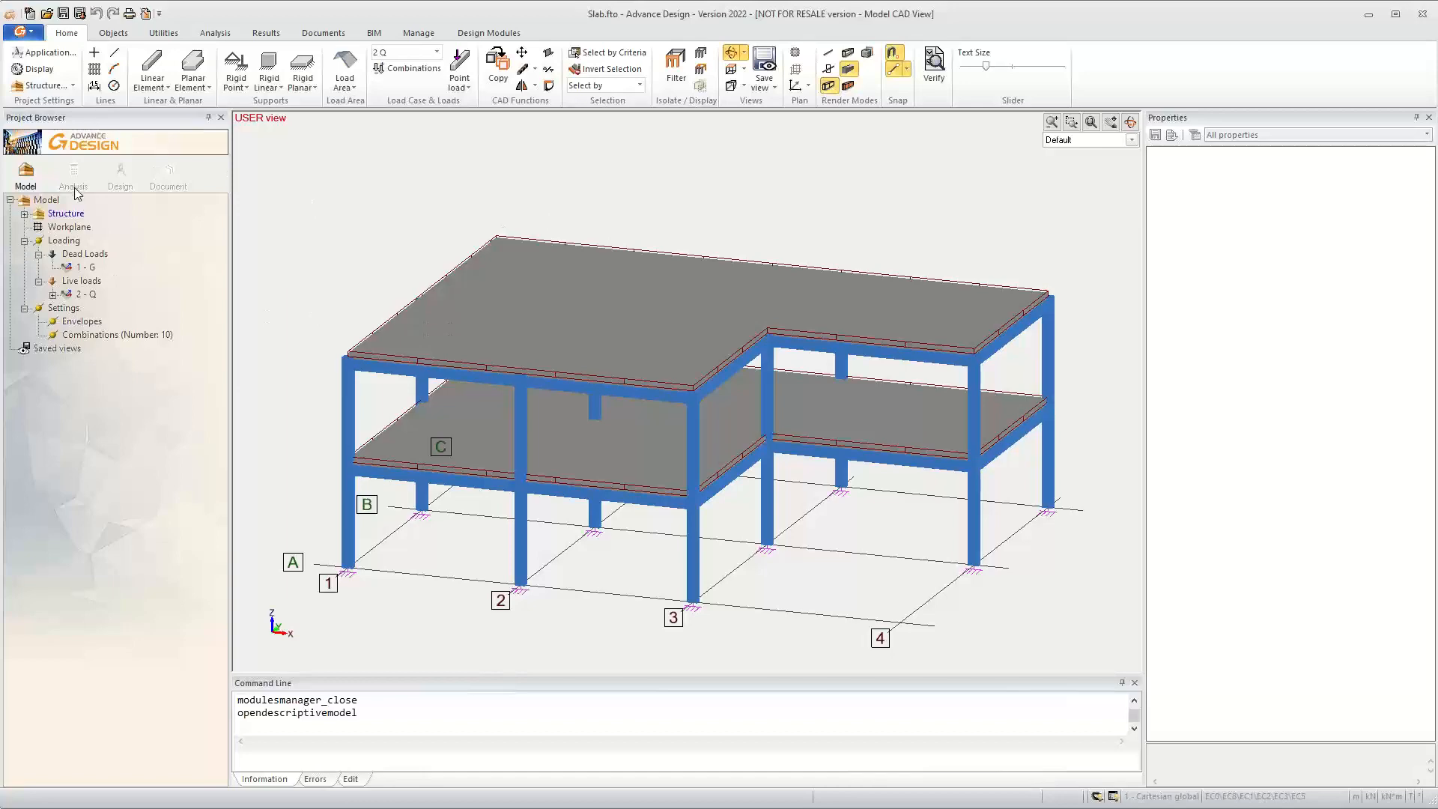
Open the current analysis model without creating a new one
{"action": "left_click", "coordinate": [73, 174]}
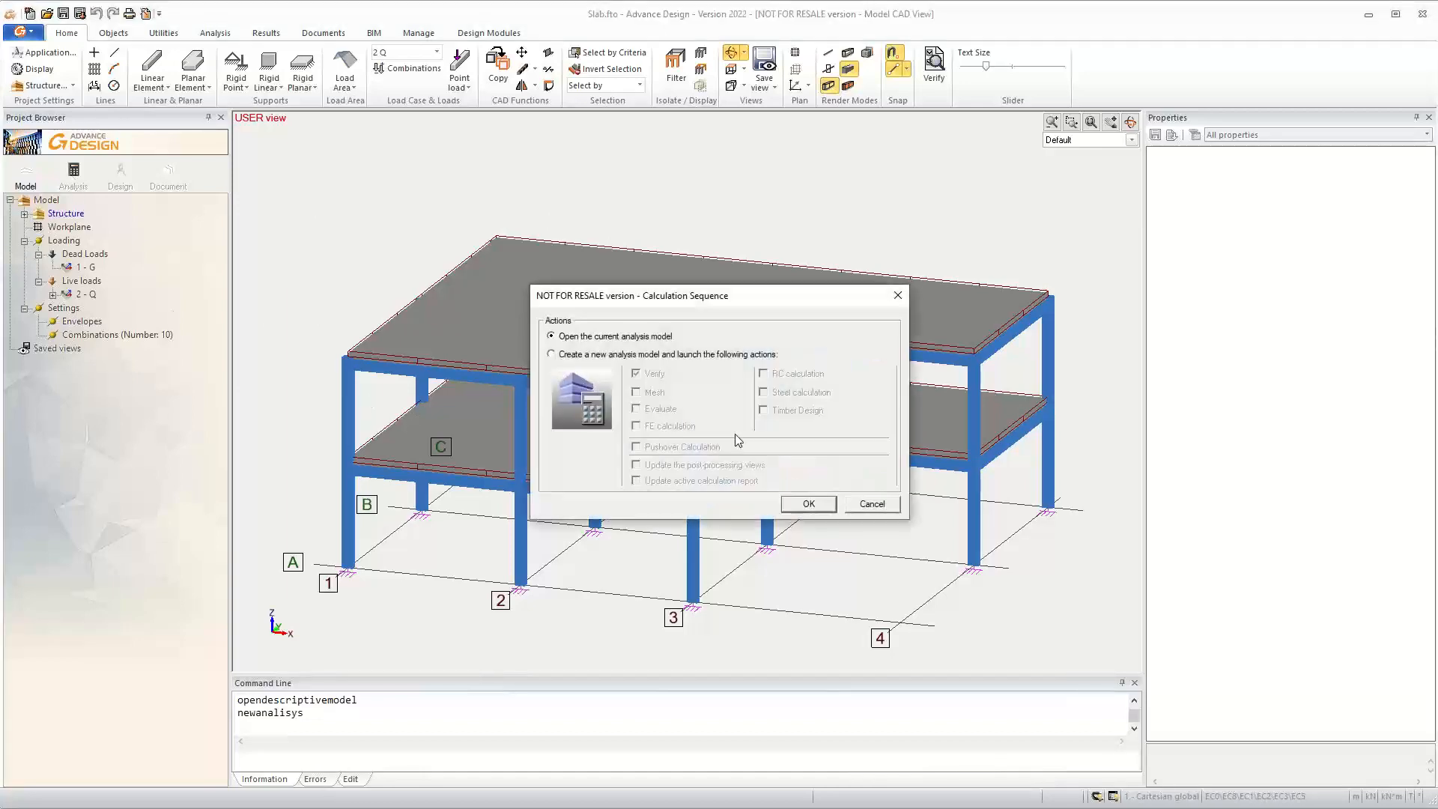
{"action": "left_click", "coordinate": [815, 506]}
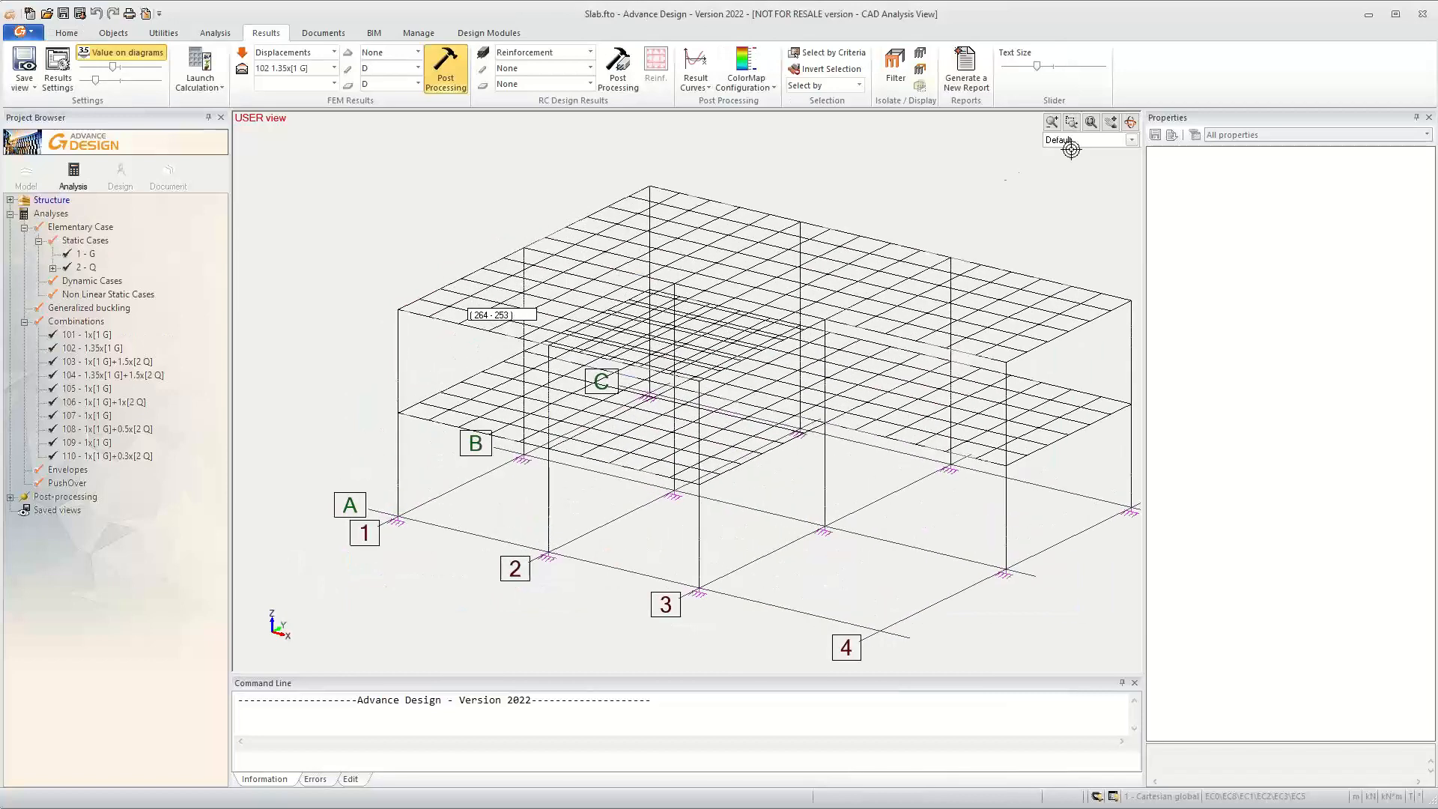
Select the upper floor slab of system I2 in the analysis model and open it with Design Modules
{"action": "left_click", "coordinate": [1130, 122]}
{"action": "left_click_drag", "start_coordinate": [965, 186], "coordinate": [998, 163]}
{"action": "right_click", "coordinate": [955, 195]}
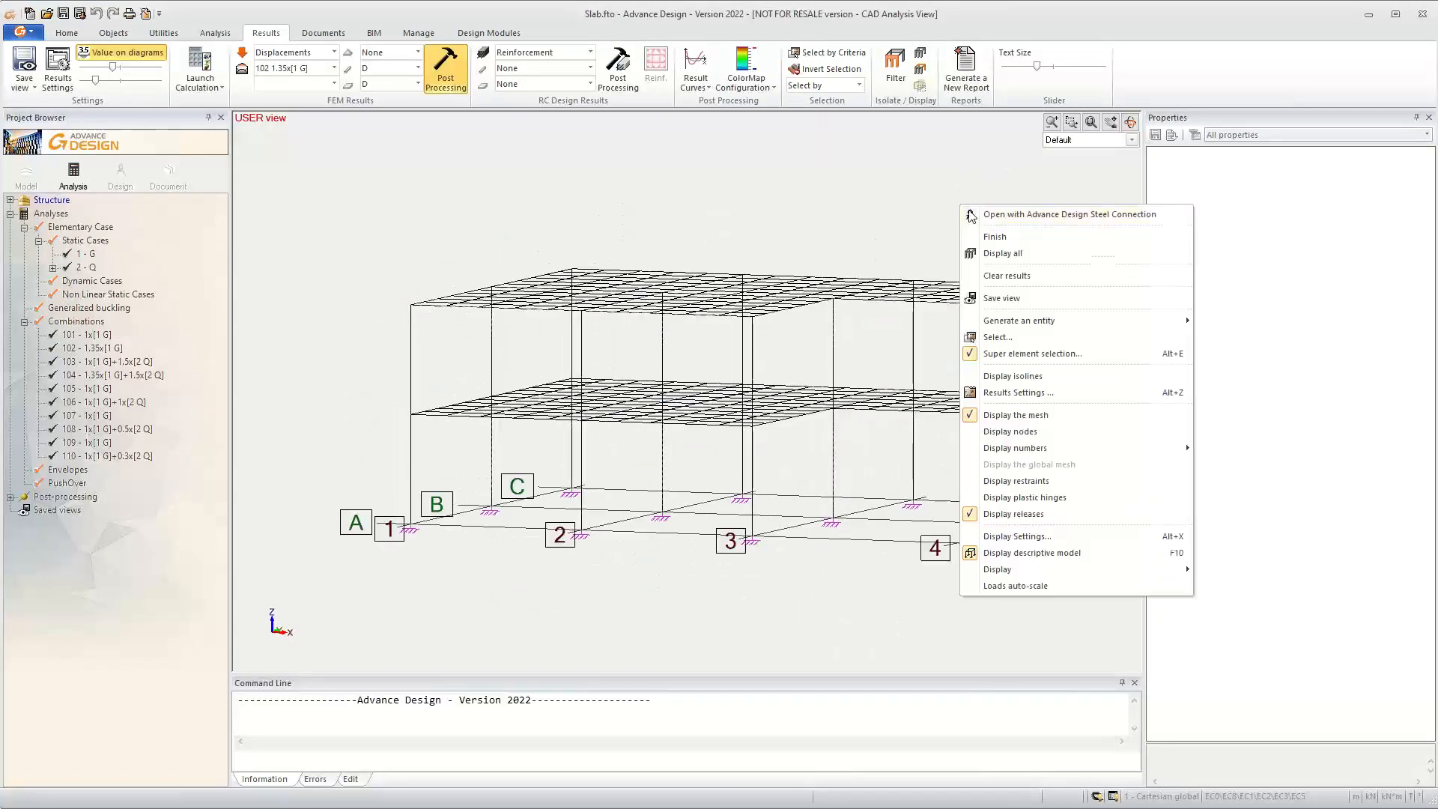
{"action": "left_click", "coordinate": [1022, 241]}
{"action": "left_click", "coordinate": [956, 309]}
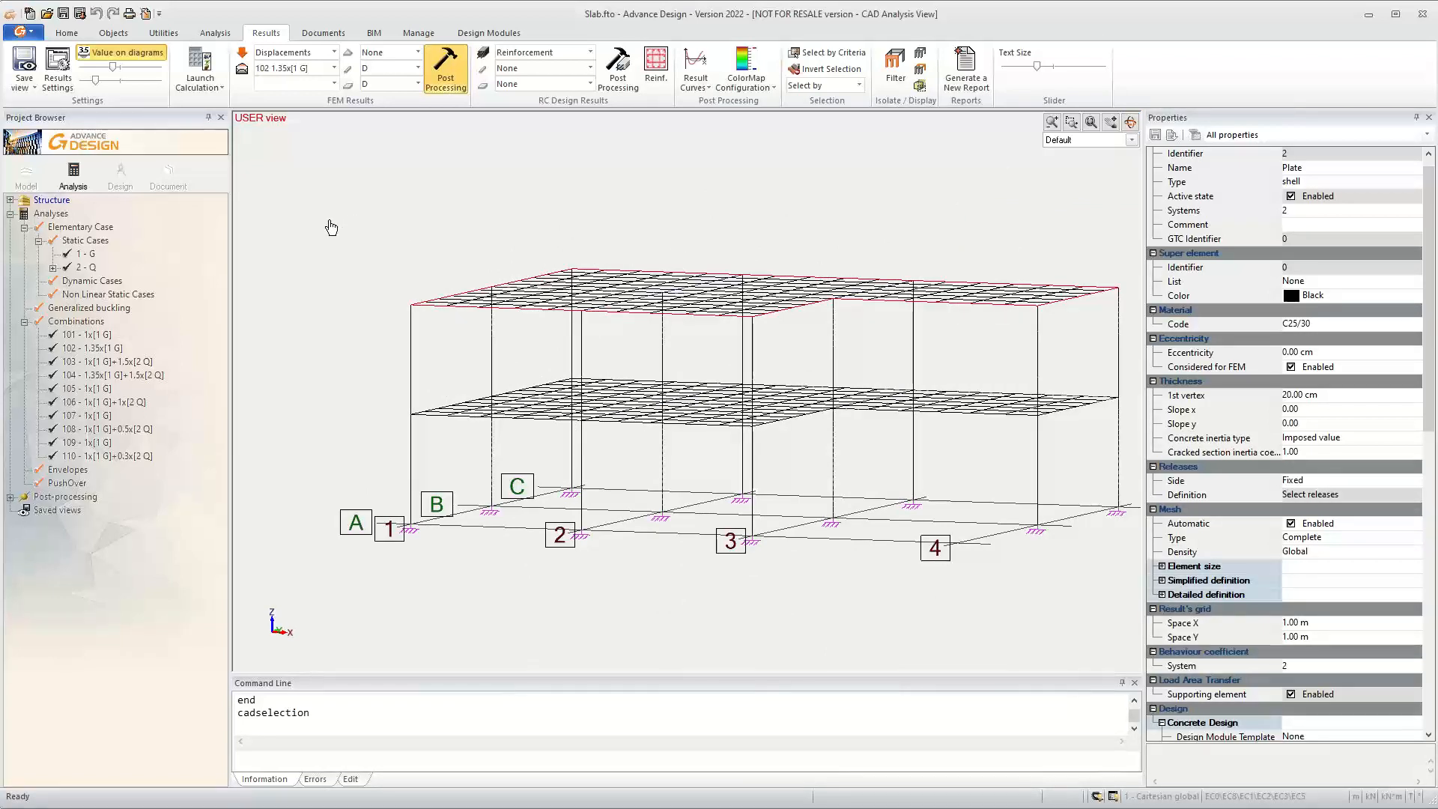
{"action": "left_click", "coordinate": [121, 174]}
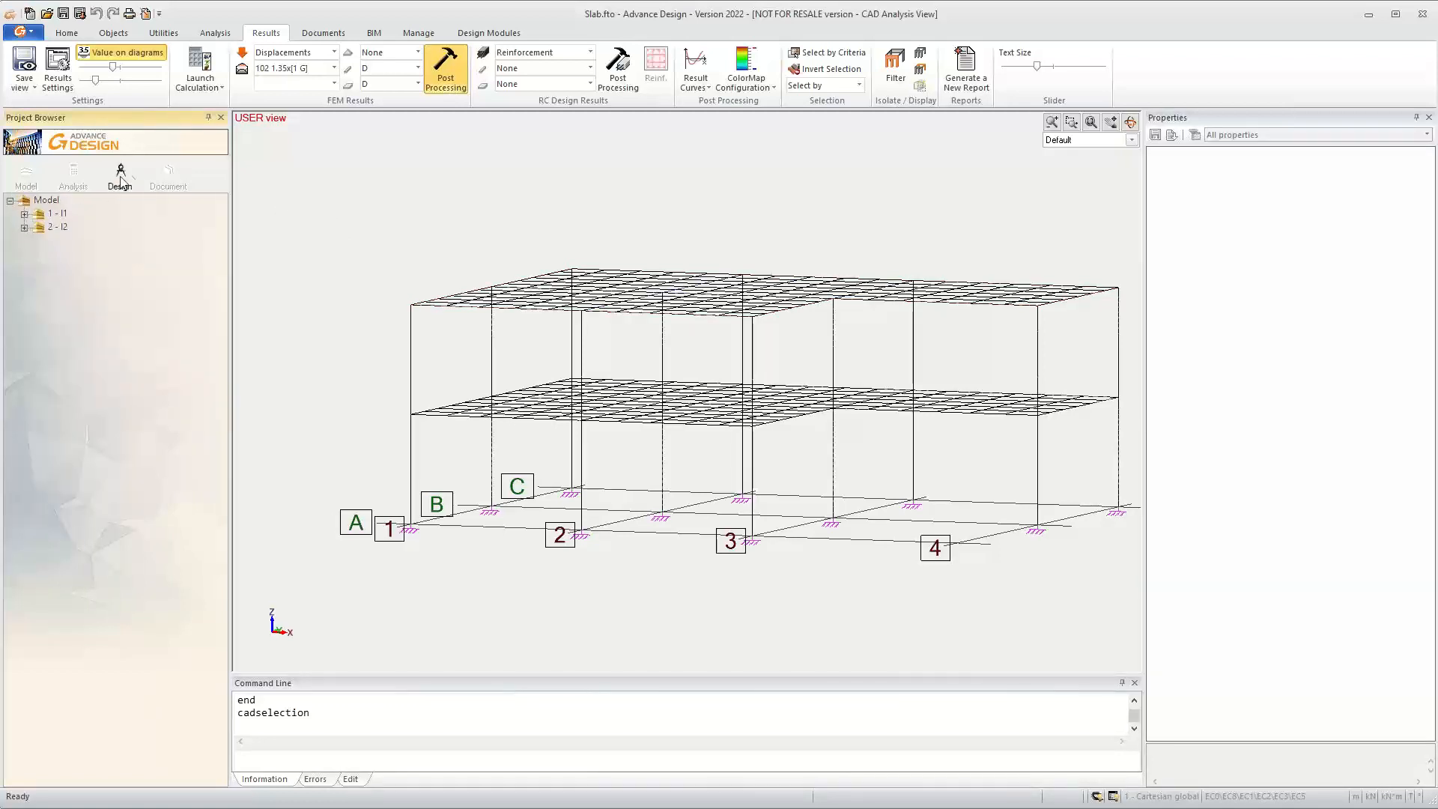
{"action": "left_click", "coordinate": [24, 228]}
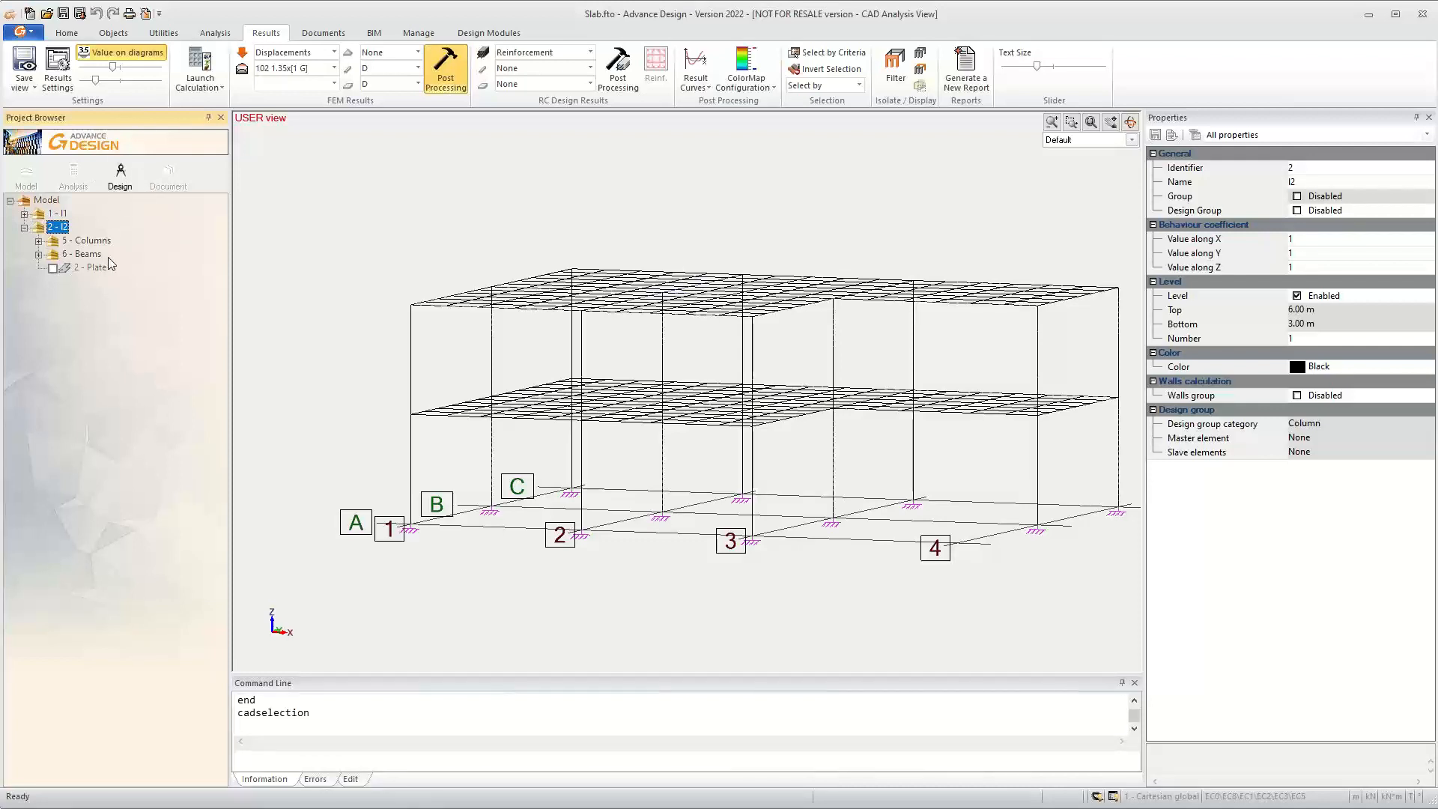
{"action": "right_click", "coordinate": [879, 303]}
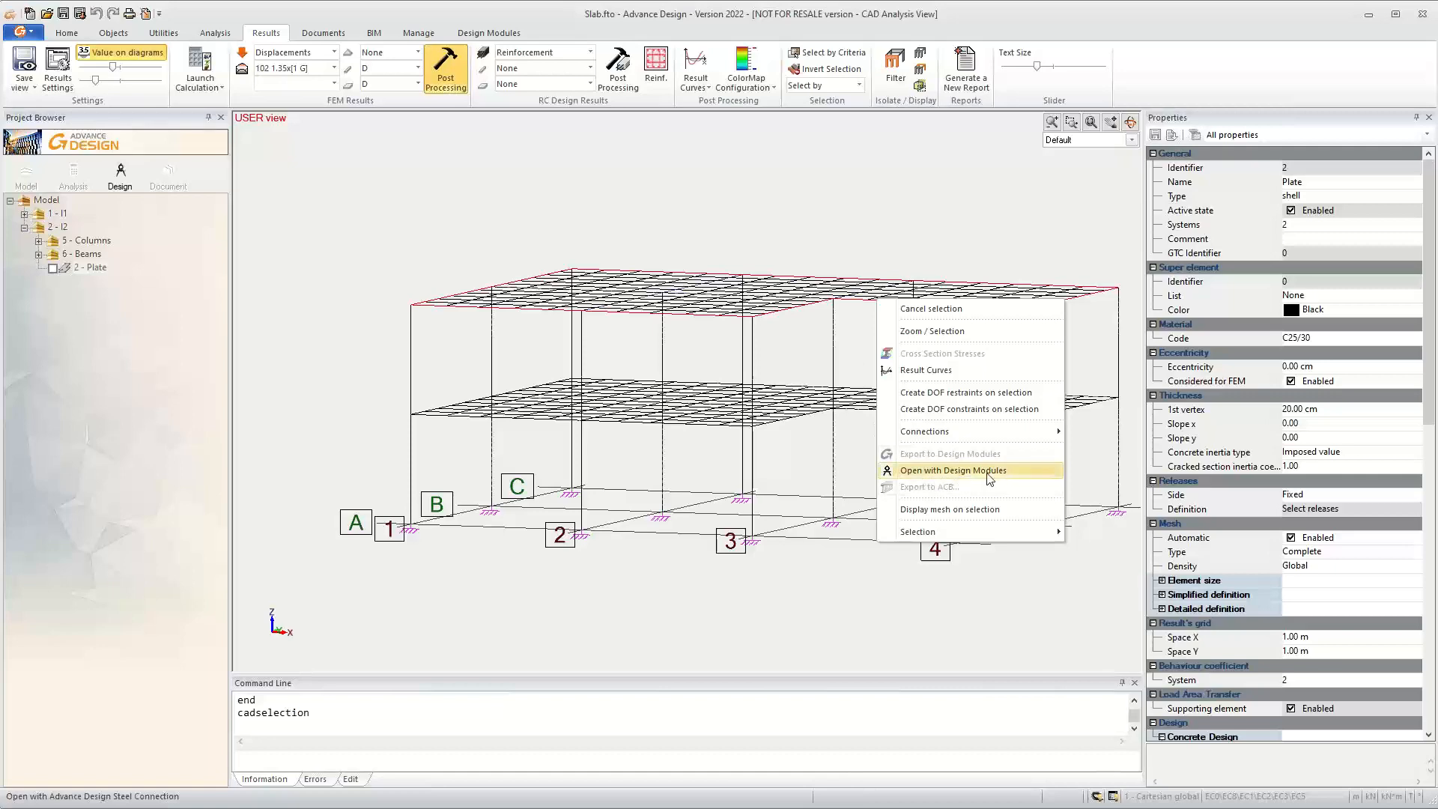
{"action": "left_click", "coordinate": [953, 470]}
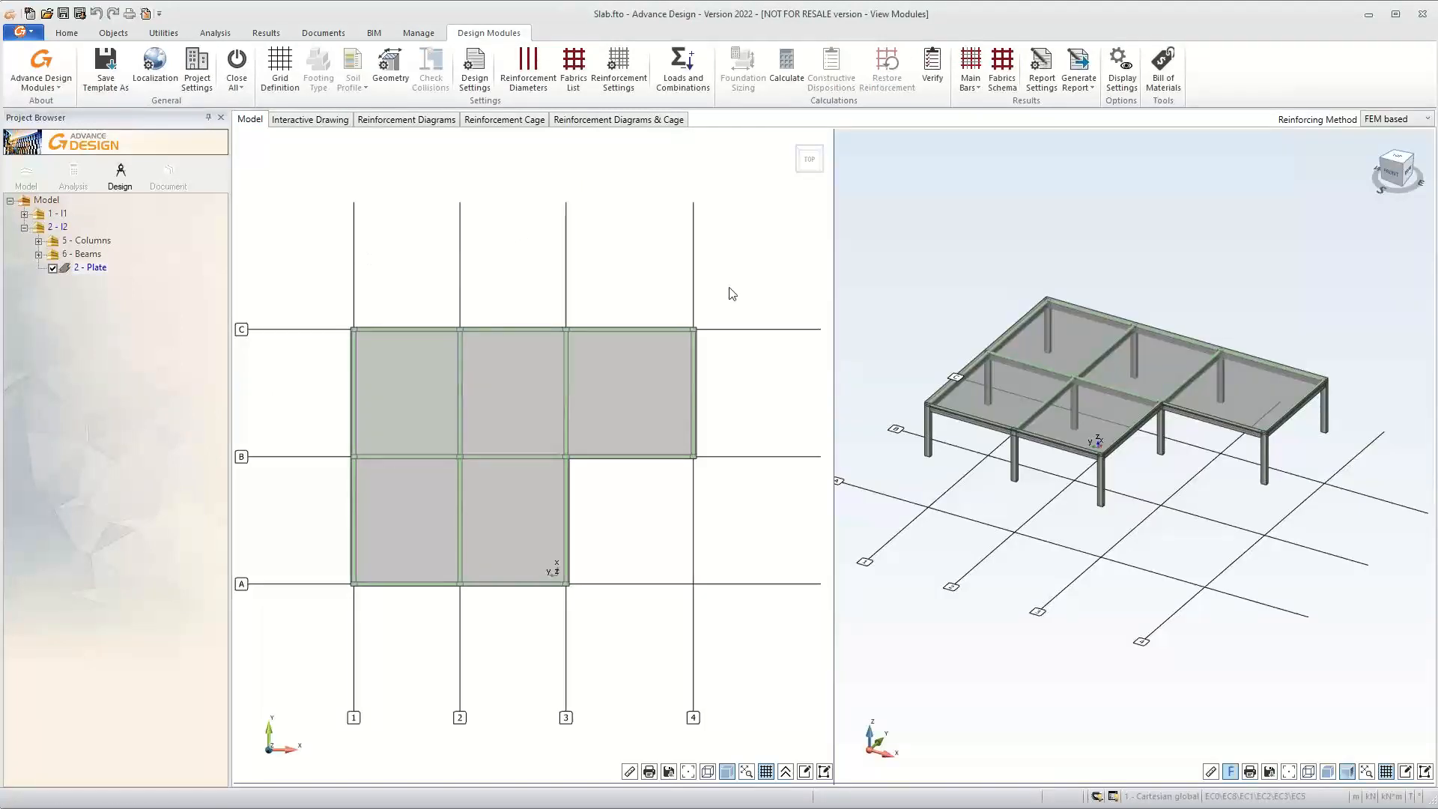
Examine in the enlarged 3D view how the slab edge sits over the beams and column at the corner
{"action": "scroll", "coordinate": [939, 413], "scroll_direction": "up", "scroll_amount": 3}
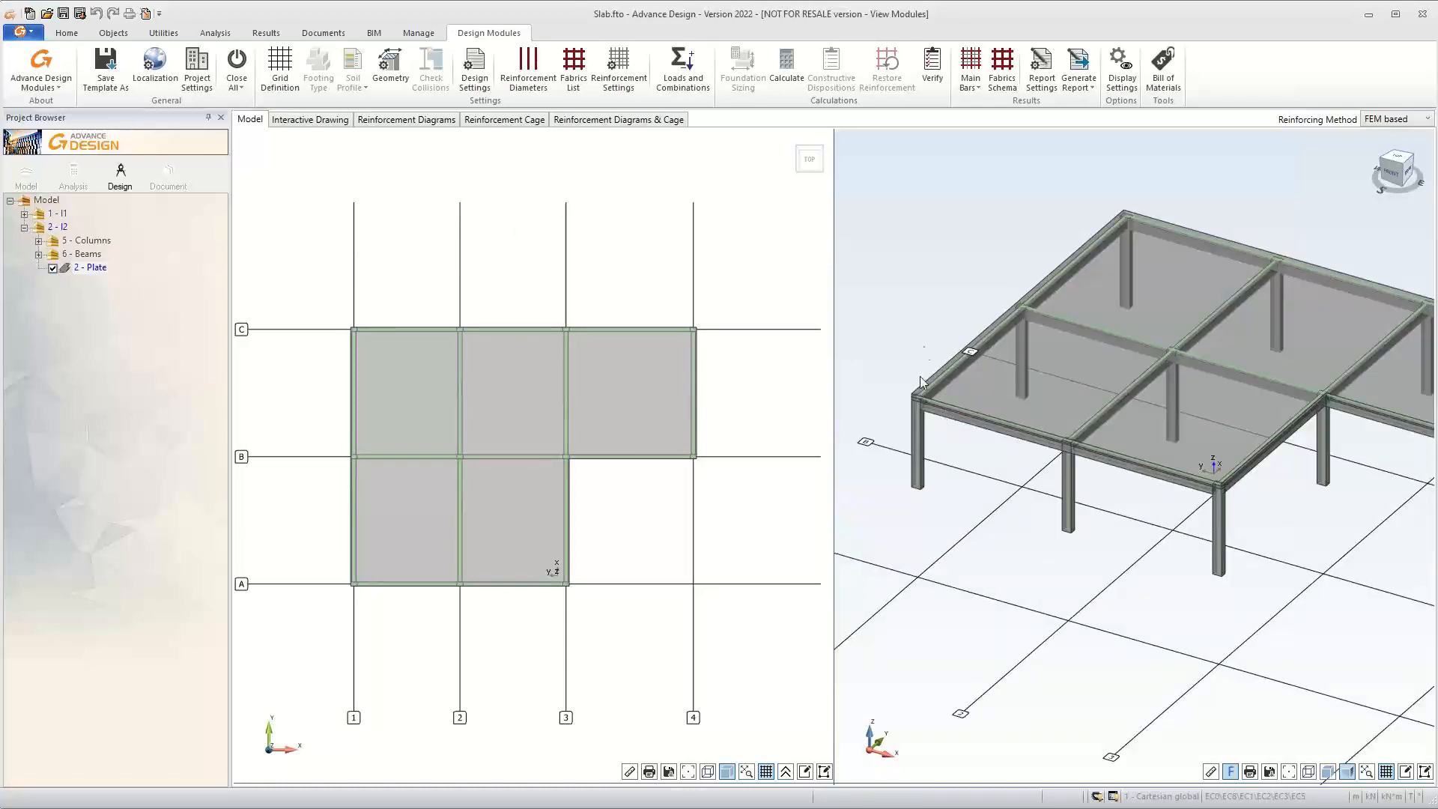
{"action": "double_click", "coordinate": [926, 342]}
{"action": "scroll", "coordinate": [636, 397], "scroll_direction": "up", "scroll_amount": 10}
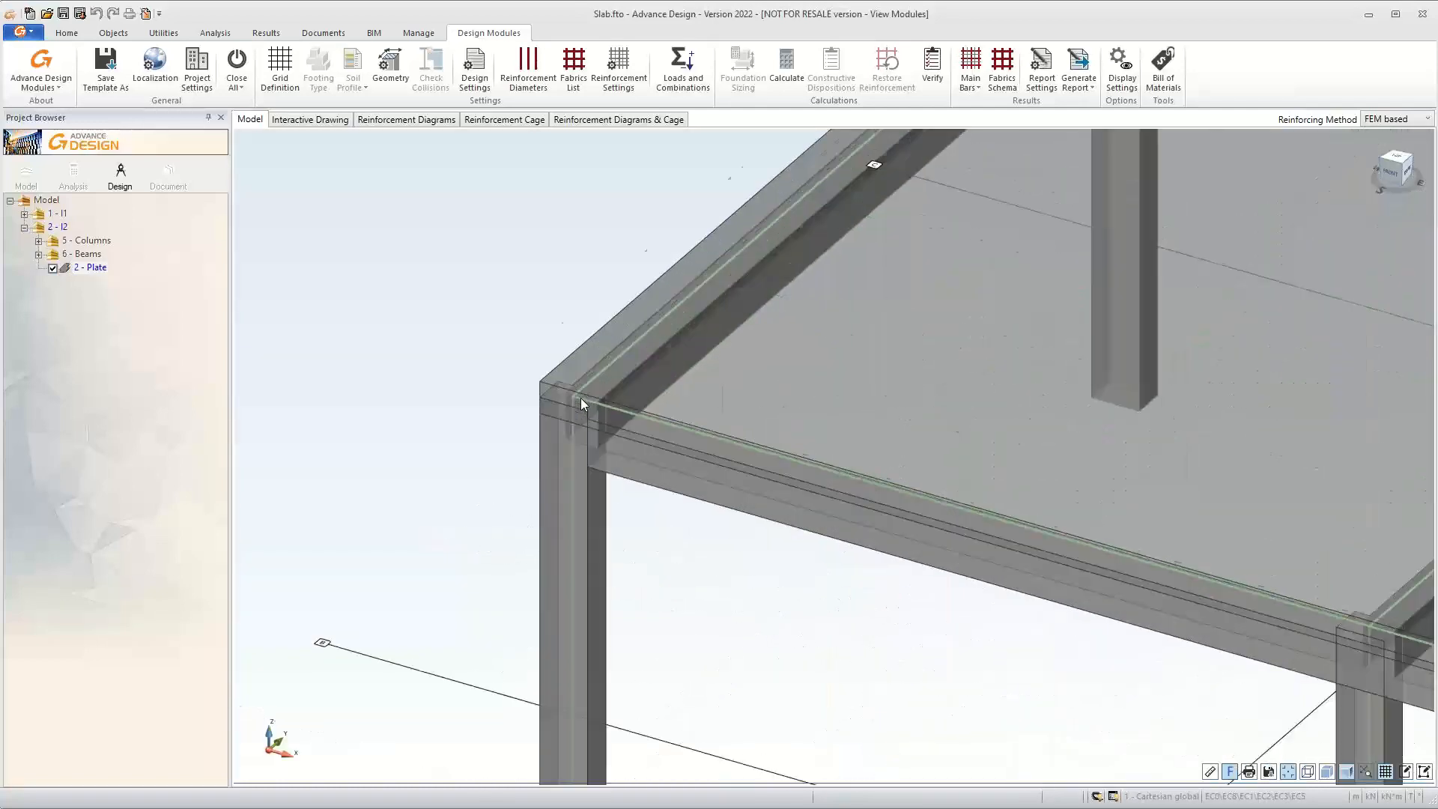
{"action": "scroll", "coordinate": [581, 374], "scroll_direction": "down", "scroll_amount": 8}
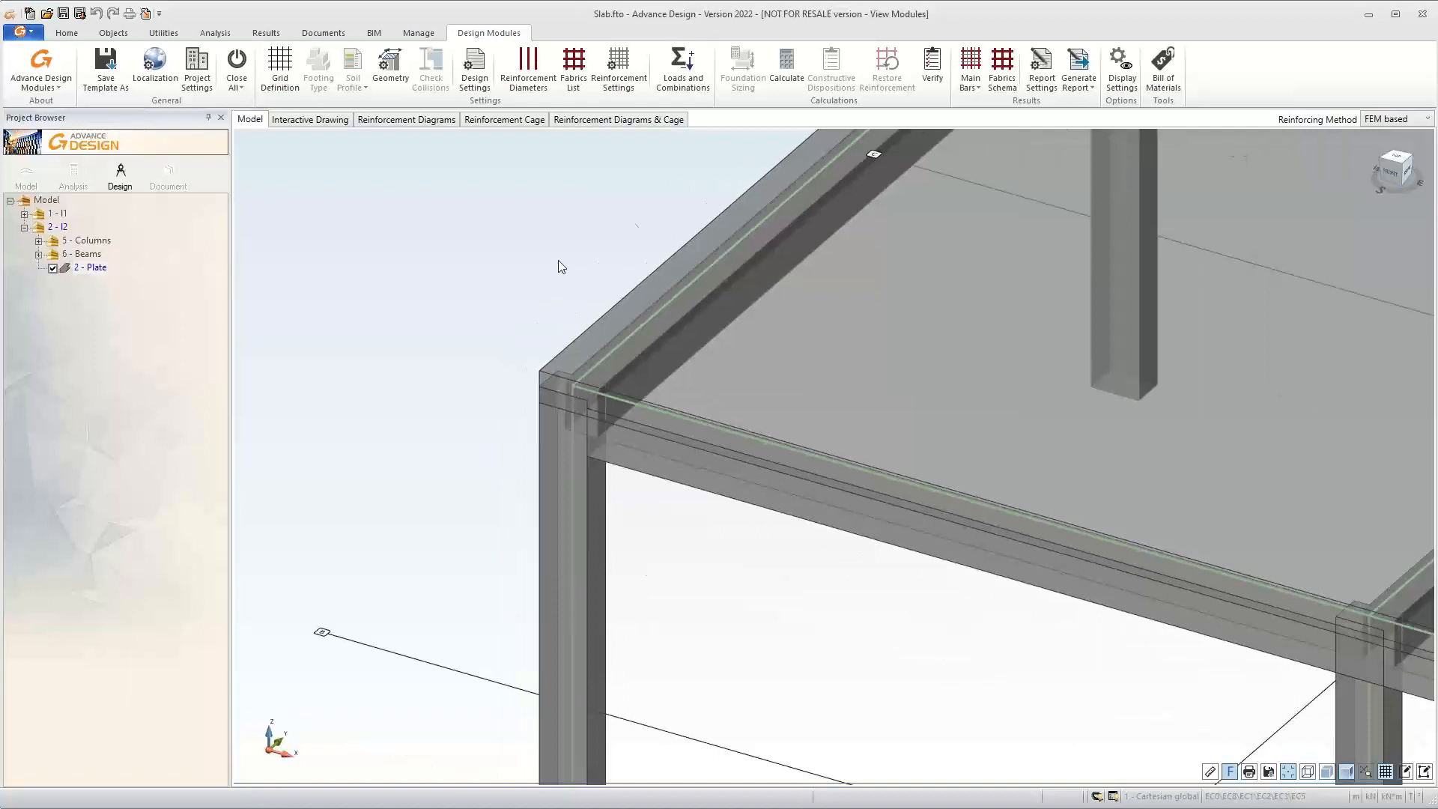
{"action": "scroll", "coordinate": [658, 205], "scroll_direction": "up", "scroll_amount": 6}
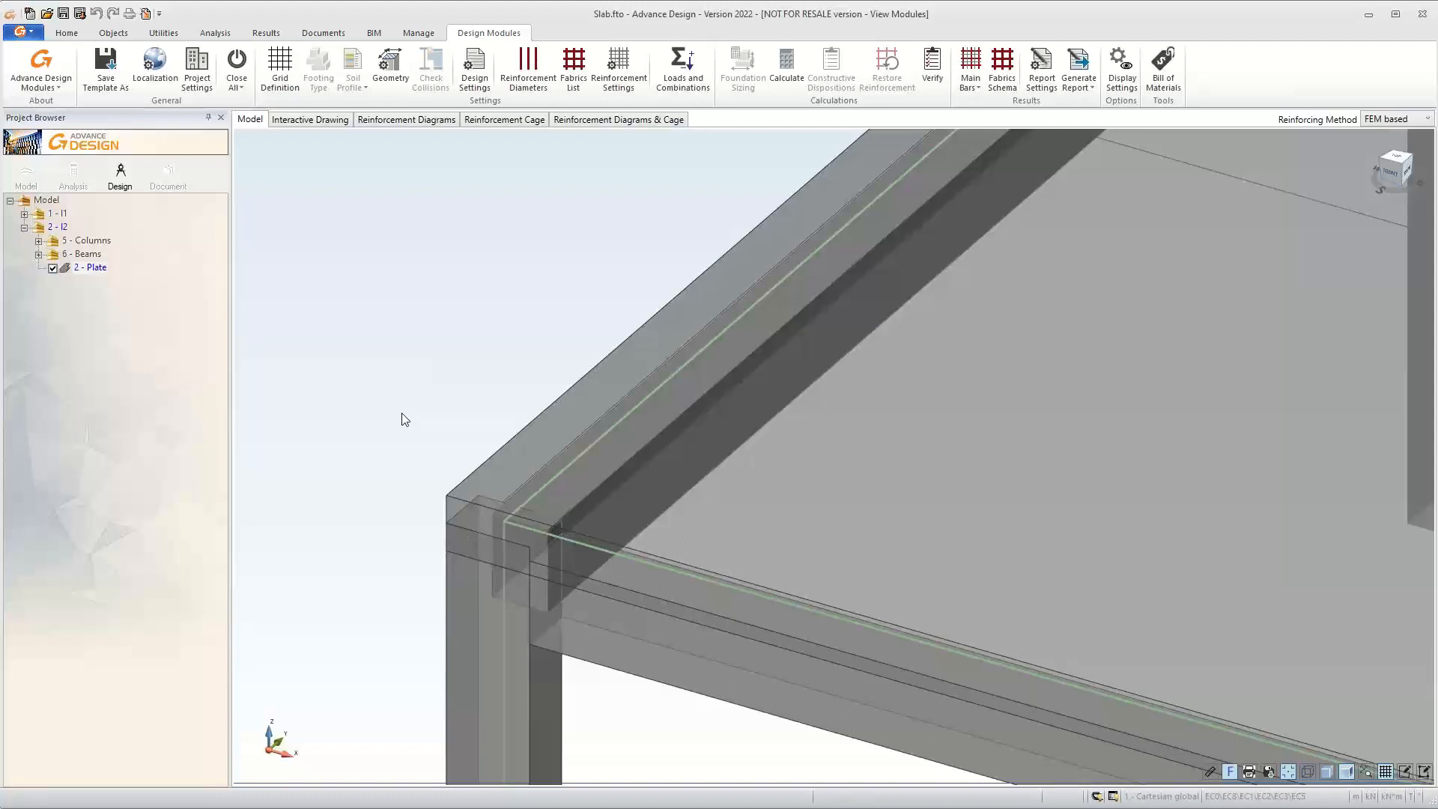
{"action": "double_click", "coordinate": [421, 361]}
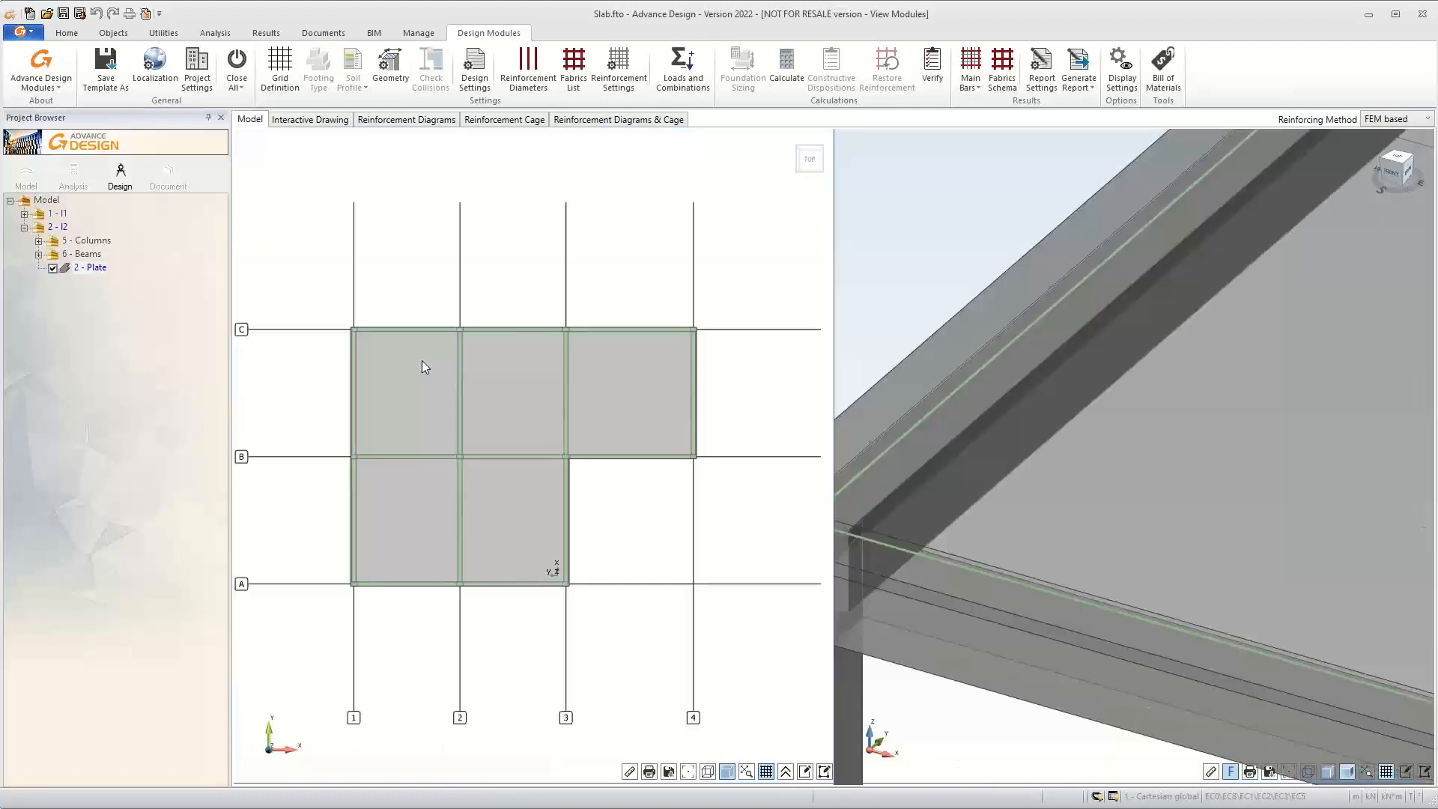
Examine the slab contour in the enlarged plan view, focusing on the column and beams at grid intersection A-1
{"action": "scroll", "coordinate": [344, 626], "scroll_direction": "up", "scroll_amount": 5}
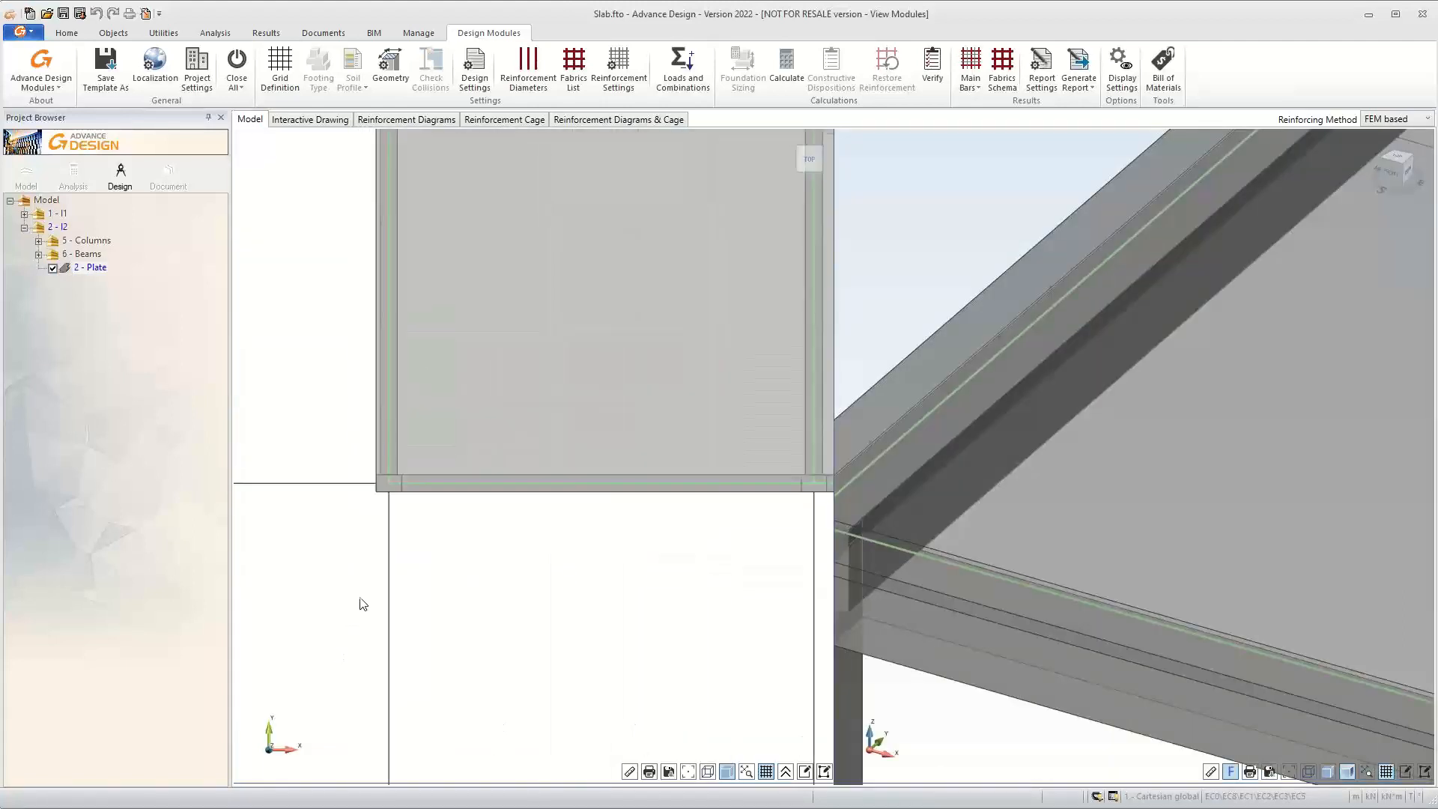
{"action": "scroll", "coordinate": [398, 516], "scroll_direction": "down", "scroll_amount": 3}
{"action": "double_click", "coordinate": [544, 576]}
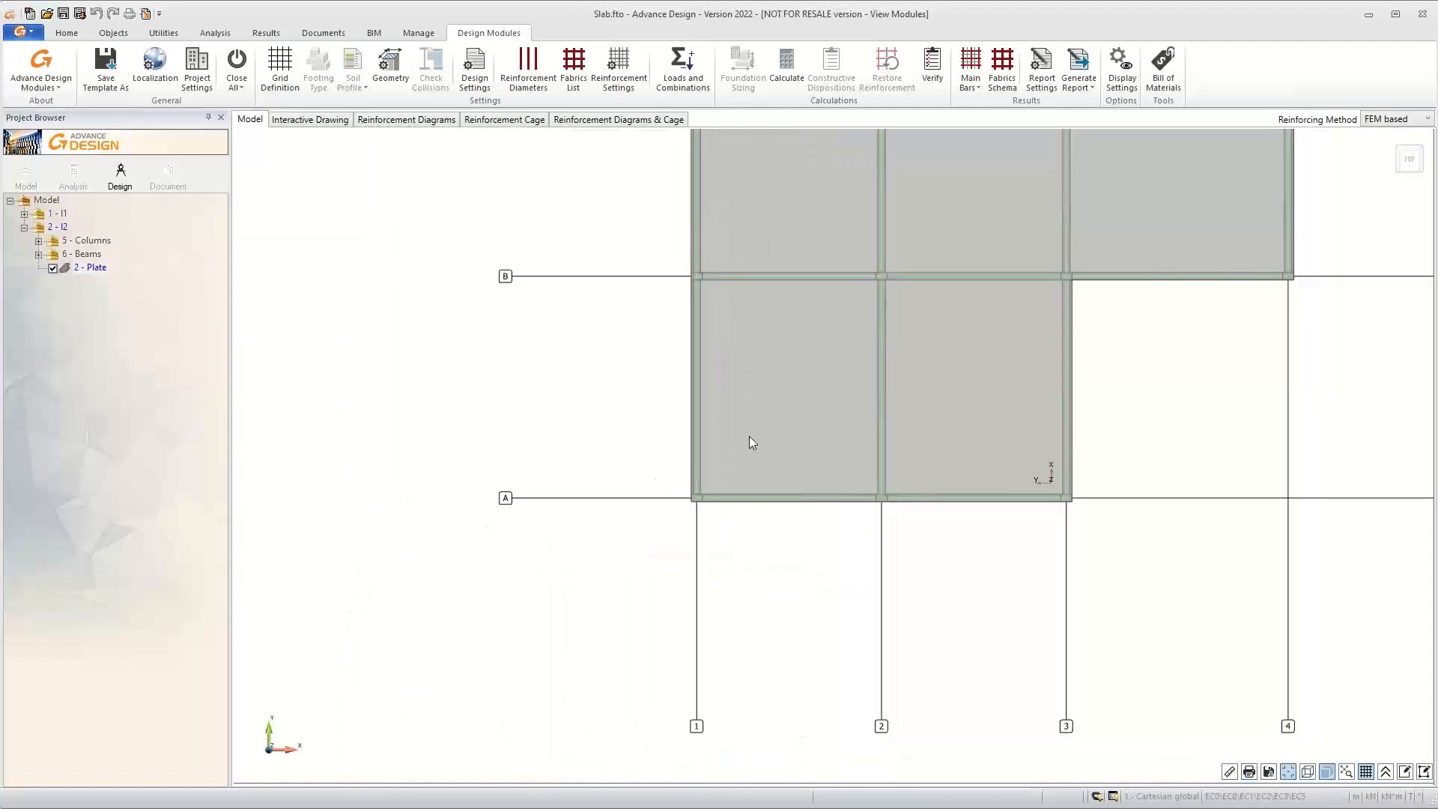
{"action": "scroll", "coordinate": [738, 413], "scroll_direction": "down", "scroll_amount": 3}
{"action": "scroll", "coordinate": [798, 310], "scroll_direction": "up", "scroll_amount": 2}
{"action": "scroll", "coordinate": [797, 310], "scroll_direction": "up", "scroll_amount": 1}
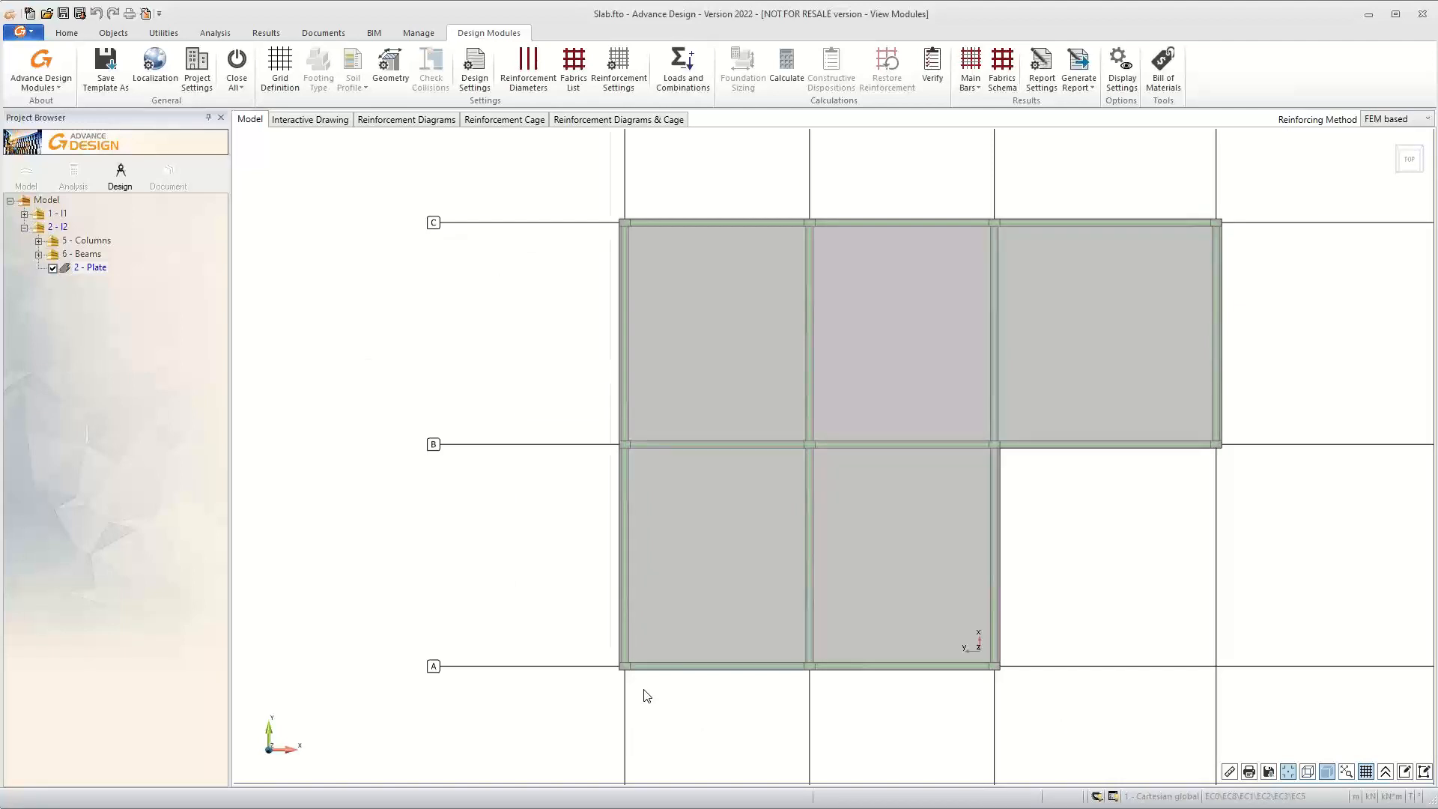
{"action": "scroll", "coordinate": [642, 691], "scroll_direction": "up", "scroll_amount": 4}
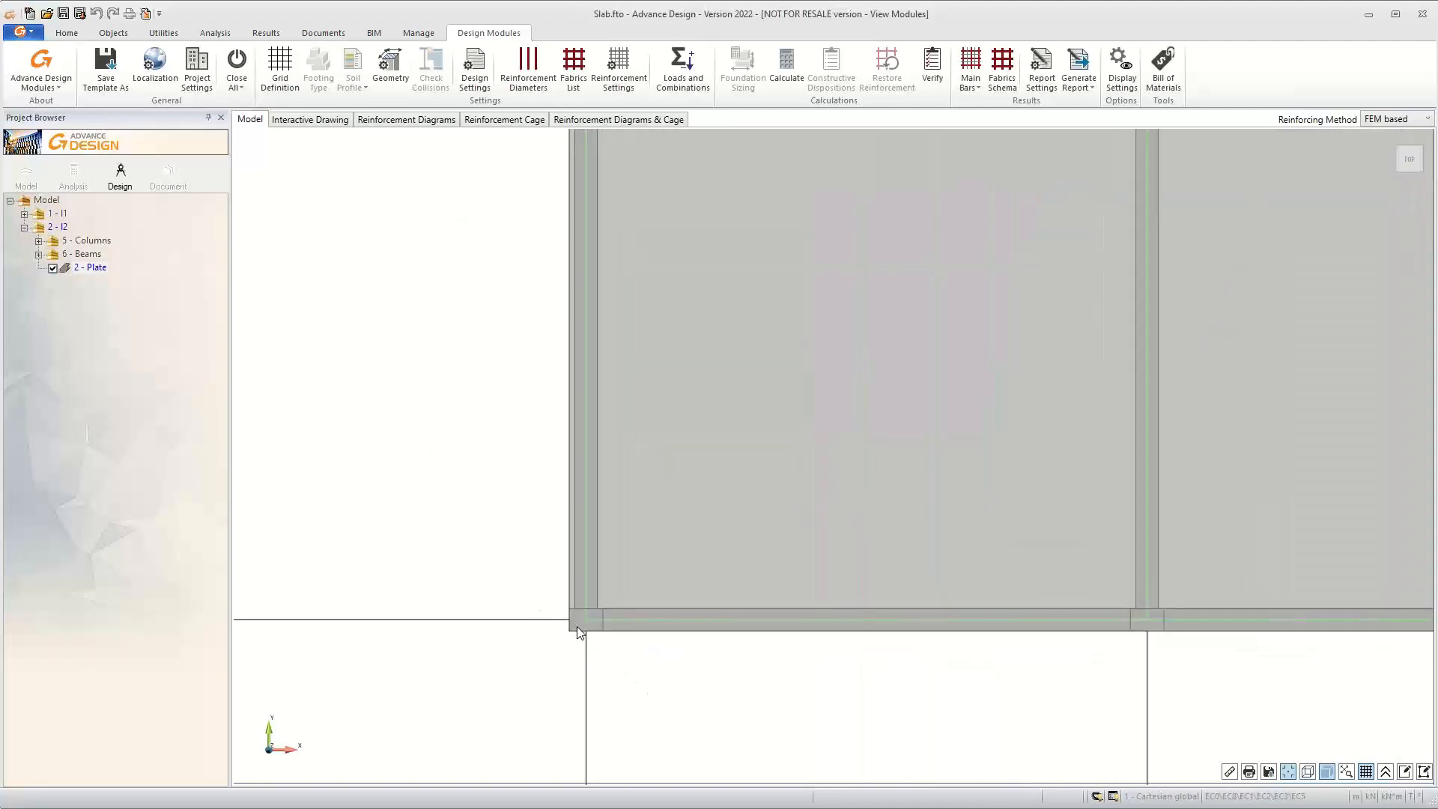
{"action": "scroll", "coordinate": [578, 631], "scroll_direction": "down", "scroll_amount": 4}
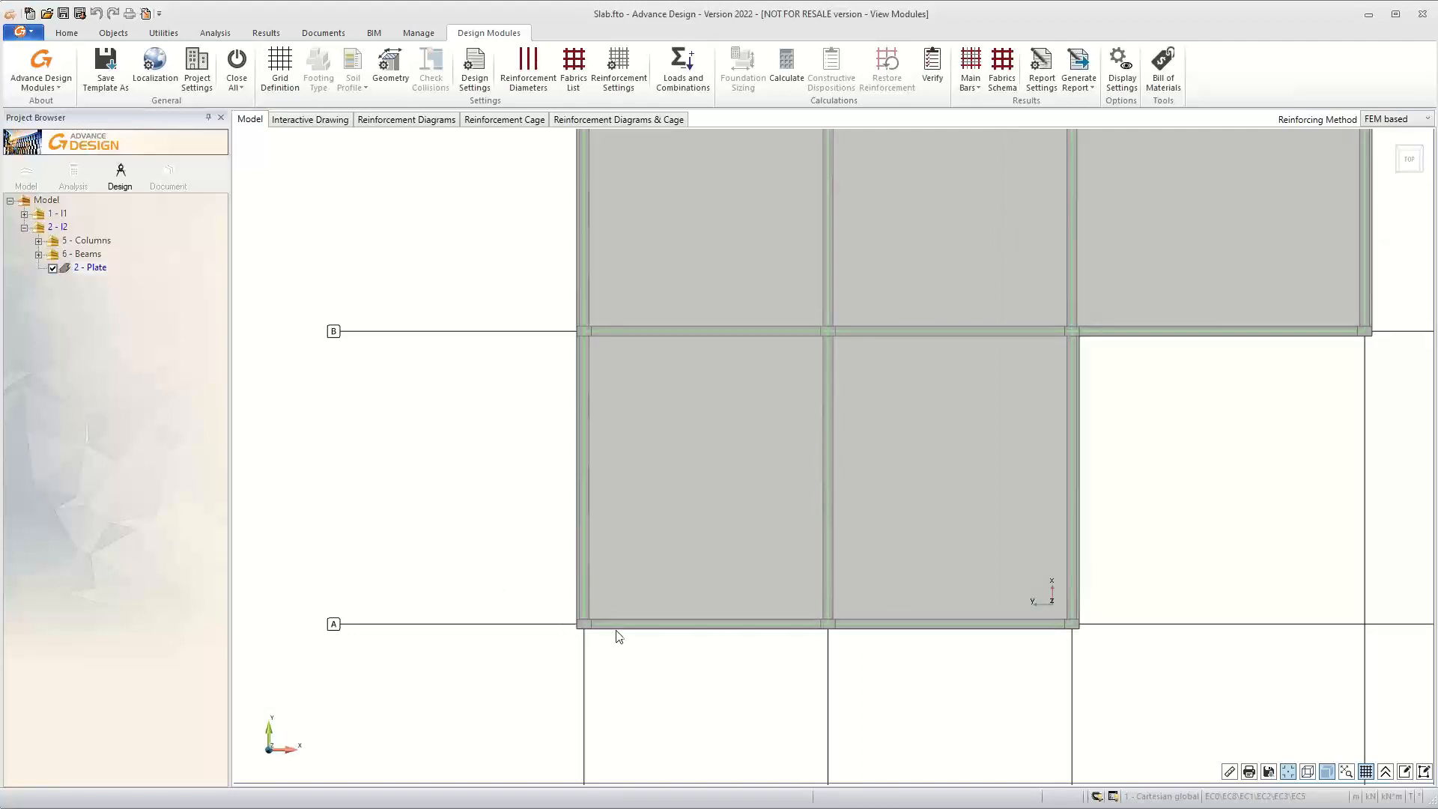
{"action": "scroll", "coordinate": [610, 634], "scroll_direction": "up", "scroll_amount": 5}
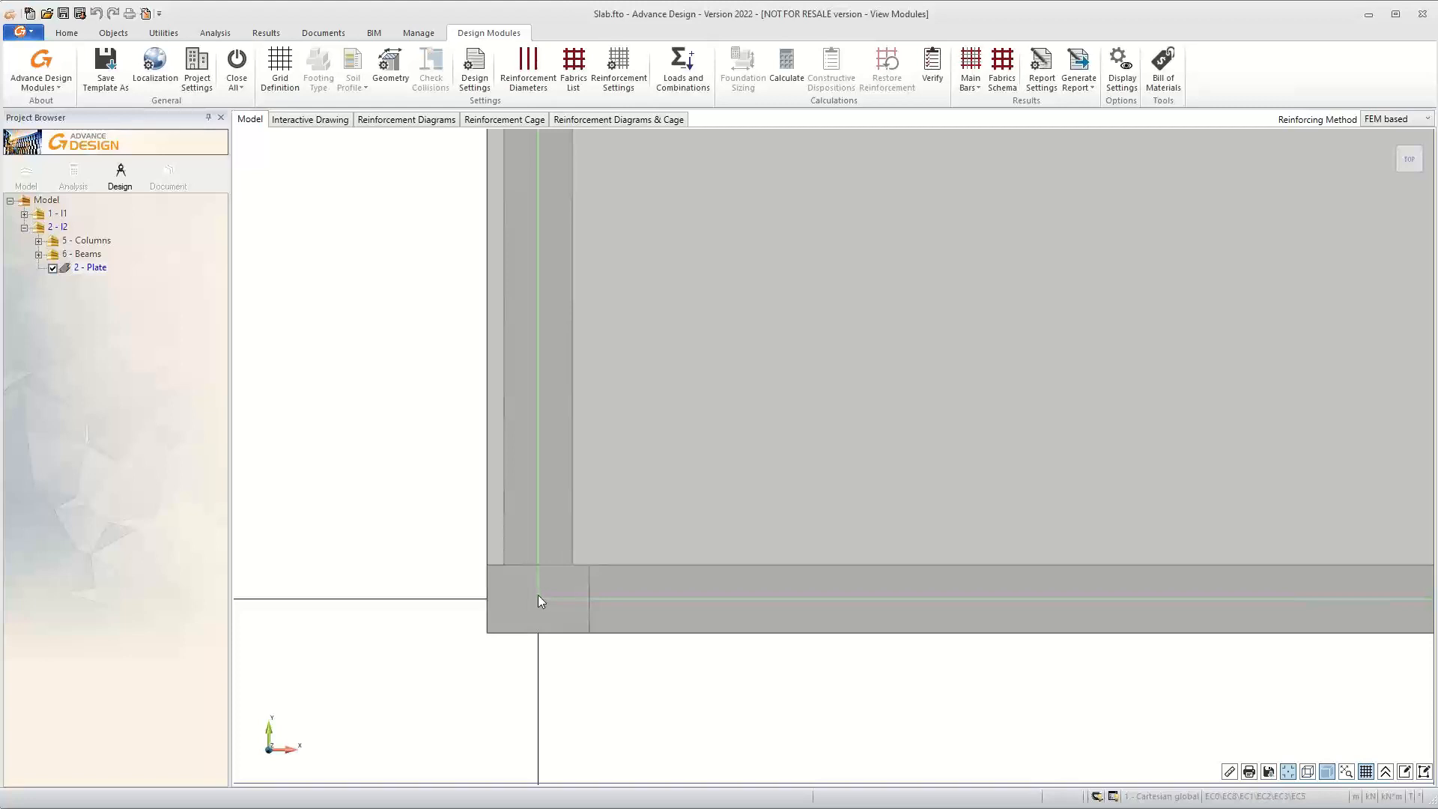
Set the slab physical contour to Identical with analytical and inspect the effect at the corner column in plan and 3D
{"action": "left_click", "coordinate": [401, 77]}
{"action": "left_click_drag", "start_coordinate": [404, 101], "coordinate": [712, 176]}
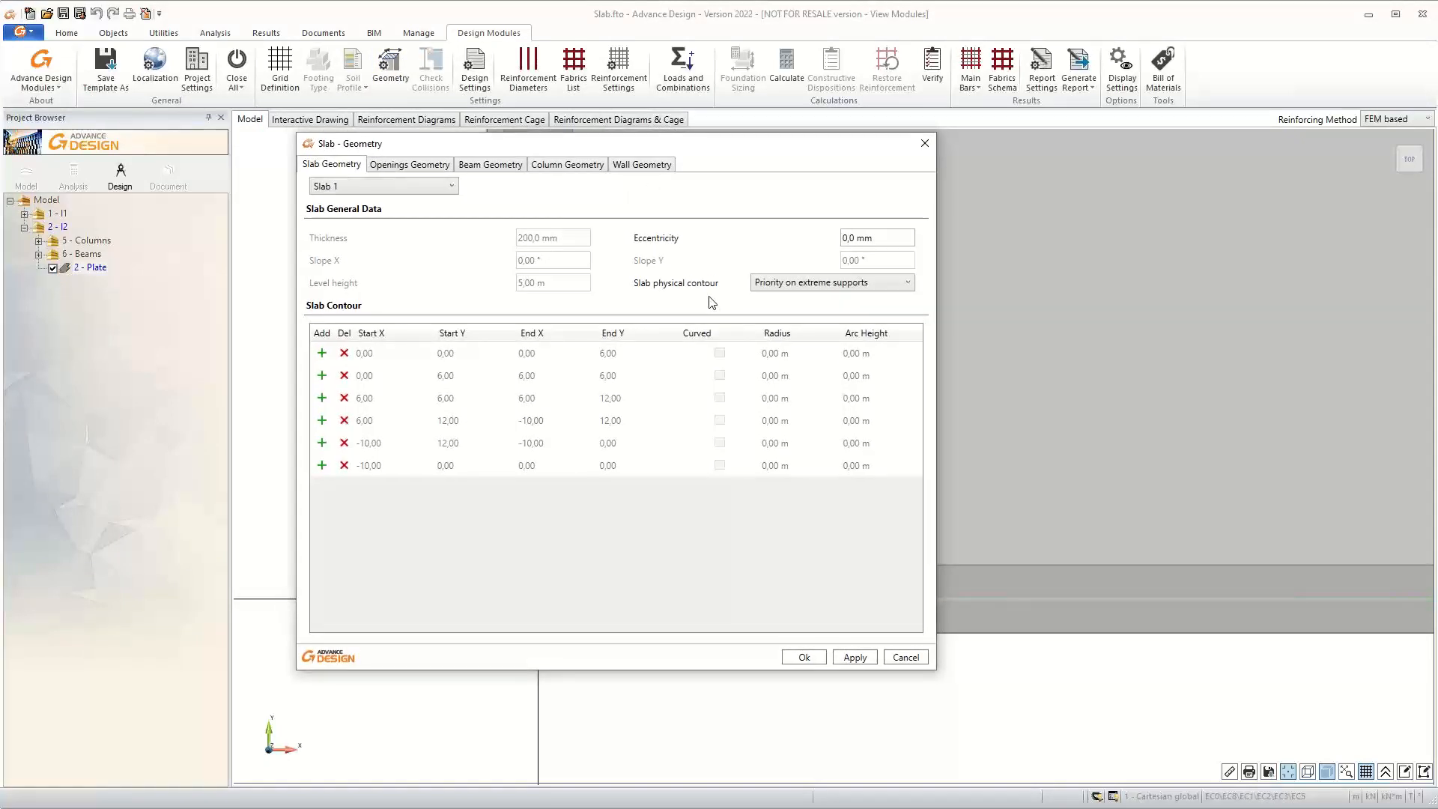
{"action": "left_click", "coordinate": [796, 289]}
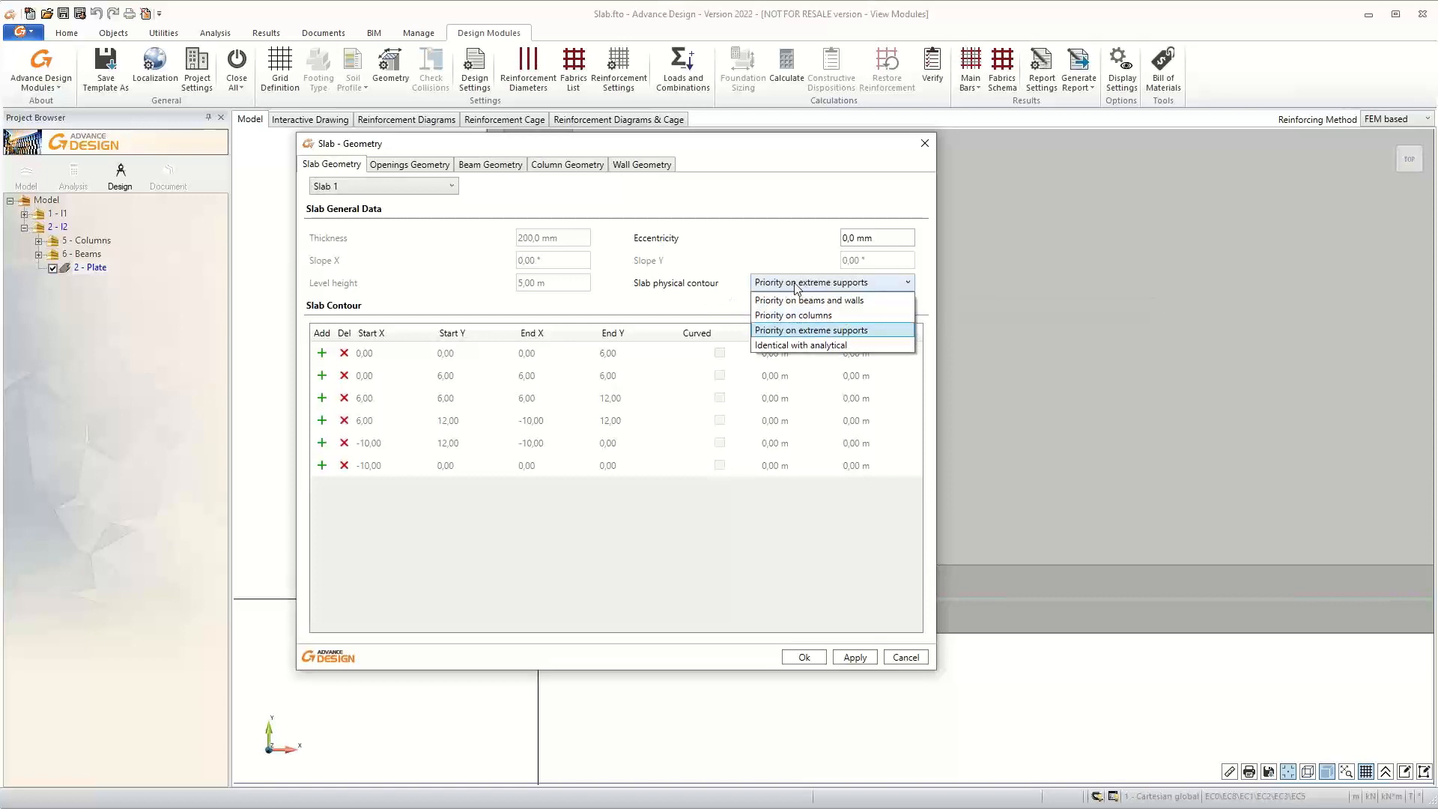
{"action": "left_click", "coordinate": [782, 345]}
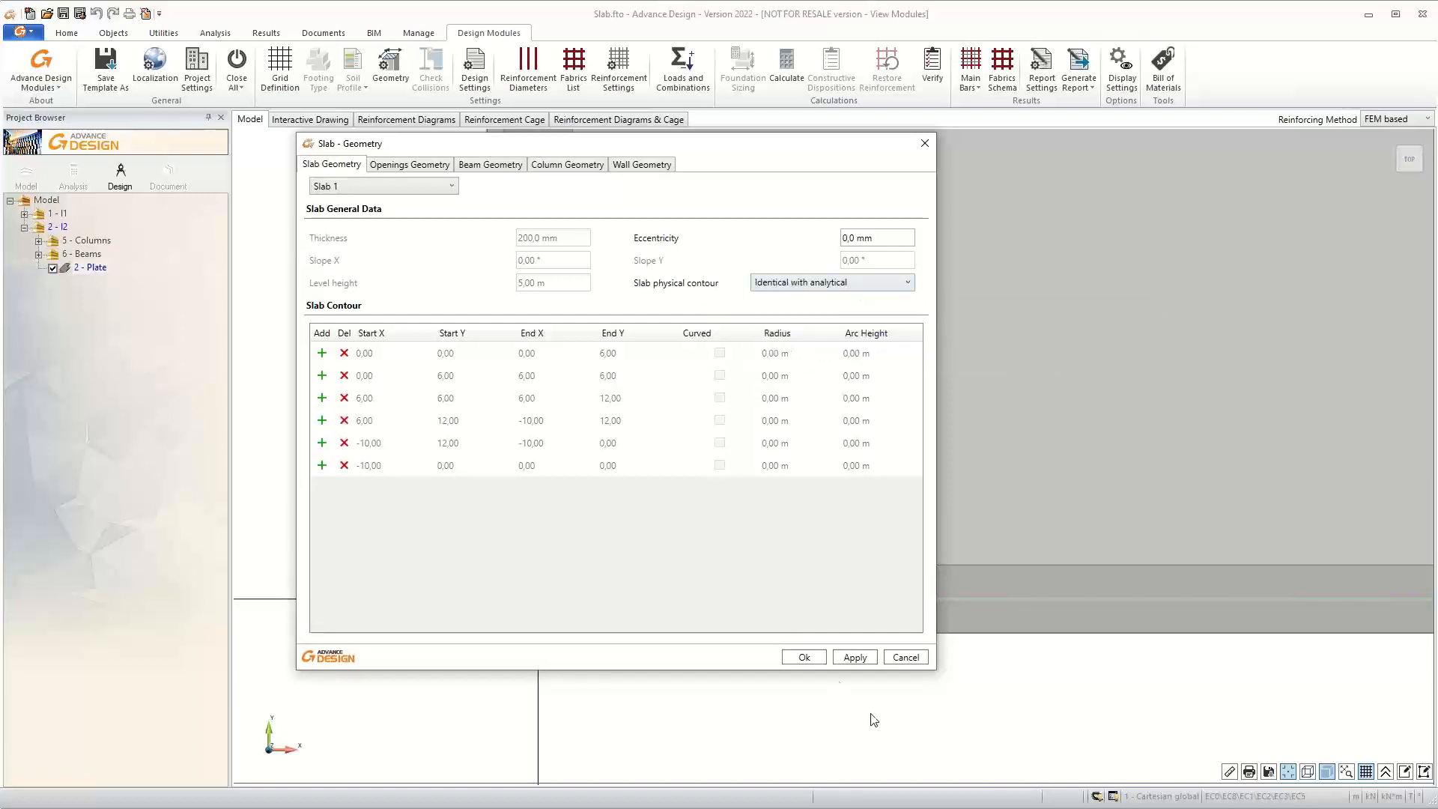
{"action": "left_click", "coordinate": [803, 657]}
{"action": "scroll", "coordinate": [787, 248], "scroll_direction": "down", "scroll_amount": 4}
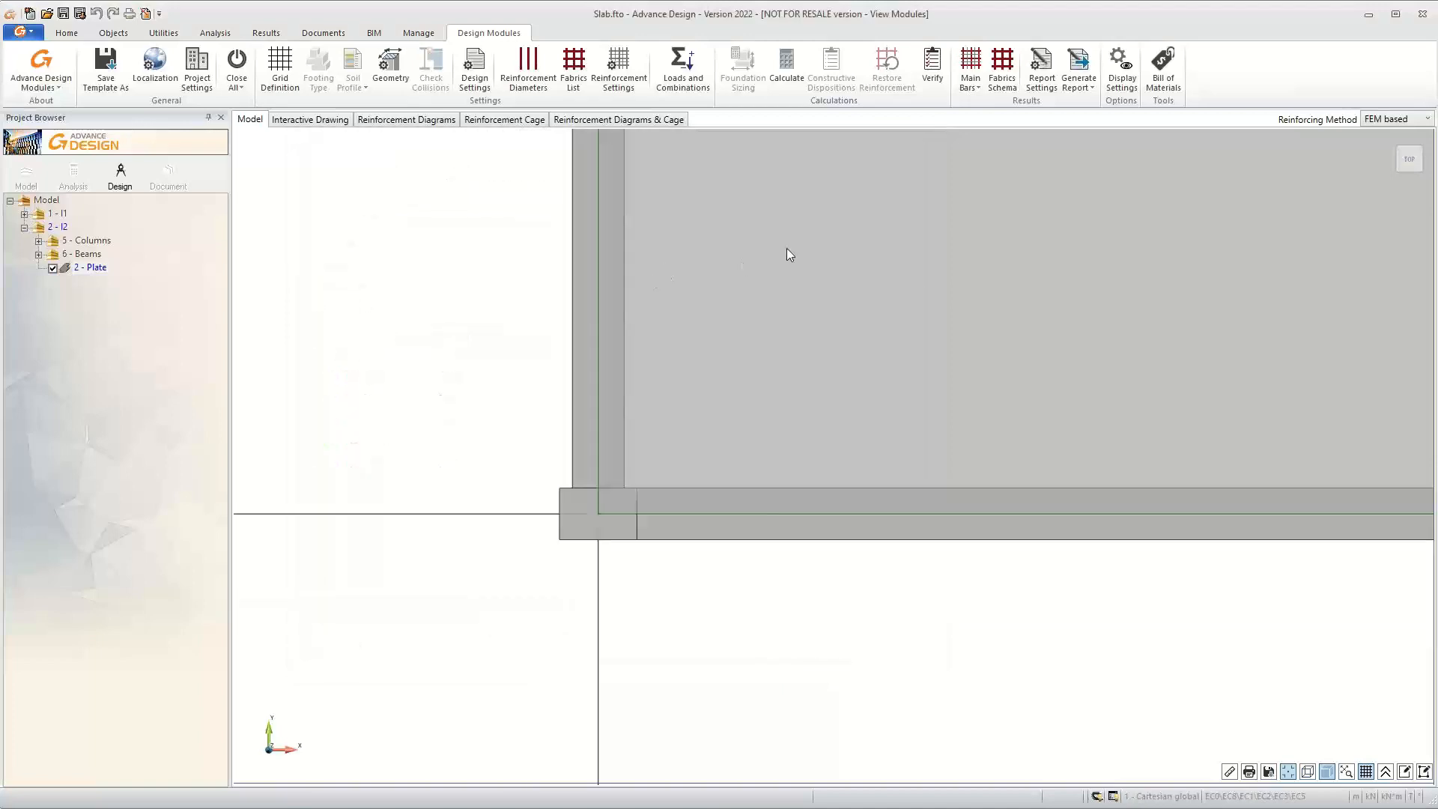
{"action": "double_click", "coordinate": [507, 250]}
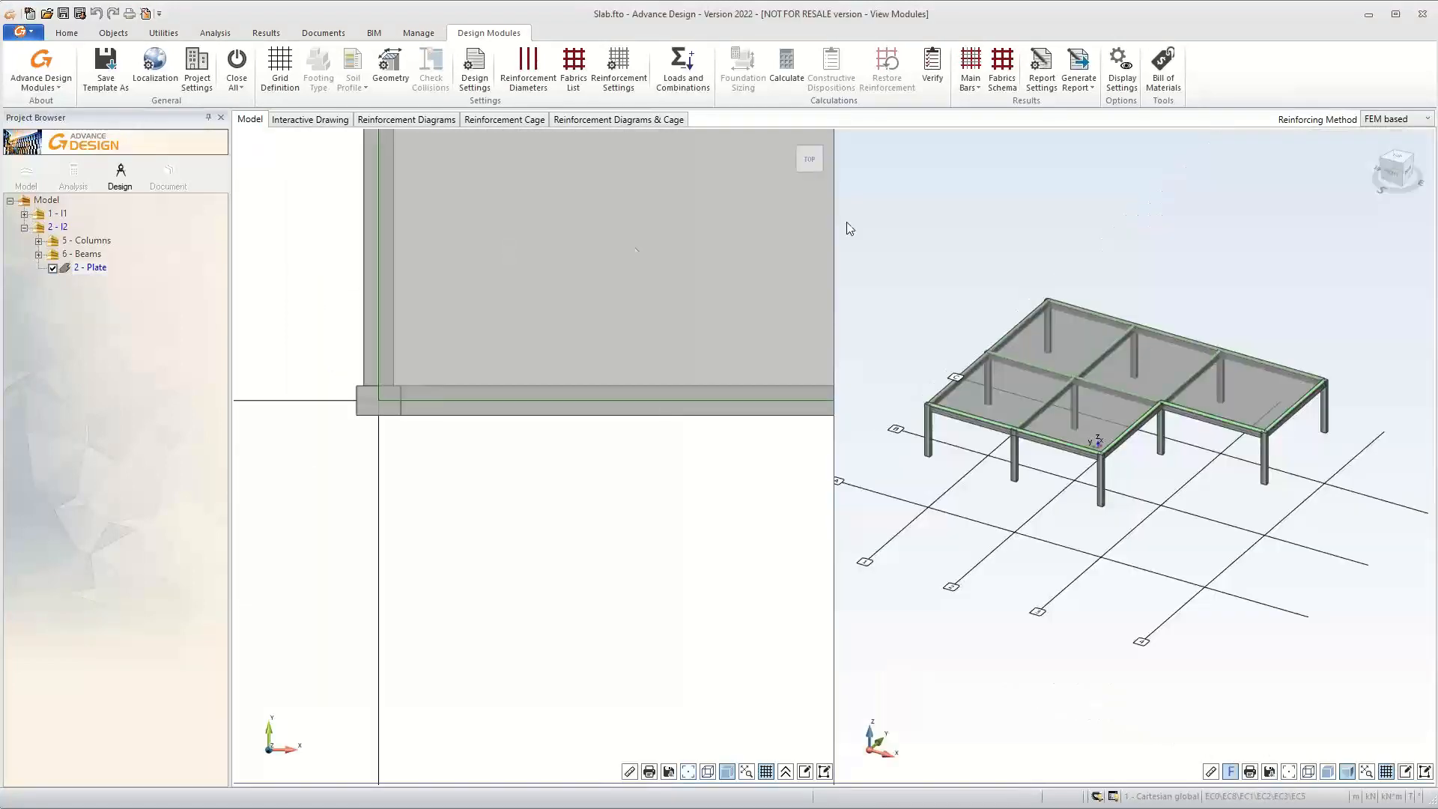
{"action": "scroll", "coordinate": [940, 413], "scroll_direction": "up", "scroll_amount": 8}
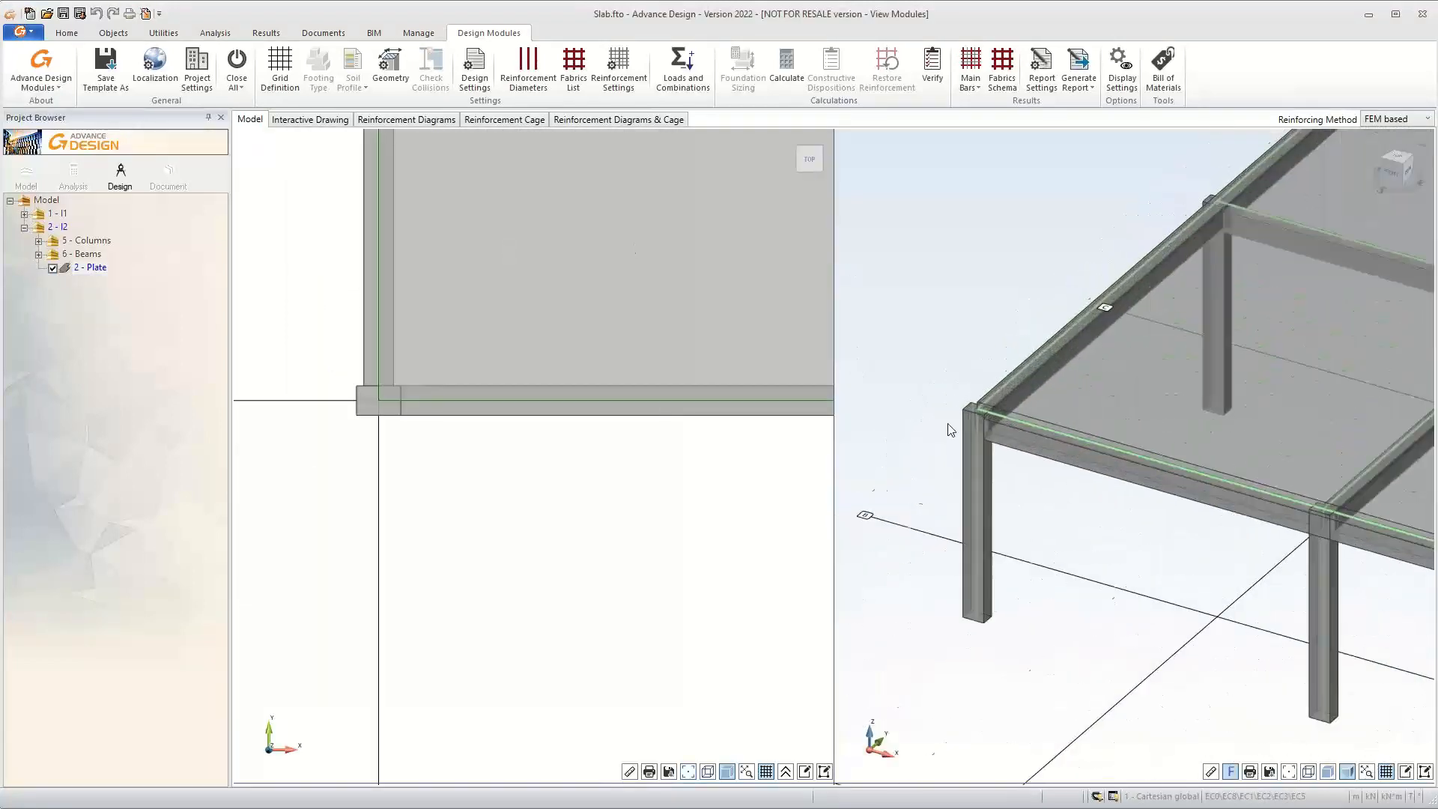
{"action": "scroll", "coordinate": [912, 376], "scroll_direction": "up", "scroll_amount": 4}
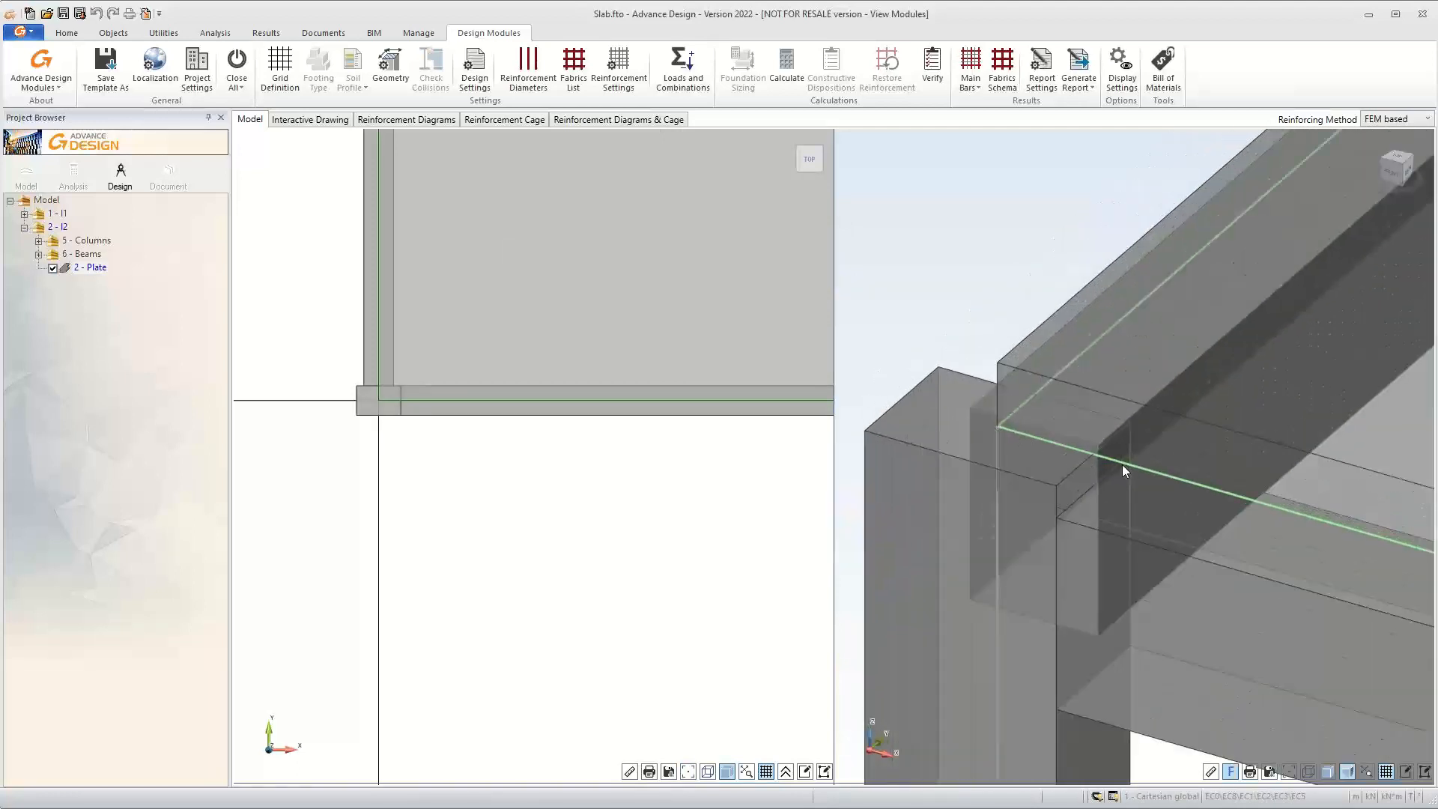
{"action": "scroll", "coordinate": [1027, 442], "scroll_direction": "down", "scroll_amount": 2}
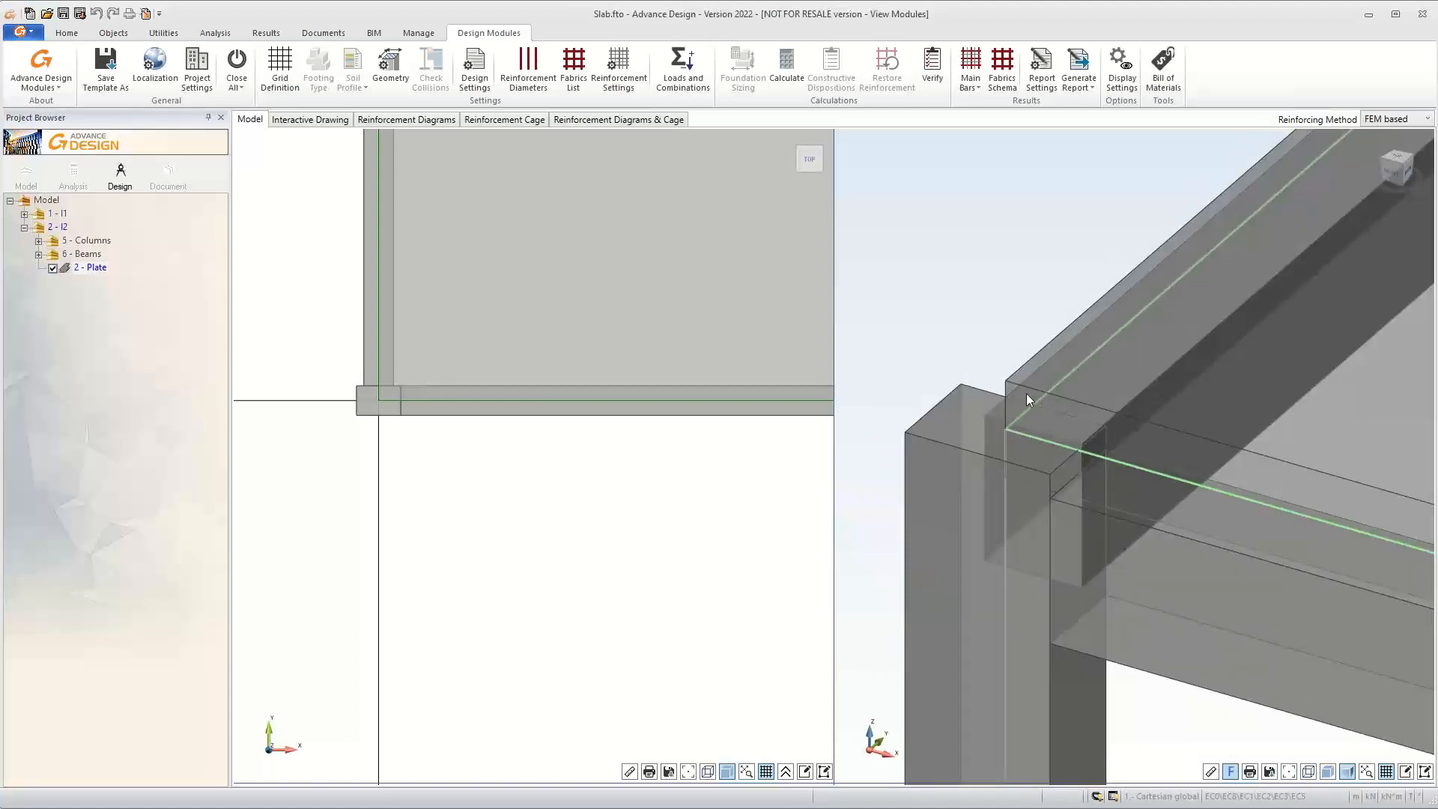
Set the slab physical contour to Priority on extreme supports in the slab geometry
{"action": "left_click", "coordinate": [391, 65]}
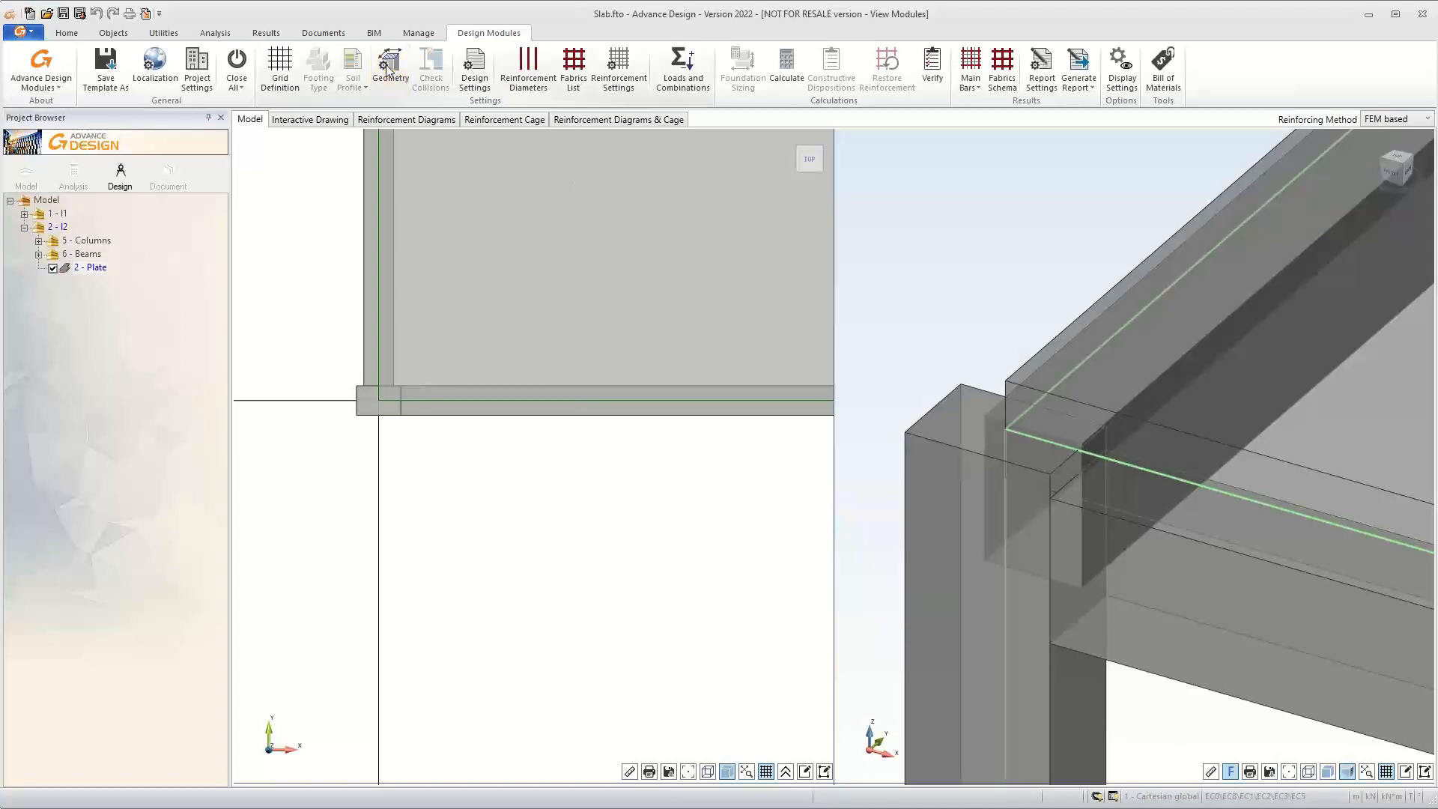
{"action": "left_click", "coordinate": [795, 283]}
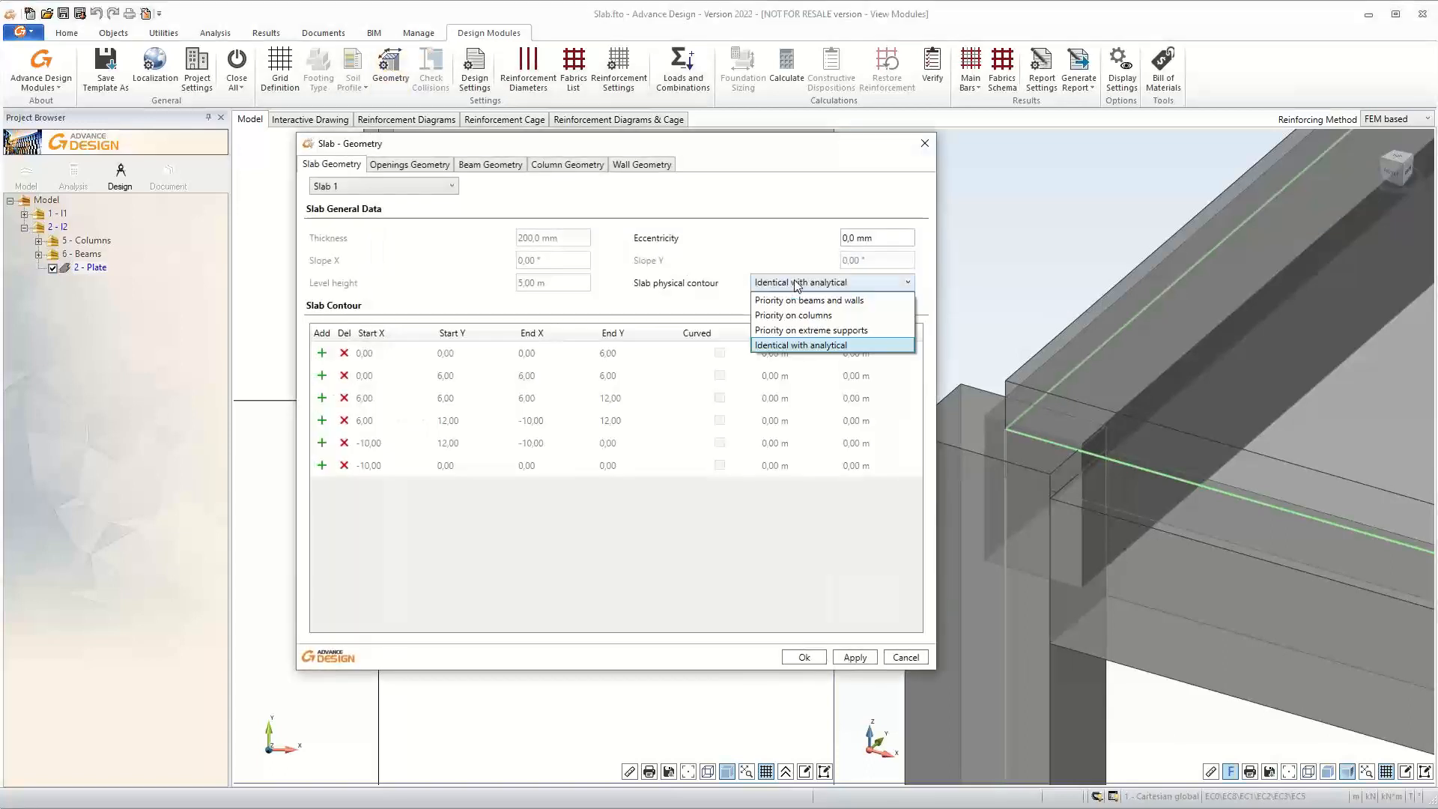
{"action": "left_click", "coordinate": [795, 330]}
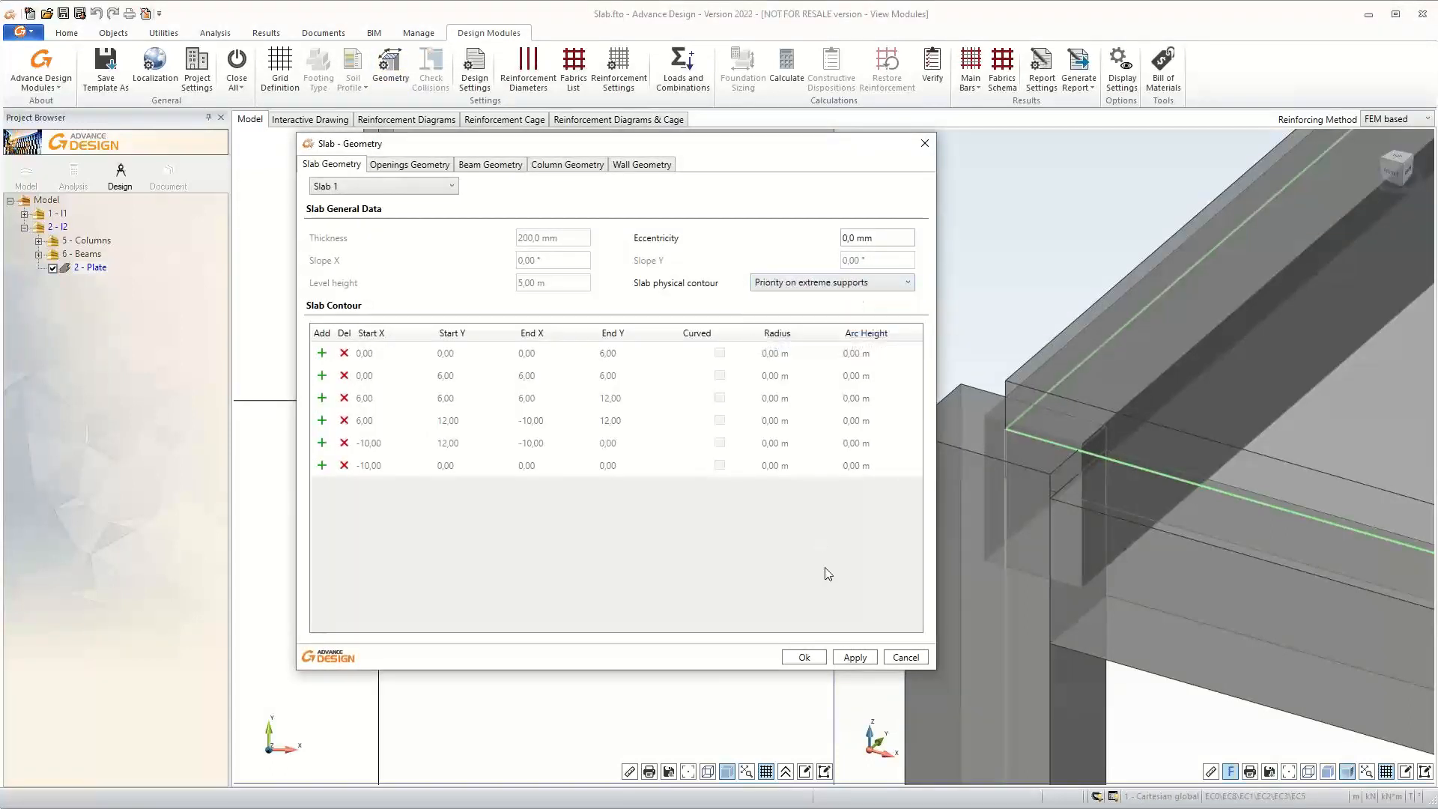
{"action": "left_click", "coordinate": [803, 657]}
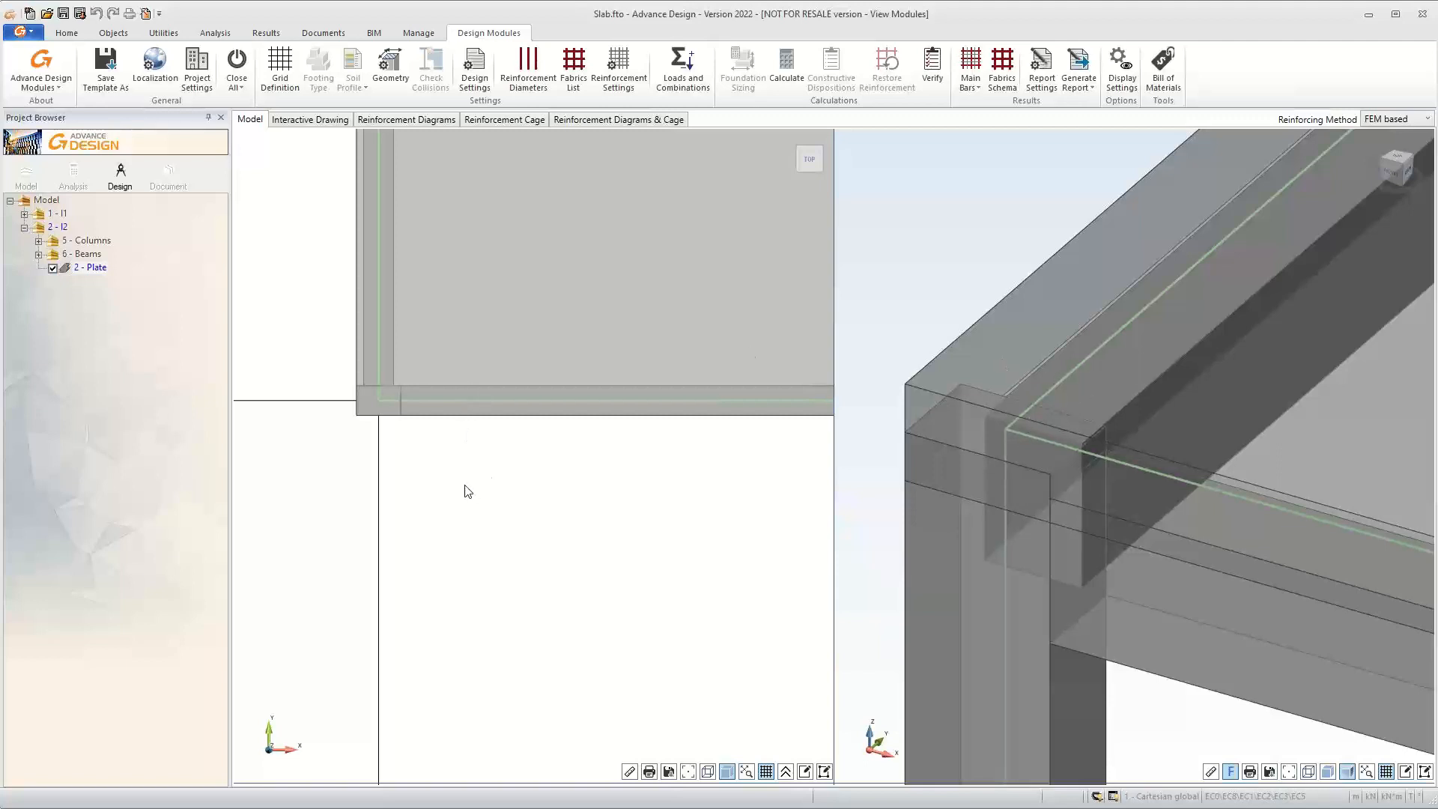
Examine the slab contour over the supports in plan, at the A-1 corner and across the whole slab
{"action": "scroll", "coordinate": [370, 371], "scroll_direction": "up", "scroll_amount": 4}
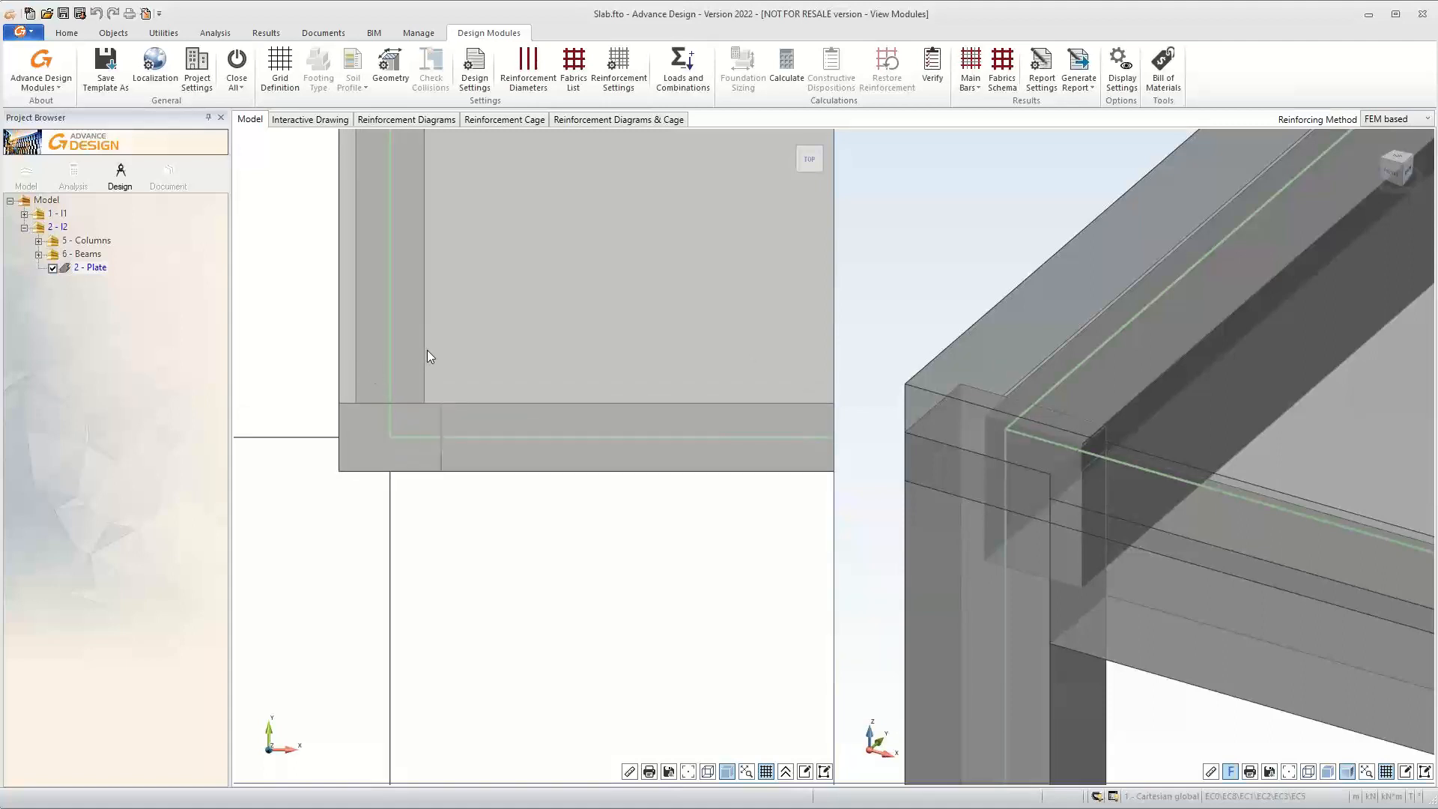
{"action": "scroll", "coordinate": [428, 352], "scroll_direction": "down", "scroll_amount": 6}
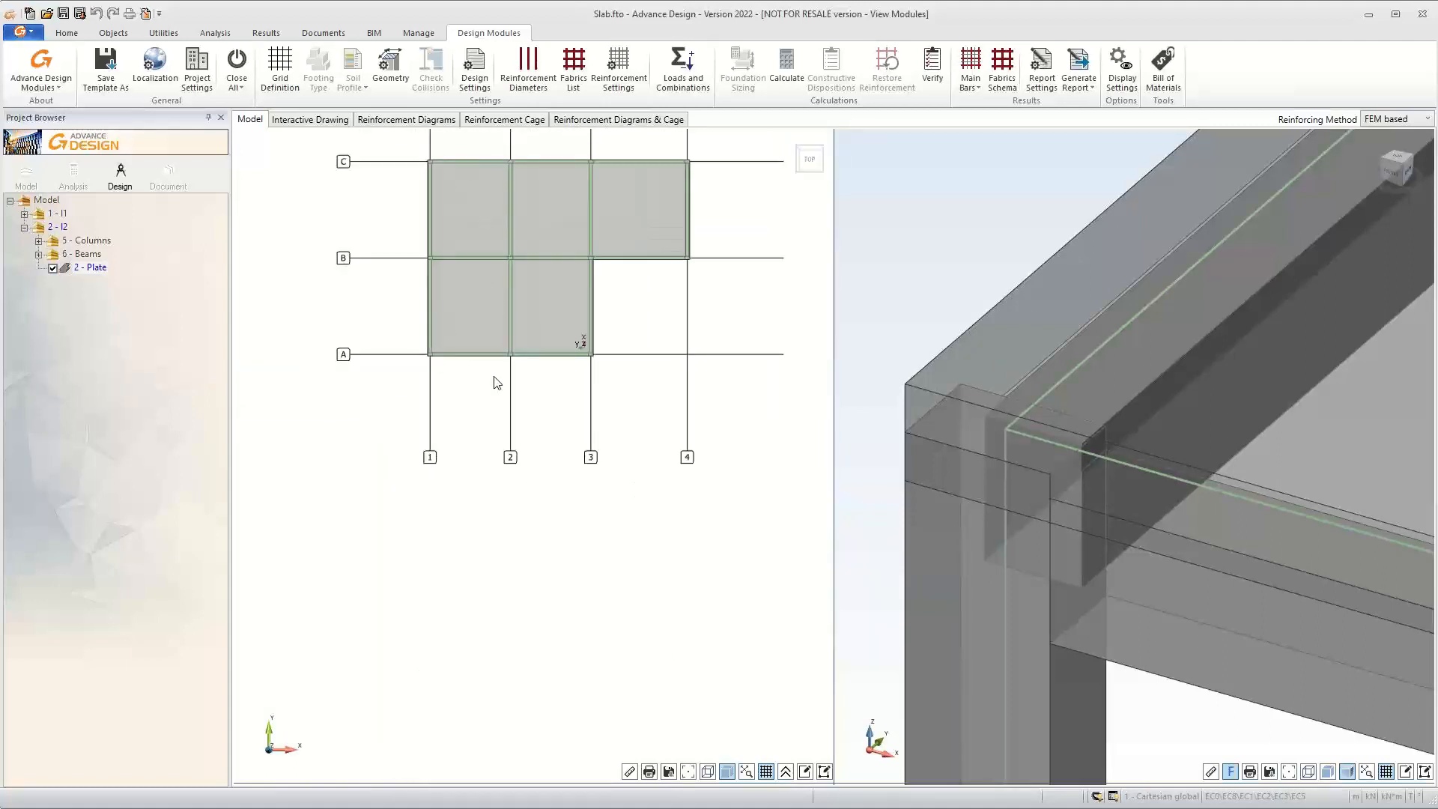
{"action": "scroll", "coordinate": [502, 397], "scroll_direction": "down", "scroll_amount": 3}
{"action": "scroll", "coordinate": [505, 281], "scroll_direction": "up", "scroll_amount": 5}
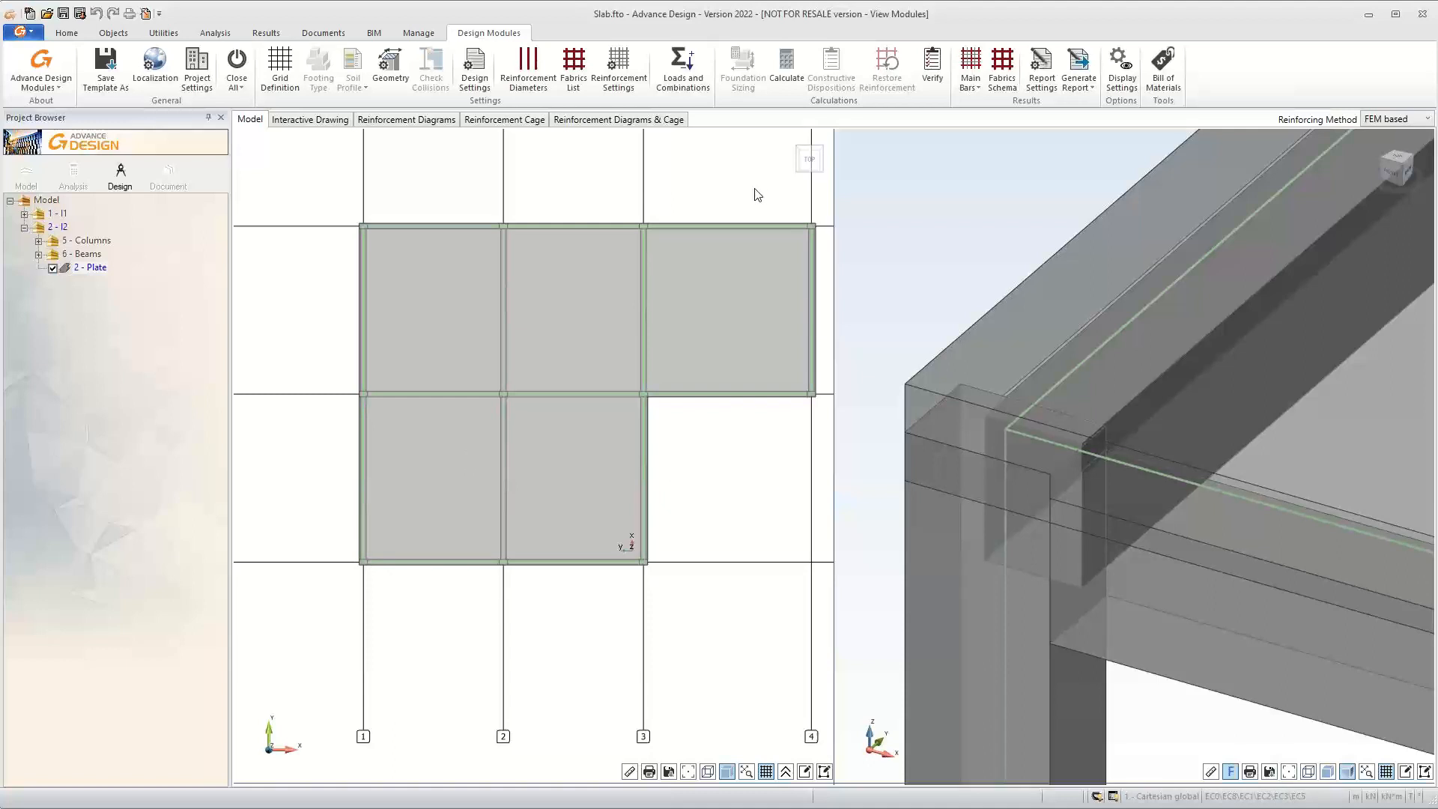
{"action": "scroll", "coordinate": [748, 197], "scroll_direction": "down", "scroll_amount": 1}
{"action": "scroll", "coordinate": [748, 197], "scroll_direction": "down", "scroll_amount": 1}
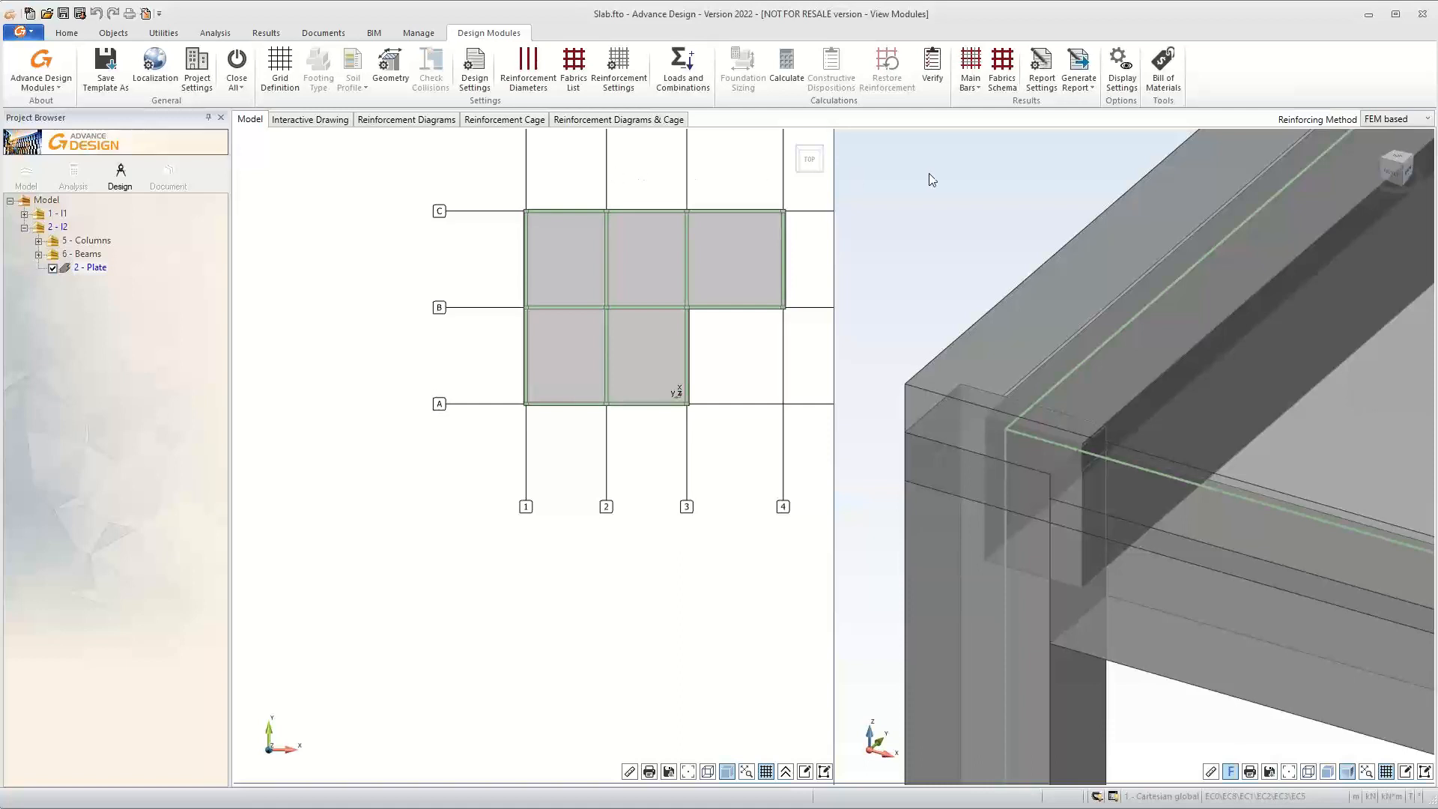
Display the slab's theoretical reinforcement diagrams for the top face in the X direction, followed by the Y direction
{"action": "scroll", "coordinate": [1319, 166], "scroll_direction": "down", "scroll_amount": 2}
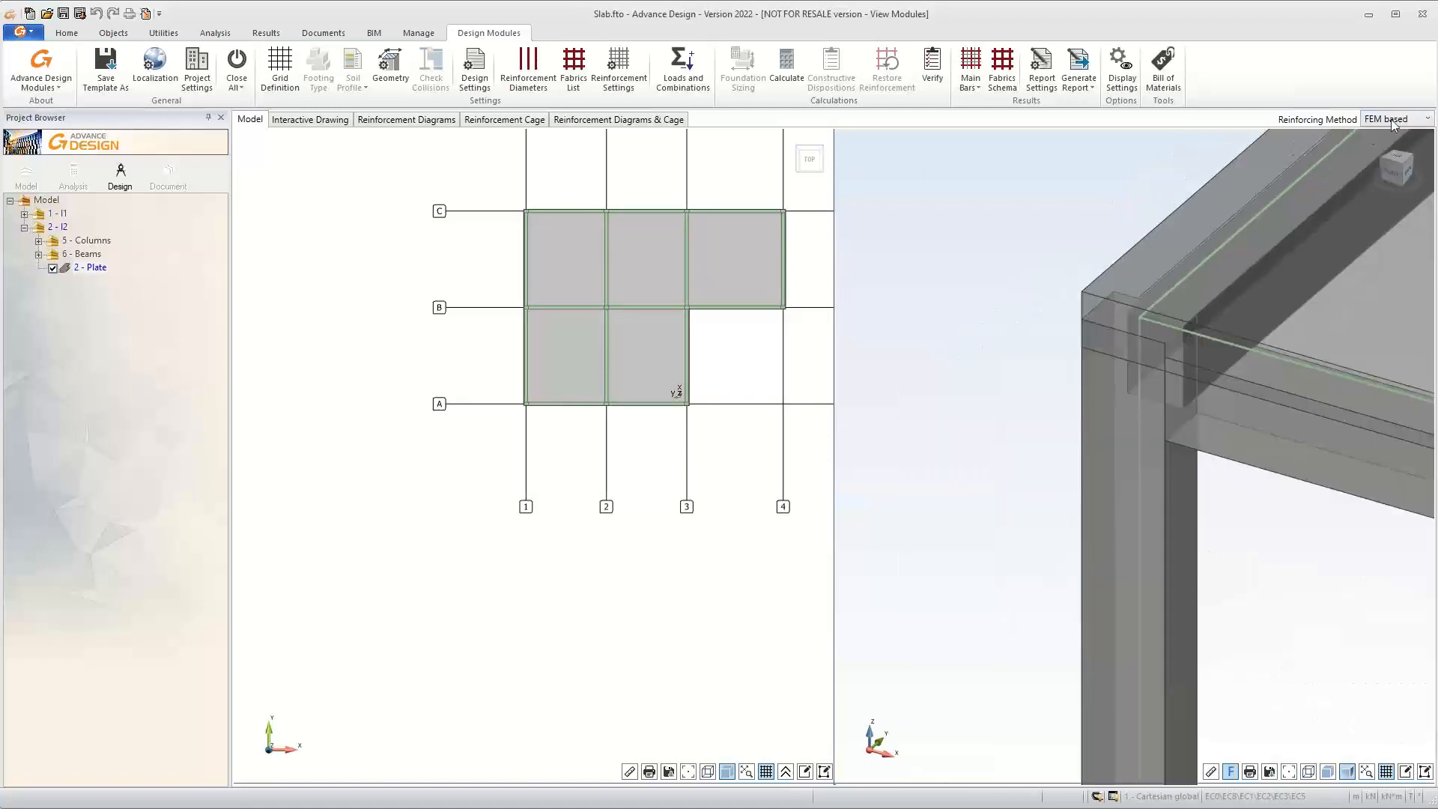
{"action": "left_click", "coordinate": [1392, 119]}
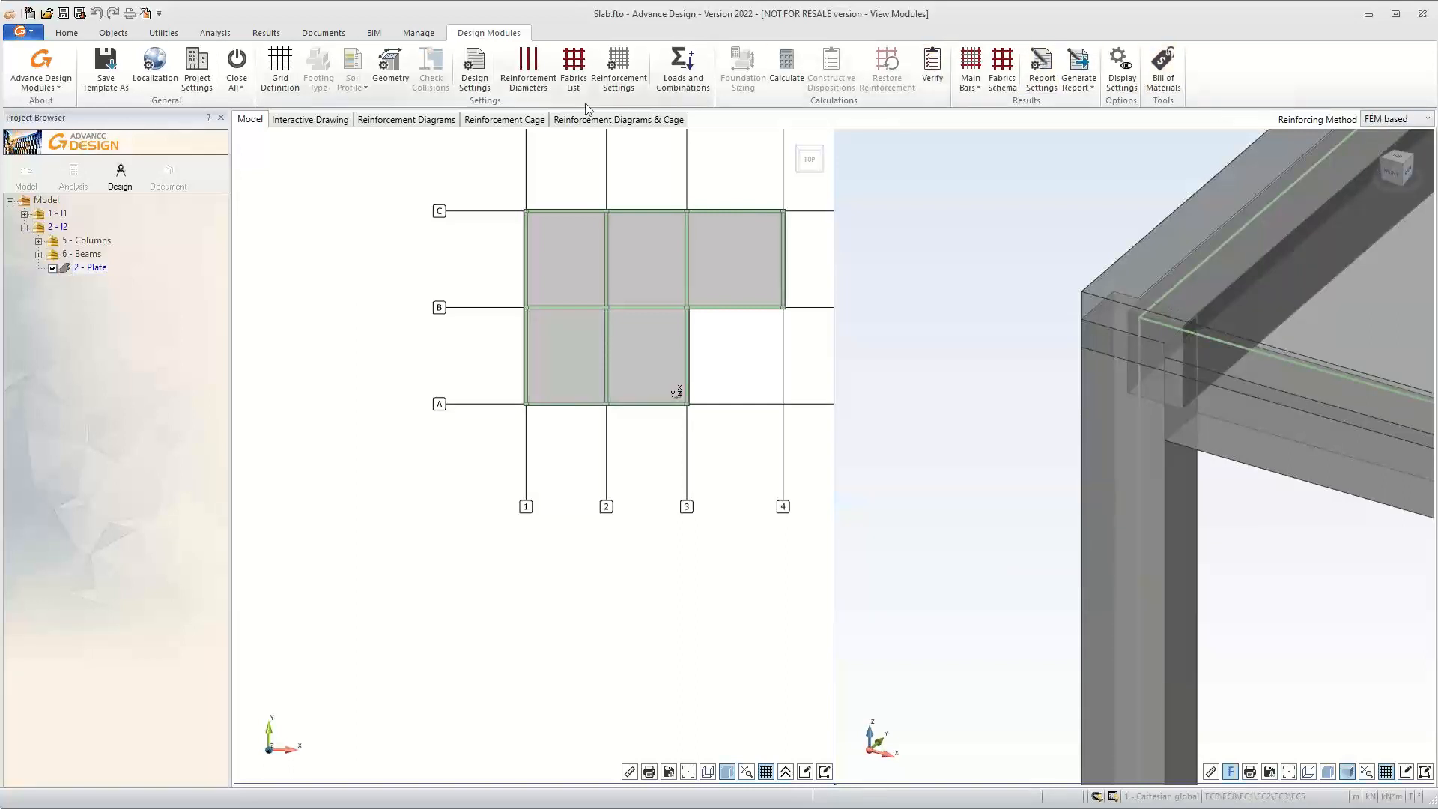
{"action": "left_click", "coordinate": [389, 120]}
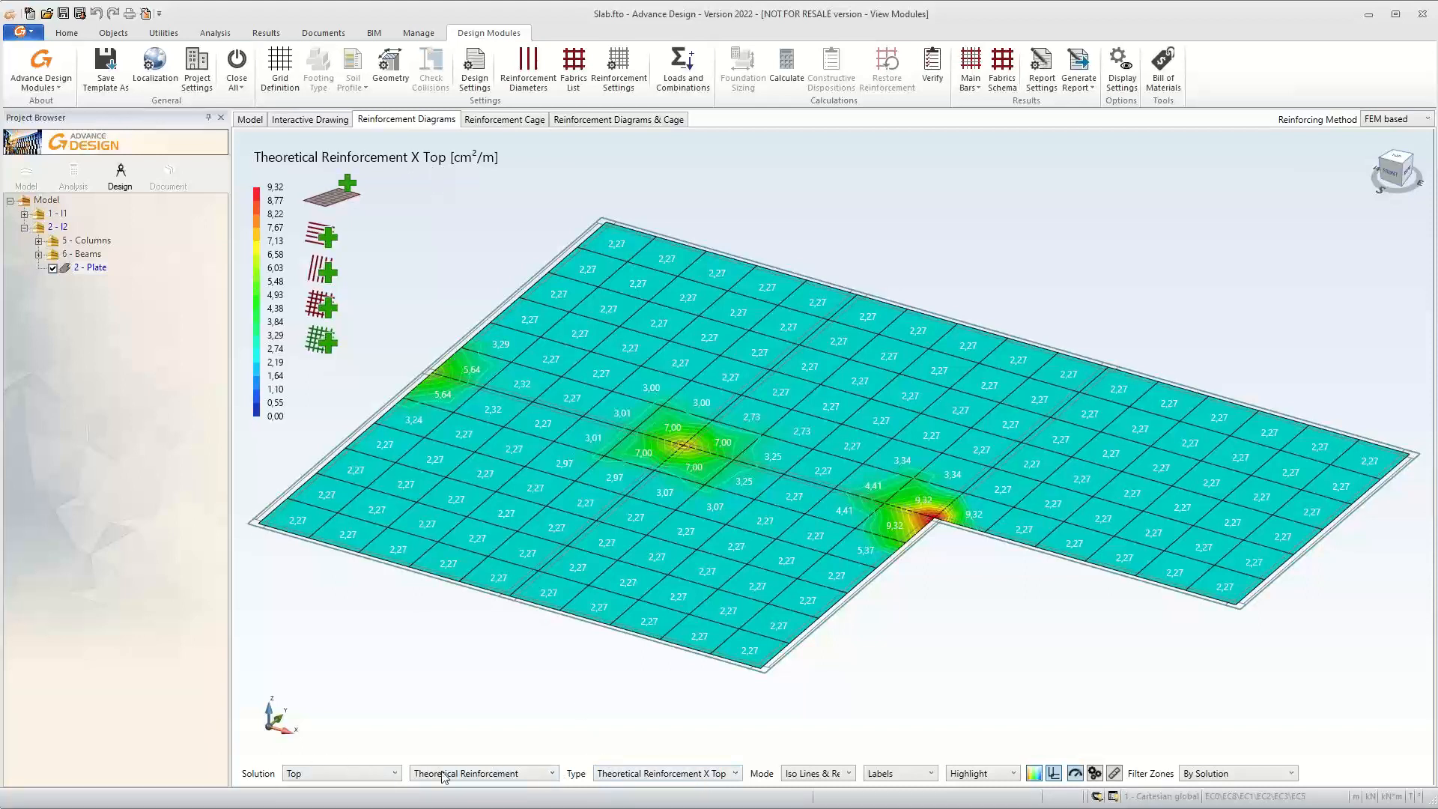
{"action": "left_click", "coordinate": [679, 779]}
{"action": "left_click", "coordinate": [676, 745]}
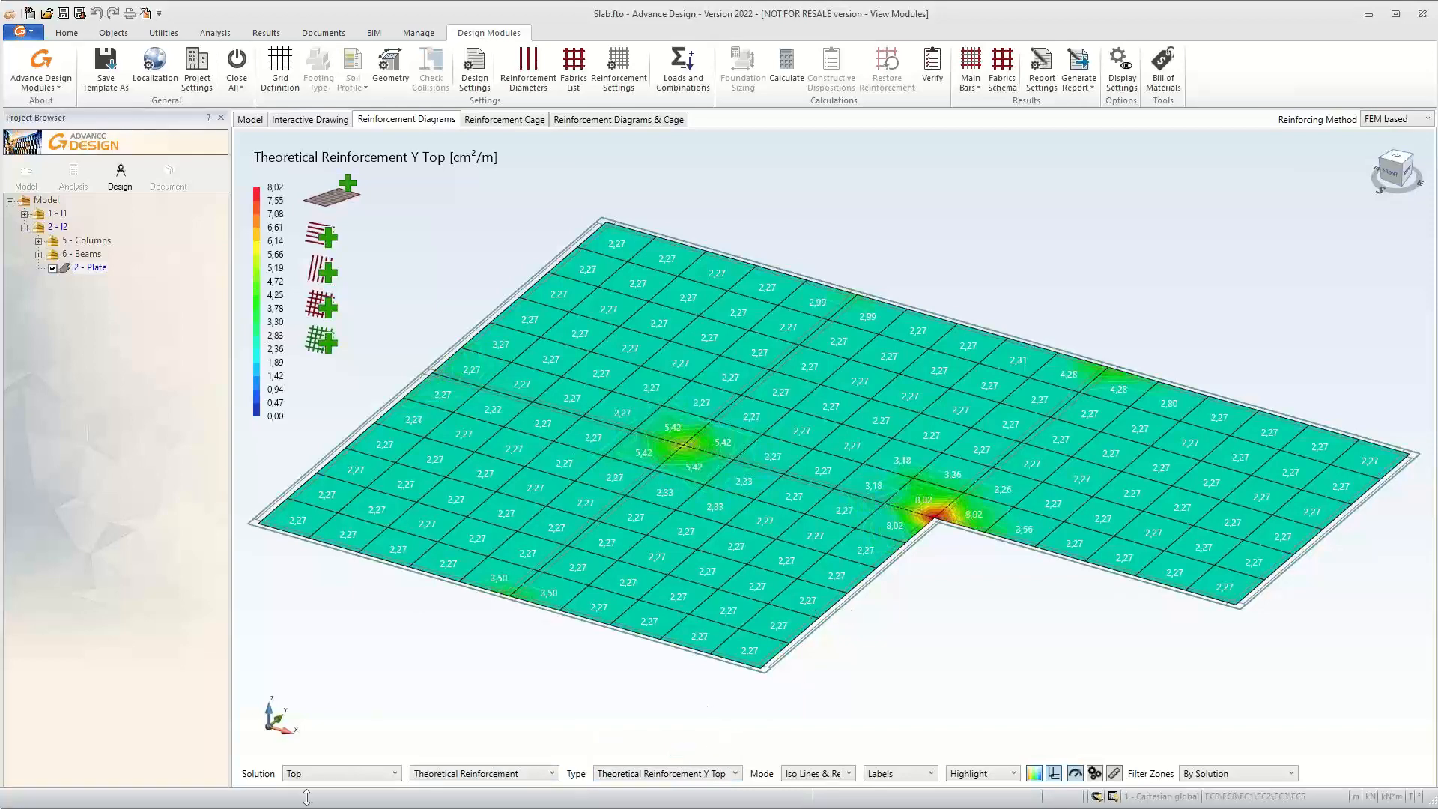
Switch the theoretical reinforcement diagram to the bottom solution in the X direction and examine the peak zones near the re-entrant corner
{"action": "left_click", "coordinate": [318, 774]}
{"action": "left_click", "coordinate": [315, 755]}
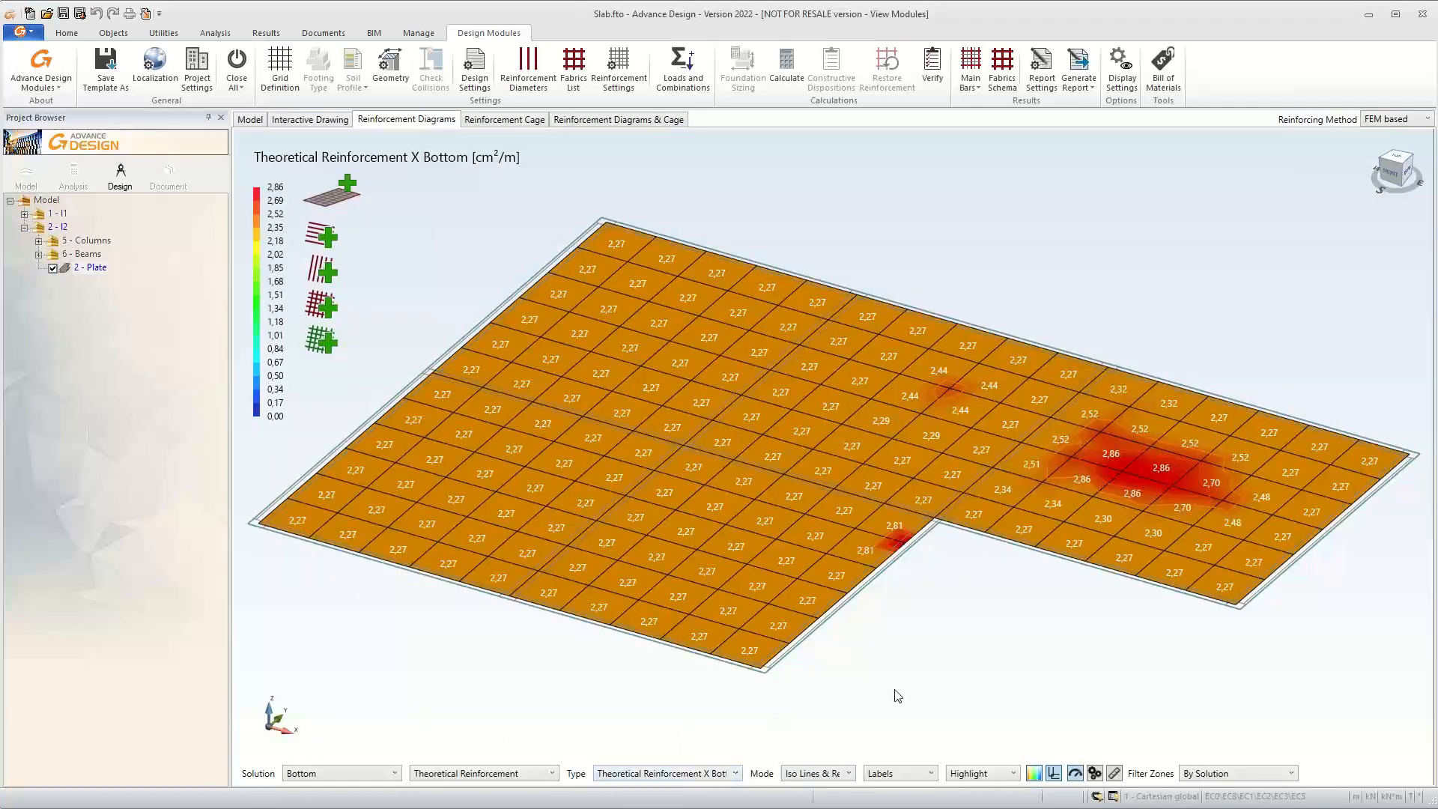
{"action": "scroll", "coordinate": [1001, 511], "scroll_direction": "up", "scroll_amount": 3}
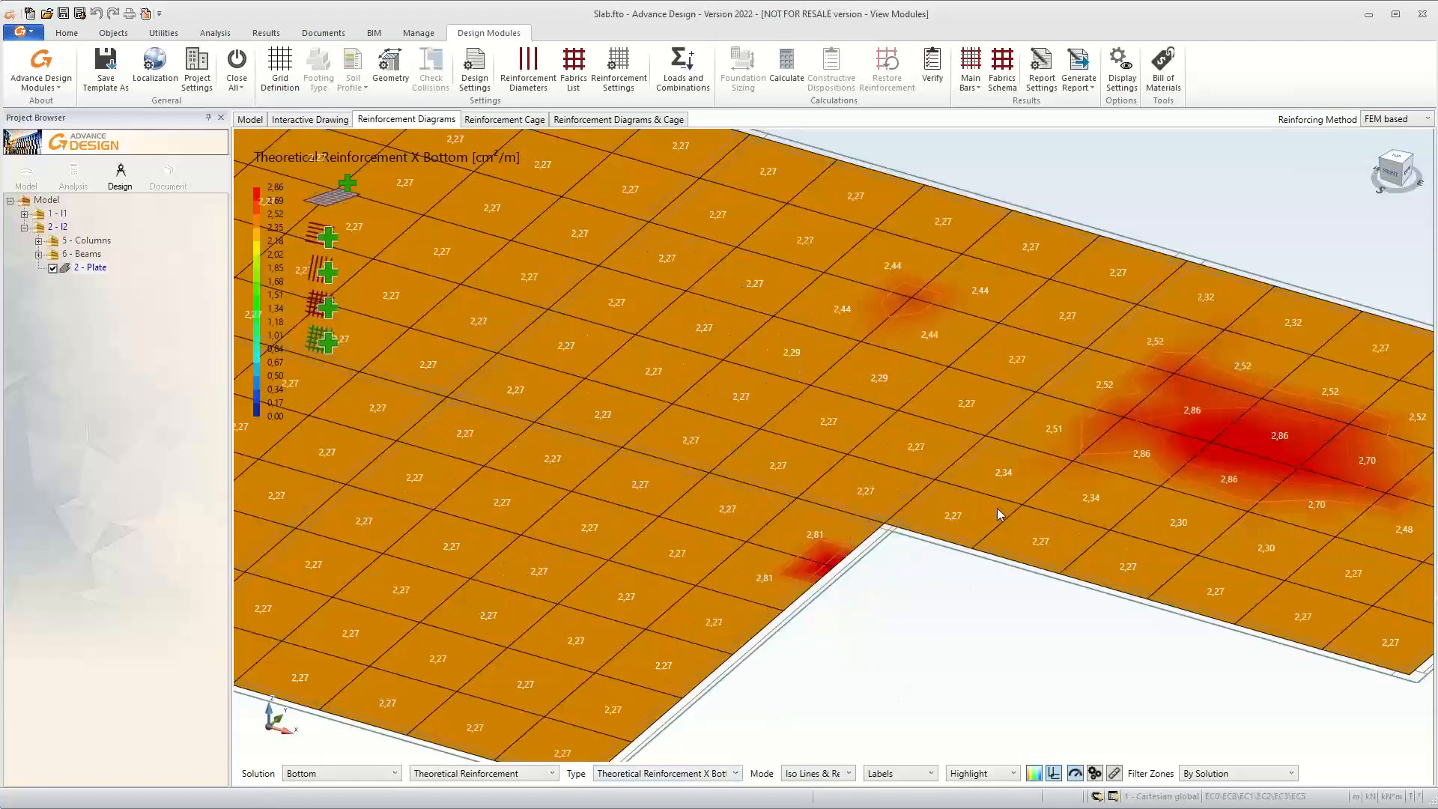
{"action": "scroll", "coordinate": [763, 510], "scroll_direction": "down", "scroll_amount": 2}
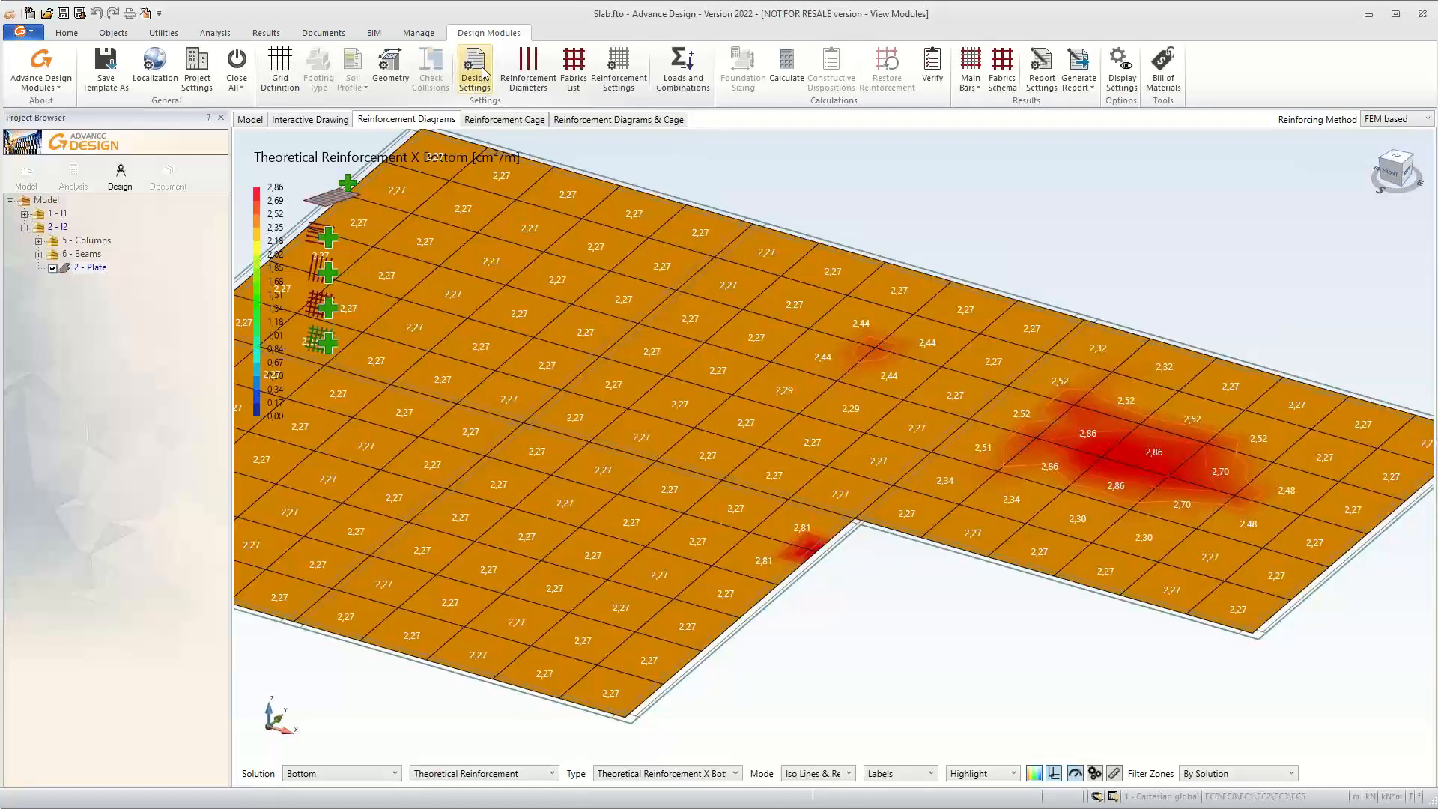
In the reinforcement assumptions' solutions, keep the Bars pattern with one density layer and set its minimum coverage to 70%
{"action": "left_click", "coordinate": [483, 73]}
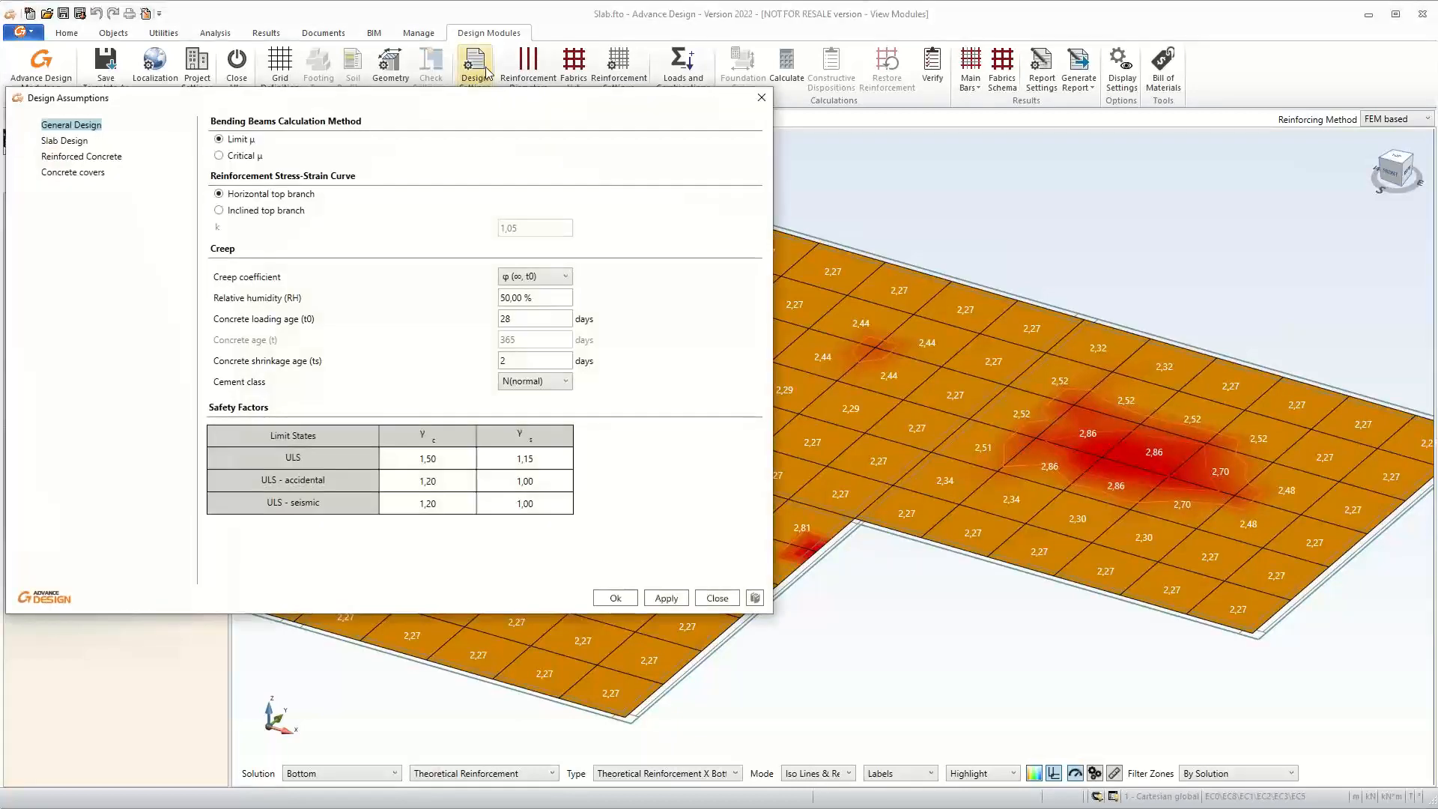
{"action": "key", "text": "Escape"}
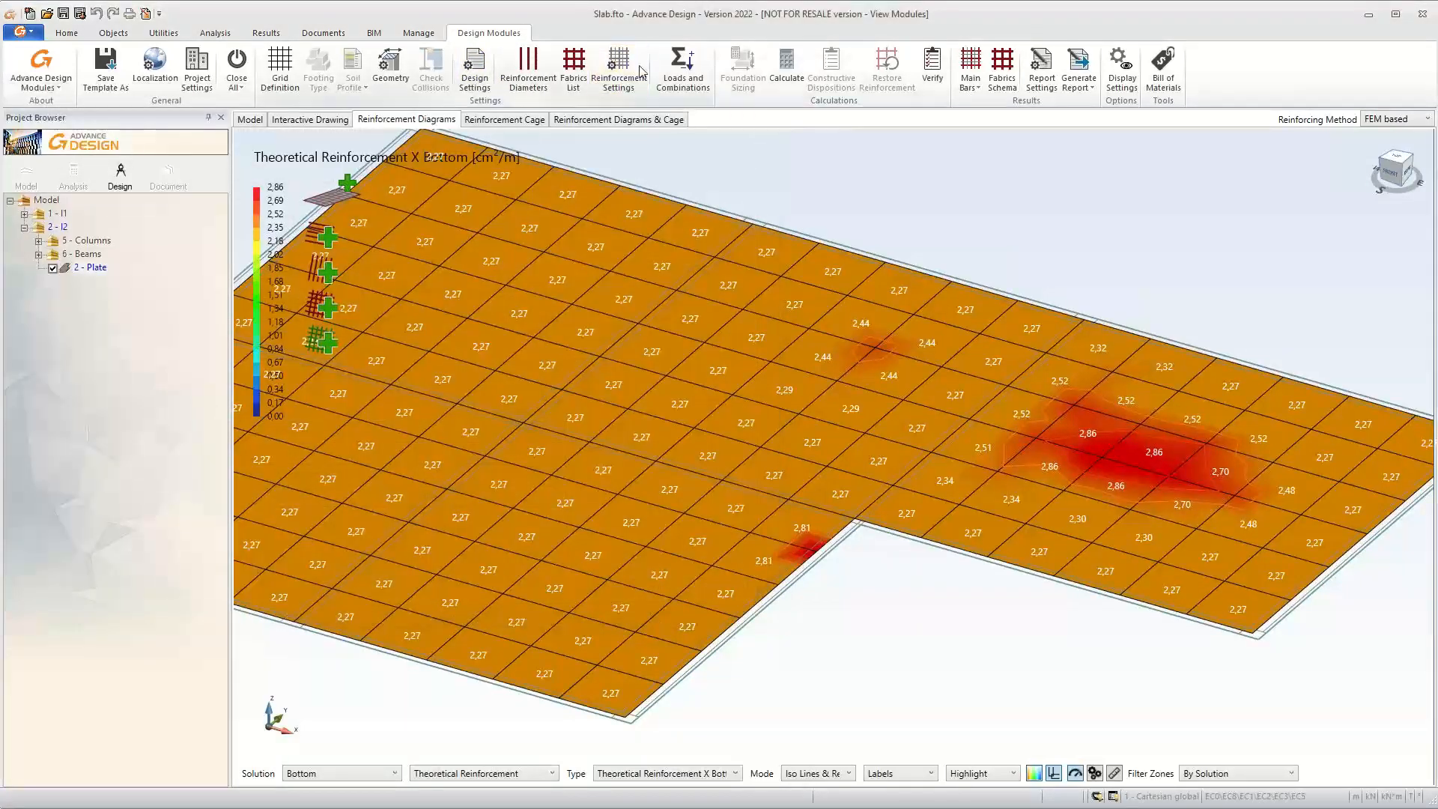
{"action": "left_click", "coordinate": [642, 71]}
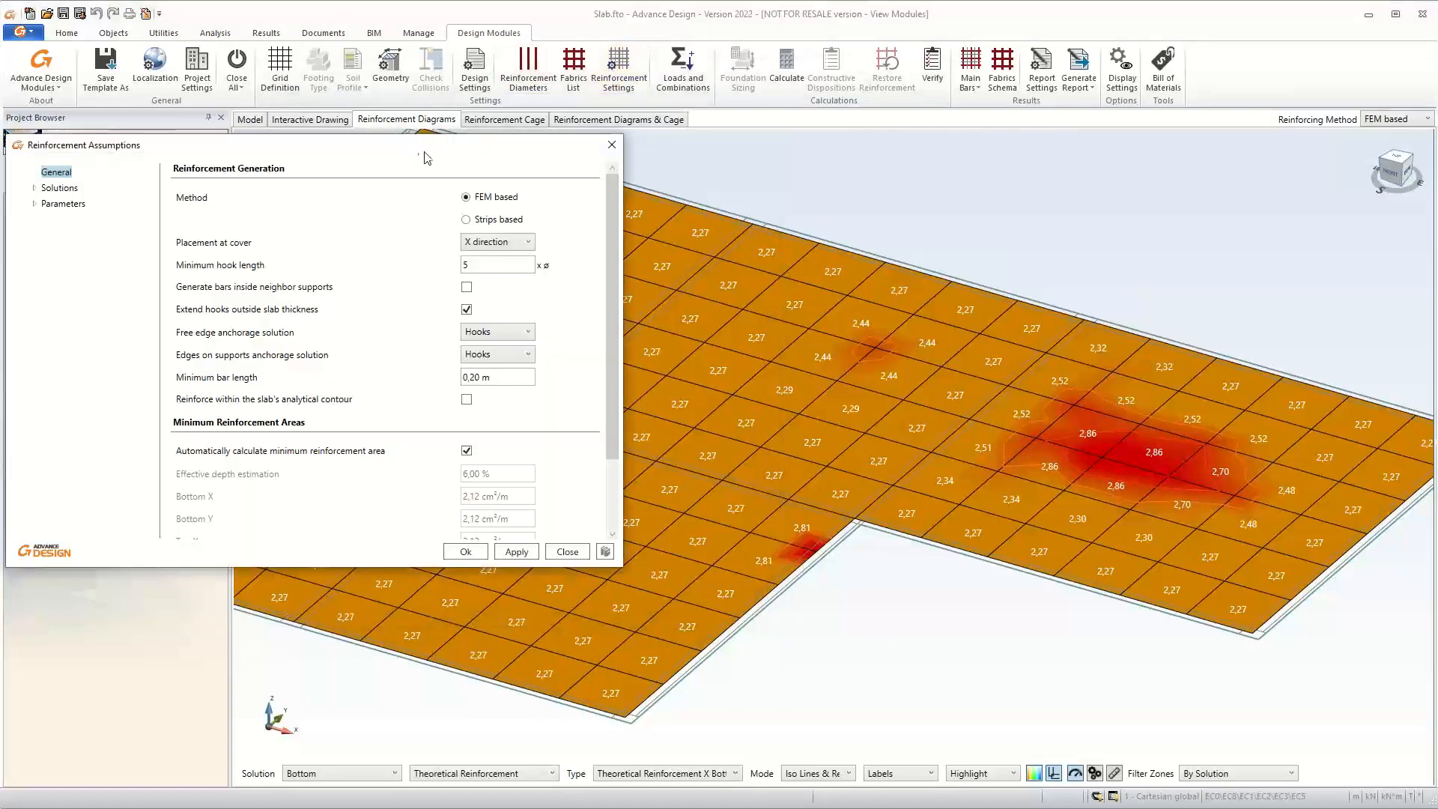
{"action": "left_click", "coordinate": [292, 161]}
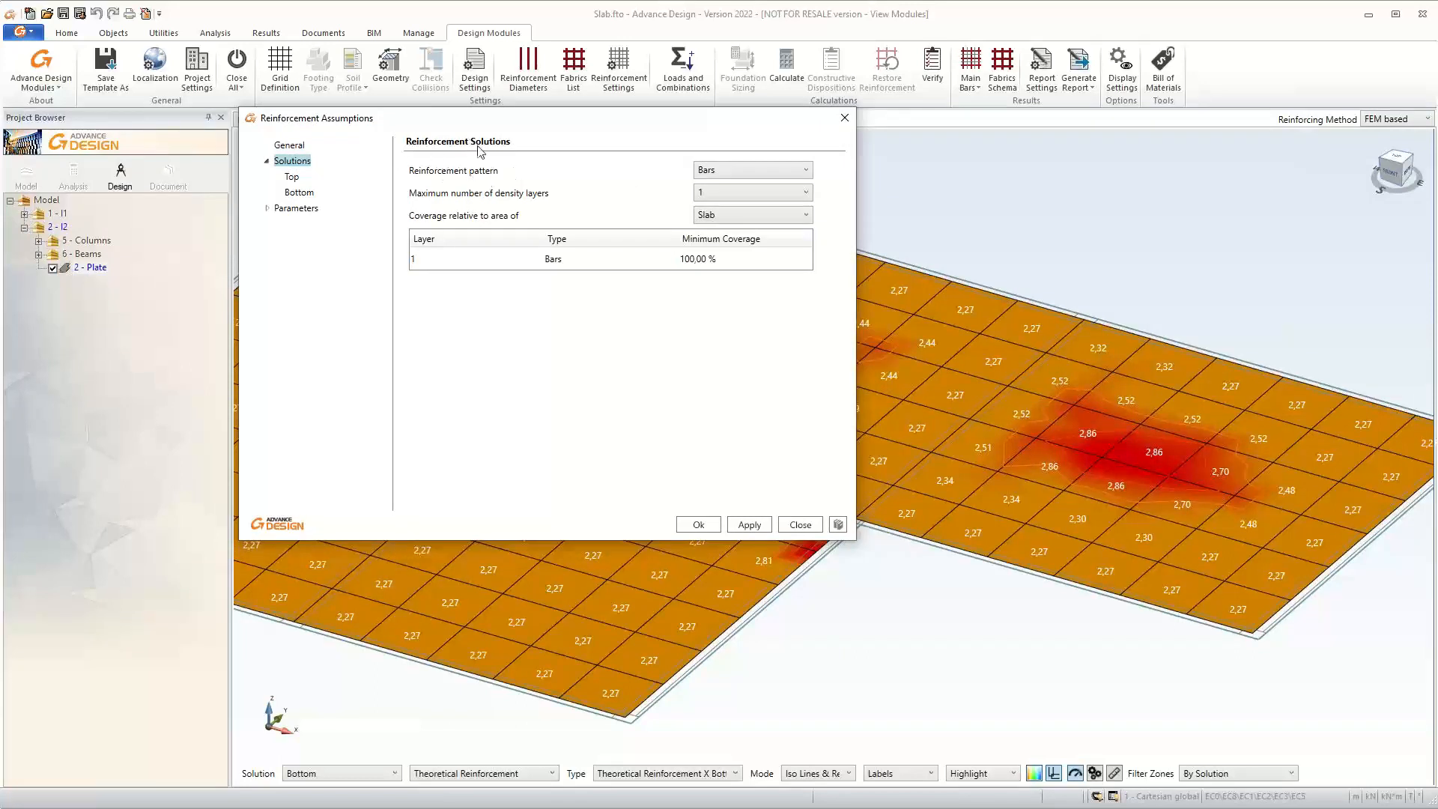
{"action": "left_click", "coordinate": [737, 171]}
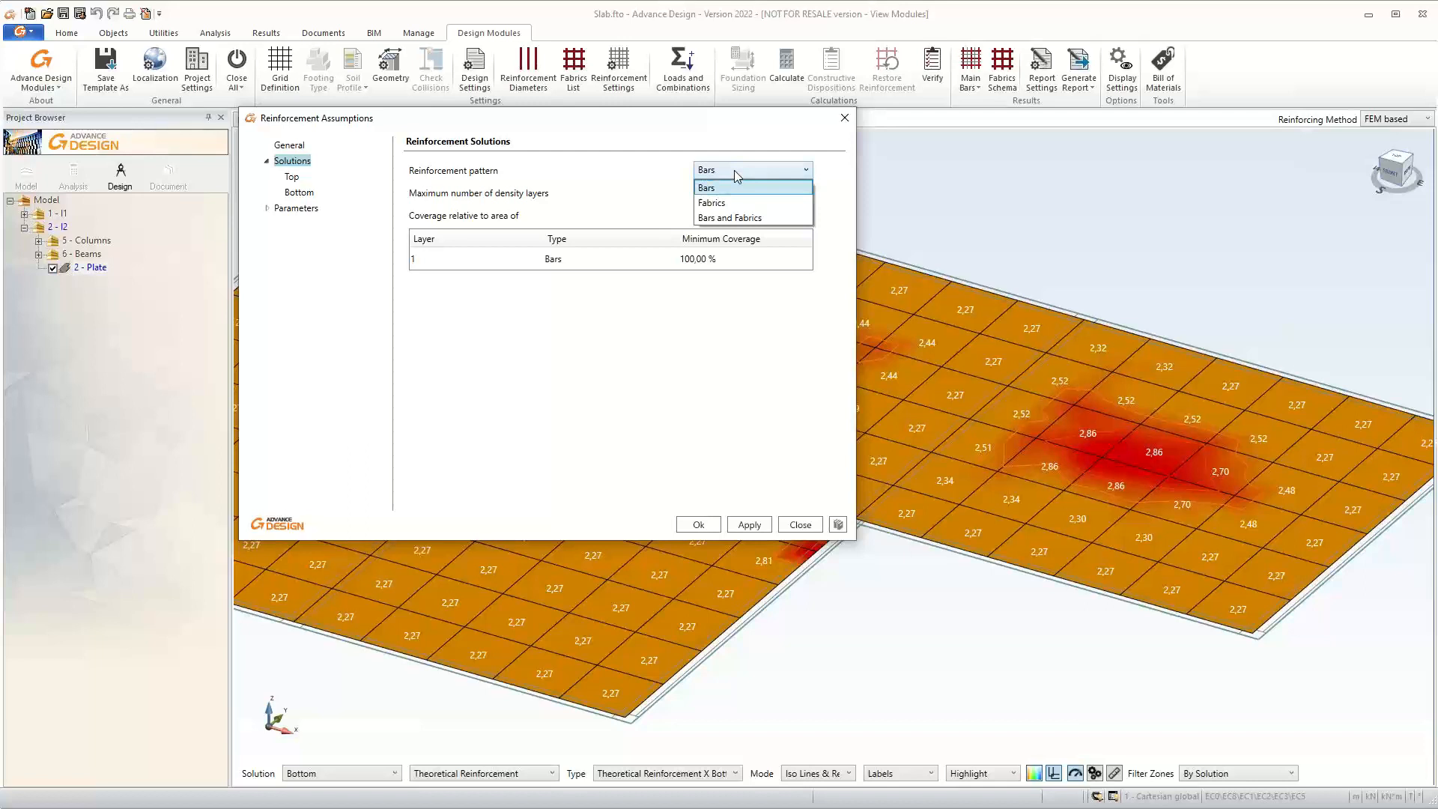
{"action": "left_click", "coordinate": [734, 169]}
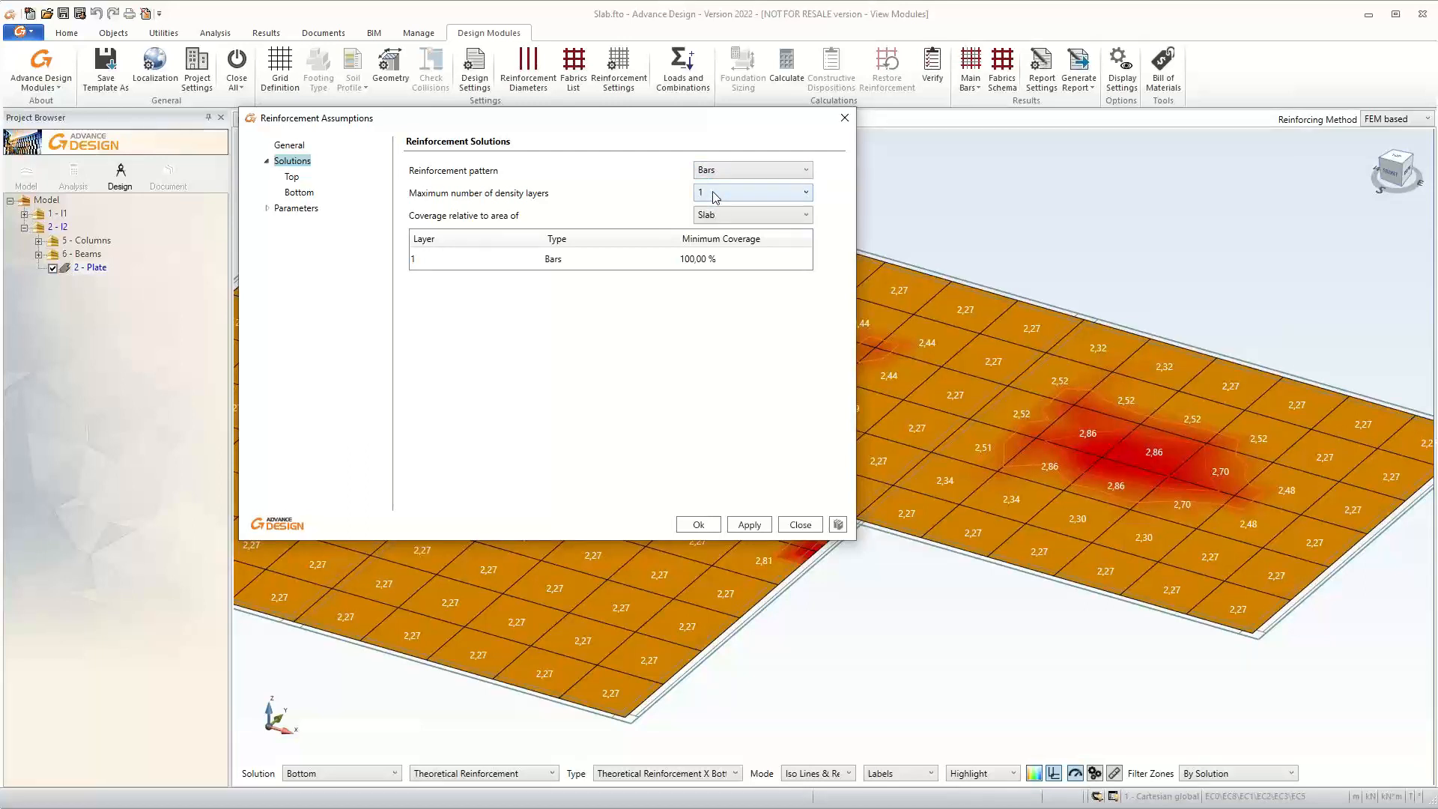
{"action": "left_click", "coordinate": [715, 193]}
{"action": "left_click", "coordinate": [715, 193]}
{"action": "left_click", "coordinate": [722, 262]}
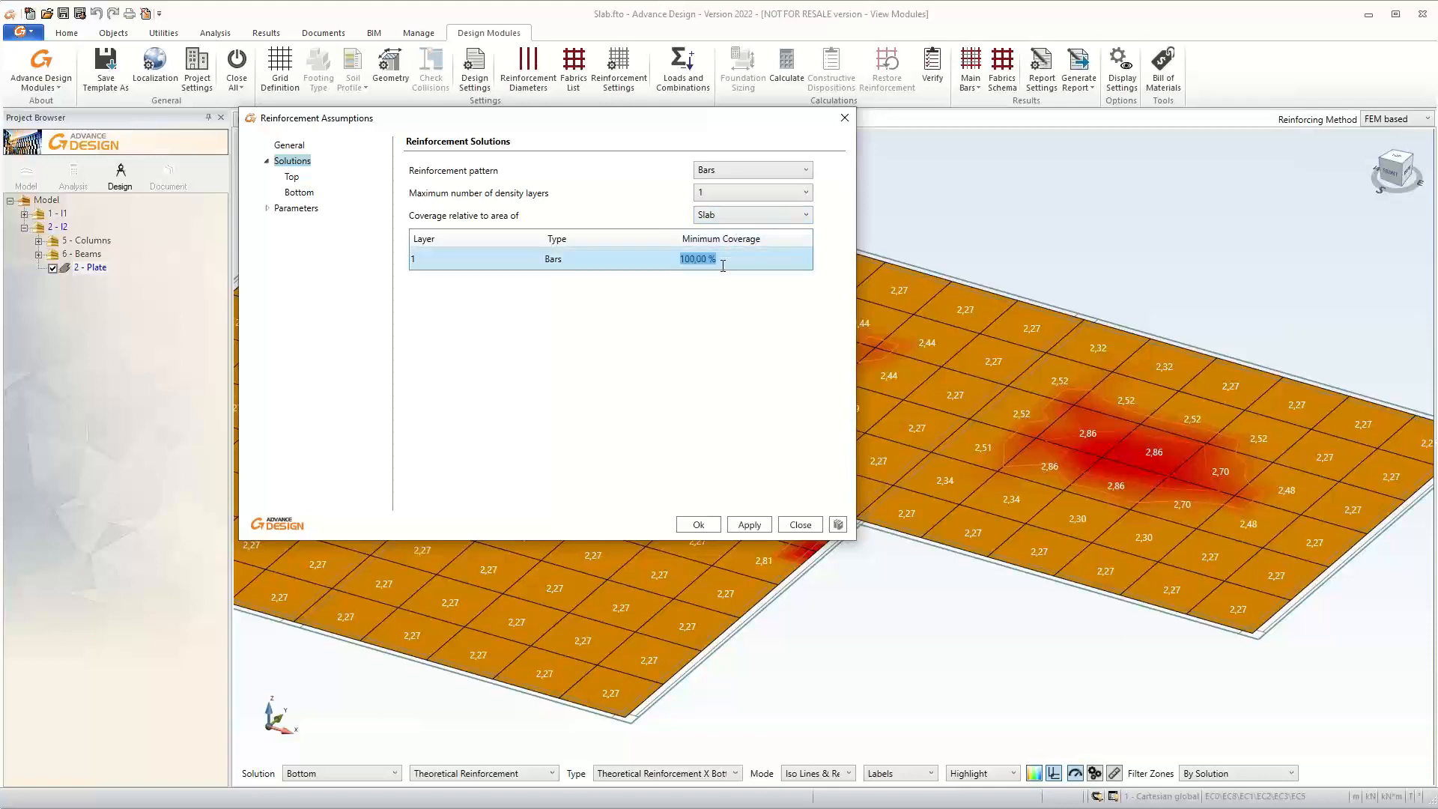
{"action": "type", "text": "70"}
{"action": "left_click", "coordinate": [603, 260]}
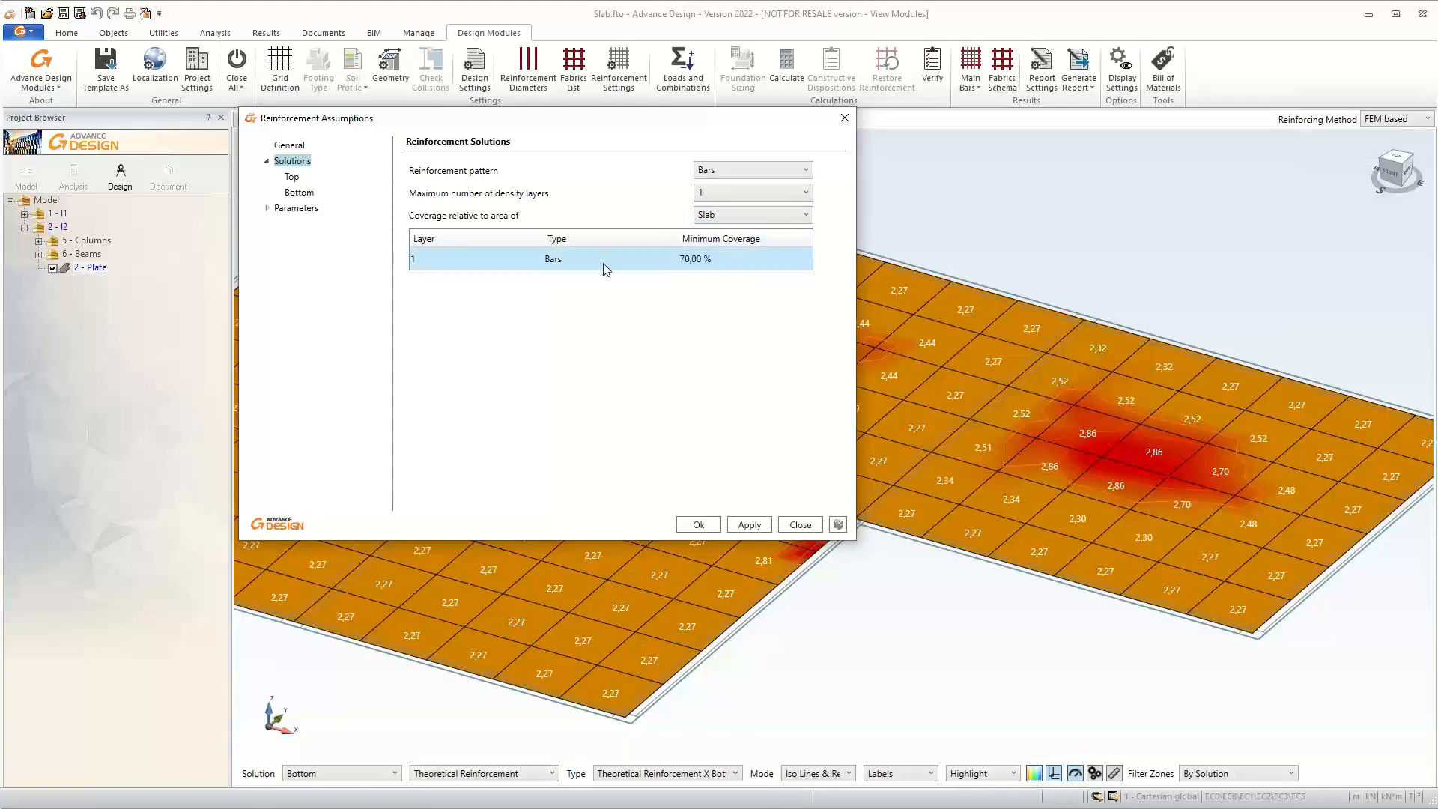
{"action": "left_click", "coordinate": [708, 525]}
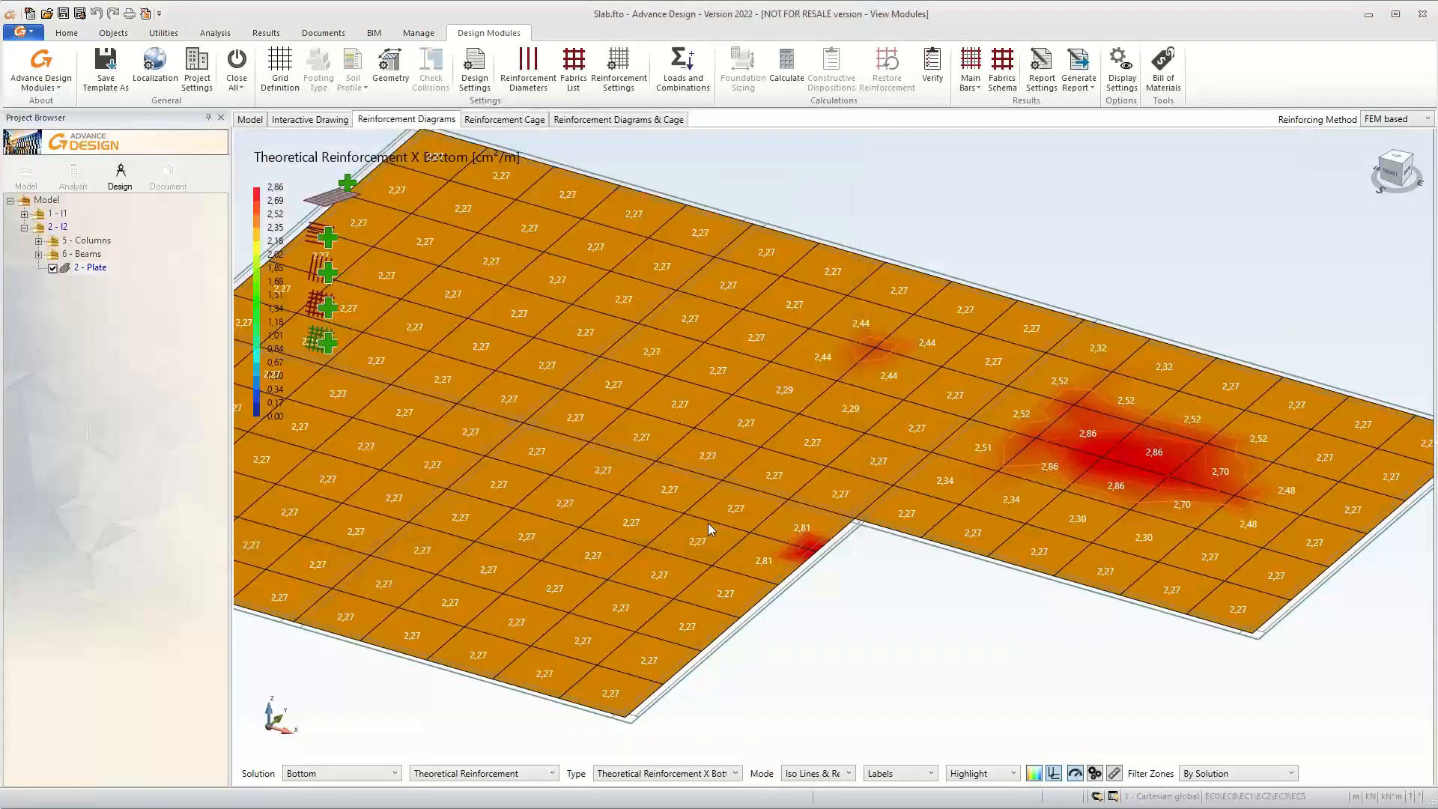
Calculate the slab reinforcement and inspect the bottom X diagram side by side with the reinforcement cage
{"action": "left_click", "coordinate": [787, 75]}
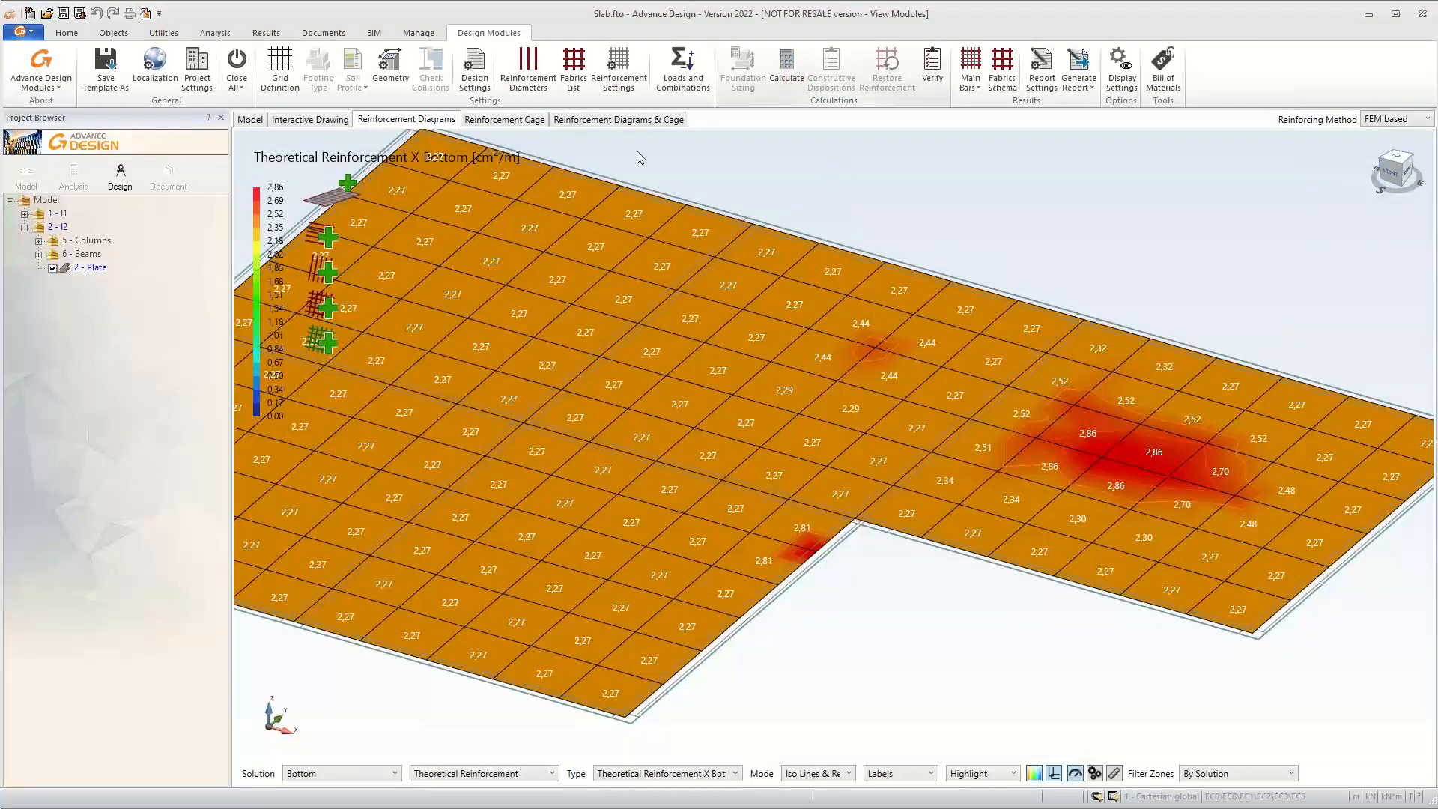
{"action": "left_click", "coordinate": [587, 121]}
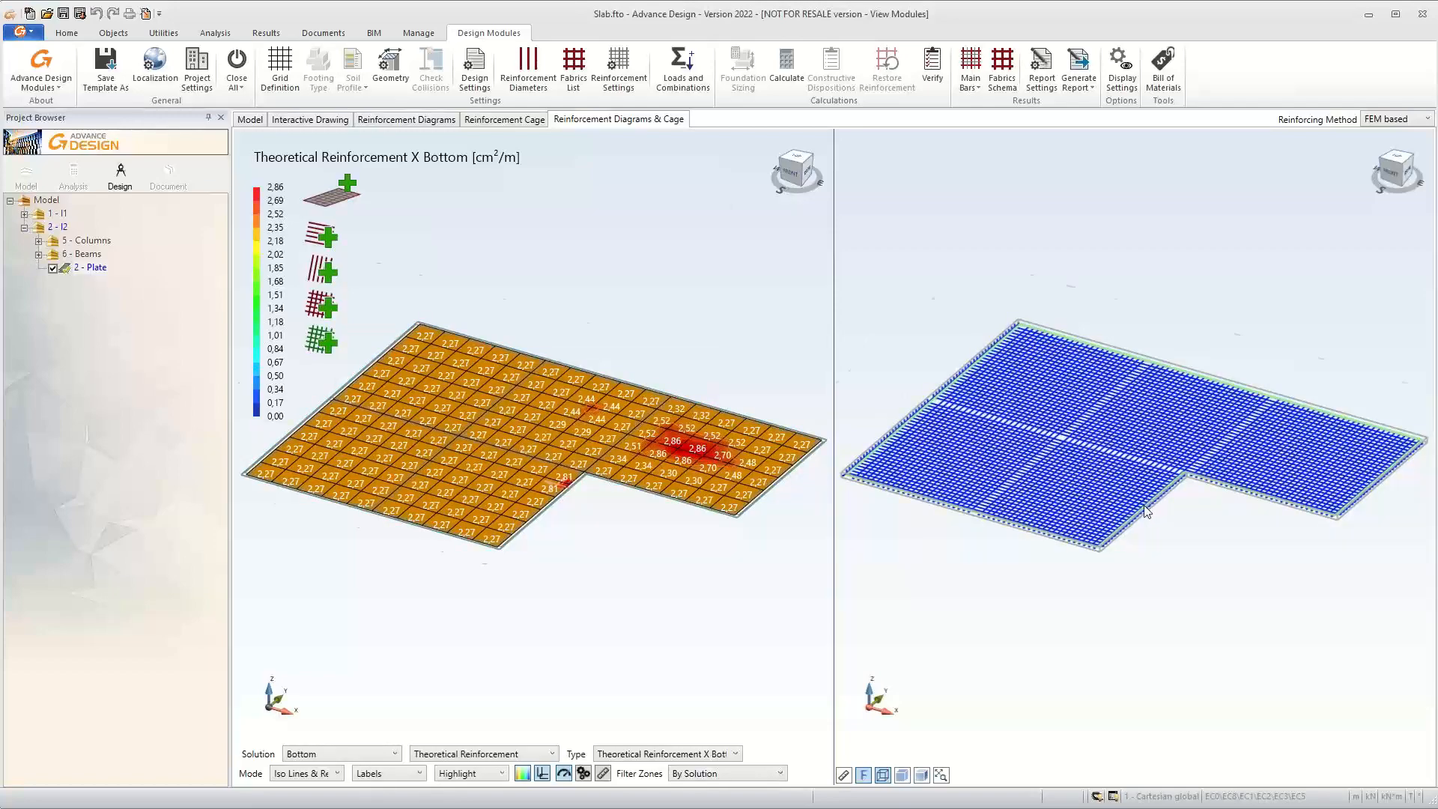
{"action": "scroll", "coordinate": [1146, 511], "scroll_direction": "up", "scroll_amount": 3}
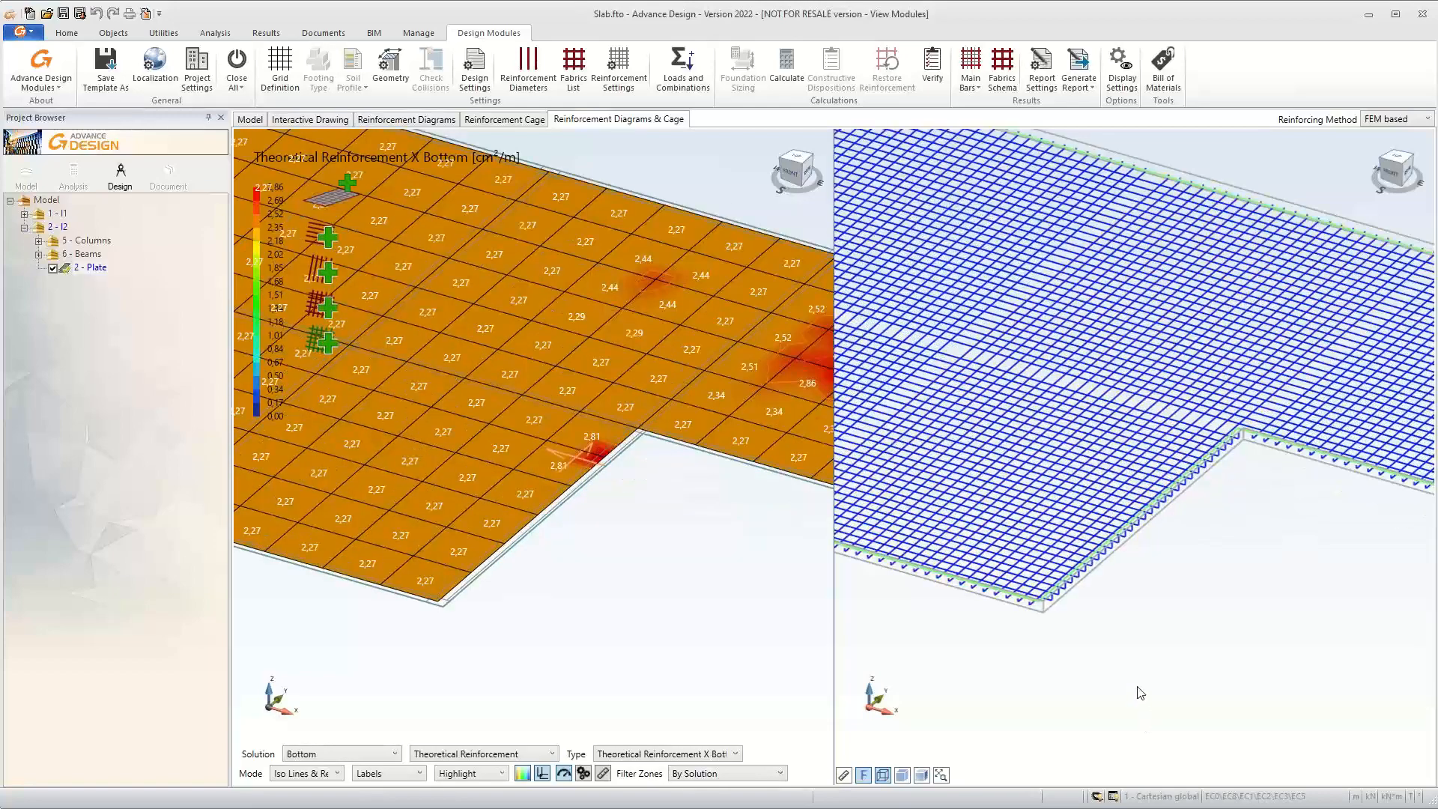
{"action": "scroll", "coordinate": [1139, 693], "scroll_direction": "down", "scroll_amount": 2}
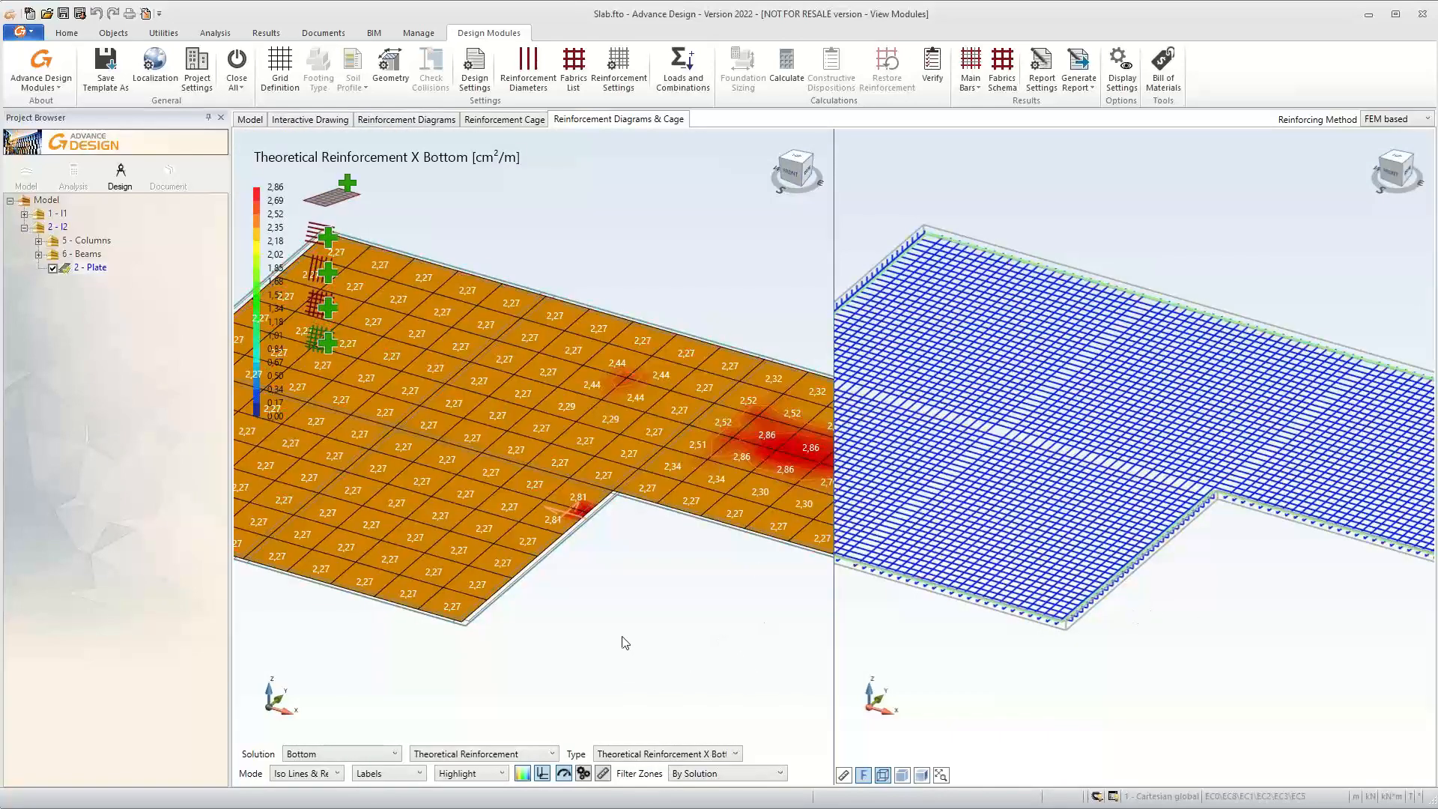
{"action": "scroll", "coordinate": [625, 642], "scroll_direction": "down", "scroll_amount": 2}
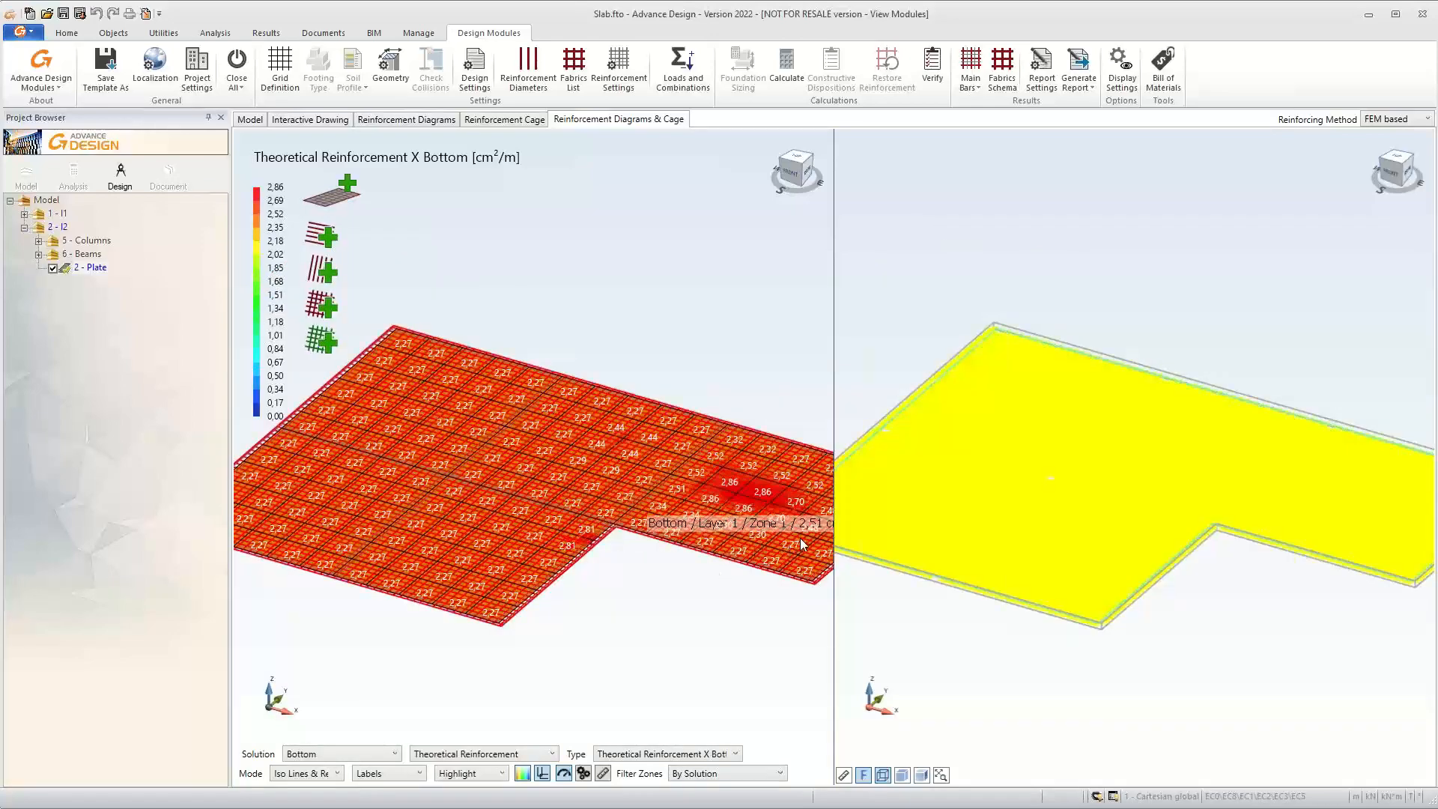
{"action": "scroll", "coordinate": [786, 532], "scroll_direction": "up", "scroll_amount": 3}
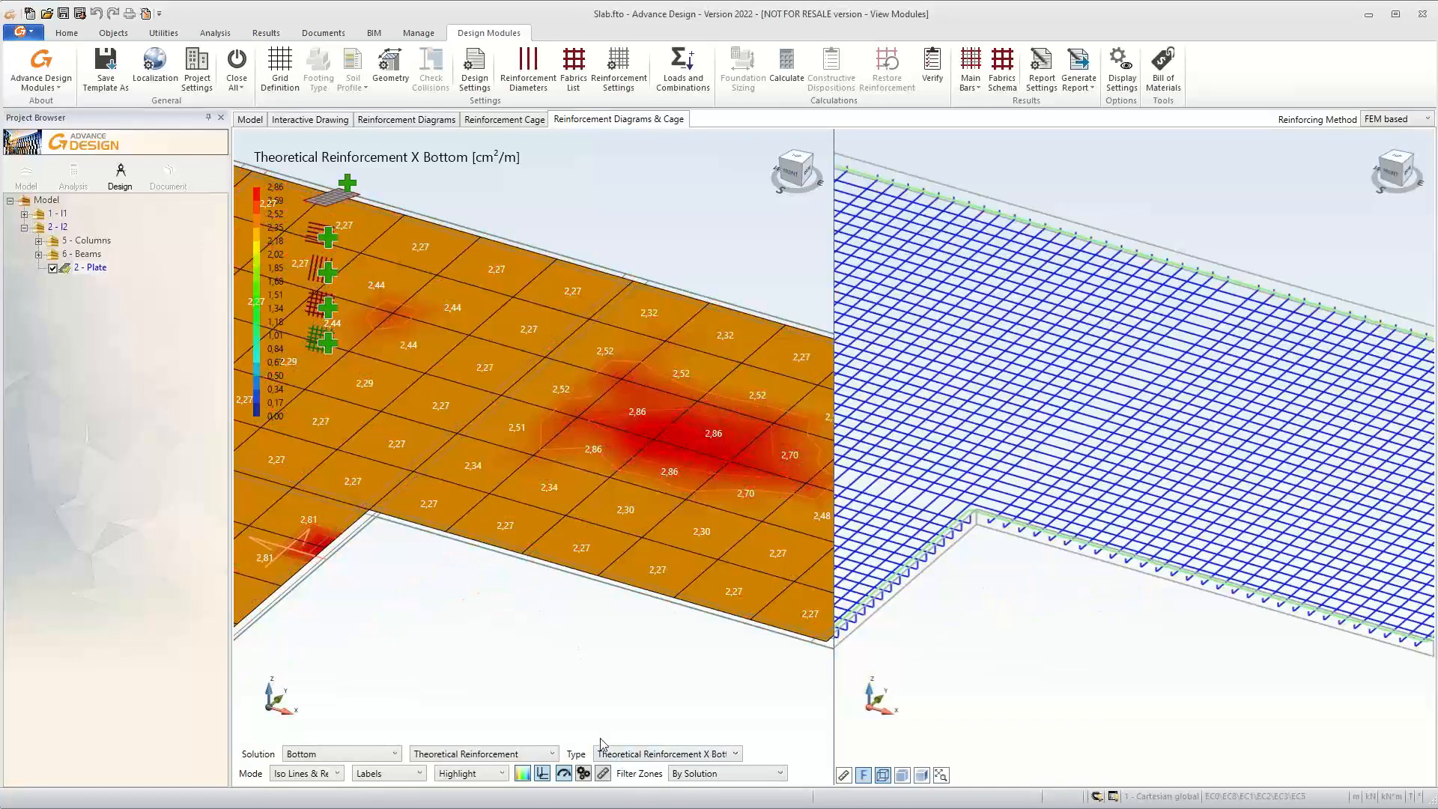
Switch the diagram to real reinforcement and display Delta X Bottom over the slab
{"action": "left_click", "coordinate": [460, 754]}
{"action": "left_click", "coordinate": [470, 765]}
{"action": "left_click", "coordinate": [622, 754]}
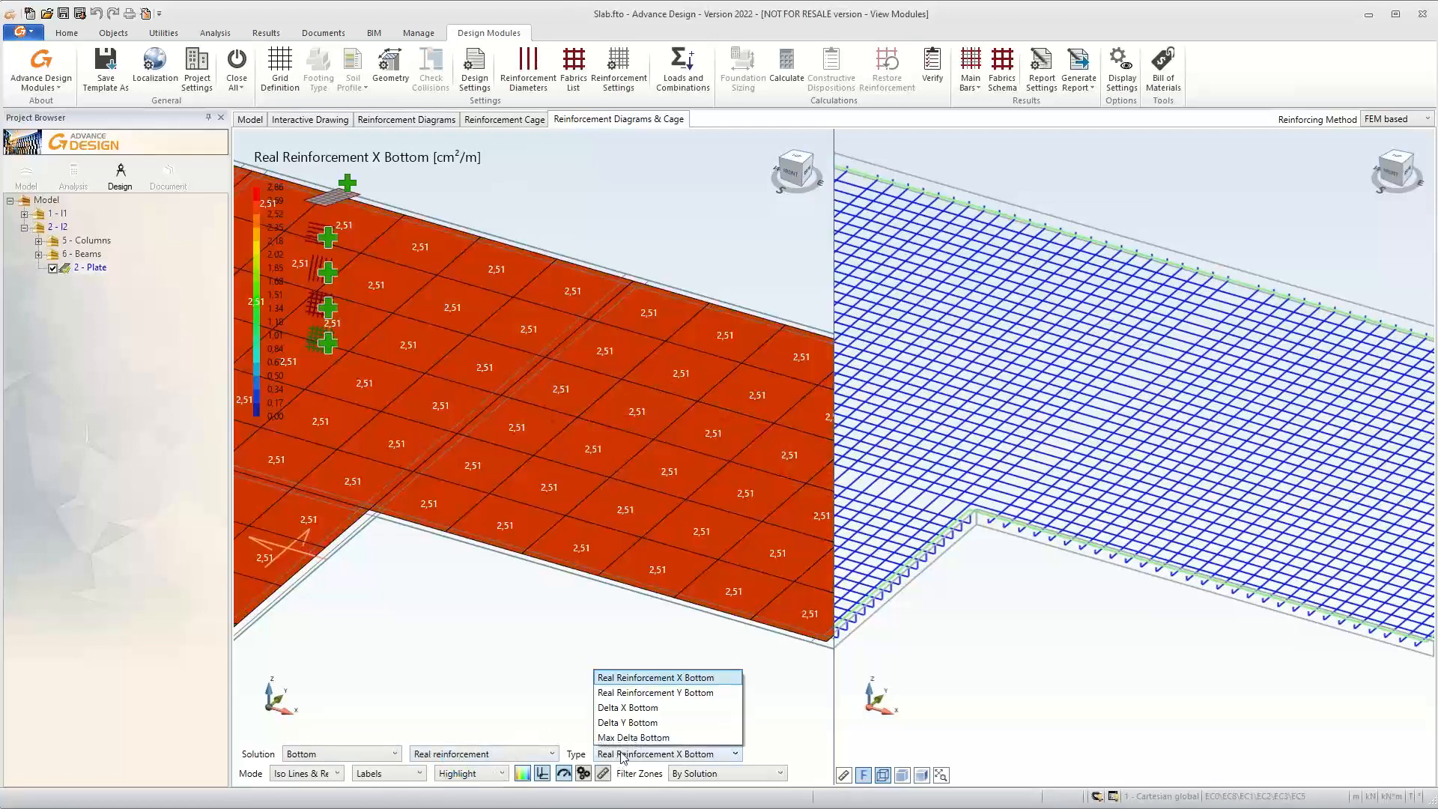
{"action": "left_click", "coordinate": [634, 707]}
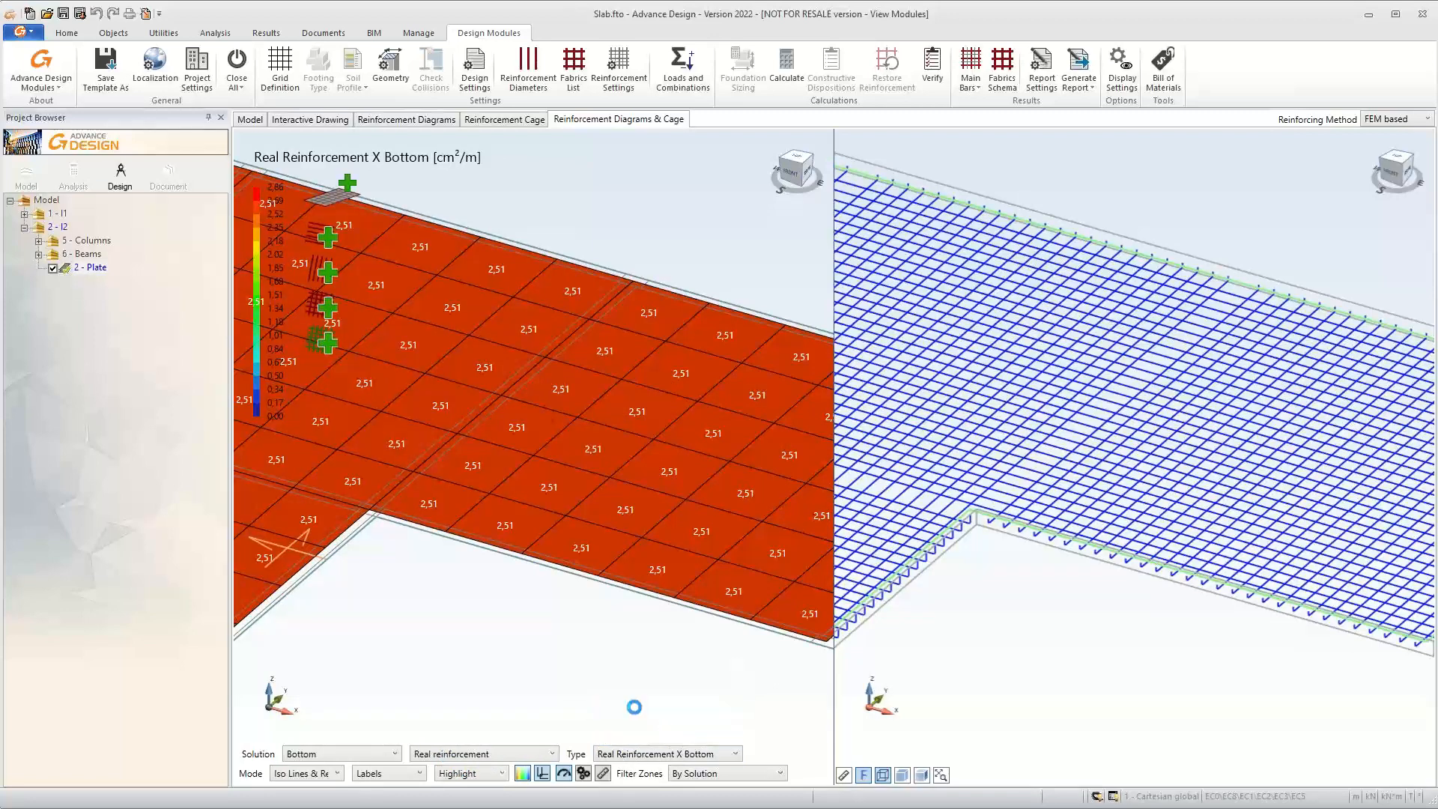
{"action": "scroll", "coordinate": [554, 636], "scroll_direction": "down", "scroll_amount": 3}
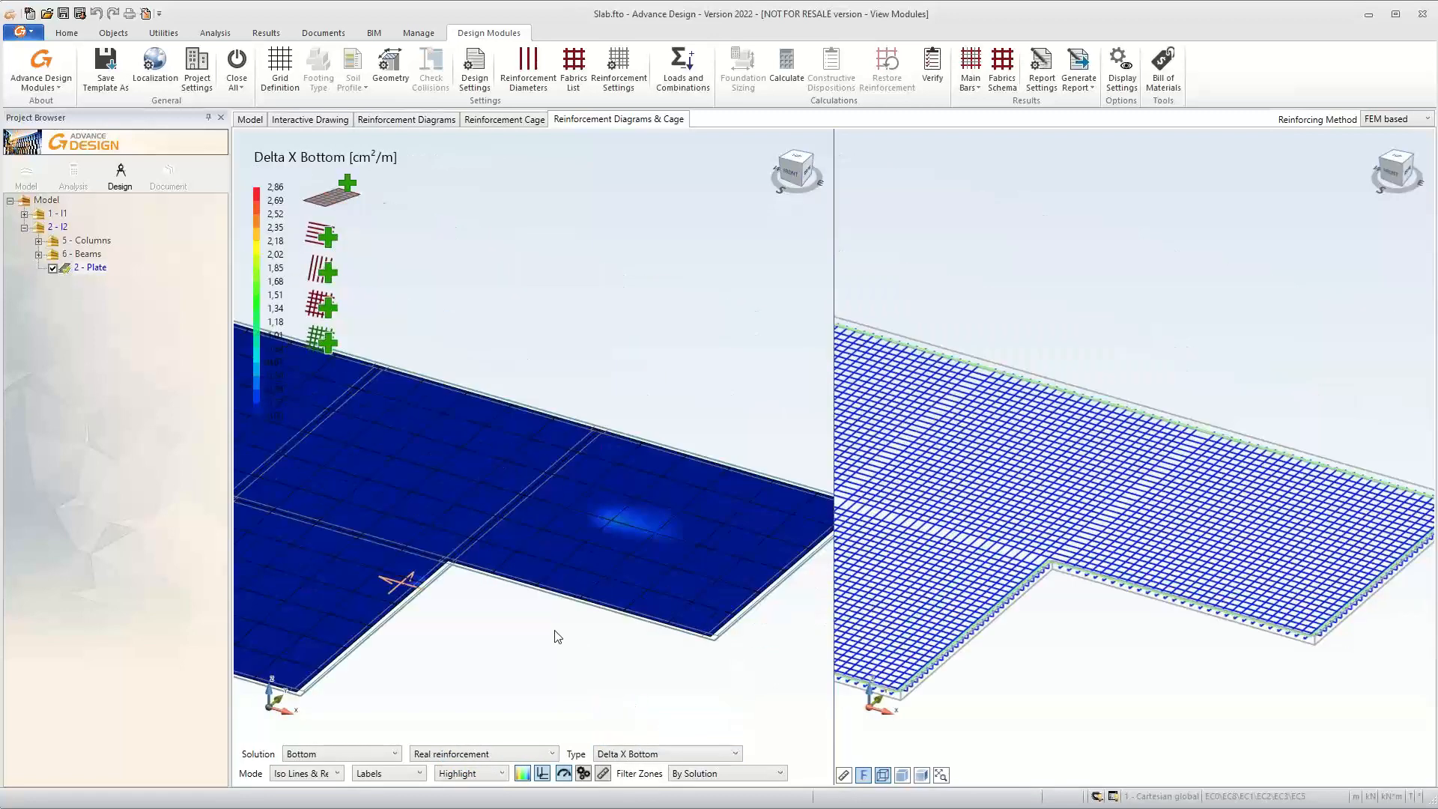
Return the diagram to theoretical reinforcement X Bottom and examine the peak zone in the projecting bay
{"action": "left_click", "coordinate": [635, 758]}
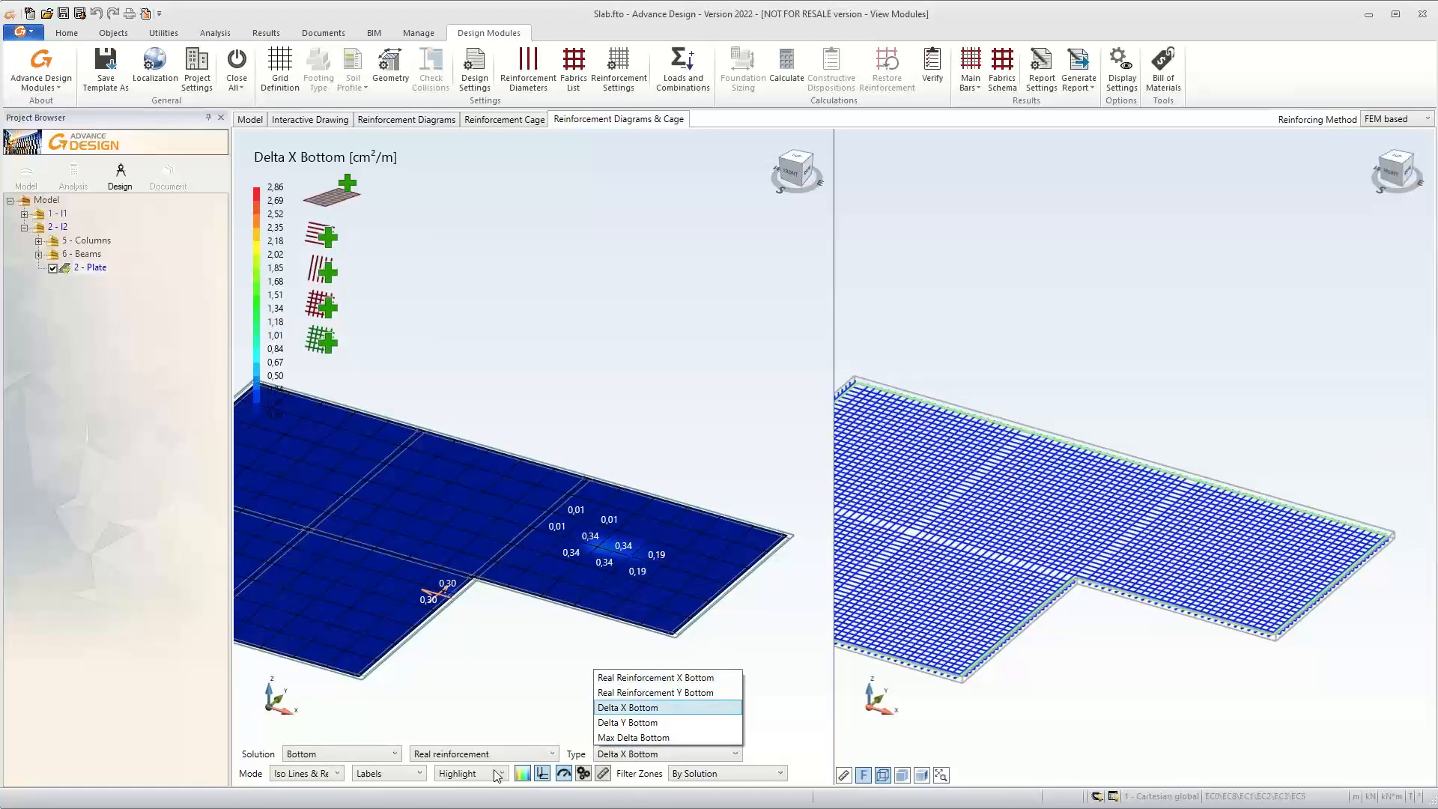
{"action": "left_click", "coordinate": [458, 755]}
{"action": "left_click", "coordinate": [459, 755]}
{"action": "left_click", "coordinate": [458, 767]}
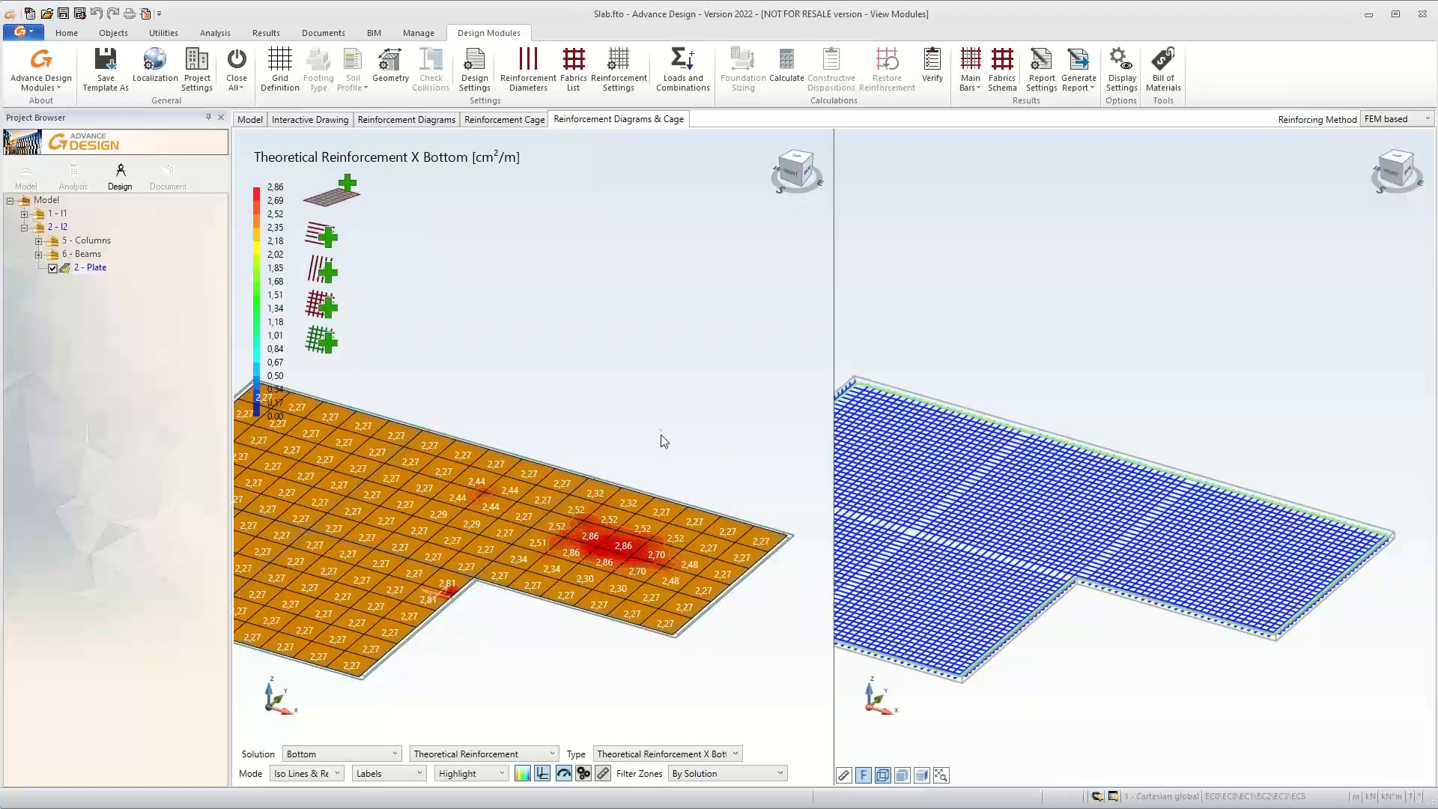
{"action": "scroll", "coordinate": [543, 609], "scroll_direction": "up", "scroll_amount": 3}
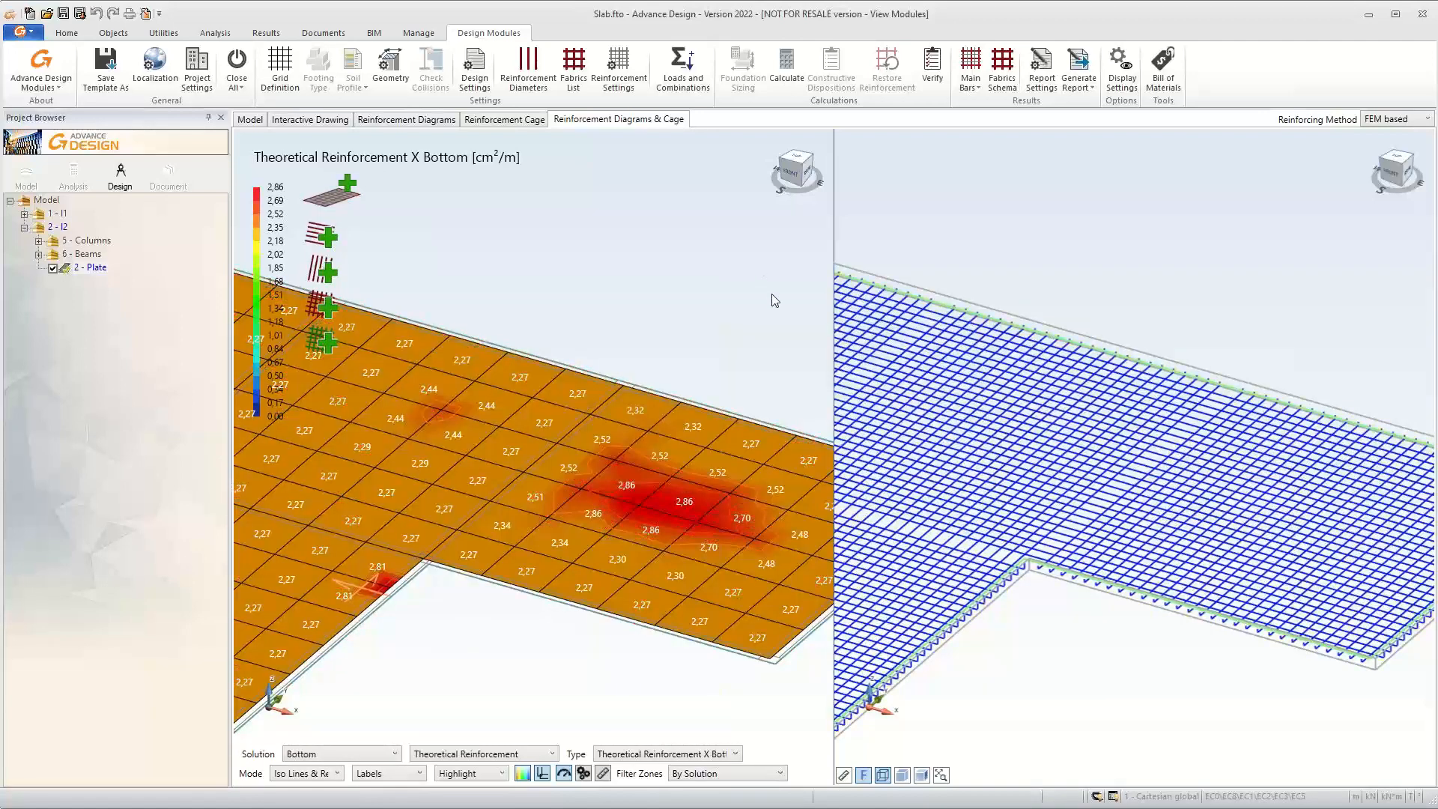
{"action": "scroll", "coordinate": [713, 523], "scroll_direction": "up", "scroll_amount": 3}
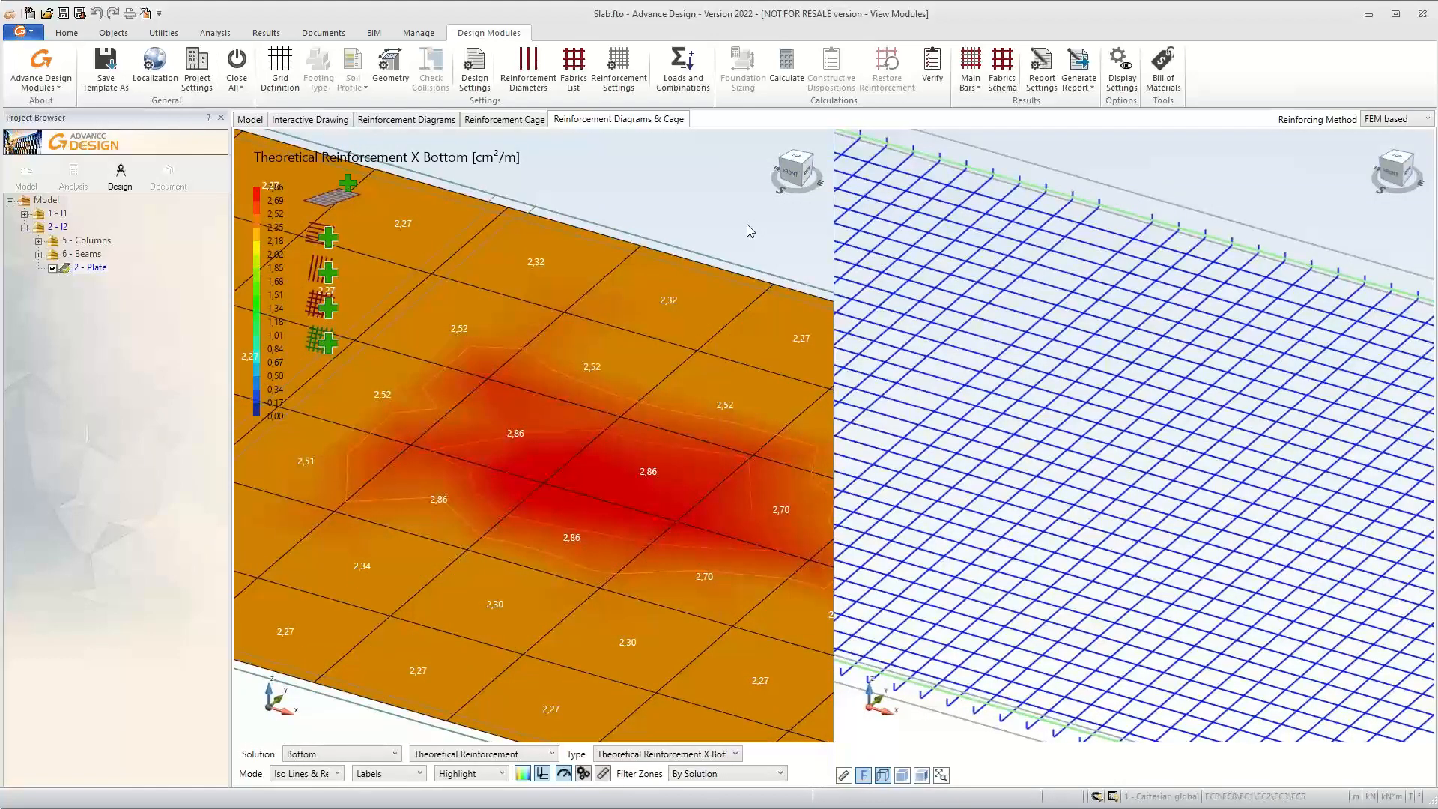
Display Real Reinforcement X Bottom for the same peak zone to compare it with the theoretical values
{"action": "left_click", "coordinate": [628, 756]}
{"action": "left_click", "coordinate": [519, 755]}
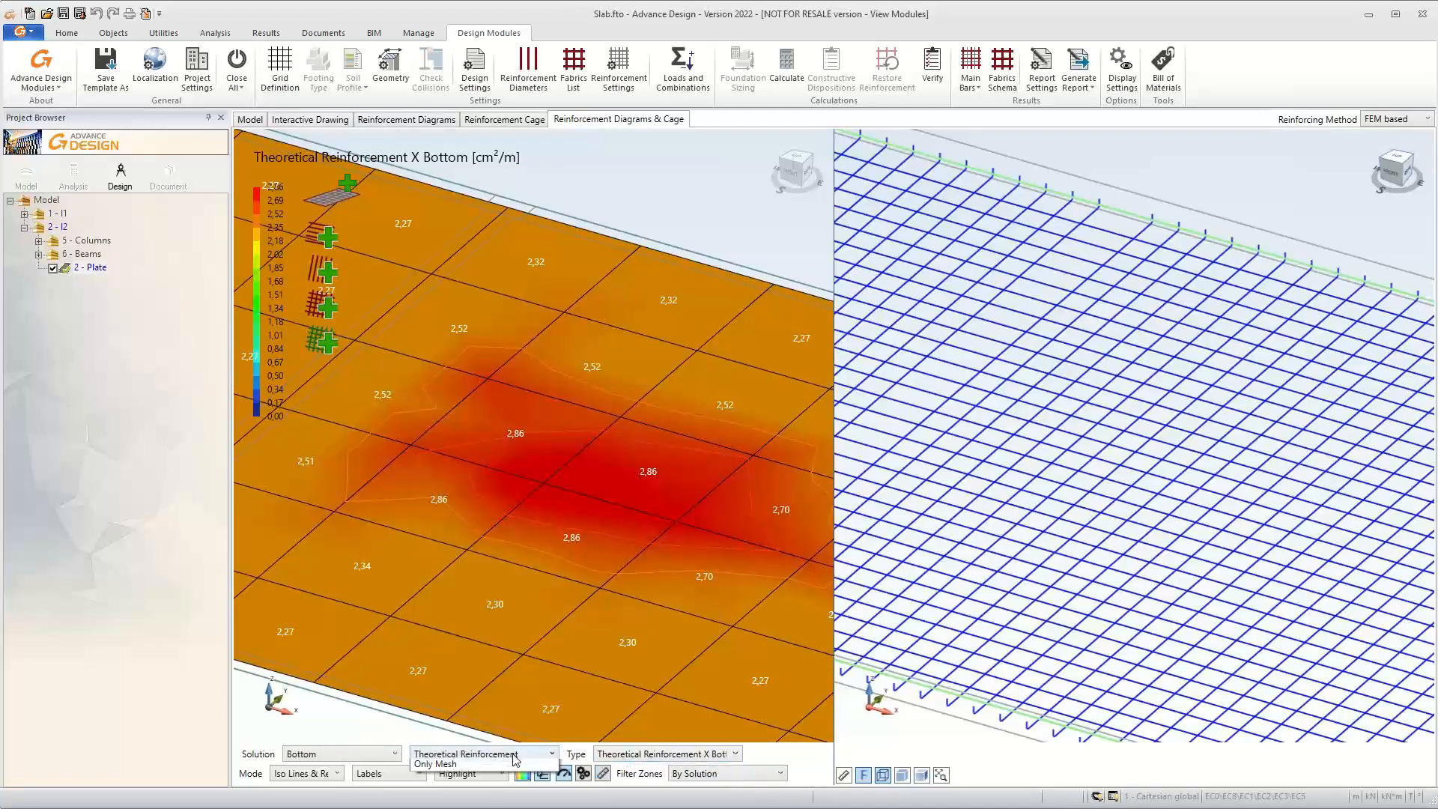
{"action": "left_click", "coordinate": [517, 756]}
{"action": "left_click", "coordinate": [487, 783]}
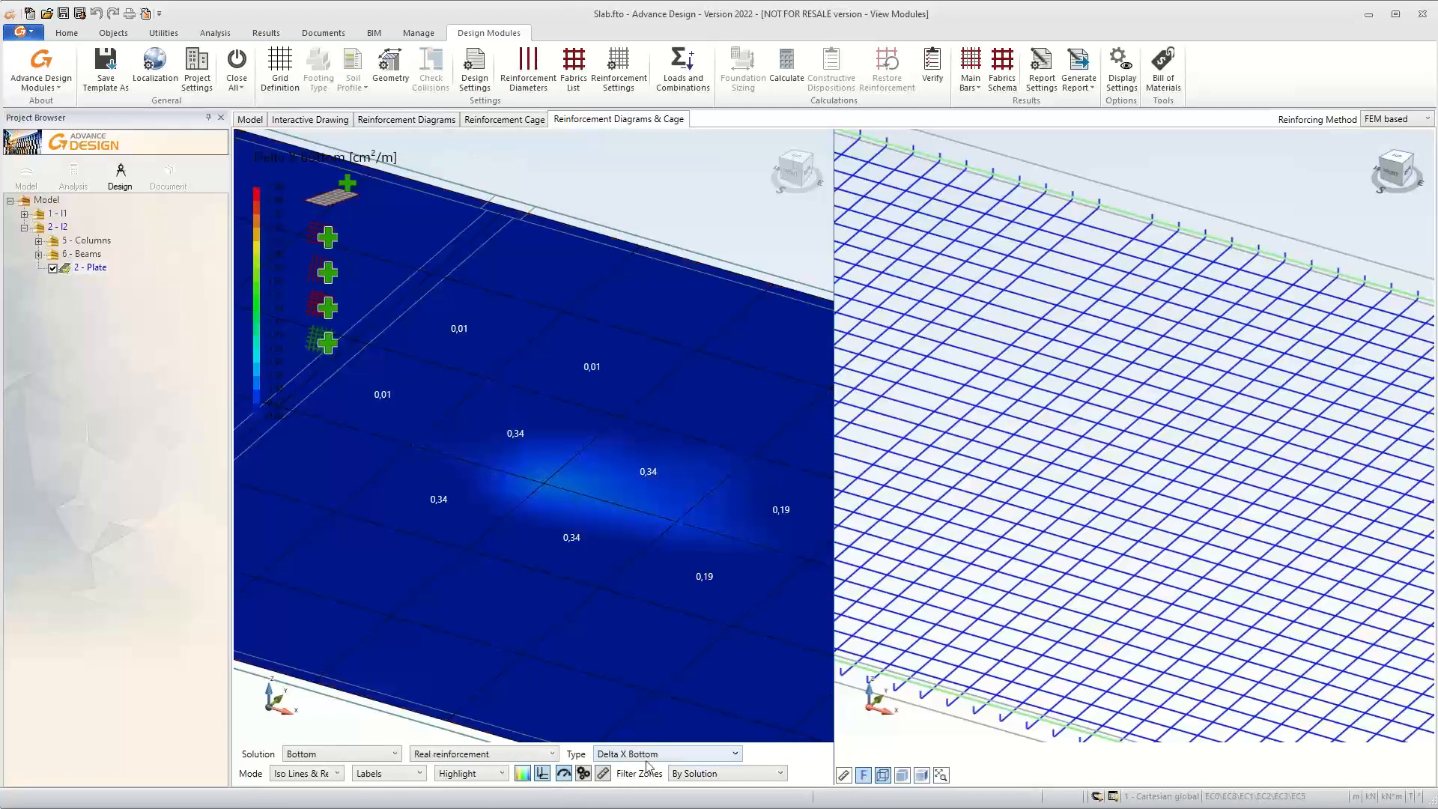
{"action": "left_click", "coordinate": [648, 756]}
{"action": "left_click", "coordinate": [666, 674]}
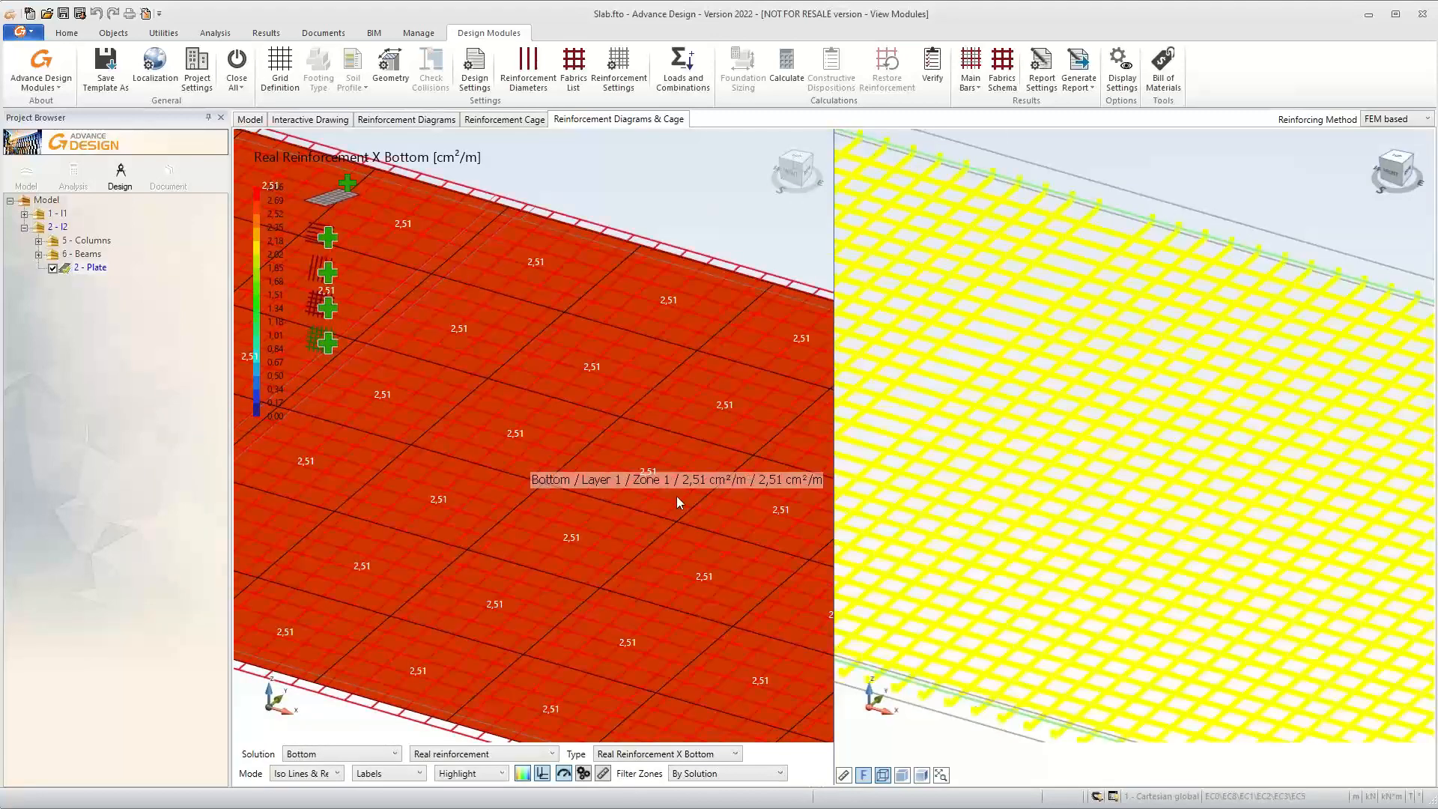
Display Delta X Bottom again and inspect the under-reinforced areas up close and across the projecting bay
{"action": "left_click", "coordinate": [659, 753]}
{"action": "left_click", "coordinate": [653, 707]}
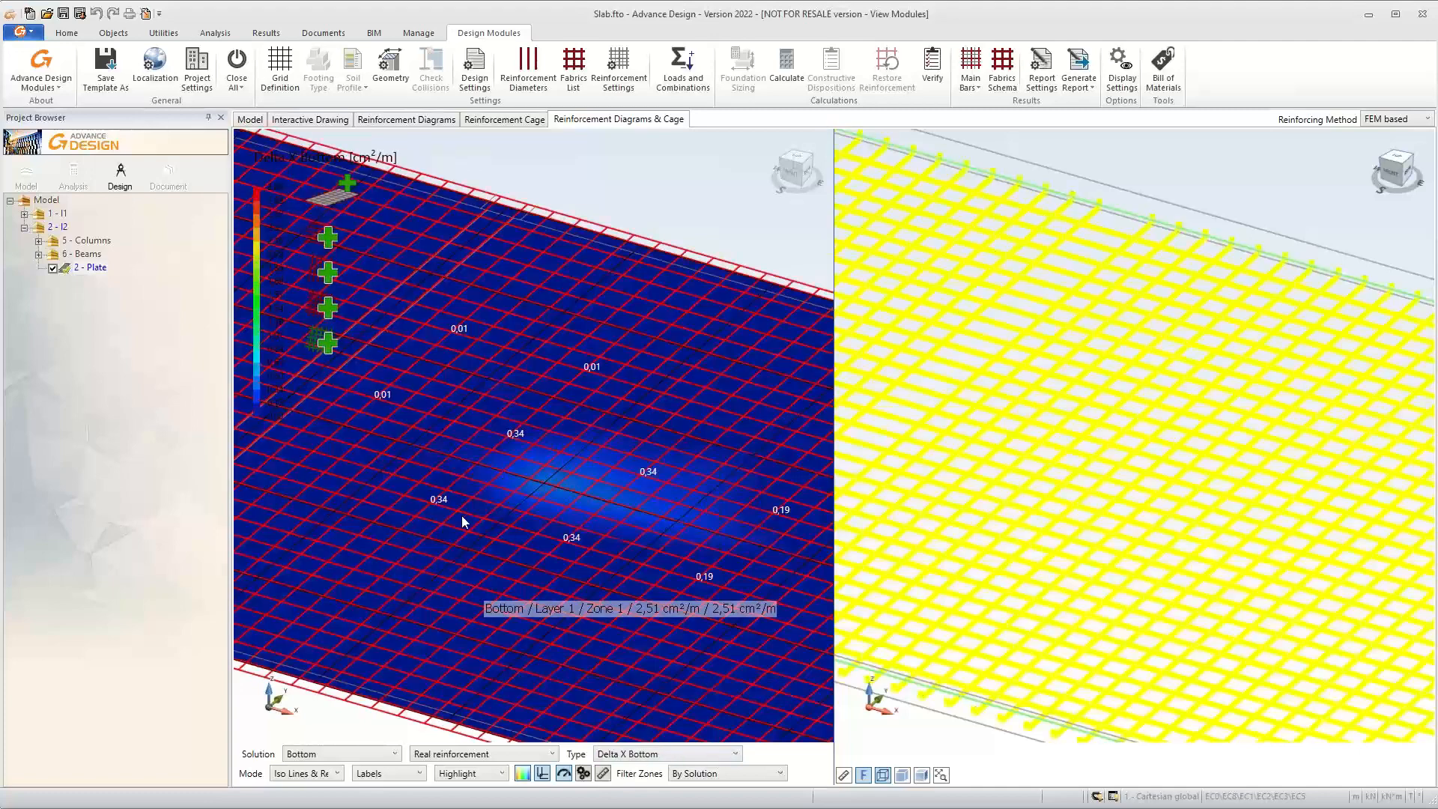
{"action": "scroll", "coordinate": [587, 515], "scroll_direction": "up", "scroll_amount": 2}
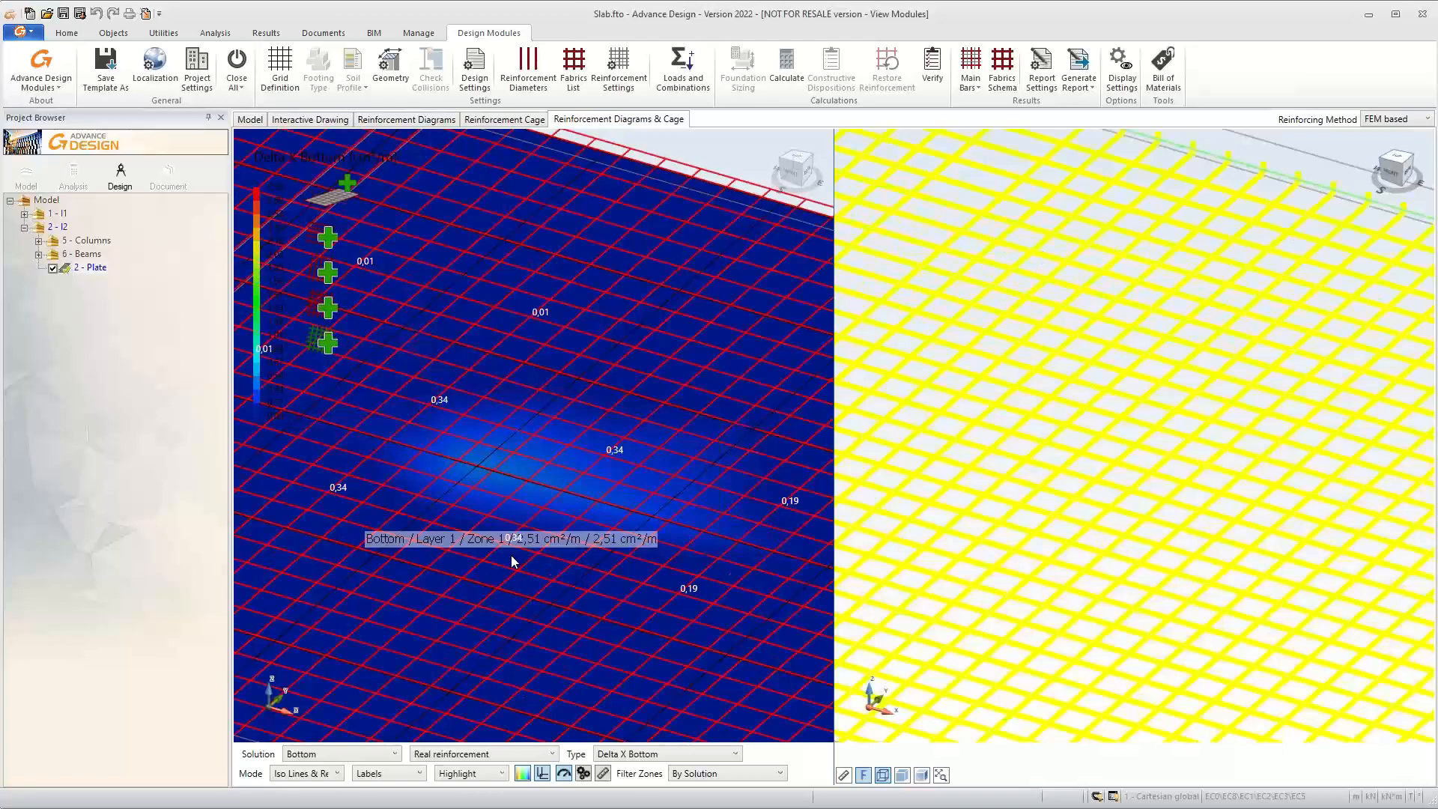
{"action": "scroll", "coordinate": [514, 560], "scroll_direction": "down", "scroll_amount": 5}
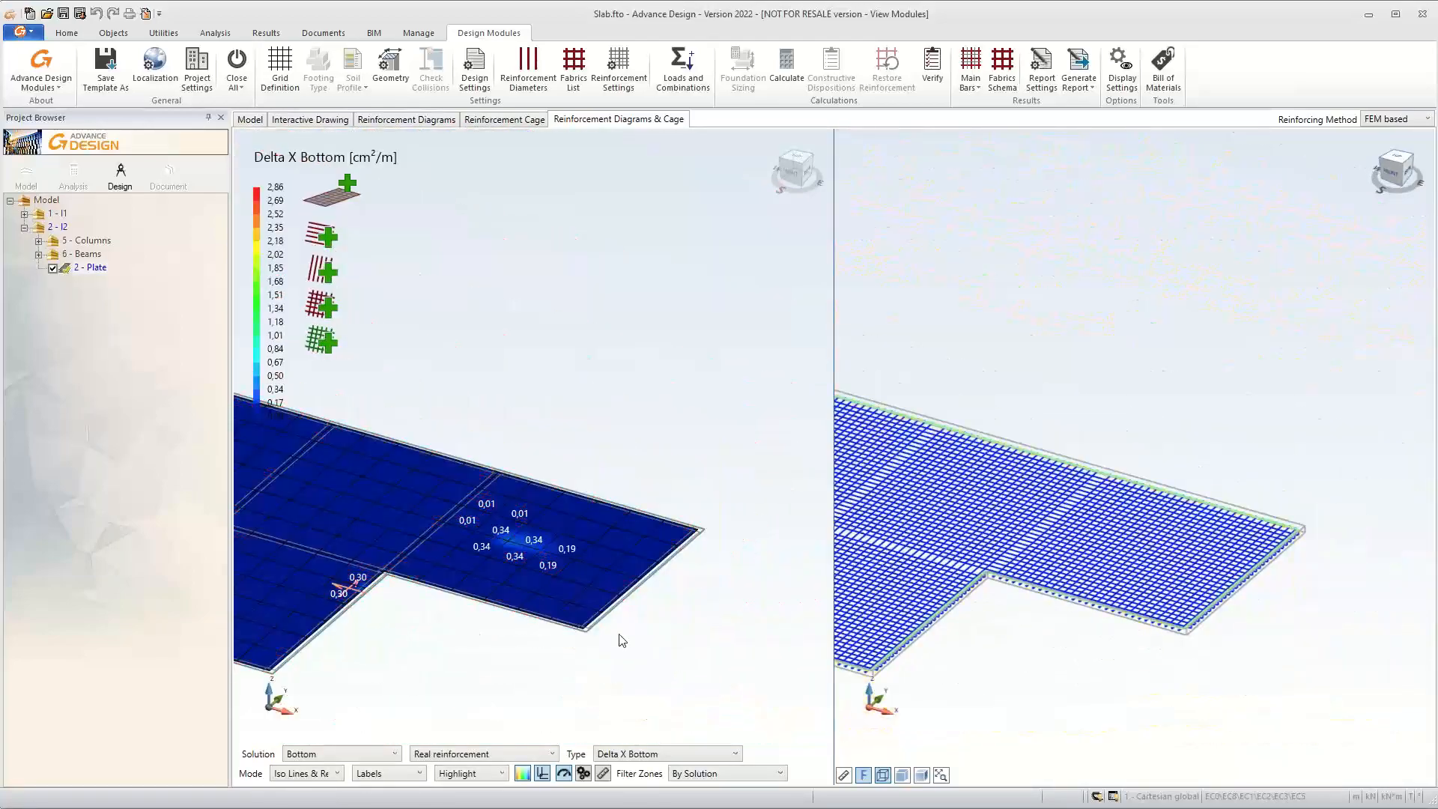
Add a second reinforcement layer to the bottom solution for the under-reinforced area in the projecting bay
{"action": "scroll", "coordinate": [622, 638], "scroll_direction": "up", "scroll_amount": 3}
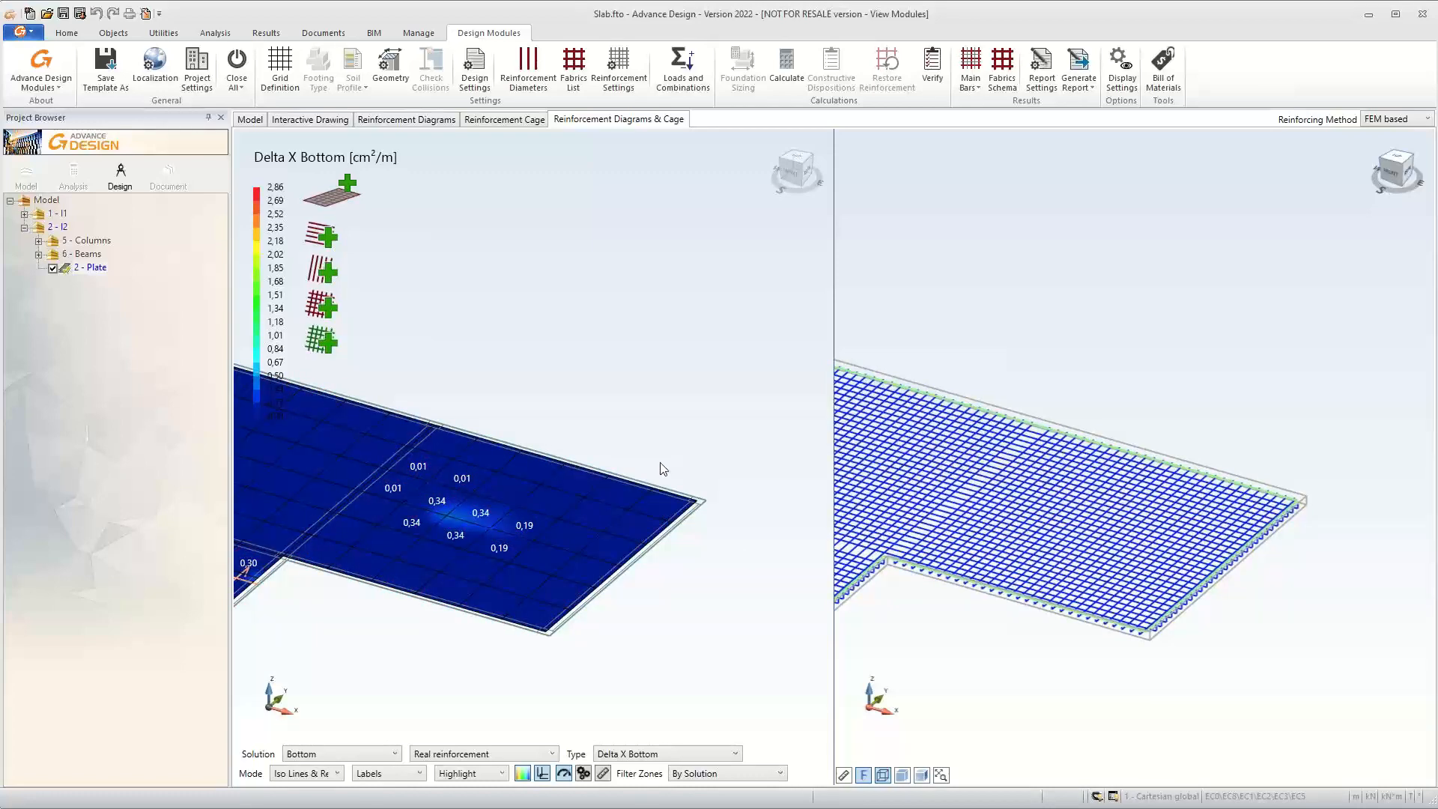
{"action": "scroll", "coordinate": [724, 558], "scroll_direction": "down", "scroll_amount": 2}
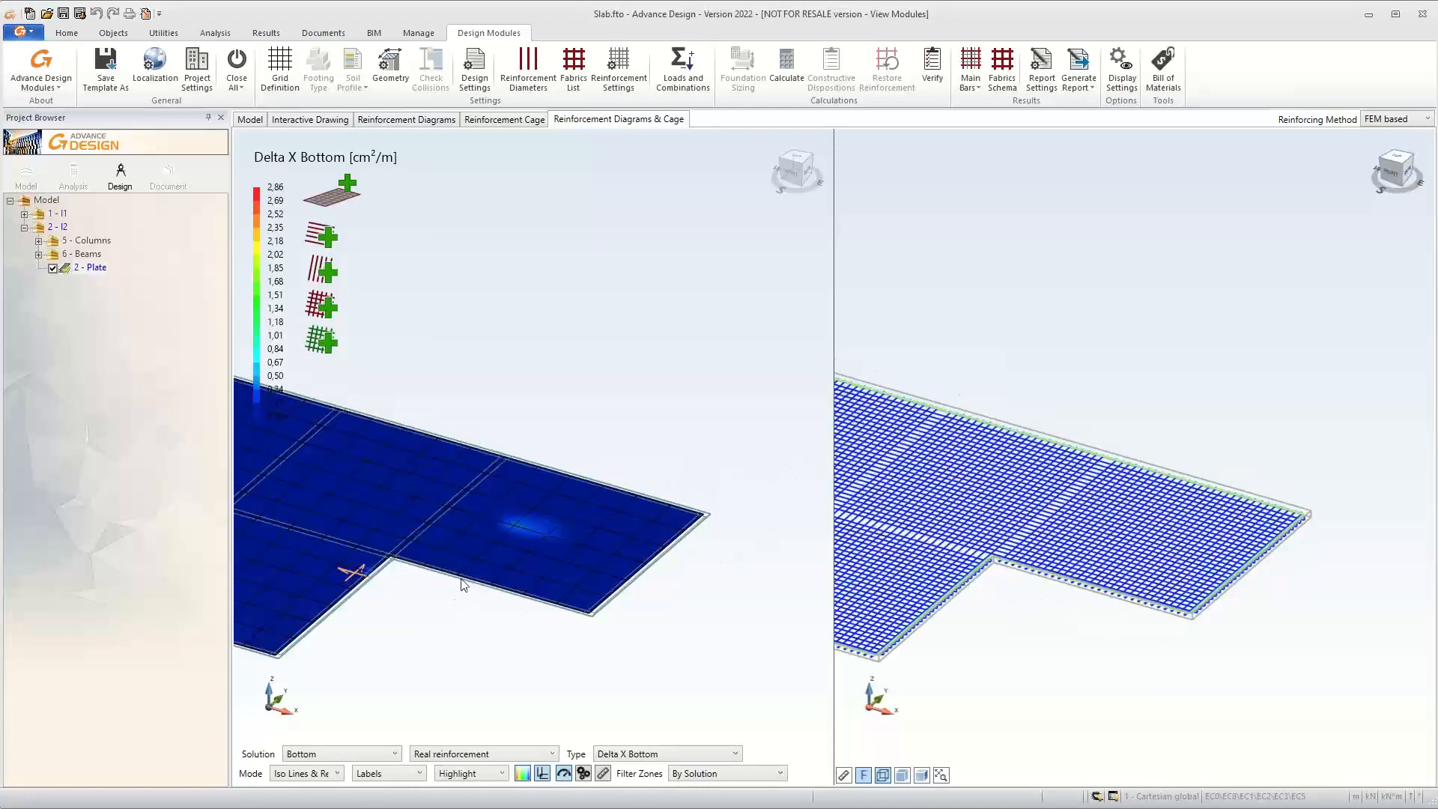
{"action": "scroll", "coordinate": [505, 551], "scroll_direction": "up", "scroll_amount": 3}
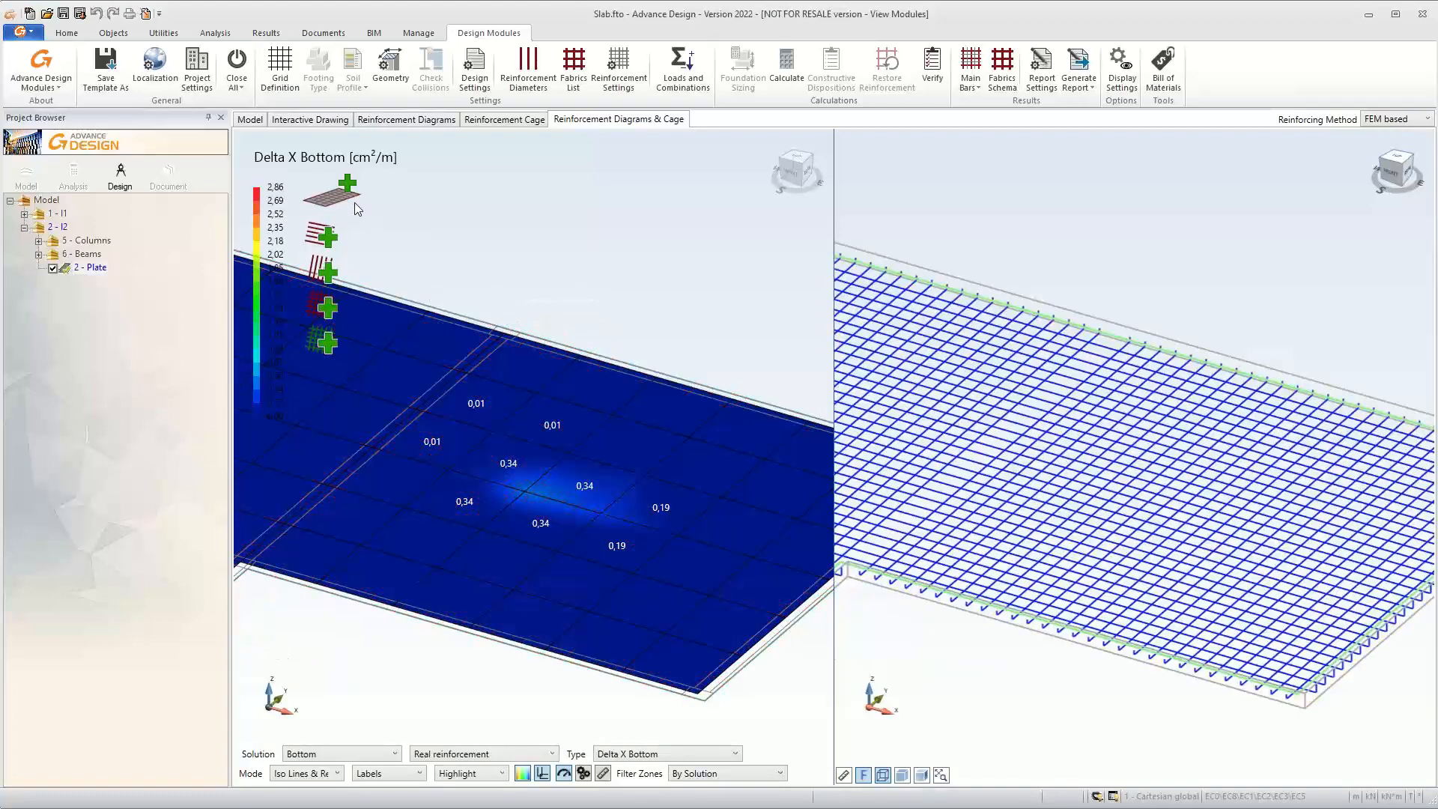
{"action": "left_click", "coordinate": [345, 187]}
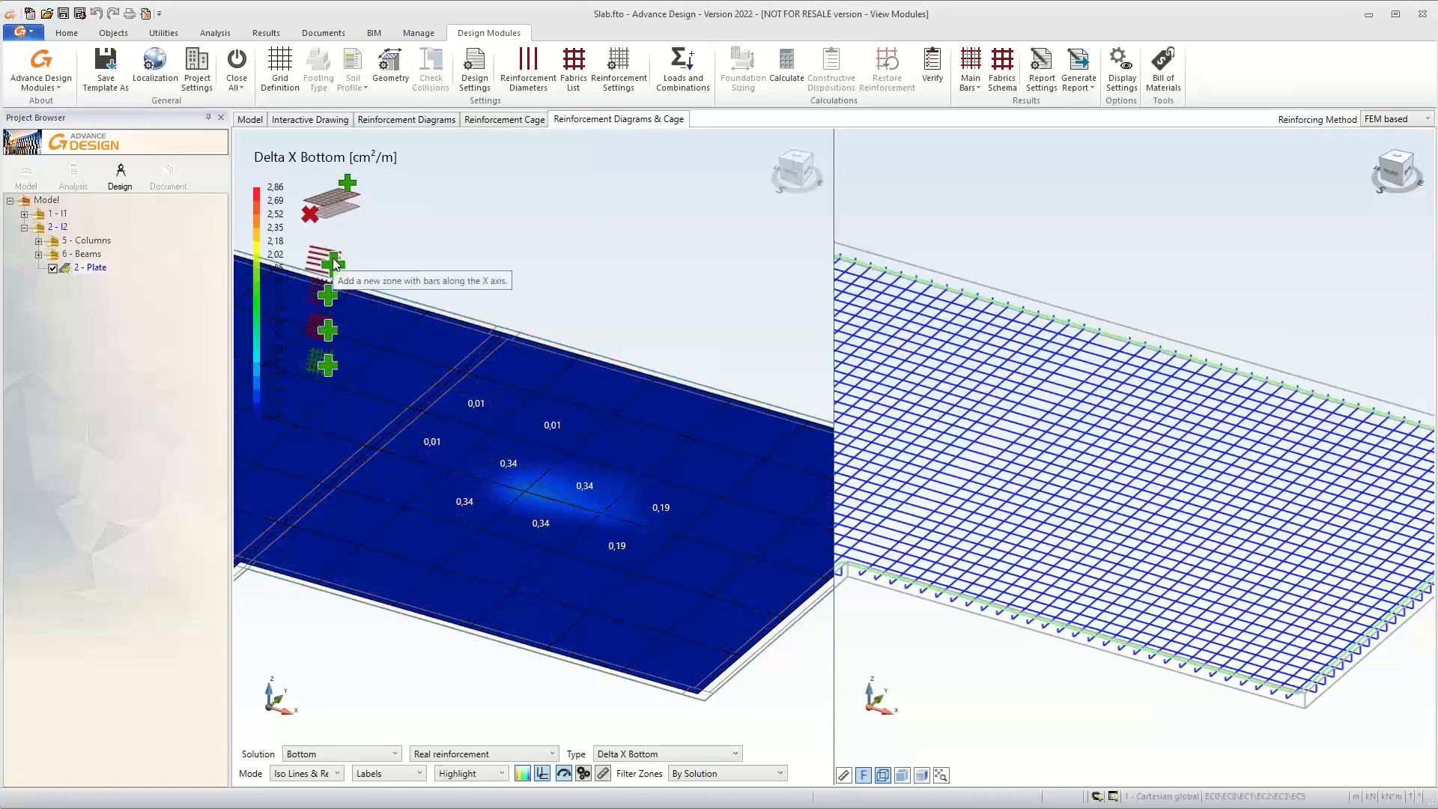
Outline a closed four-sided zone for bars along the X axis around the under-reinforced spot in the projecting bay
{"action": "left_click", "coordinate": [404, 508]}
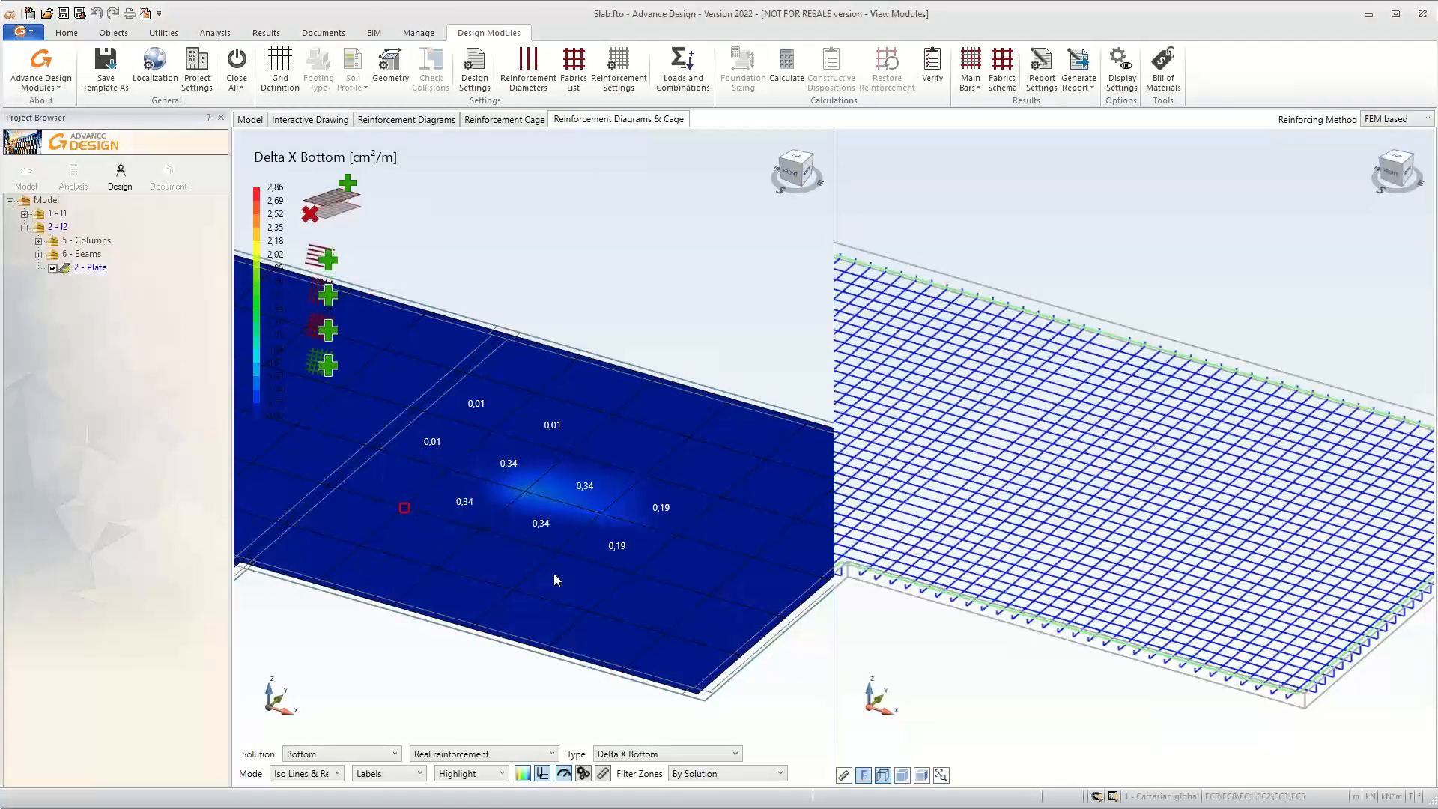
{"action": "left_click", "coordinate": [632, 574]}
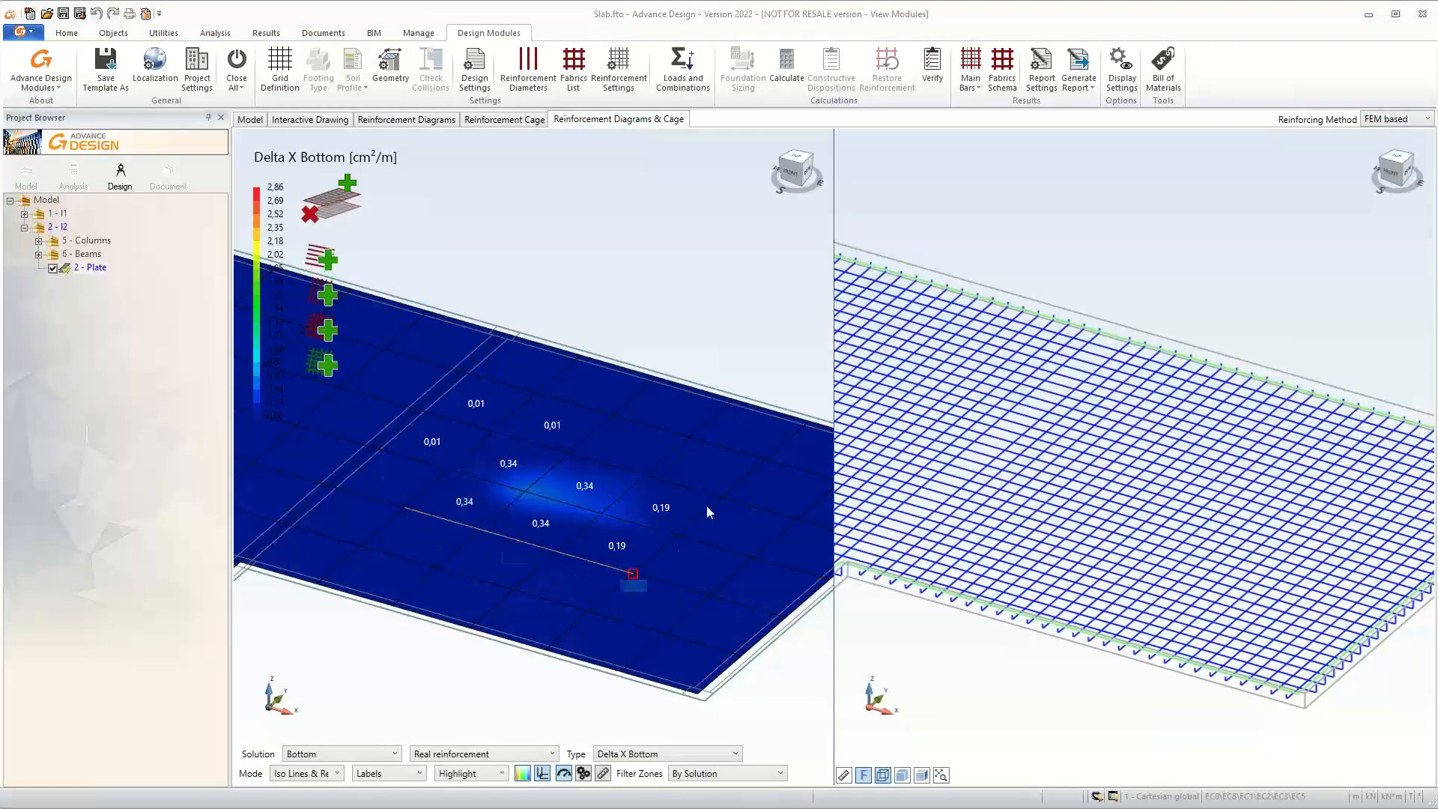
{"action": "left_click", "coordinate": [764, 459]}
{"action": "left_click", "coordinate": [537, 394]}
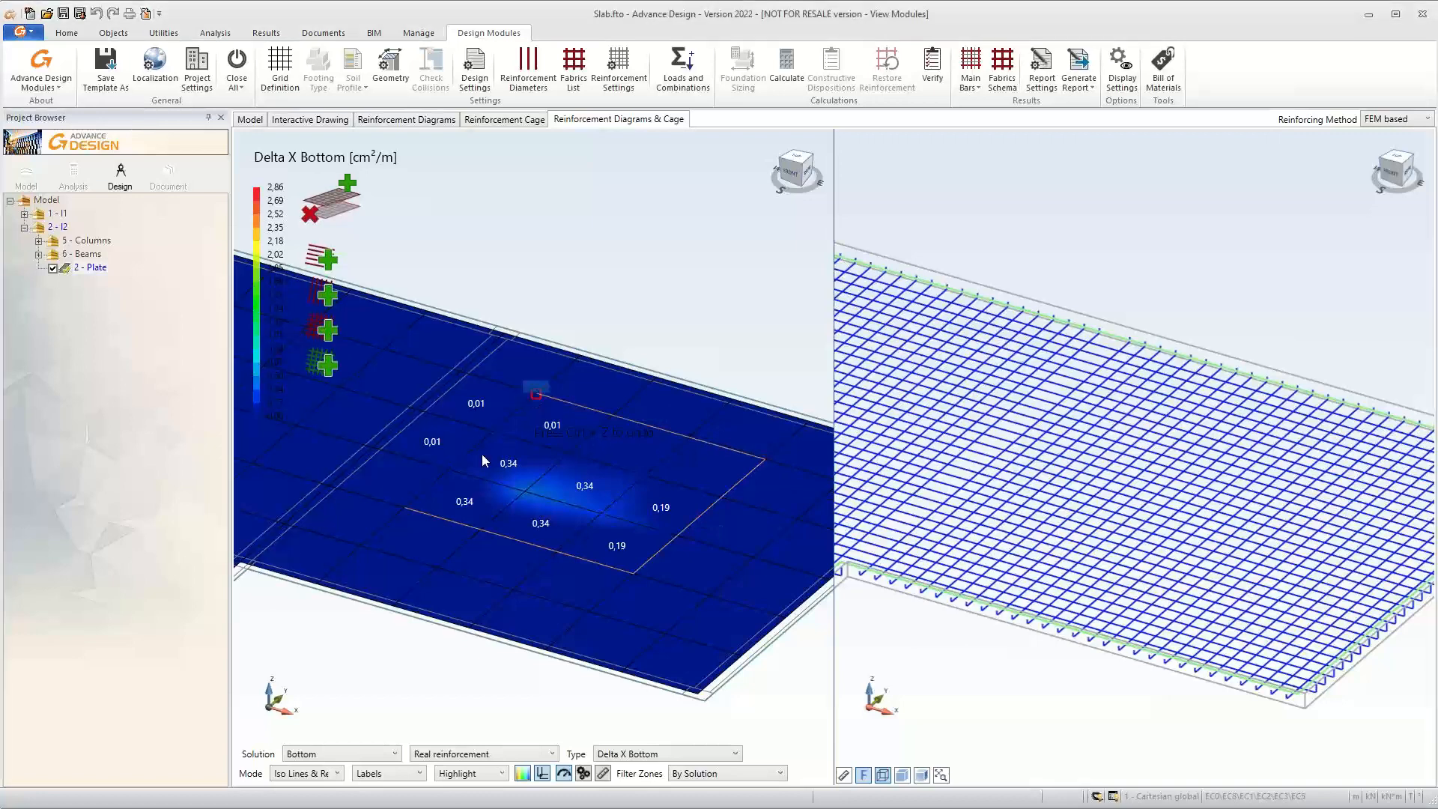
{"action": "left_click", "coordinate": [405, 509]}
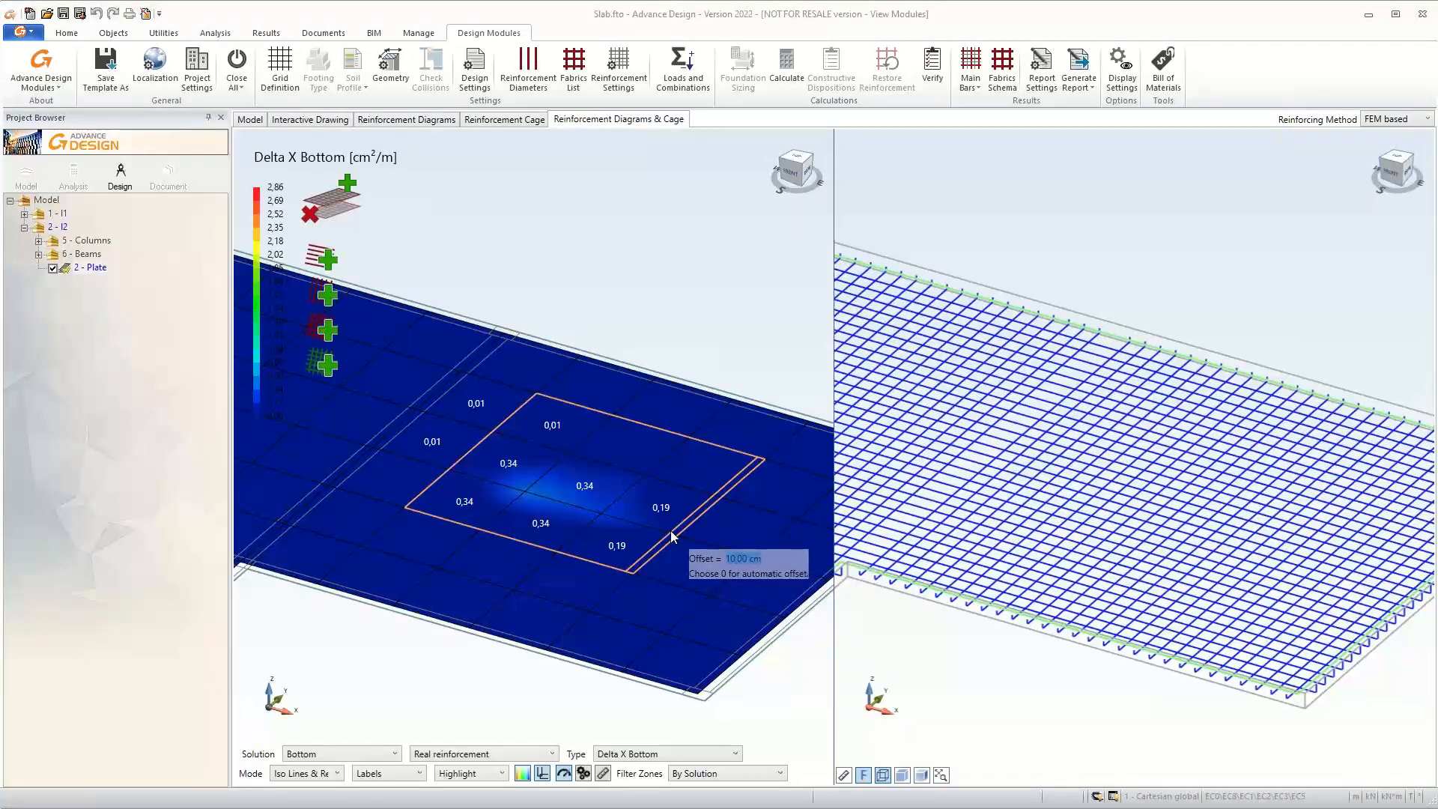
Distribute 8 mm bars across the new zone with a 10 cm offset at about 1.68 cm²/m, and inspect them in the cage
{"action": "key", "text": "Return"}
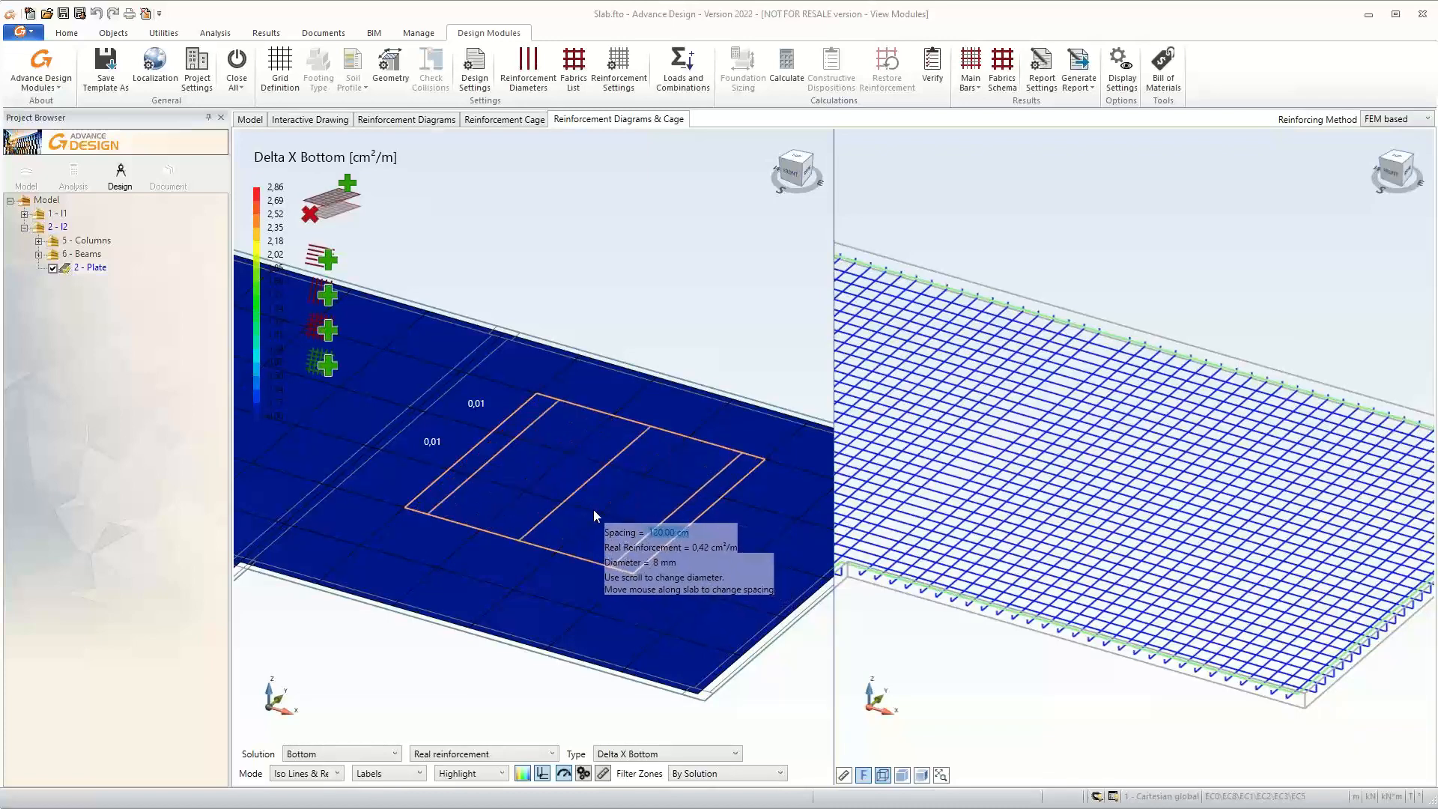
{"action": "left_click", "coordinate": [632, 541]}
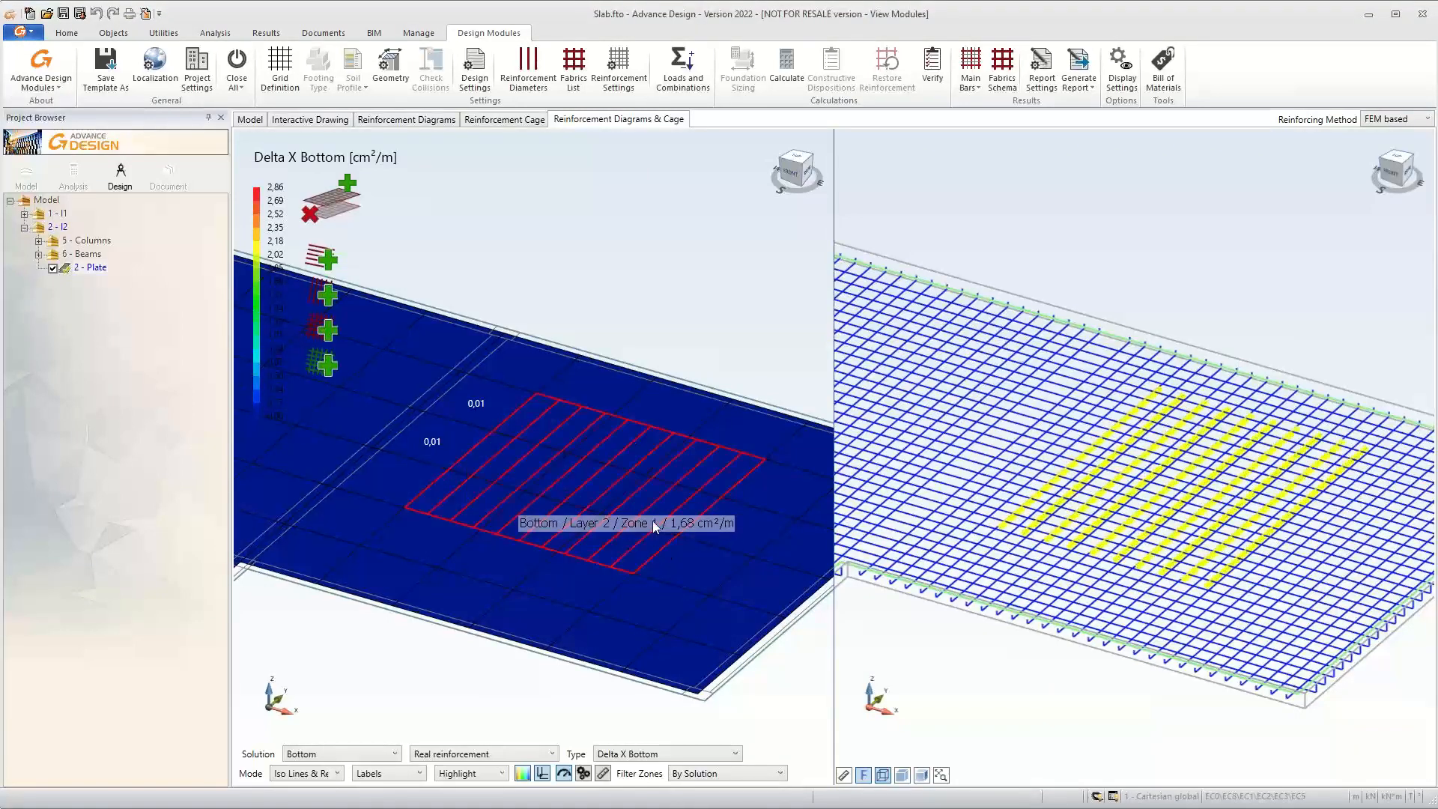
{"action": "scroll", "coordinate": [1281, 507], "scroll_direction": "up", "scroll_amount": 3}
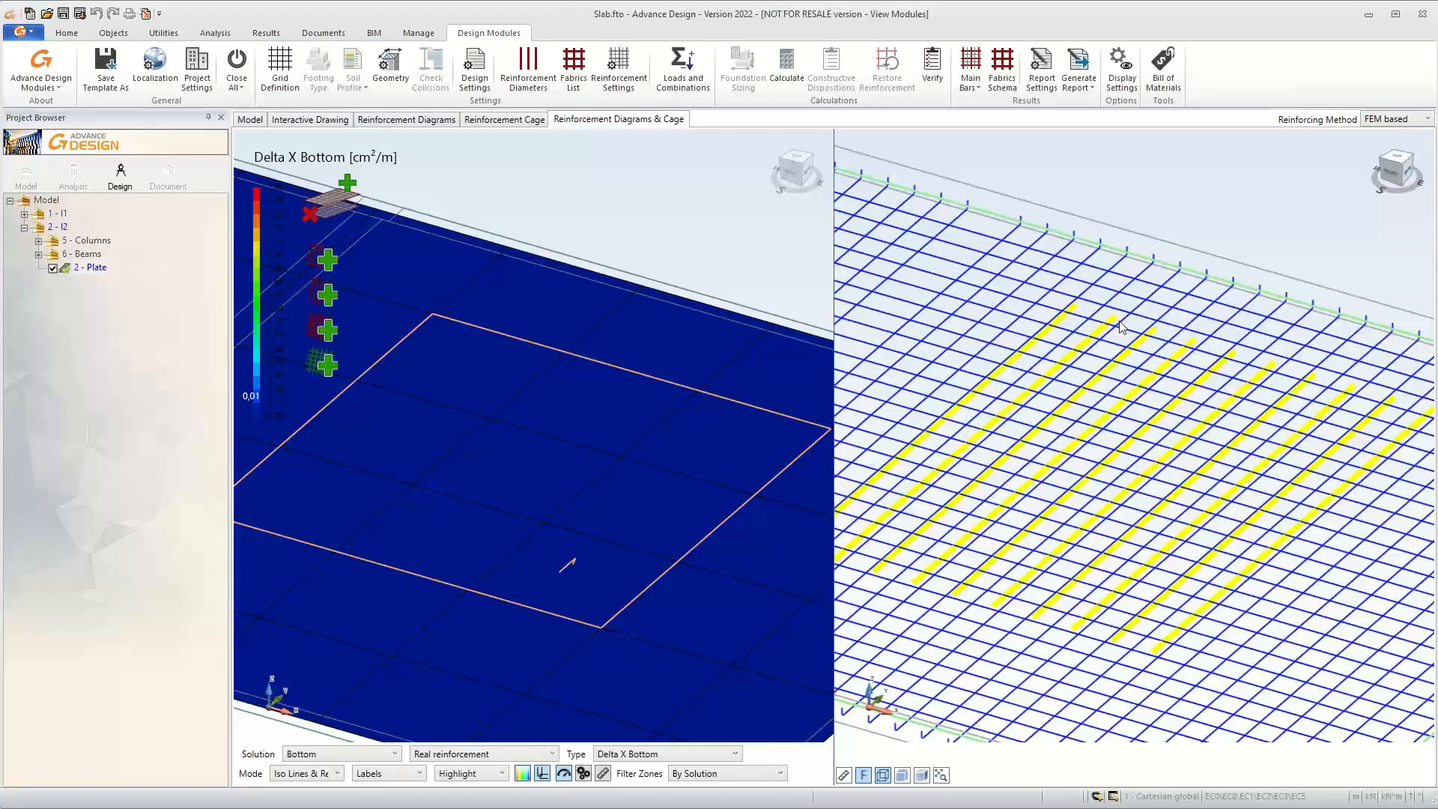
{"action": "scroll", "coordinate": [1120, 327], "scroll_direction": "down", "scroll_amount": 3}
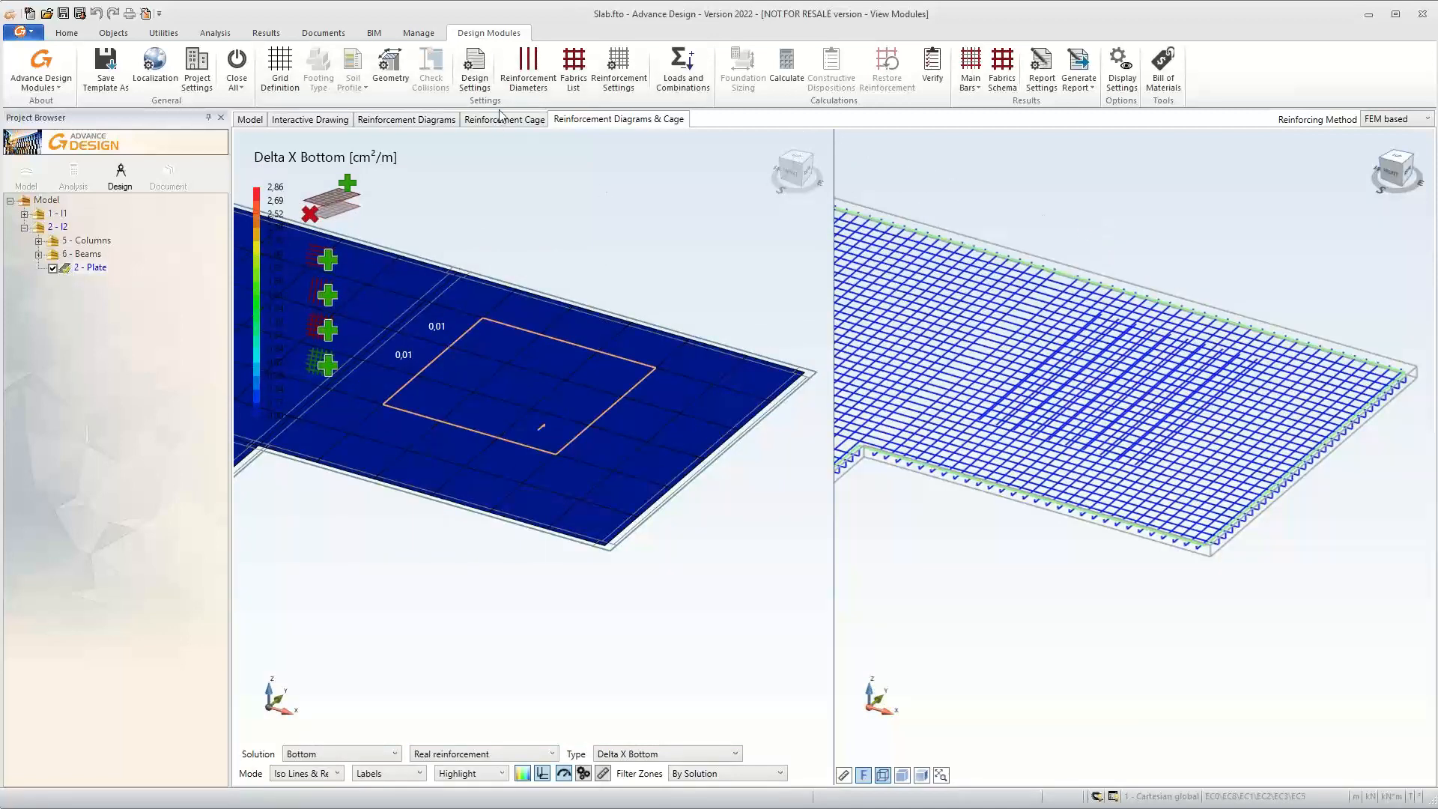
Set the top reinforcement solution to a maximum of 2 density layers with 70 % and 30 % minimum coverage, and recalculate
{"action": "left_click", "coordinate": [631, 70]}
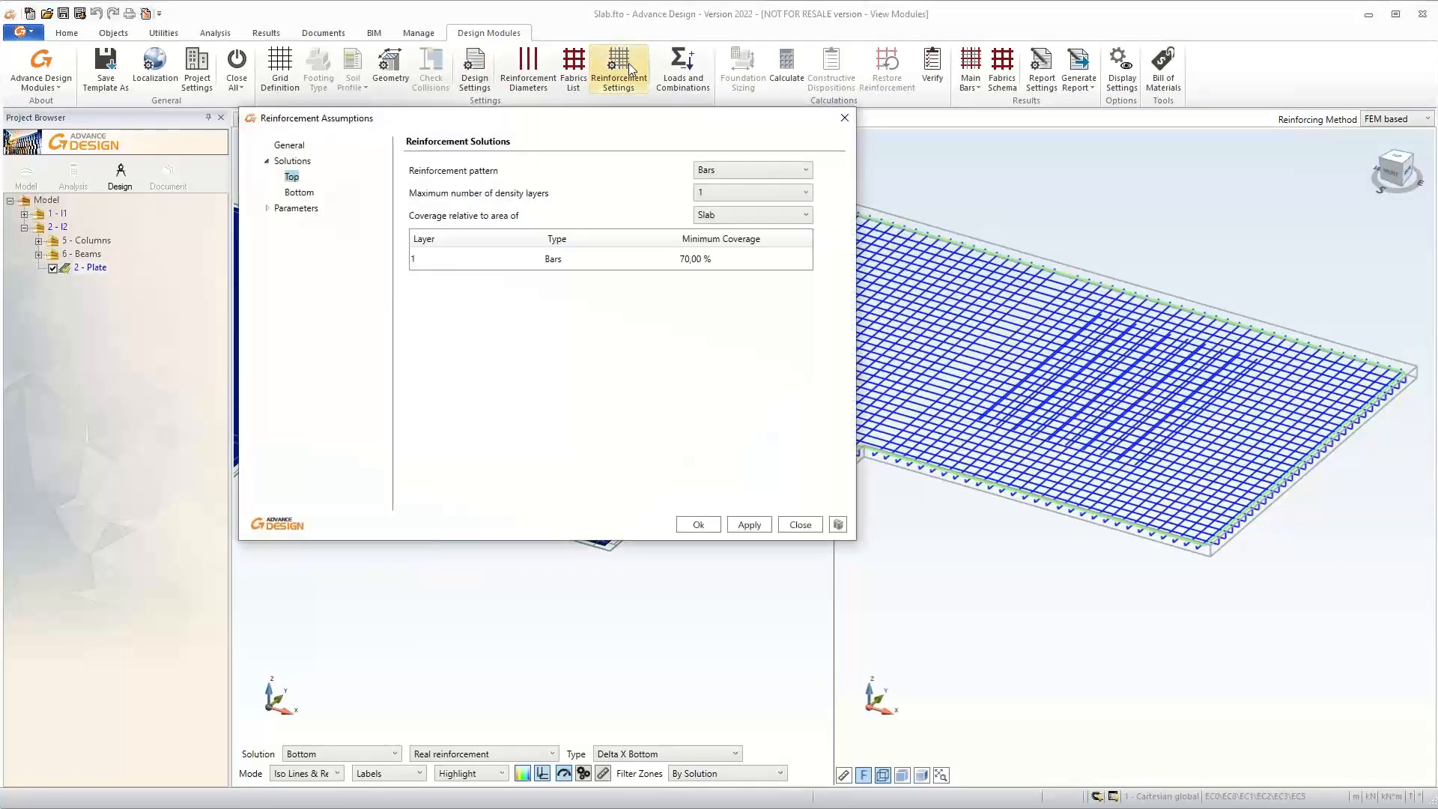
{"action": "left_click", "coordinate": [726, 198]}
{"action": "left_click", "coordinate": [719, 219]}
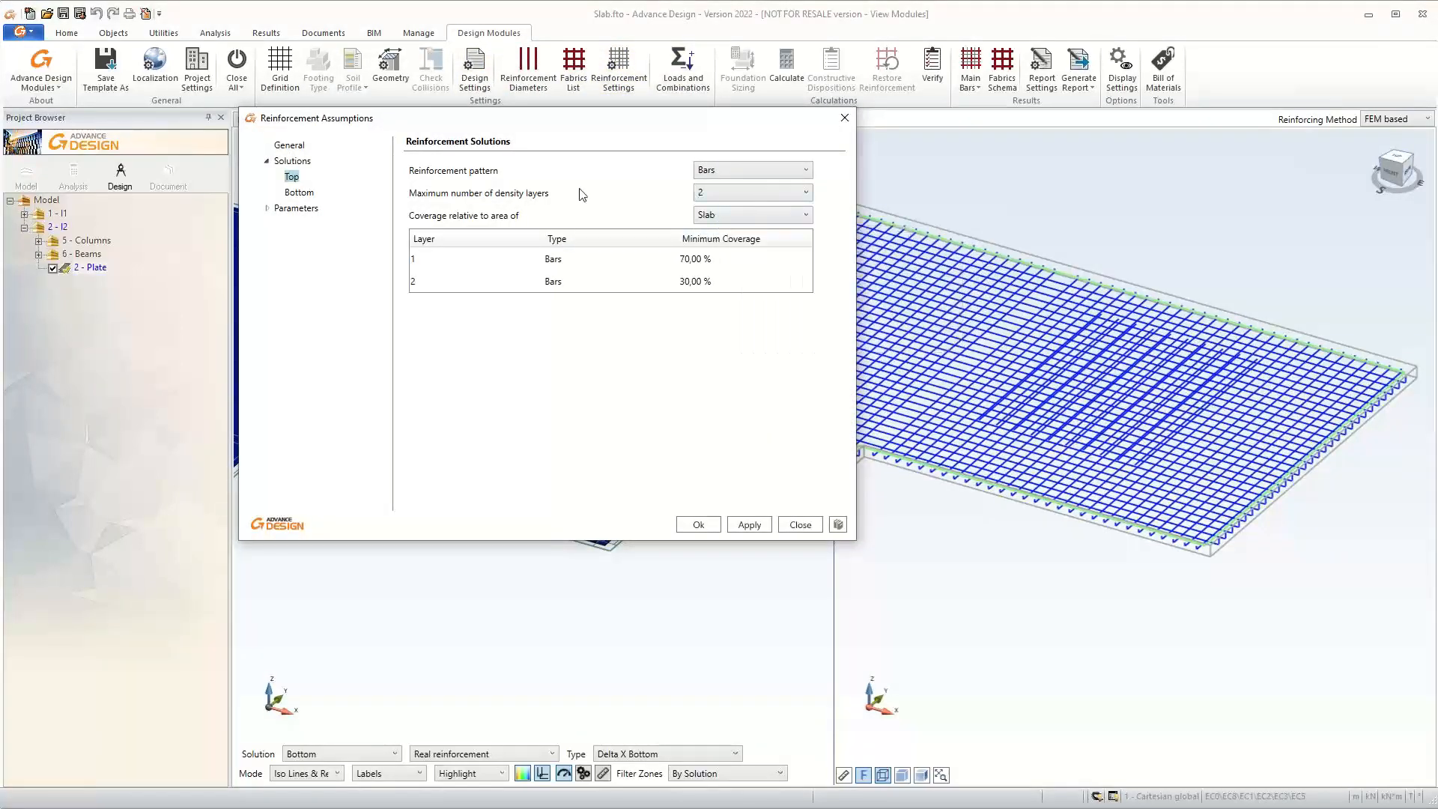
{"action": "left_click", "coordinate": [718, 262]}
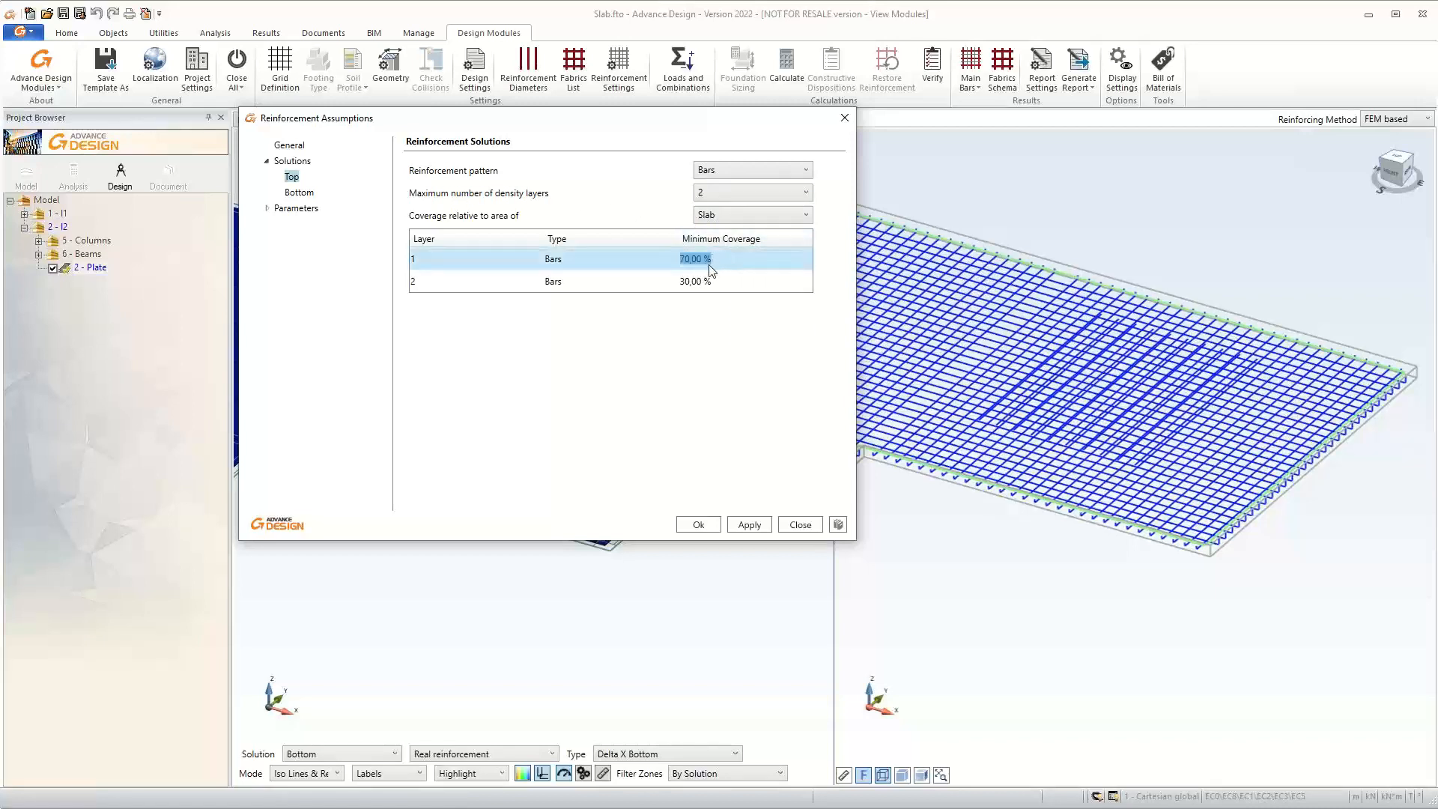
{"action": "left_click", "coordinate": [730, 260]}
{"action": "left_click", "coordinate": [697, 526]}
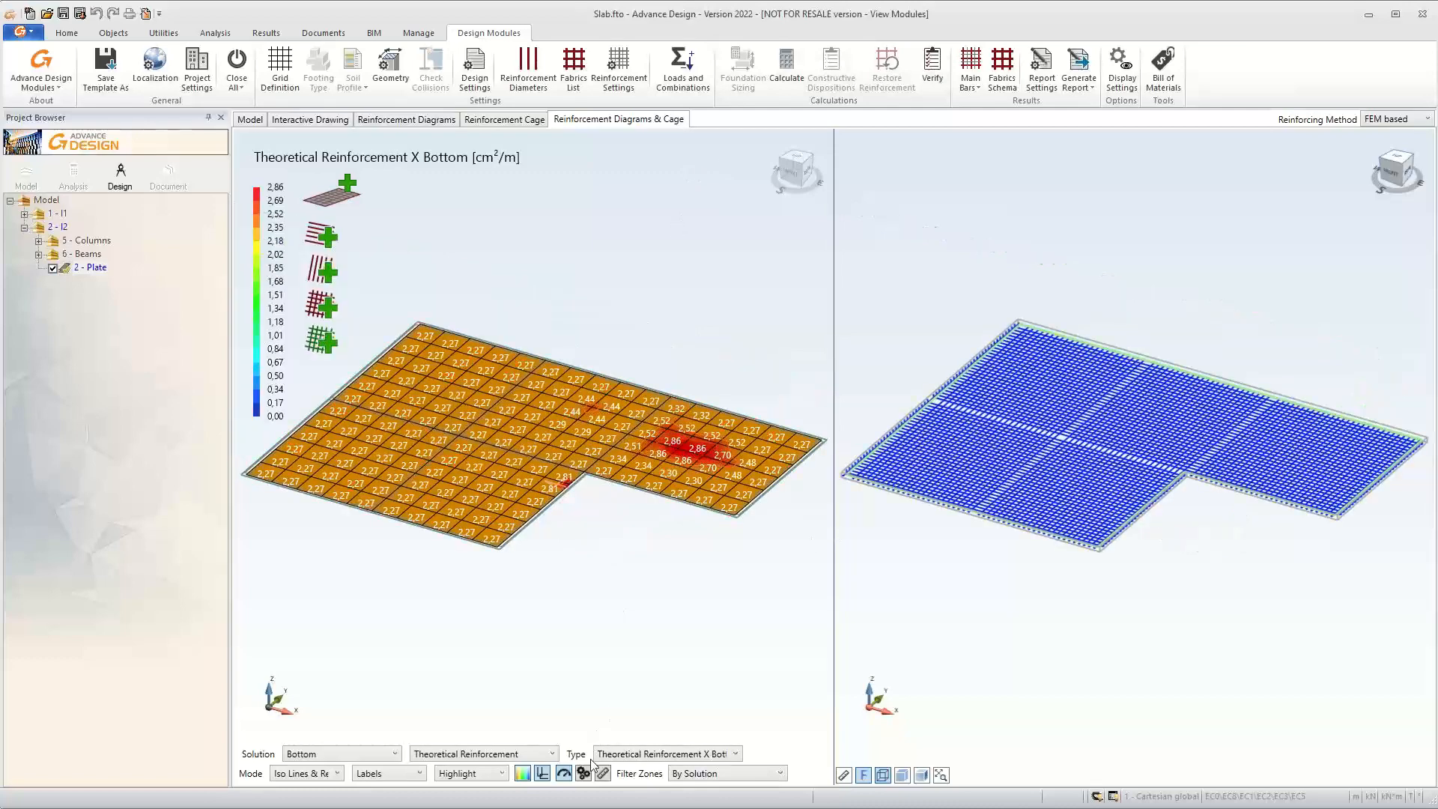
Filter the diagram zones by layer and display Theoretical Reinforcement X Top with Layer 2 of the top solution
{"action": "left_click", "coordinate": [713, 776]}
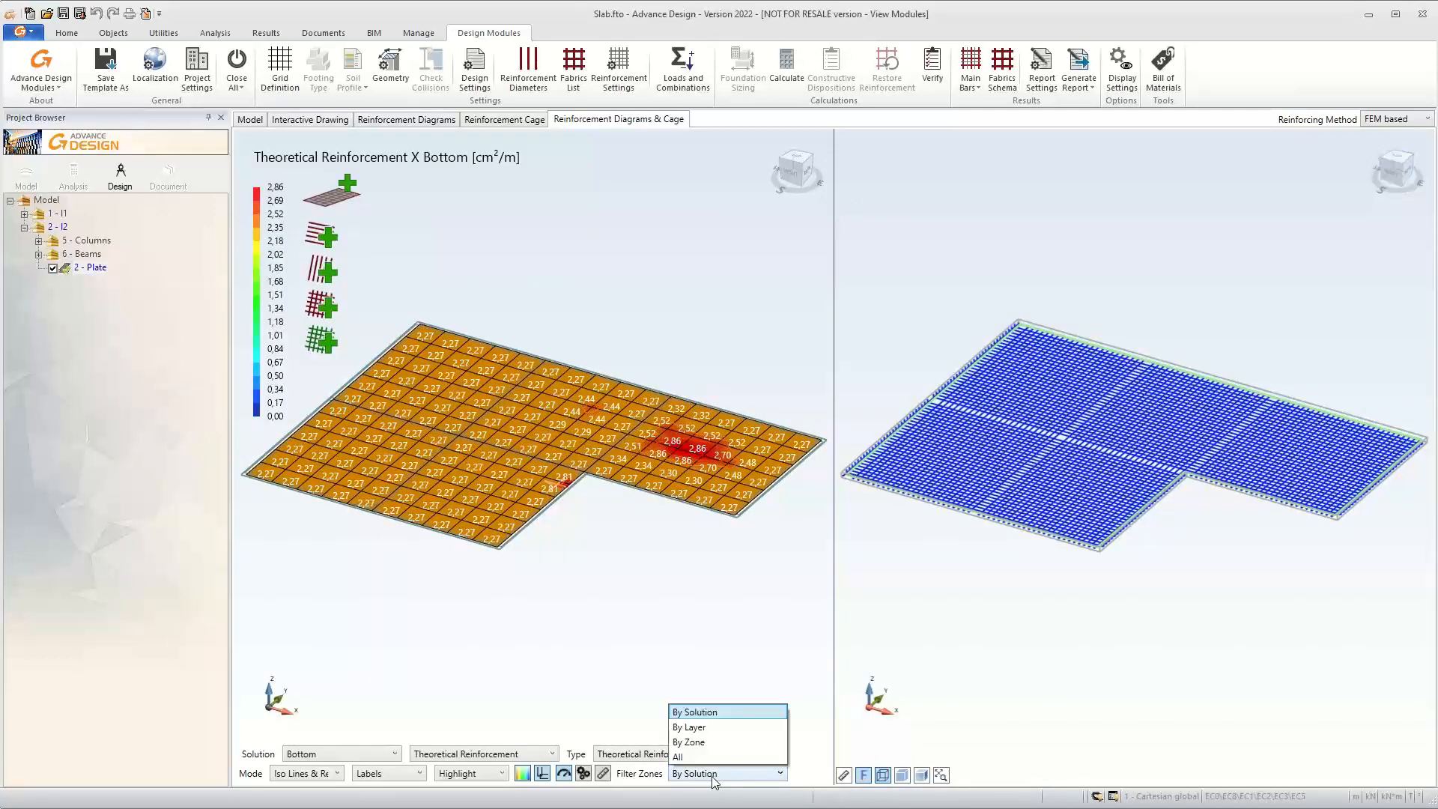
{"action": "left_click", "coordinate": [703, 722]}
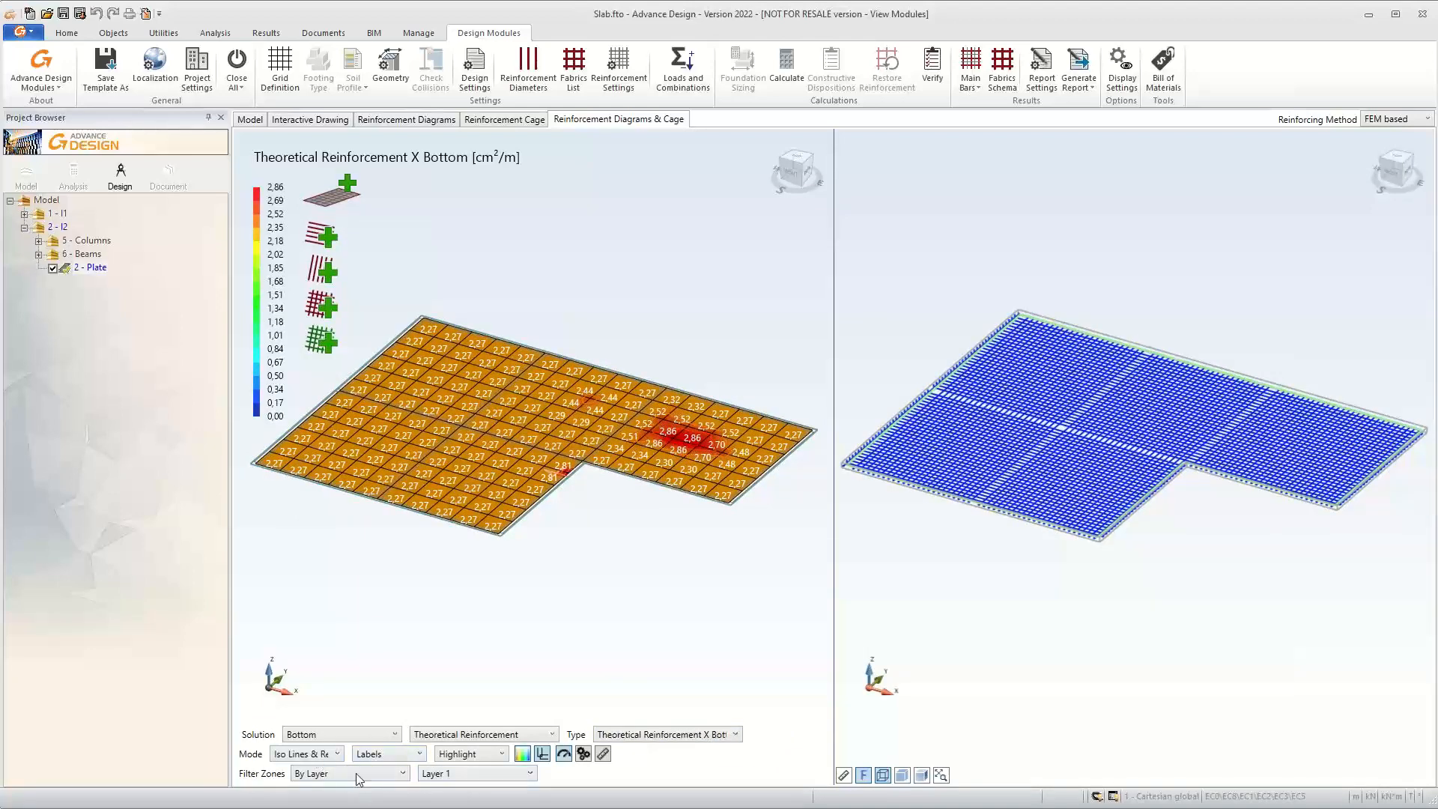
{"action": "left_click", "coordinate": [347, 735]}
{"action": "left_click", "coordinate": [325, 754]}
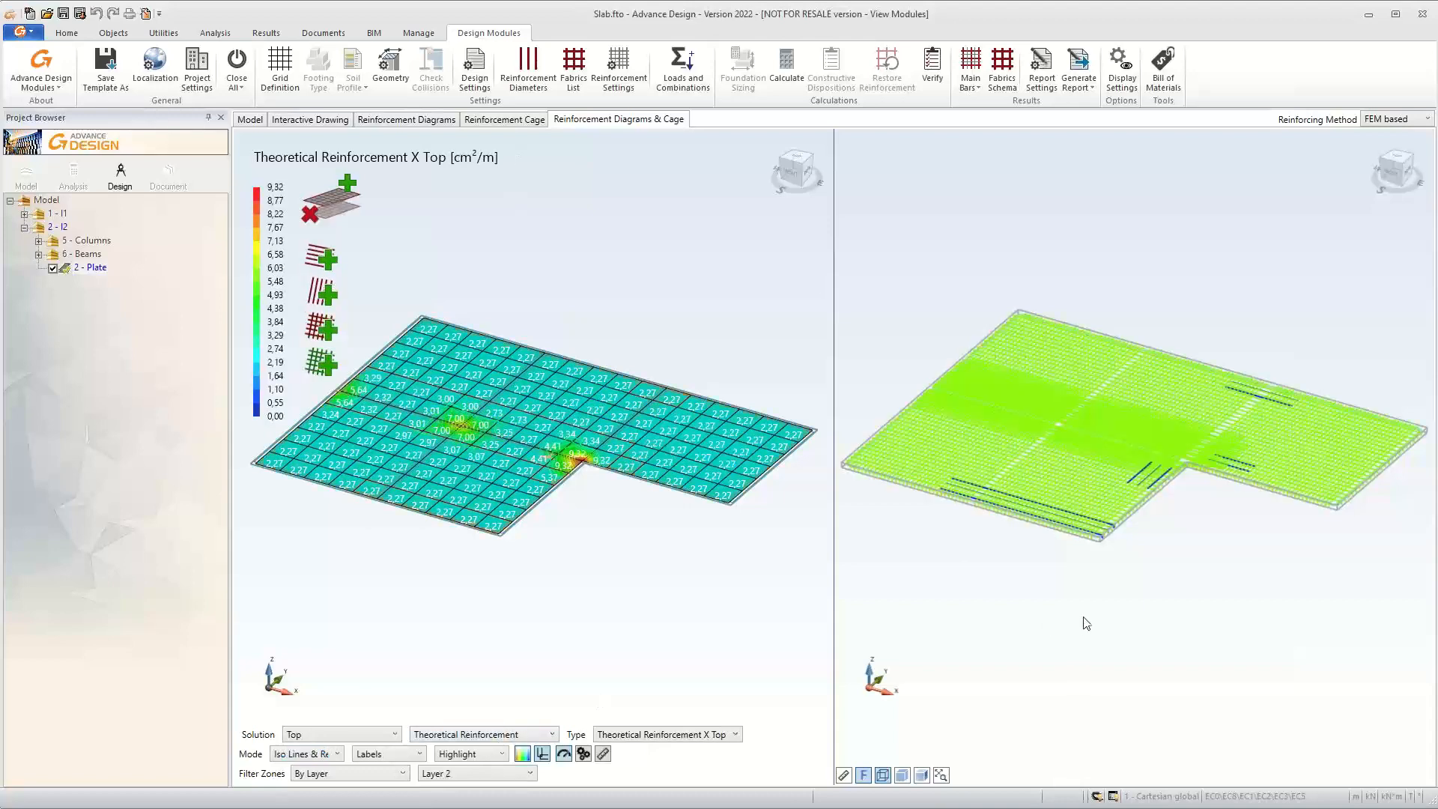
Show the reinforcement cage on its own and view the top solution's Layer 2 in plan from above
{"action": "left_click", "coordinate": [504, 120]}
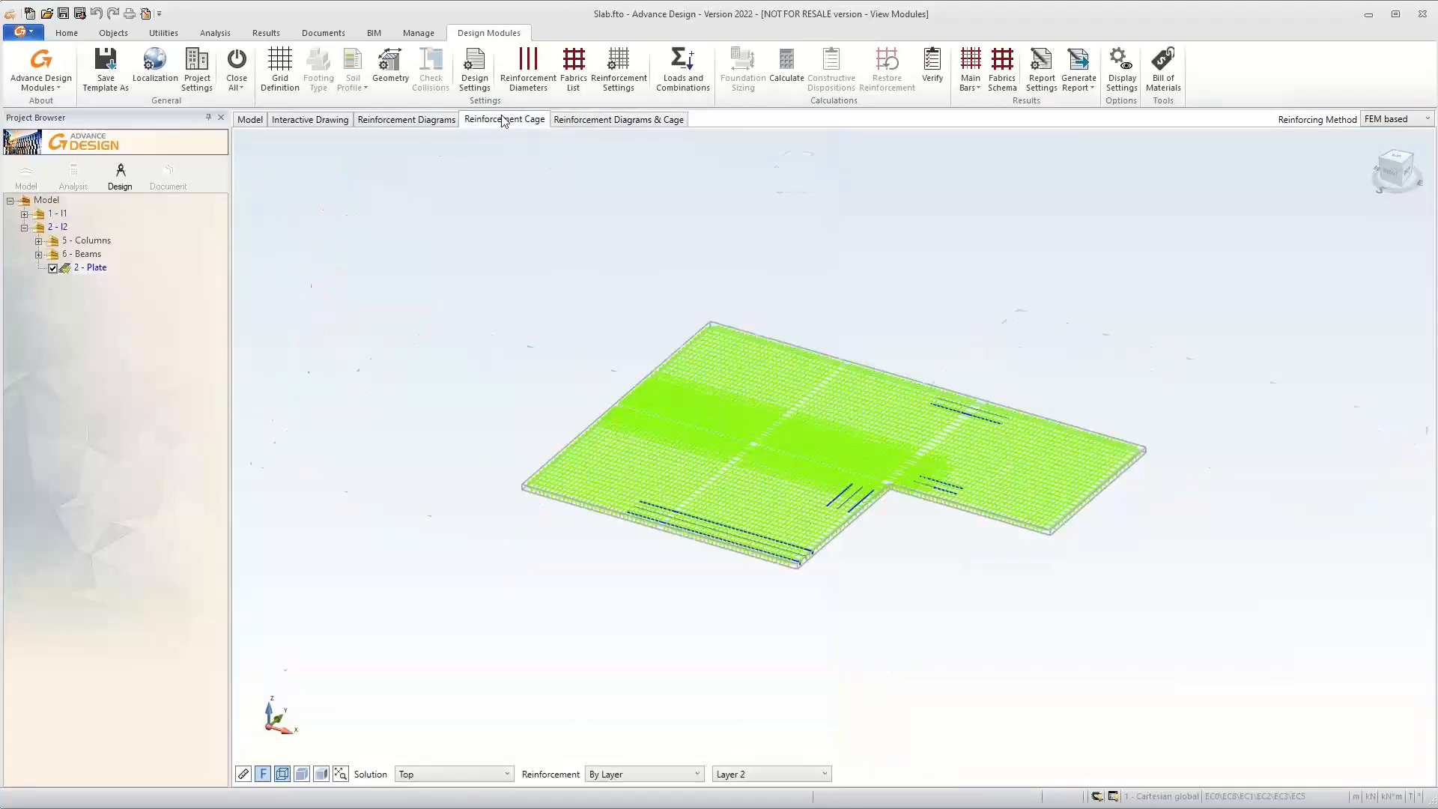
{"action": "scroll", "coordinate": [817, 404], "scroll_direction": "up", "scroll_amount": 3}
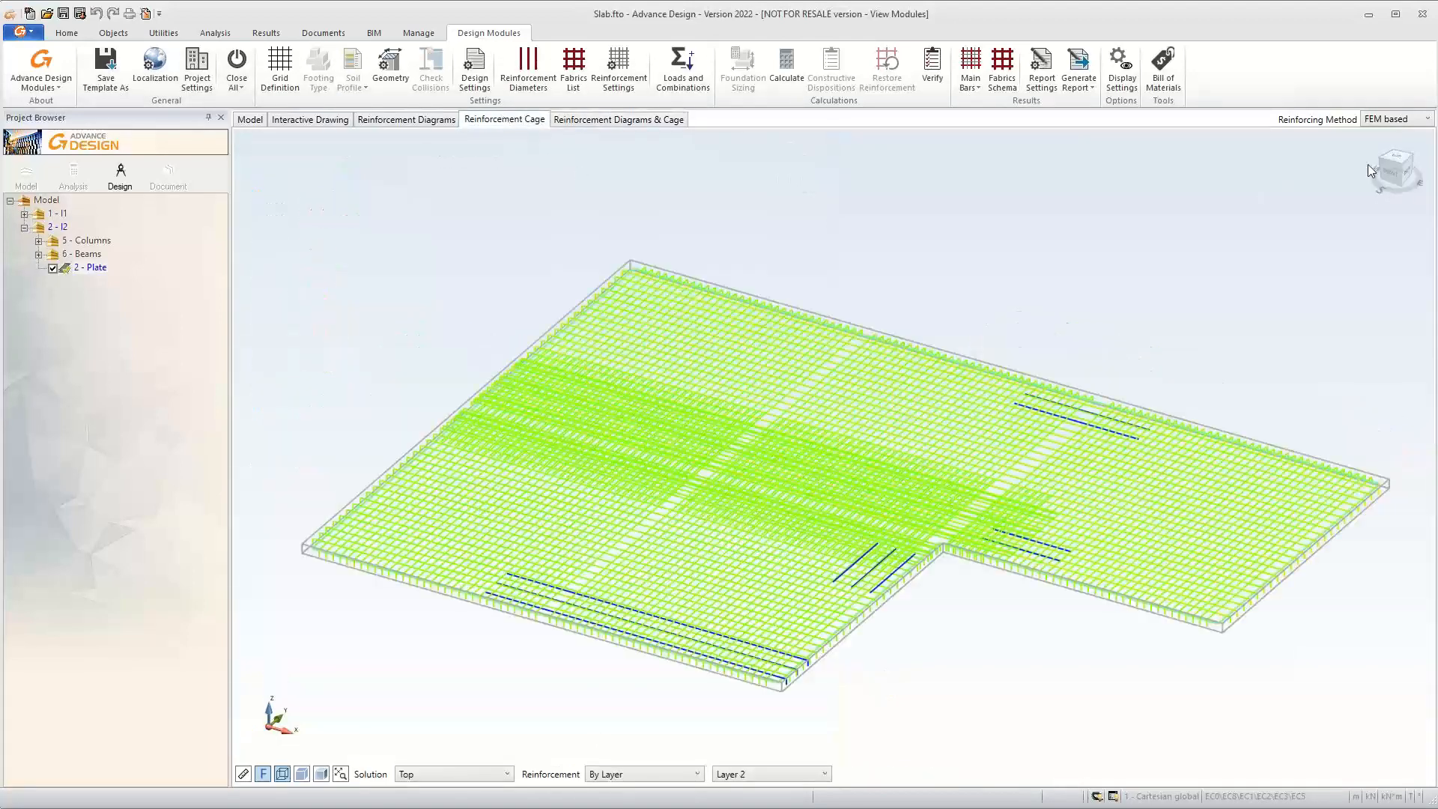
{"action": "left_click", "coordinate": [1398, 164]}
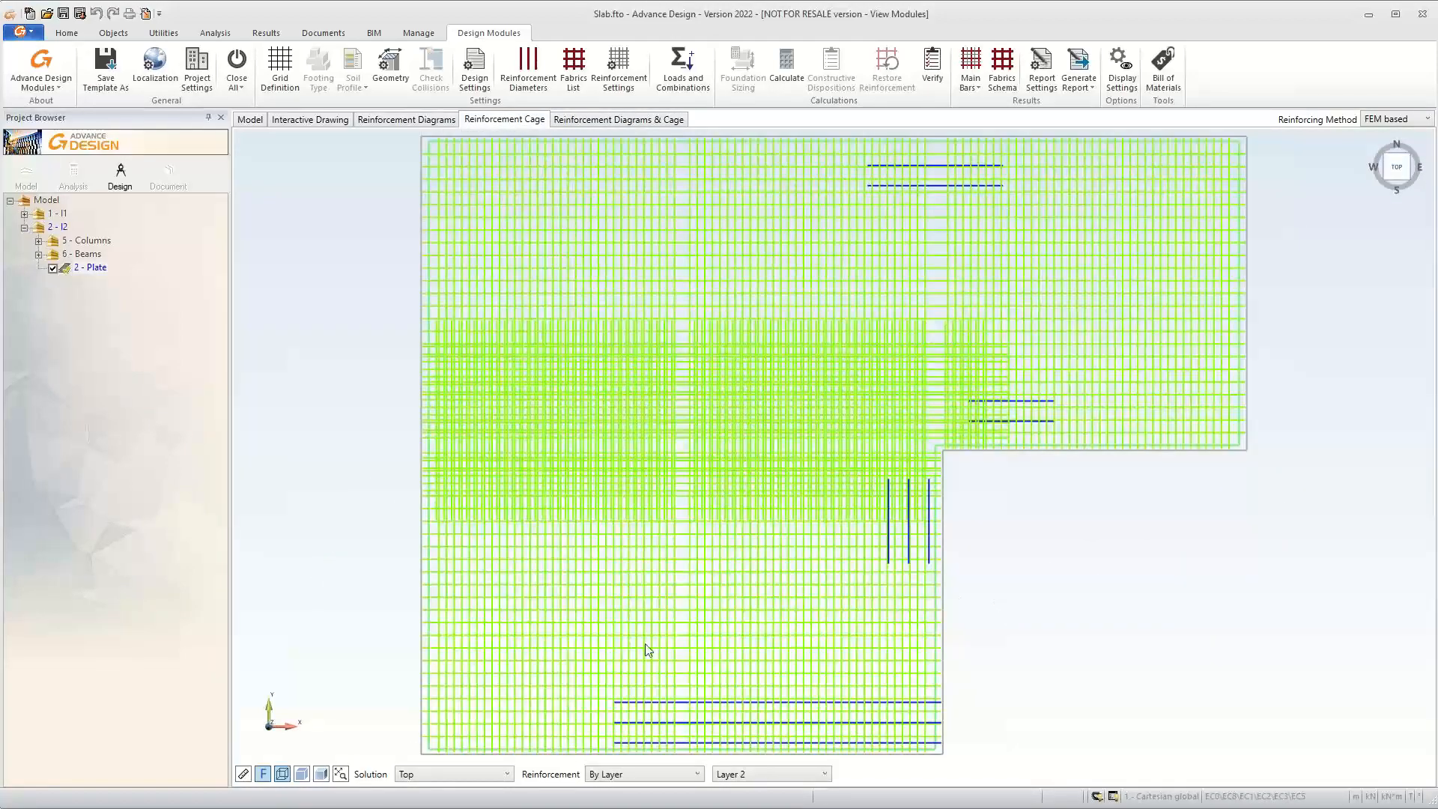
Display the bottom solution's Layer 1 cage, and return to the top solution's Layer 2 to examine its denser bar zones
{"action": "left_click", "coordinate": [475, 775]}
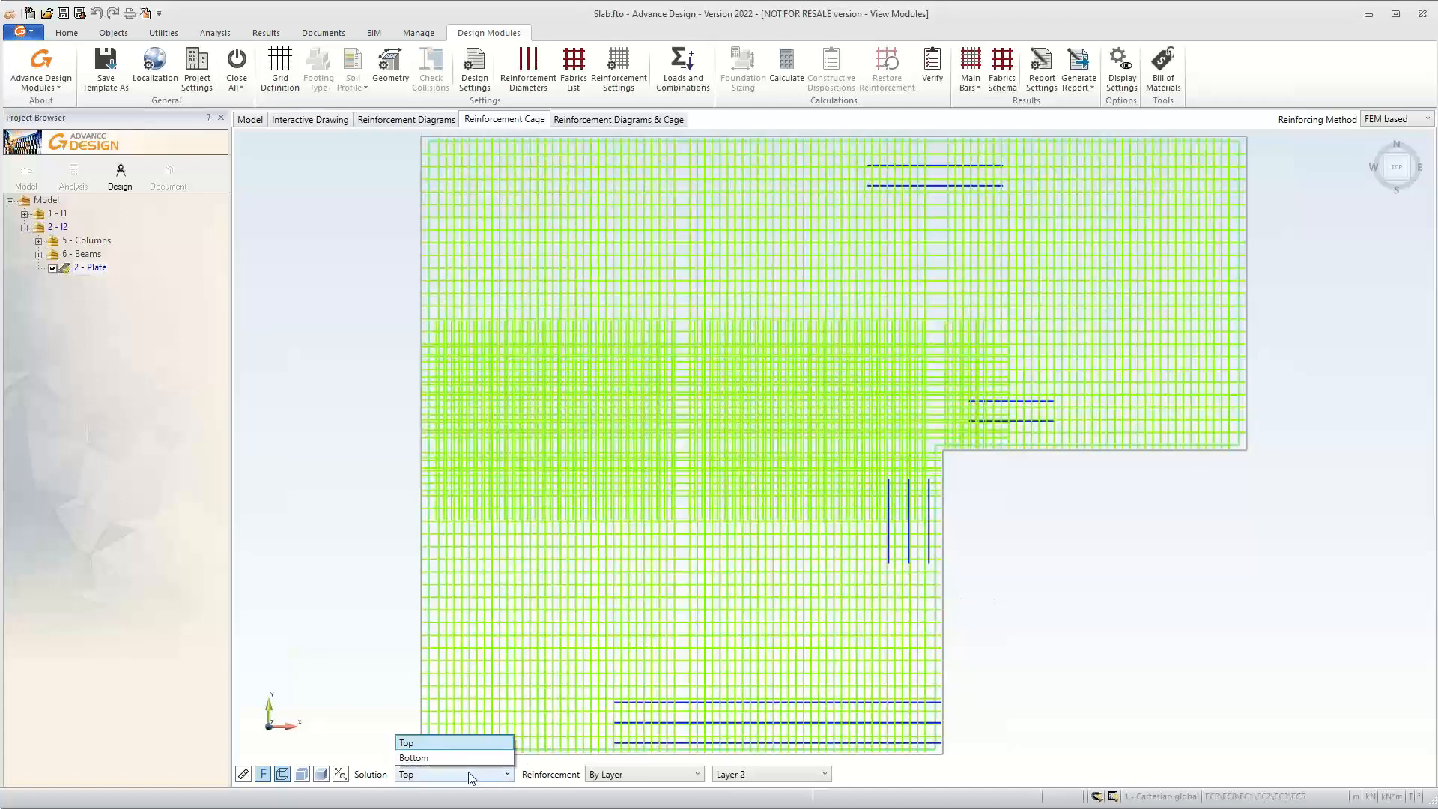
{"action": "left_click", "coordinate": [445, 757]}
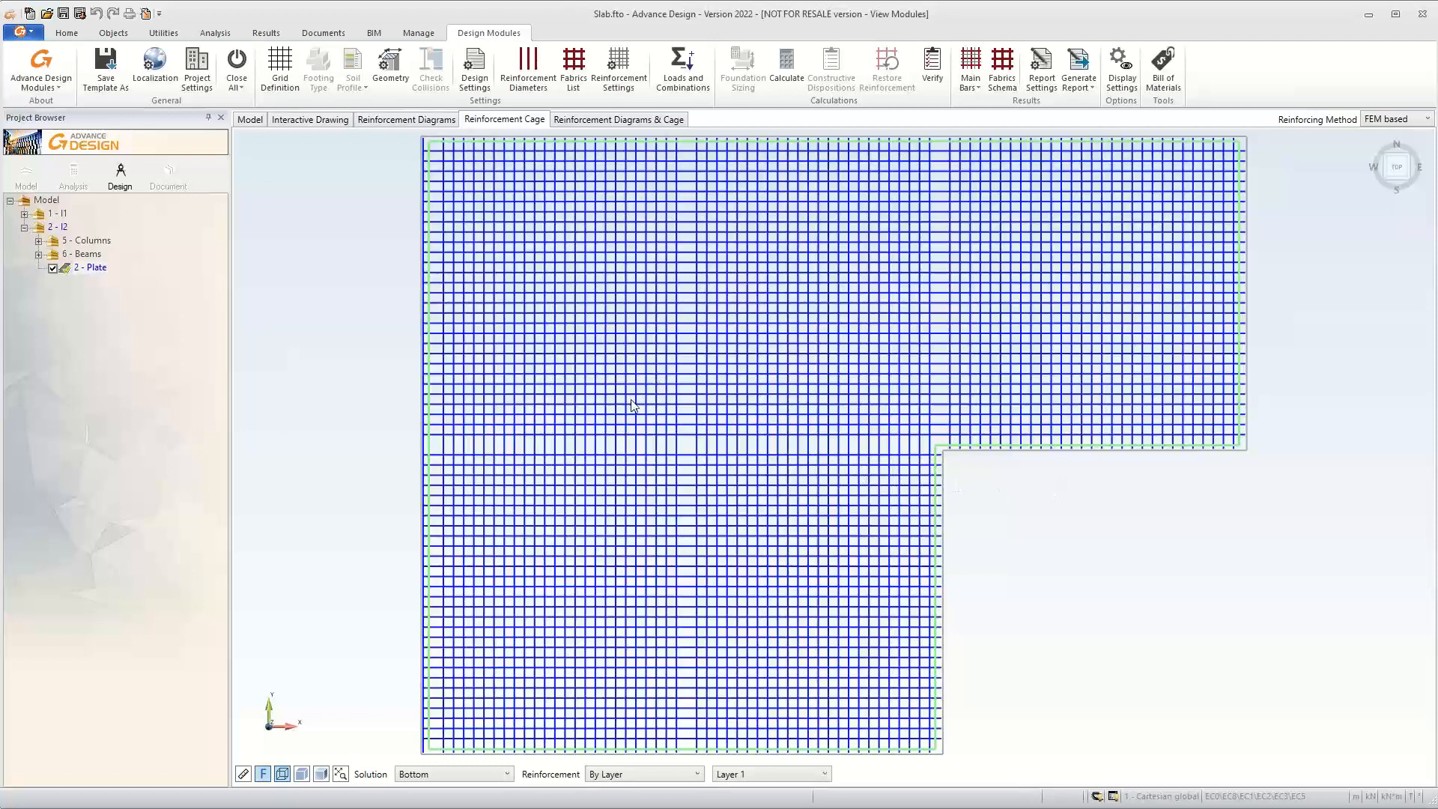
{"action": "scroll", "coordinate": [633, 400], "scroll_direction": "down", "scroll_amount": 2}
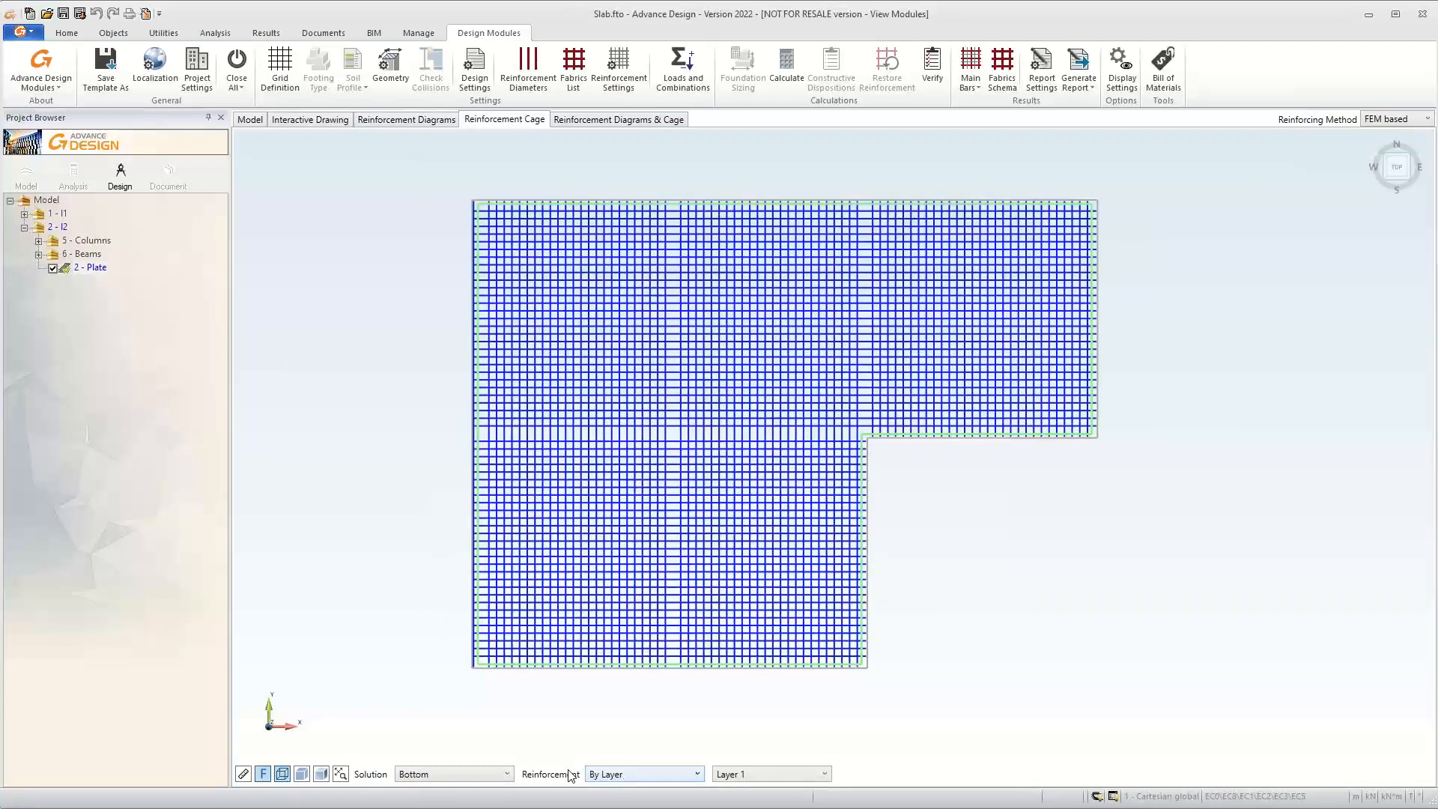
{"action": "left_click", "coordinate": [445, 774]}
{"action": "left_click", "coordinate": [448, 745]}
{"action": "scroll", "coordinate": [677, 497], "scroll_direction": "up", "scroll_amount": 1}
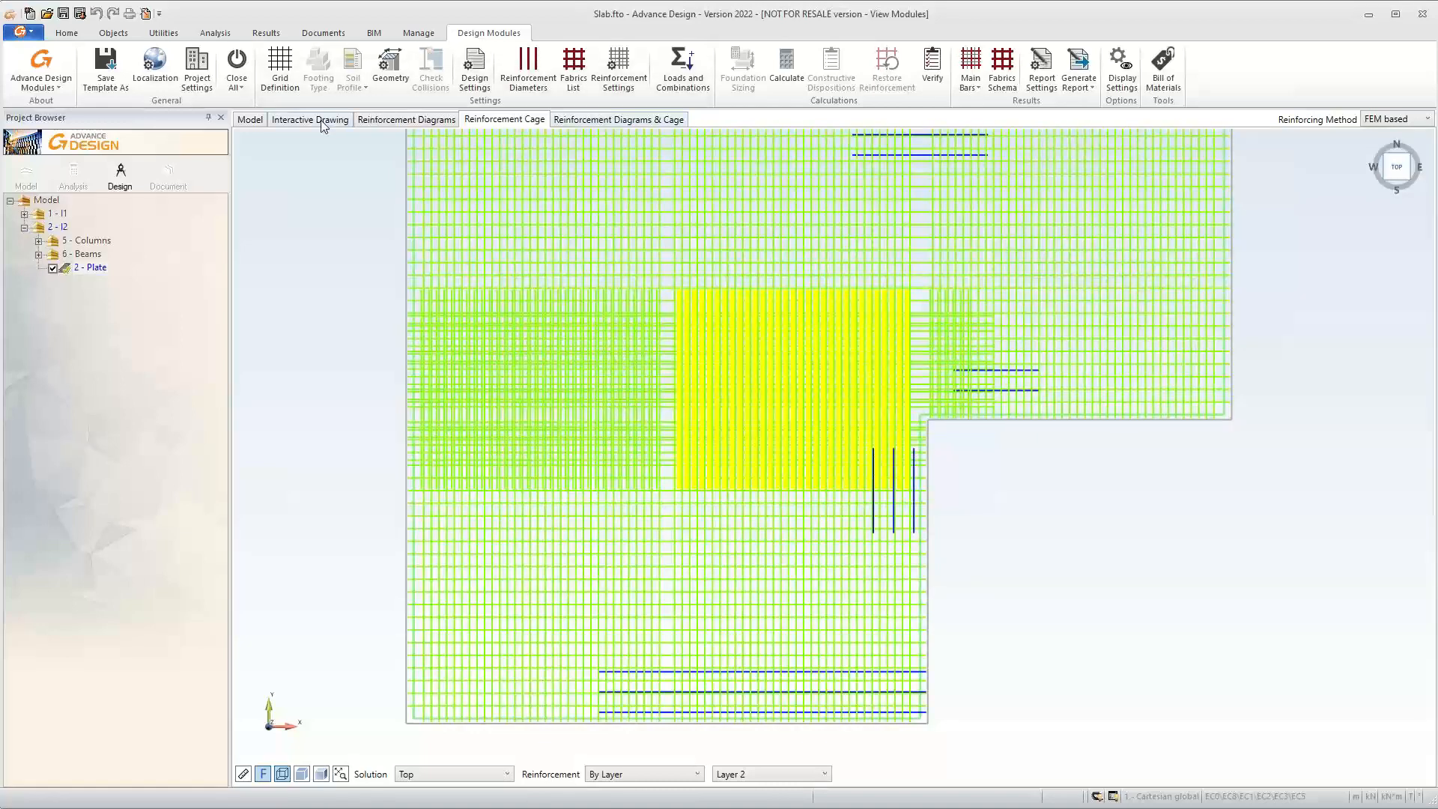
Review the general generation options and the bar diameter and spacing parameters in the reinforcement assumptions without changing them
{"action": "left_click", "coordinate": [624, 70]}
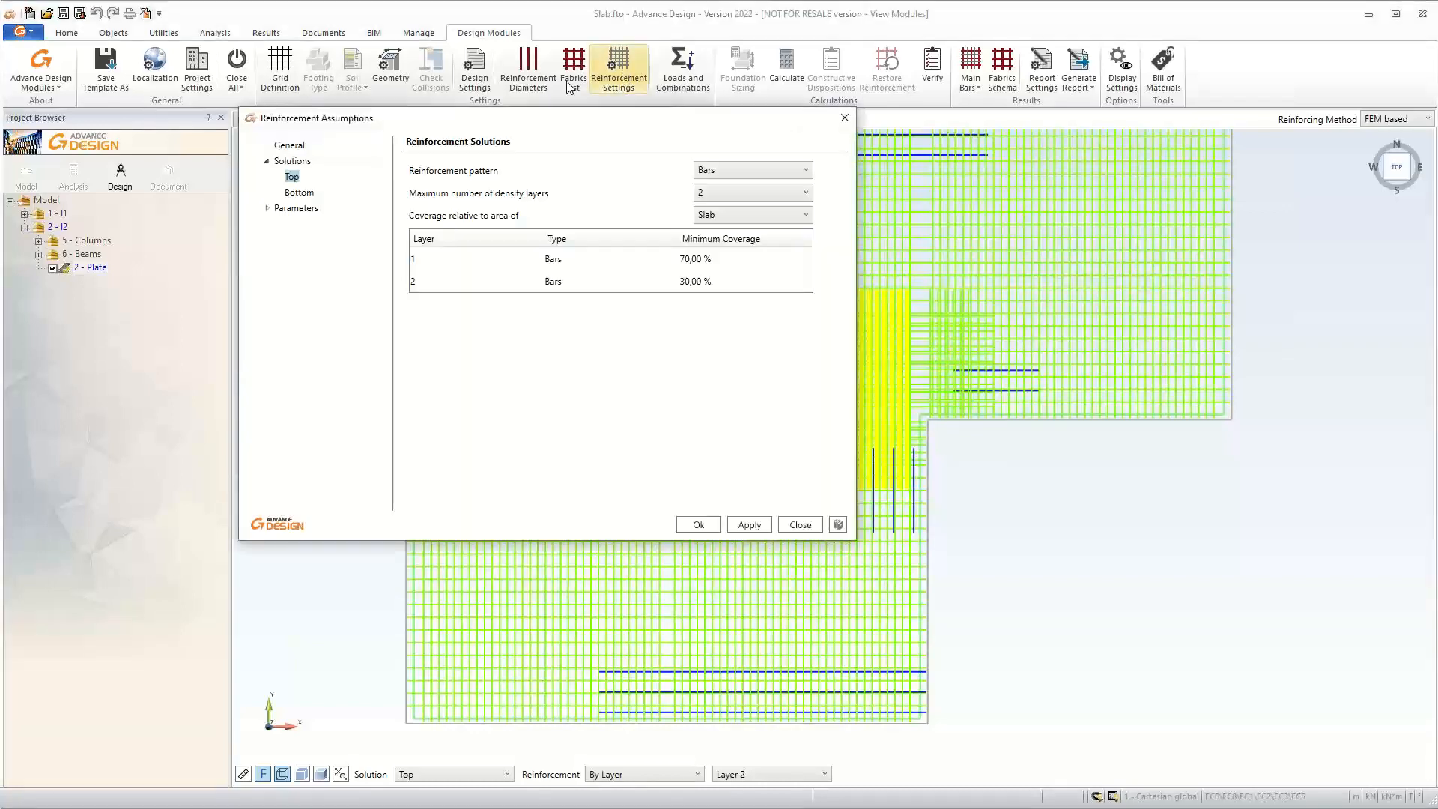
{"action": "left_click", "coordinate": [291, 147]}
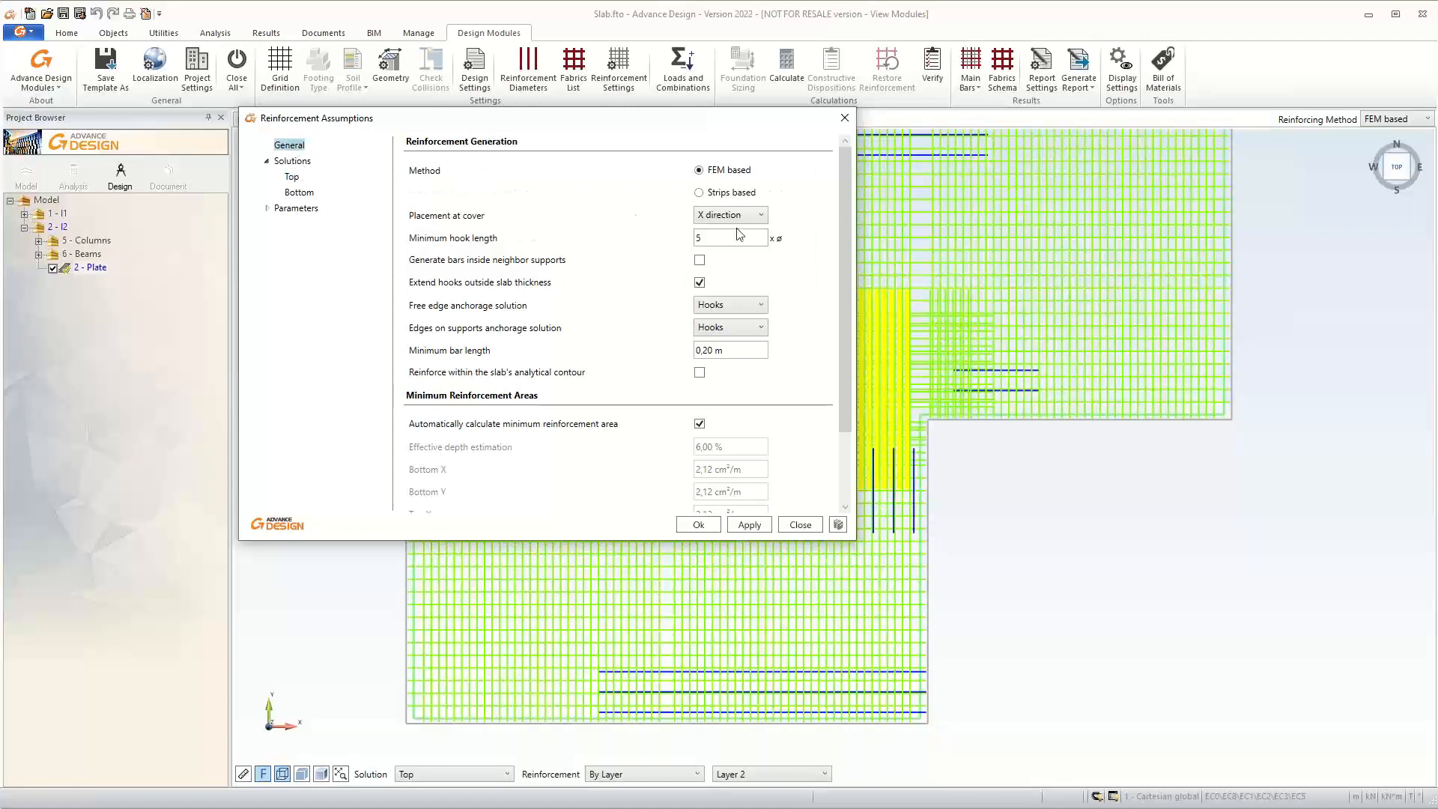
{"action": "left_click", "coordinate": [737, 306]}
{"action": "left_click", "coordinate": [781, 285]}
{"action": "scroll", "coordinate": [610, 326], "scroll_direction": "down", "scroll_amount": 2}
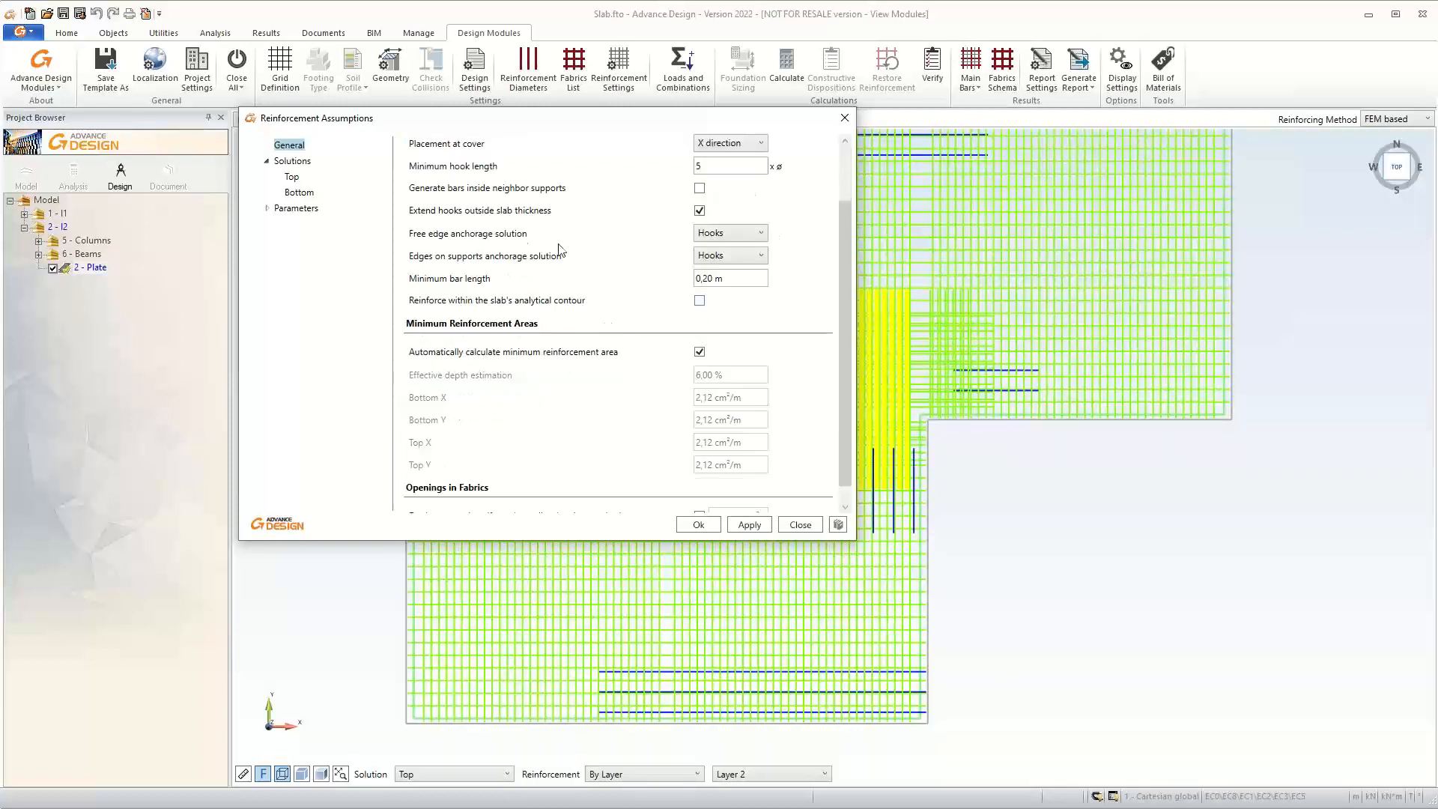
{"action": "double_click", "coordinate": [283, 210]}
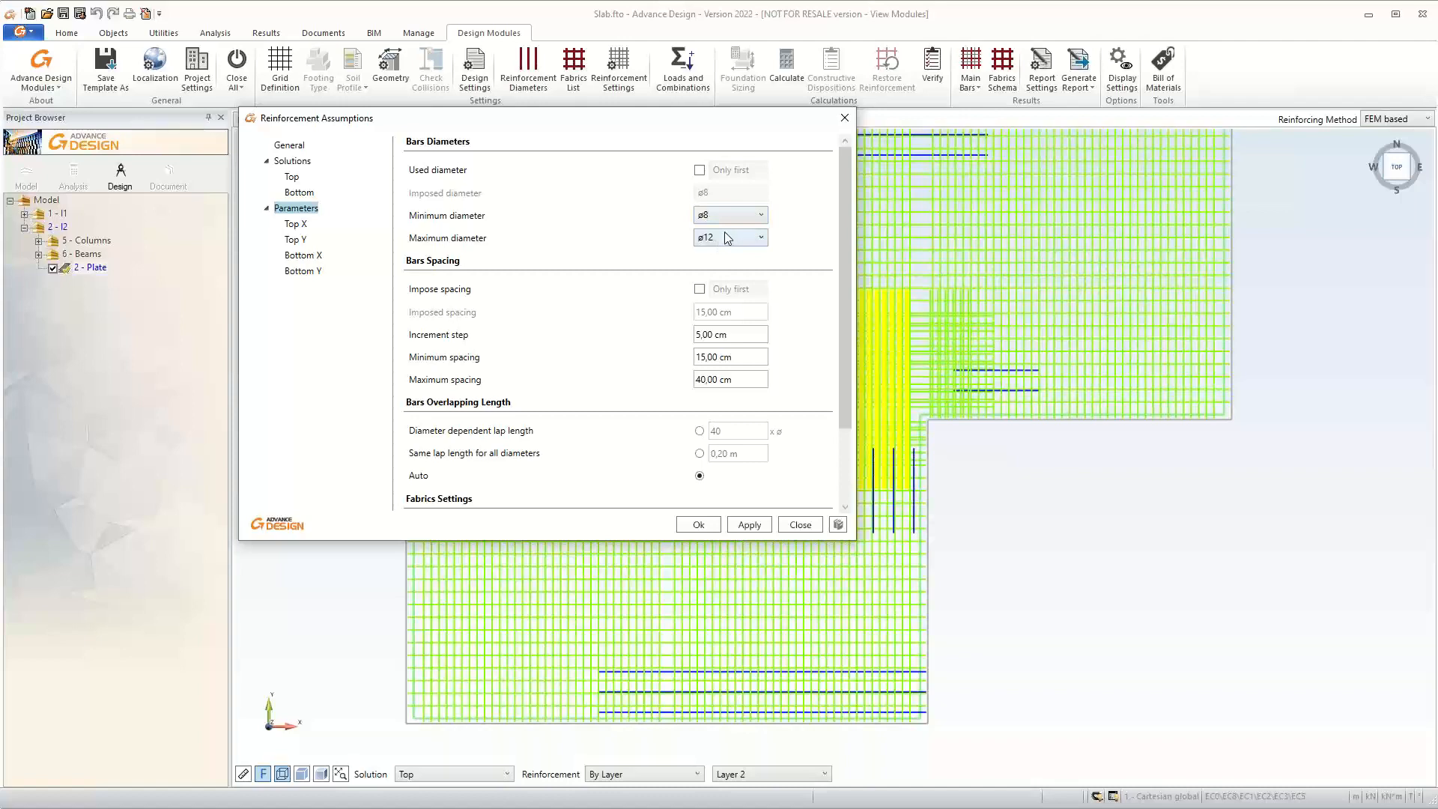
{"action": "left_click", "coordinate": [845, 118]}
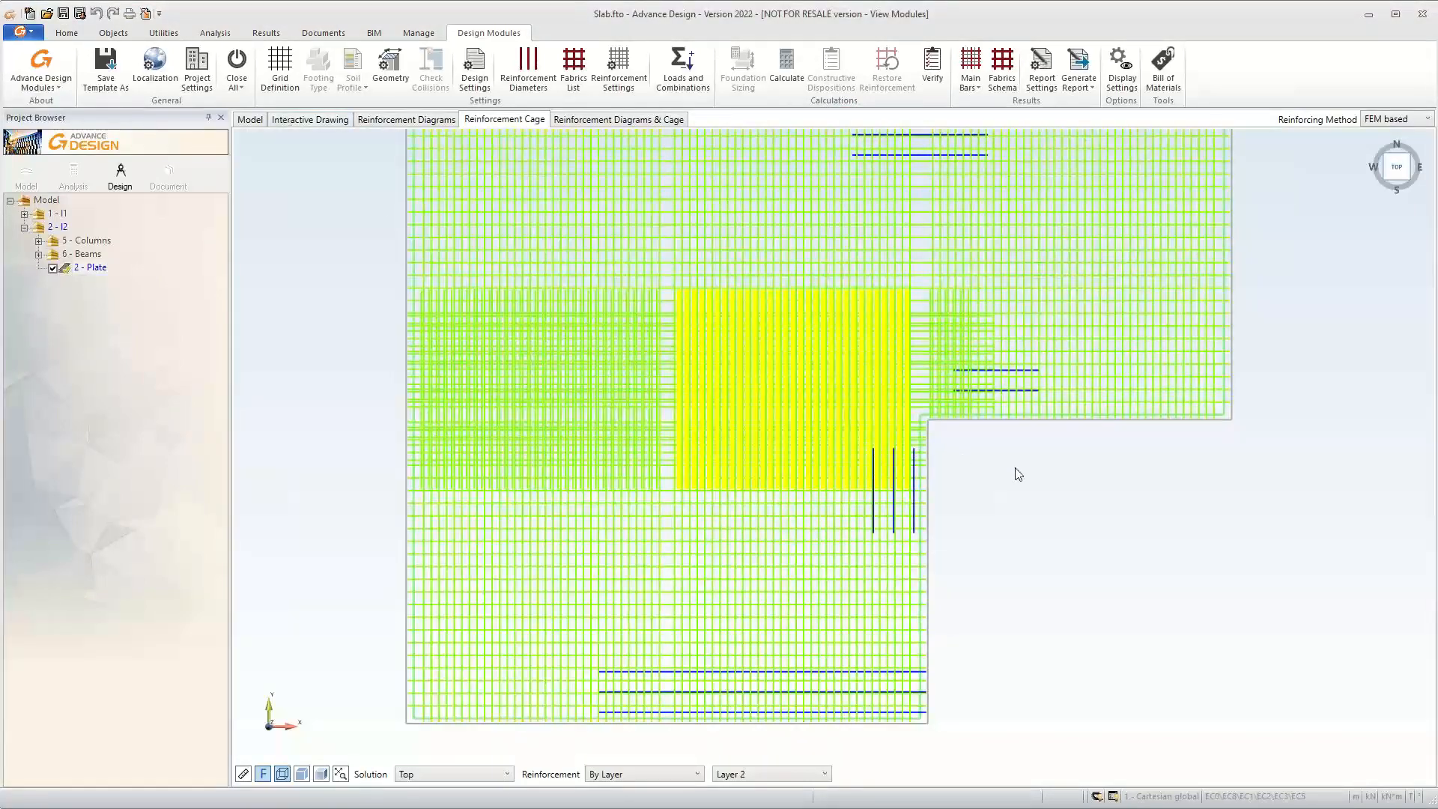
Colour the reinforcement by family in the display settings, apply the change, and inspect the recoloured top Layer 2 cage
{"action": "scroll", "coordinate": [1017, 472], "scroll_direction": "up", "scroll_amount": 2}
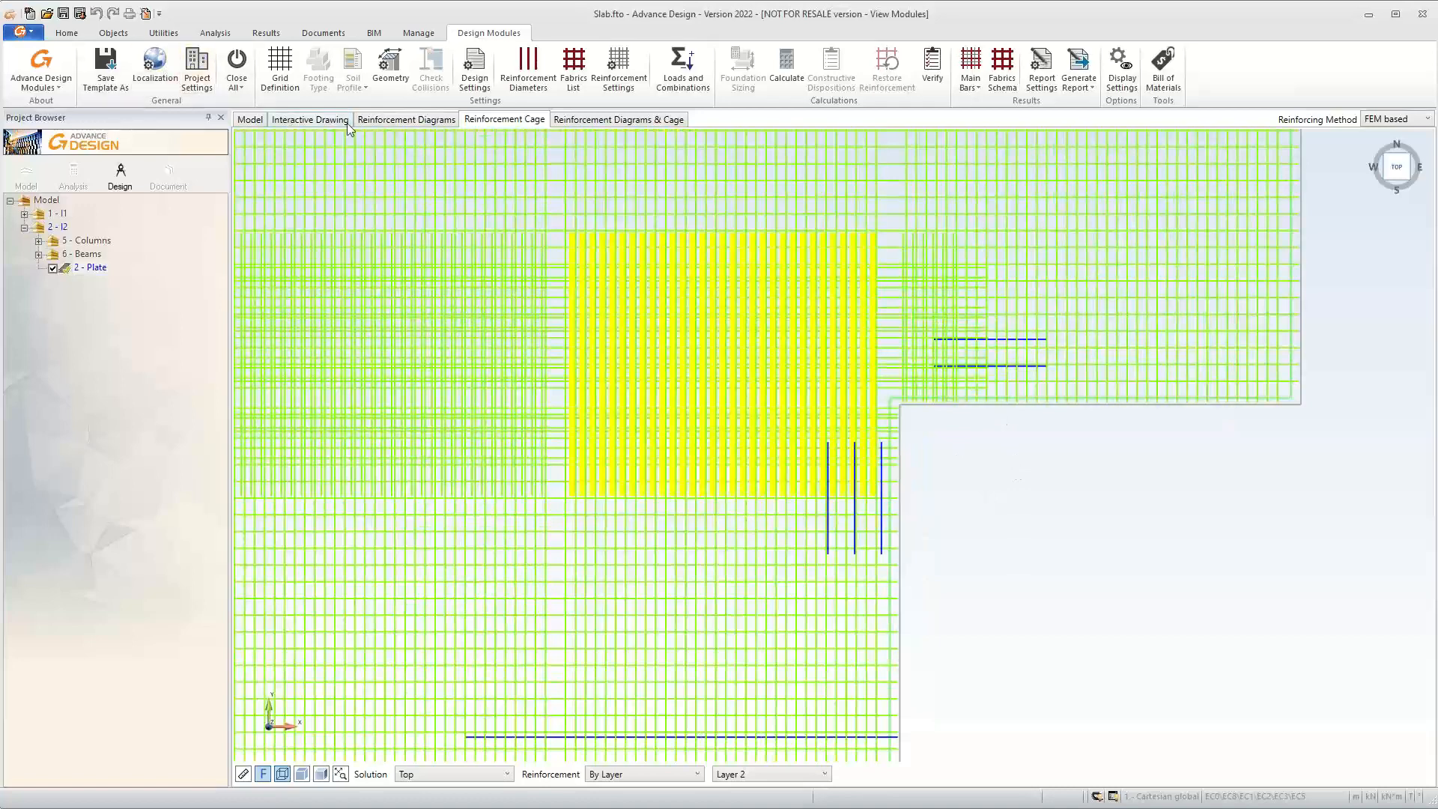
{"action": "left_click", "coordinate": [1121, 68]}
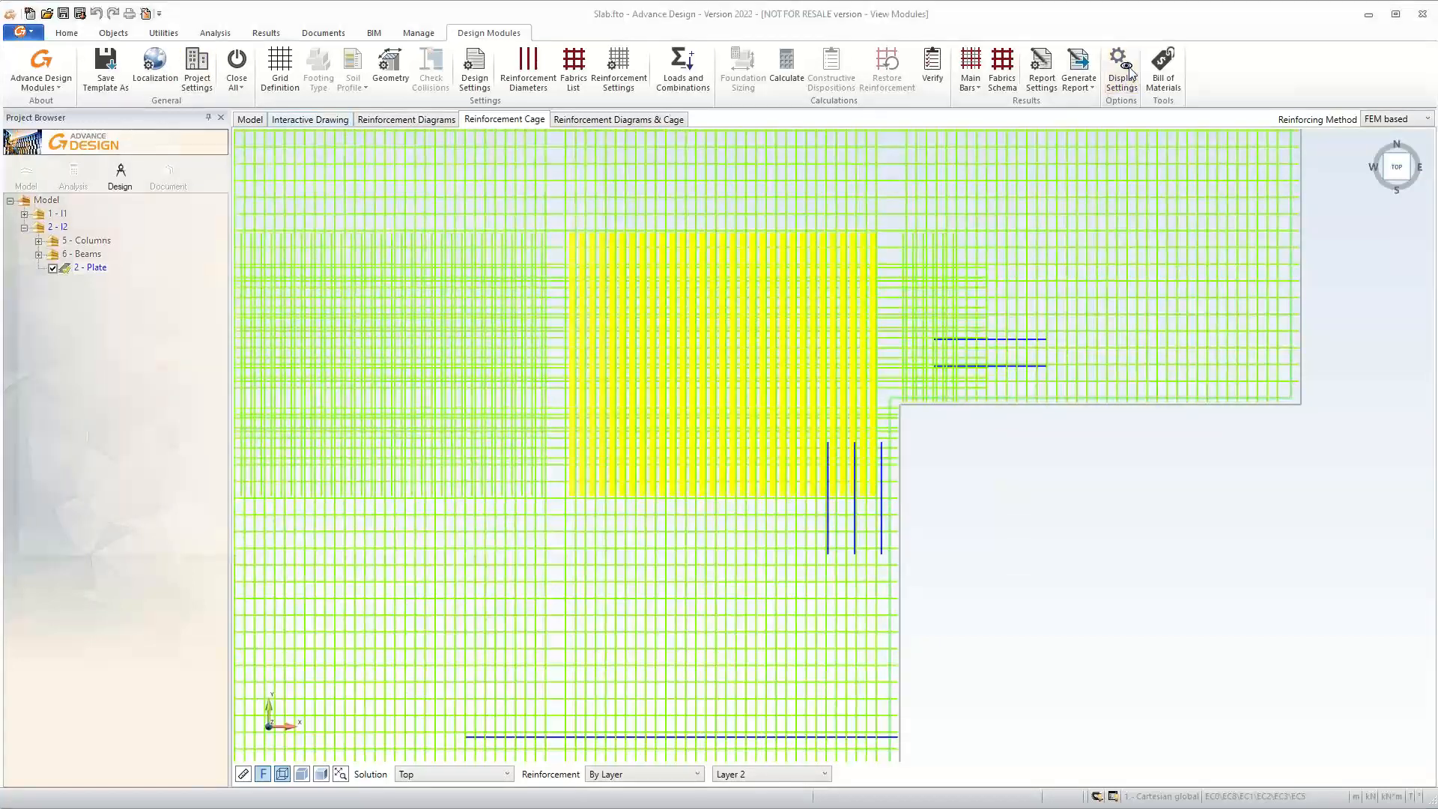
{"action": "left_click", "coordinate": [34, 198]}
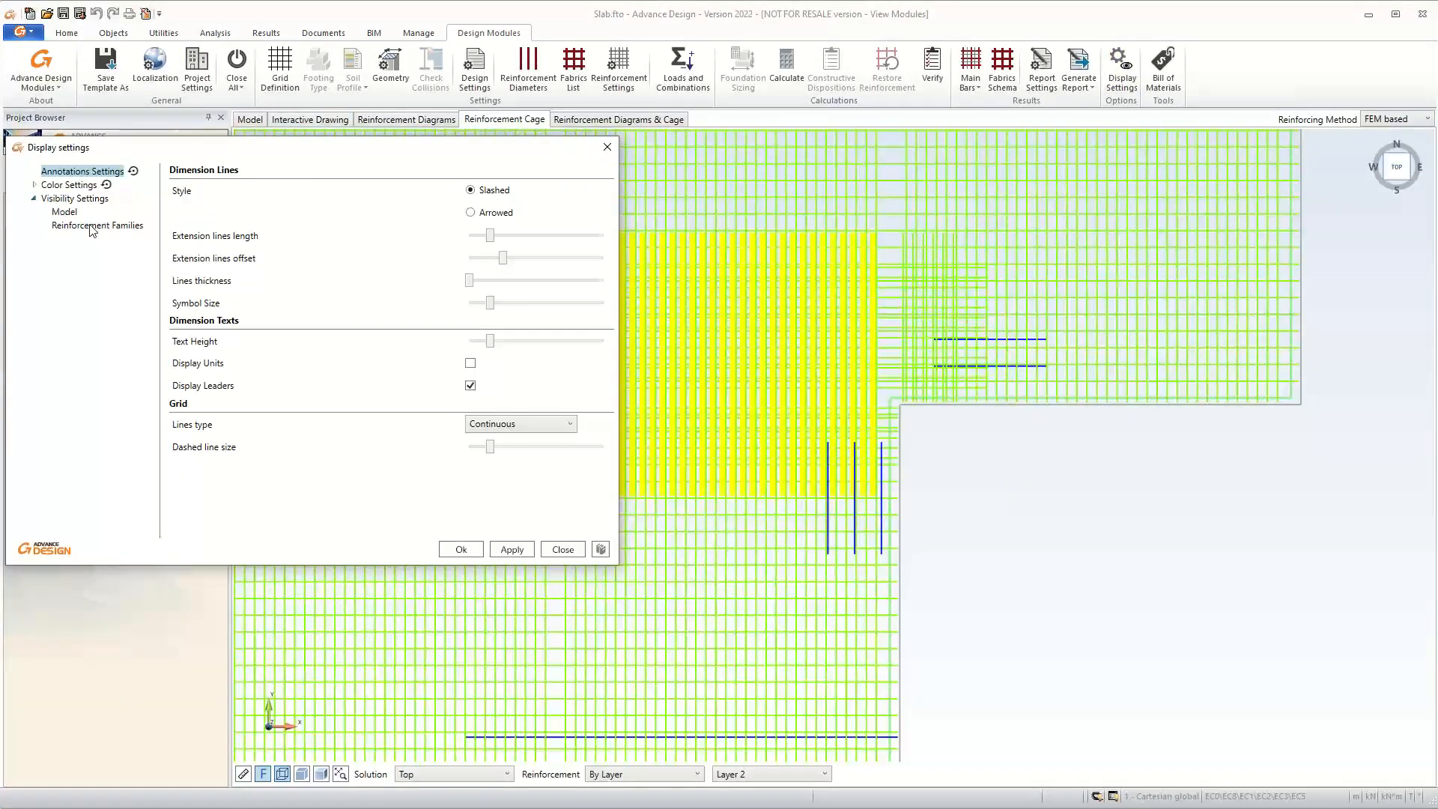
{"action": "left_click", "coordinate": [84, 225]}
{"action": "left_click", "coordinate": [66, 213]}
{"action": "left_click", "coordinate": [71, 186]}
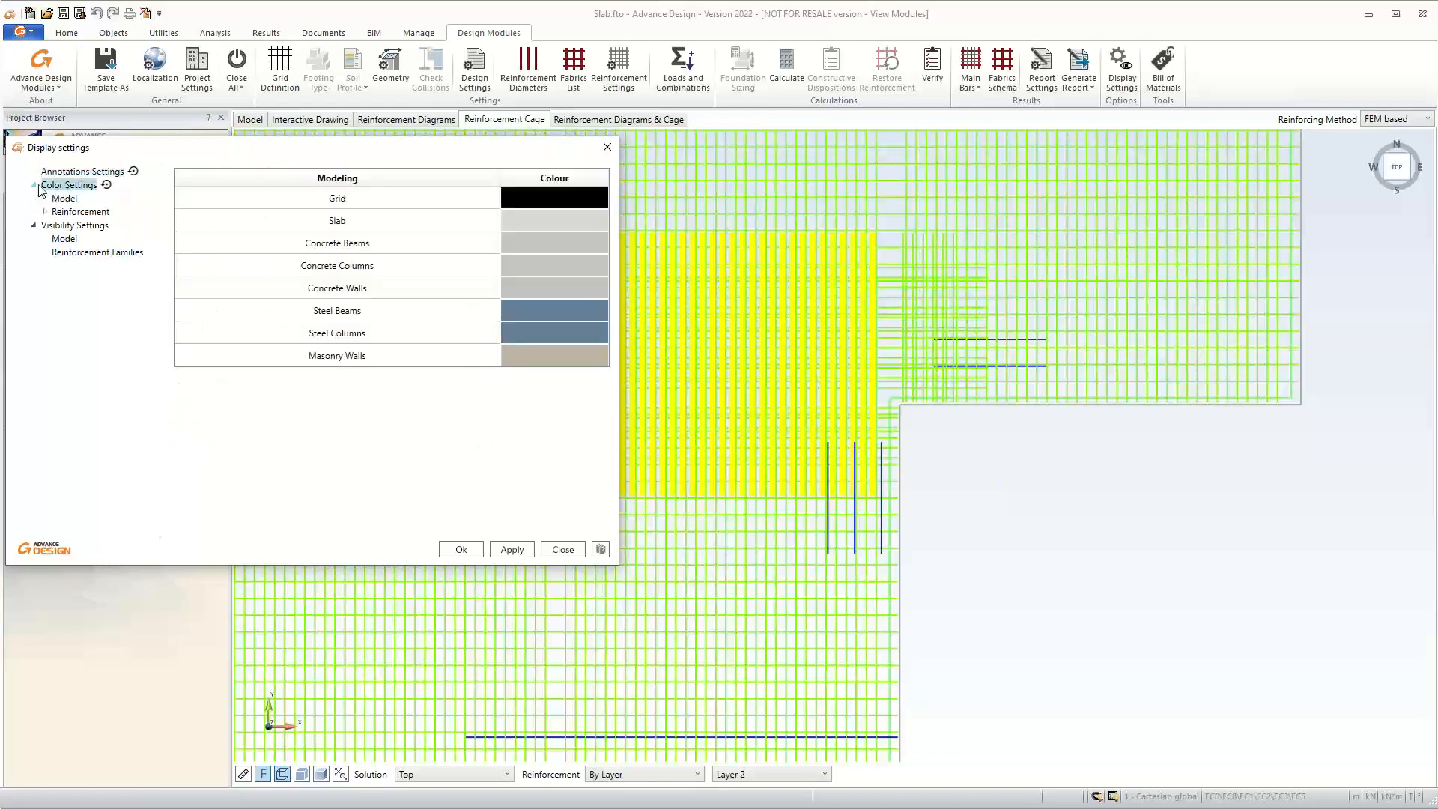
{"action": "left_click", "coordinate": [45, 213]}
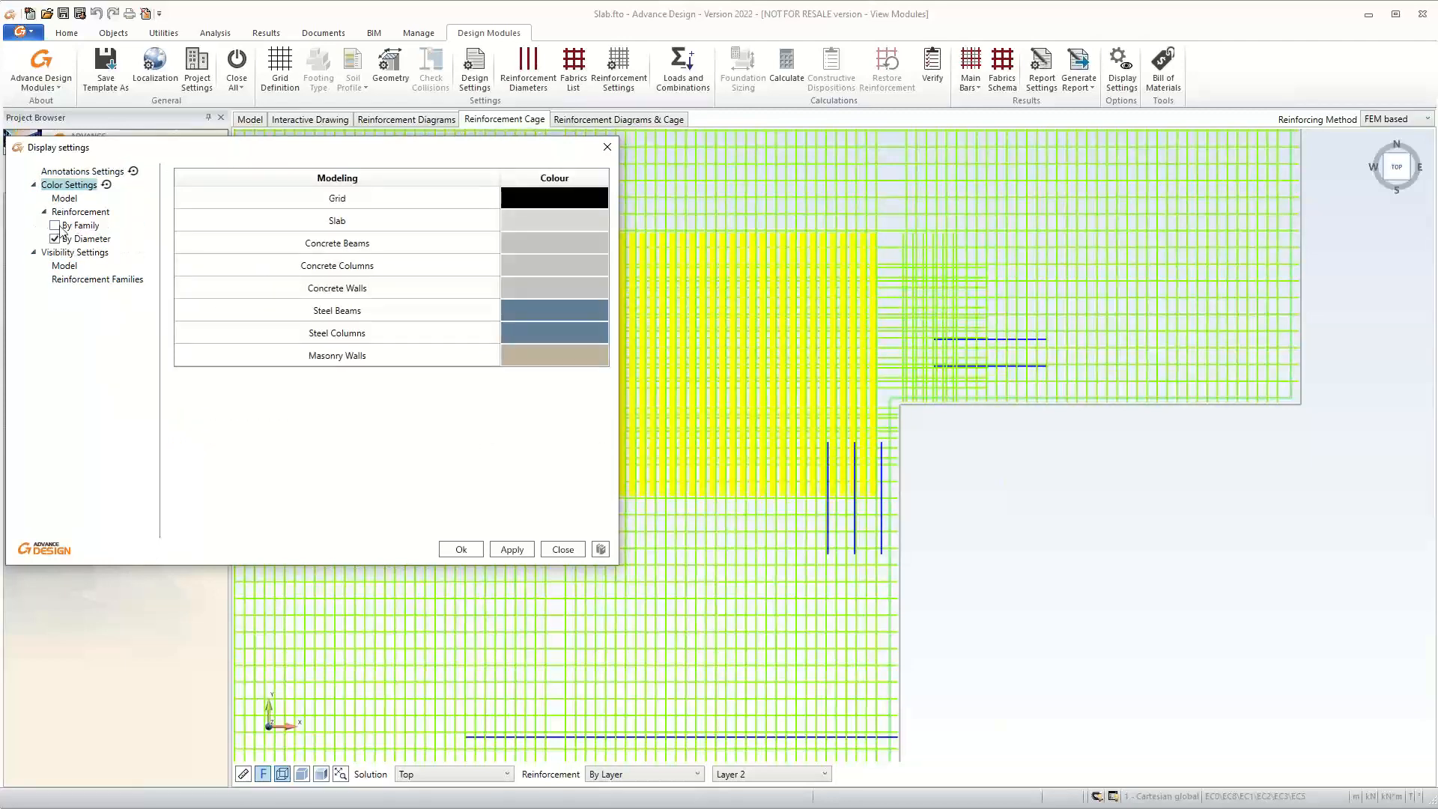
{"action": "left_click", "coordinate": [63, 227]}
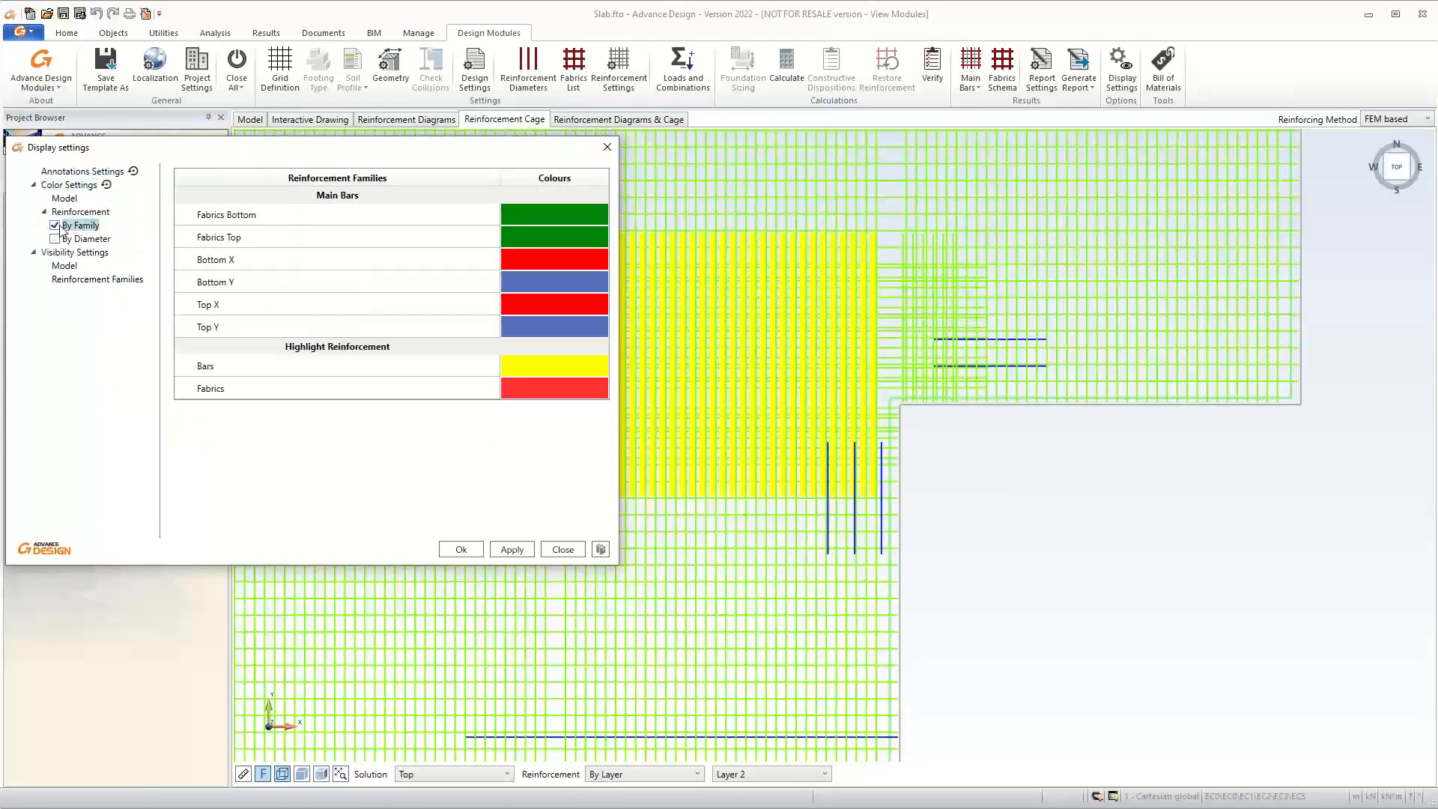
{"action": "left_click", "coordinate": [515, 554]}
{"action": "left_click", "coordinate": [461, 550]}
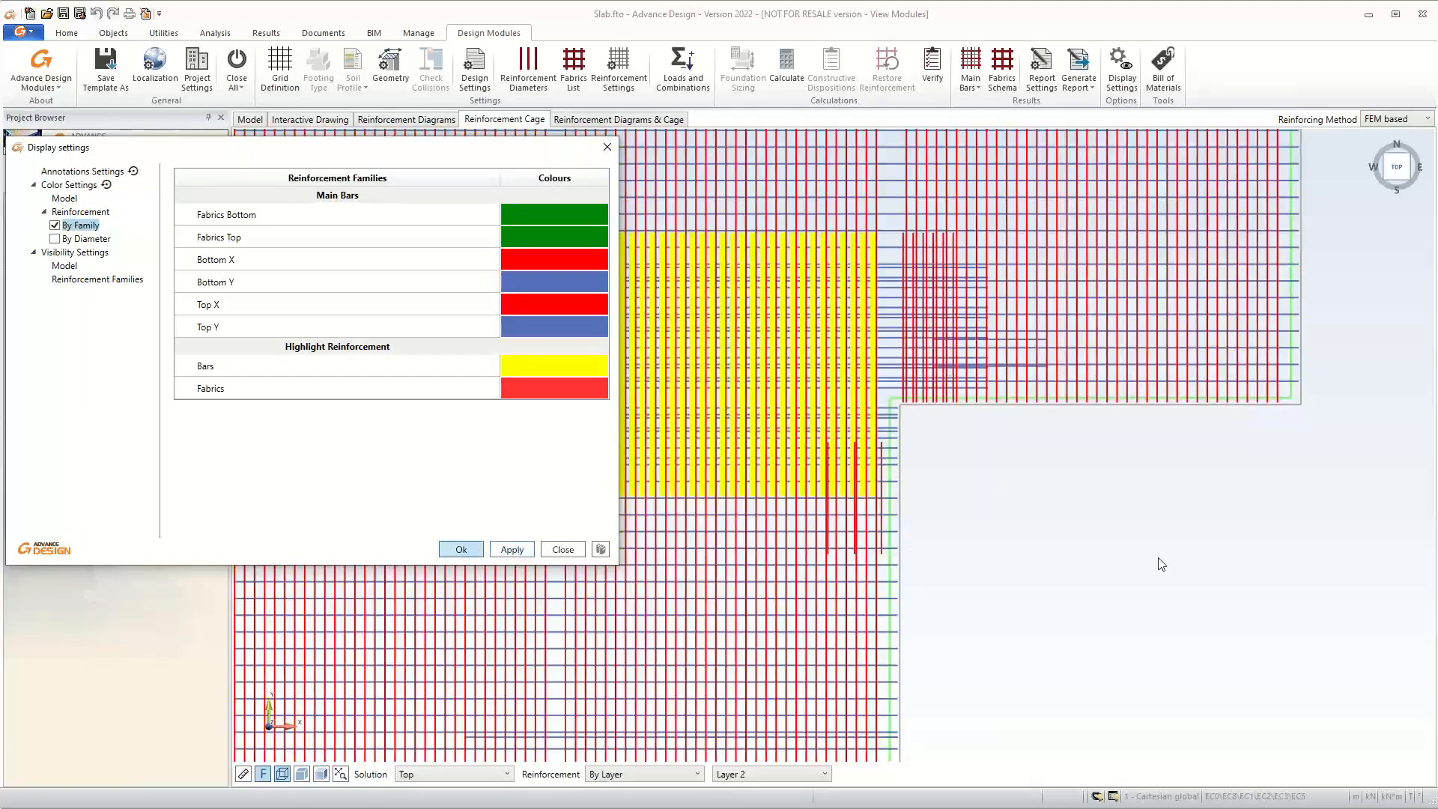
{"action": "scroll", "coordinate": [1127, 541], "scroll_direction": "down", "scroll_amount": 3}
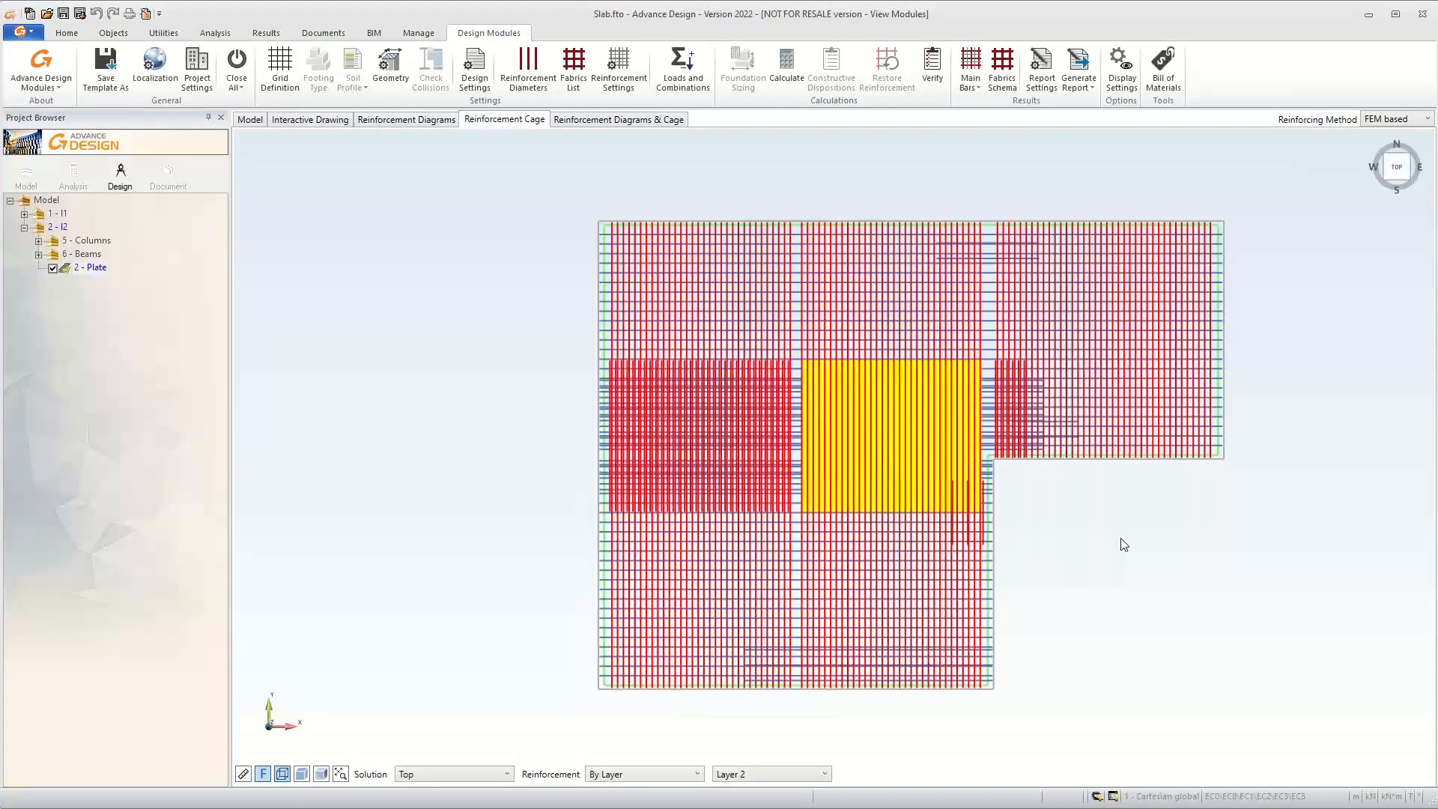
{"action": "scroll", "coordinate": [1072, 501], "scroll_direction": "up", "scroll_amount": 2}
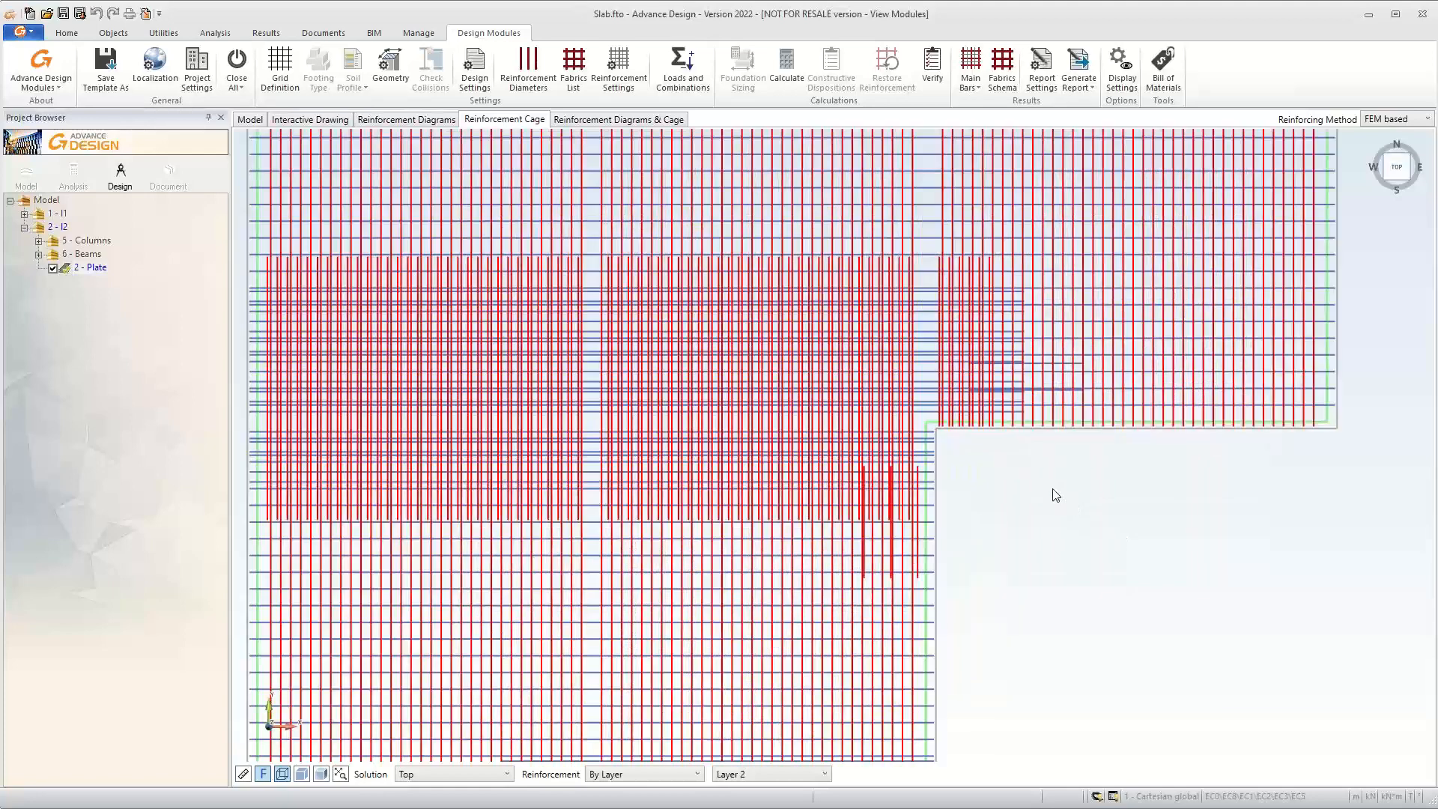
{"action": "scroll", "coordinate": [873, 407], "scroll_direction": "down", "scroll_amount": 2}
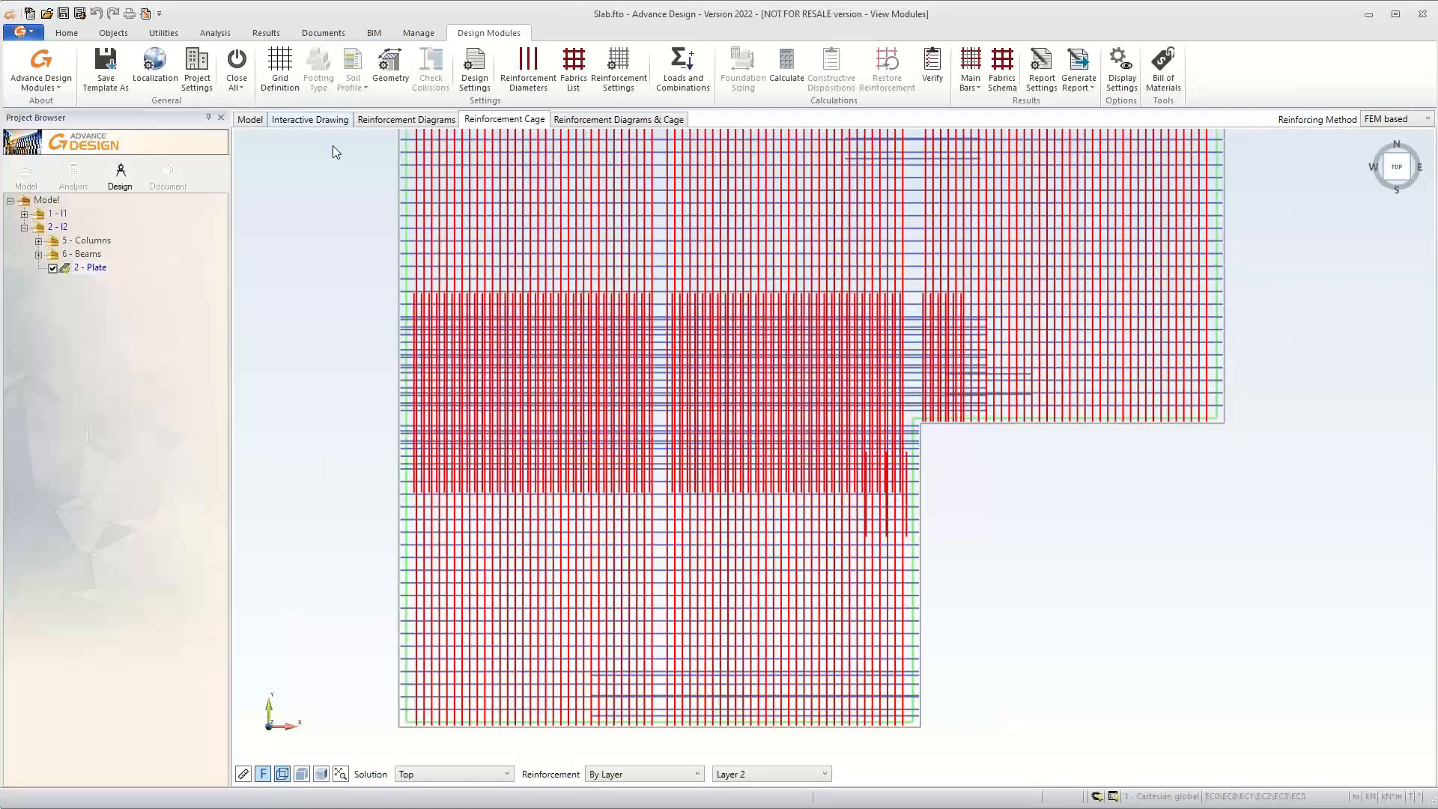
Examine the interactive drawings: the bottom reinforcement plan on Sheet 2, and the top plan and bar schedule on Sheet 1
{"action": "left_click", "coordinate": [310, 120]}
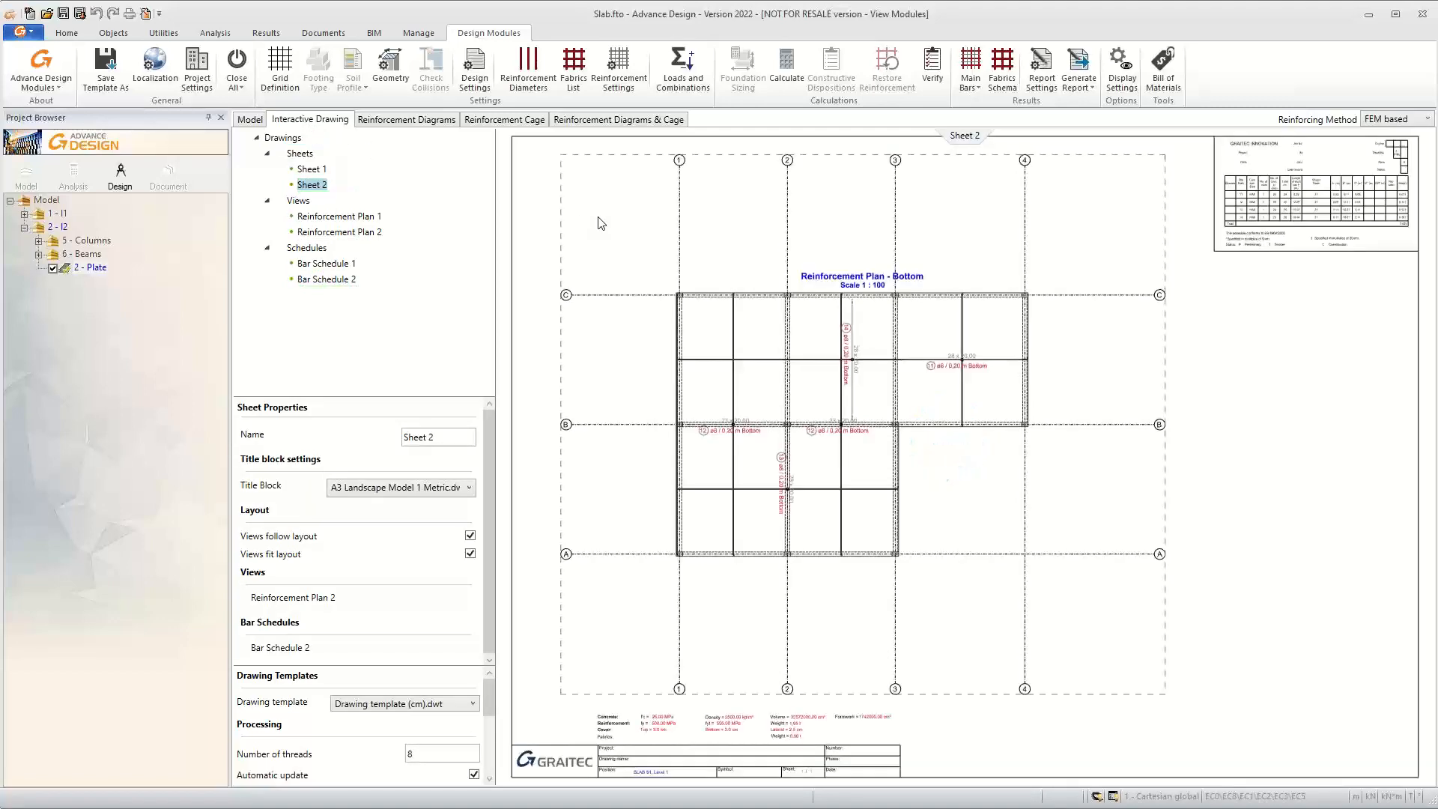
{"action": "scroll", "coordinate": [880, 264], "scroll_direction": "up", "scroll_amount": 4}
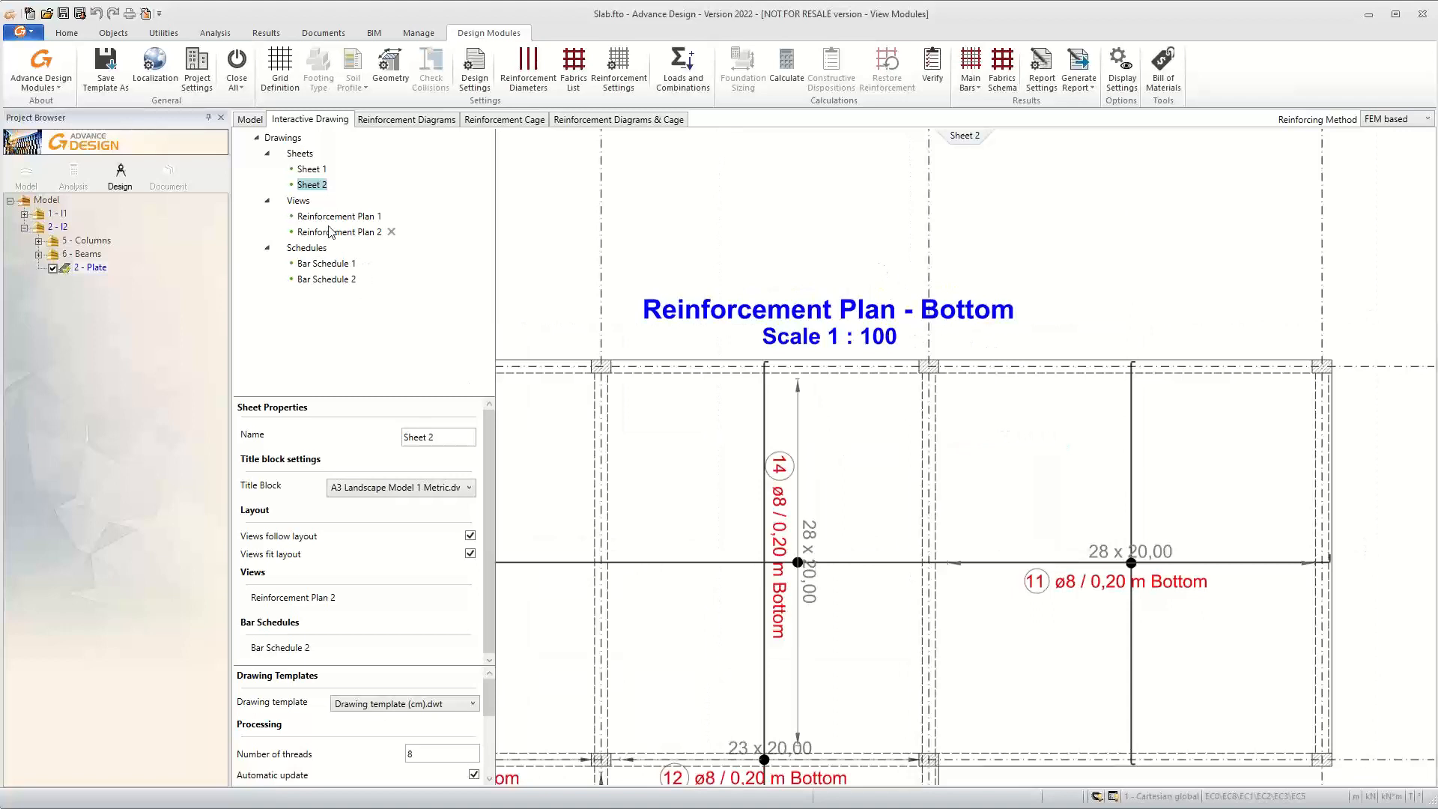
{"action": "left_click", "coordinate": [310, 169]}
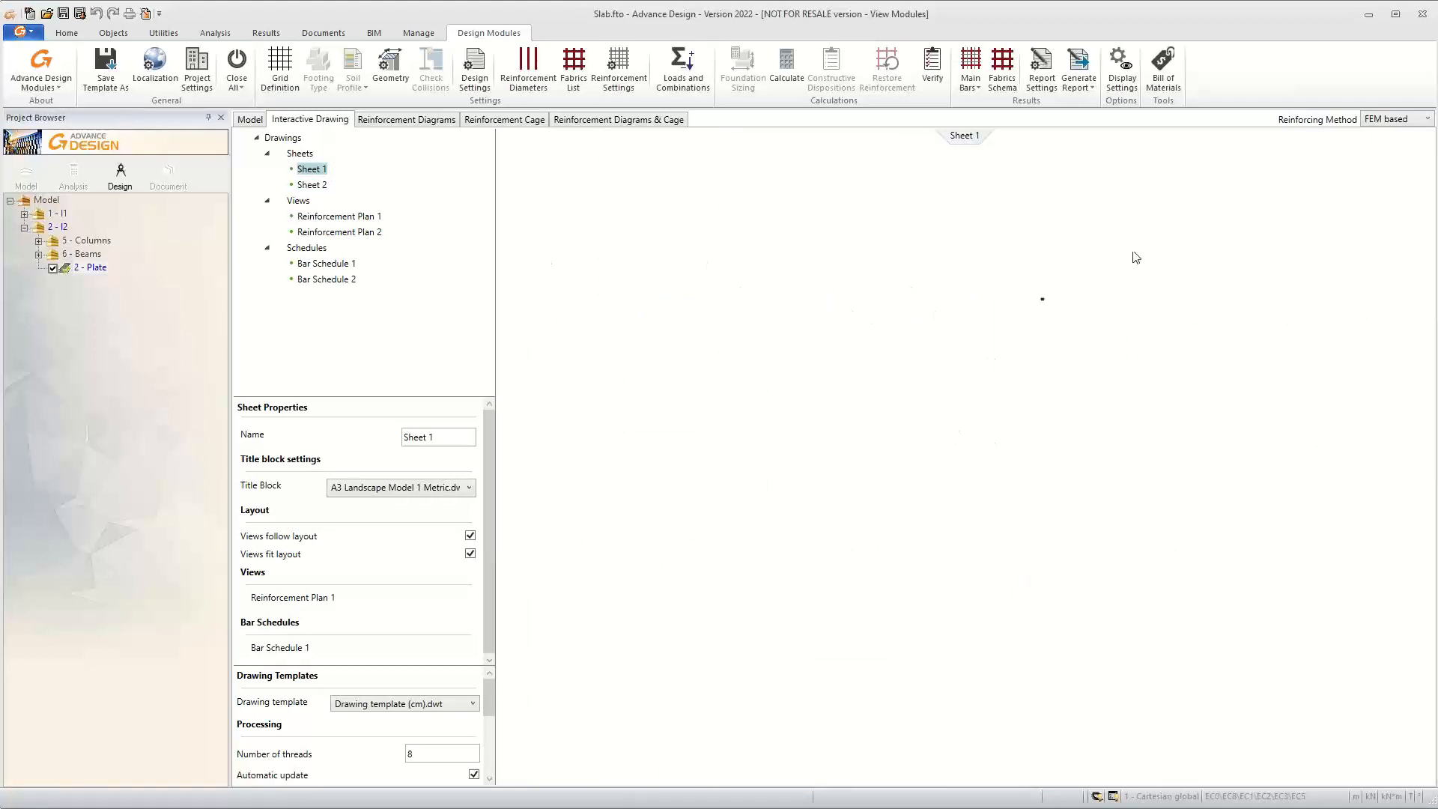
{"action": "scroll", "coordinate": [929, 358], "scroll_direction": "up", "scroll_amount": 6}
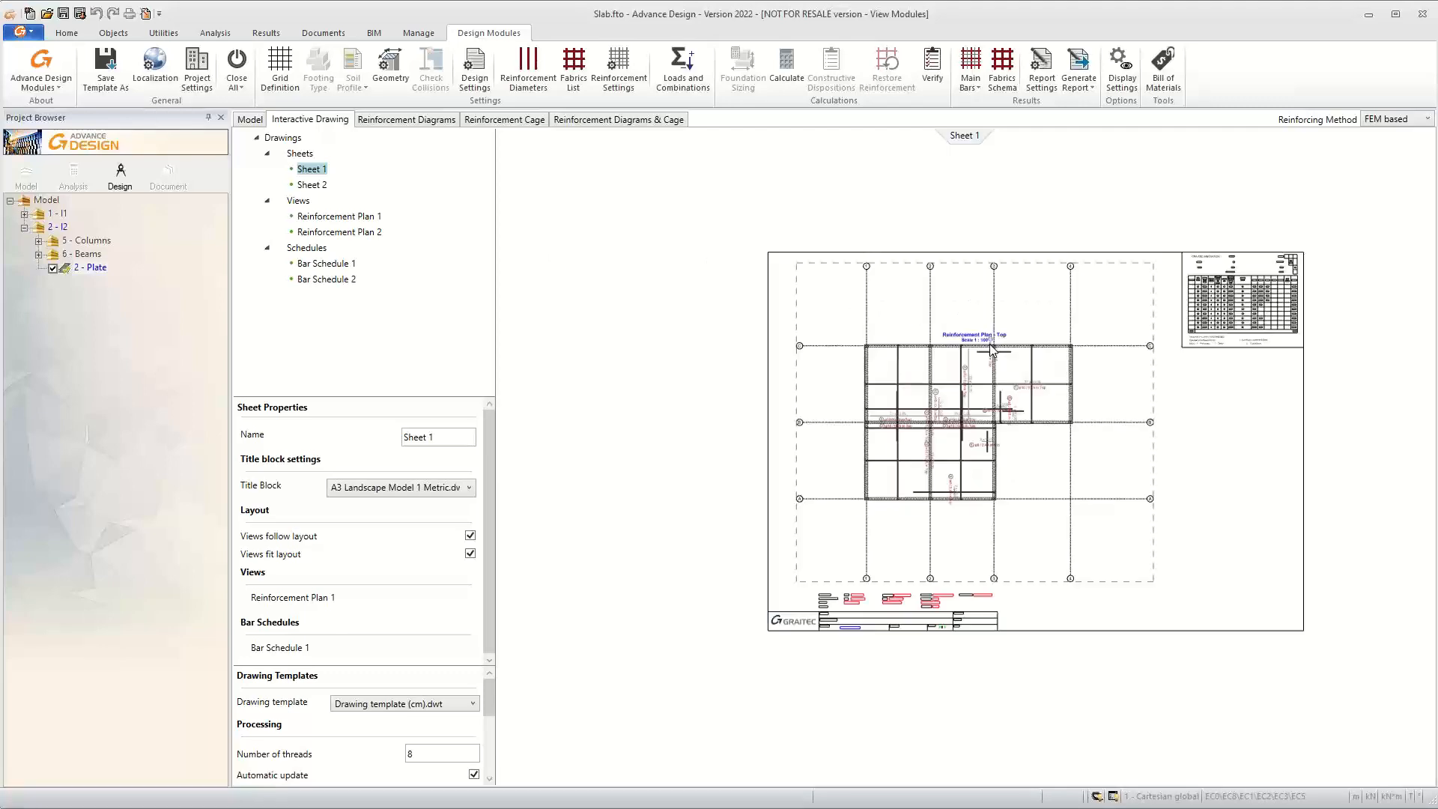
{"action": "scroll", "coordinate": [993, 332], "scroll_direction": "down", "scroll_amount": 4}
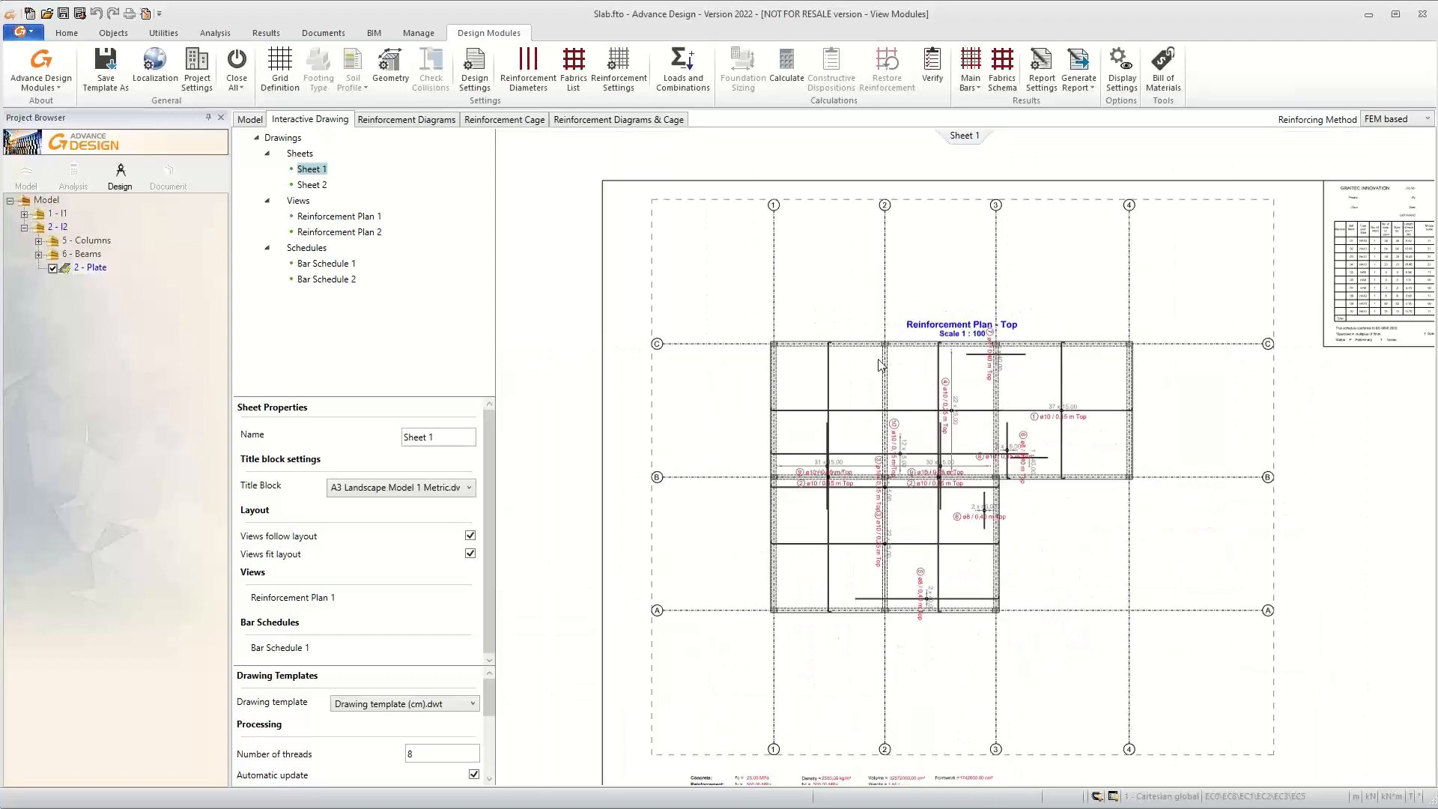
{"action": "scroll", "coordinate": [880, 365], "scroll_direction": "down", "scroll_amount": 2}
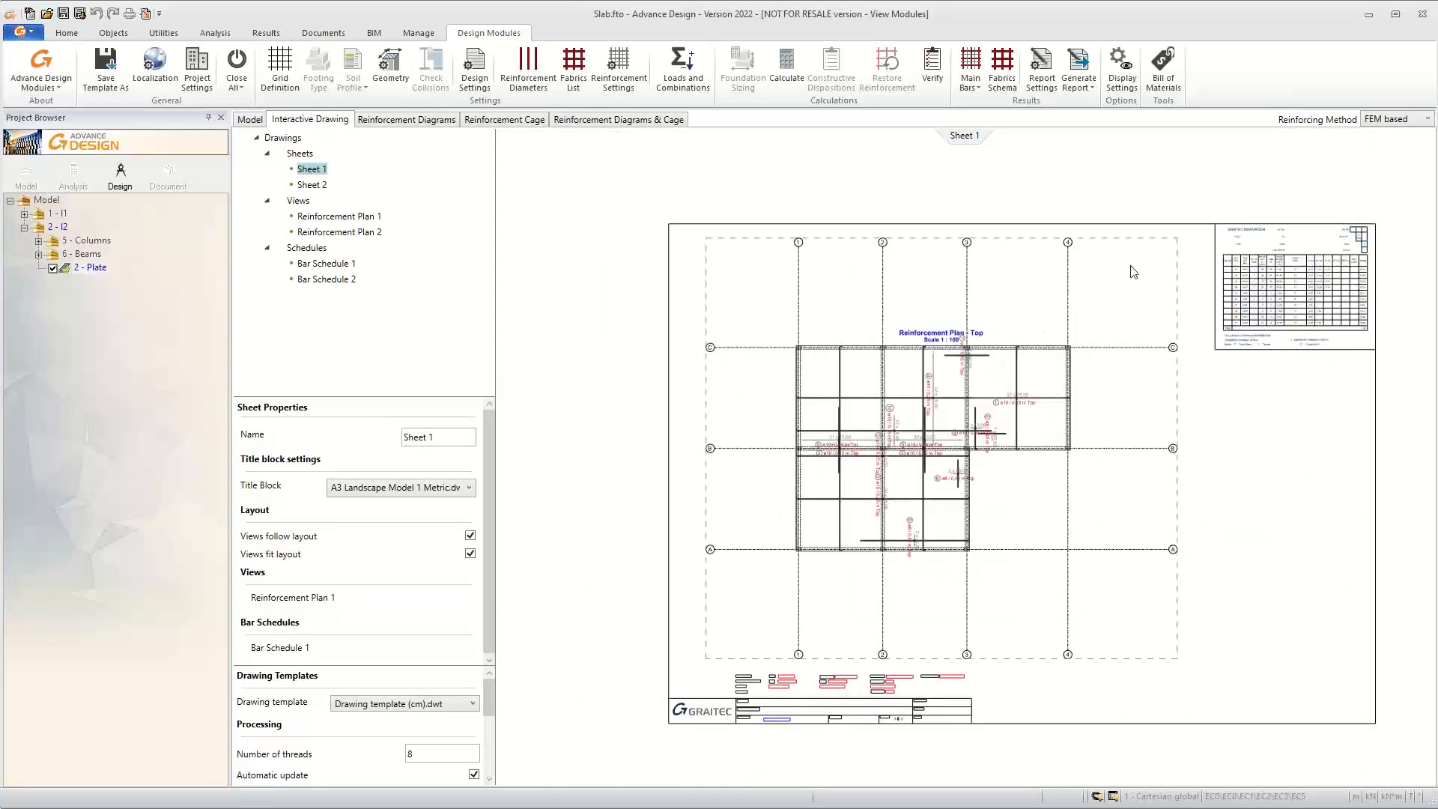
{"action": "scroll", "coordinate": [1399, 298], "scroll_direction": "up", "scroll_amount": 5}
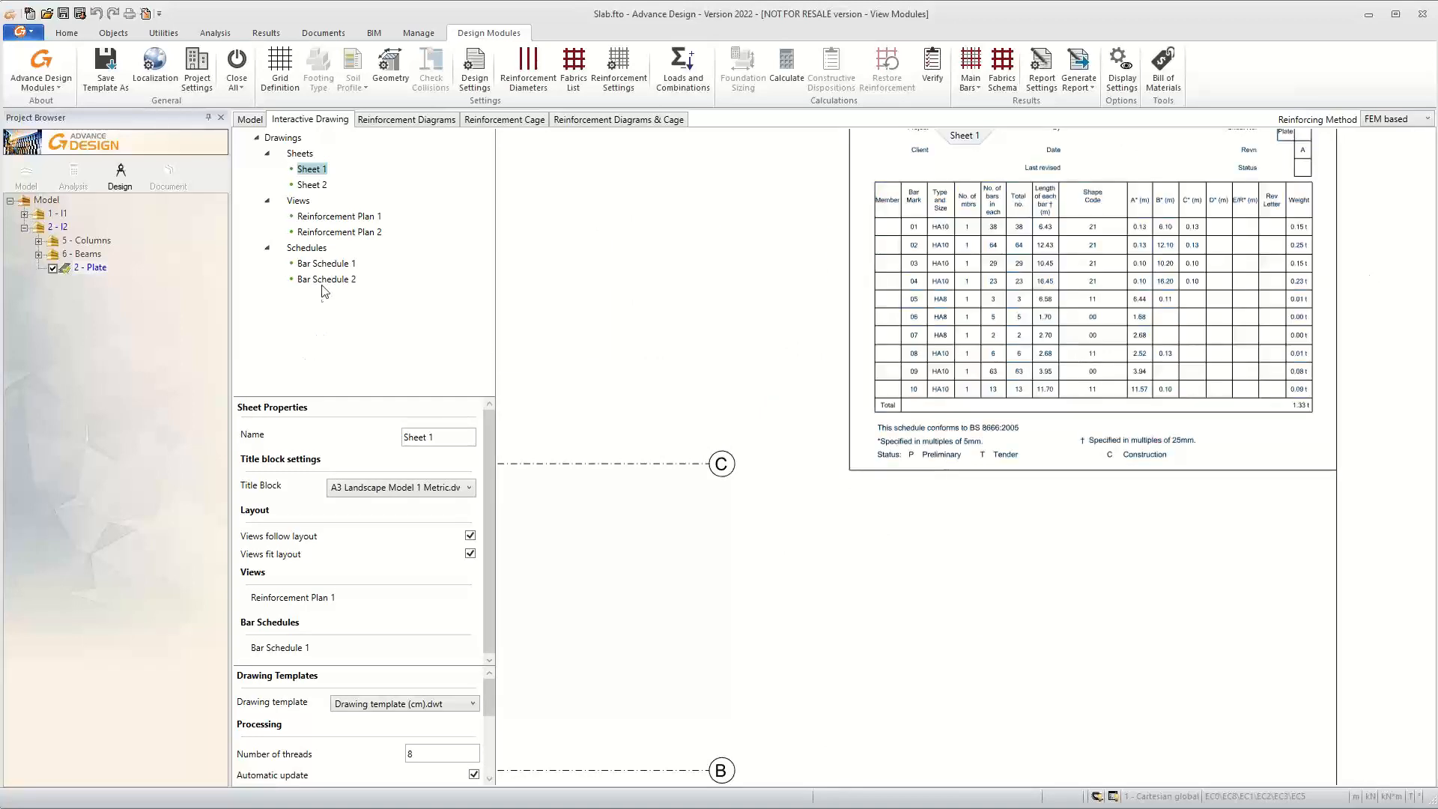
Change Bar Schedule 1 to the 08 - Detailed (PL).rdlx template with Shape and Dimensions and check the resulting table
{"action": "mouse_move", "coordinate": [325, 283]}
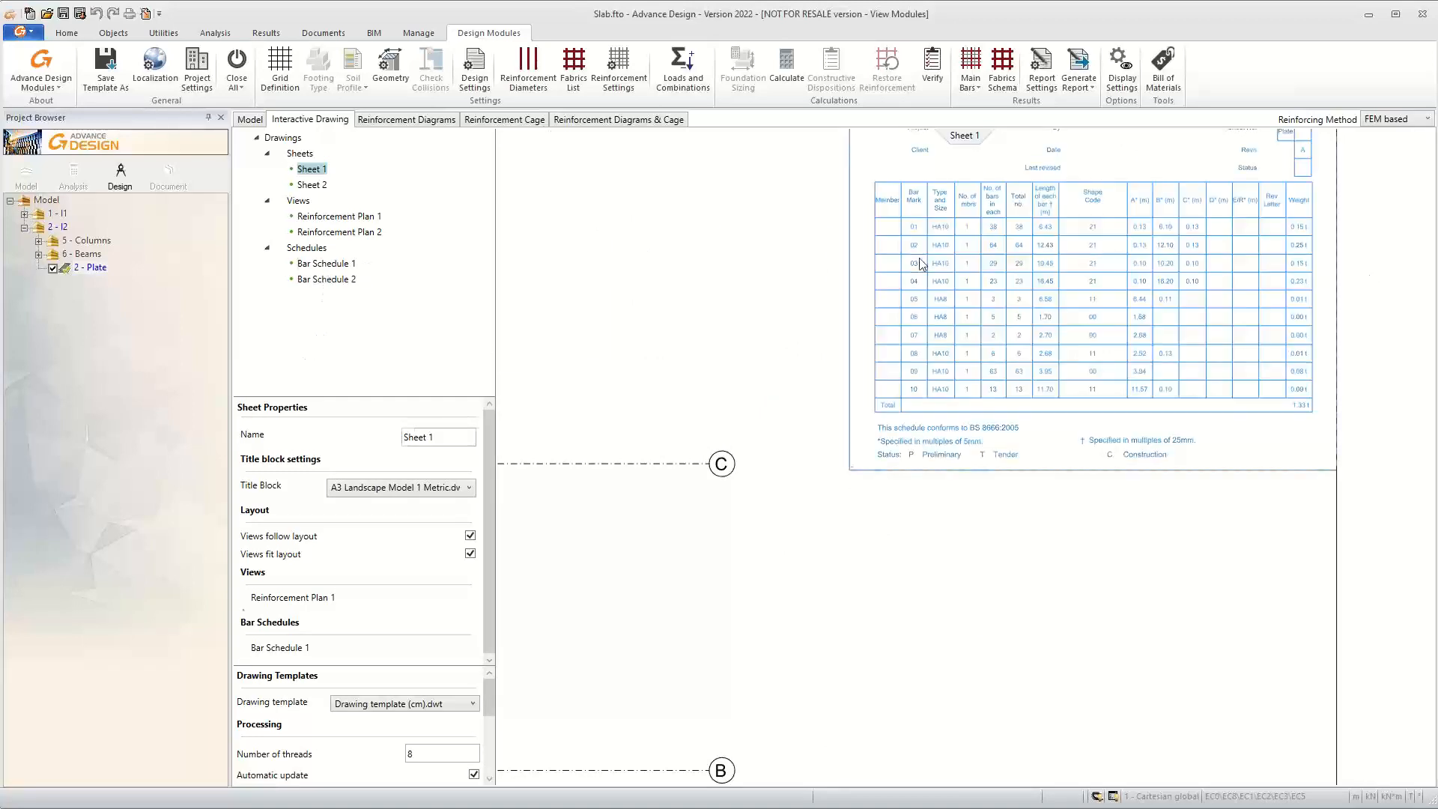
{"action": "left_click", "coordinate": [326, 263]}
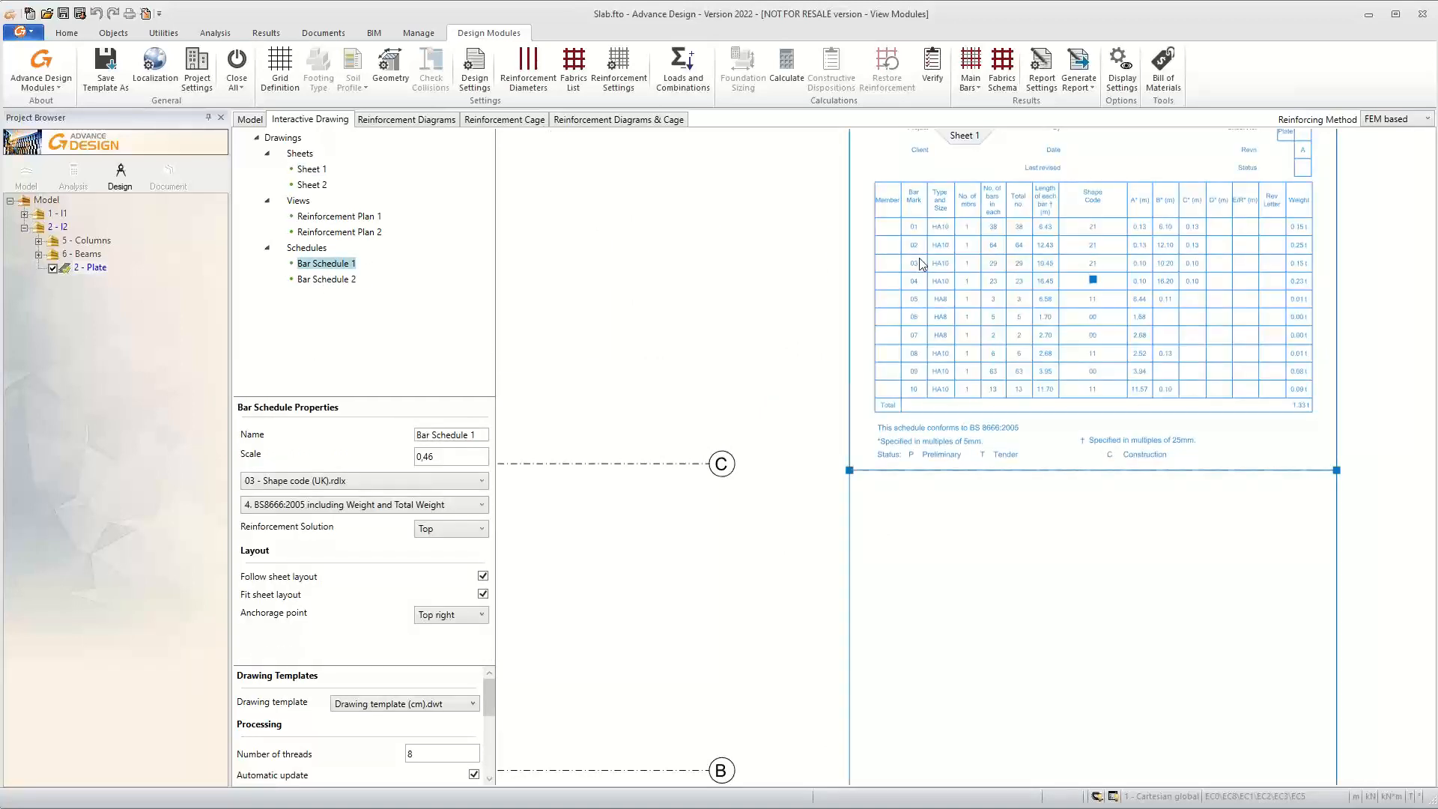
{"action": "left_click", "coordinate": [335, 481]}
{"action": "left_click", "coordinate": [343, 604]}
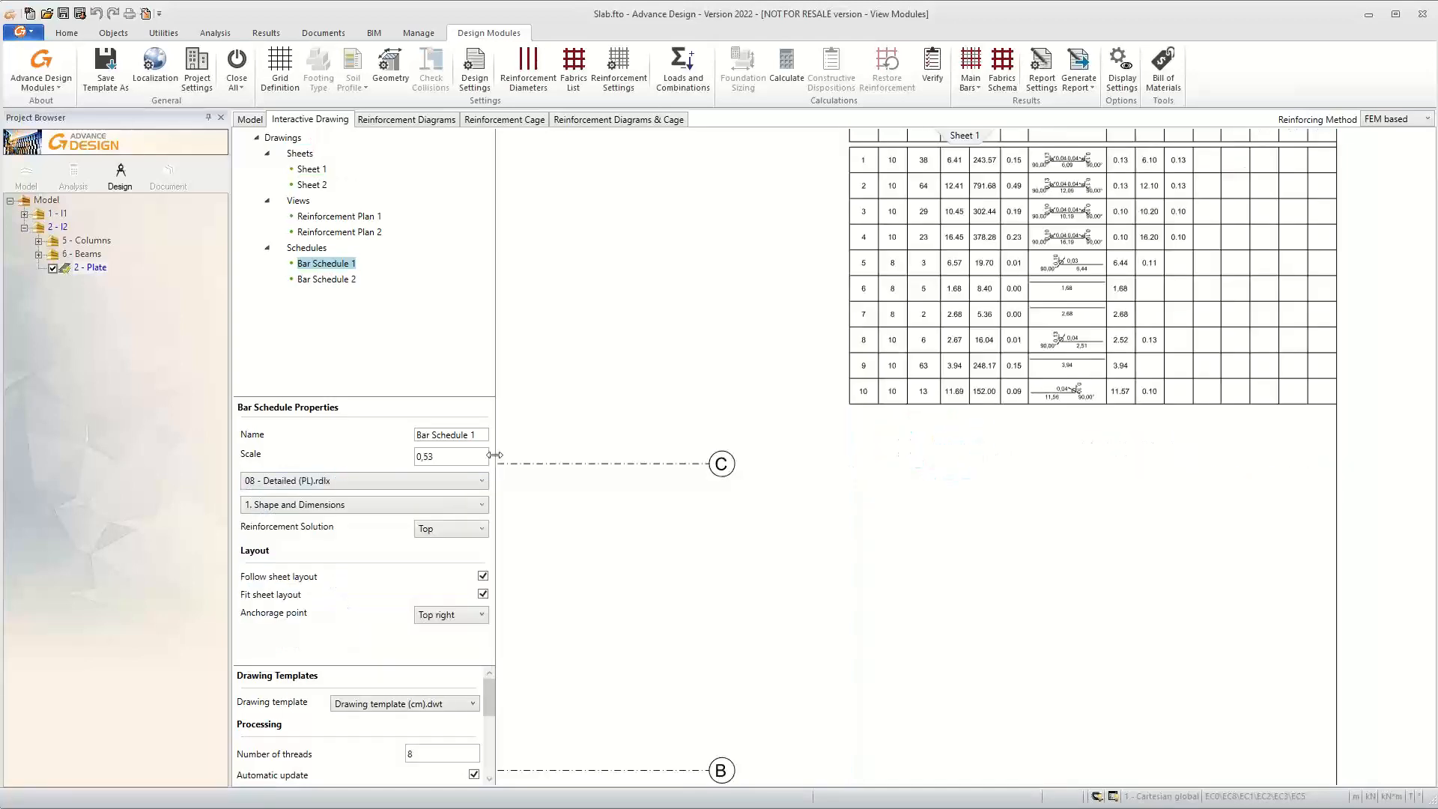
{"action": "scroll", "coordinate": [1181, 240], "scroll_direction": "up", "scroll_amount": 3}
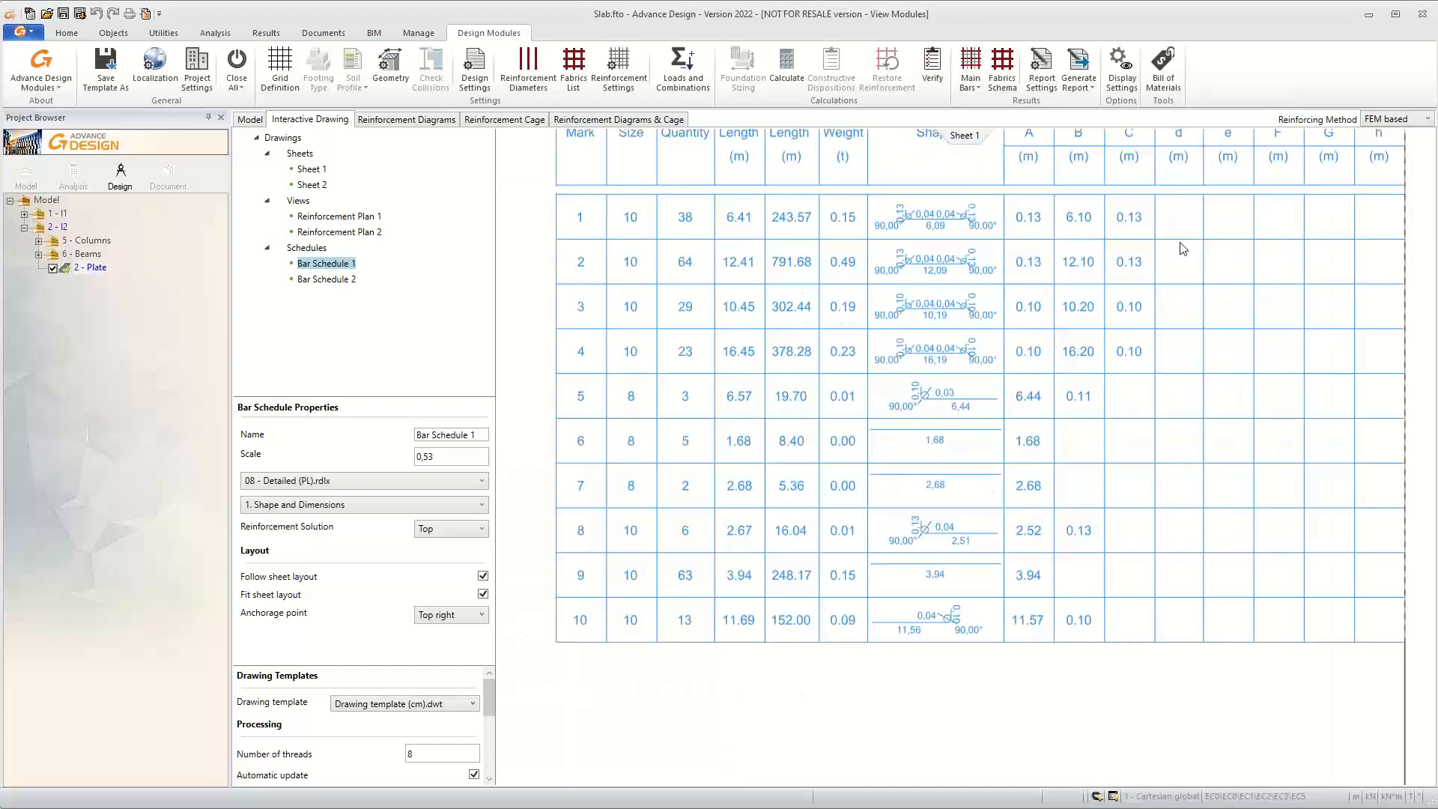
{"action": "scroll", "coordinate": [1075, 383], "scroll_direction": "down", "scroll_amount": 5}
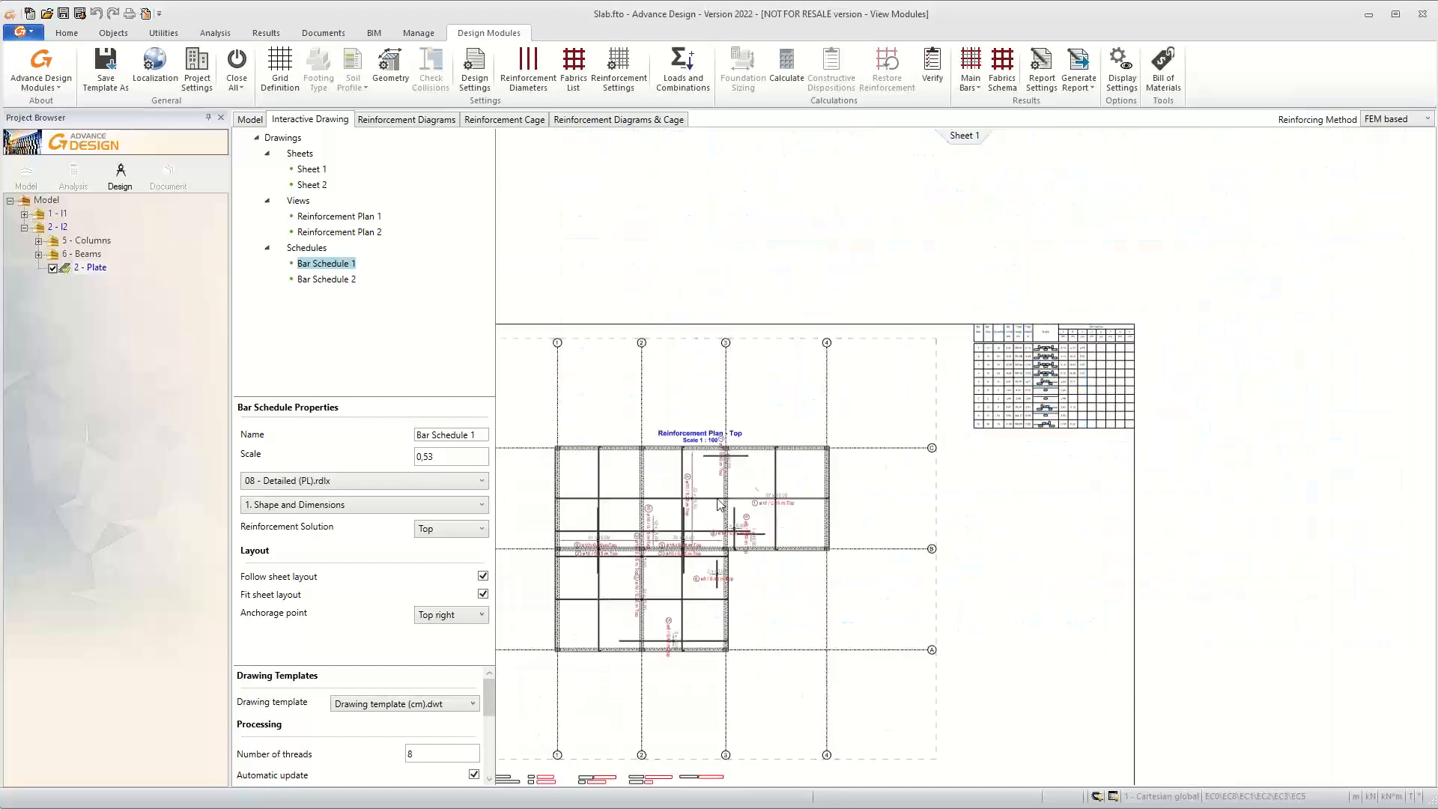
Set the scale of the Reinforcement Plan 1 view on Sheet 1 to 1 : 50
{"action": "scroll", "coordinate": [635, 541], "scroll_direction": "up", "scroll_amount": 4}
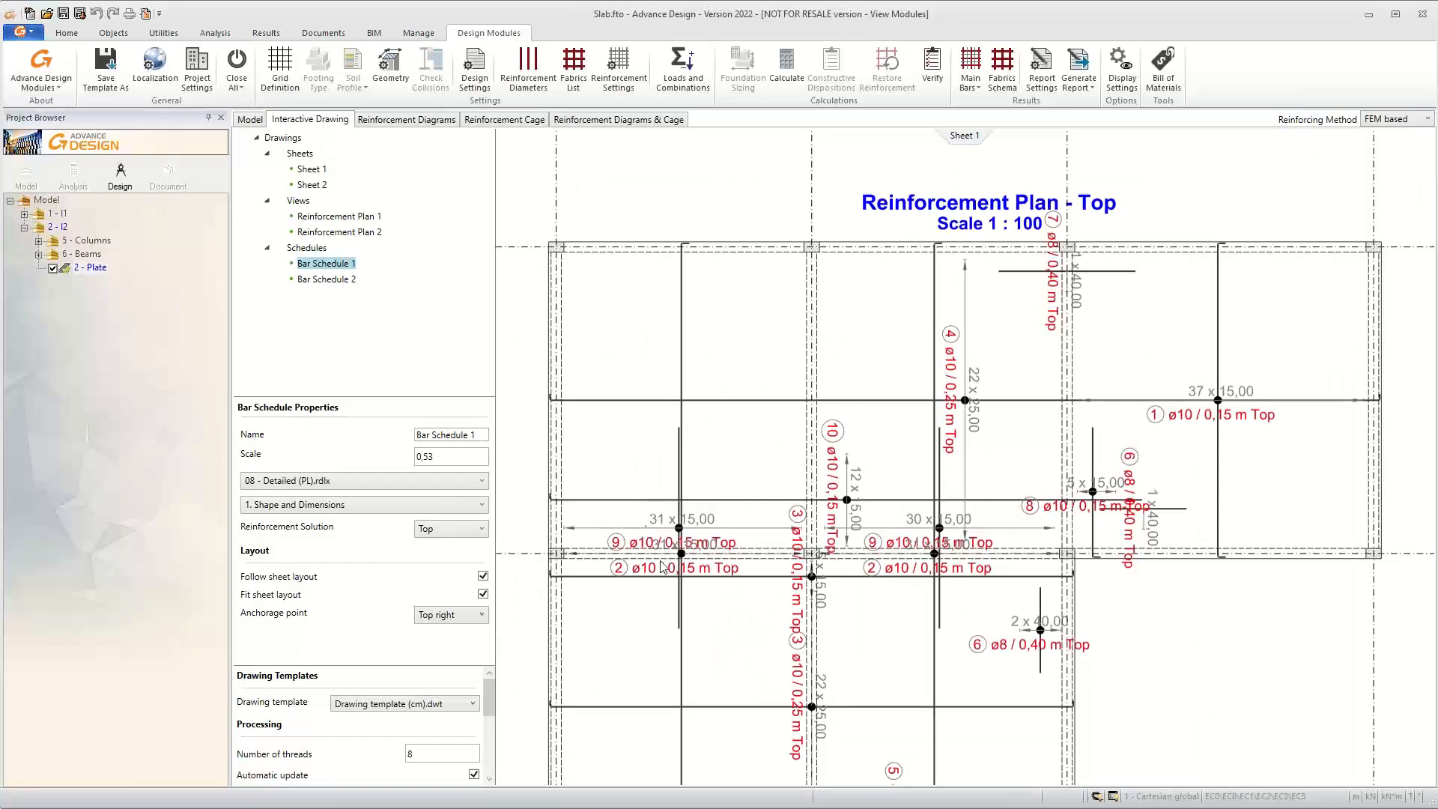
{"action": "scroll", "coordinate": [614, 633], "scroll_direction": "up", "scroll_amount": 3}
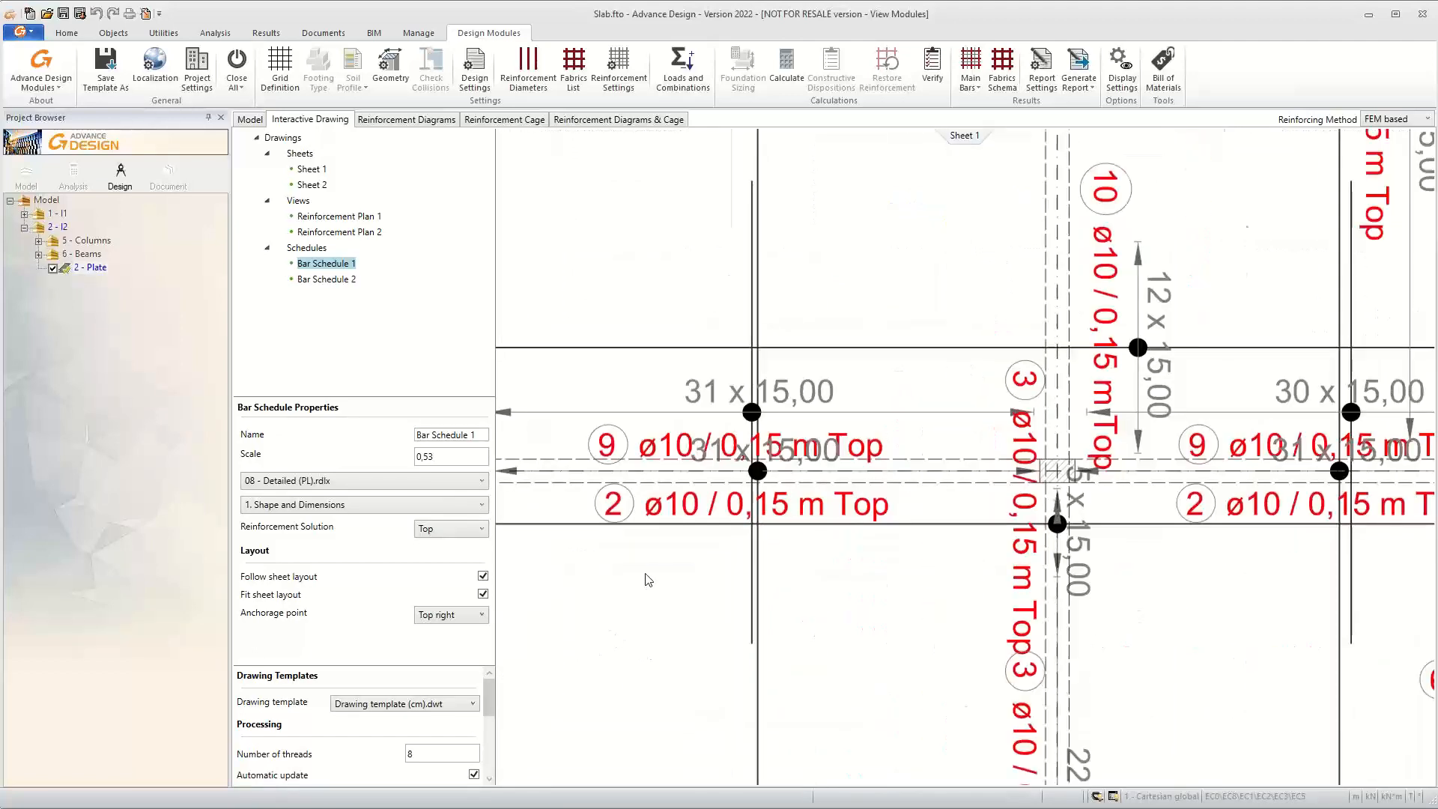
{"action": "left_click", "coordinate": [764, 483]}
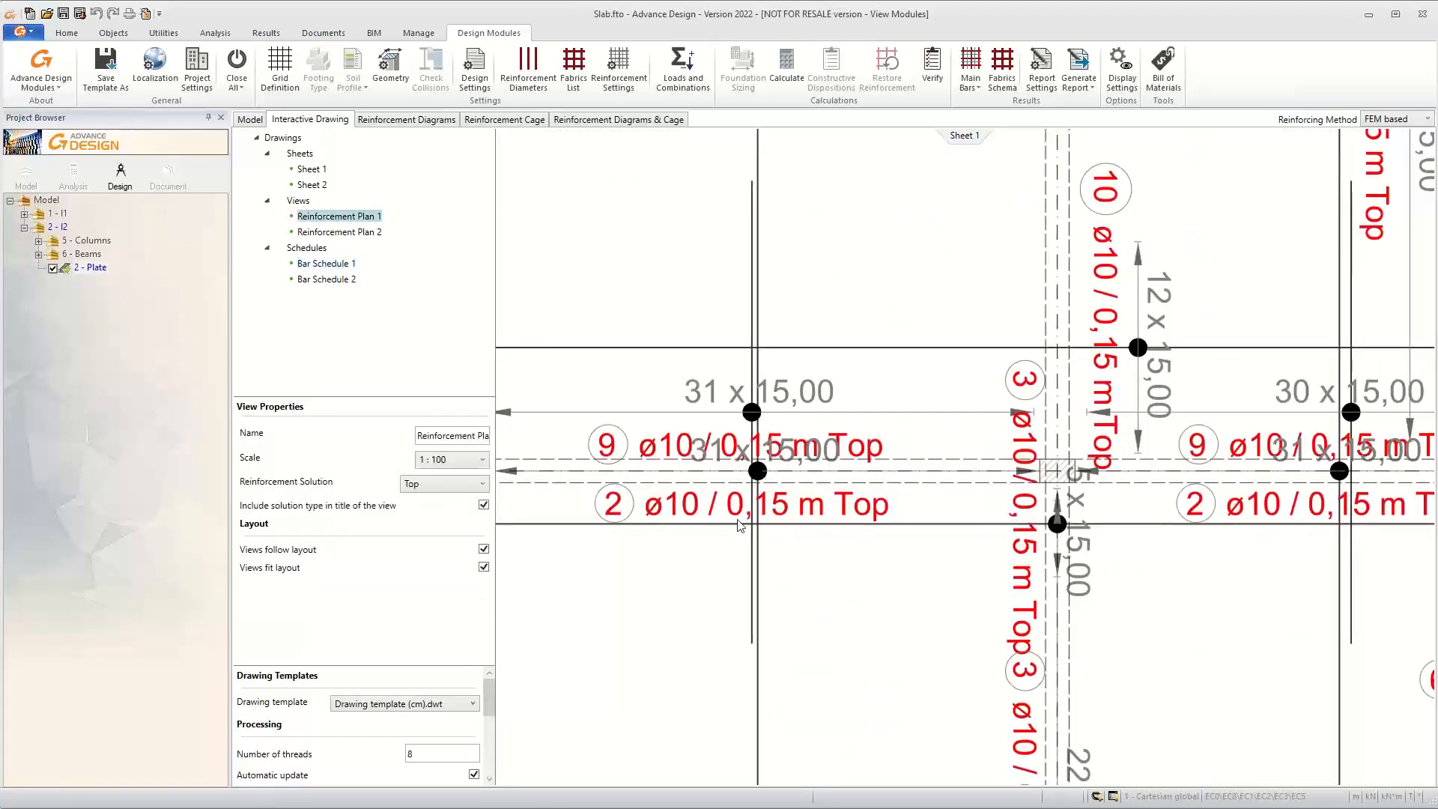
{"action": "scroll", "coordinate": [759, 513], "scroll_direction": "down", "scroll_amount": 1}
{"action": "left_click", "coordinate": [453, 459]}
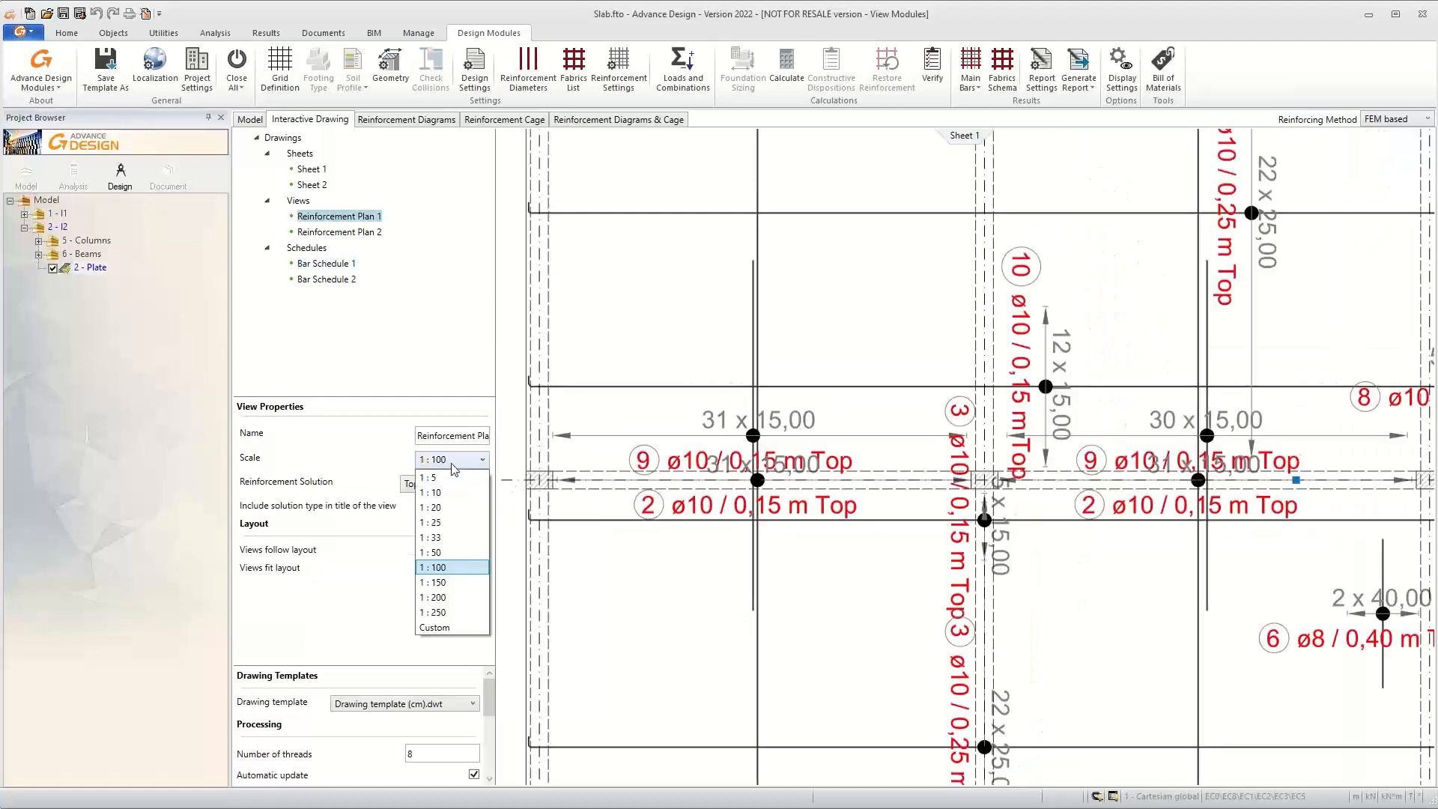
{"action": "left_click", "coordinate": [448, 551]}
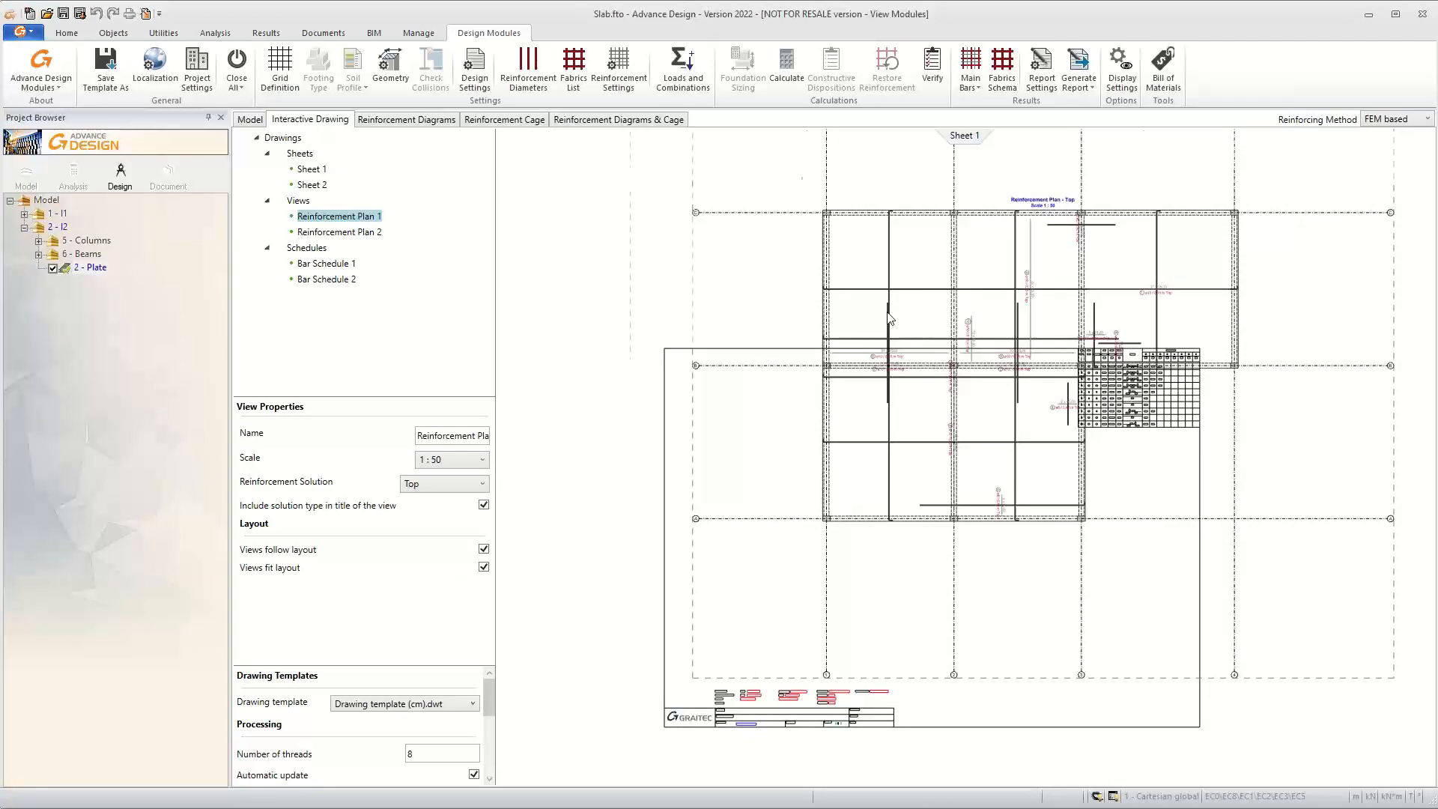
Move the enlarged Reinforcement Plan 1 view up and to the left, clear of the sheet's bar schedule
{"action": "scroll", "coordinate": [911, 349], "scroll_direction": "up", "scroll_amount": 4}
{"action": "left_click", "coordinate": [923, 496]}
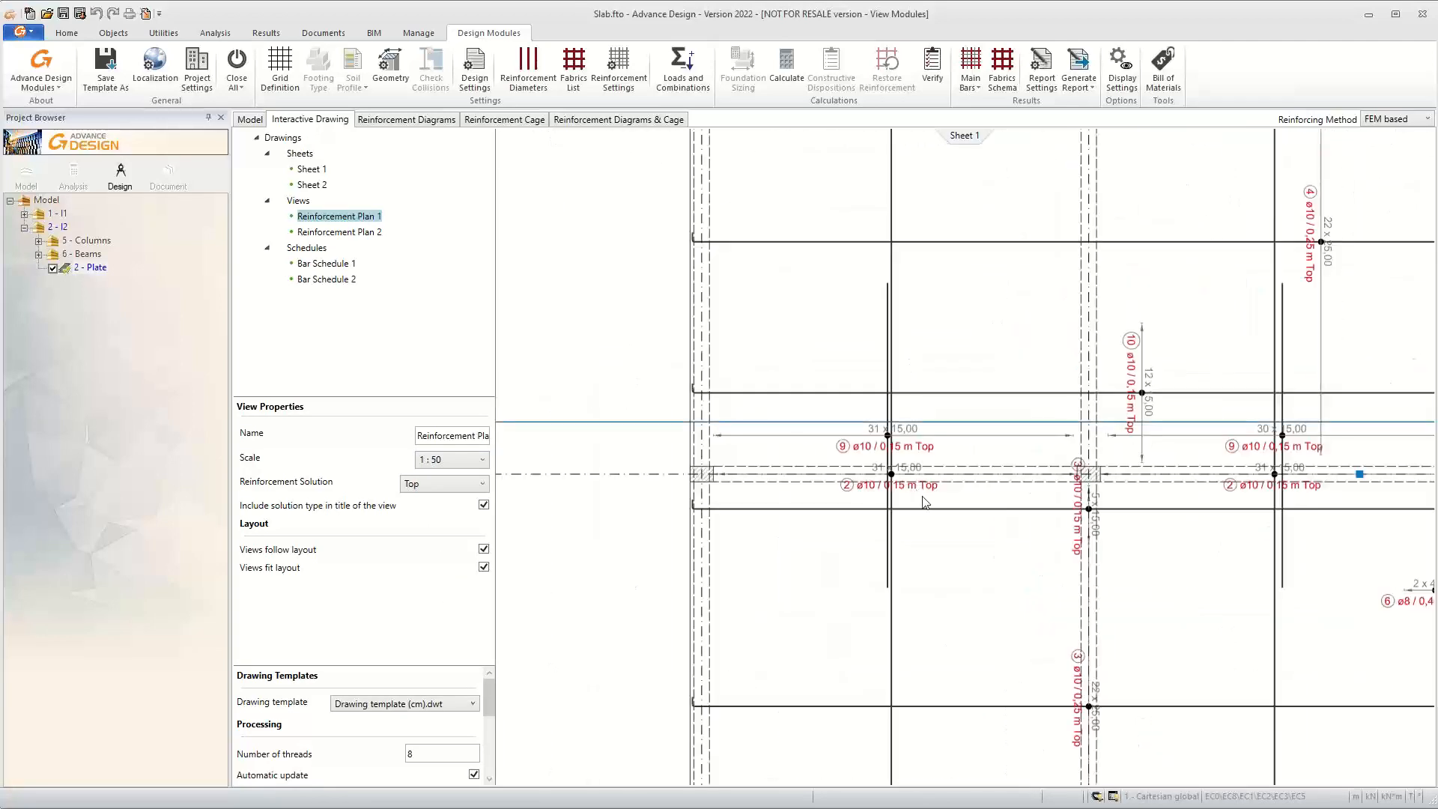
{"action": "scroll", "coordinate": [1151, 505], "scroll_direction": "down", "scroll_amount": 5}
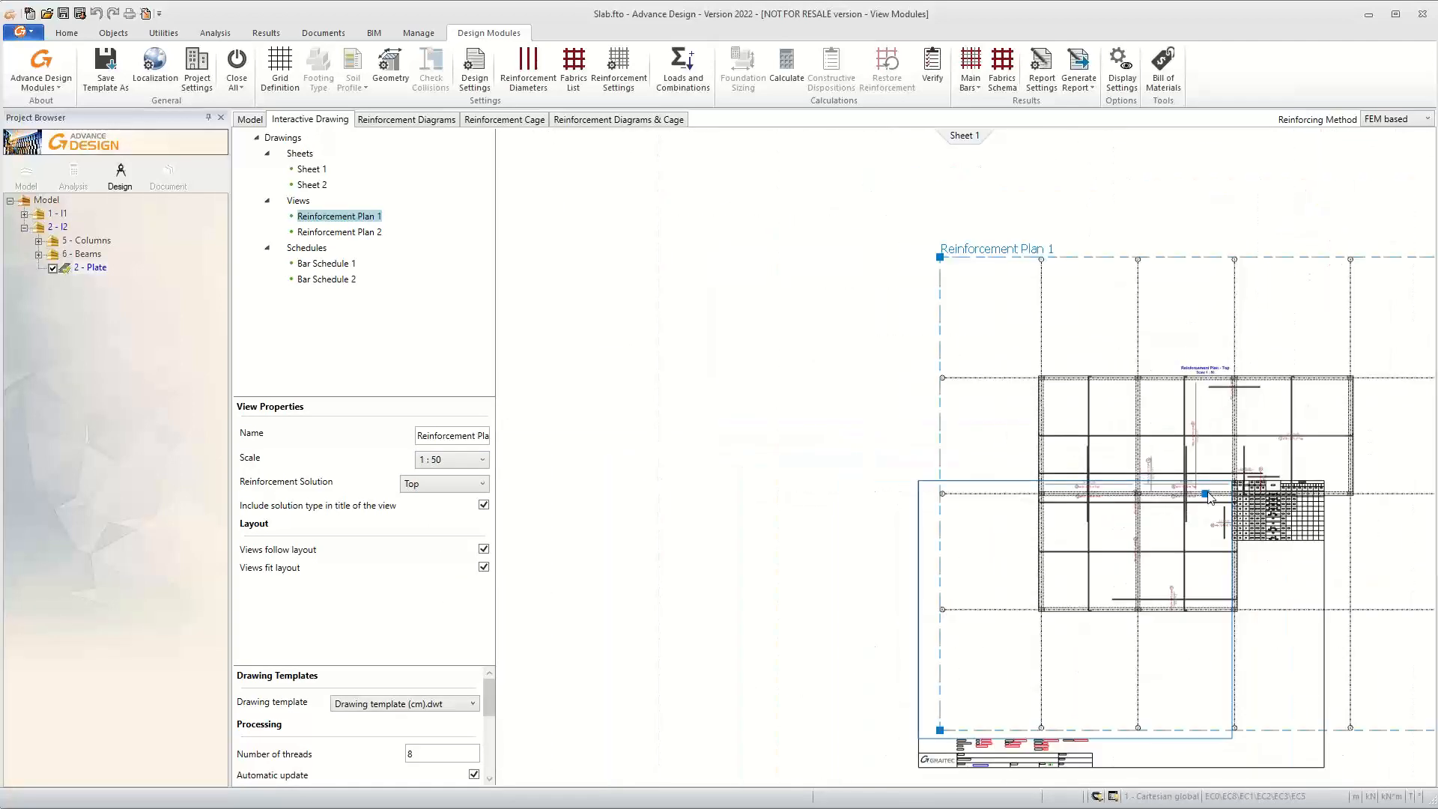
{"action": "left_click_drag", "start_coordinate": [1211, 497], "coordinate": [774, 361]}
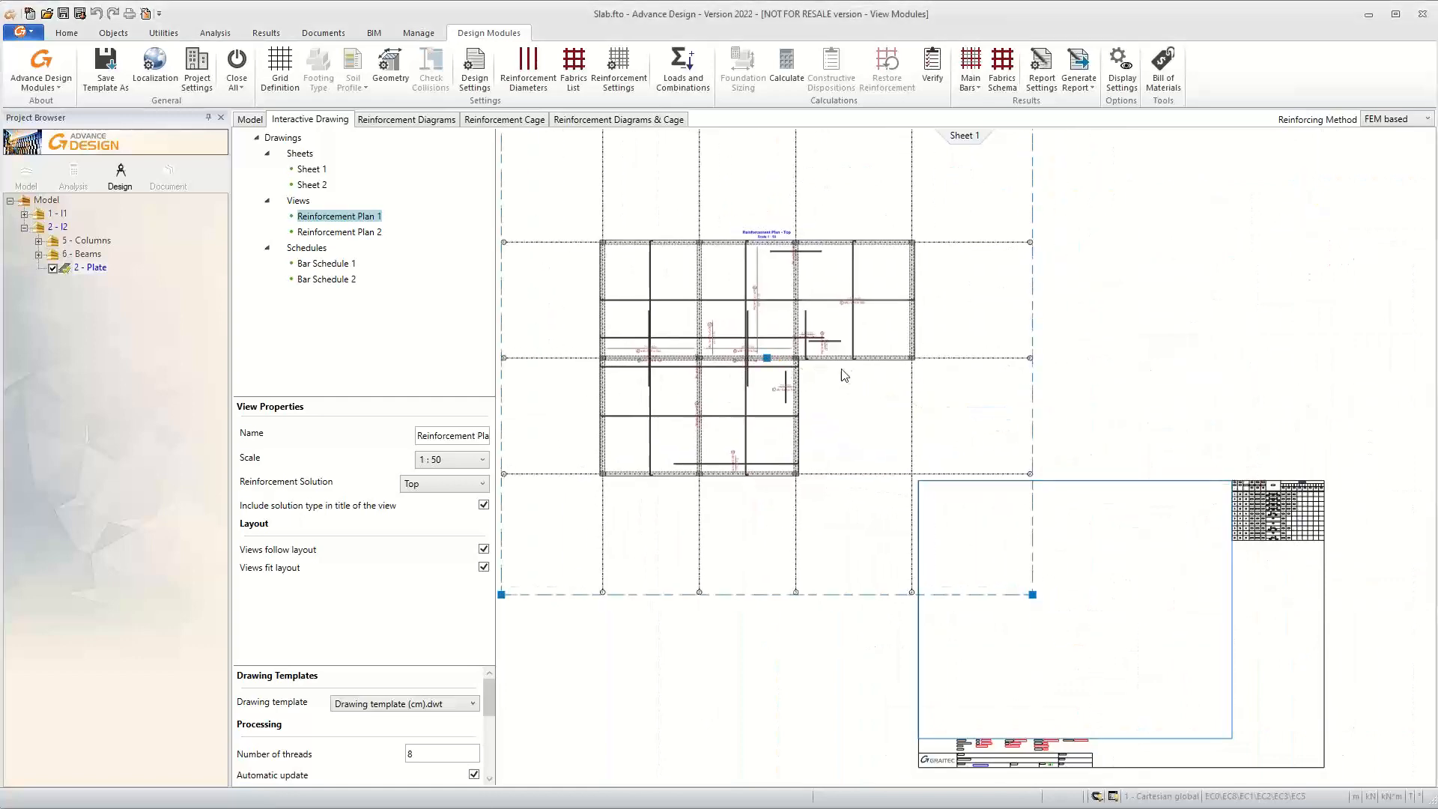
Open Reinforcement Plan 1 on its own and move the left bay's mark 2 bar distribution annotation below the axis B beam
{"action": "double_click", "coordinate": [656, 349]}
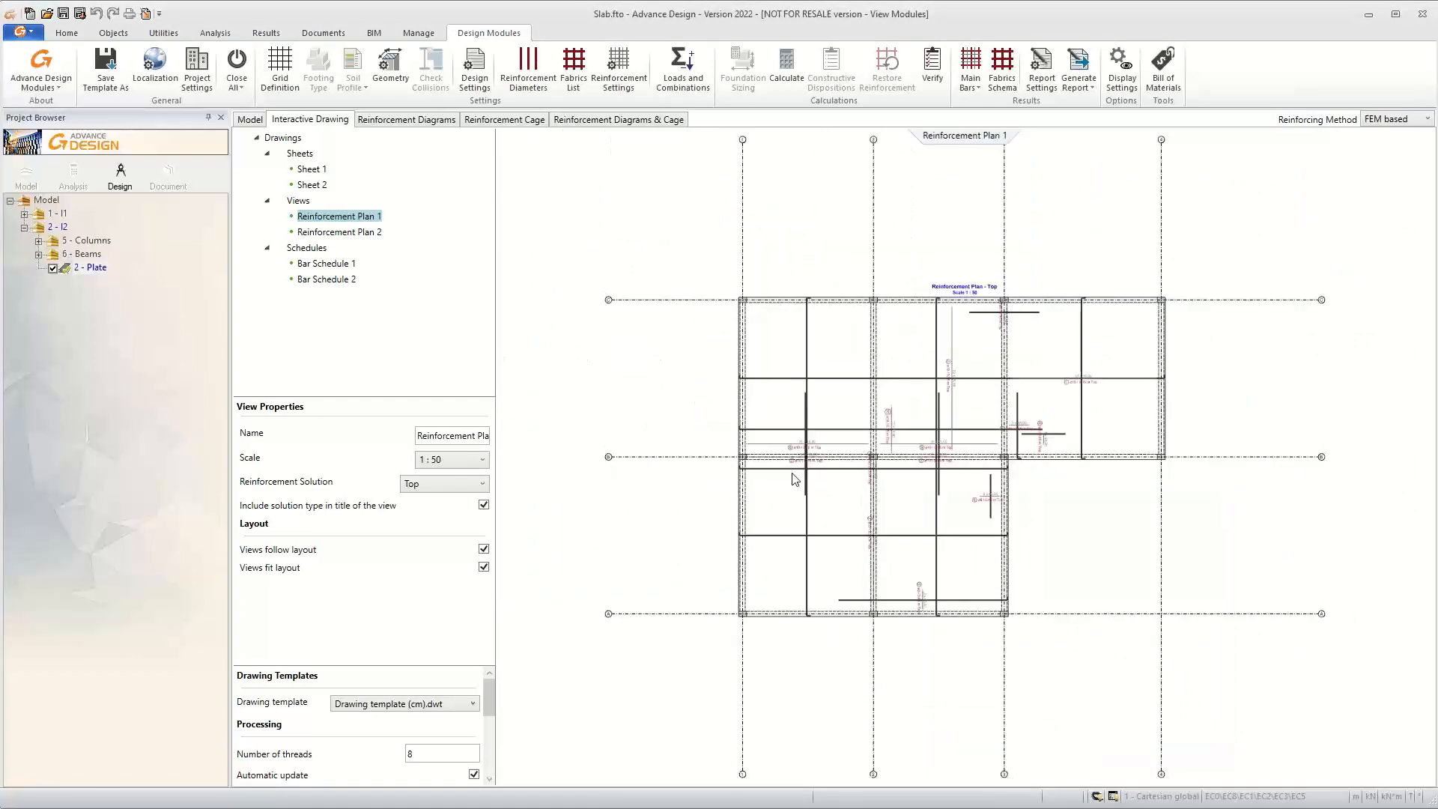
{"action": "scroll", "coordinate": [793, 464], "scroll_direction": "up", "scroll_amount": 5}
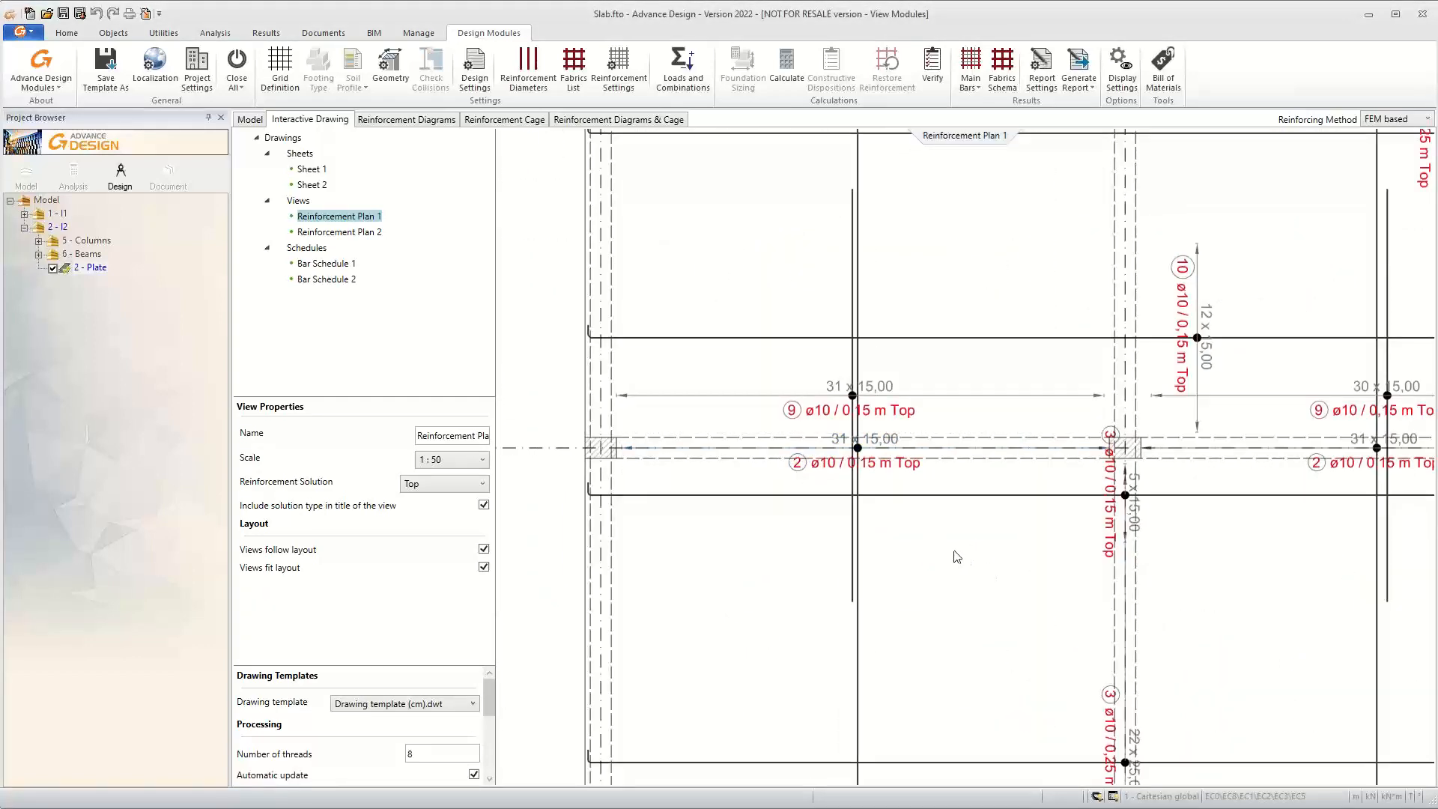
{"action": "scroll", "coordinate": [947, 553], "scroll_direction": "up", "scroll_amount": 4}
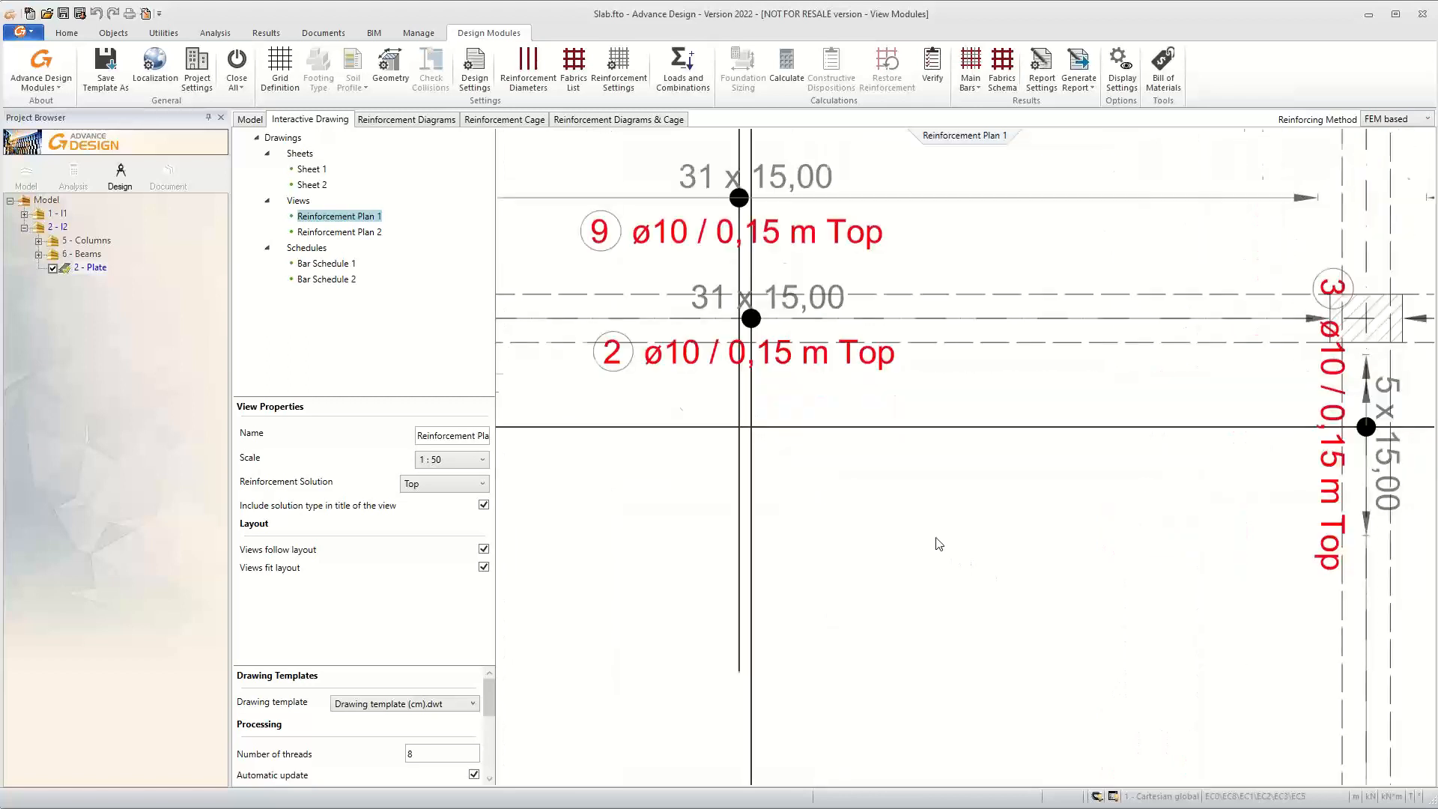
{"action": "left_click", "coordinate": [750, 325]}
{"action": "left_click", "coordinate": [769, 328]}
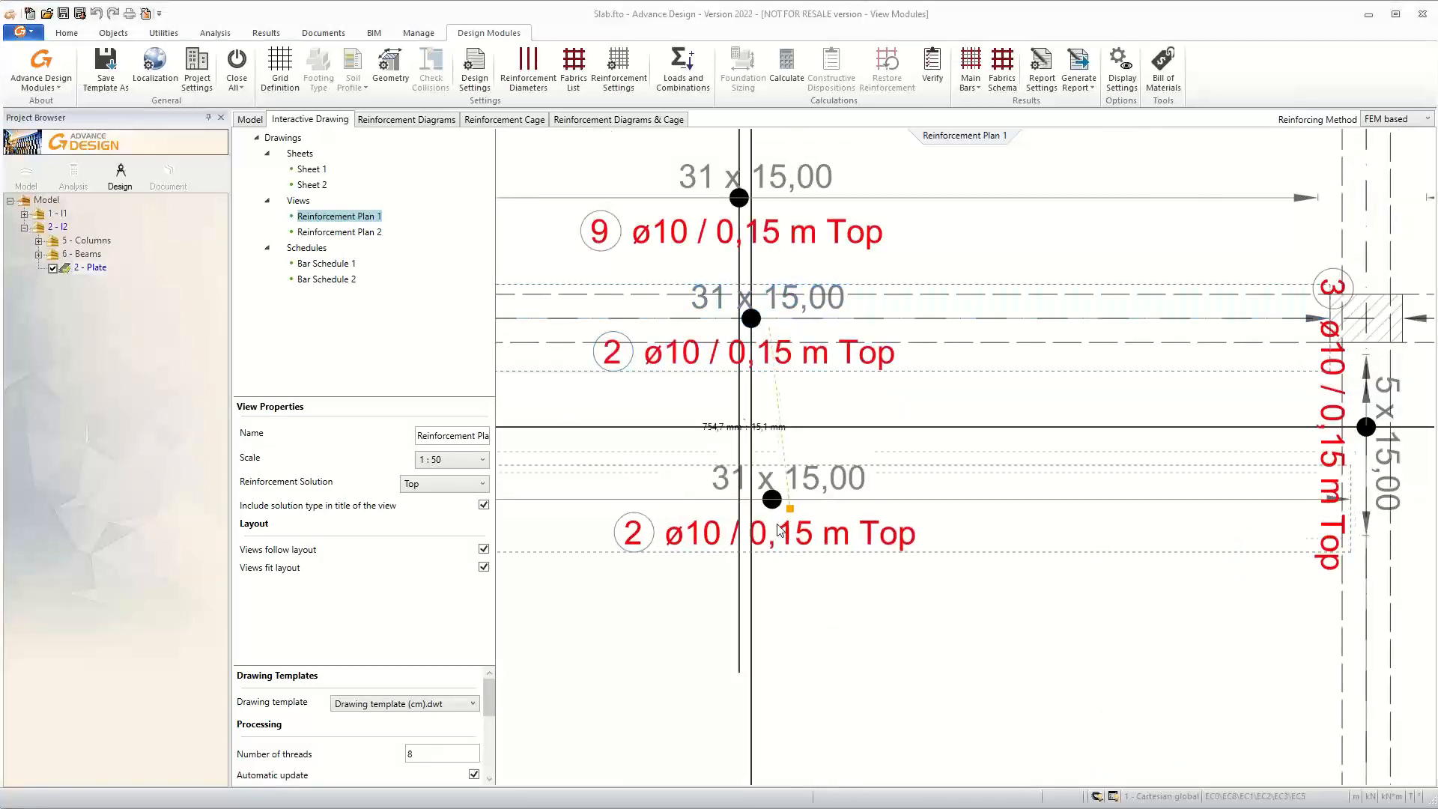
{"action": "left_click", "coordinate": [779, 531]}
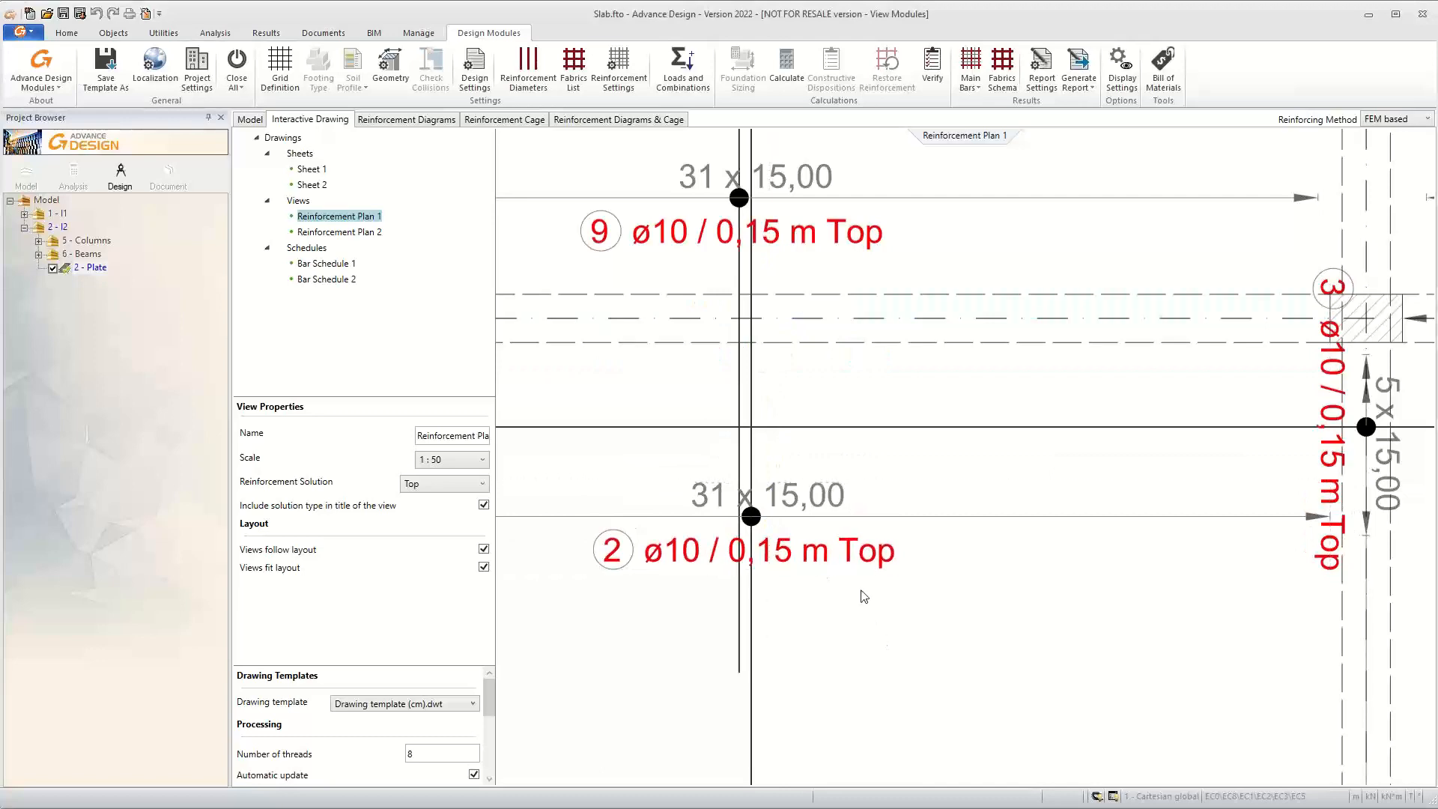
Open Sheet 2 and examine the file formats offered for saving the Reinforcement Plan 2 view, leaving without saving
{"action": "scroll", "coordinate": [863, 587], "scroll_direction": "down", "scroll_amount": 3}
{"action": "scroll", "coordinate": [863, 587], "scroll_direction": "down", "scroll_amount": 1}
{"action": "scroll", "coordinate": [937, 358], "scroll_direction": "down", "scroll_amount": 3}
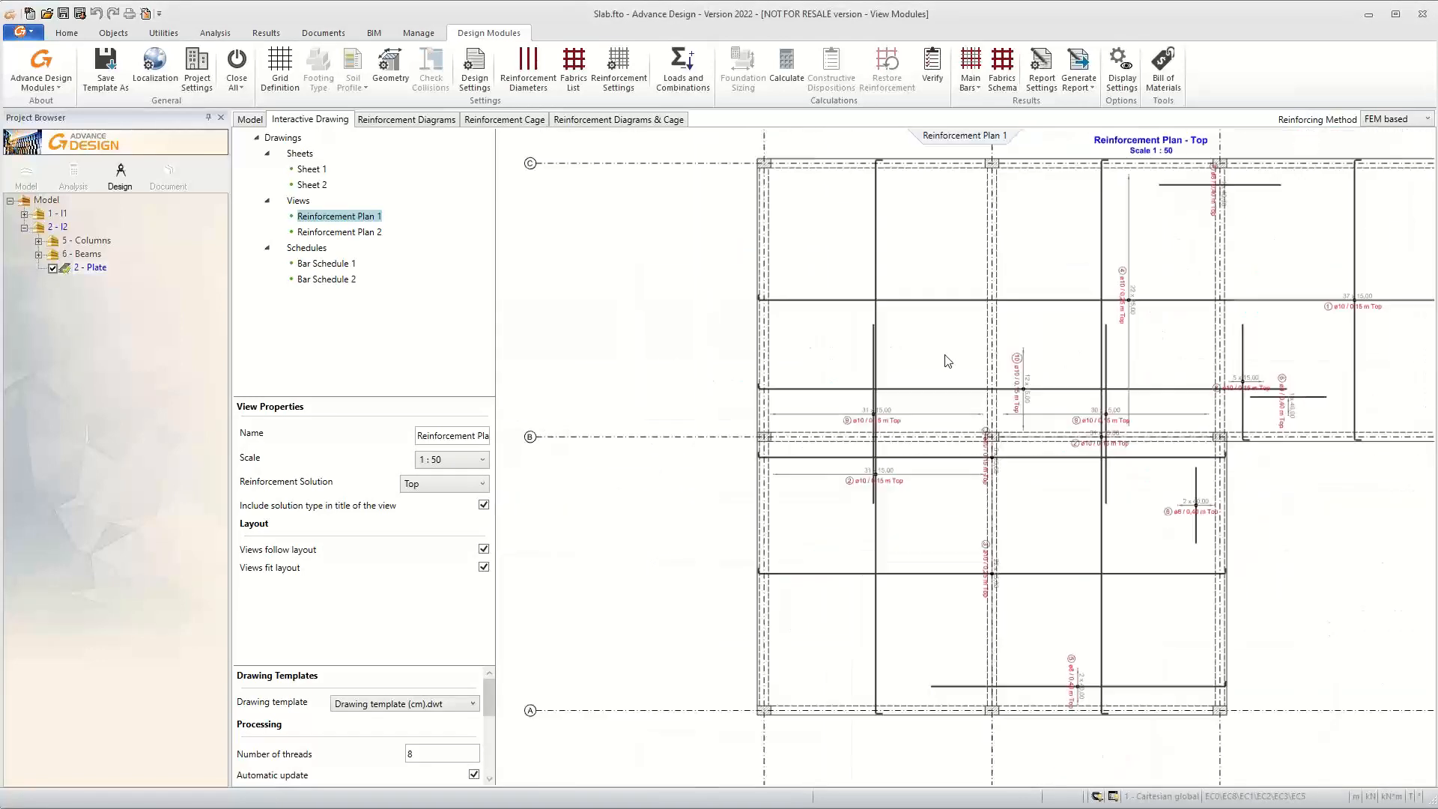
{"action": "left_click", "coordinate": [301, 155]}
{"action": "left_click", "coordinate": [307, 184]}
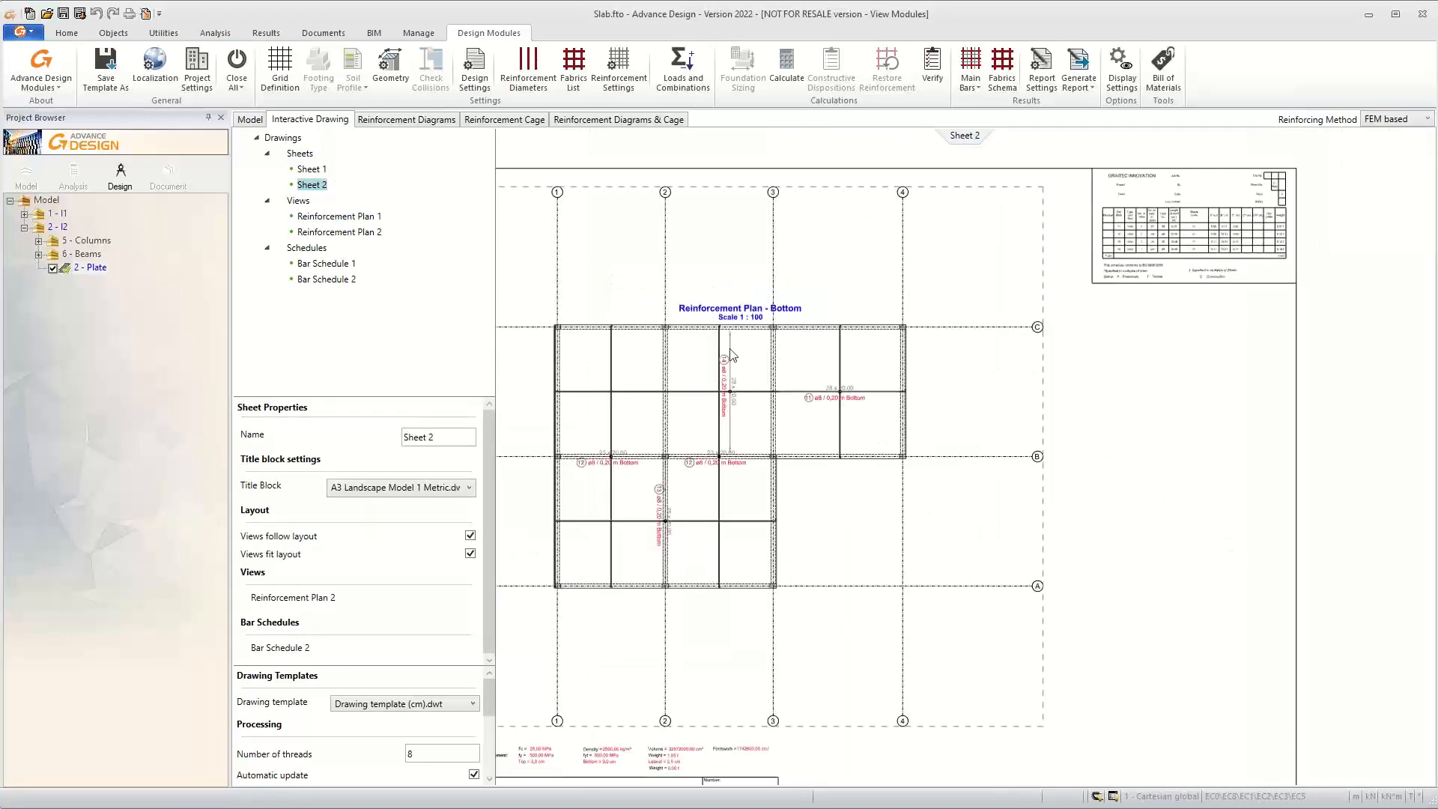
{"action": "right_click", "coordinate": [604, 299]}
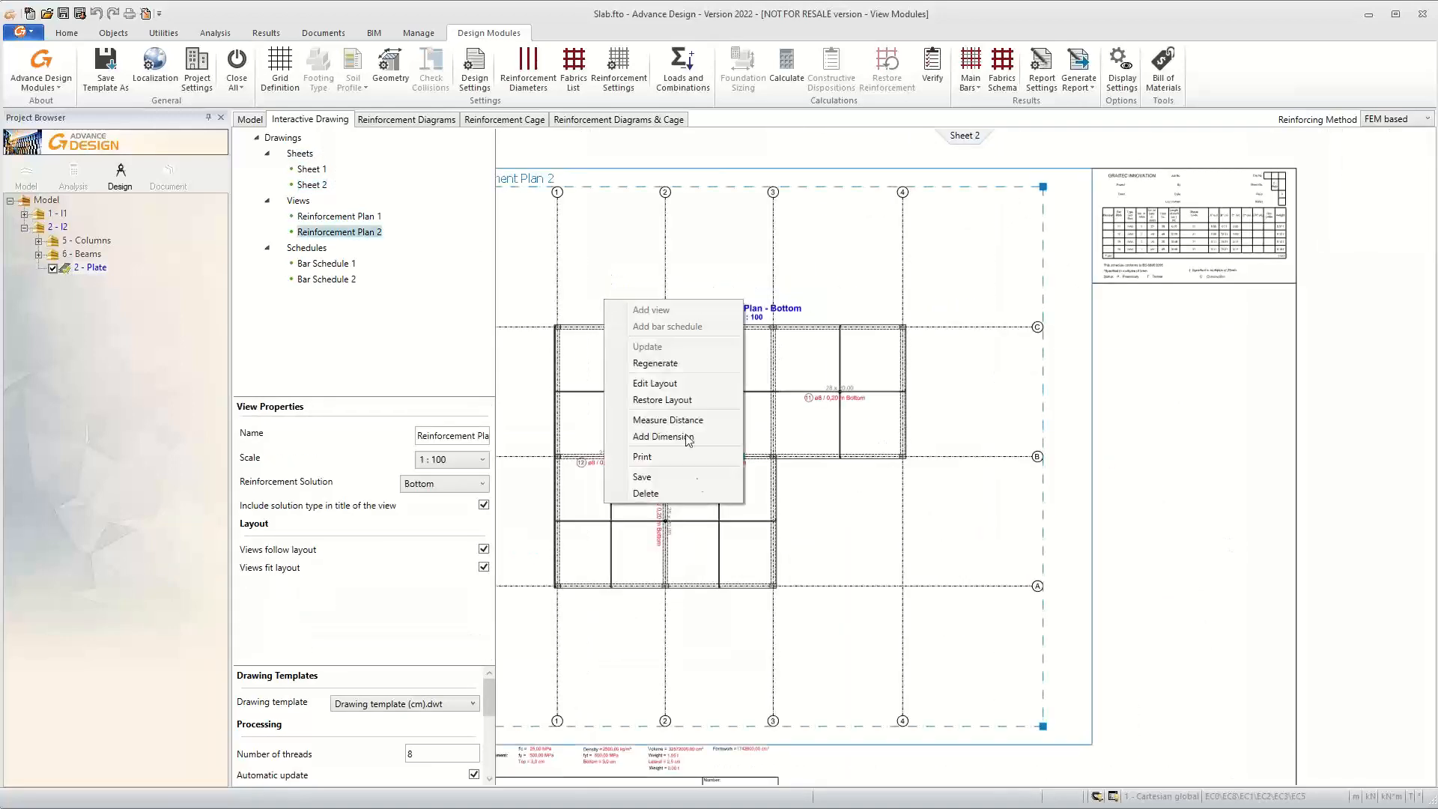
{"action": "left_click", "coordinate": [690, 480]}
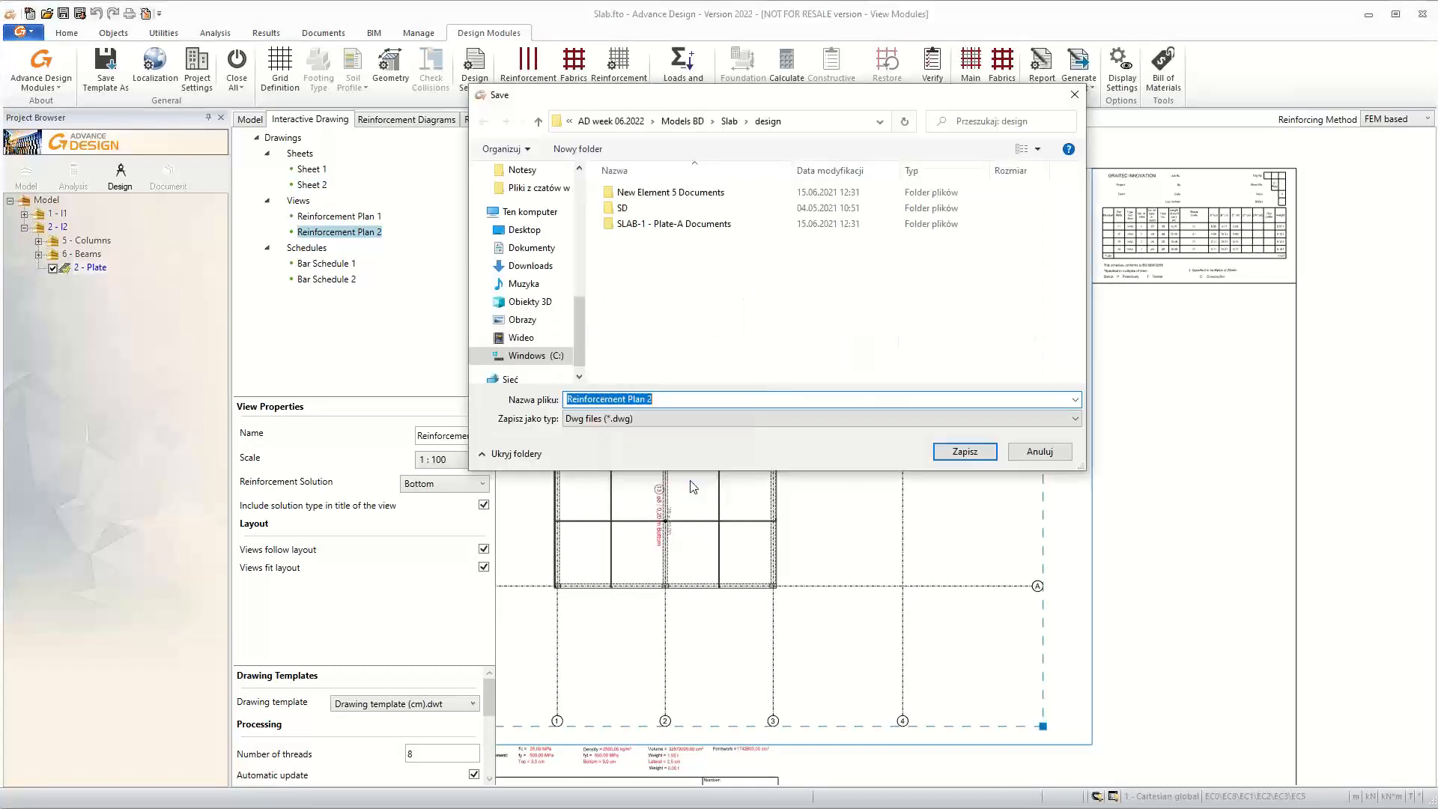
{"action": "left_click", "coordinate": [632, 422]}
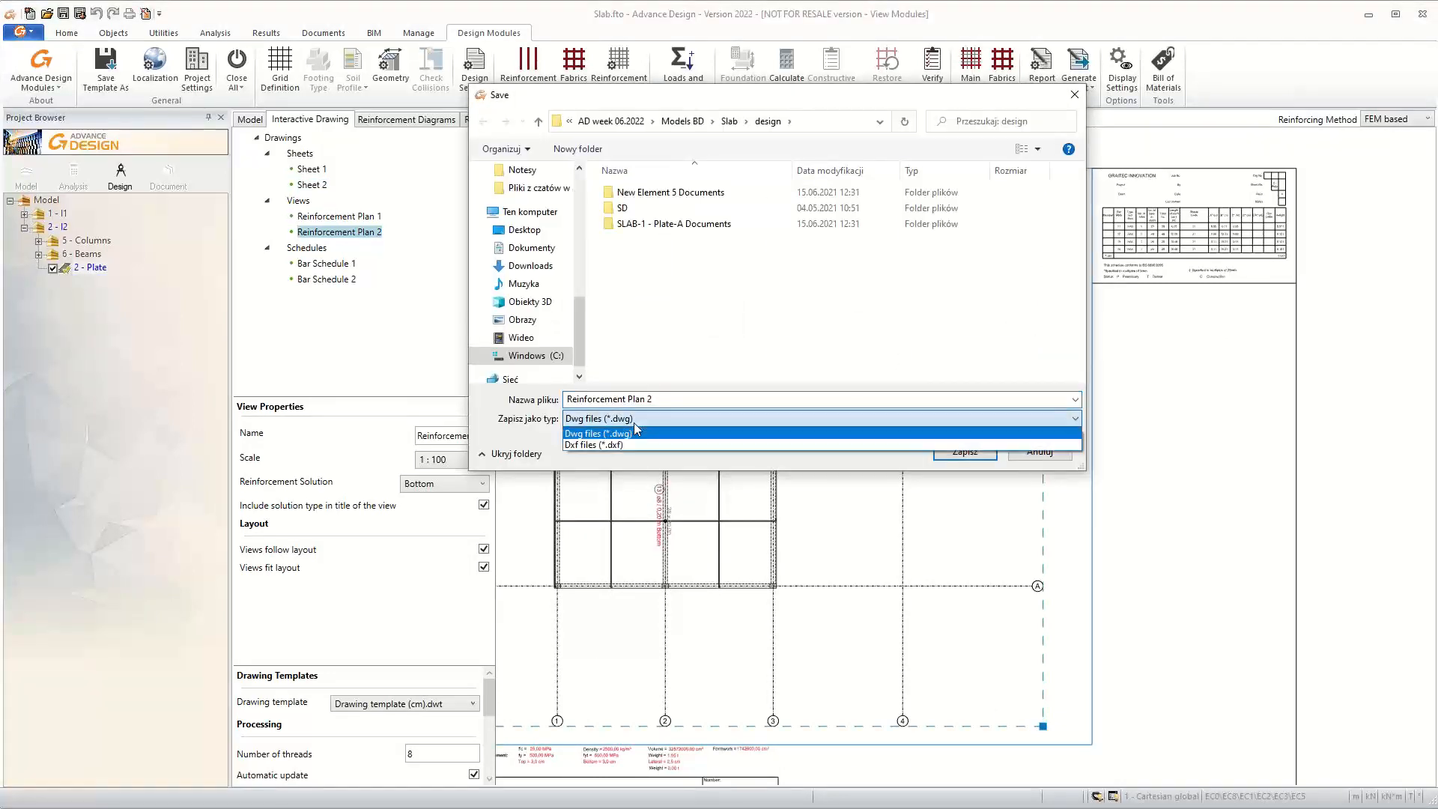
{"action": "left_click", "coordinate": [666, 432]}
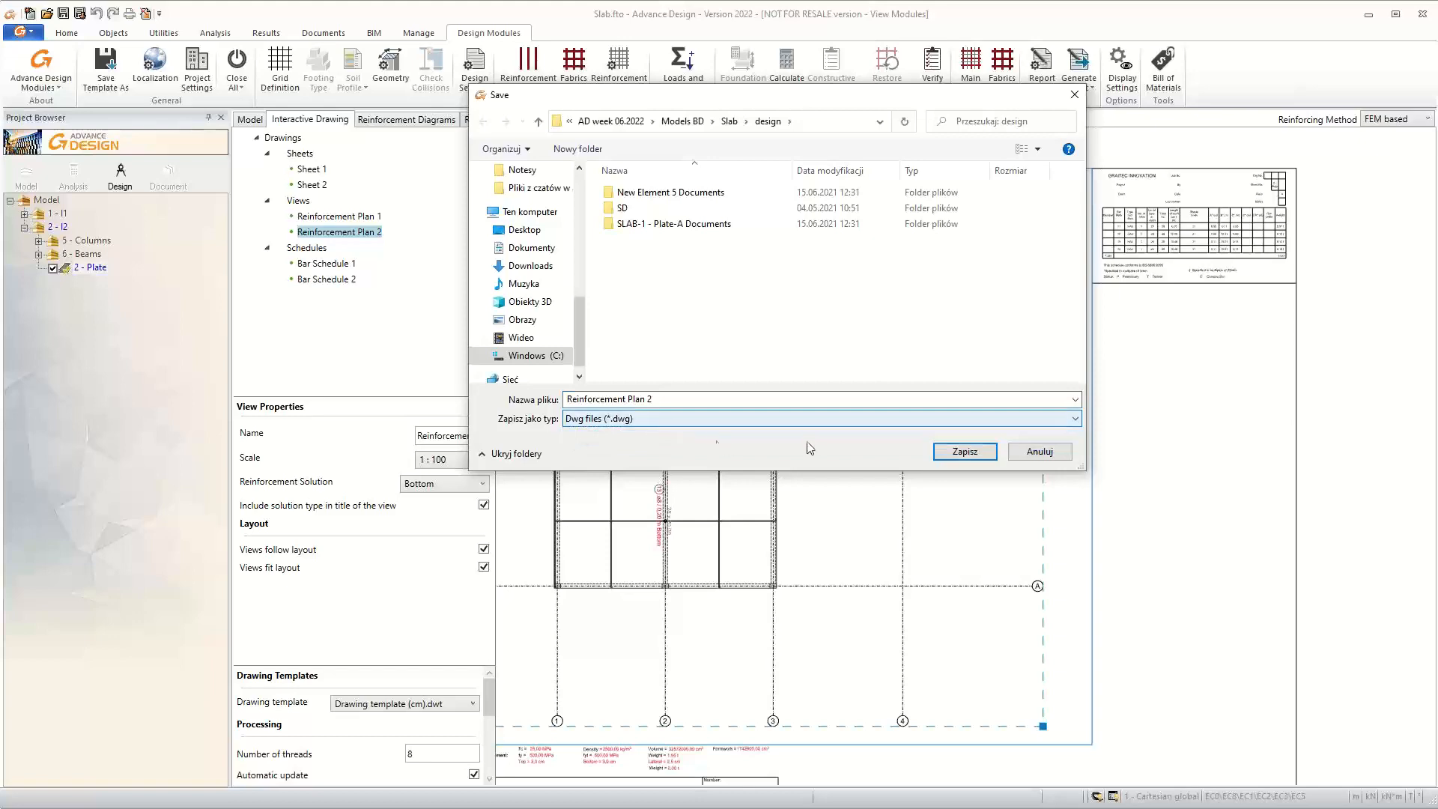
{"action": "left_click", "coordinate": [964, 452]}
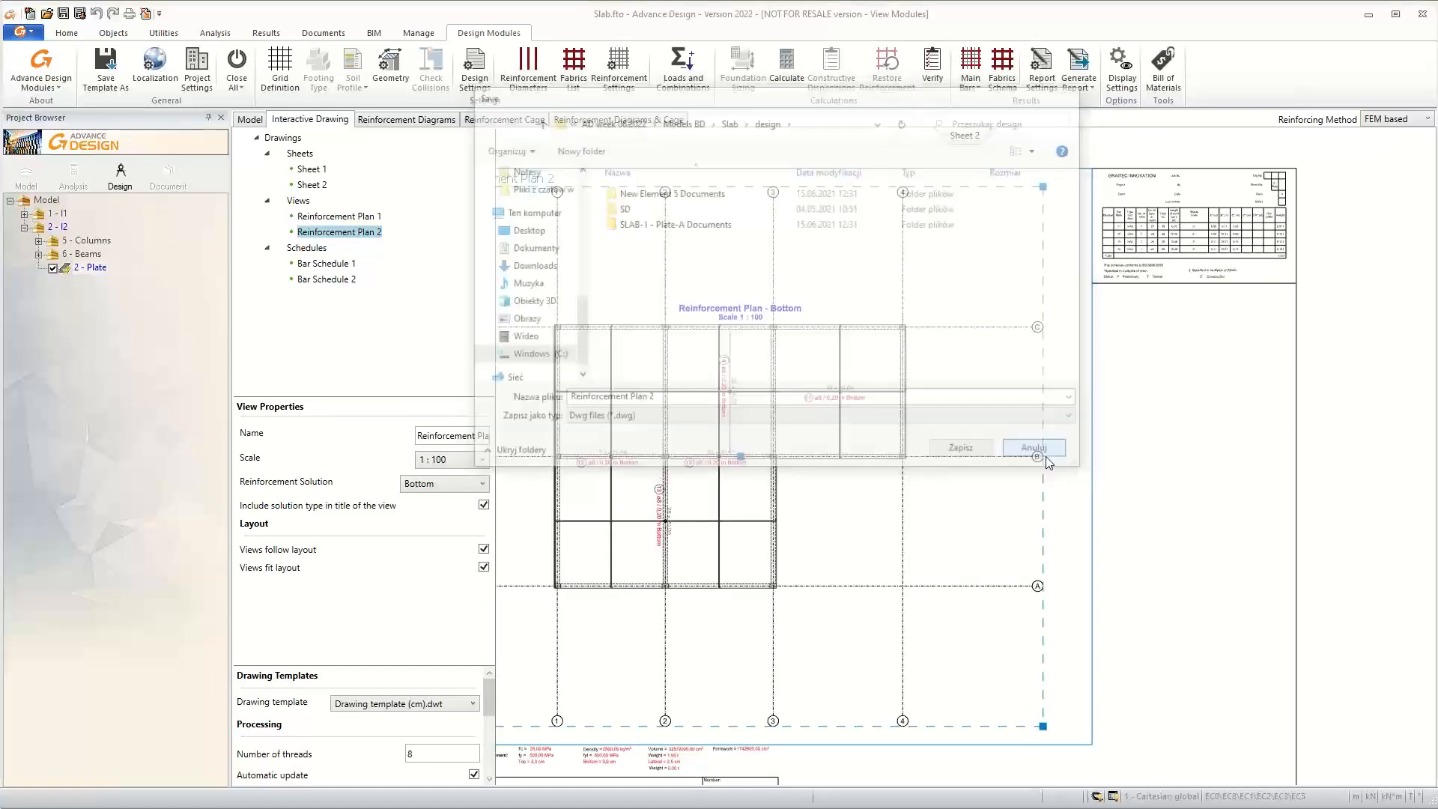
{"action": "scroll", "coordinate": [1128, 454], "scroll_direction": "down", "scroll_amount": 1}
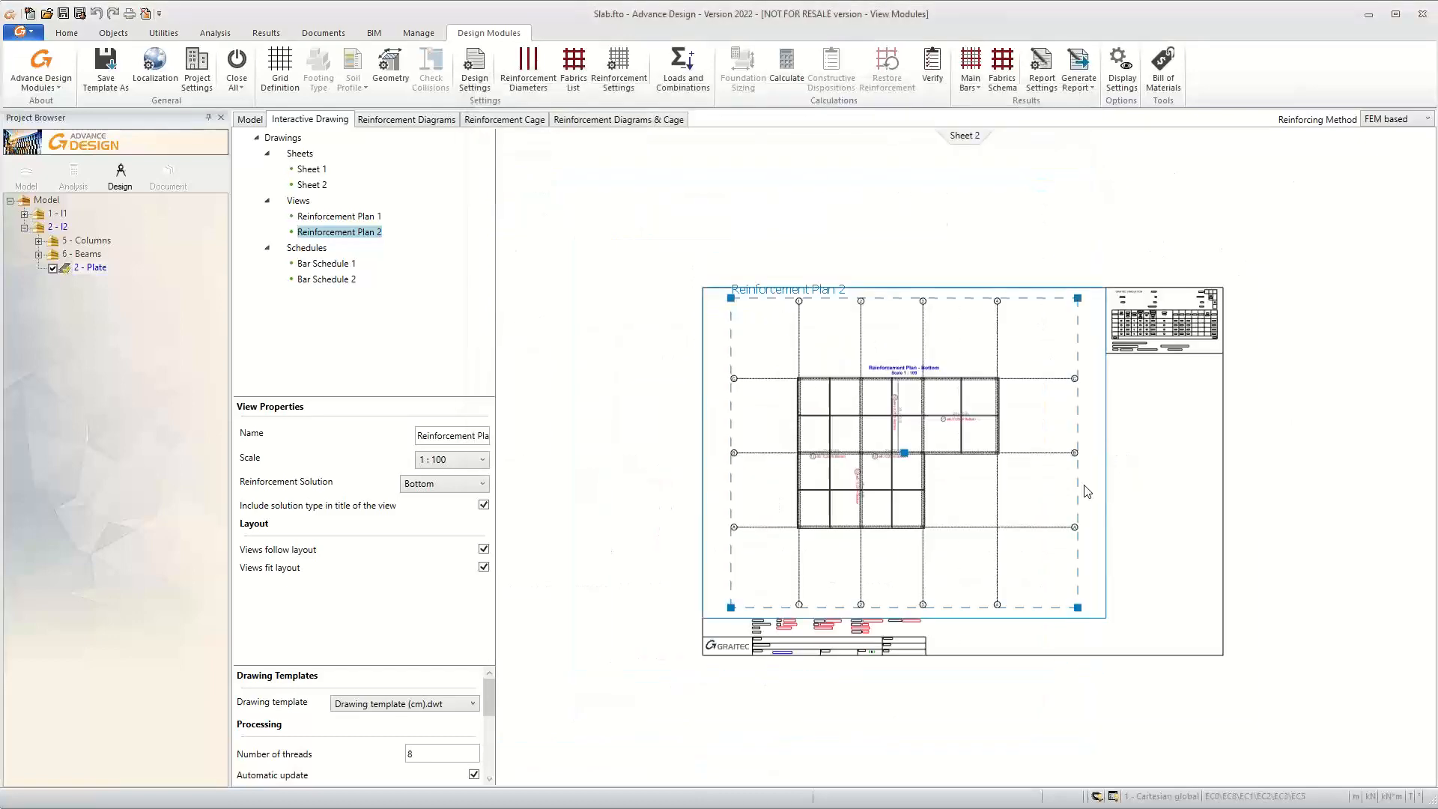
Return to the slab's model view and change the reinforcing method to Strips based
{"action": "left_click", "coordinate": [250, 120]}
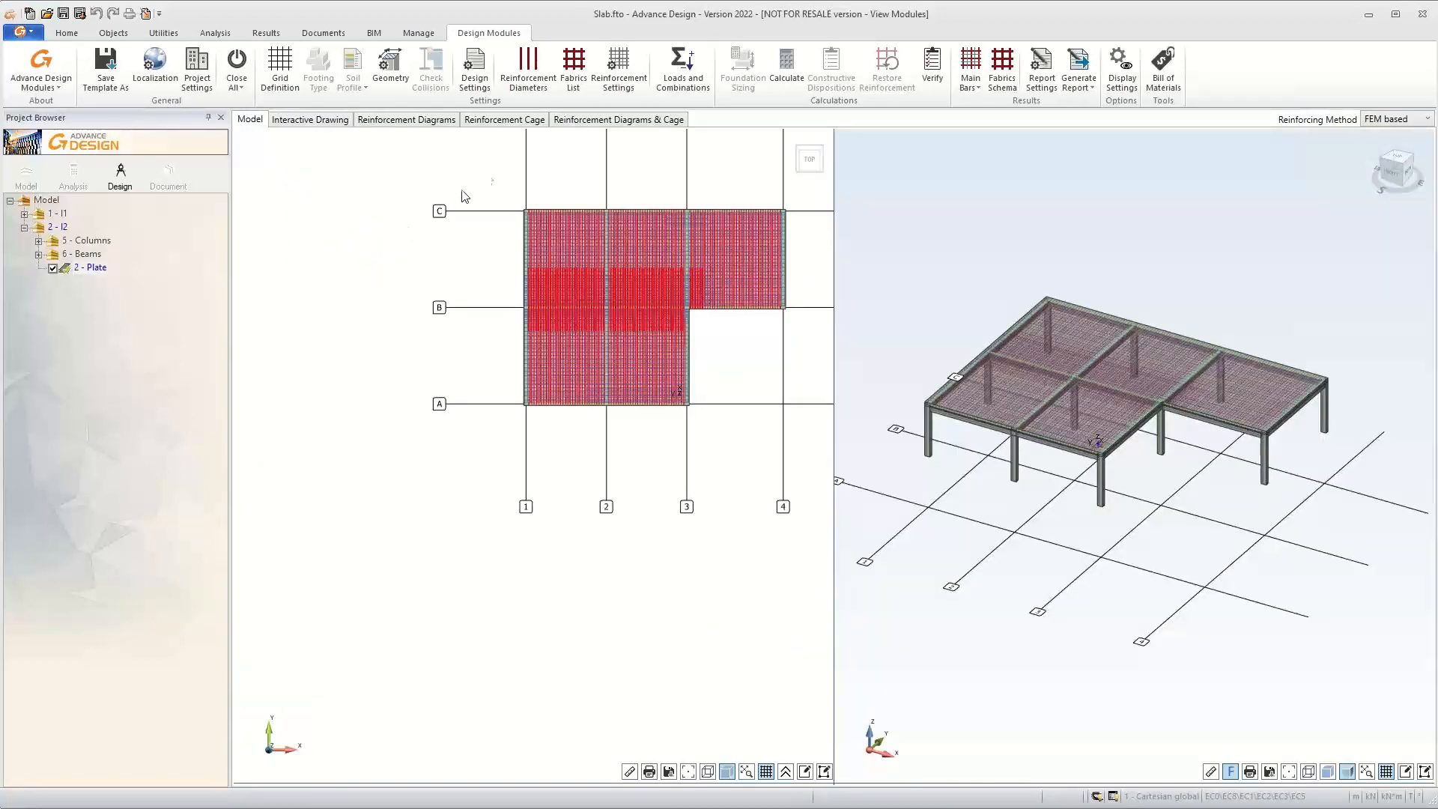
{"action": "scroll", "coordinate": [734, 170], "scroll_direction": "up", "scroll_amount": 2}
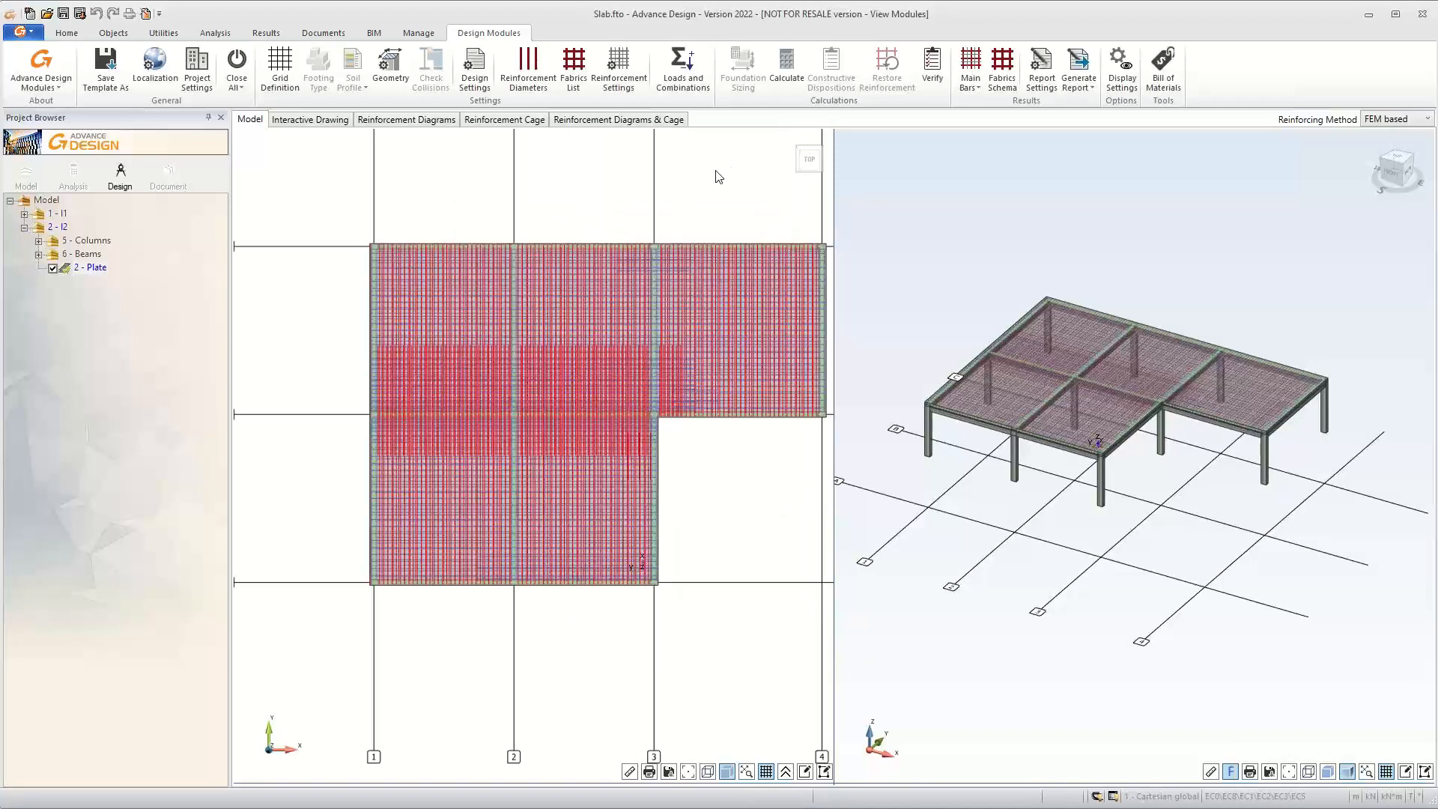
{"action": "left_click", "coordinate": [1419, 121]}
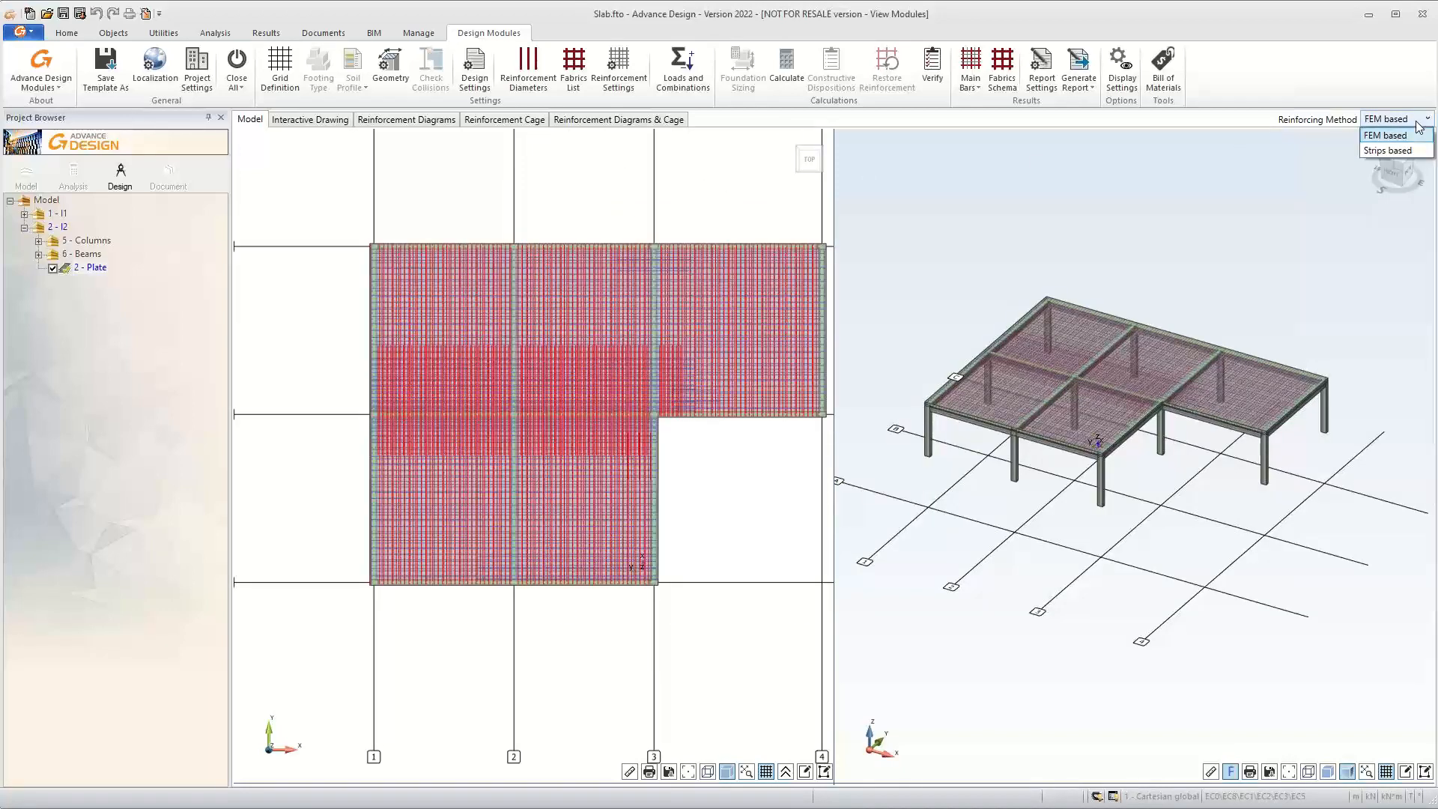
{"action": "left_click", "coordinate": [1387, 150]}
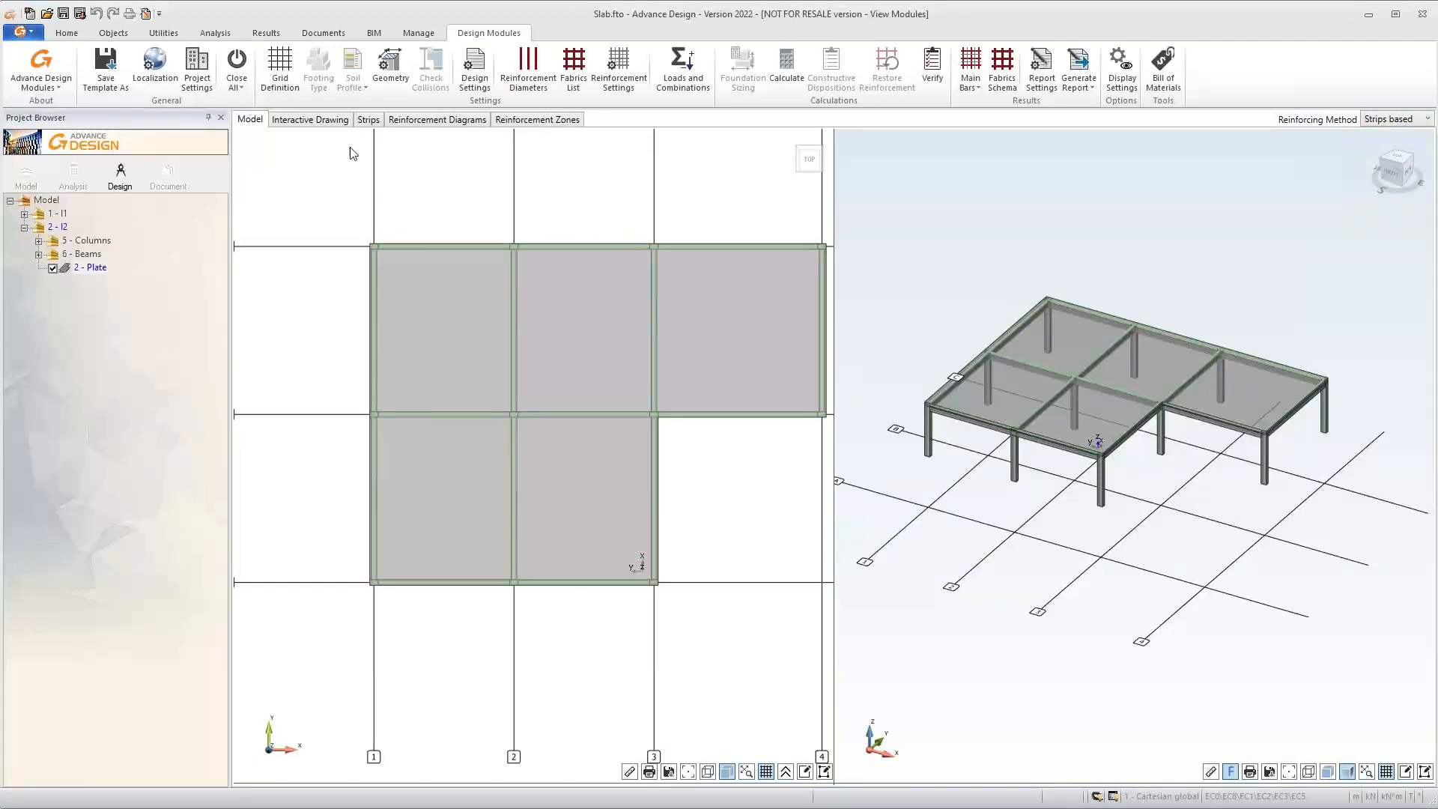
Open the slab's strips view and select load combination 104 1.35x[1 G]+1.5x[2 Q] for the results
{"action": "left_click", "coordinate": [363, 119]}
{"action": "left_click", "coordinate": [364, 119]}
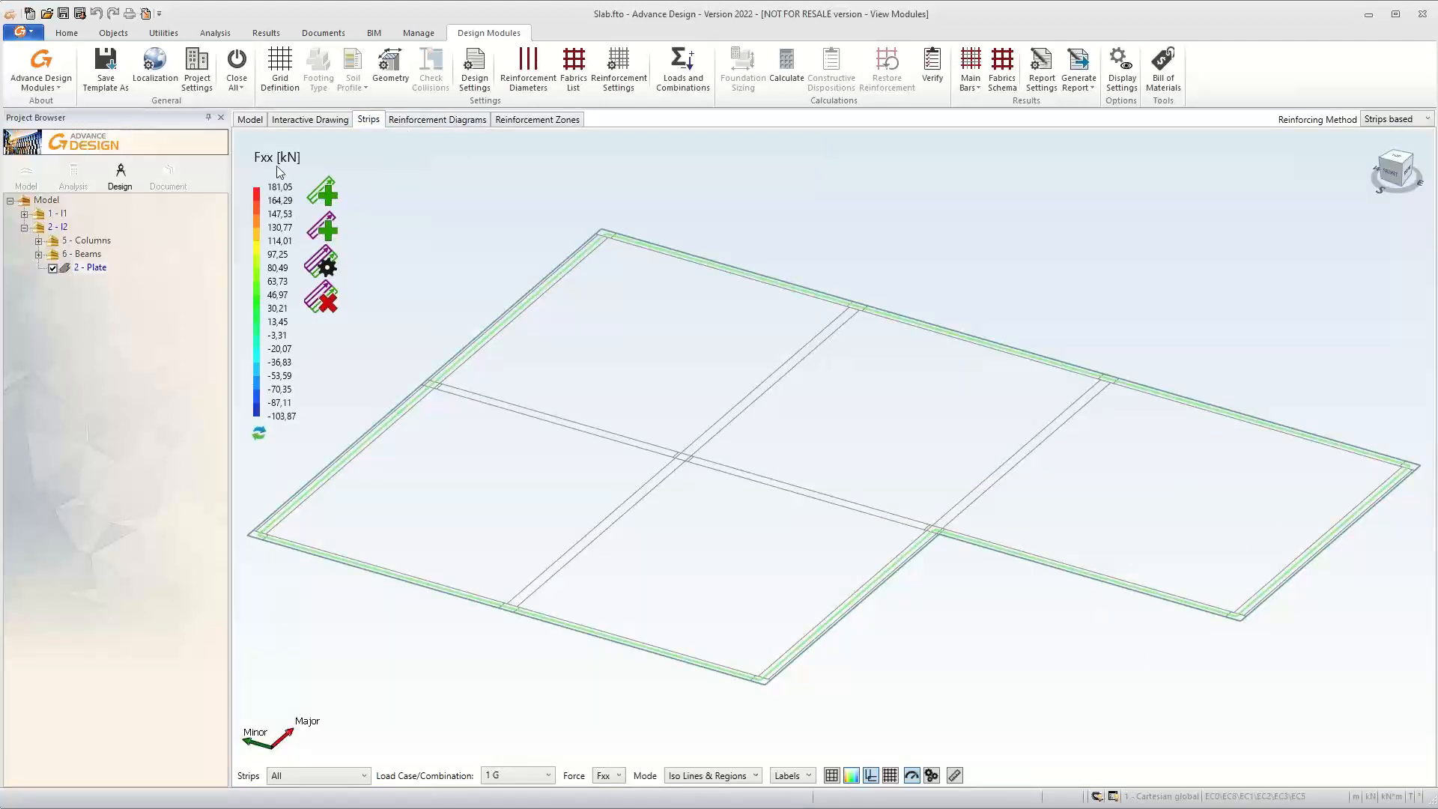
{"action": "left_click", "coordinate": [334, 775]}
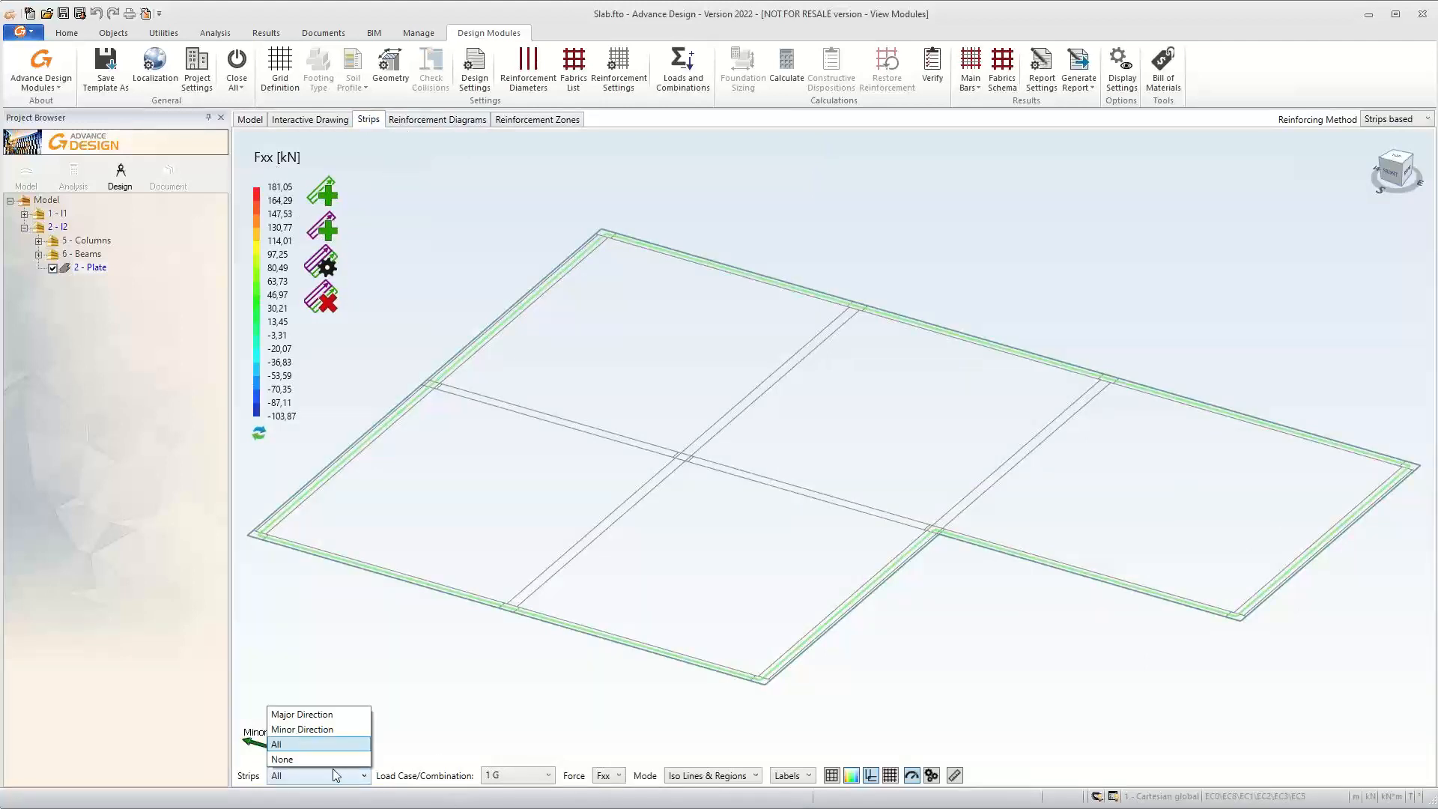
{"action": "left_click", "coordinate": [516, 776]}
{"action": "left_click", "coordinate": [515, 776]}
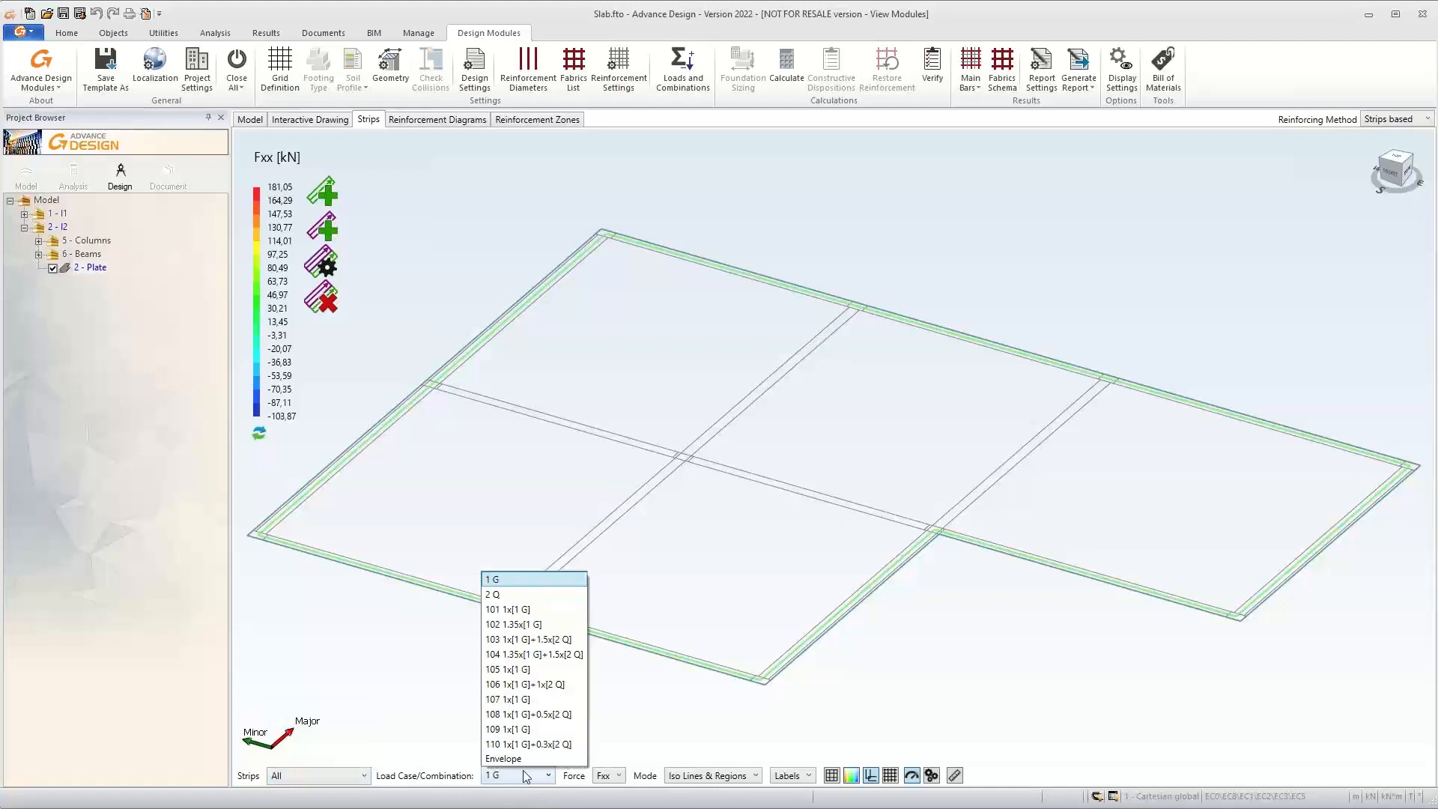
{"action": "left_click", "coordinate": [536, 655]}
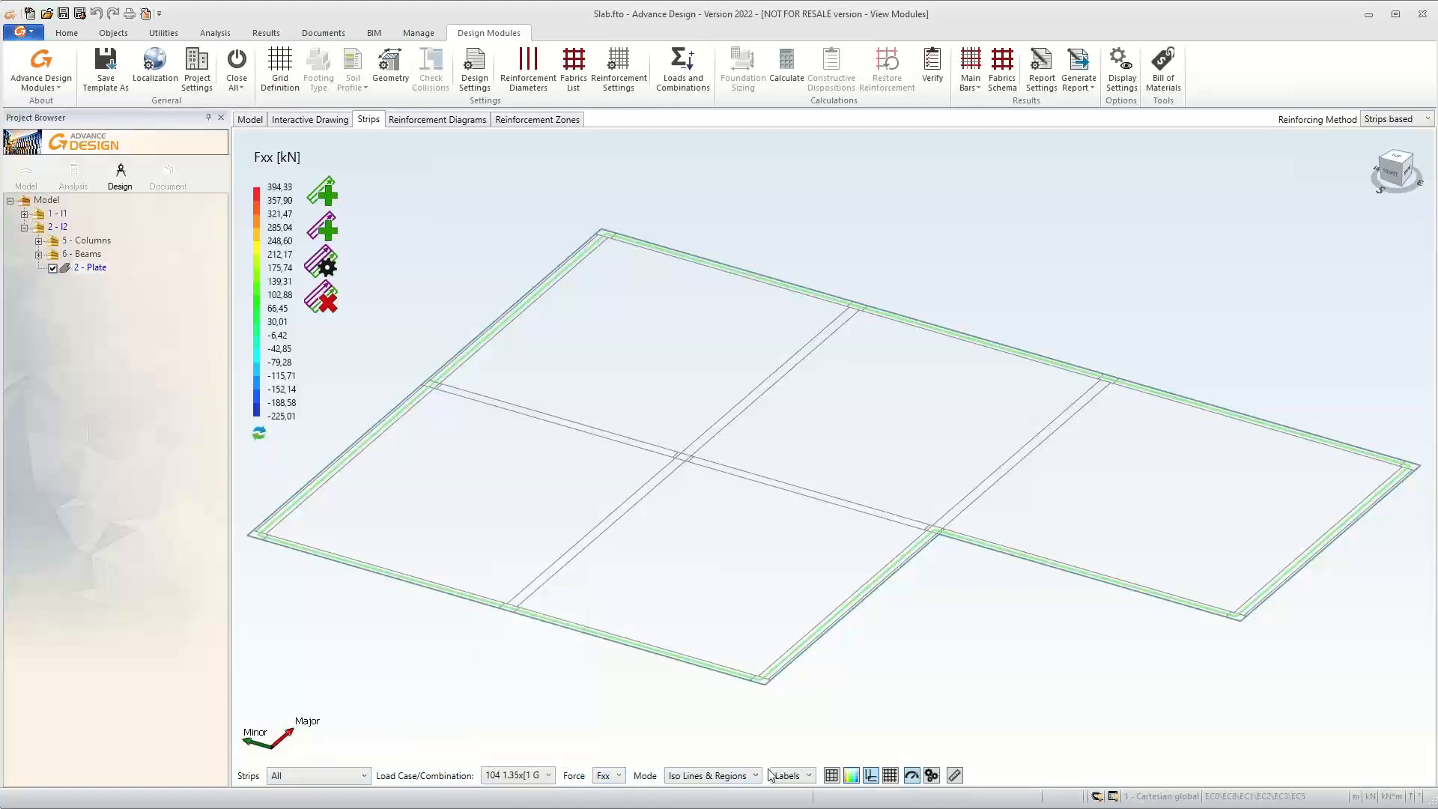
Turn on the colour result map over the slab and set the displayed force to Mxx
{"action": "left_click", "coordinate": [832, 776]}
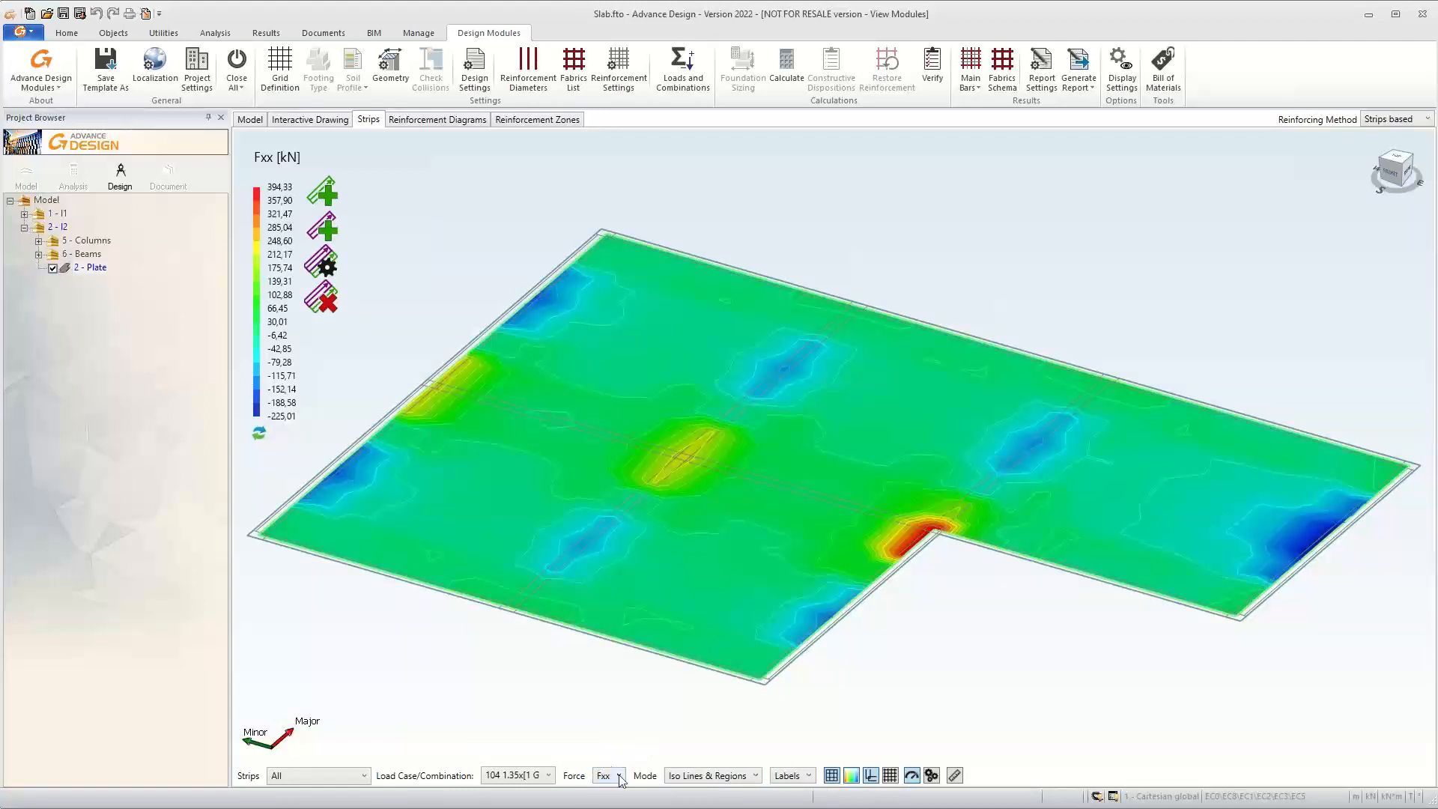
{"action": "left_click", "coordinate": [617, 776]}
{"action": "left_click", "coordinate": [614, 730]}
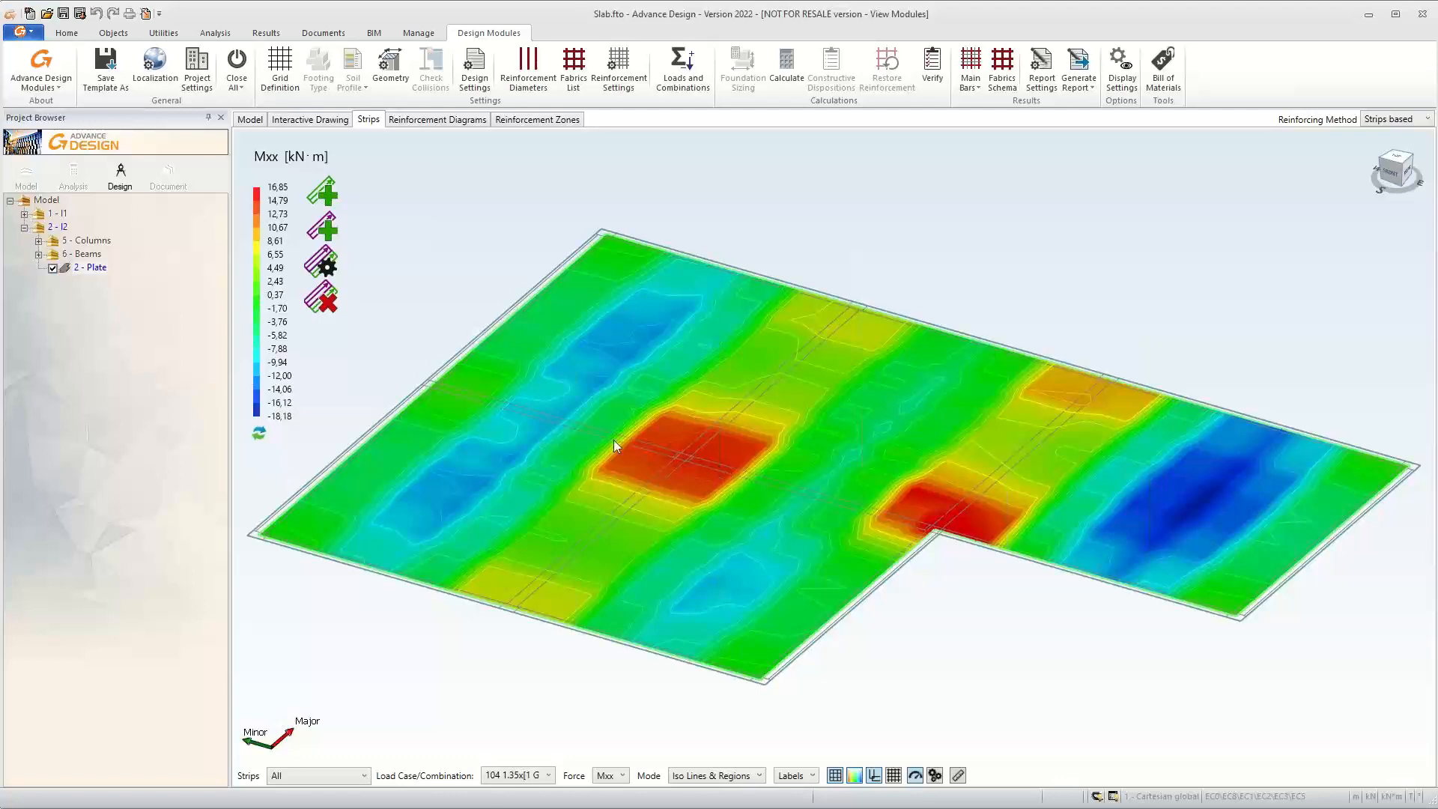
Add a major-direction strip along the first interior longitudinal beam, from one slab edge to the opposite edge
{"action": "left_click", "coordinate": [330, 233]}
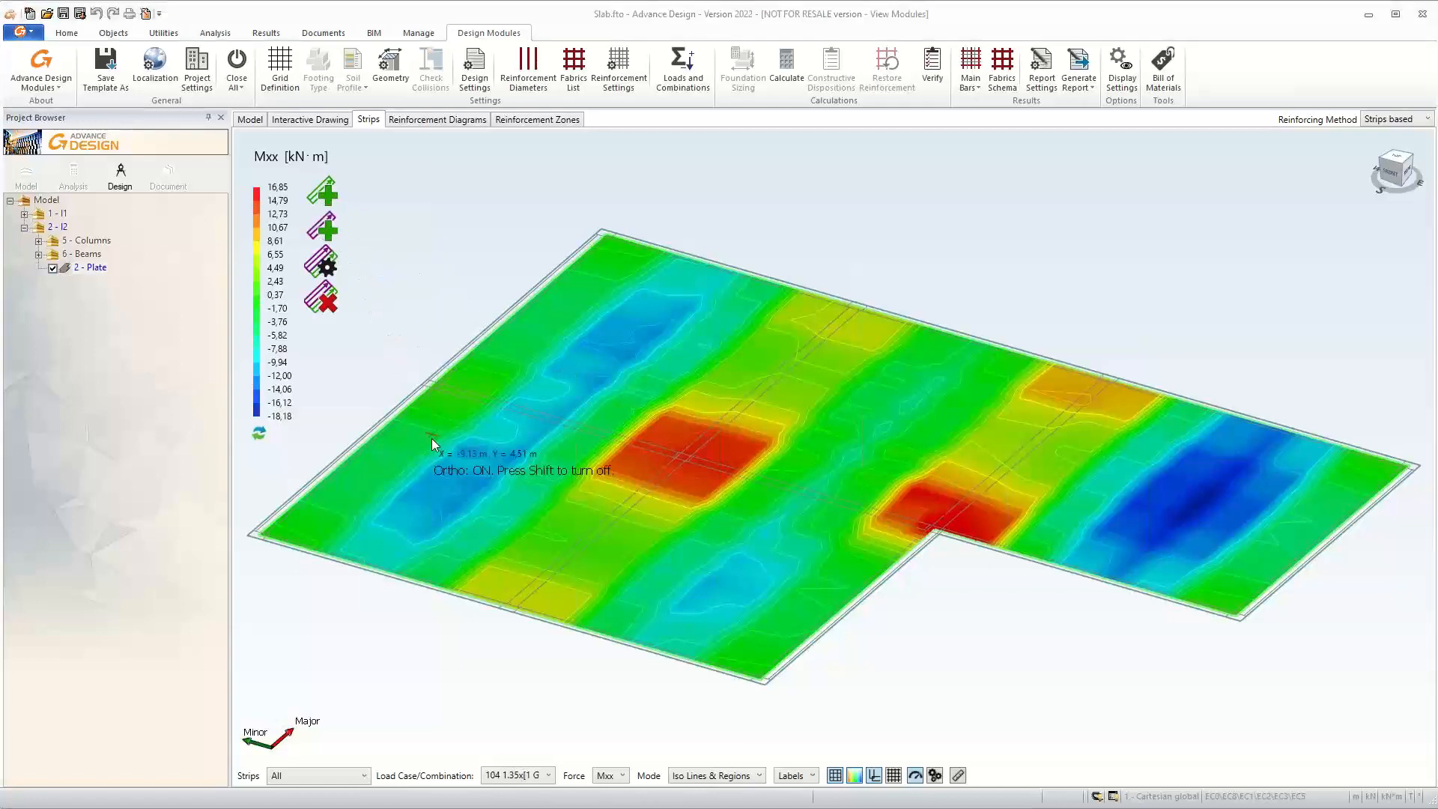
{"action": "scroll", "coordinate": [498, 635], "scroll_direction": "up", "scroll_amount": 5}
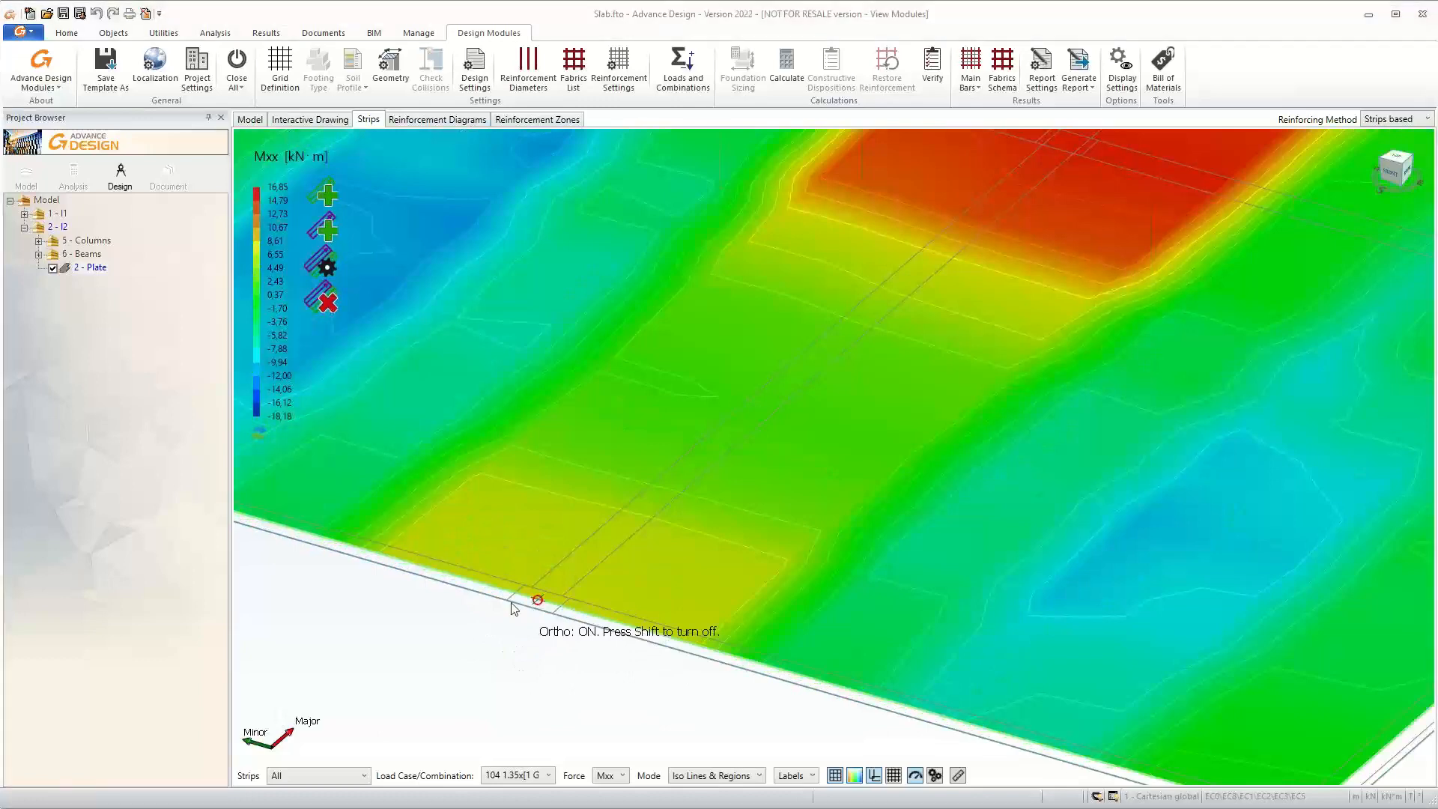
{"action": "left_click", "coordinate": [515, 602]}
{"action": "scroll", "coordinate": [513, 602], "scroll_direction": "down", "scroll_amount": 7}
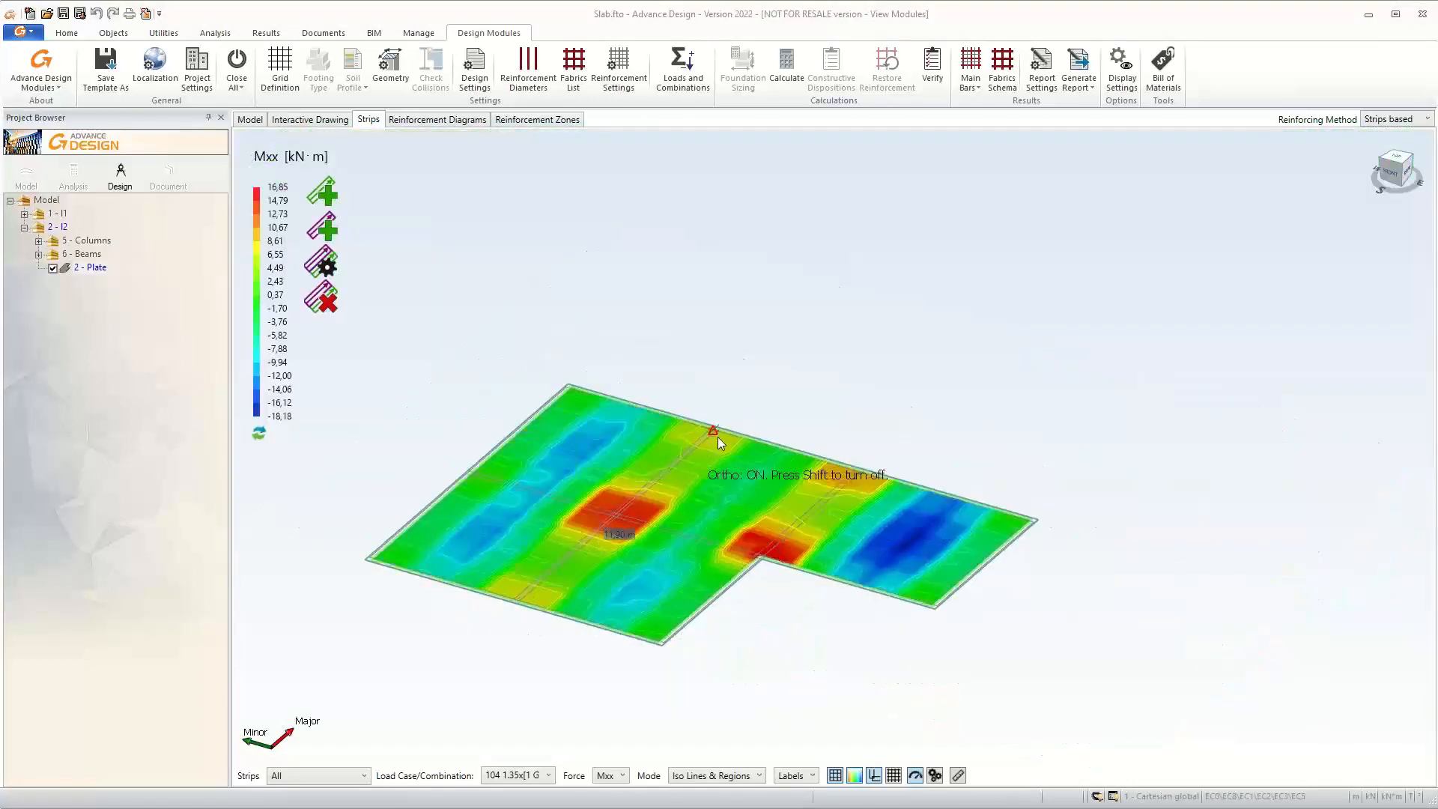
{"action": "scroll", "coordinate": [727, 435], "scroll_direction": "up", "scroll_amount": 5}
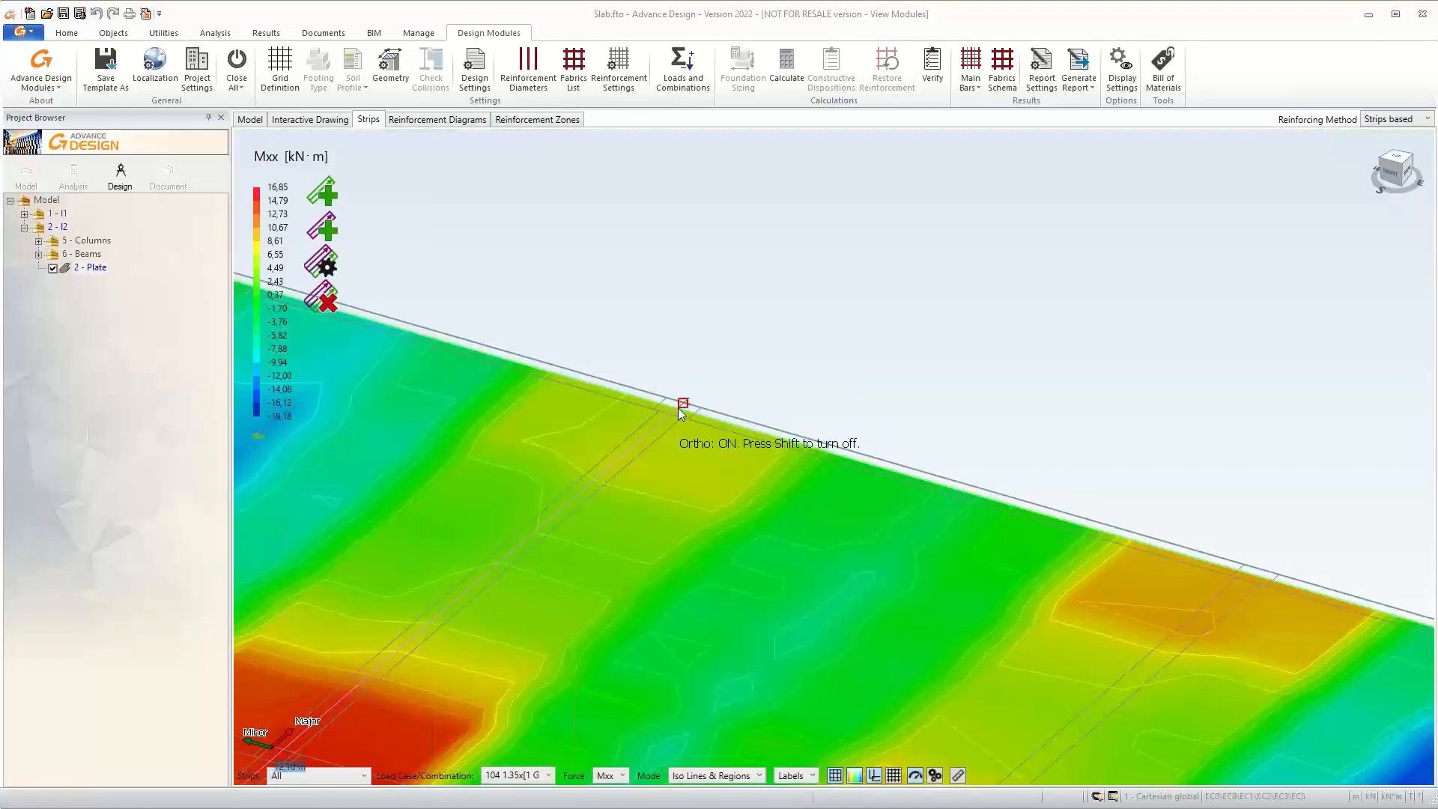
{"action": "left_click", "coordinate": [678, 409]}
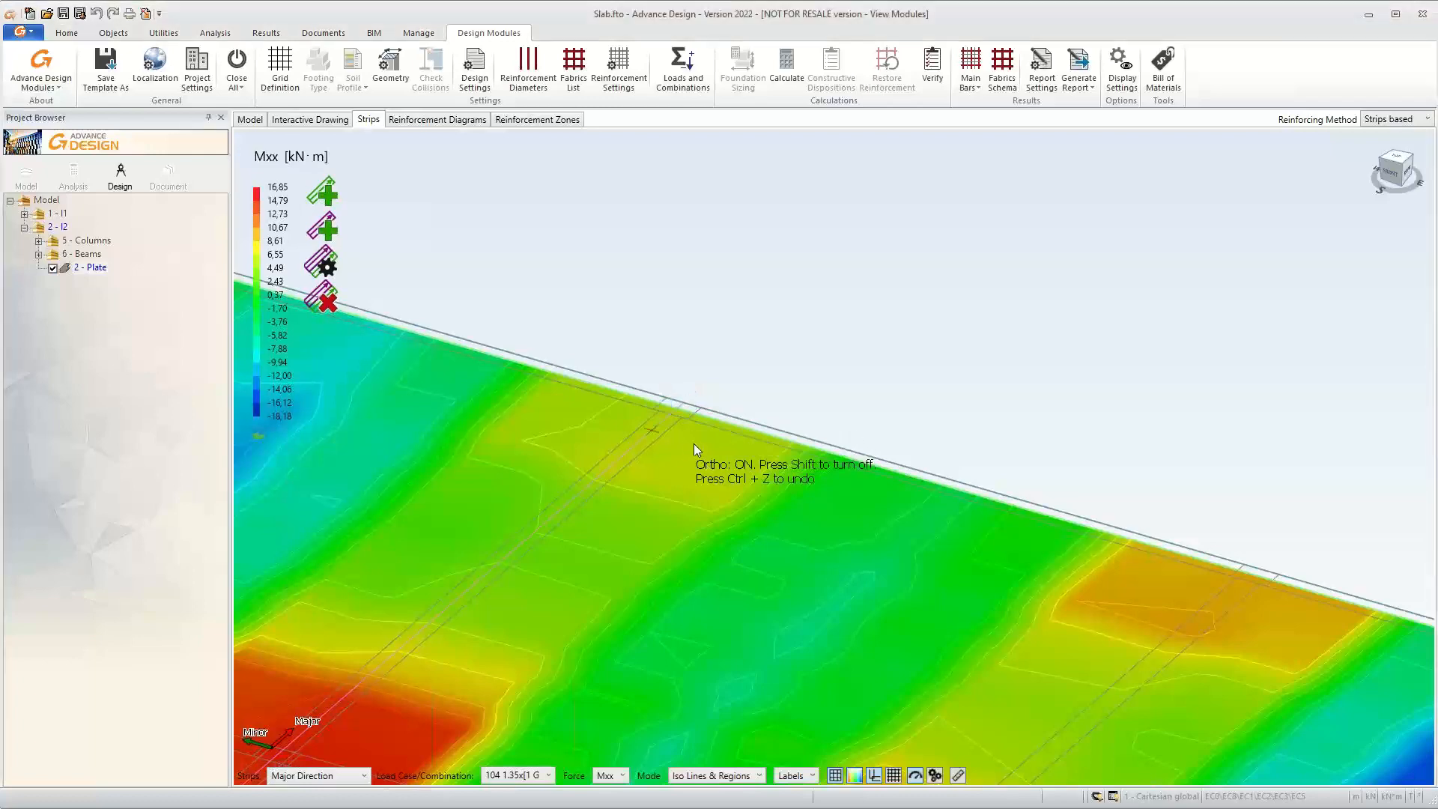
{"action": "scroll", "coordinate": [688, 449], "scroll_direction": "down", "scroll_amount": 5}
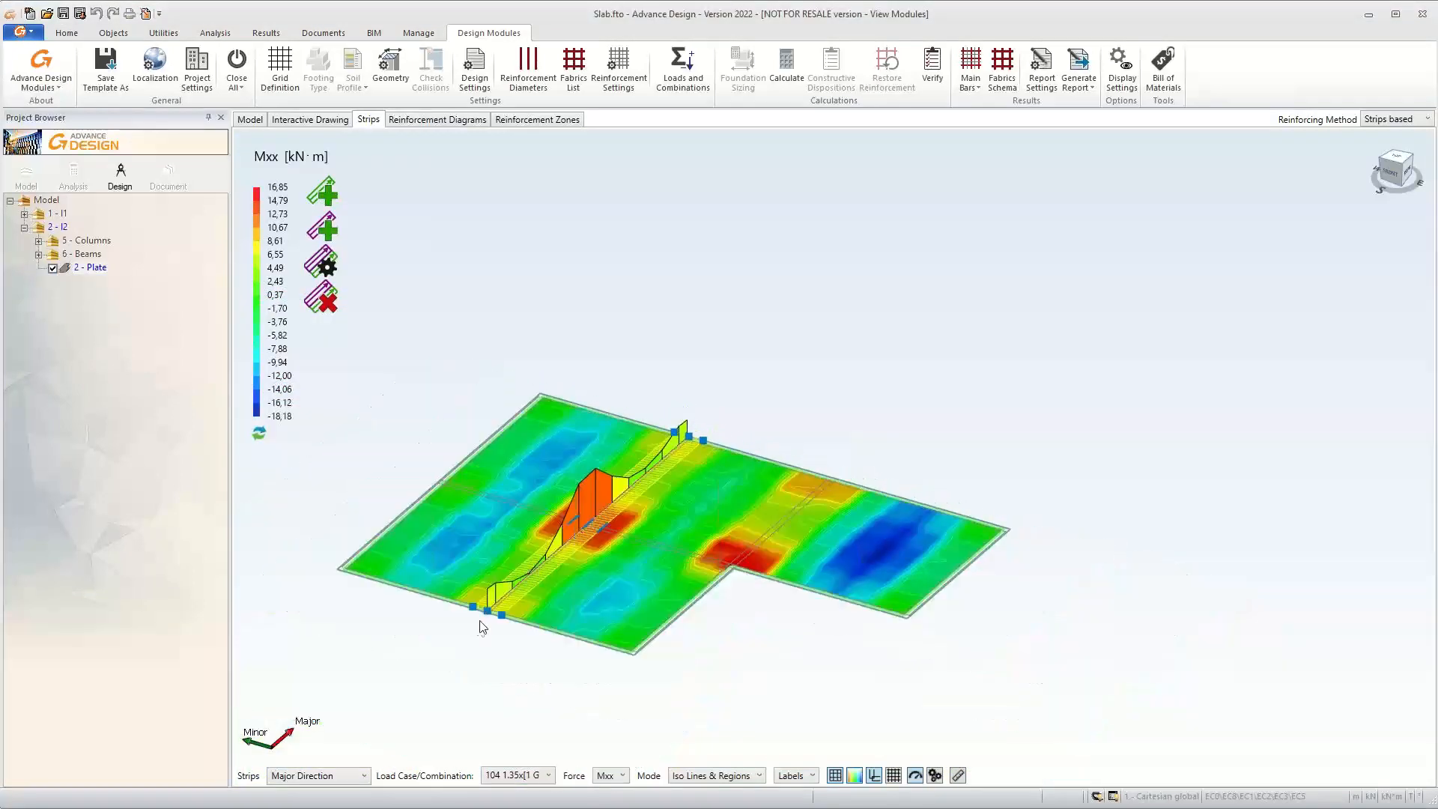
Display the strip's Myy moment diagram without the slab's colour map, and turn the map back on
{"action": "scroll", "coordinate": [491, 635], "scroll_direction": "up", "scroll_amount": 3}
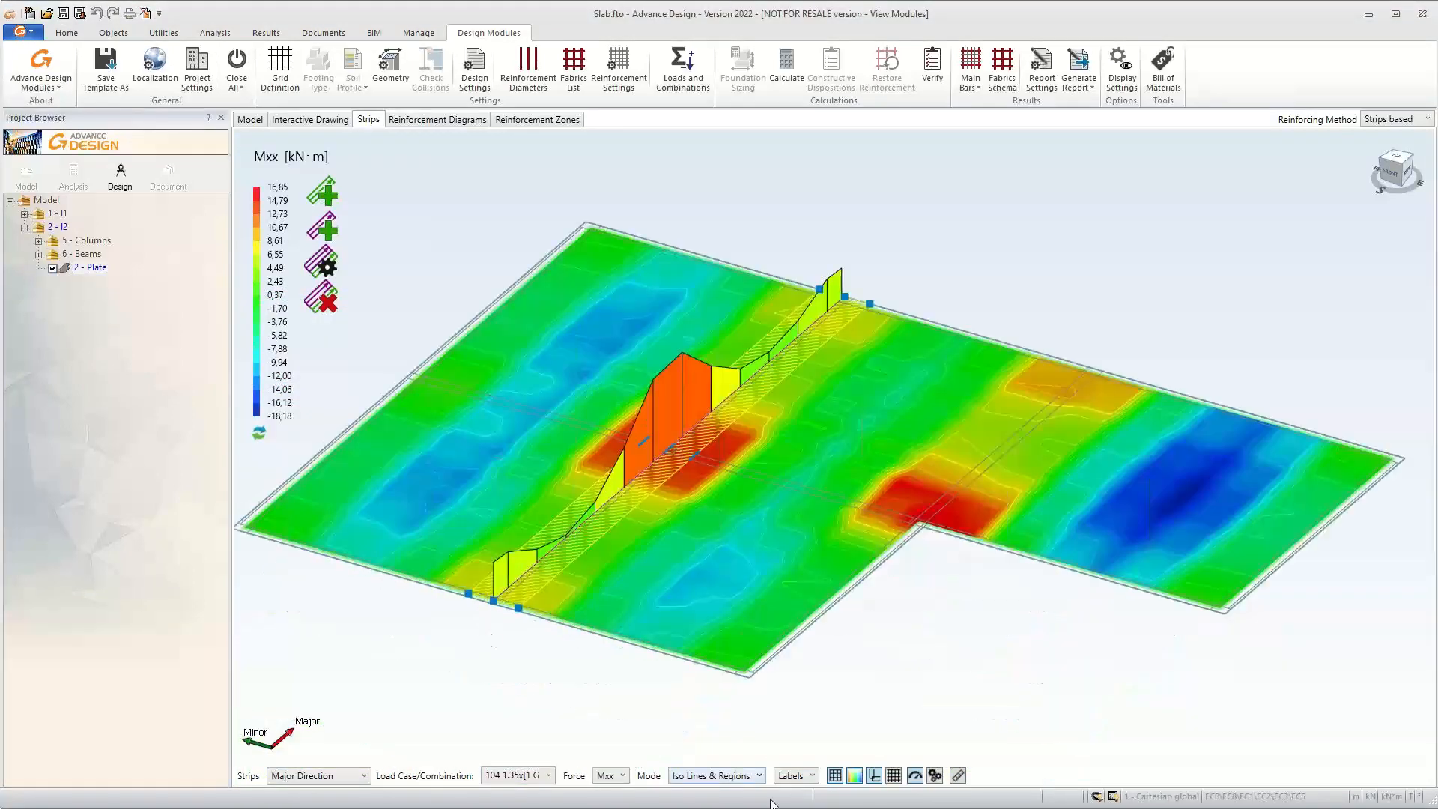
{"action": "left_click", "coordinate": [835, 778]}
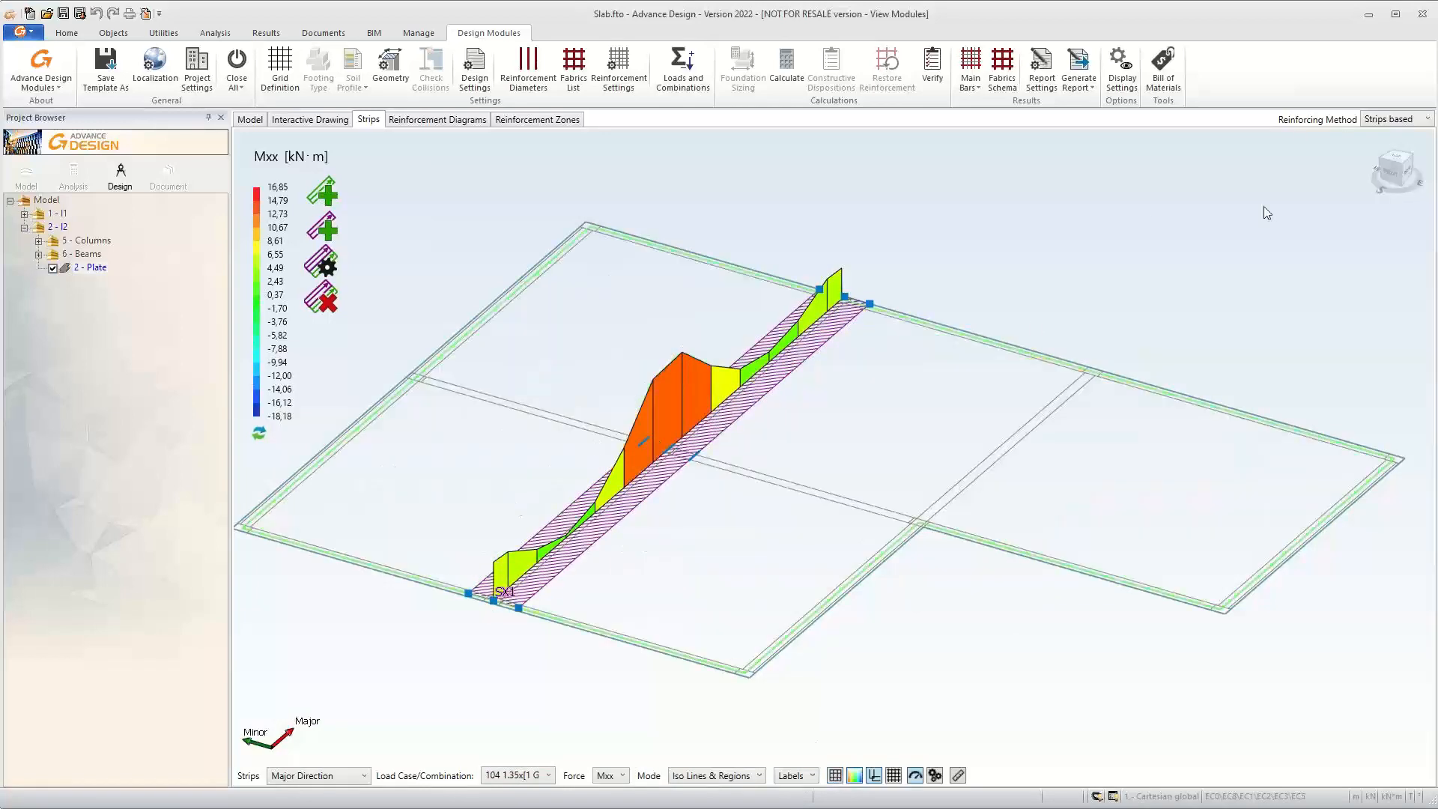
{"action": "left_click", "coordinate": [609, 776]}
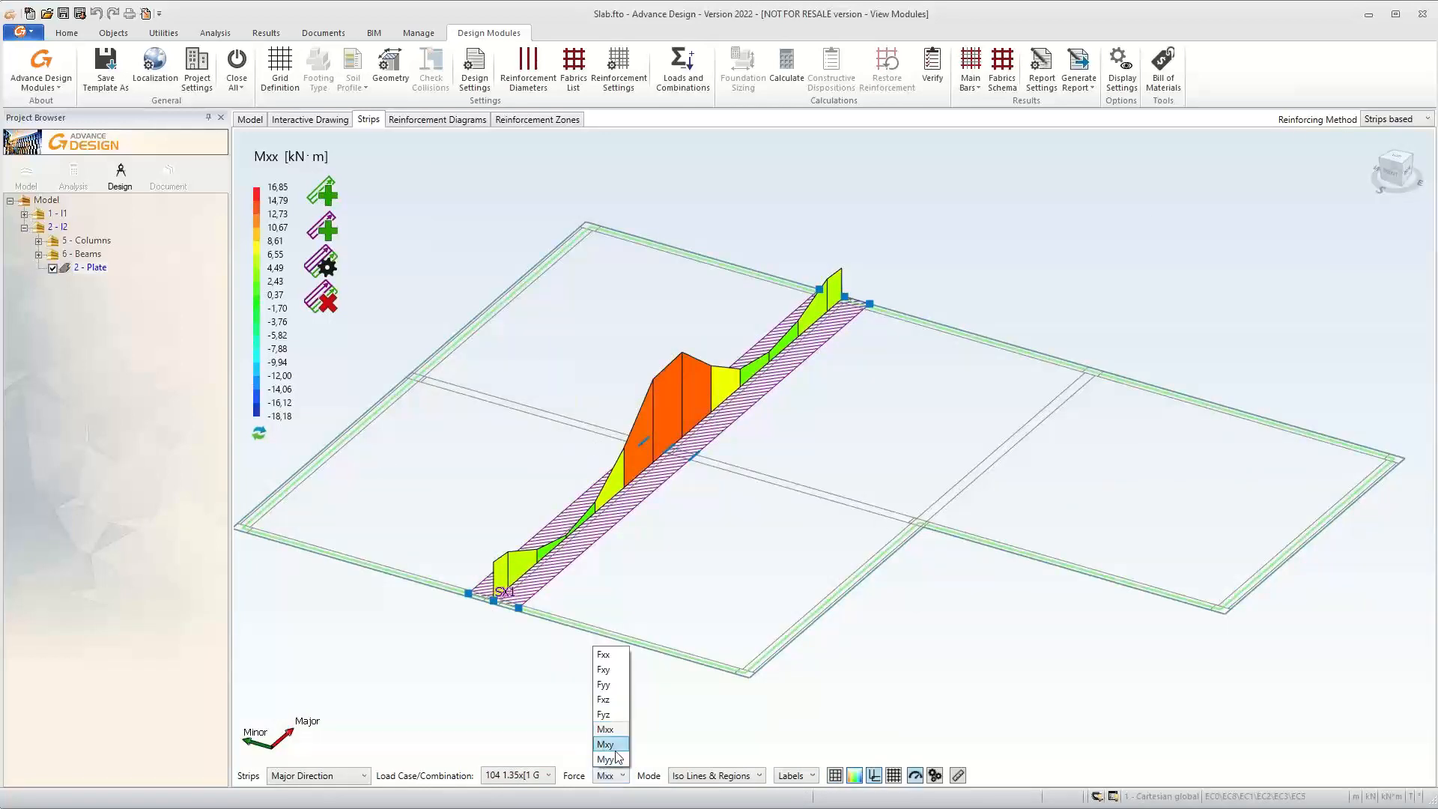
{"action": "left_click", "coordinate": [612, 759]}
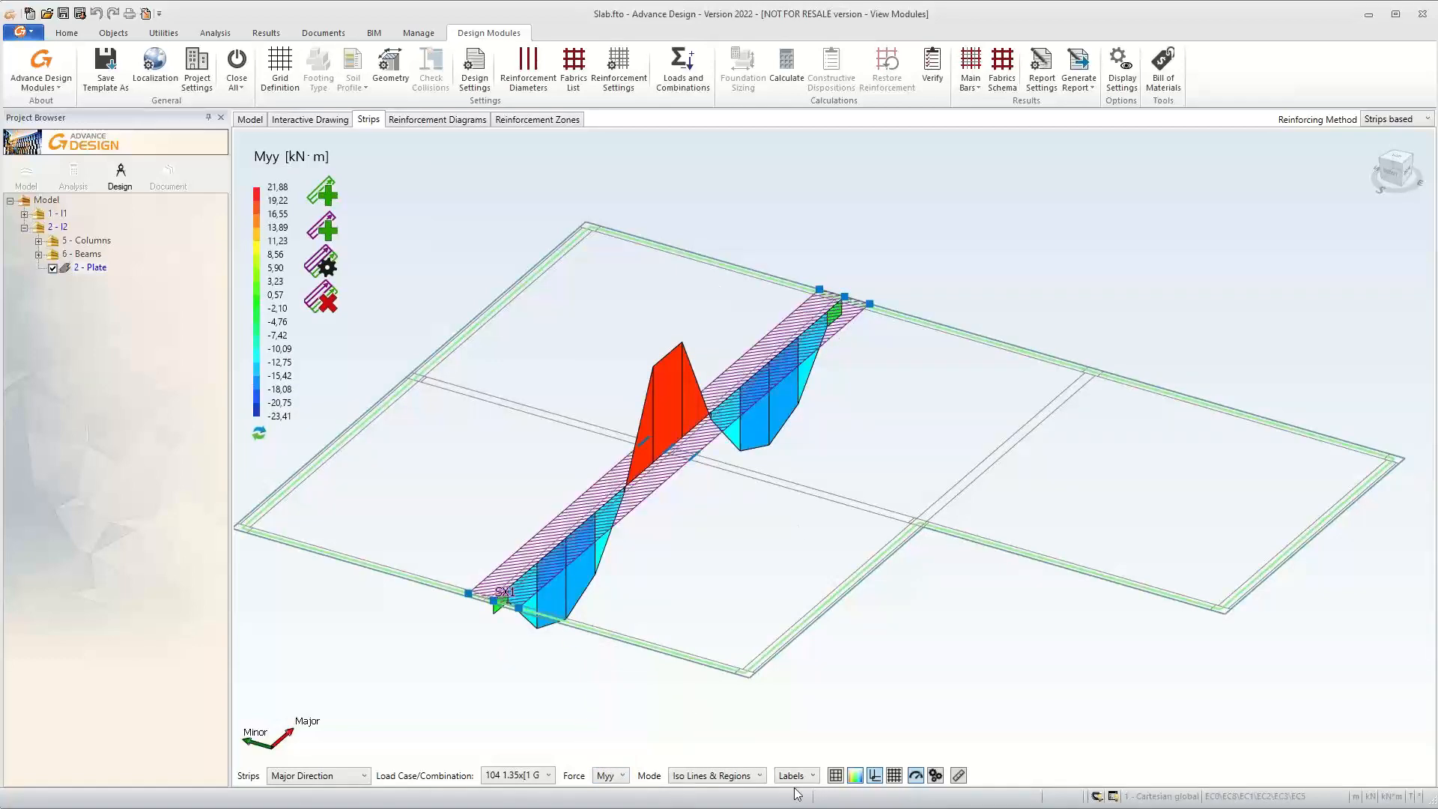
{"action": "left_click", "coordinate": [836, 776]}
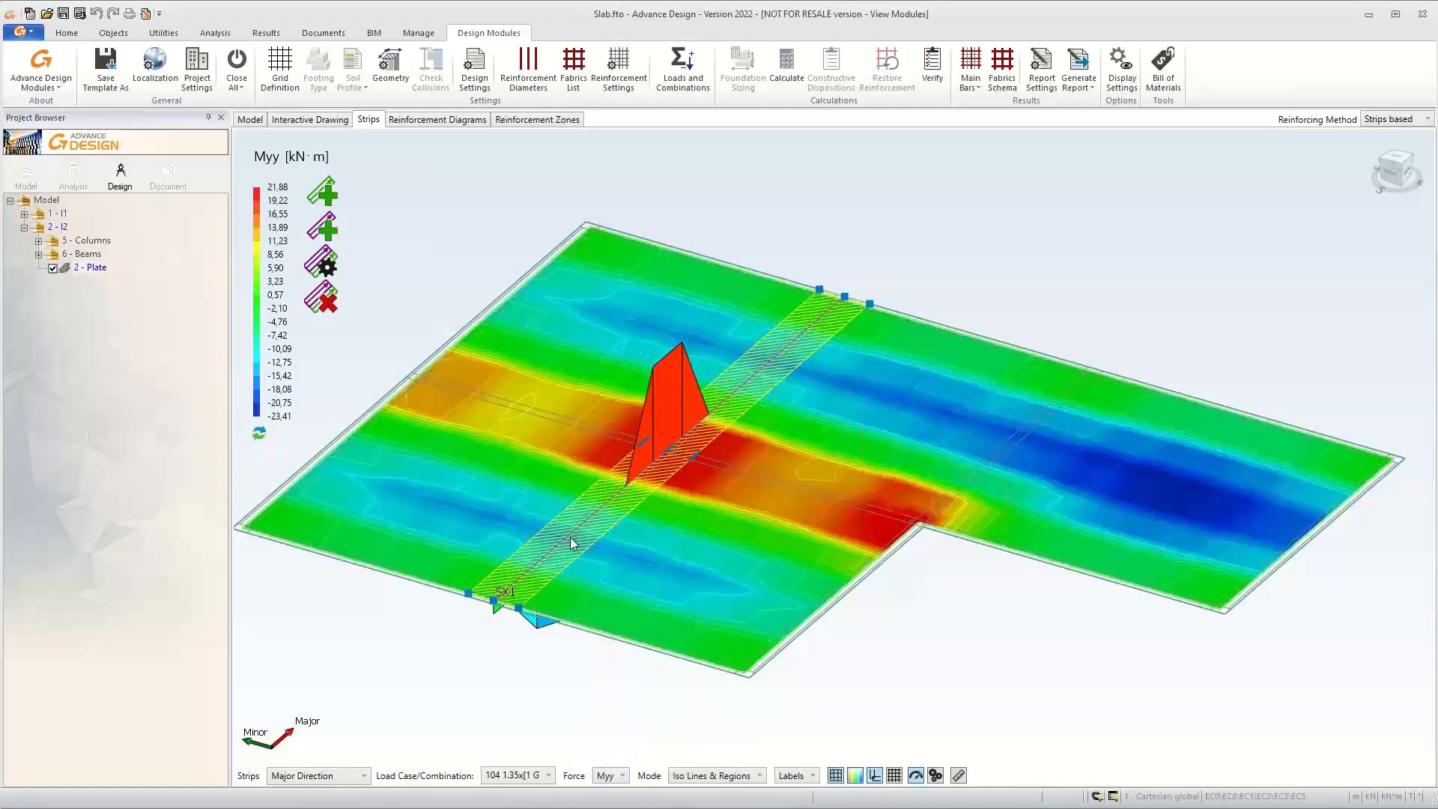
Widen the major-direction strip on the side facing the slab's re-entrant corner
{"action": "left_click", "coordinate": [694, 455]}
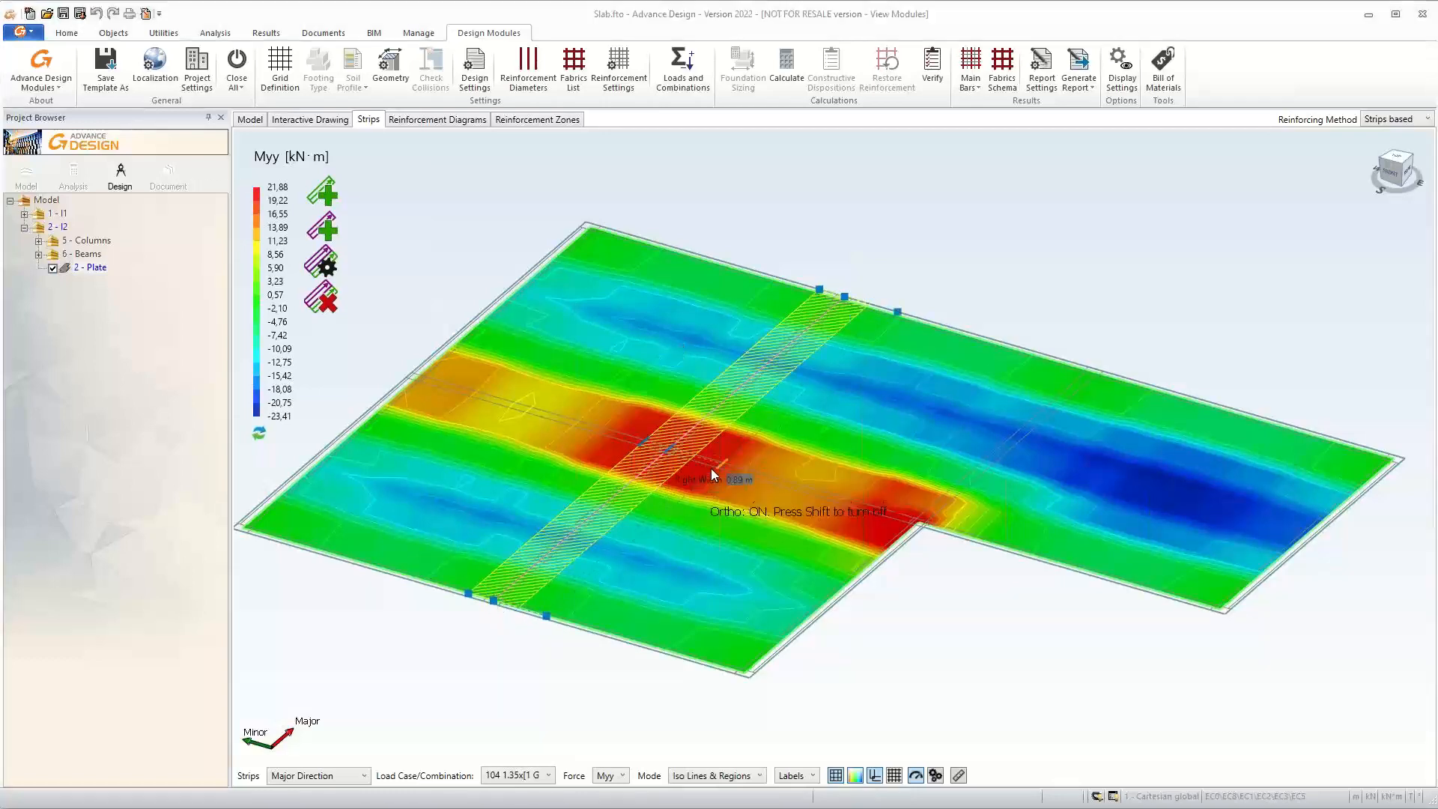
{"action": "left_click", "coordinate": [711, 466]}
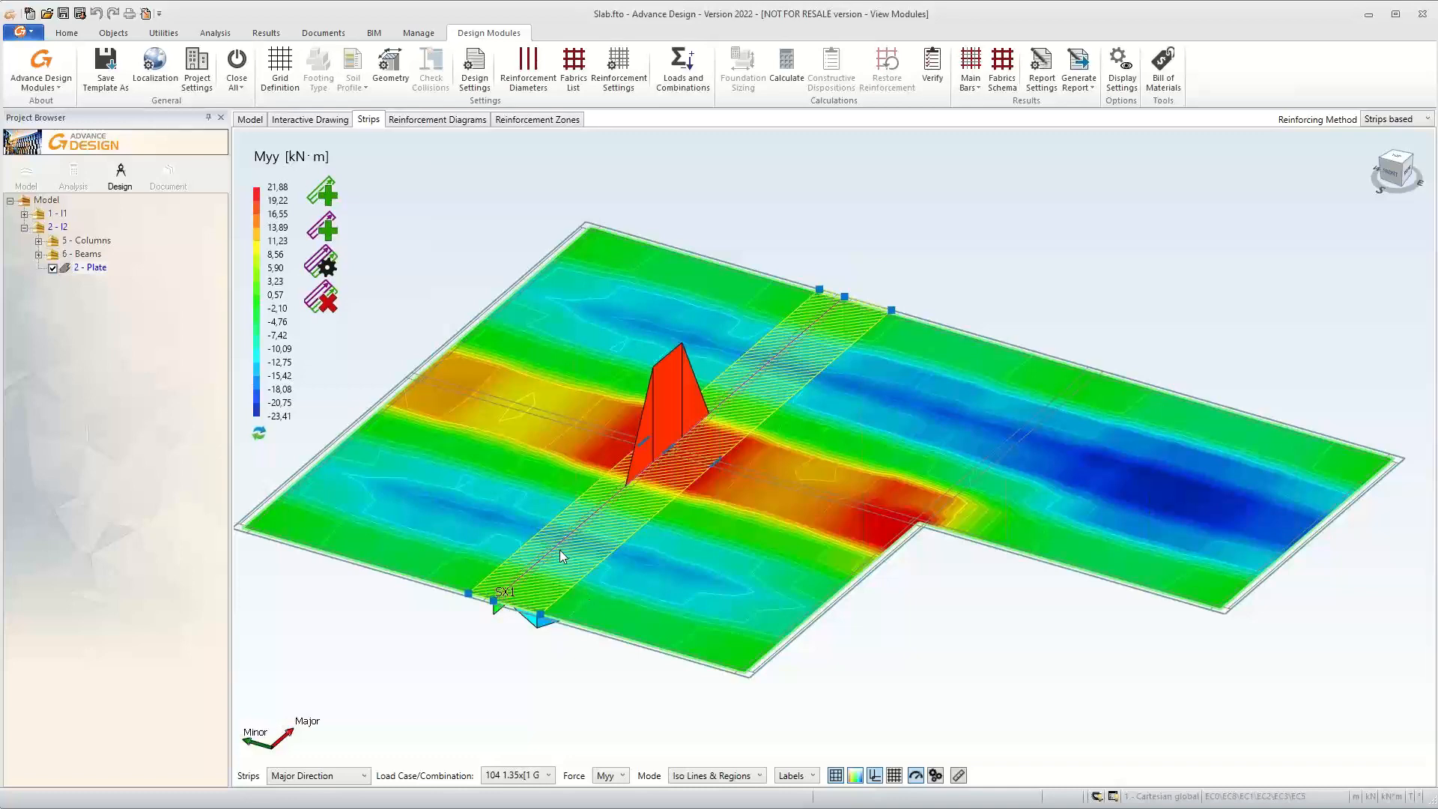
Set the strip sections in the mesh and strips display settings to Show While Highlighted or Selected
{"action": "scroll", "coordinate": [559, 549], "scroll_direction": "up", "scroll_amount": 2}
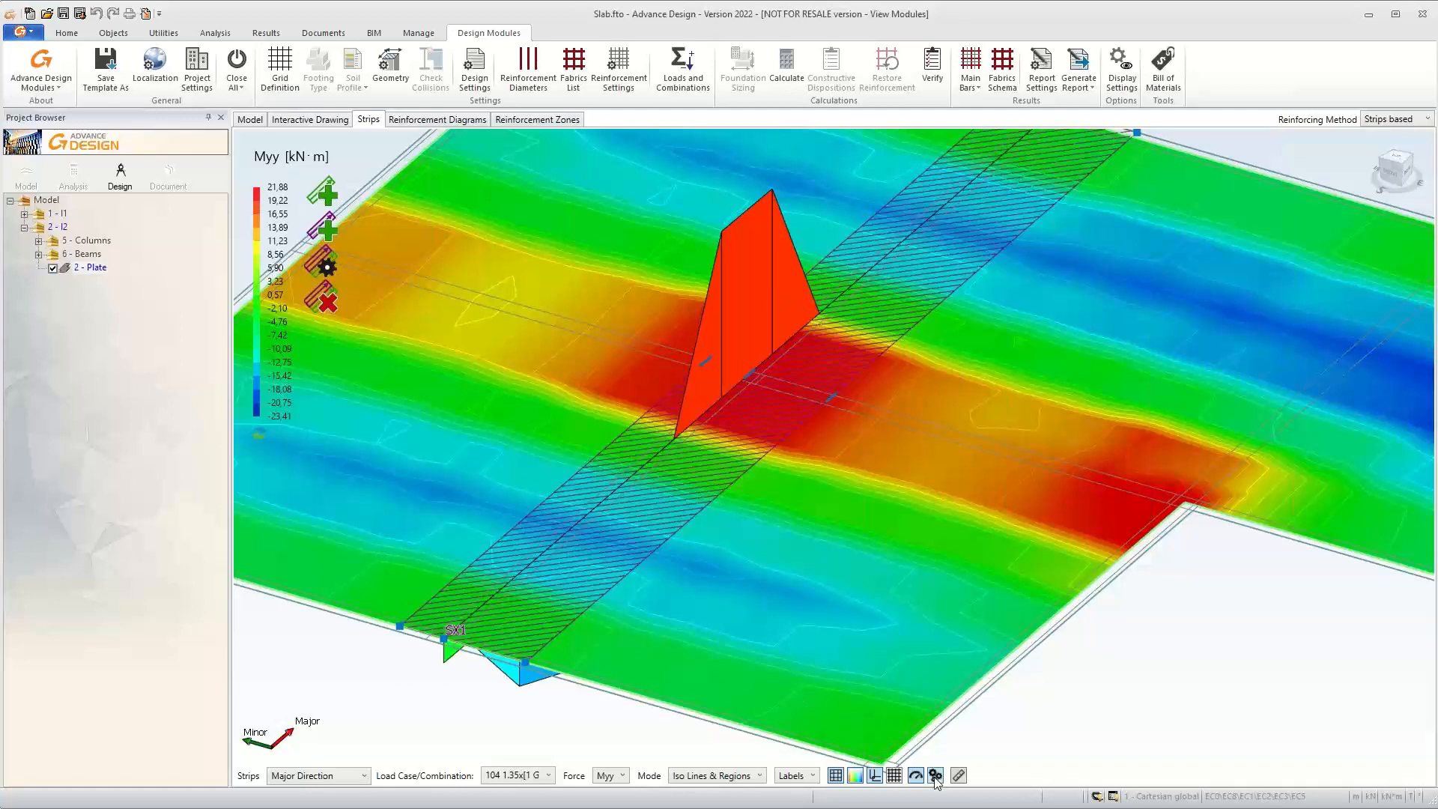
{"action": "left_click", "coordinate": [1121, 70]}
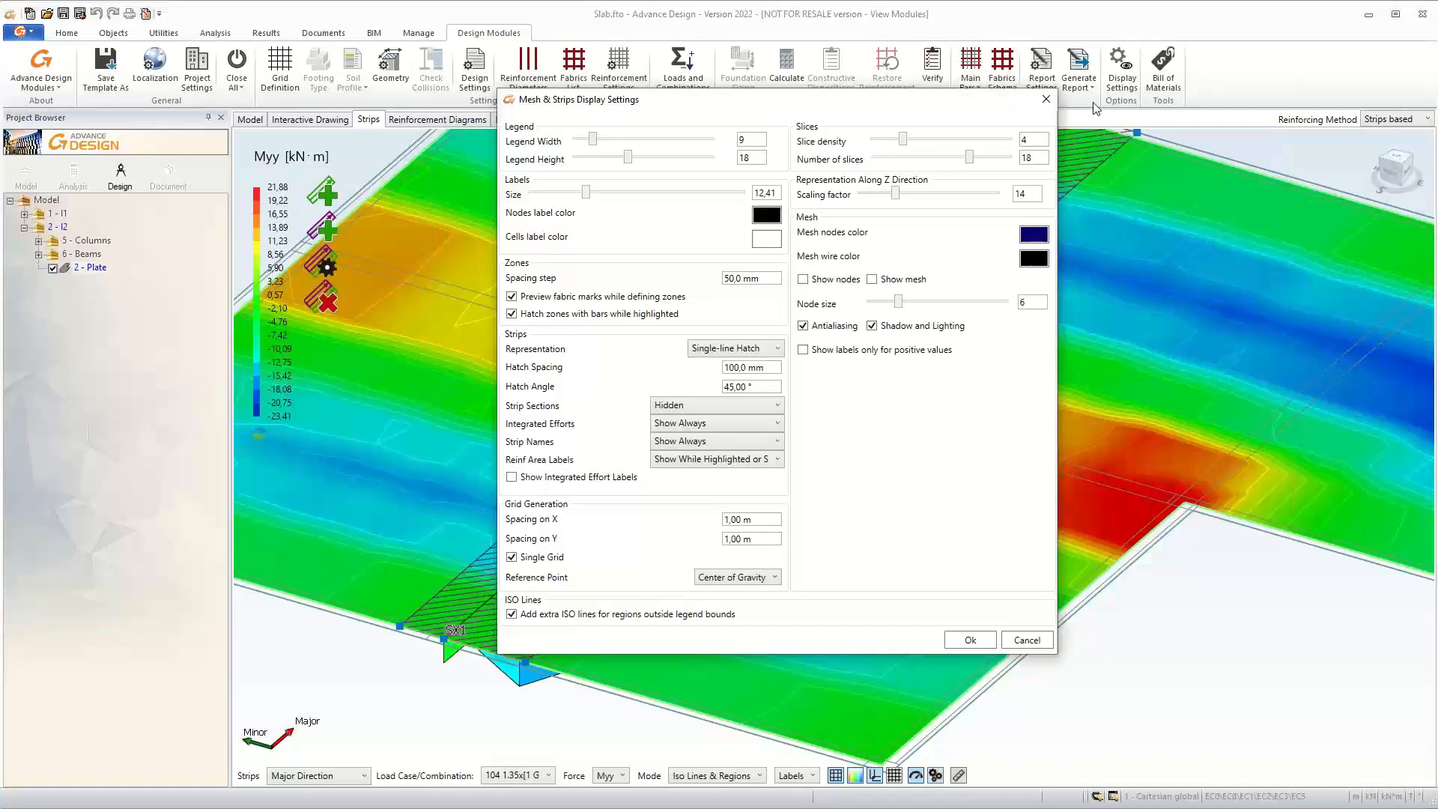
{"action": "left_click_drag", "start_coordinate": [839, 99], "coordinate": [1126, 106]}
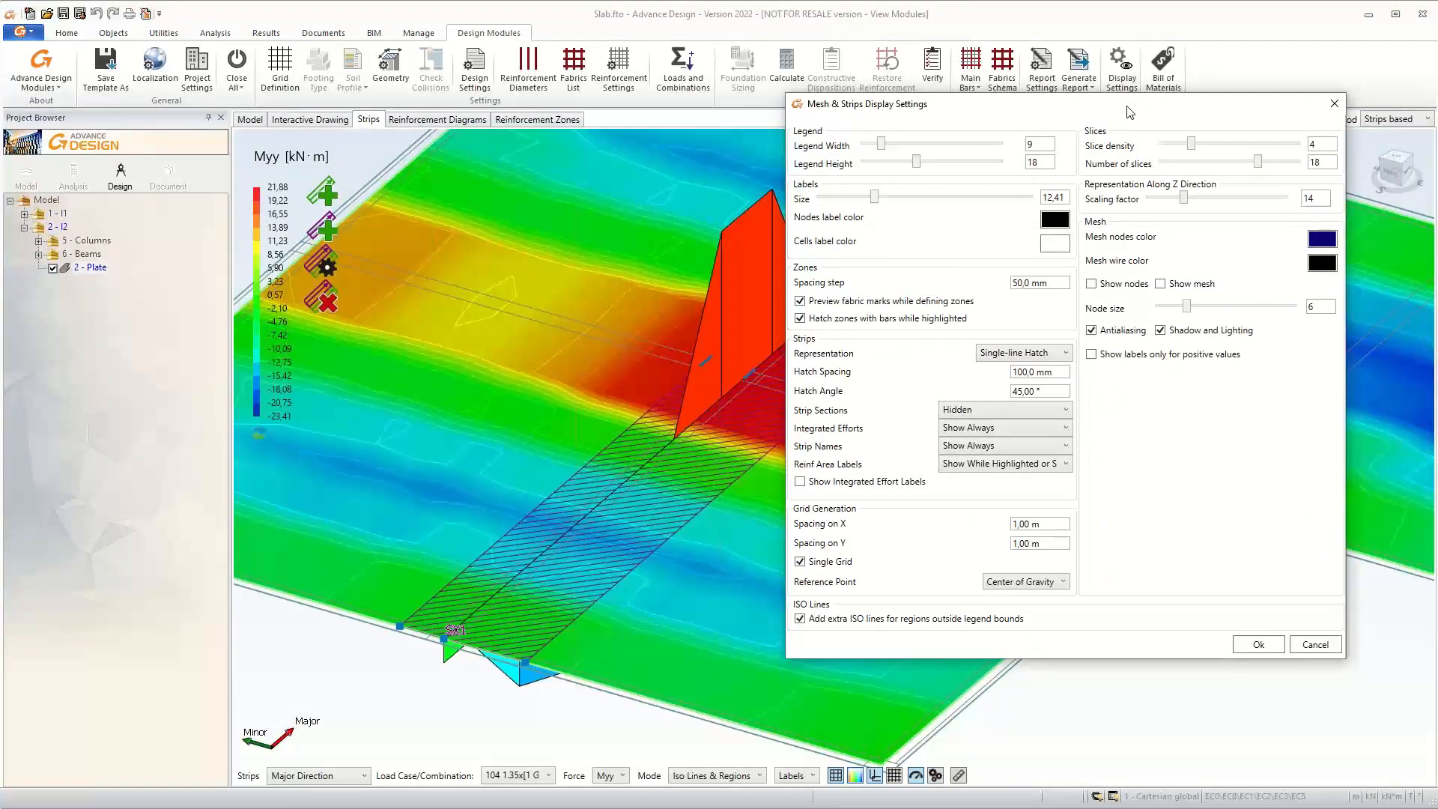
{"action": "left_click", "coordinate": [996, 411]}
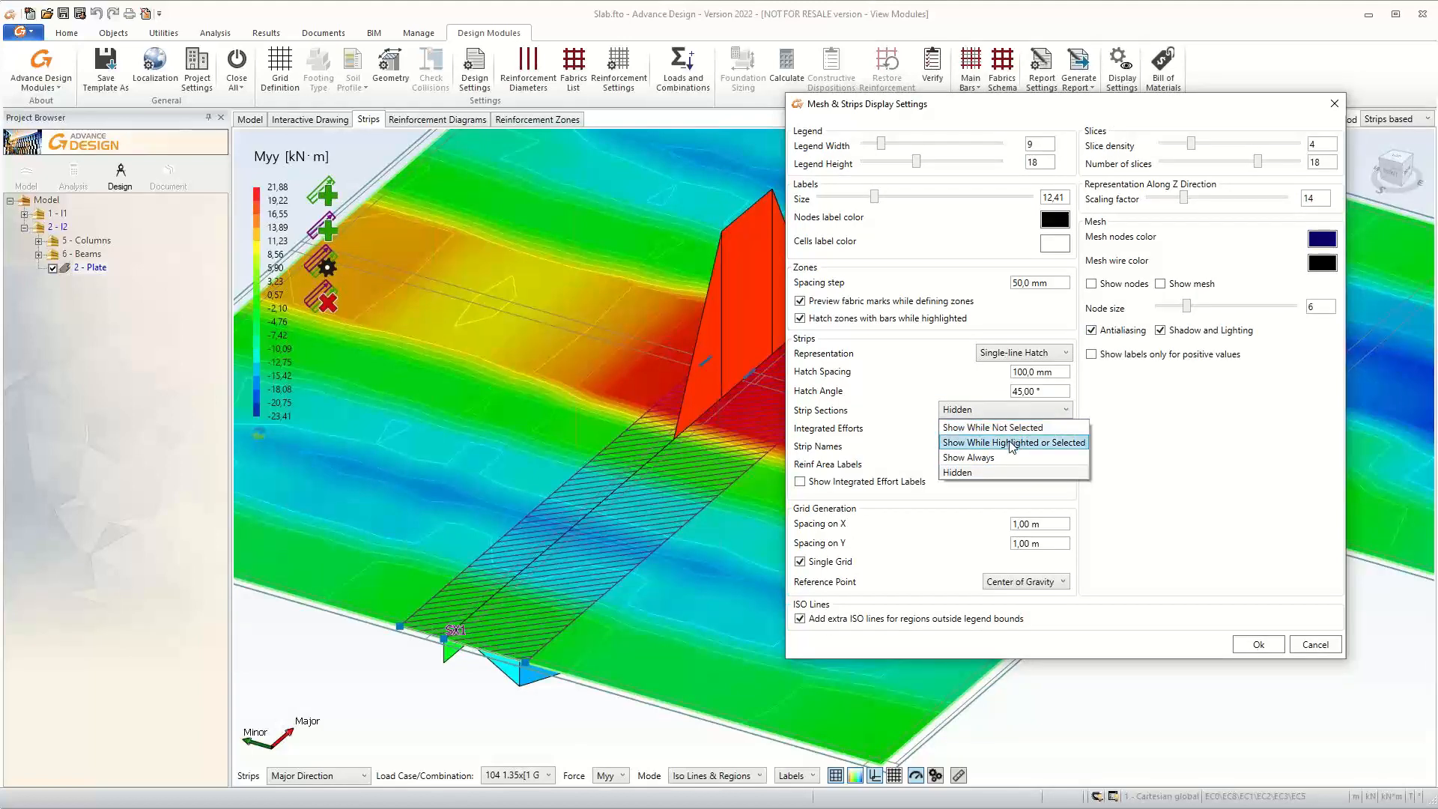
{"action": "left_click", "coordinate": [1013, 441]}
{"action": "left_click", "coordinate": [1259, 645]}
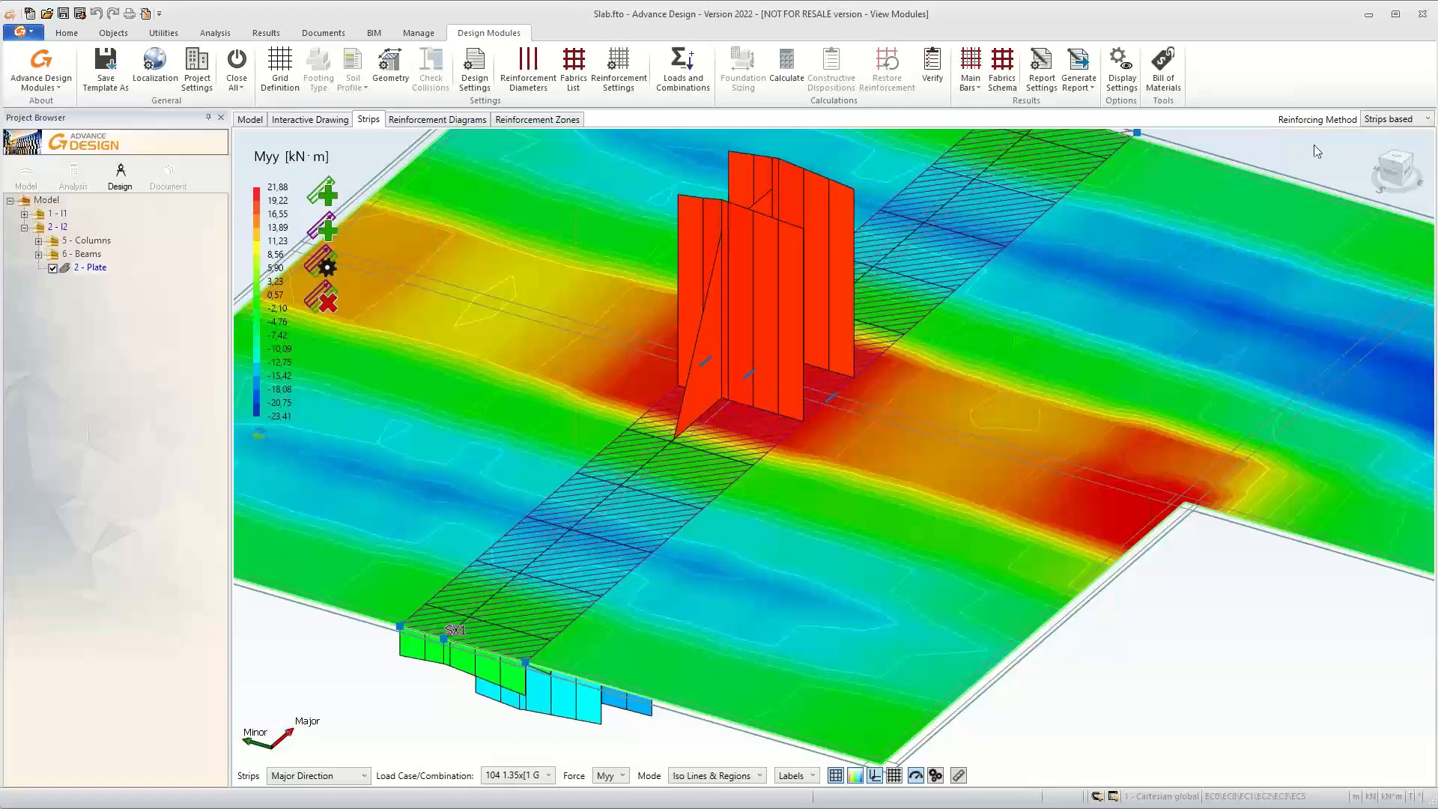
View the selected strip's Myy section diagrams without the colour map, deselect the strip, and turn the map back on
{"action": "left_click", "coordinate": [834, 775]}
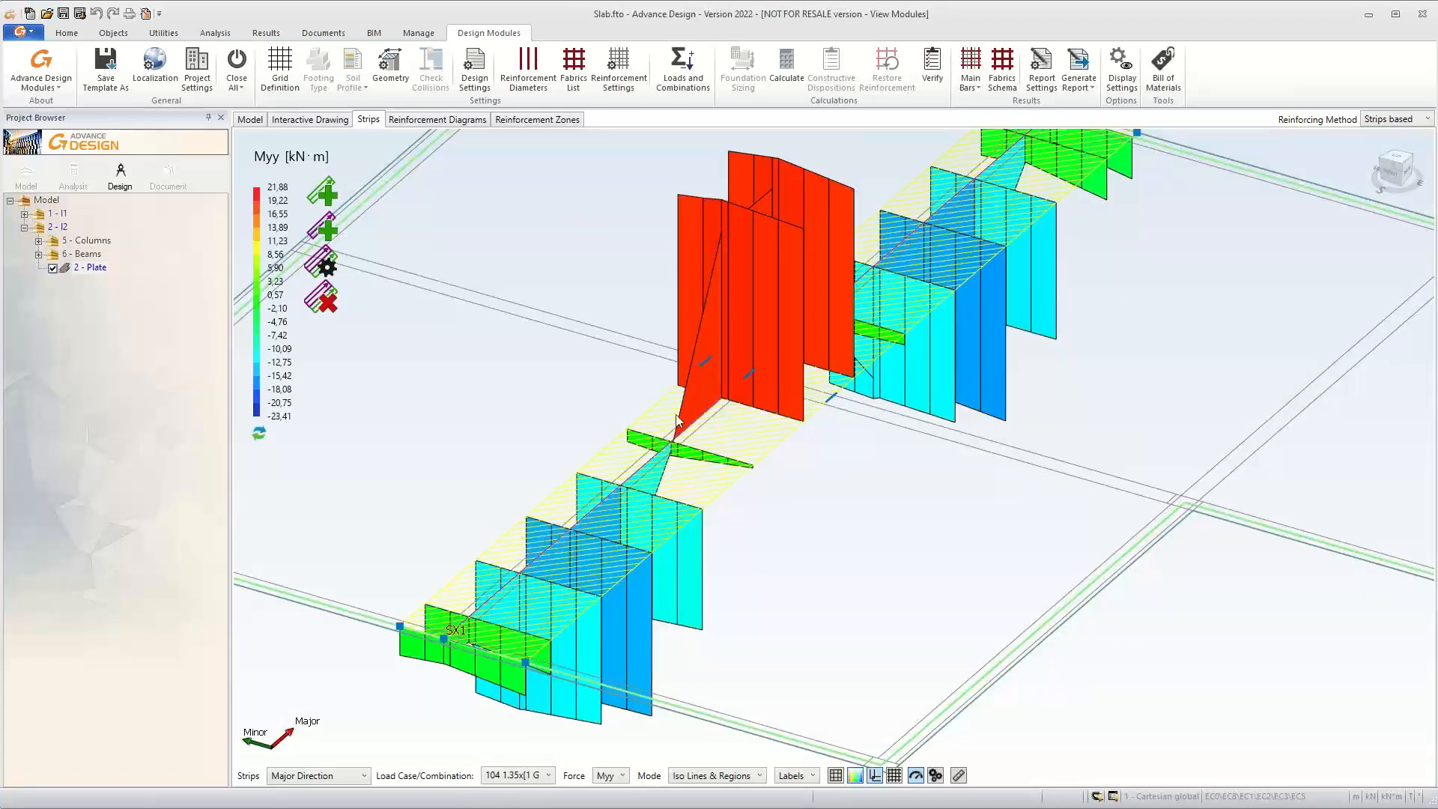
{"action": "scroll", "coordinate": [679, 419], "scroll_direction": "down", "scroll_amount": 2}
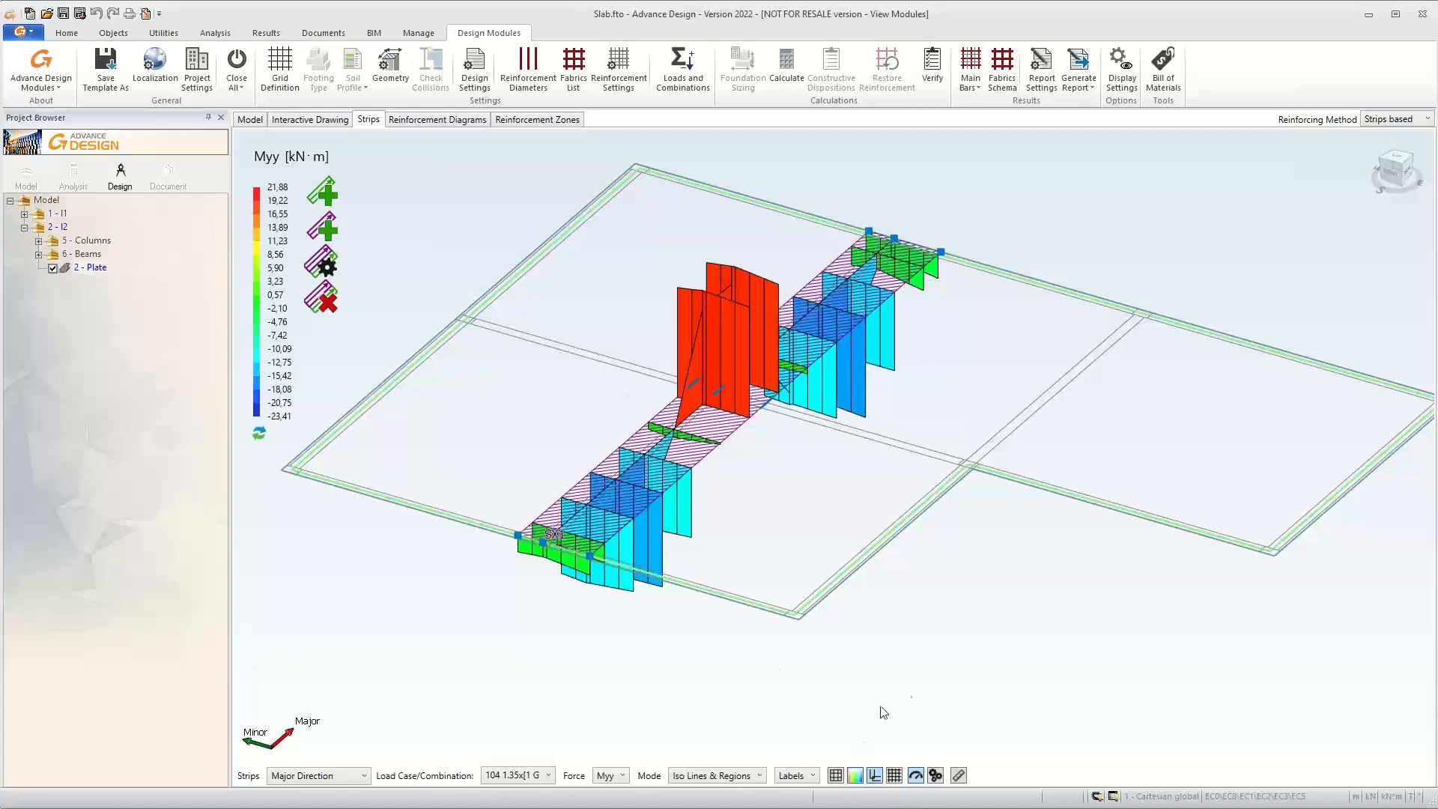
{"action": "left_click", "coordinate": [911, 686]}
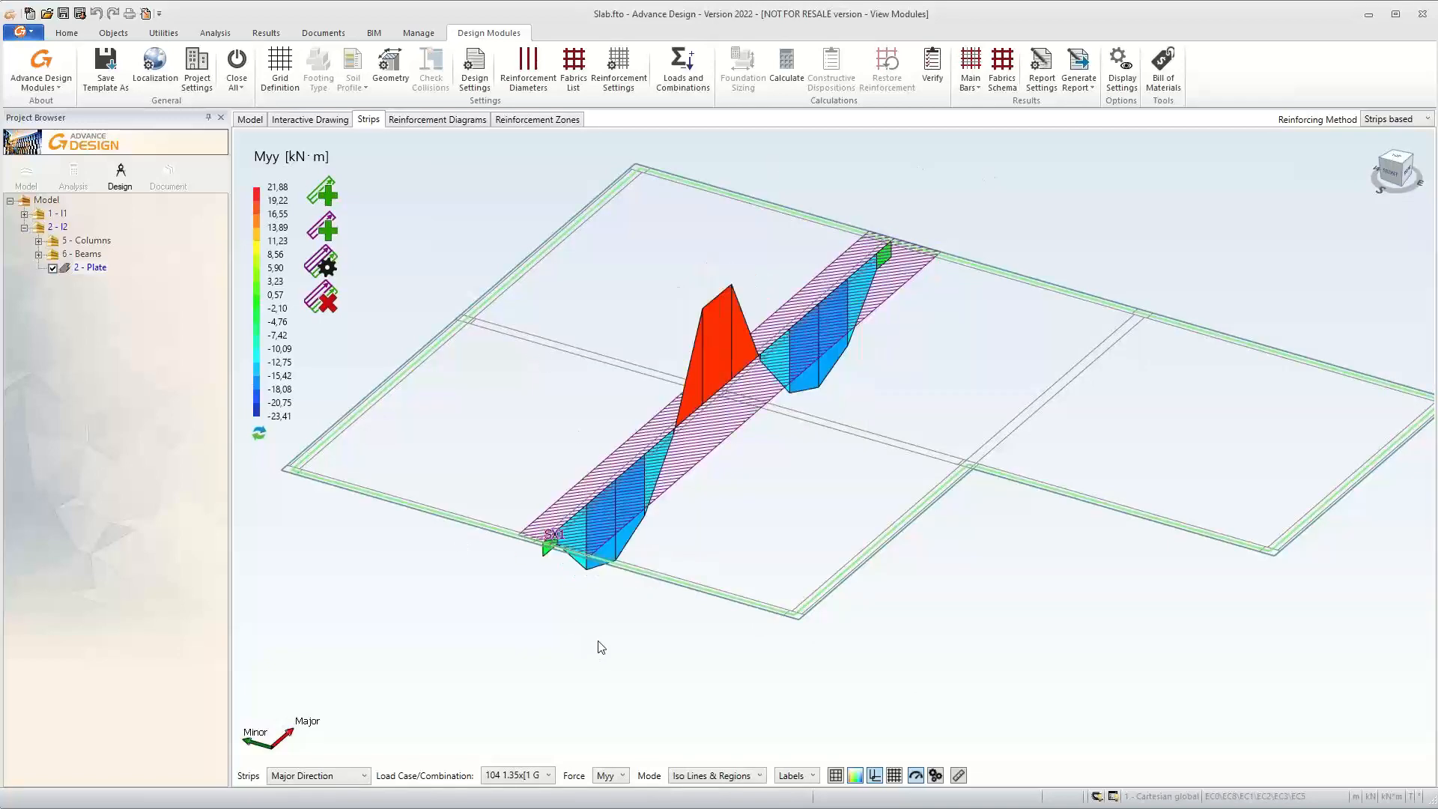
{"action": "left_click", "coordinate": [835, 776]}
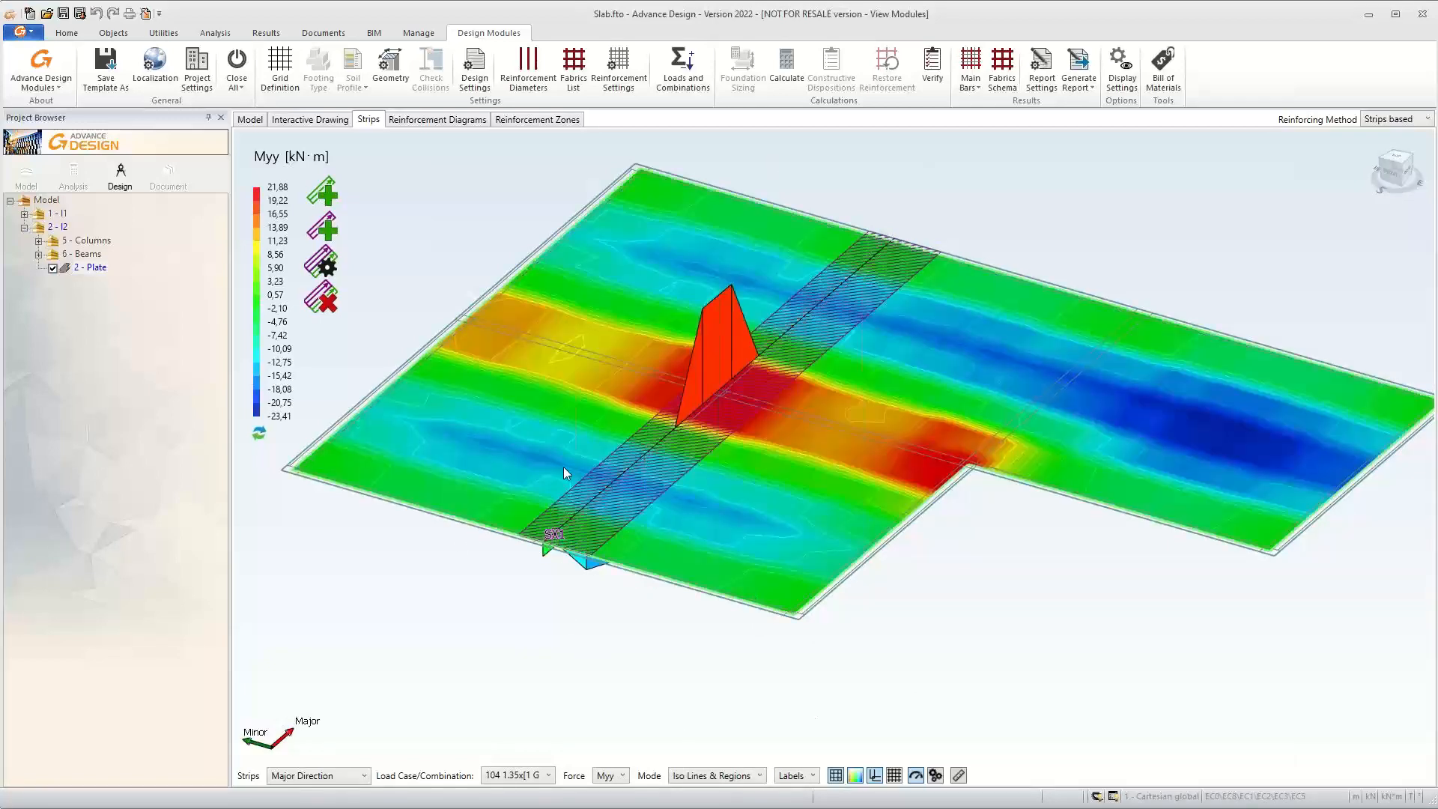
Delete the manually drawn major-direction strip and generate the strips automatically over the whole slab
{"action": "left_click", "coordinate": [539, 541]}
{"action": "left_click", "coordinate": [329, 271]}
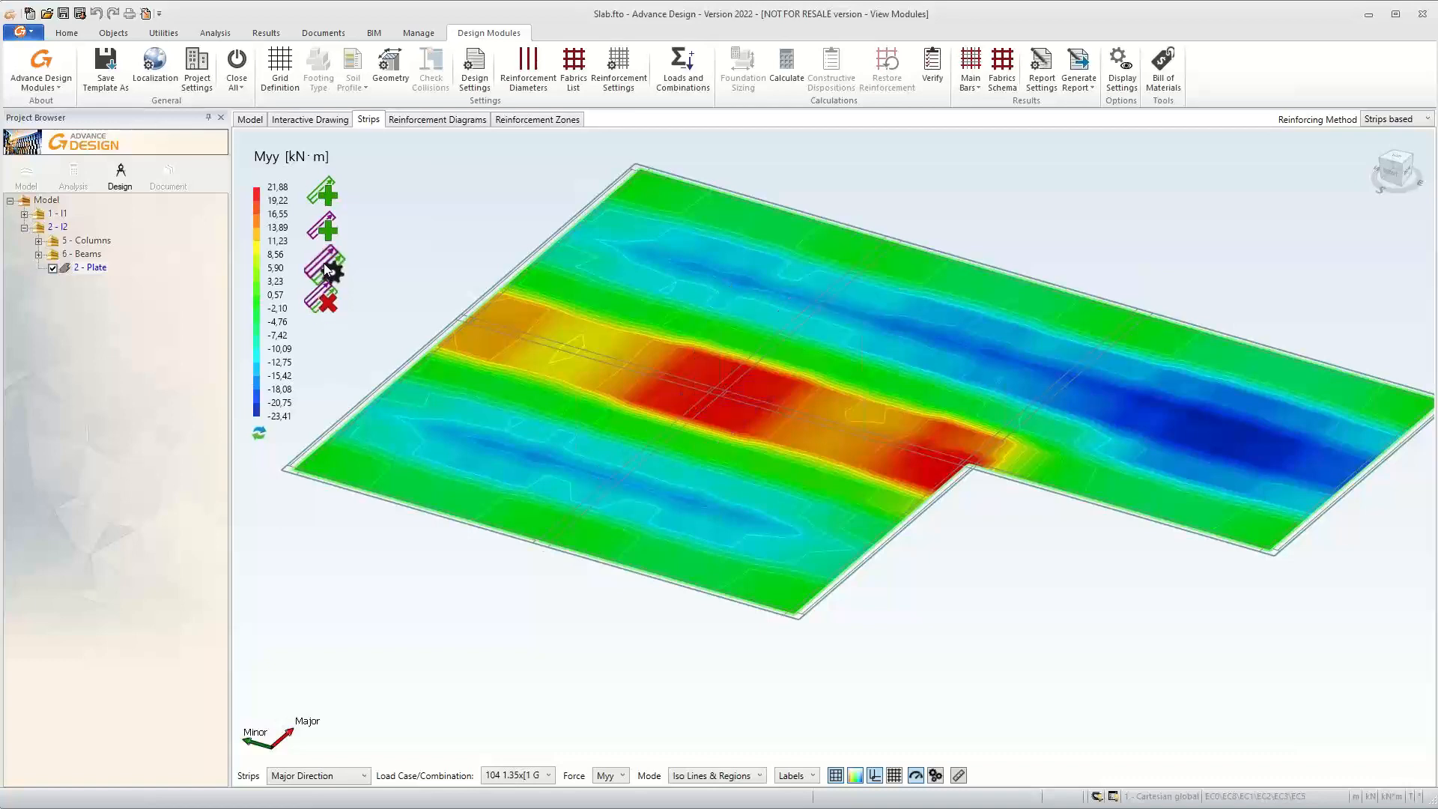
{"action": "left_click", "coordinate": [329, 271]}
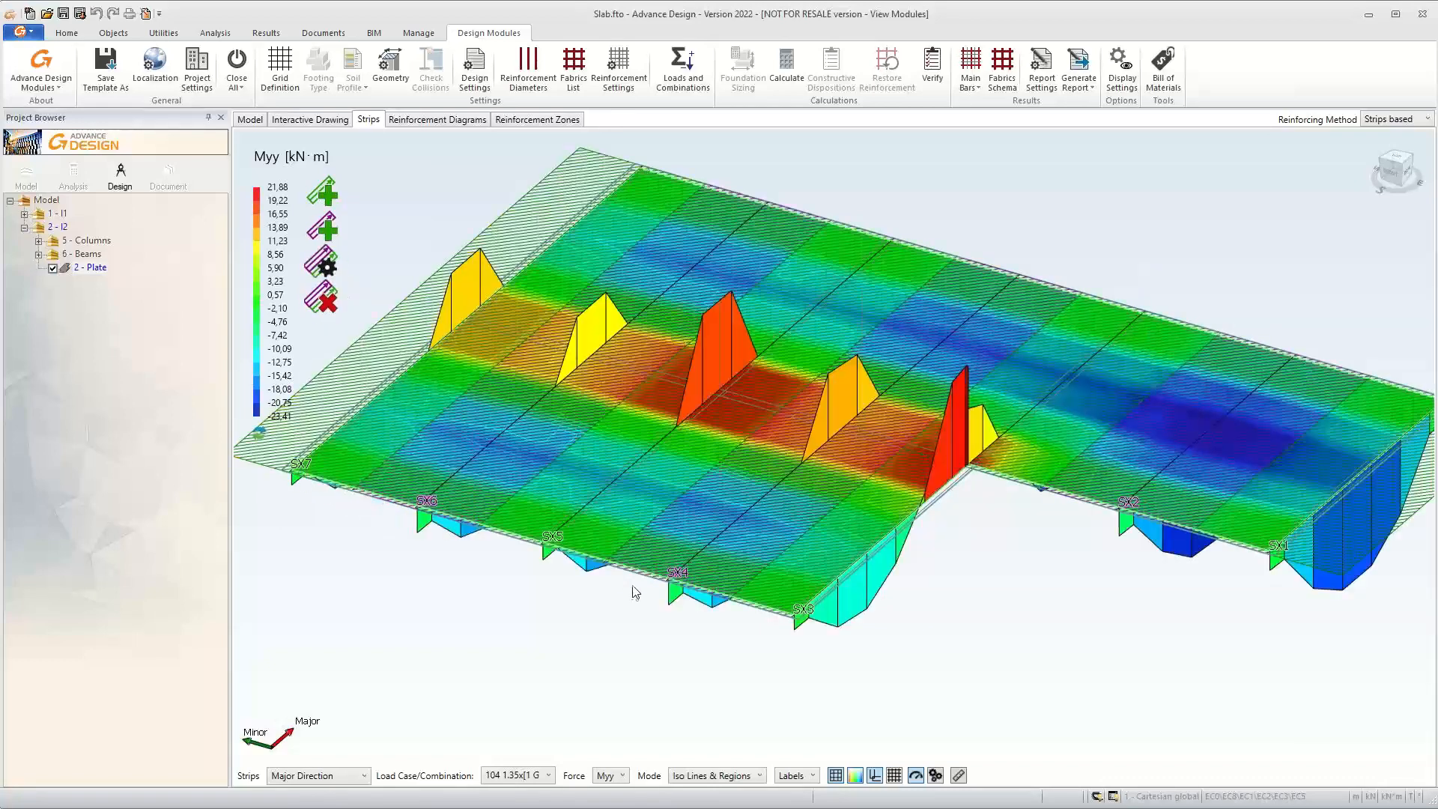
Review the minor-direction strips in plan and 3D, and switch the display back to the major-direction strips
{"action": "left_click", "coordinate": [338, 777]}
{"action": "left_click", "coordinate": [328, 728]}
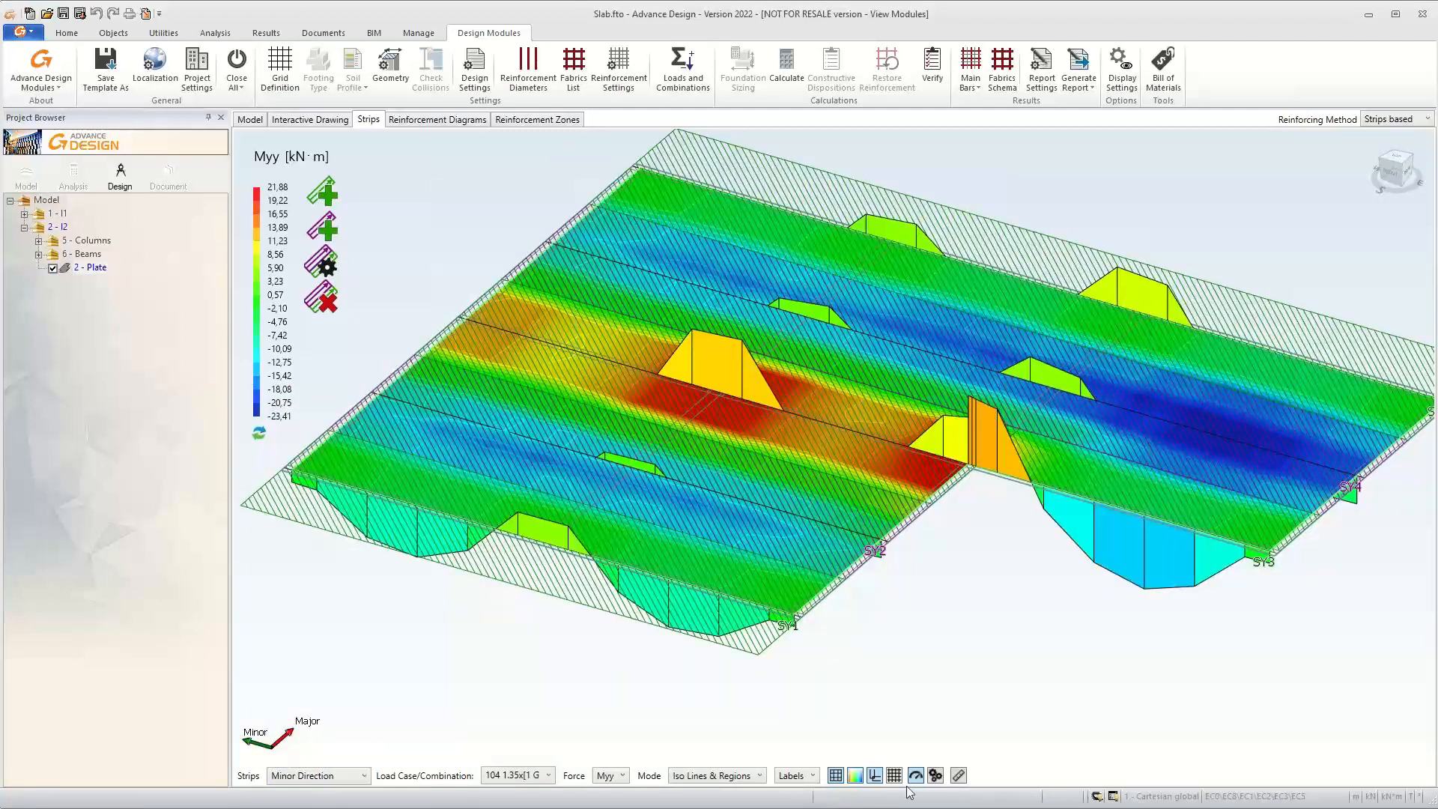
{"action": "left_click", "coordinate": [1398, 164]}
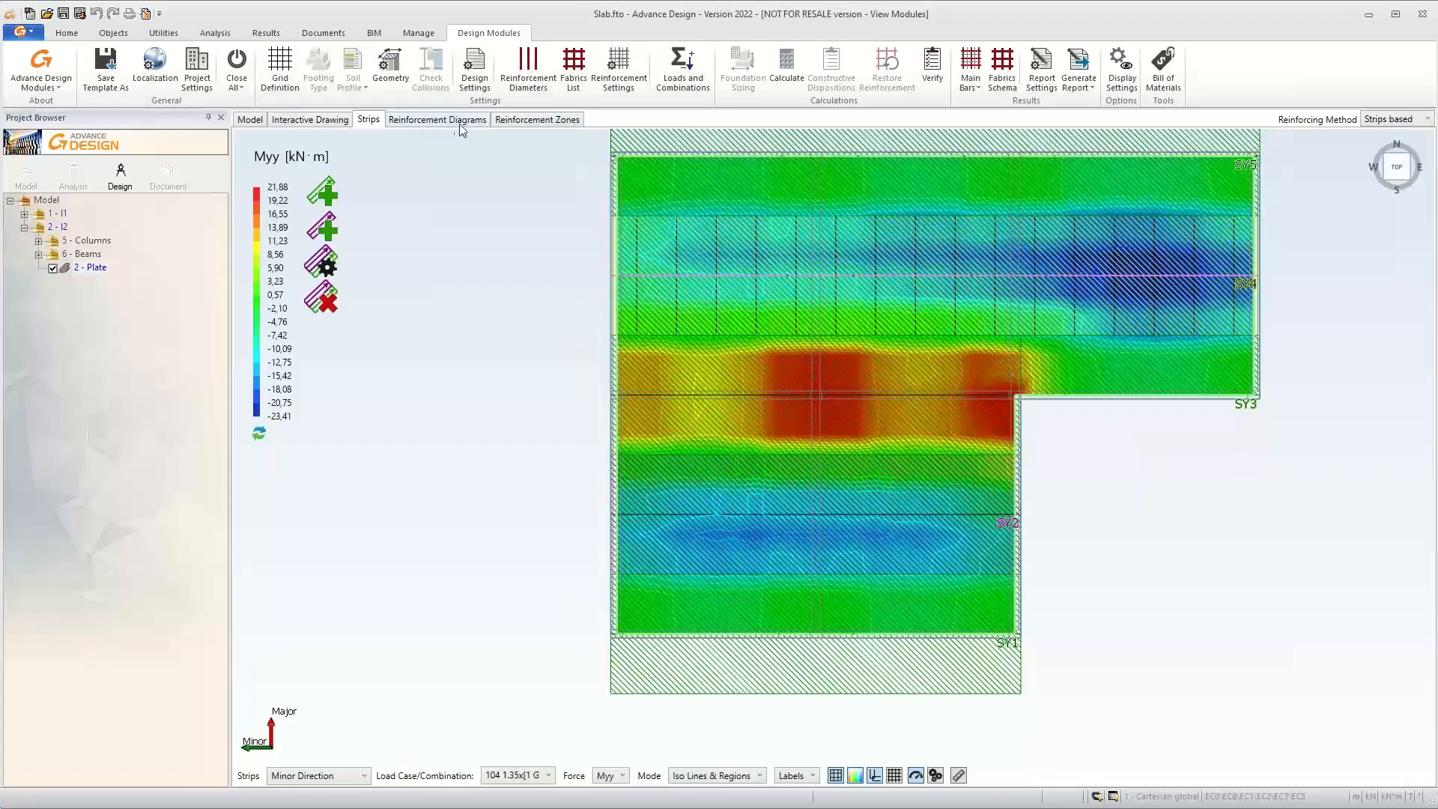
{"action": "left_click", "coordinate": [1410, 184]}
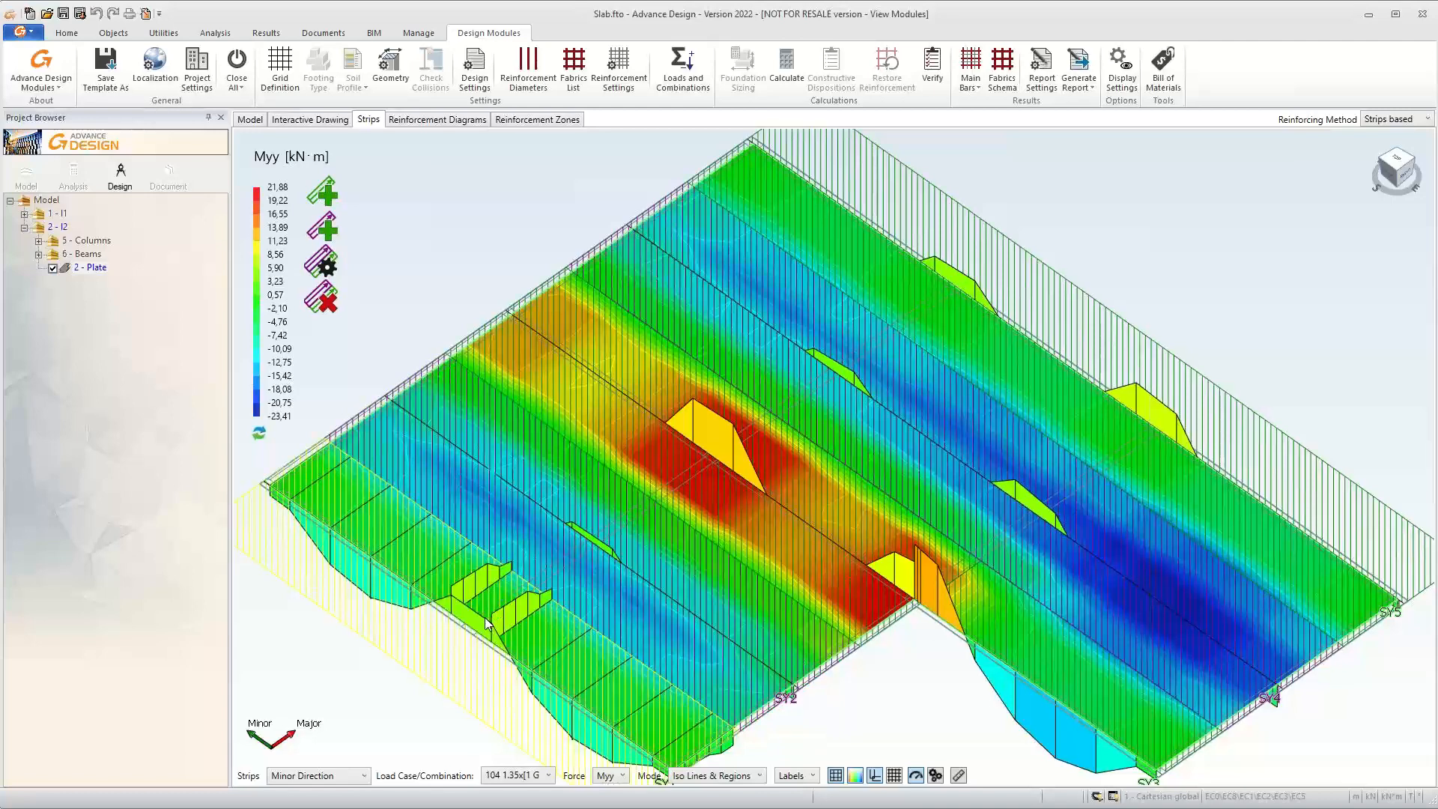
{"action": "left_click", "coordinate": [343, 775]}
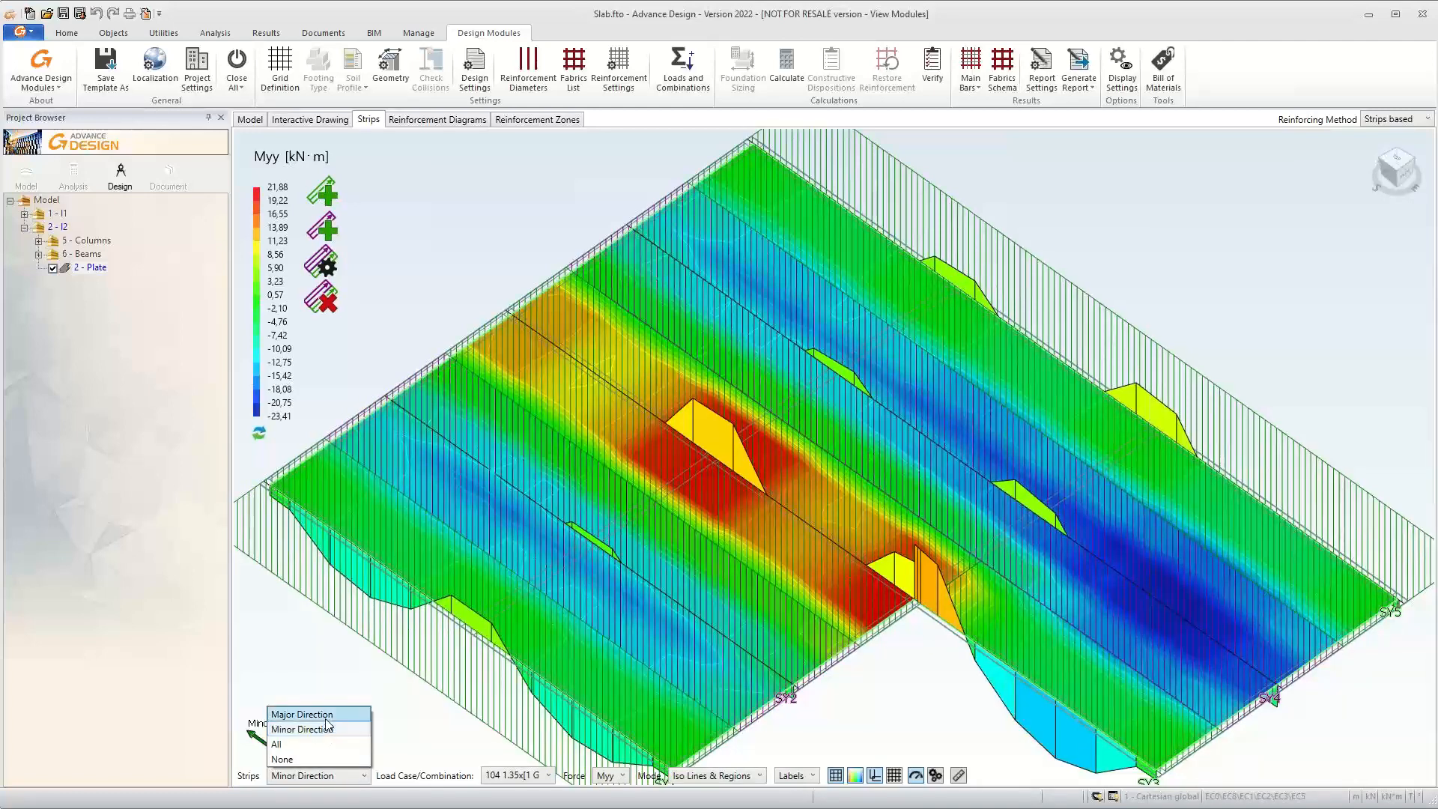
{"action": "left_click", "coordinate": [326, 715]}
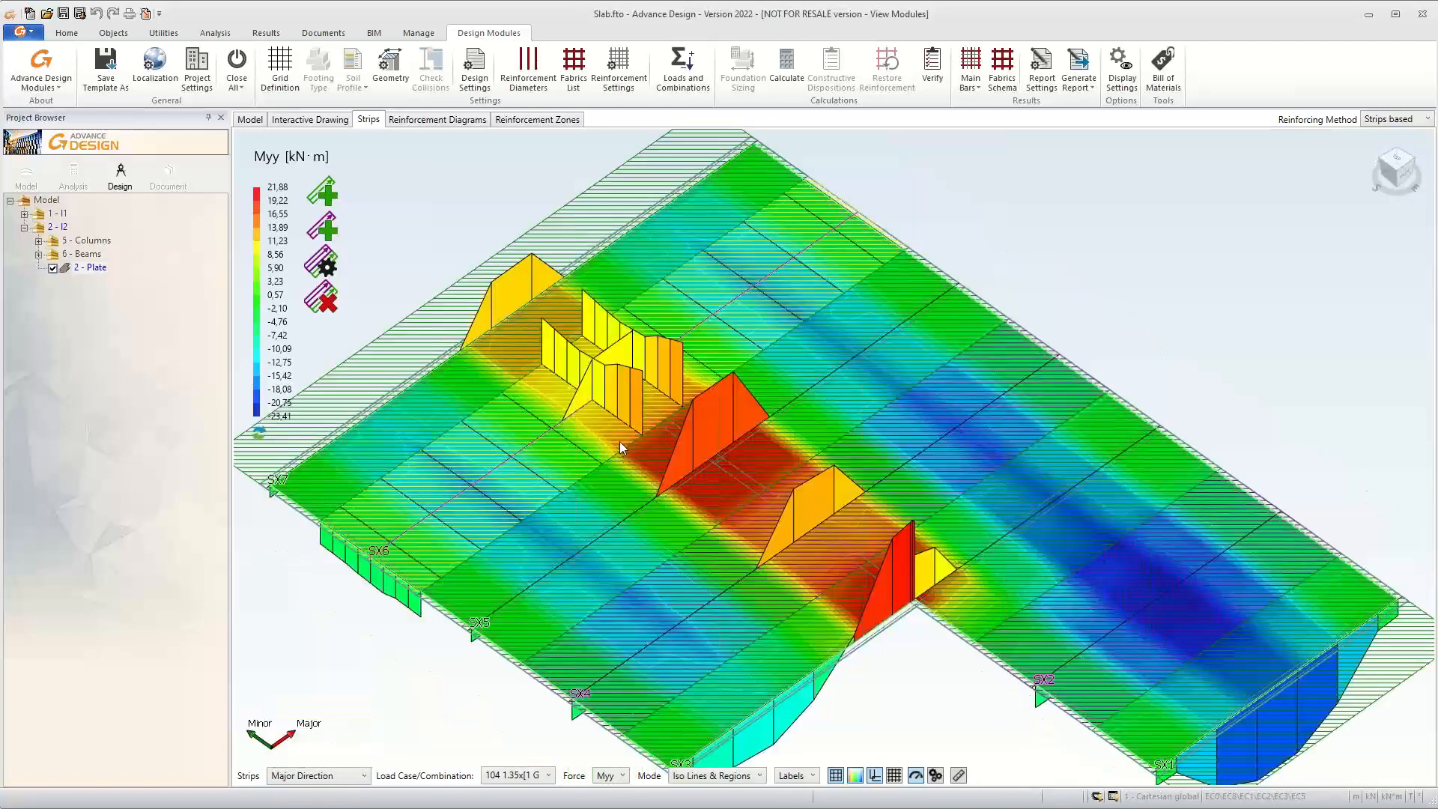
Calculate the slab's reinforcement and examine the theoretical versus real reinforcement diagram of major-direction strip SX4
{"action": "left_click", "coordinate": [785, 66]}
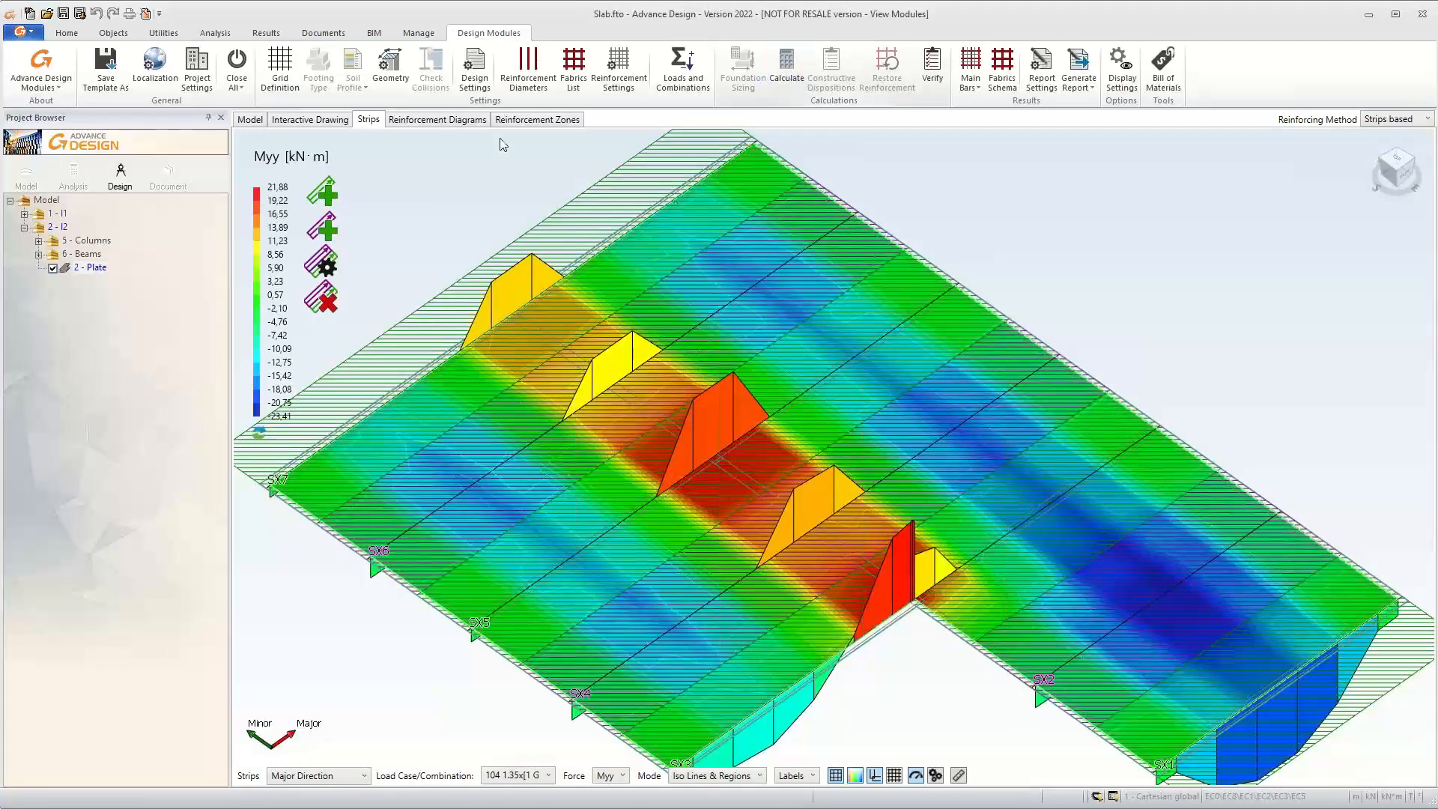
{"action": "left_click", "coordinate": [436, 119]}
{"action": "scroll", "coordinate": [488, 336], "scroll_direction": "down", "scroll_amount": 2}
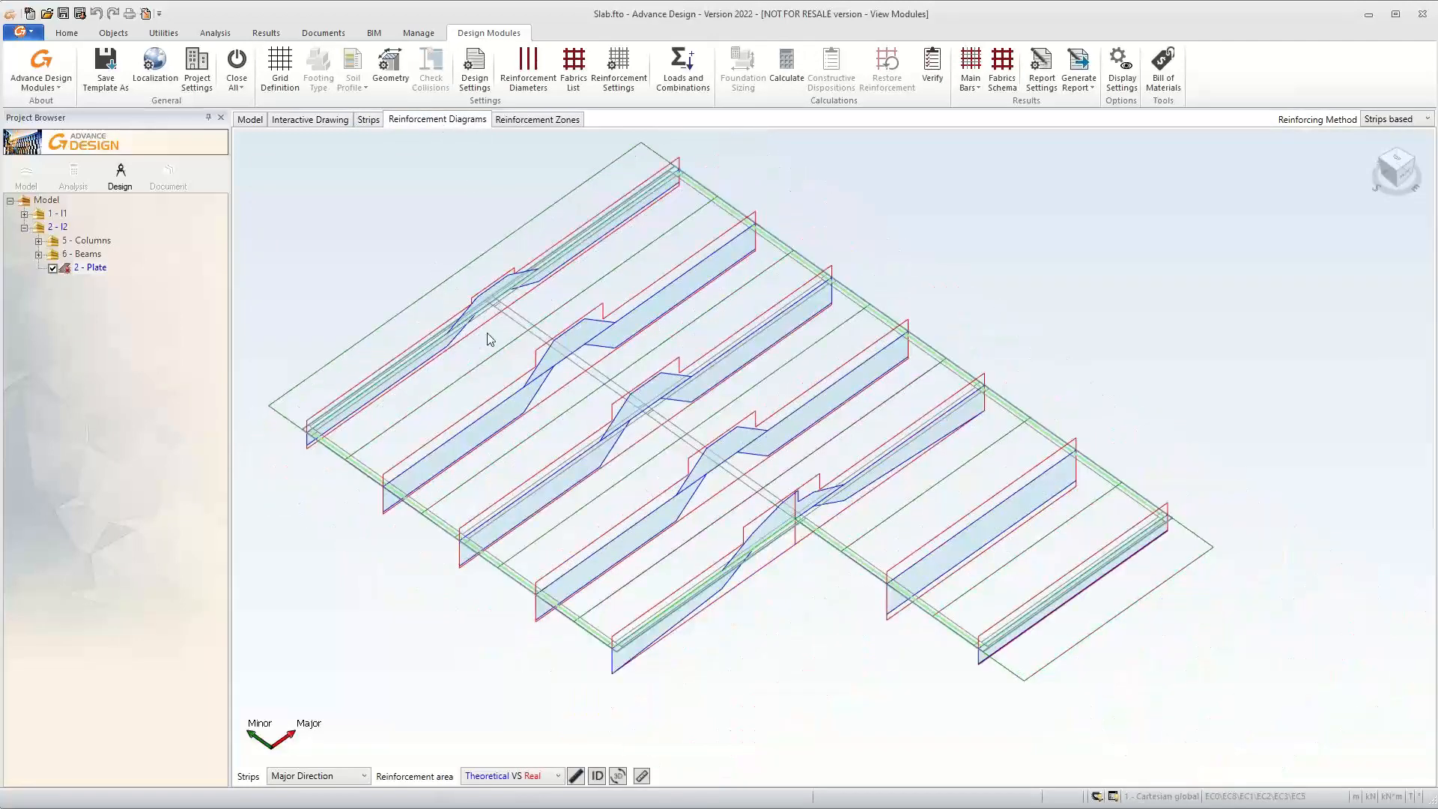
{"action": "left_click", "coordinate": [641, 517]}
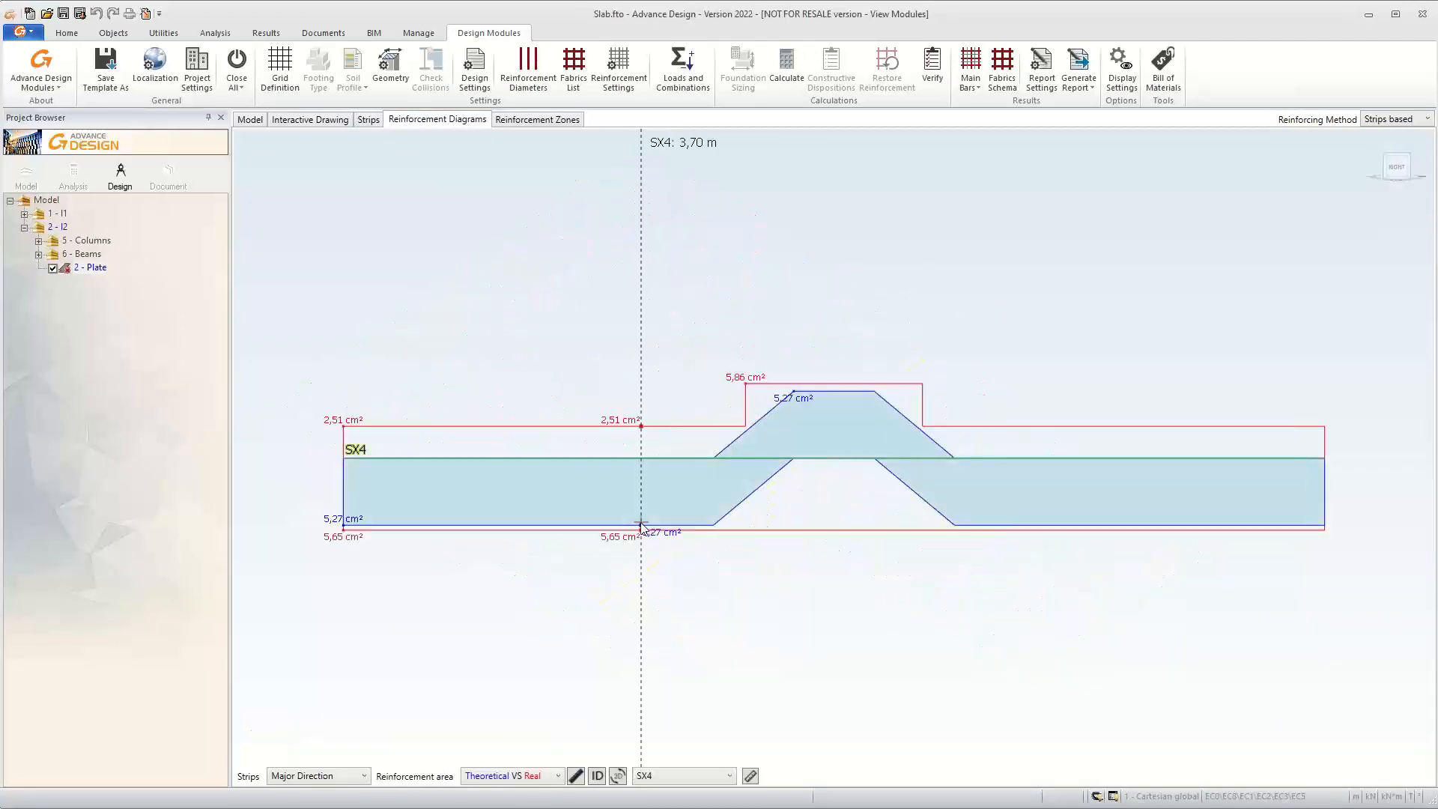
{"action": "scroll", "coordinate": [405, 520], "scroll_direction": "up", "scroll_amount": 3}
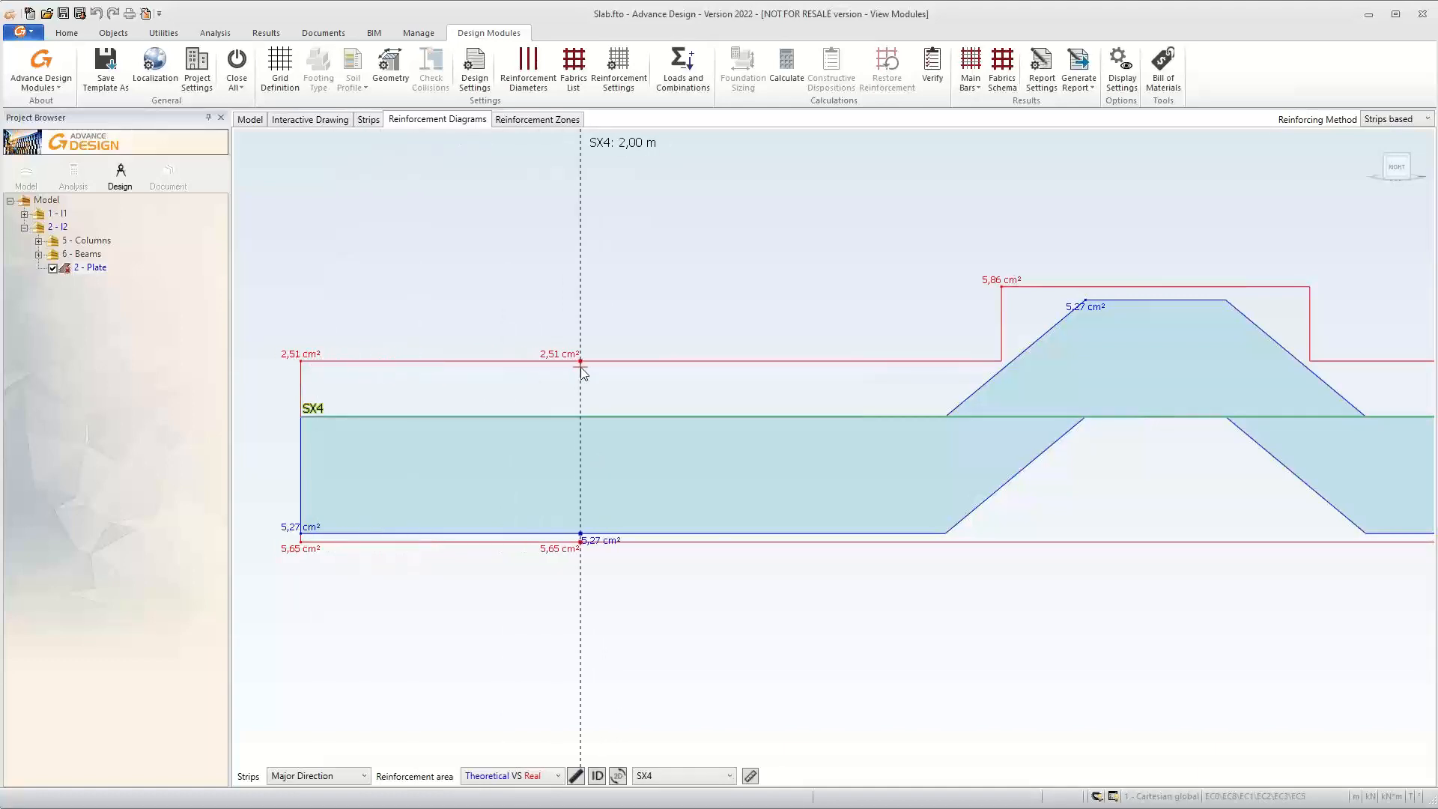
View the top reinforcement zones and inspect the bottom X bars beside the middle beam in the model's plan view
{"action": "left_click", "coordinate": [543, 122]}
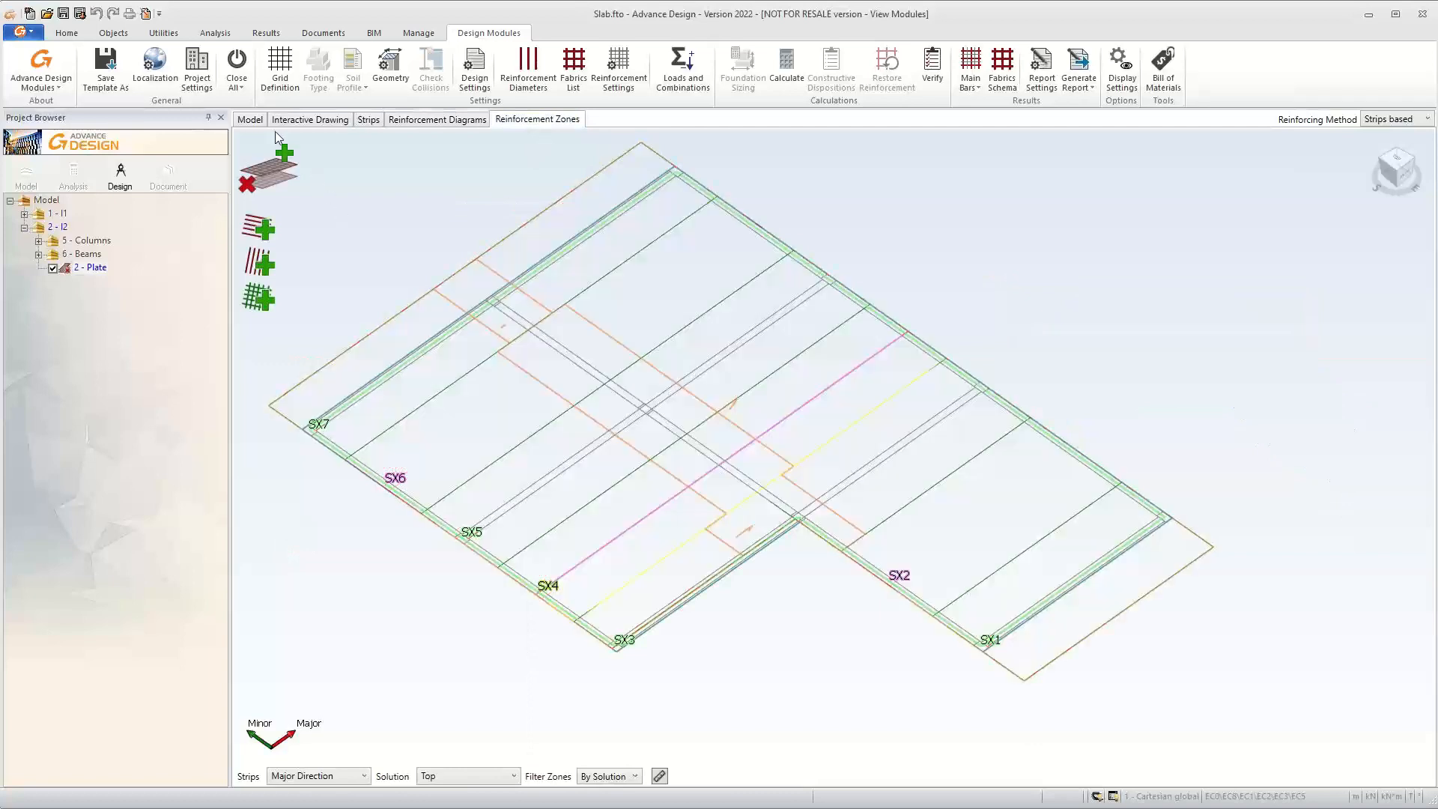
{"action": "left_click", "coordinate": [250, 120]}
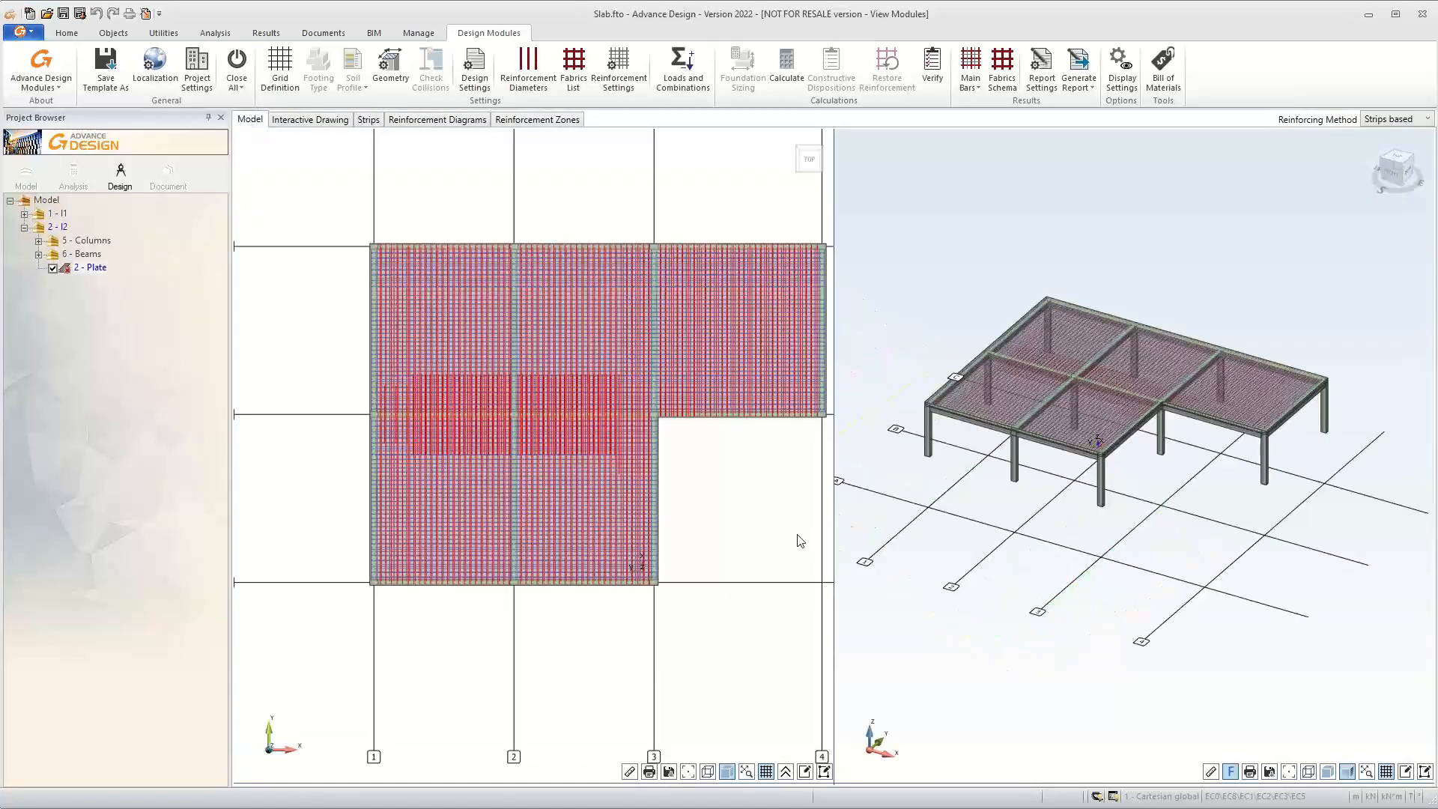
{"action": "scroll", "coordinate": [1101, 415], "scroll_direction": "up", "scroll_amount": 3}
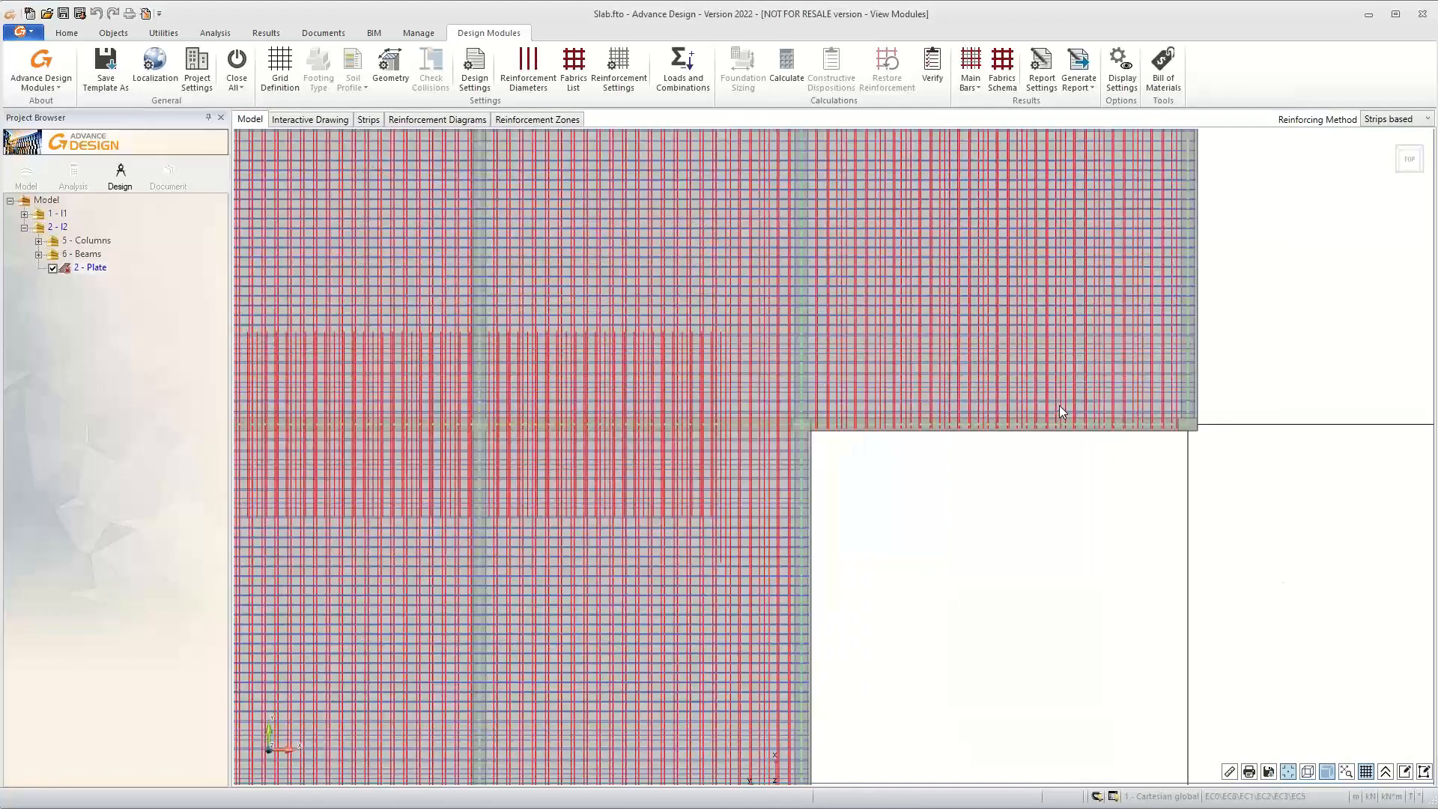
{"action": "scroll", "coordinate": [716, 641], "scroll_direction": "down", "scroll_amount": 2}
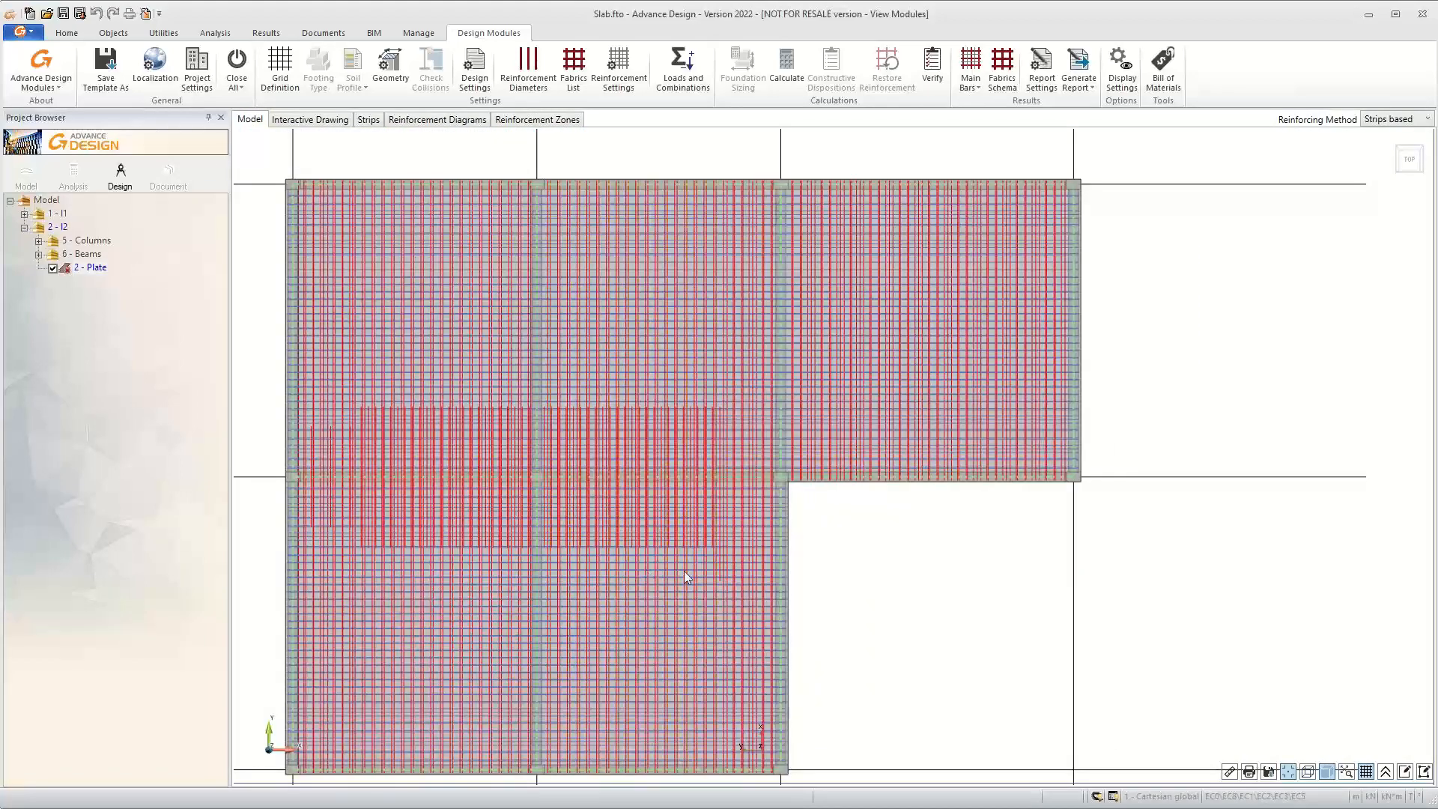
{"action": "mouse_move", "coordinate": [628, 546]}
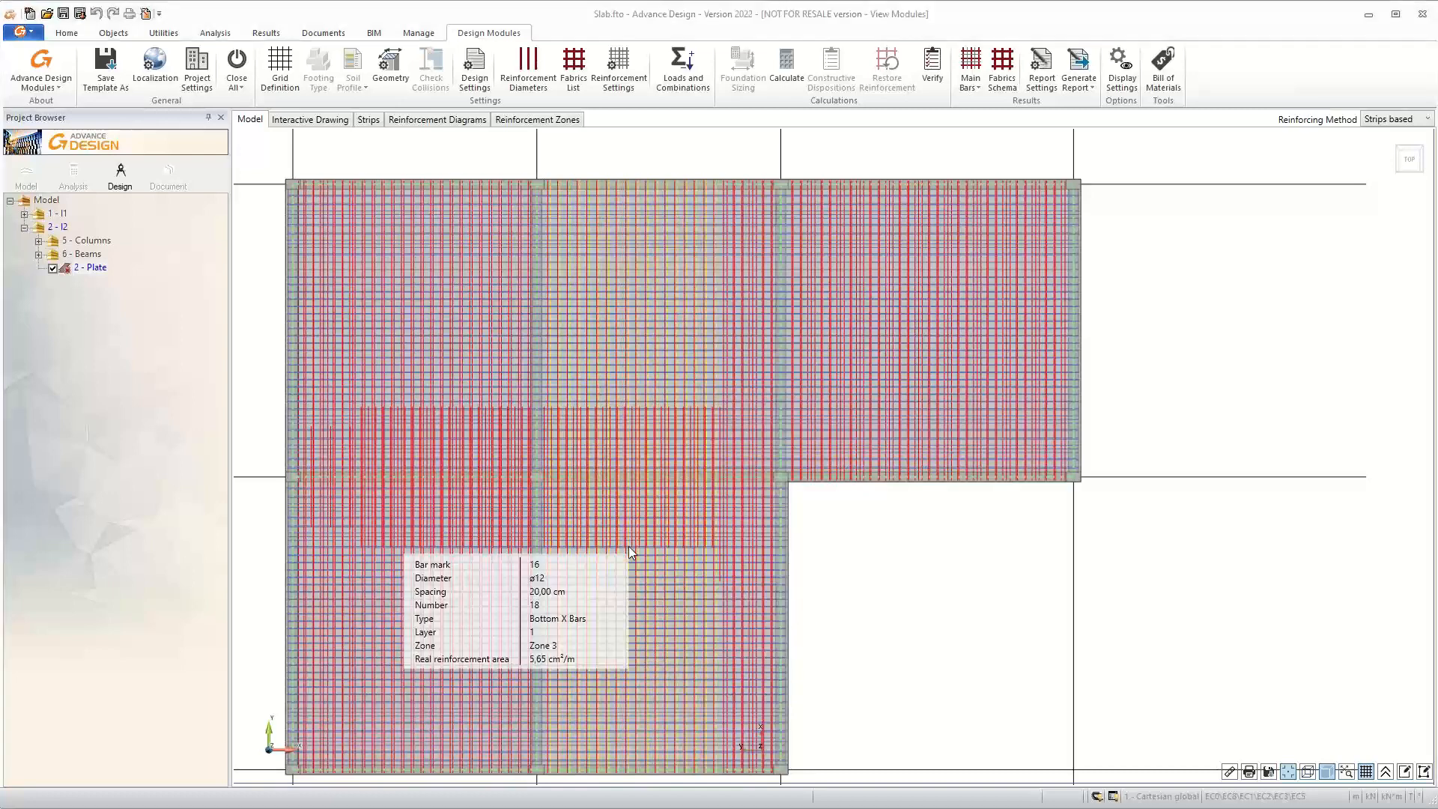
Look over the bottom reinforcement plan drawing and return to the slab's model view
{"action": "left_click", "coordinate": [324, 121]}
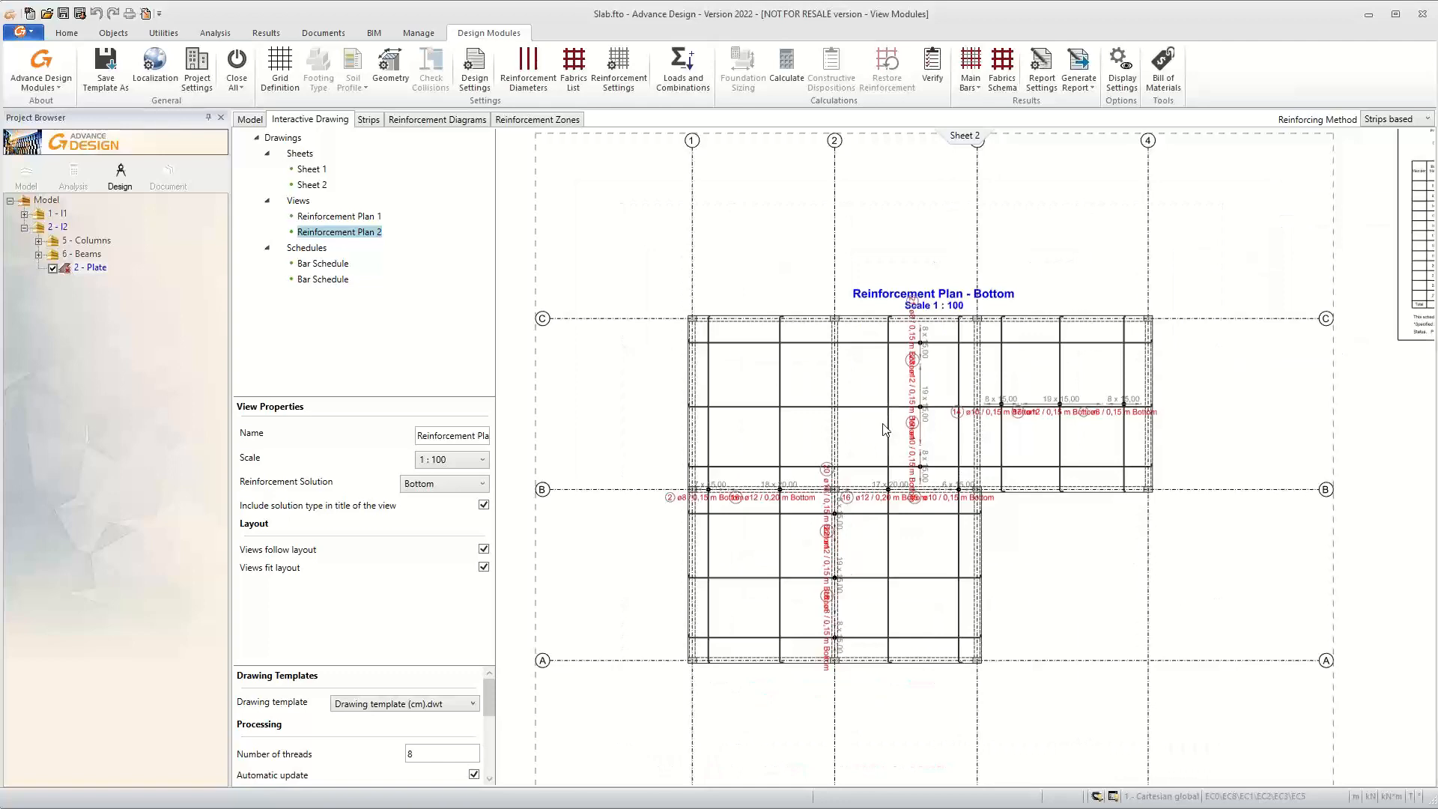
{"action": "left_click", "coordinate": [248, 122]}
{"action": "scroll", "coordinate": [1115, 441], "scroll_direction": "down", "scroll_amount": 3}
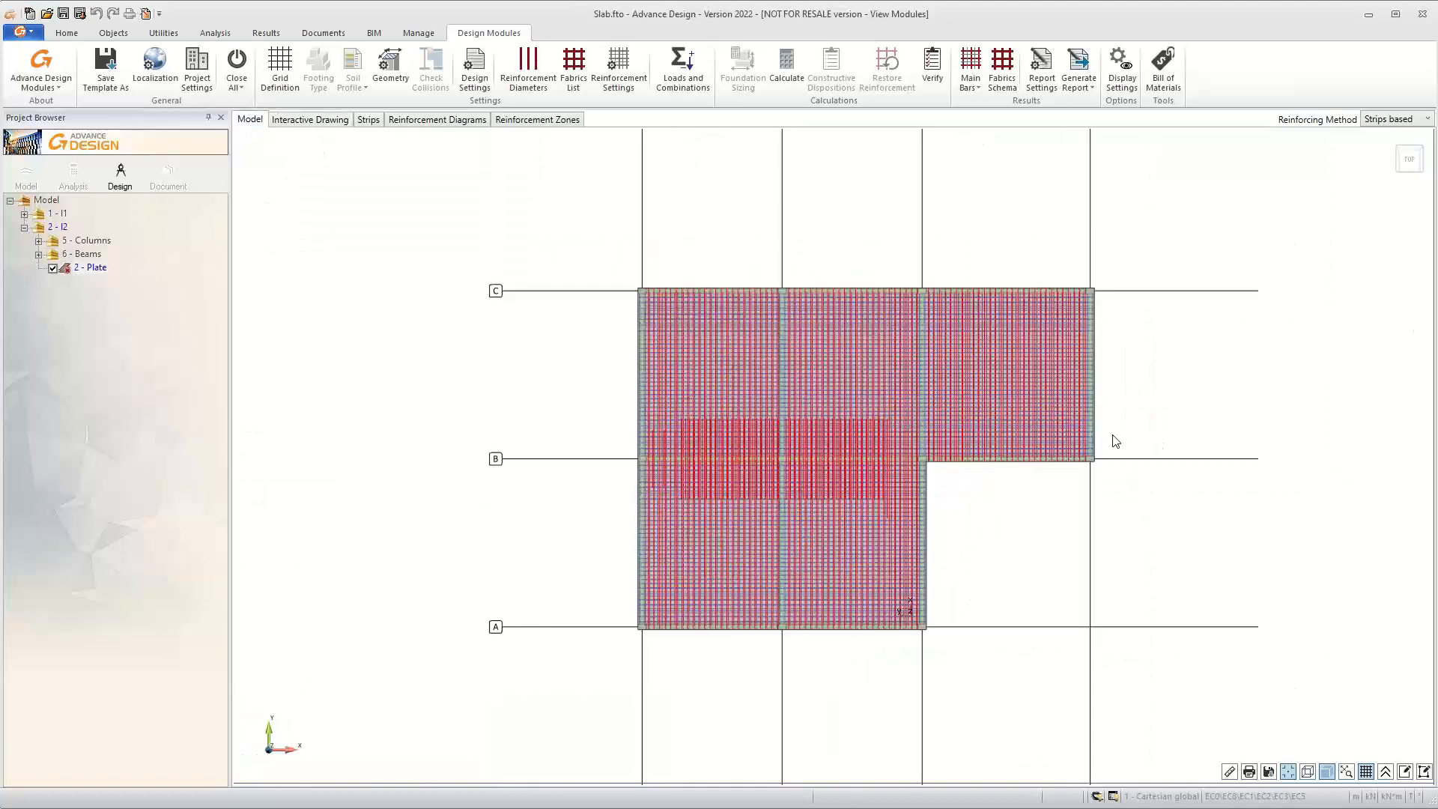
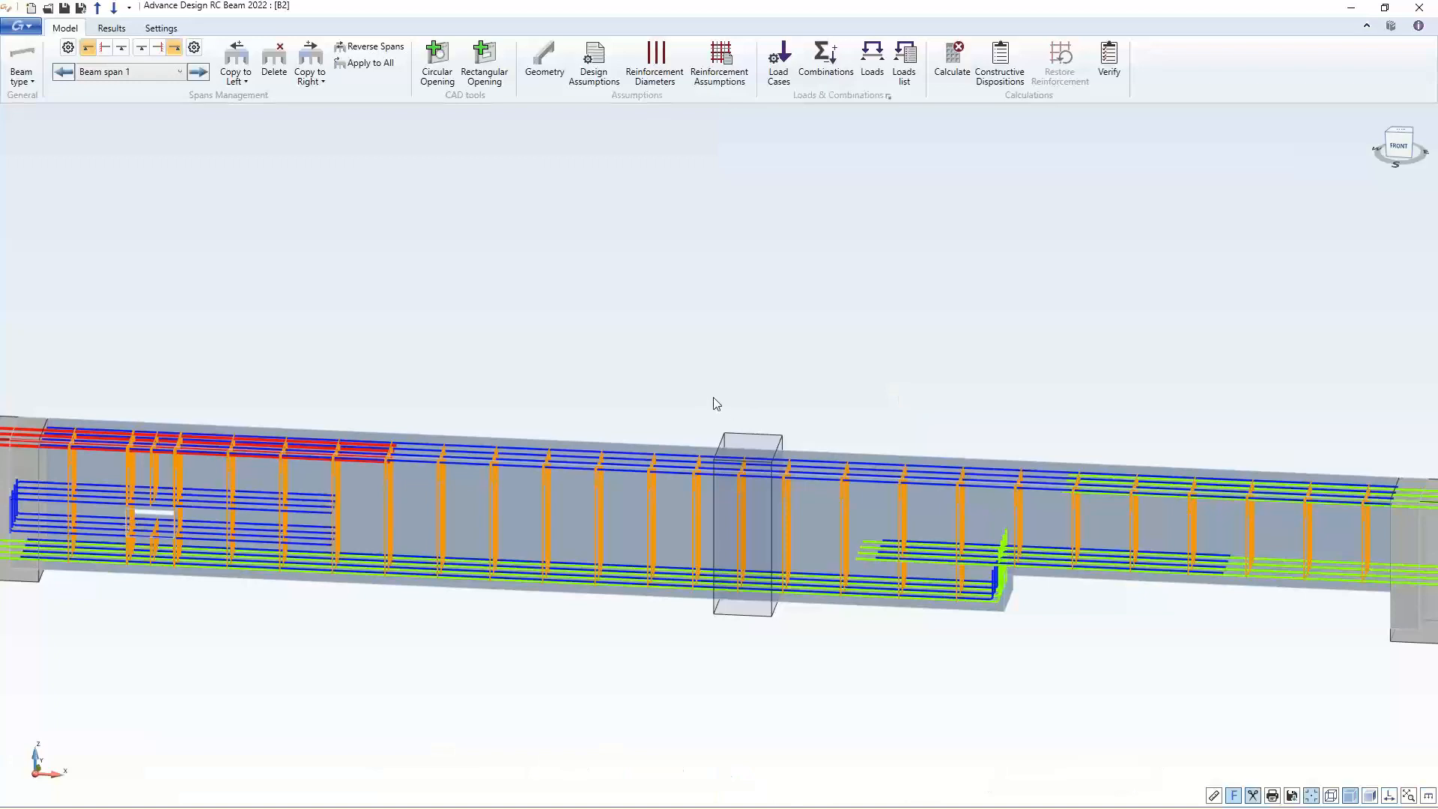
In Advance Design RC Beam, inspect the settings of transversal bar Package 4 in beam span 1
{"action": "scroll", "coordinate": [708, 406], "scroll_direction": "down", "scroll_amount": 5}
{"action": "scroll", "coordinate": [416, 465], "scroll_direction": "up", "scroll_amount": 5}
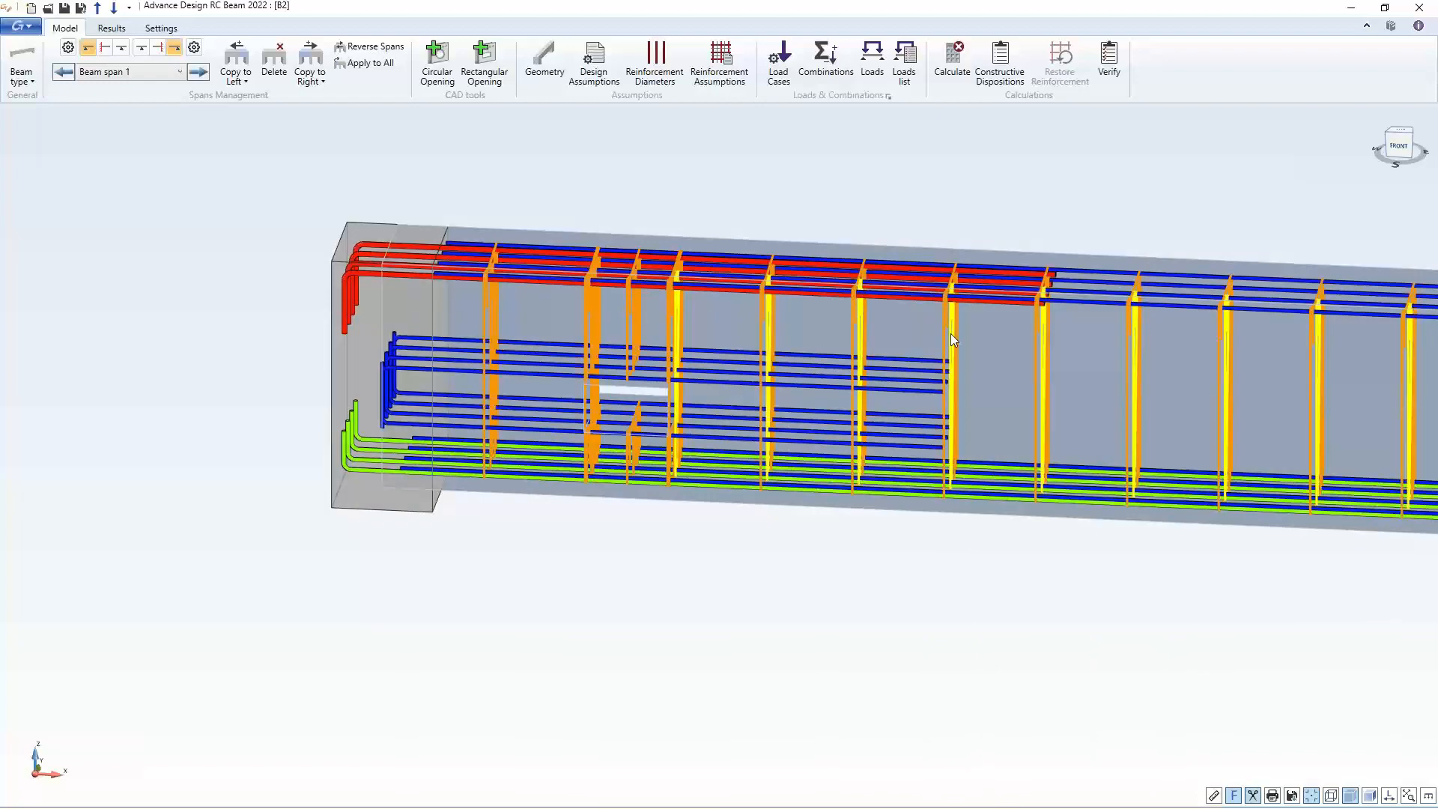
{"action": "double_click", "coordinate": [950, 334]}
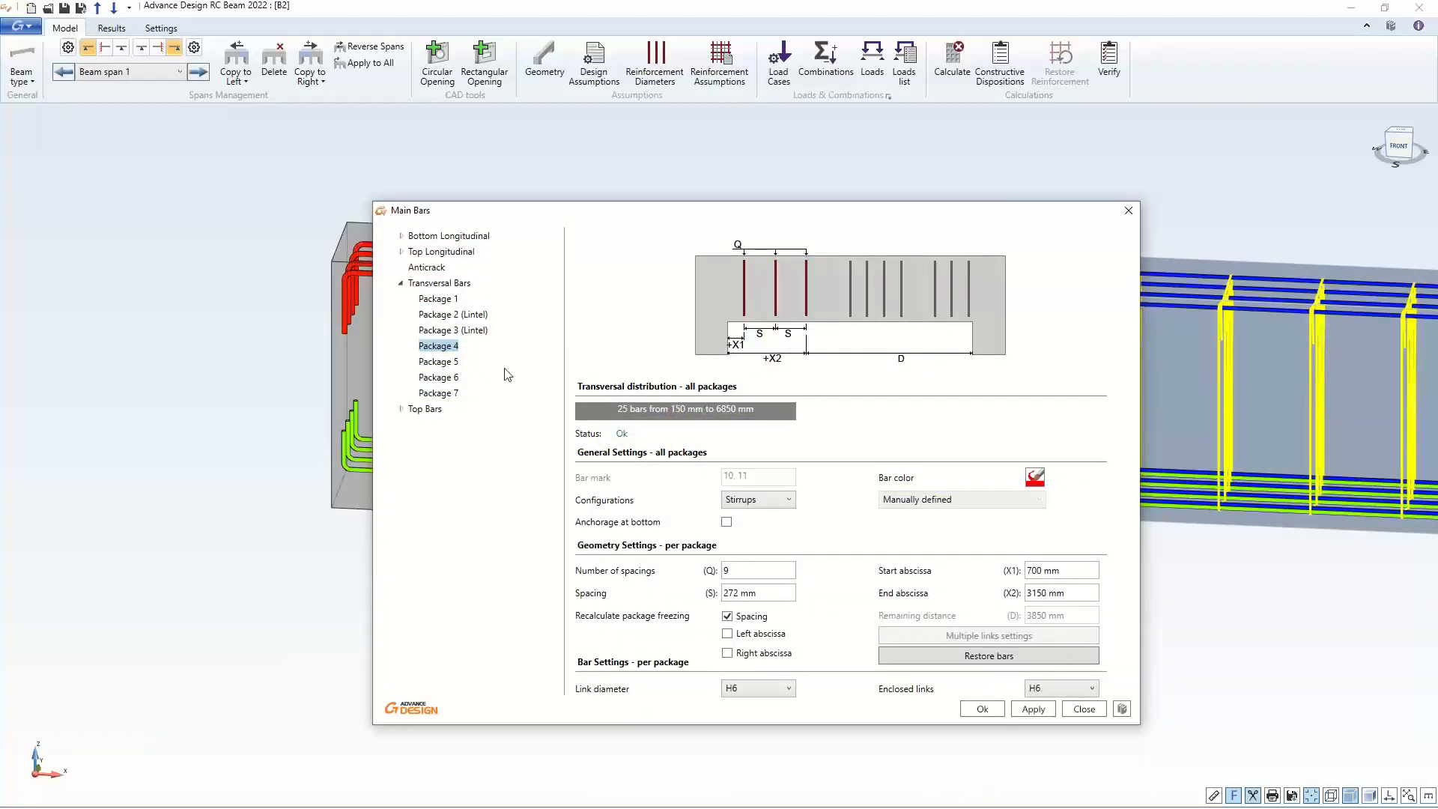
{"action": "left_click", "coordinate": [1130, 214]}
Inspect the settings of top longitudinal bar Layer 1 in beam span 1 with its bars highlighted in the model
{"action": "scroll", "coordinate": [584, 349], "scroll_direction": "down", "scroll_amount": 3}
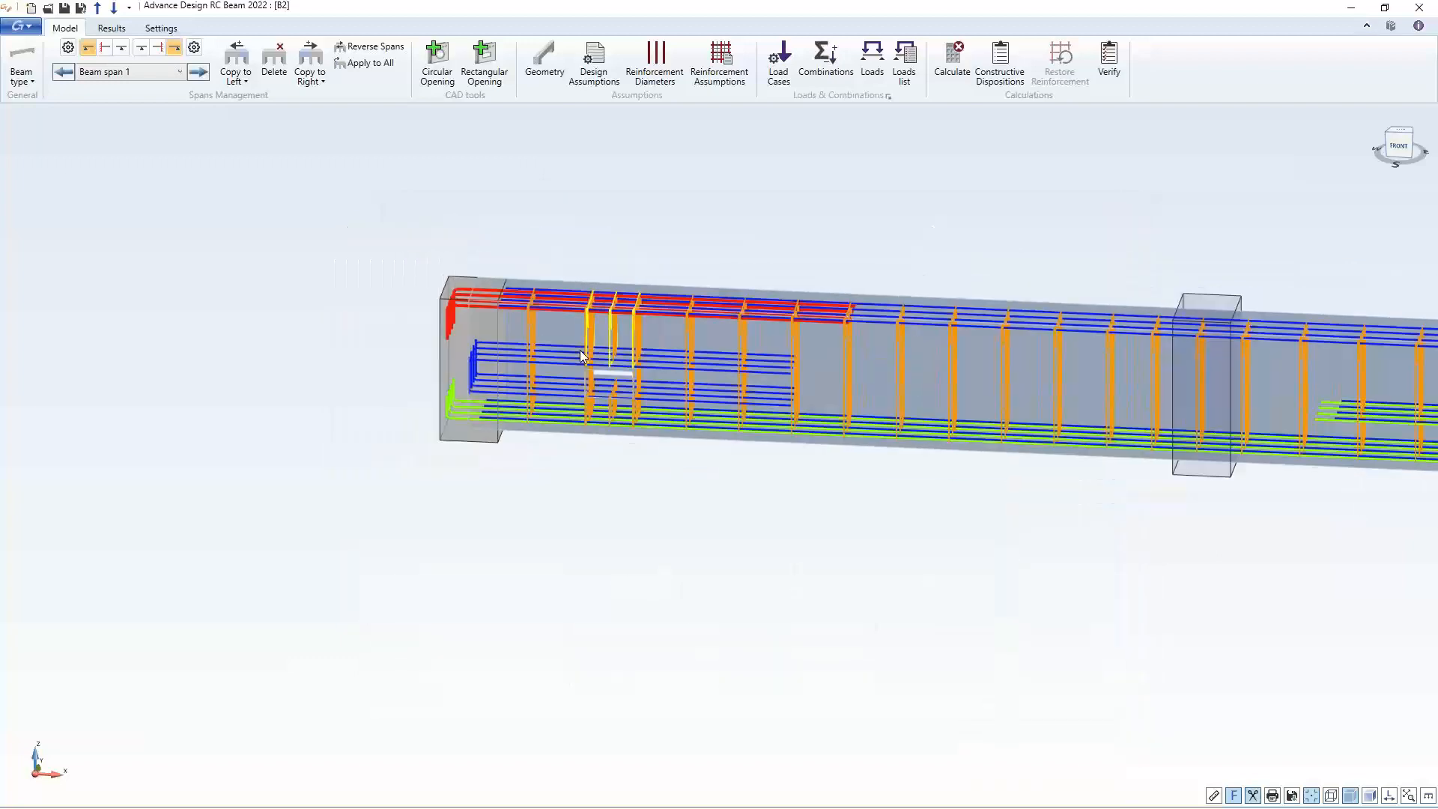
{"action": "scroll", "coordinate": [955, 334], "scroll_direction": "up", "scroll_amount": 1}
{"action": "scroll", "coordinate": [954, 333], "scroll_direction": "up", "scroll_amount": 4}
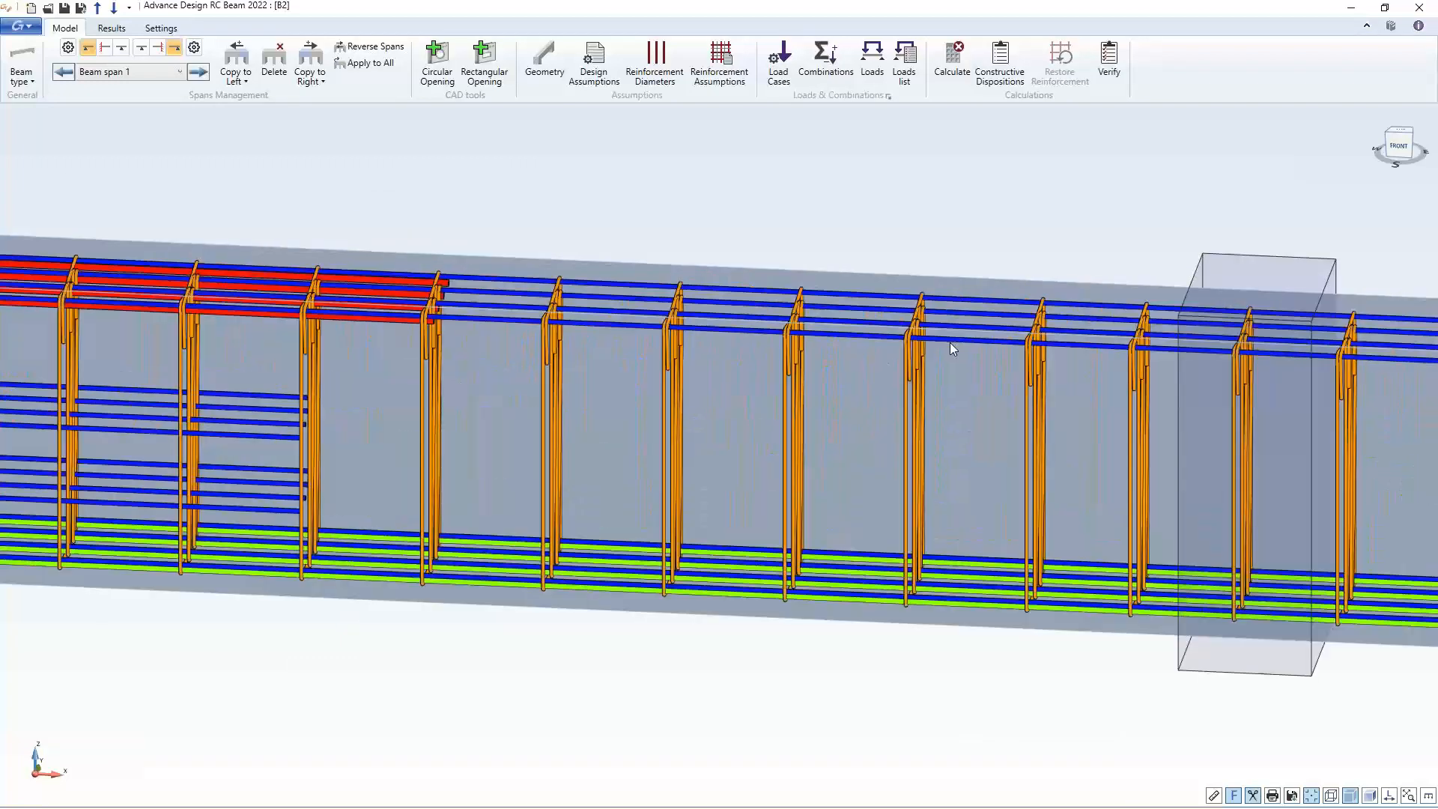
{"action": "double_click", "coordinate": [843, 333]}
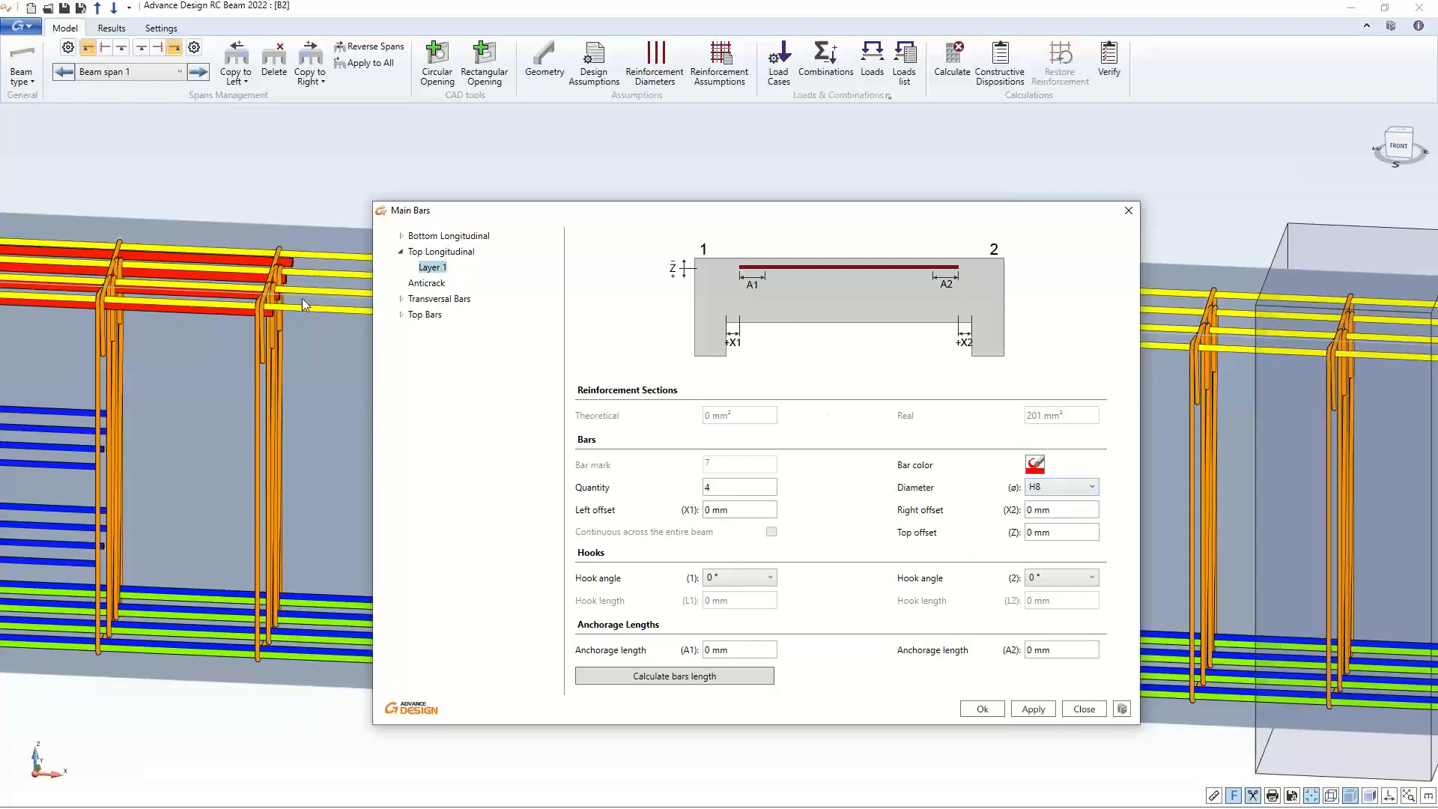
{"action": "left_click_drag", "start_coordinate": [918, 223], "coordinate": [1037, 219]}
{"action": "left_click", "coordinate": [353, 297]}
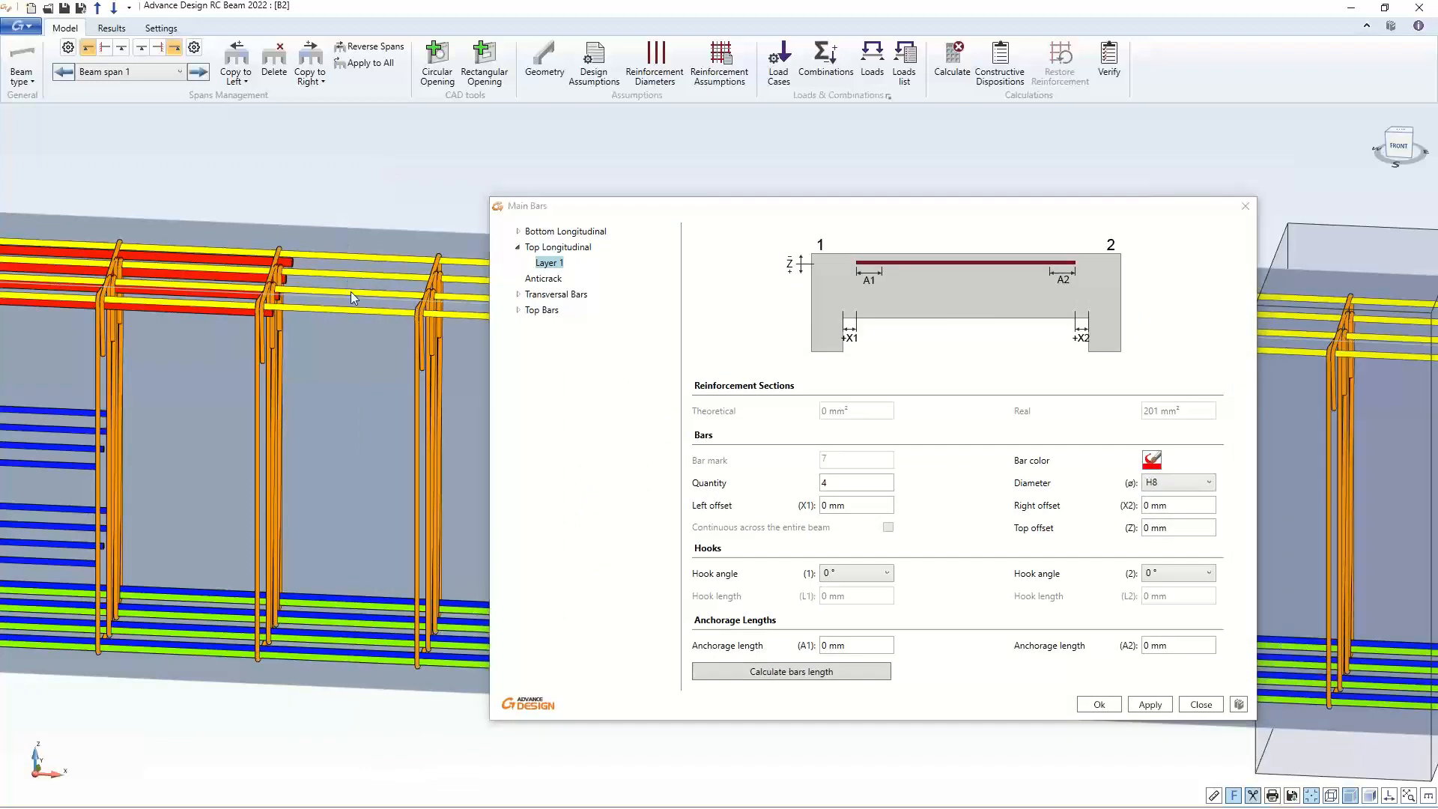
{"action": "left_click", "coordinate": [1246, 206]}
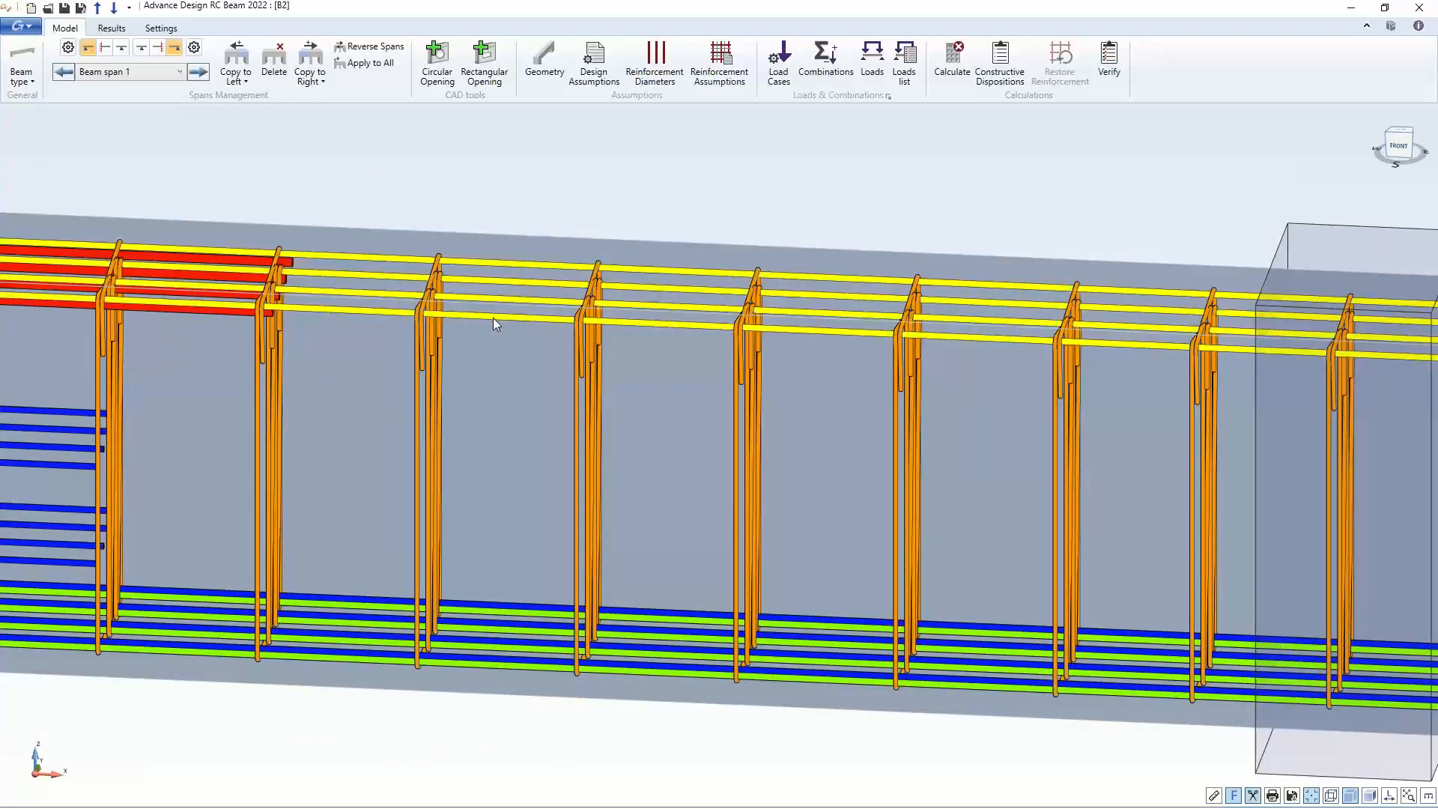
Inspect the bar settings, including the diameter, of bottom longitudinal Package 1, Layer 1 in beam span 1
{"action": "mouse_move", "coordinate": [493, 319]}
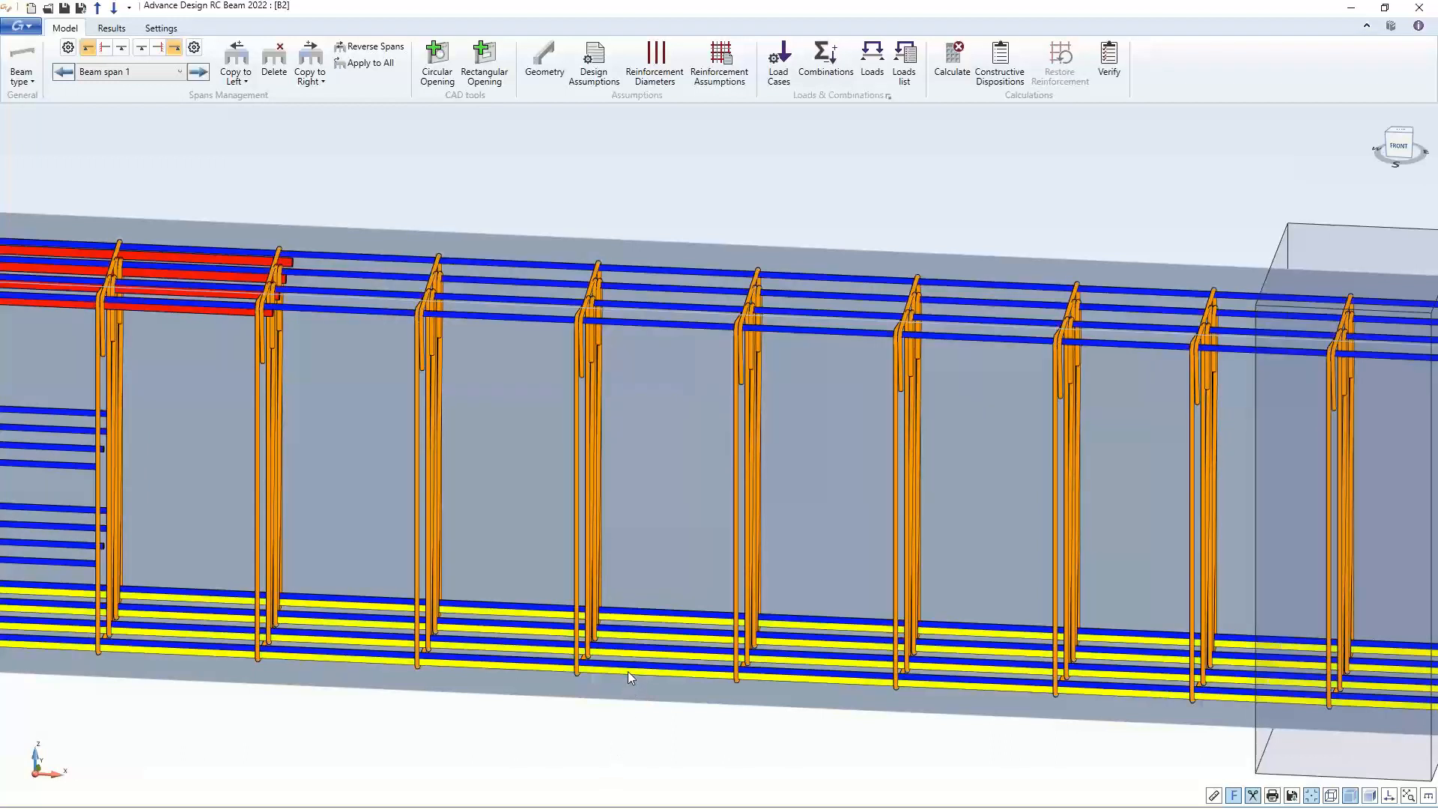
{"action": "mouse_move", "coordinate": [628, 671]}
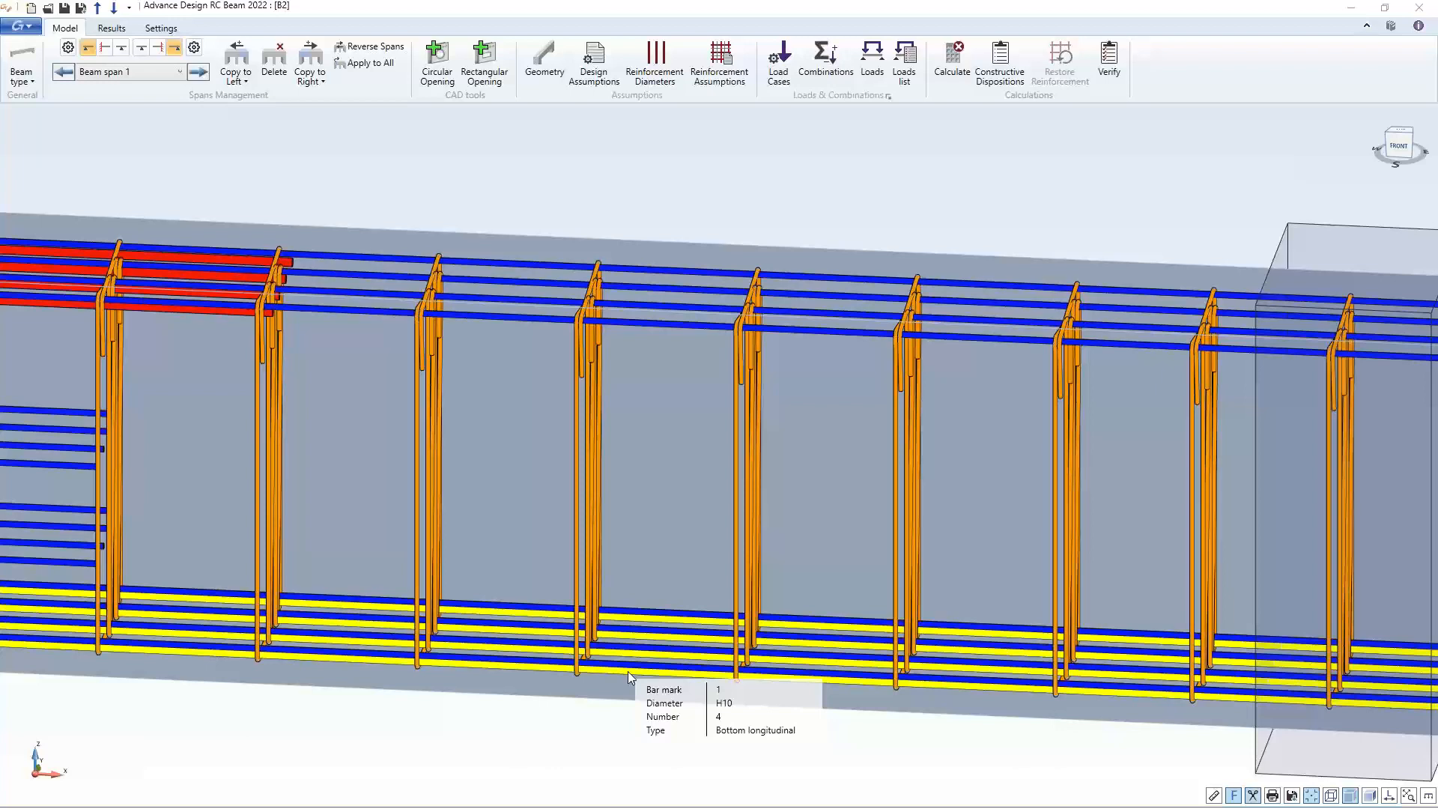
{"action": "double_click", "coordinate": [628, 671]}
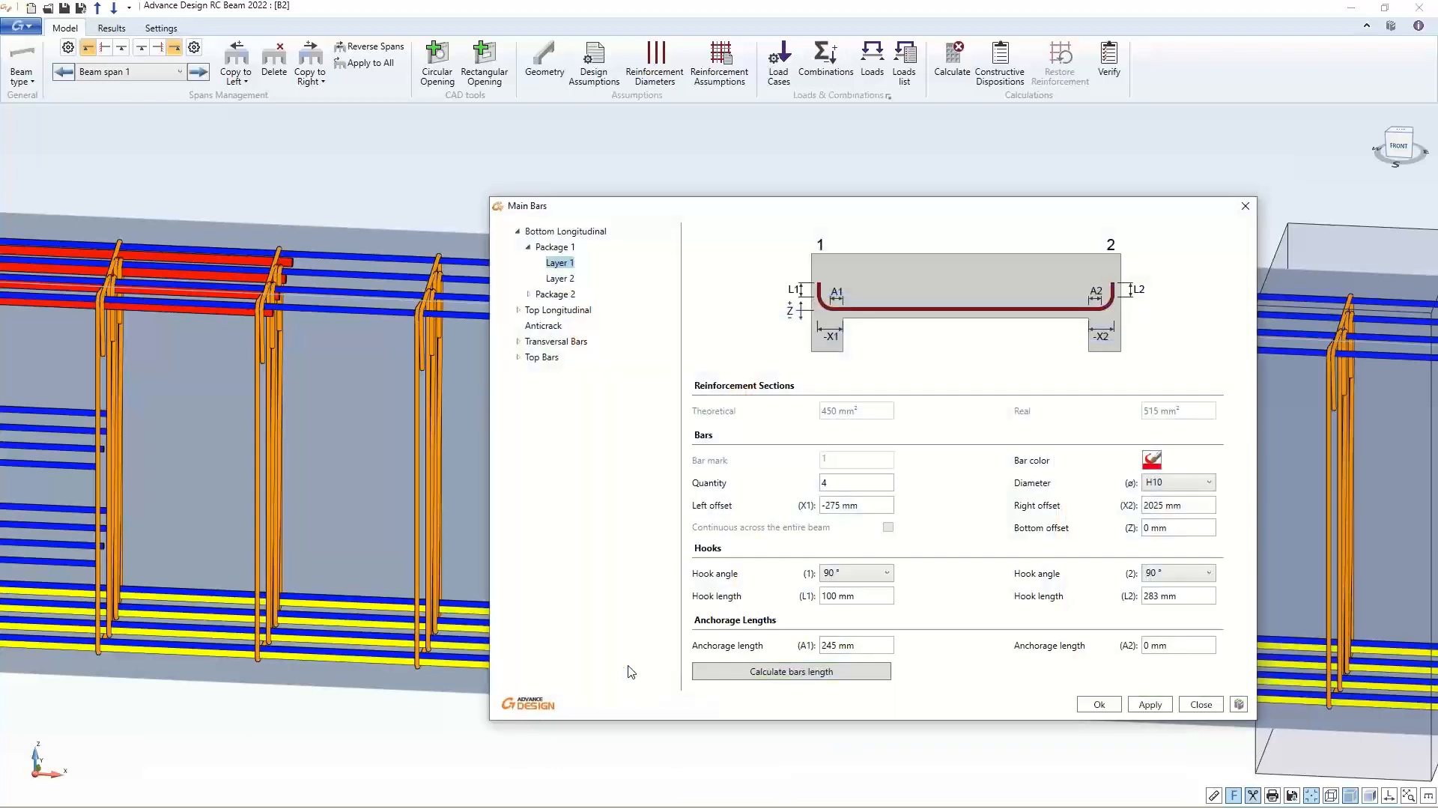
{"action": "left_click", "coordinate": [1178, 483]}
{"action": "left_click", "coordinate": [1246, 212]}
{"action": "left_click", "coordinate": [1245, 206]}
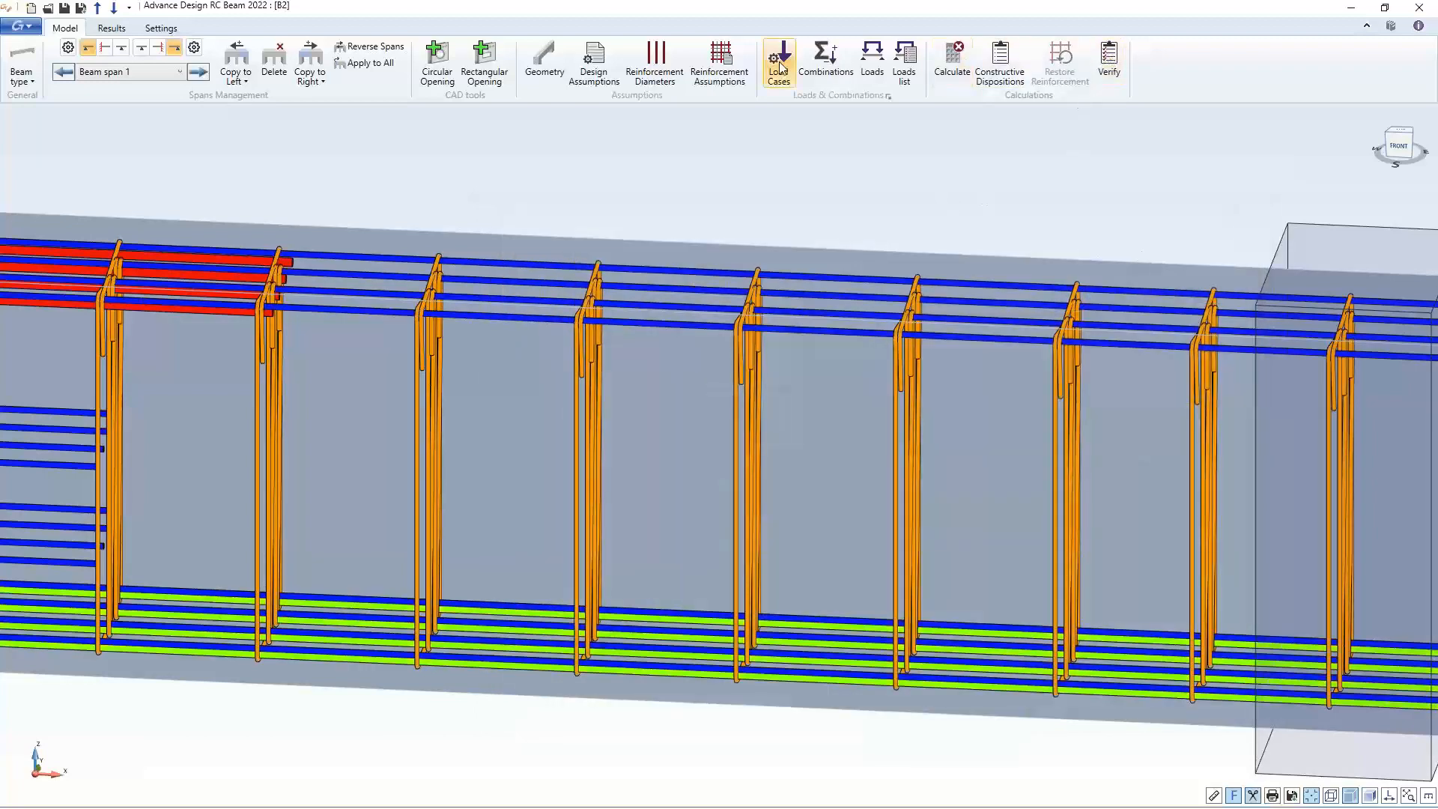
Set the reinforcement color display to By Diameter instead of By Family and apply it to the beam model
{"action": "scroll", "coordinate": [557, 260], "scroll_direction": "down", "scroll_amount": 6}
{"action": "scroll", "coordinate": [563, 250], "scroll_direction": "up", "scroll_amount": 3}
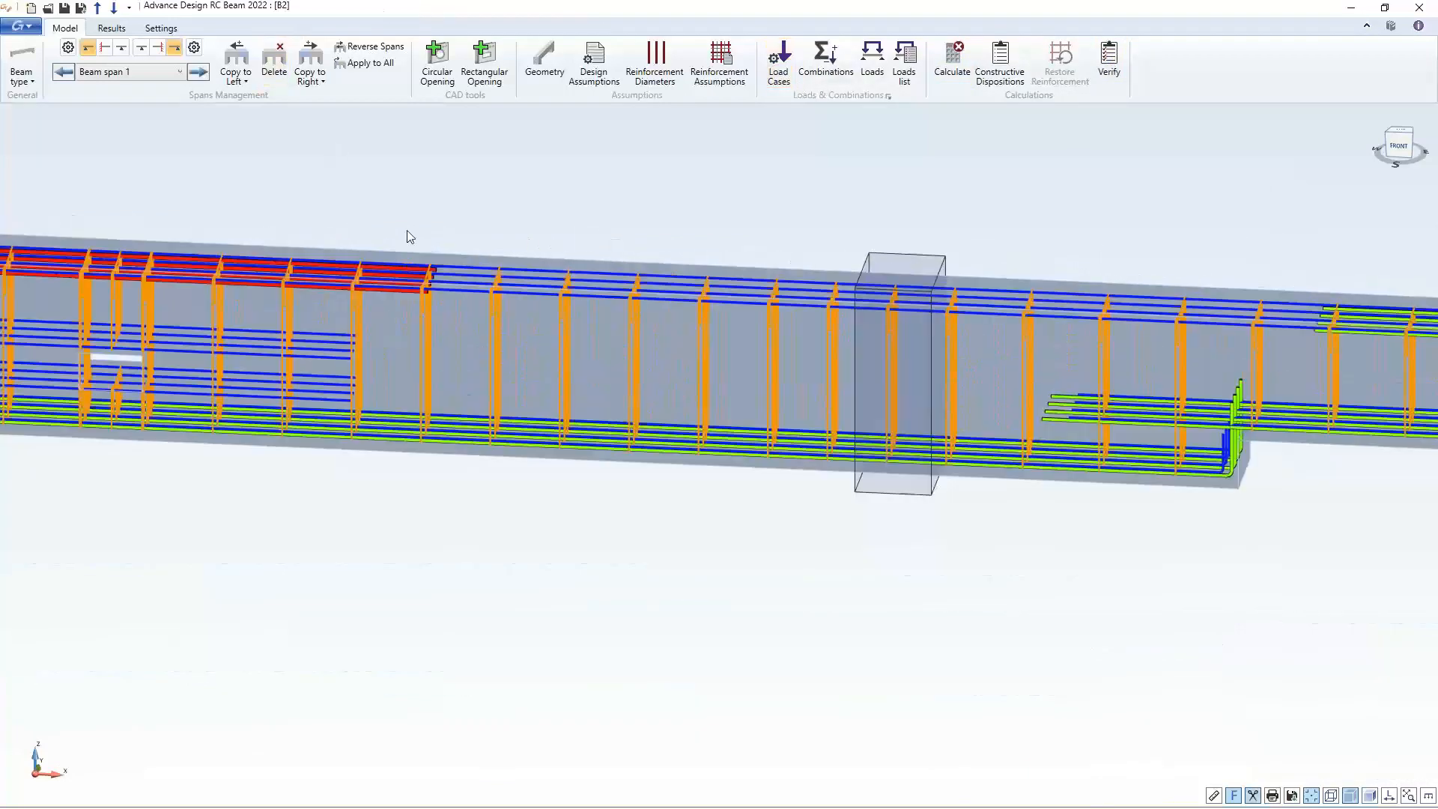
{"action": "scroll", "coordinate": [271, 232], "scroll_direction": "down", "scroll_amount": 1}
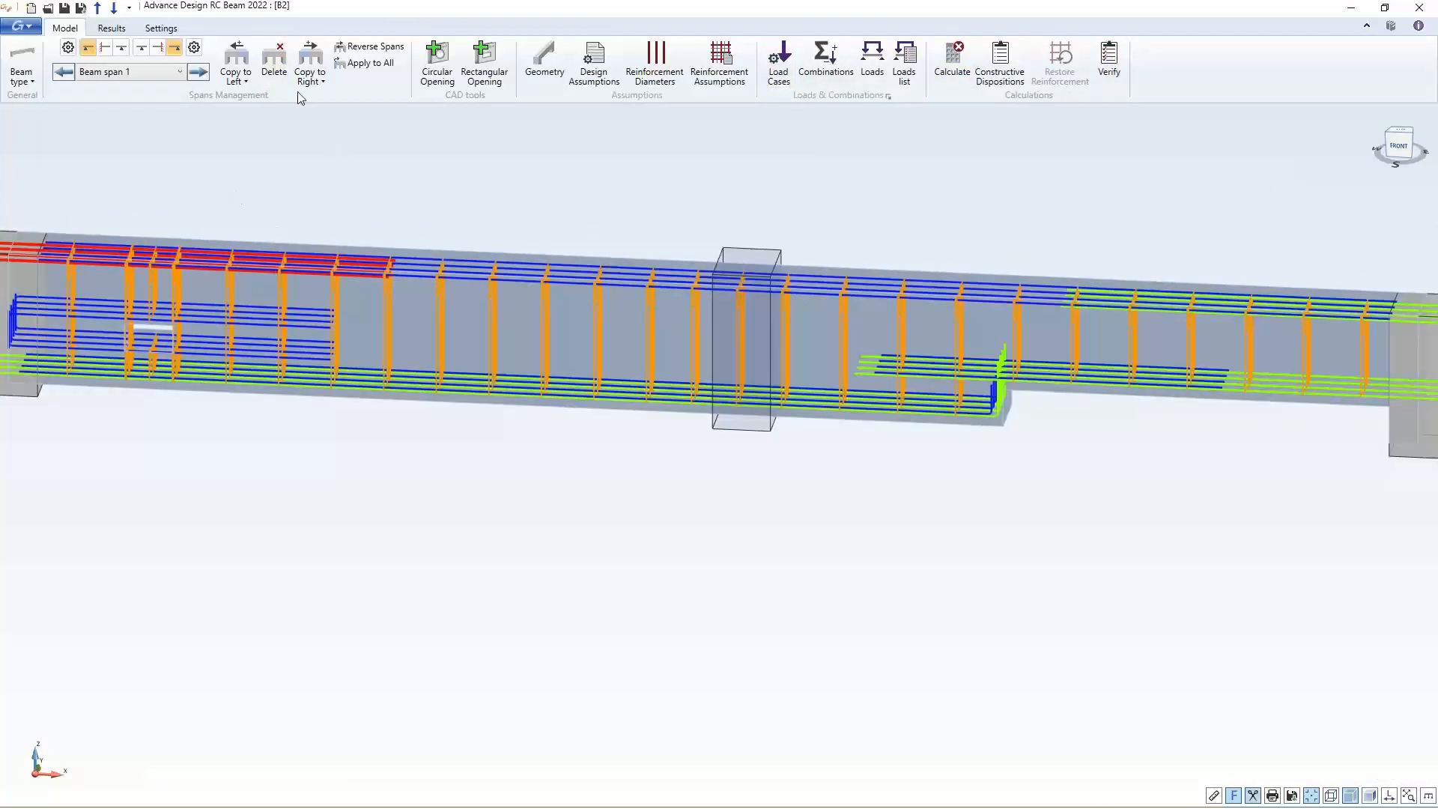
{"action": "left_click", "coordinate": [156, 31]}
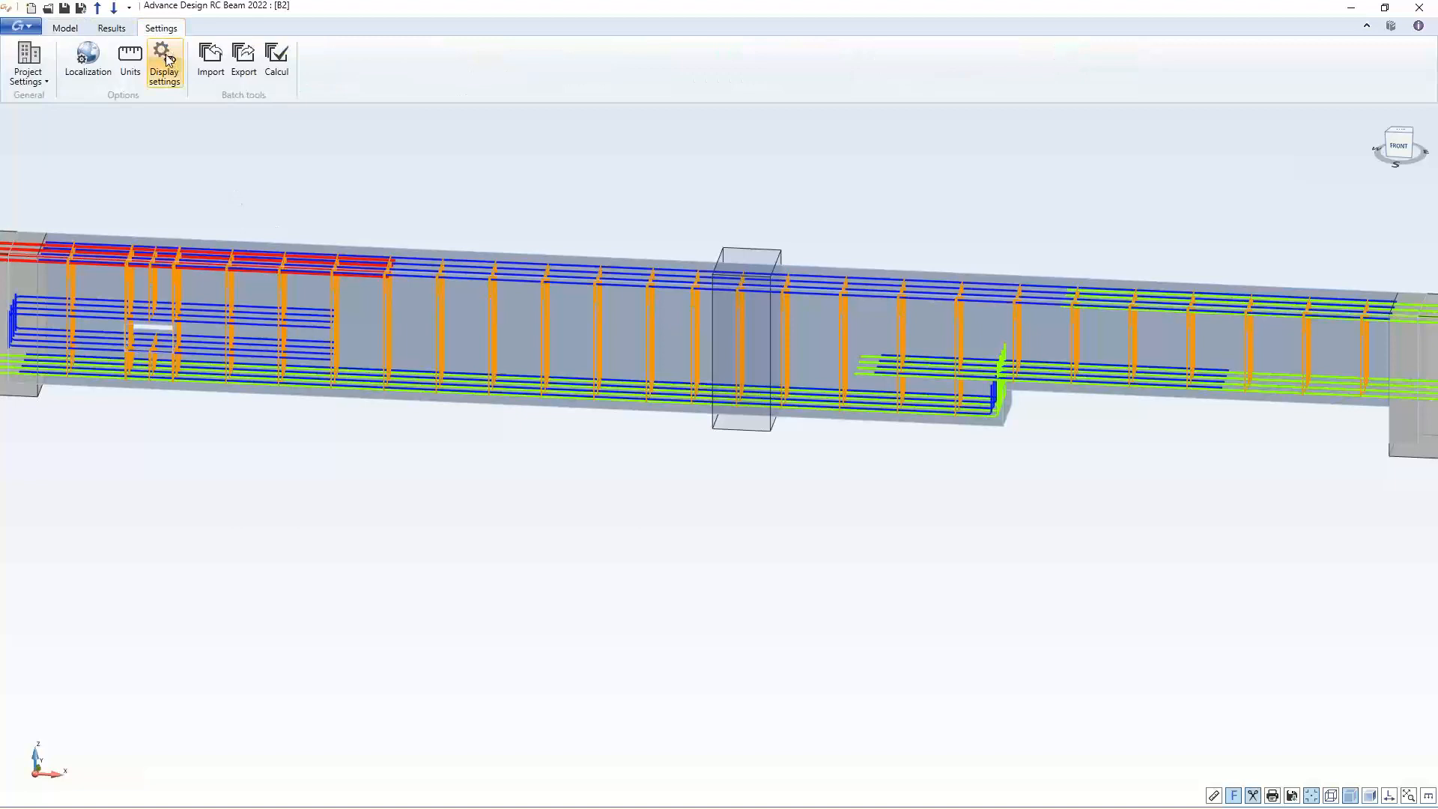
{"action": "left_click", "coordinate": [164, 62]}
{"action": "left_click_drag", "start_coordinate": [618, 264], "coordinate": [551, 149]}
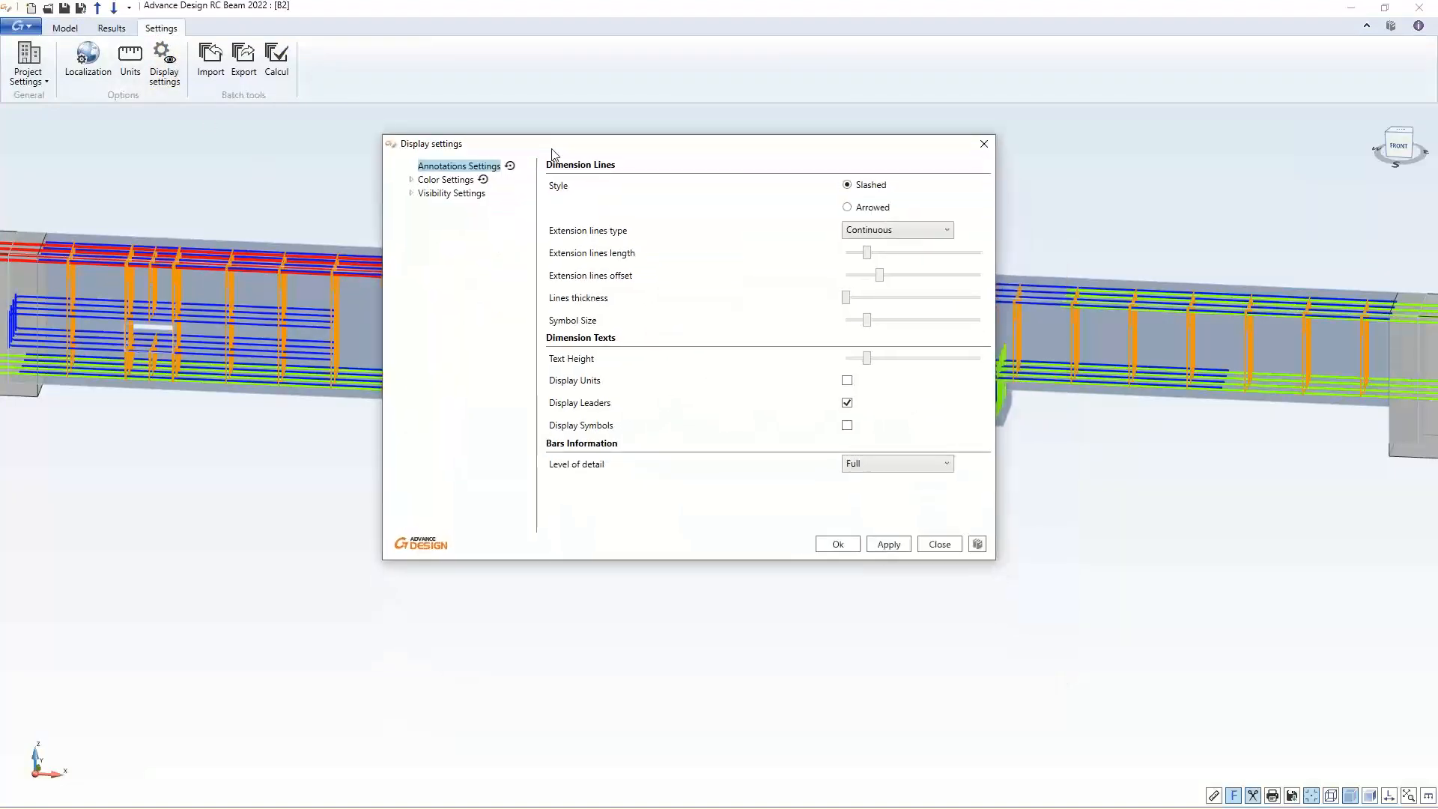
{"action": "left_click", "coordinate": [428, 180]}
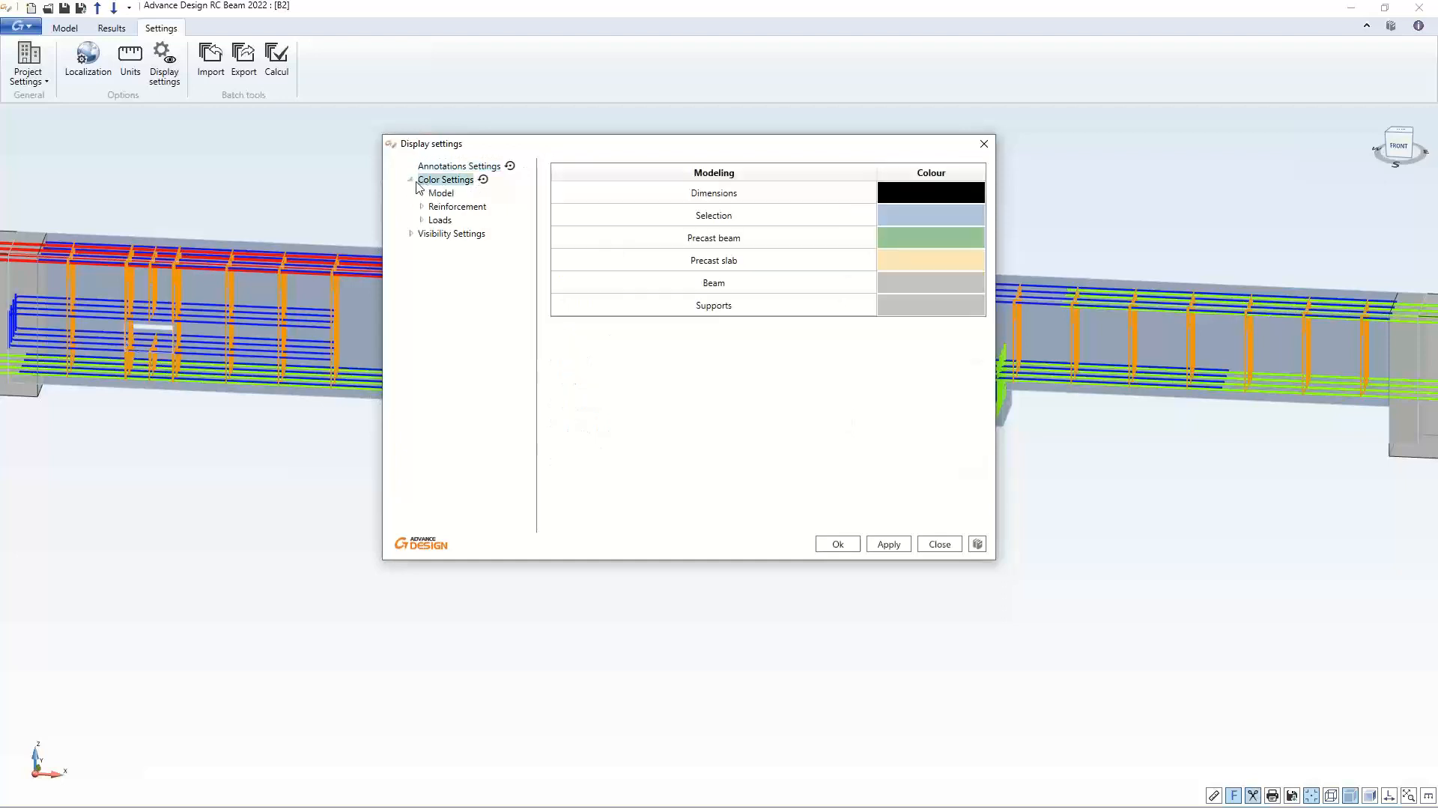
{"action": "left_click", "coordinate": [422, 206]}
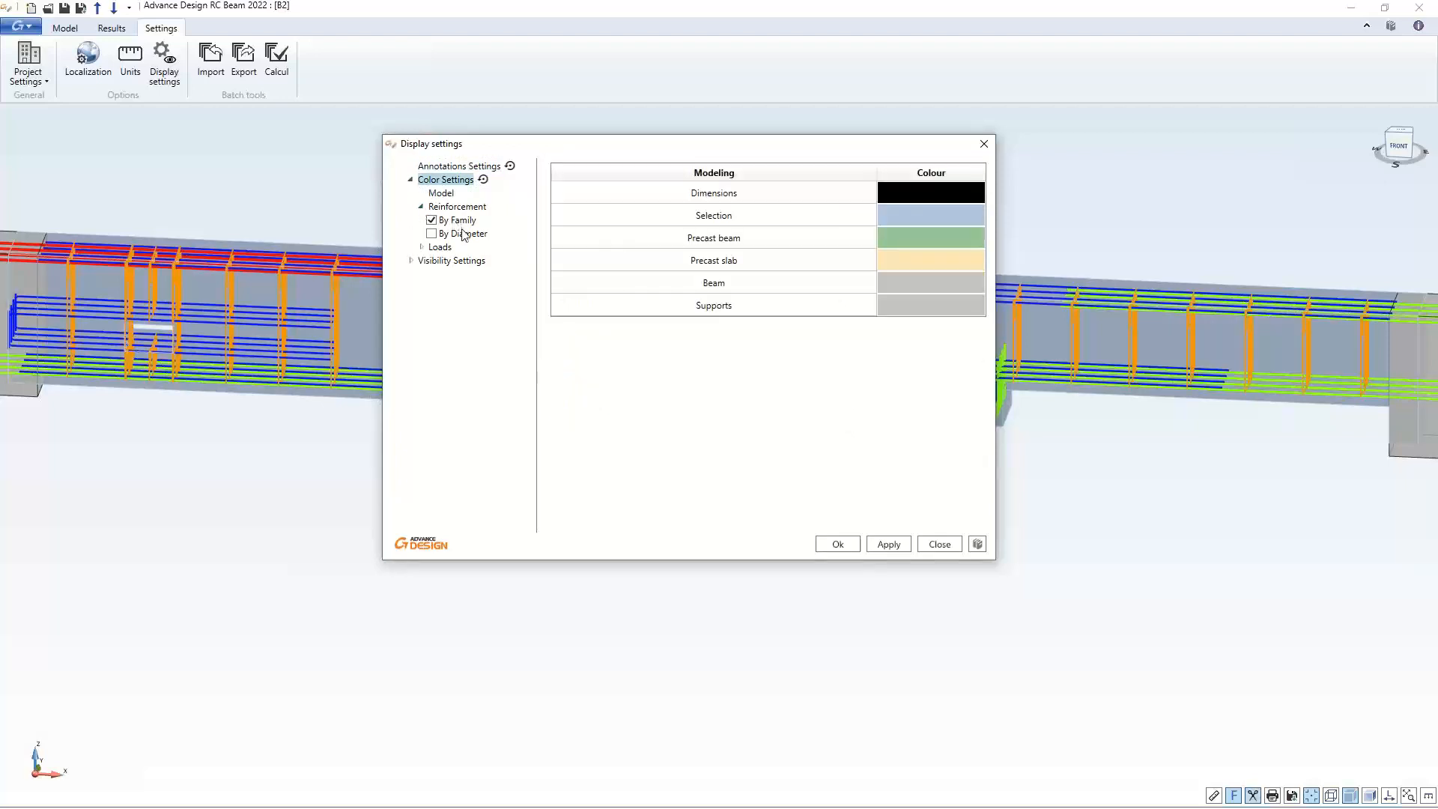
{"action": "left_click", "coordinate": [432, 234]}
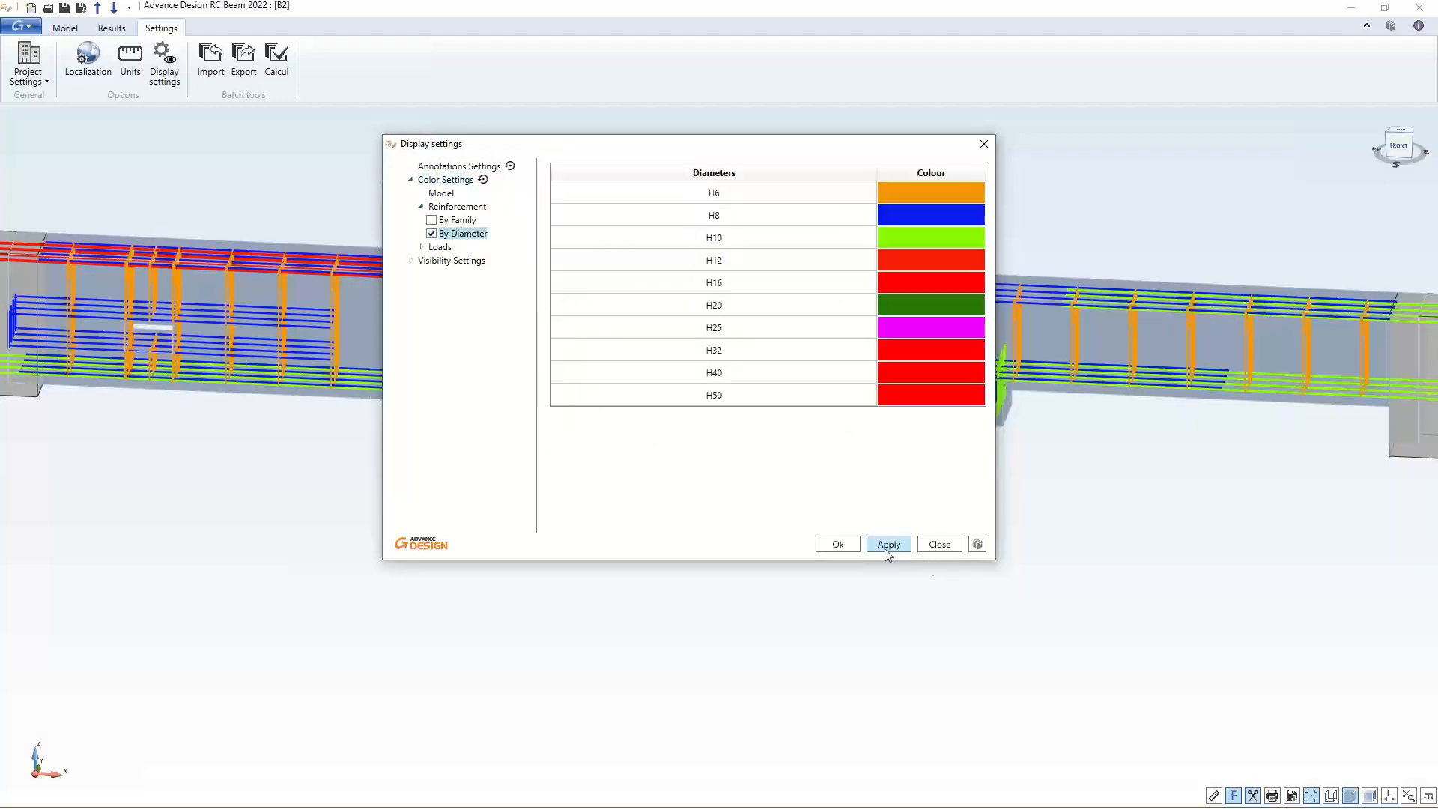
{"action": "left_click_drag", "start_coordinate": [613, 148], "coordinate": [618, 308]}
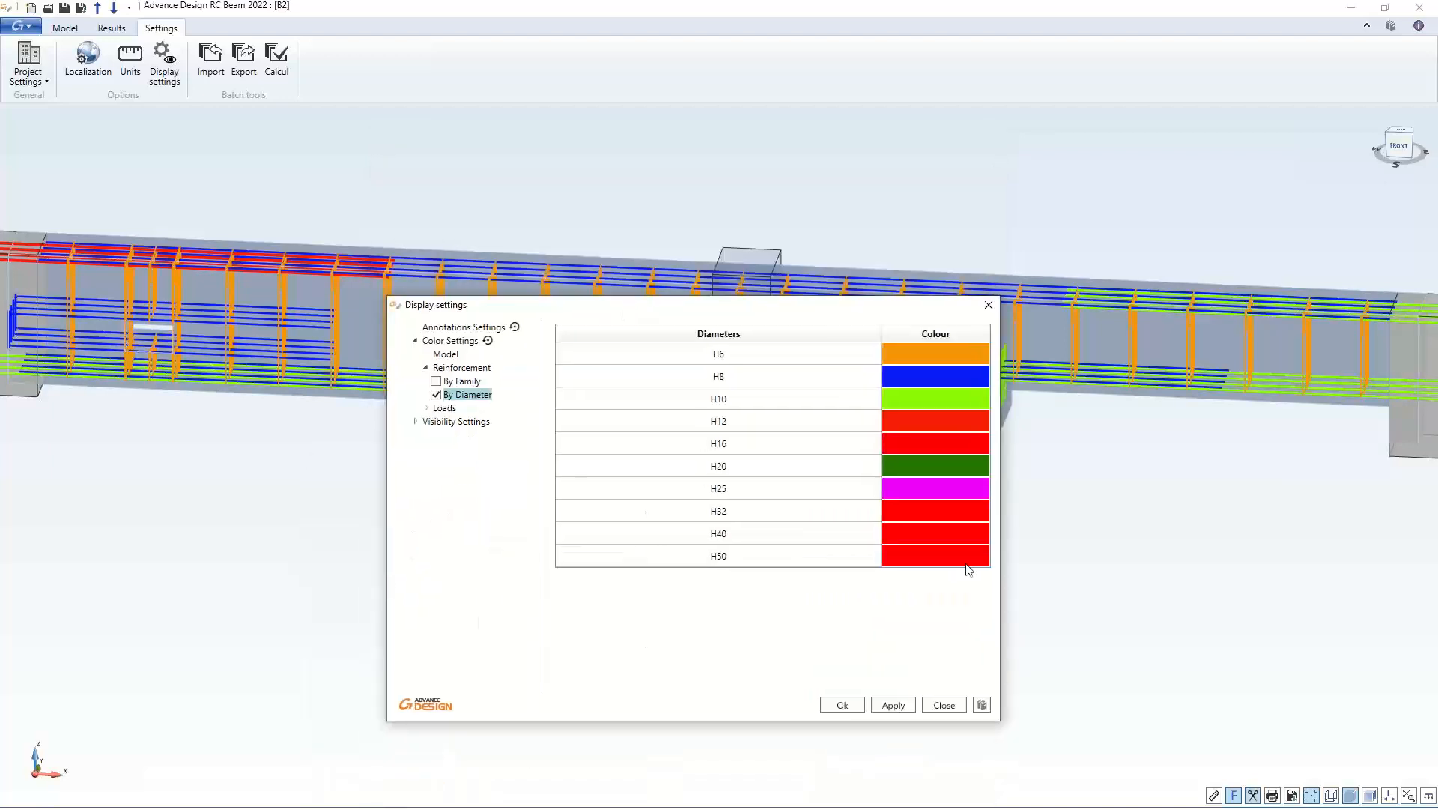
{"action": "left_click", "coordinate": [842, 705]}
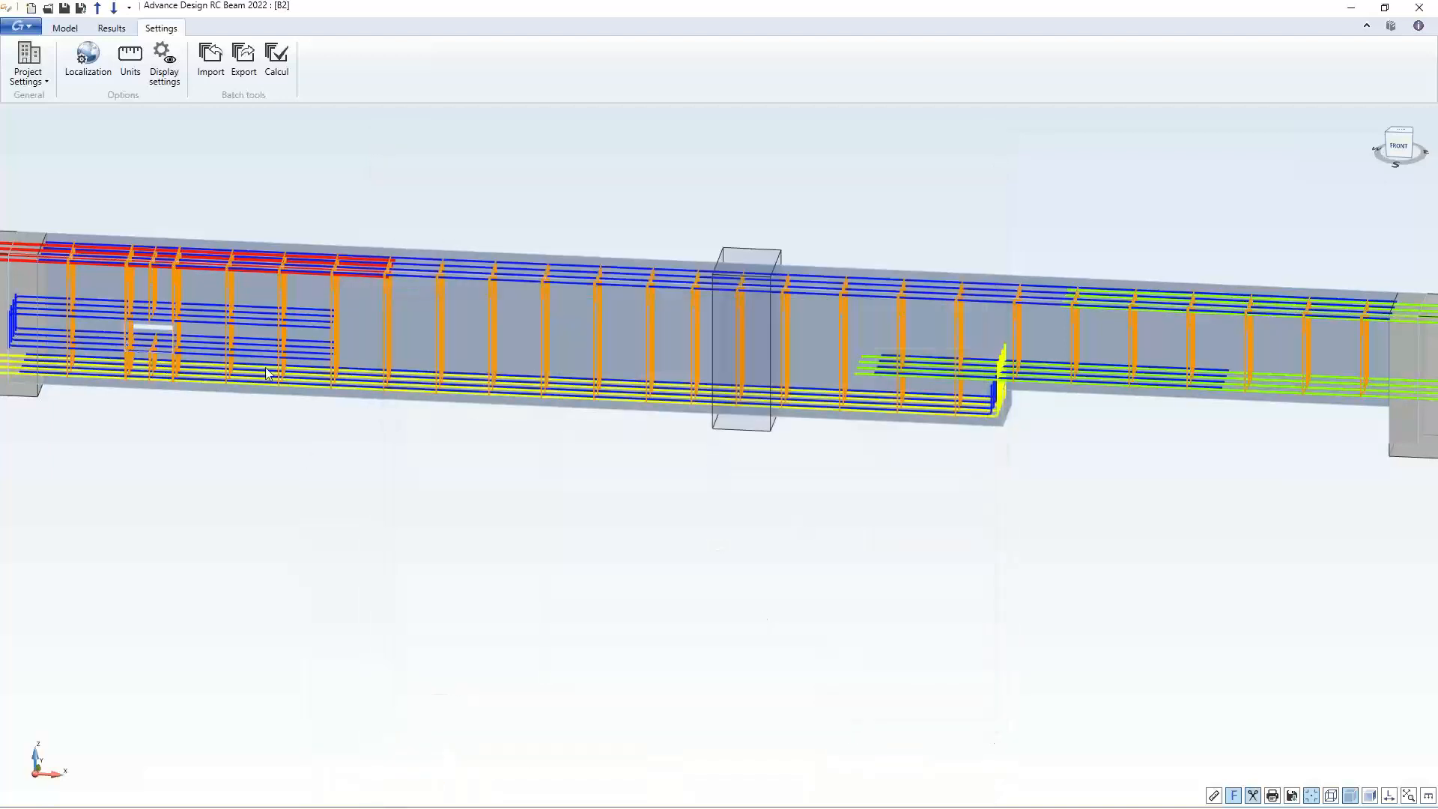
Hide the Top longitudinal, Bottom longitudinal and Transversal bar families in the reinforcement visibility settings
{"action": "left_click", "coordinate": [164, 63]}
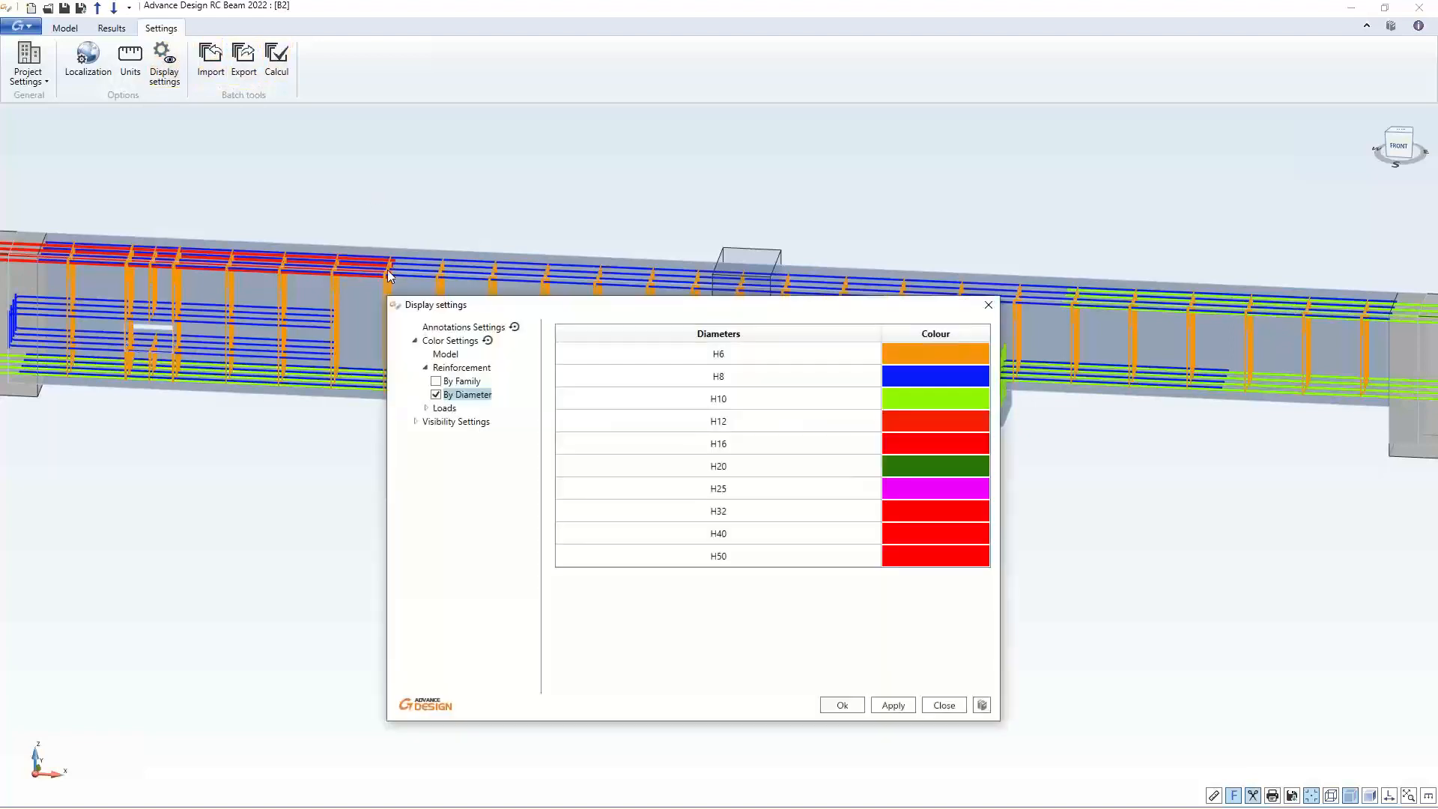
{"action": "left_click", "coordinate": [448, 423]}
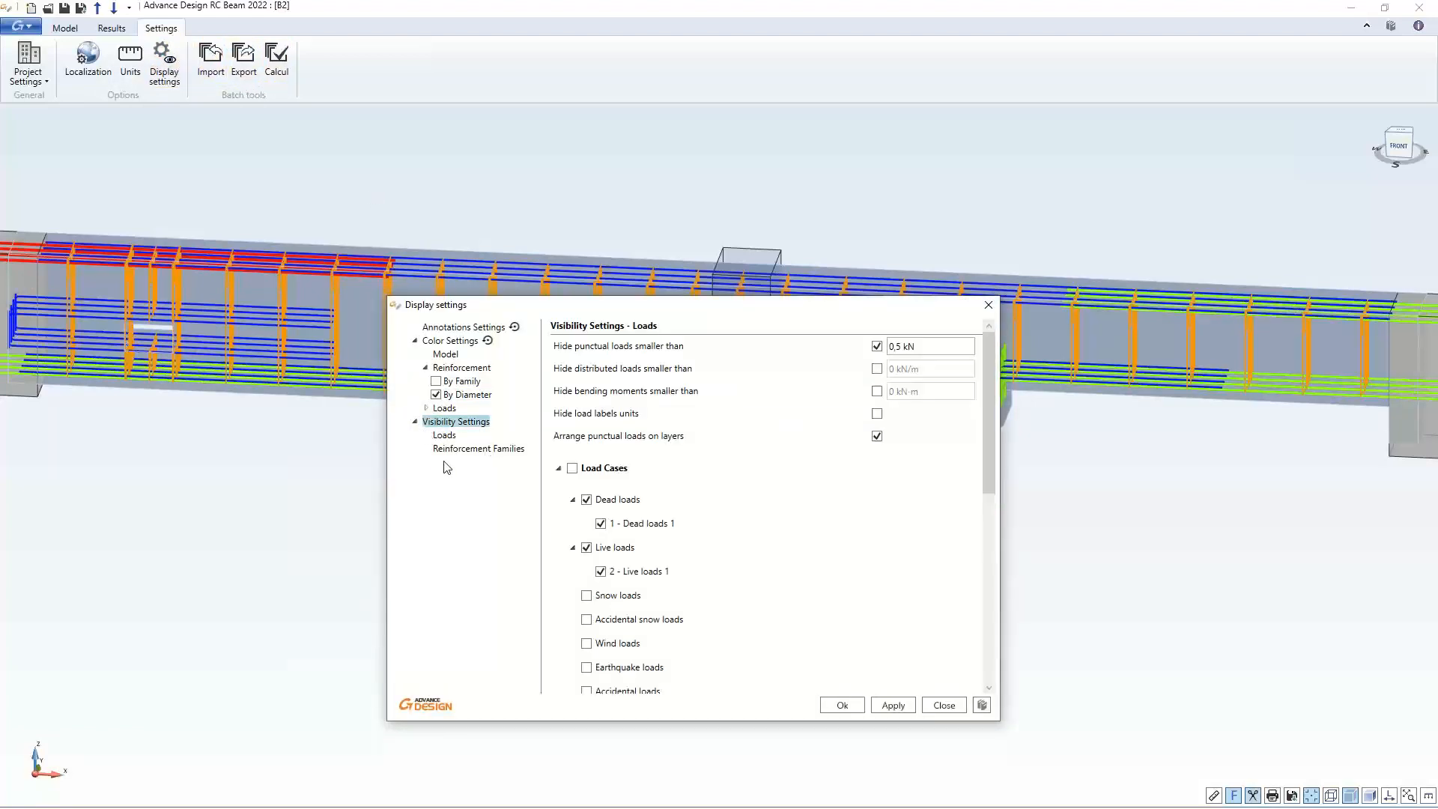
{"action": "left_click", "coordinate": [455, 450]}
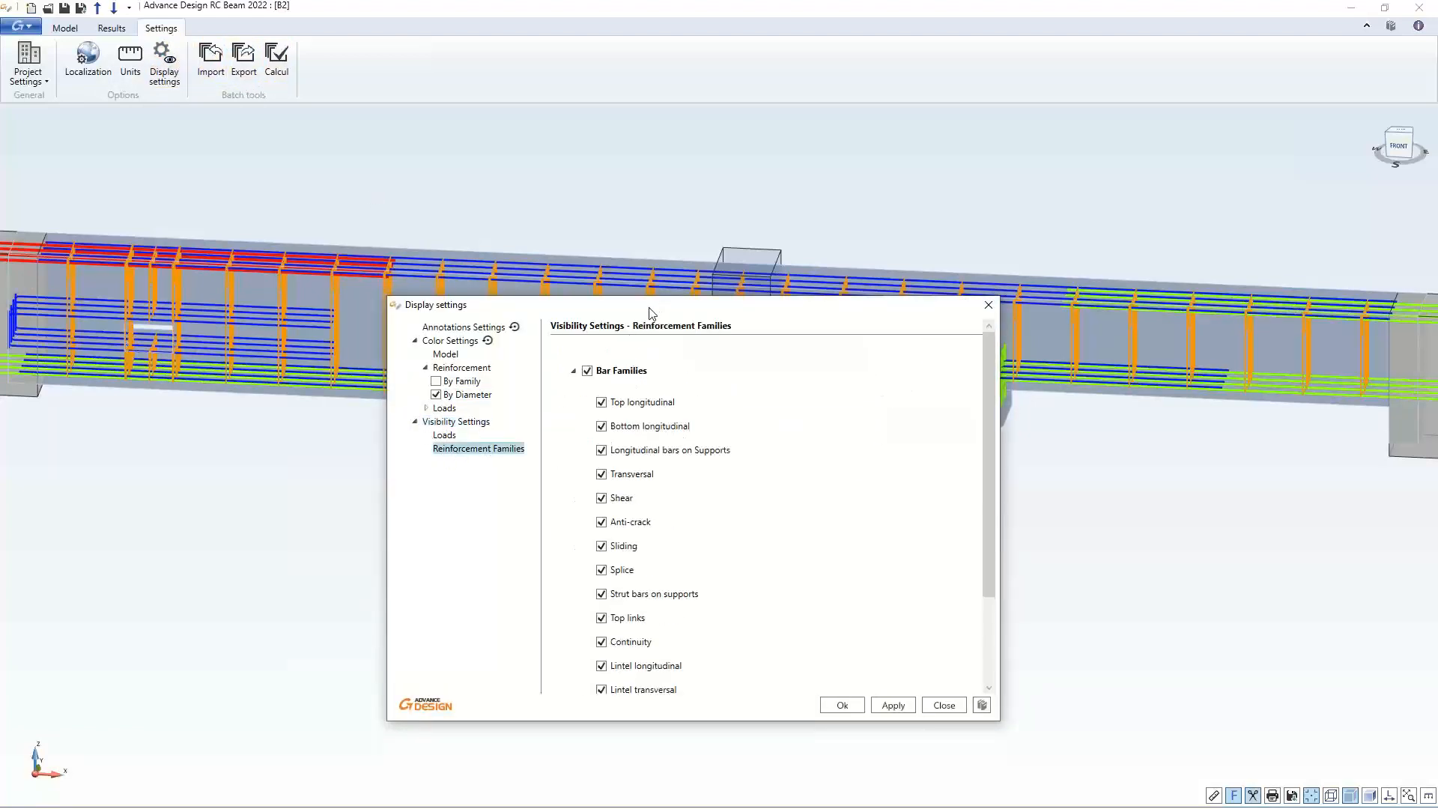
{"action": "scroll", "coordinate": [680, 420], "scroll_direction": "down", "scroll_amount": 1}
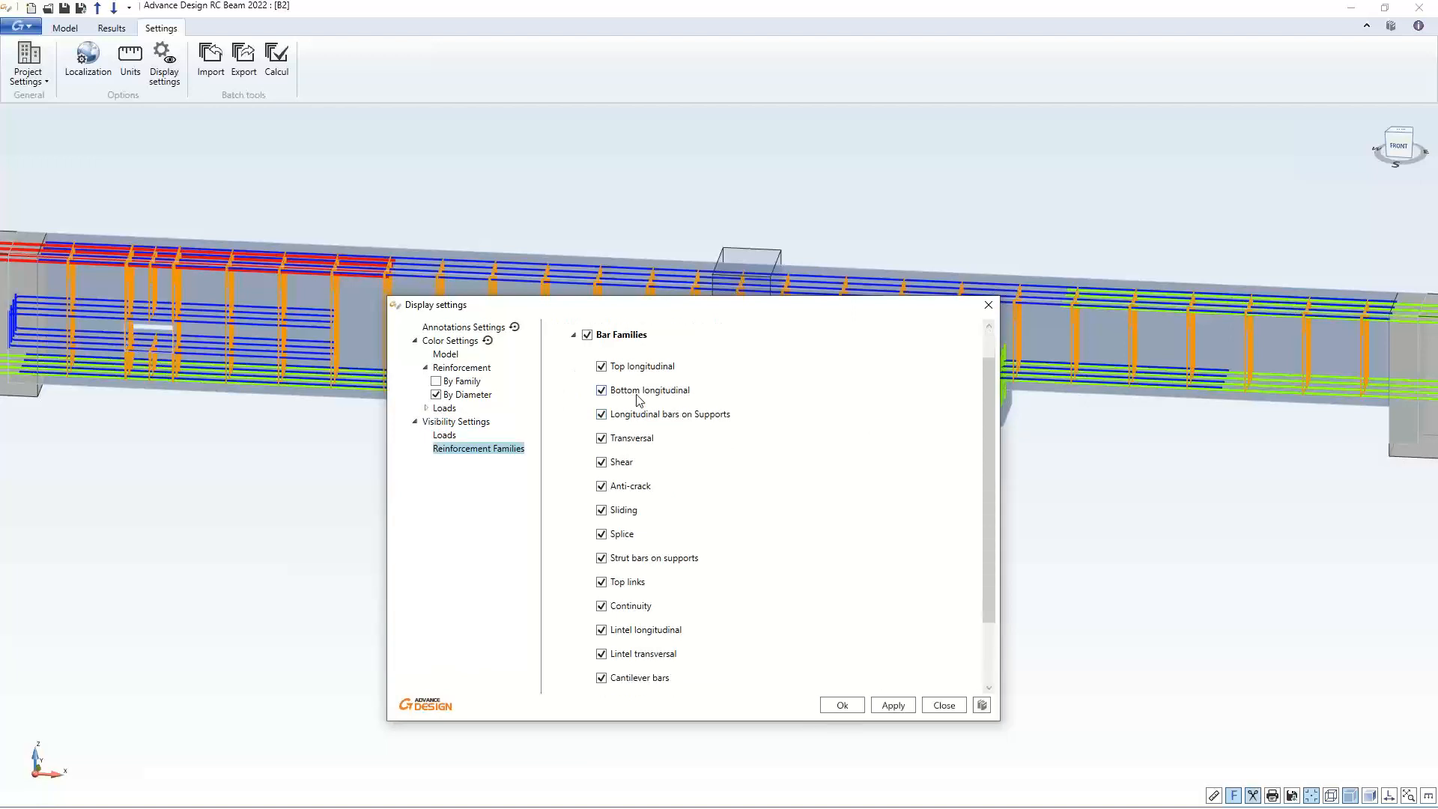
{"action": "scroll", "coordinate": [638, 397], "scroll_direction": "up", "scroll_amount": 1}
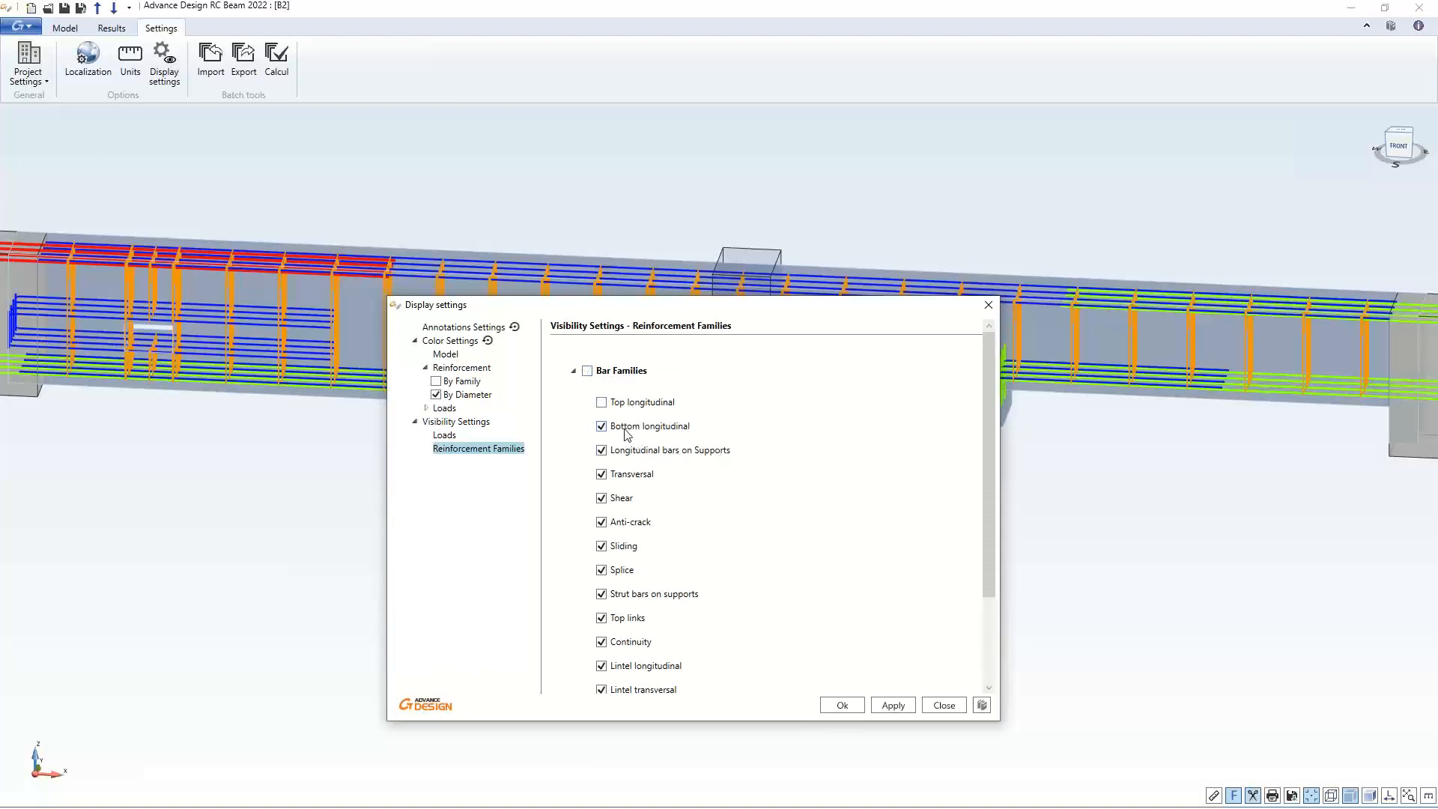
{"action": "left_click", "coordinate": [616, 478]}
{"action": "left_click", "coordinate": [842, 704]}
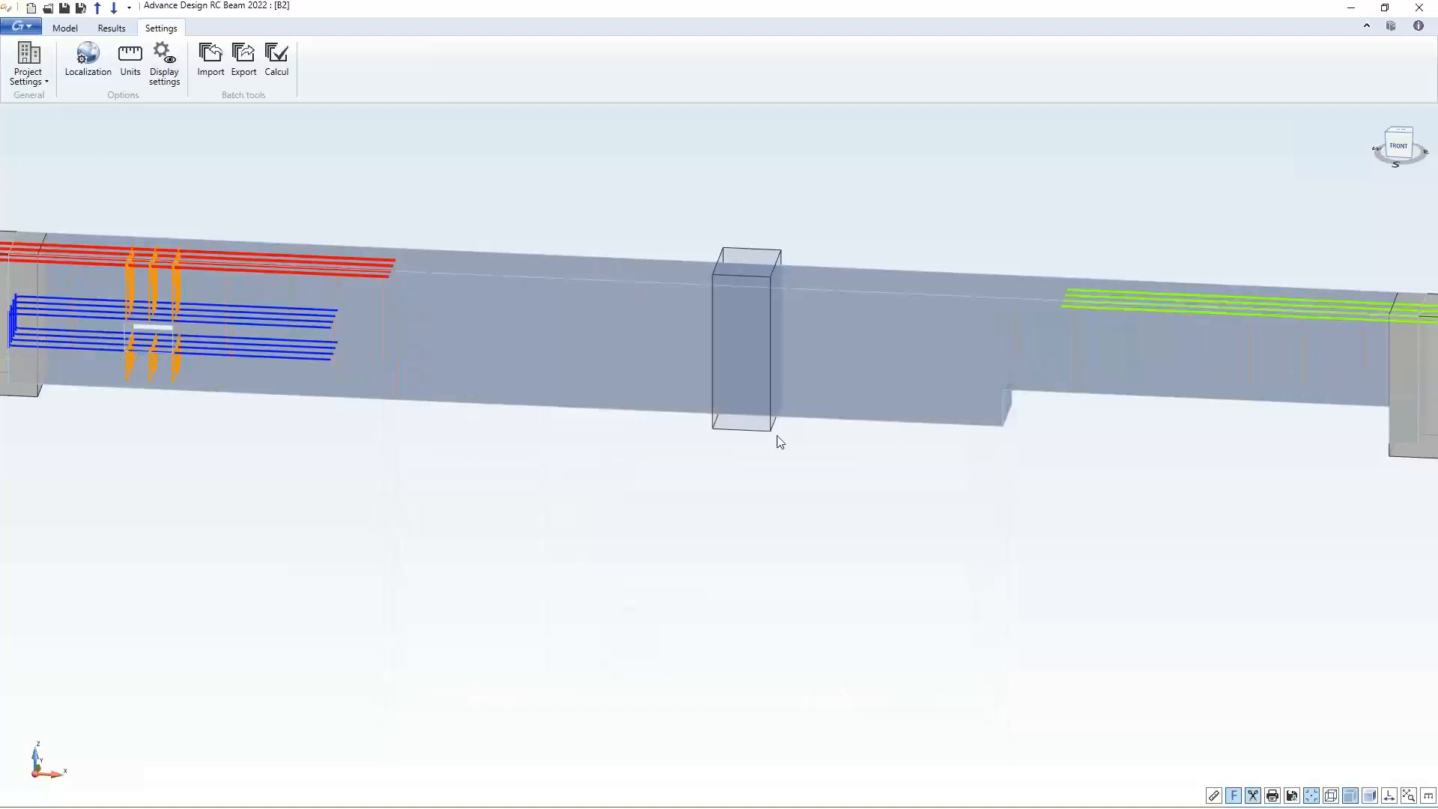
Examine the longitudinal bars and links around the beam's rectangular opening near the first support
{"action": "scroll", "coordinate": [777, 440], "scroll_direction": "down", "scroll_amount": 1}
{"action": "scroll", "coordinate": [202, 325], "scroll_direction": "up", "scroll_amount": 2}
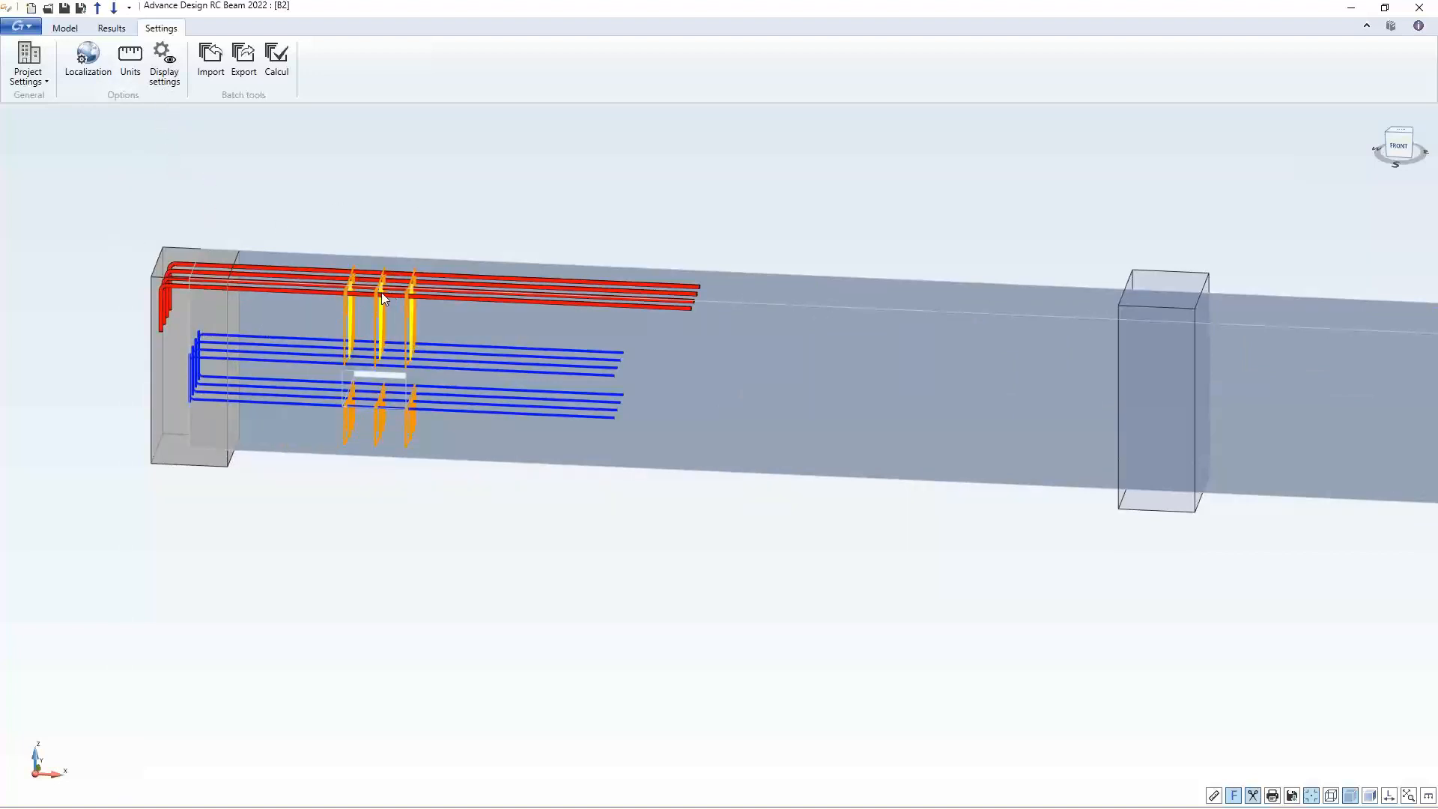
{"action": "scroll", "coordinate": [450, 366], "scroll_direction": "up", "scroll_amount": 3}
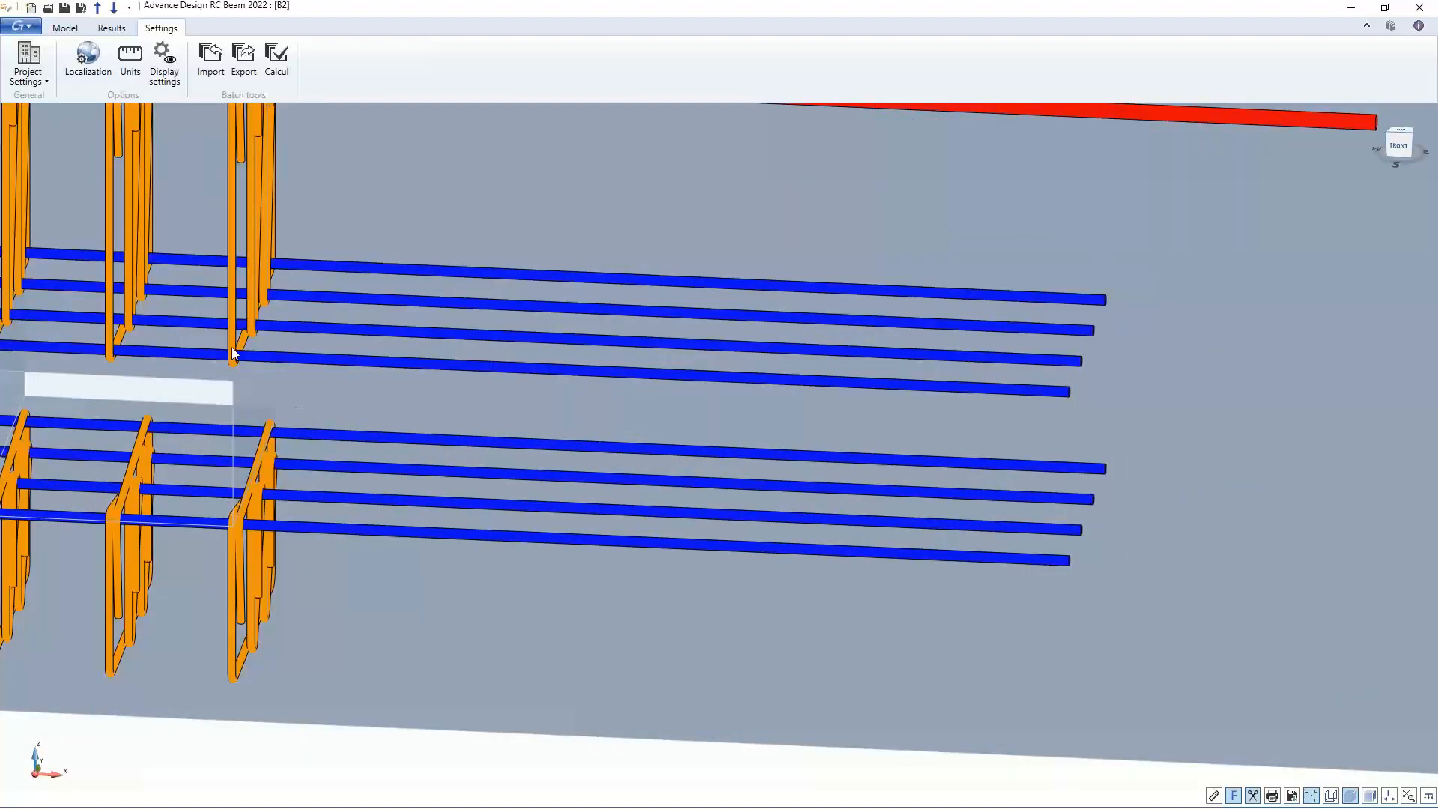
{"action": "scroll", "coordinate": [238, 349], "scroll_direction": "down", "scroll_amount": 3}
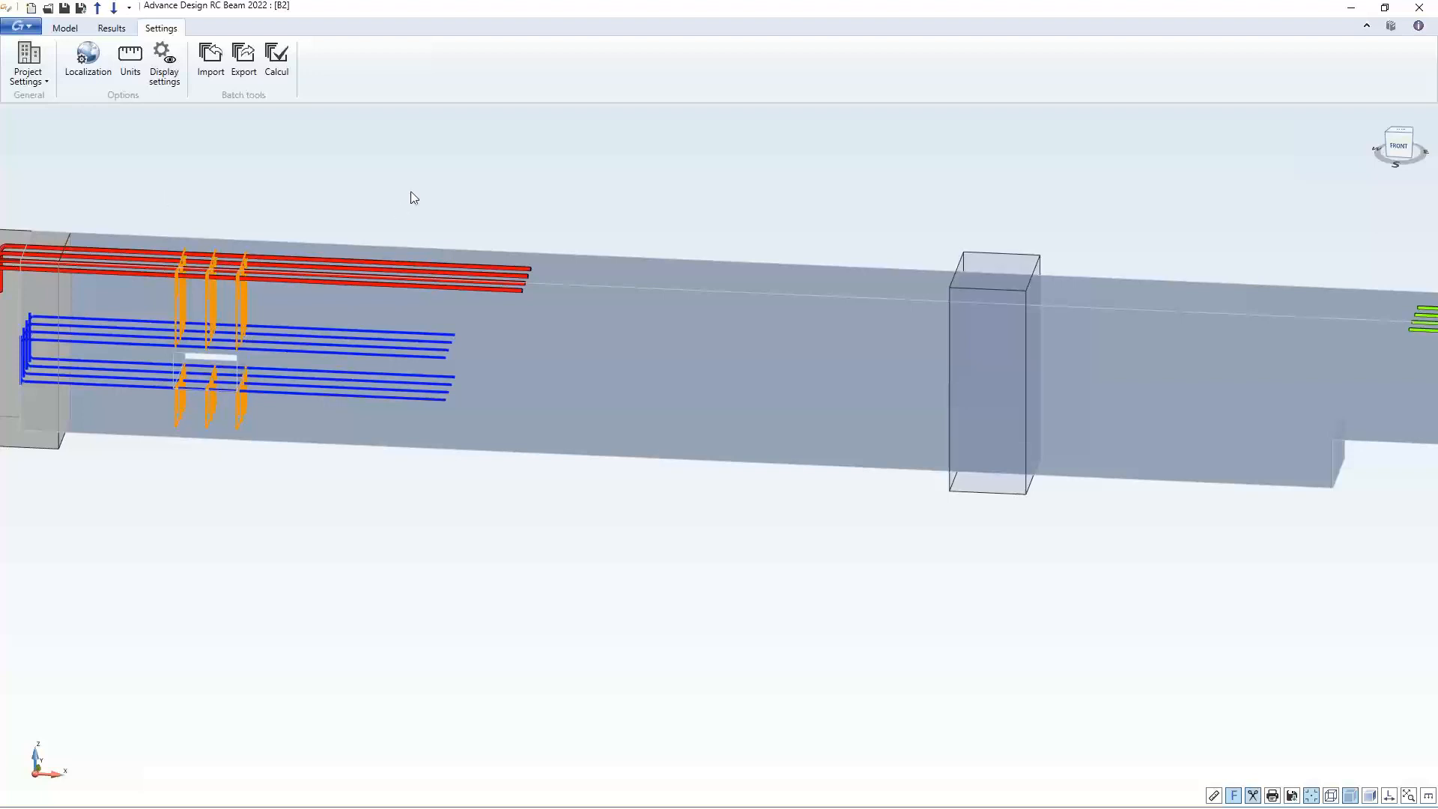
{"action": "scroll", "coordinate": [582, 170], "scroll_direction": "down", "scroll_amount": 1}
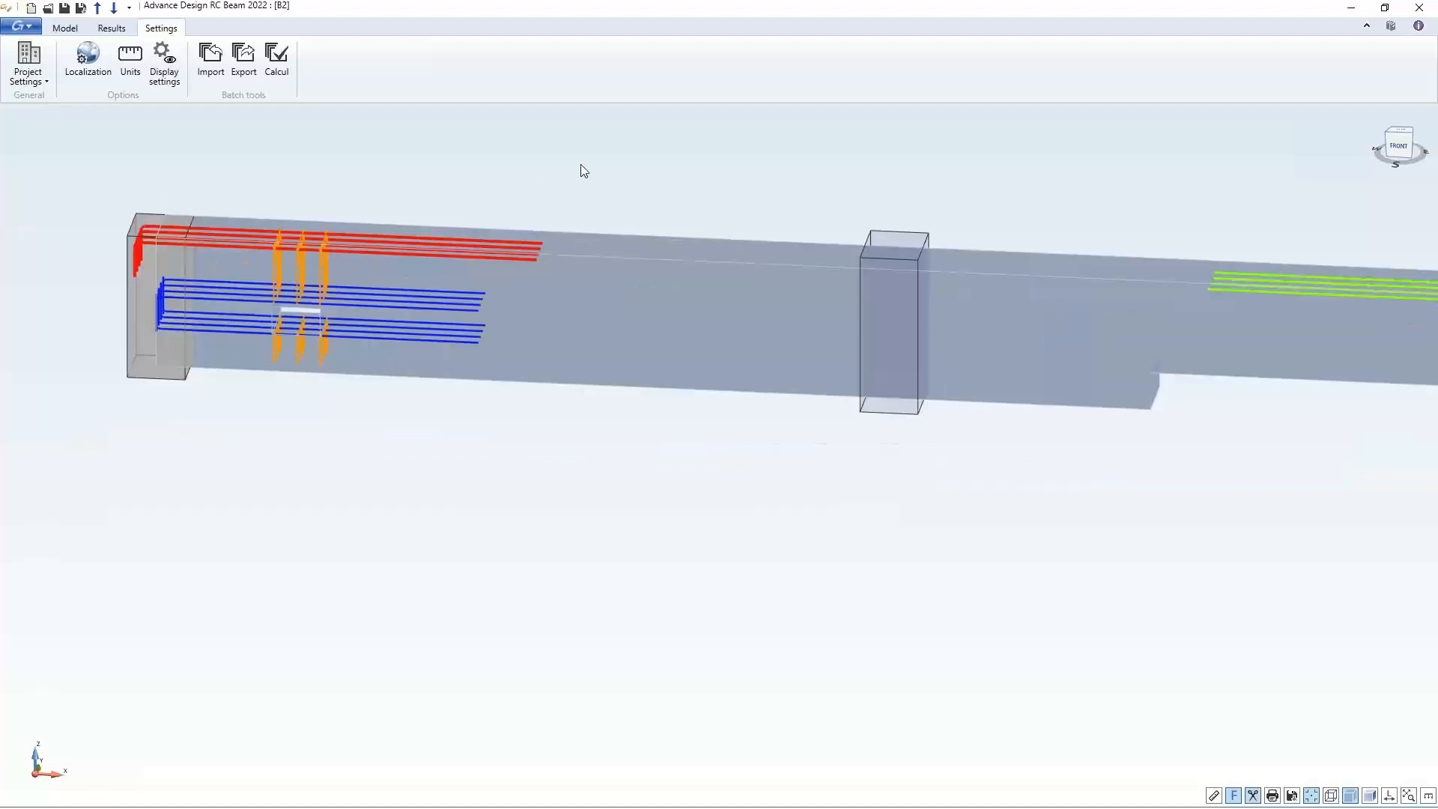
Review the beam's reinforcement assumptions for longitudinal, transversal and assembly bars
{"action": "left_click", "coordinate": [99, 32]}
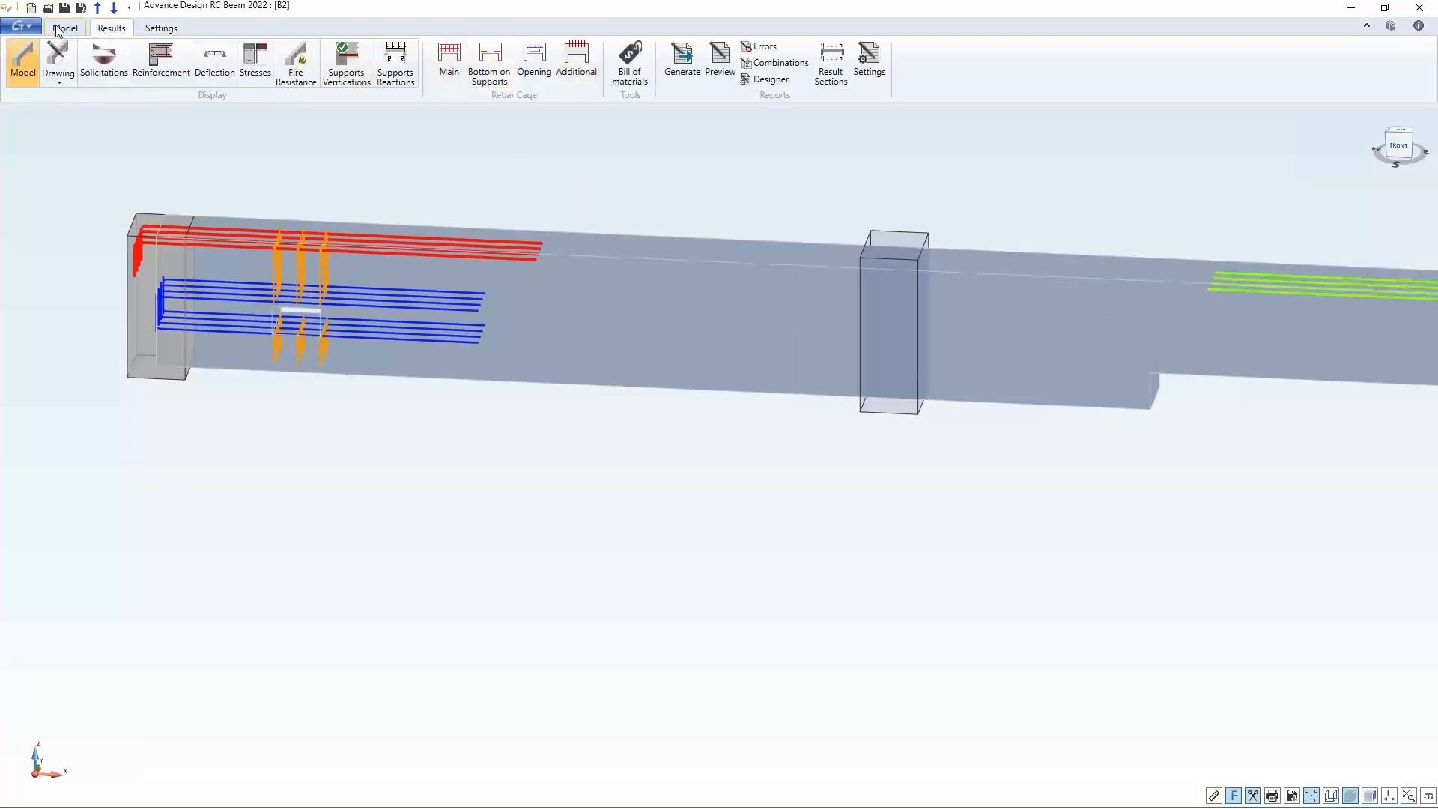
{"action": "left_click", "coordinate": [61, 29]}
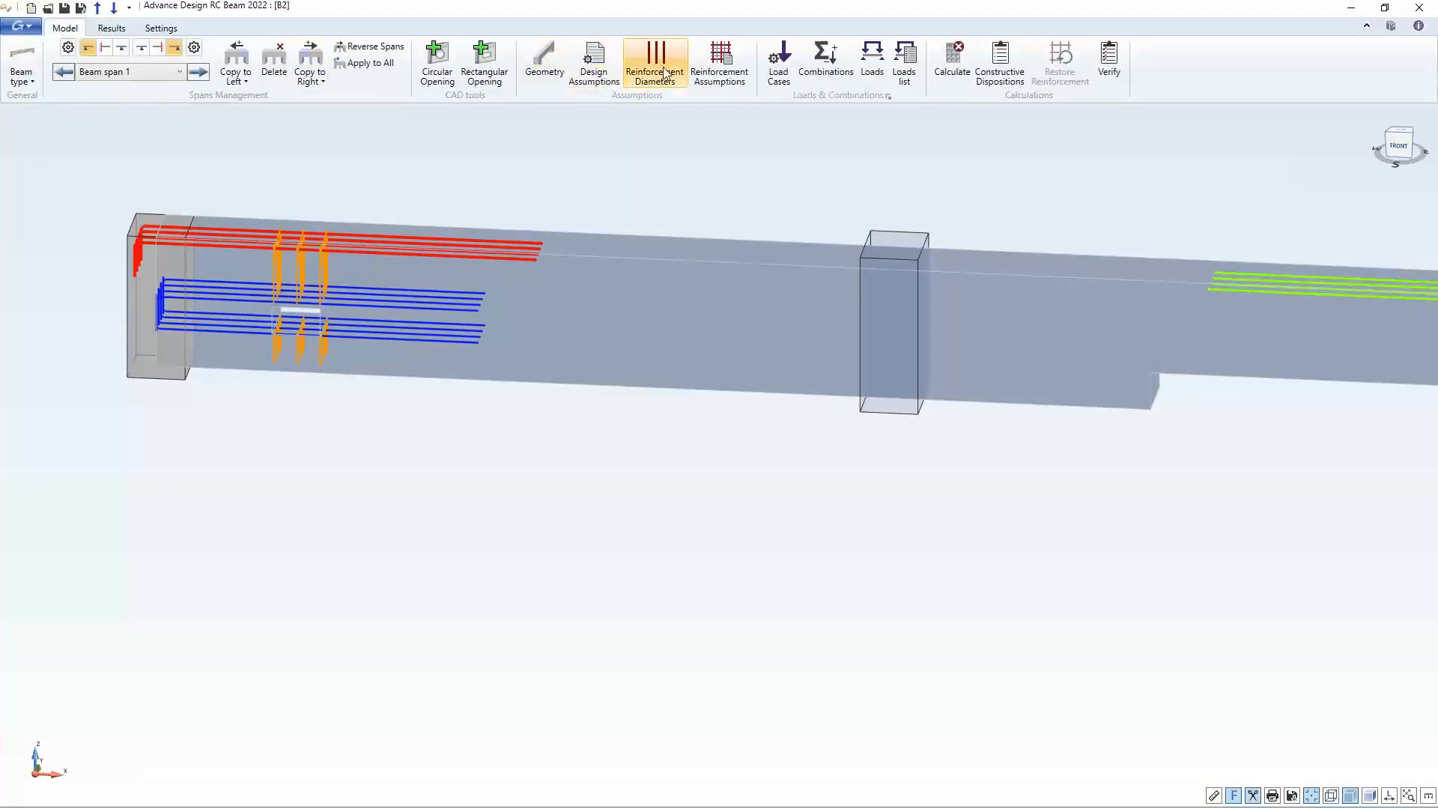
{"action": "left_click", "coordinate": [727, 60]}
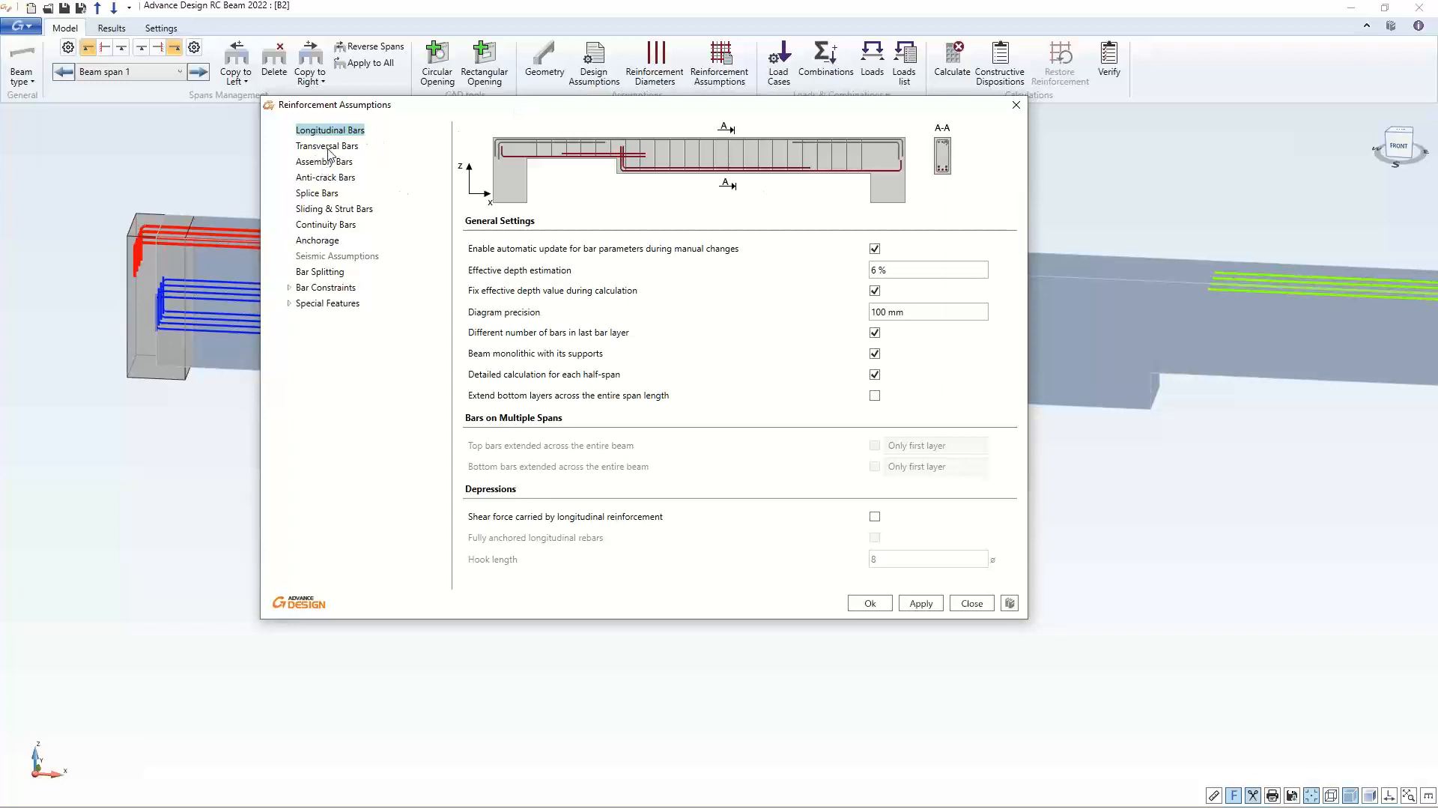
{"action": "left_click", "coordinate": [328, 149]}
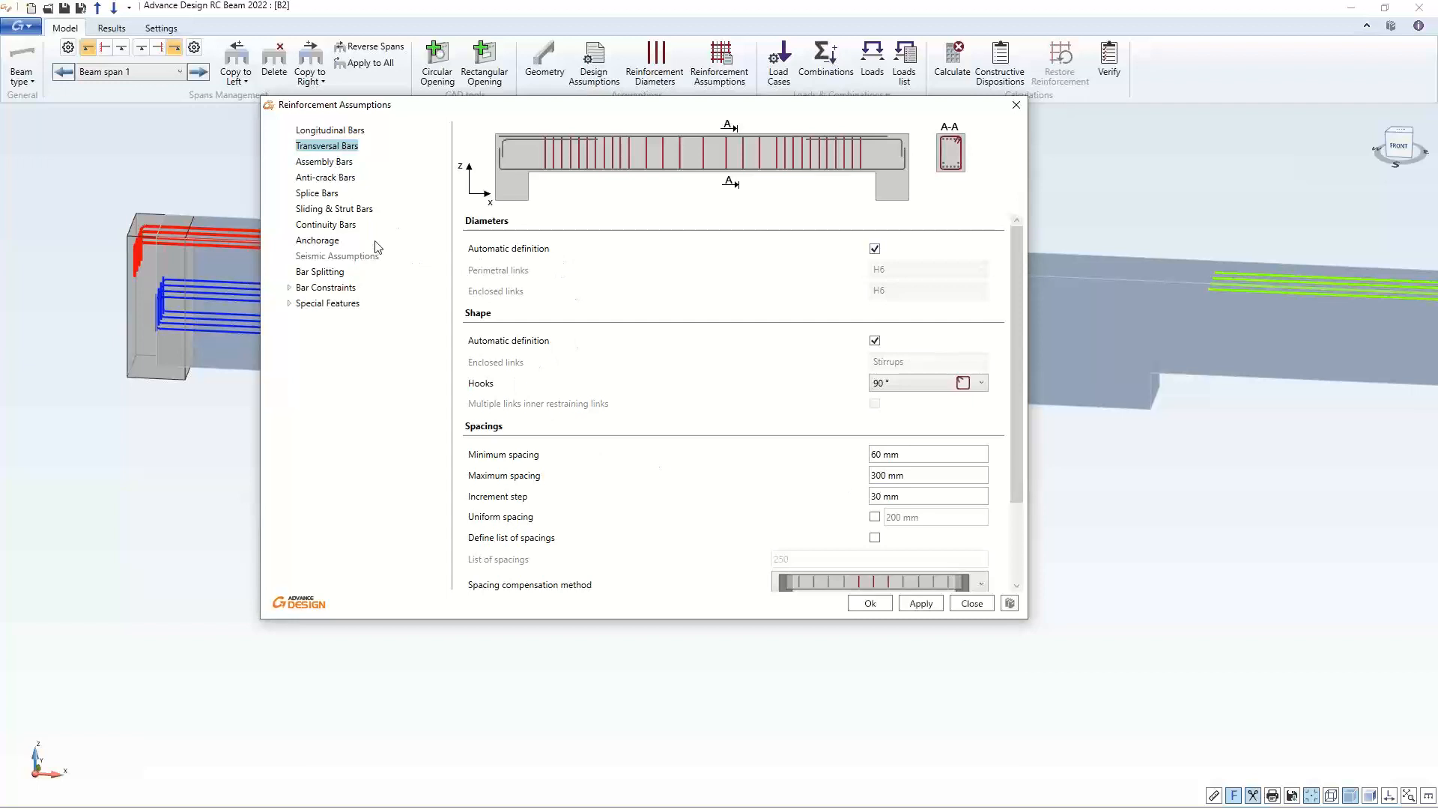
{"action": "left_click", "coordinate": [315, 163]}
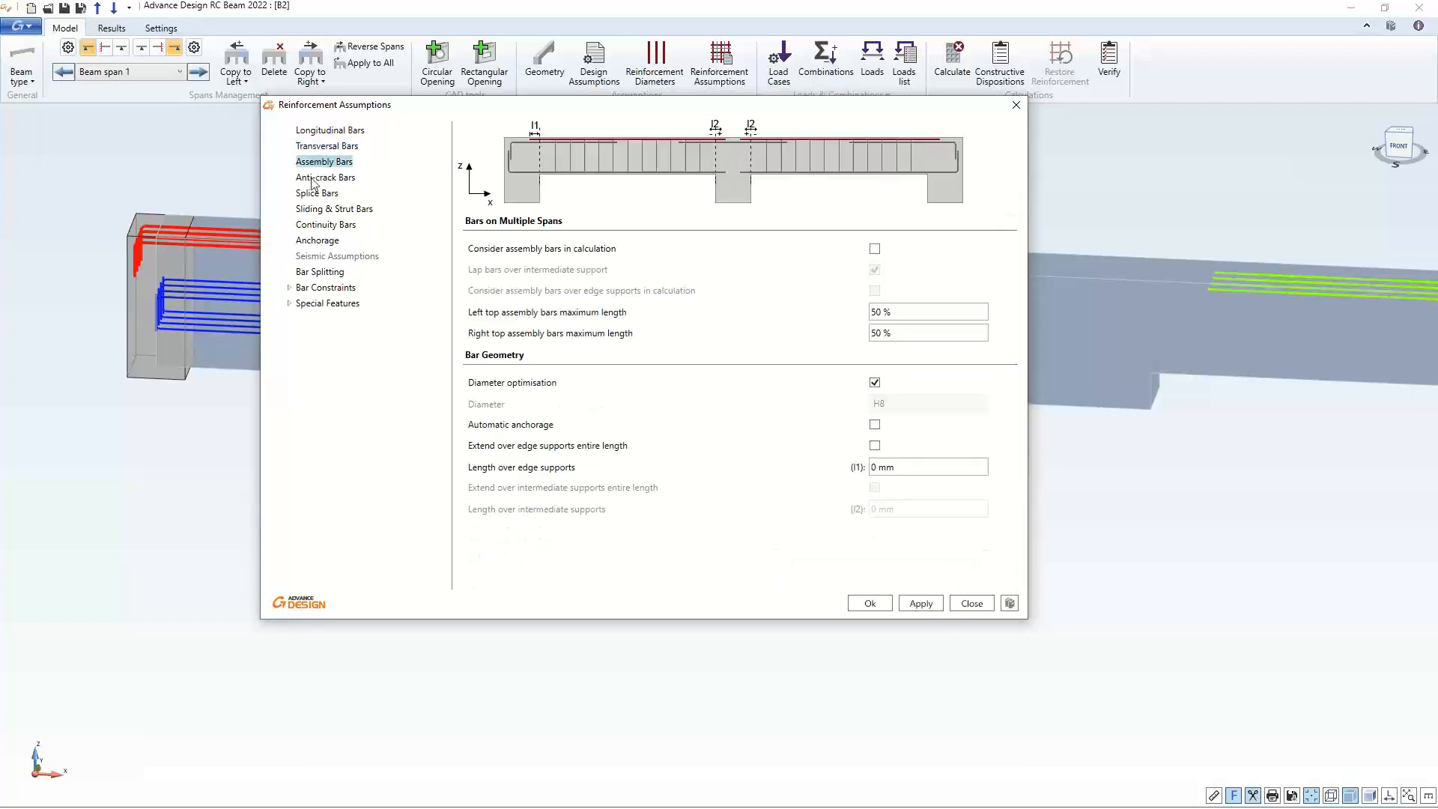
{"action": "left_click_drag", "start_coordinate": [421, 106], "coordinate": [386, 111]}
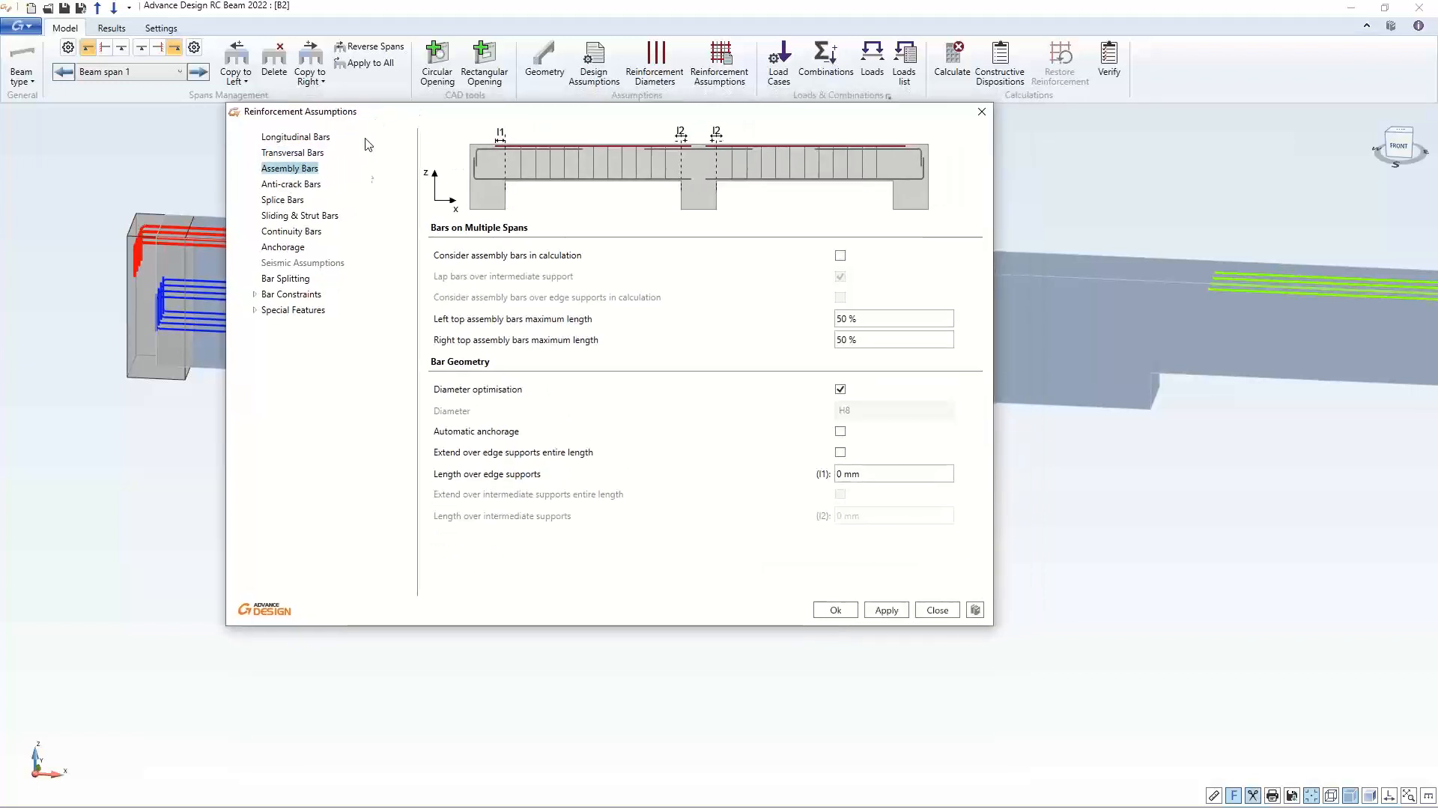
Review the bar splitting settings and the Number of Bars constraints, leaving the reinforcement assumptions without changes
{"action": "left_click", "coordinate": [287, 295]}
{"action": "left_click", "coordinate": [279, 279]}
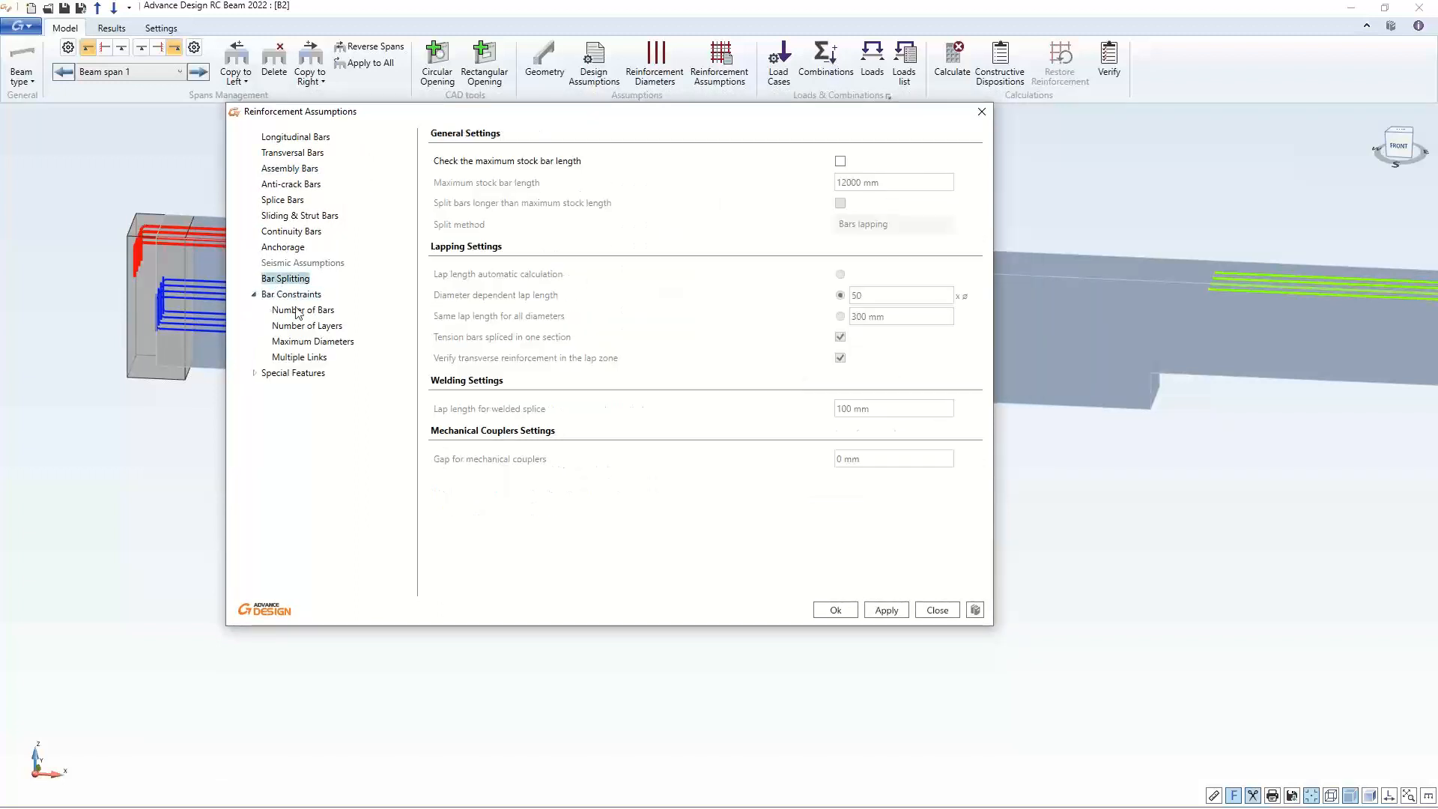
{"action": "left_click", "coordinate": [298, 311]}
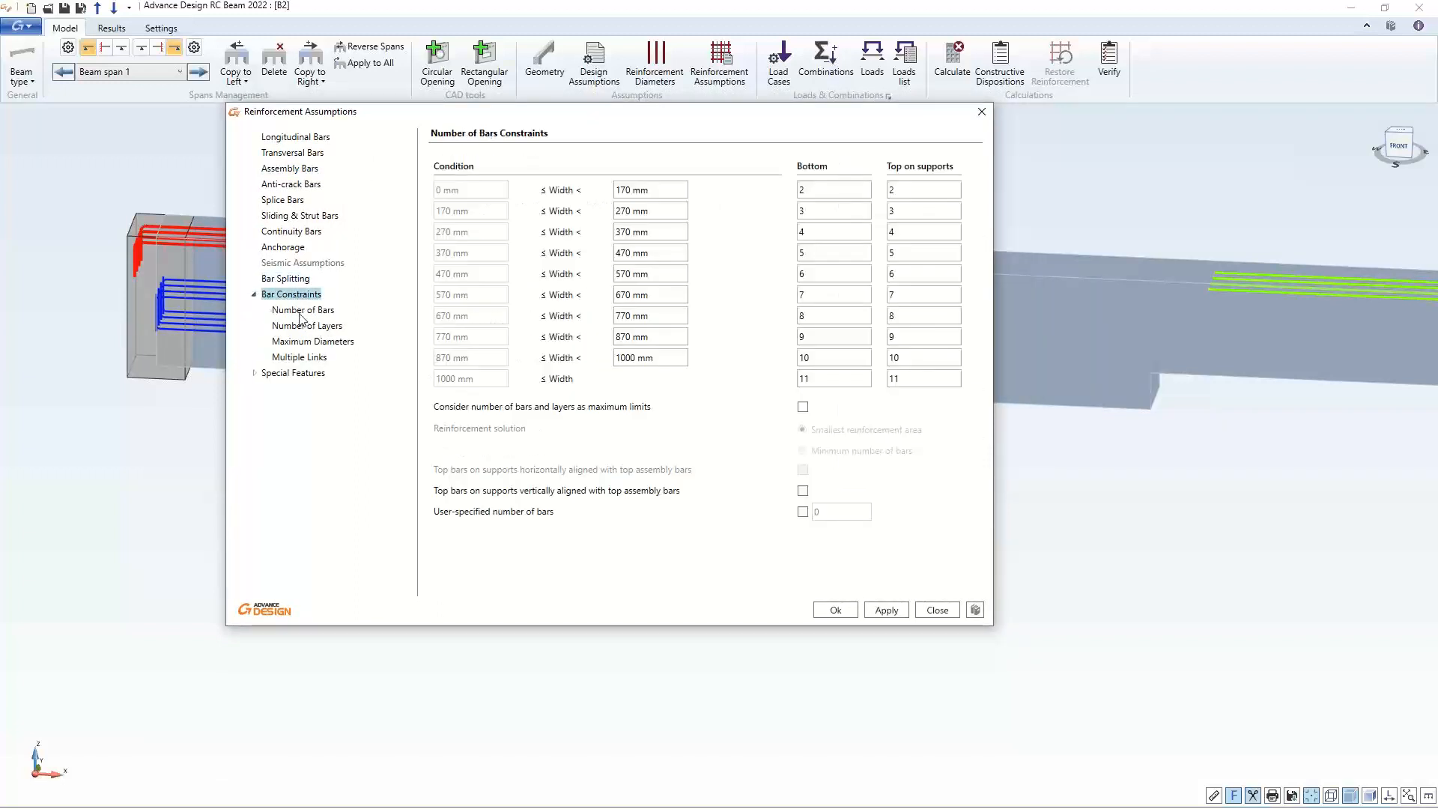
{"action": "left_click", "coordinate": [299, 313]}
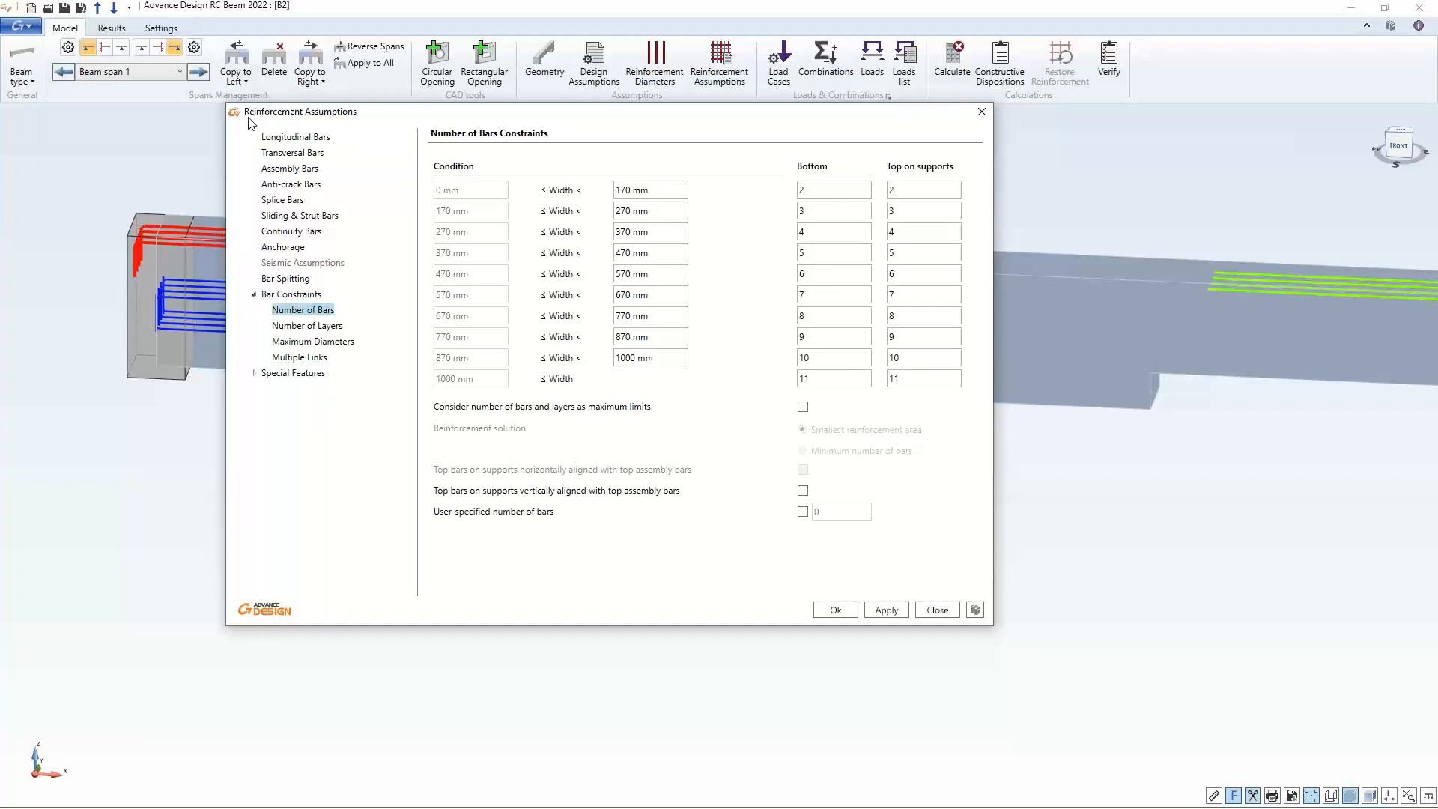
{"action": "left_click", "coordinate": [981, 113]}
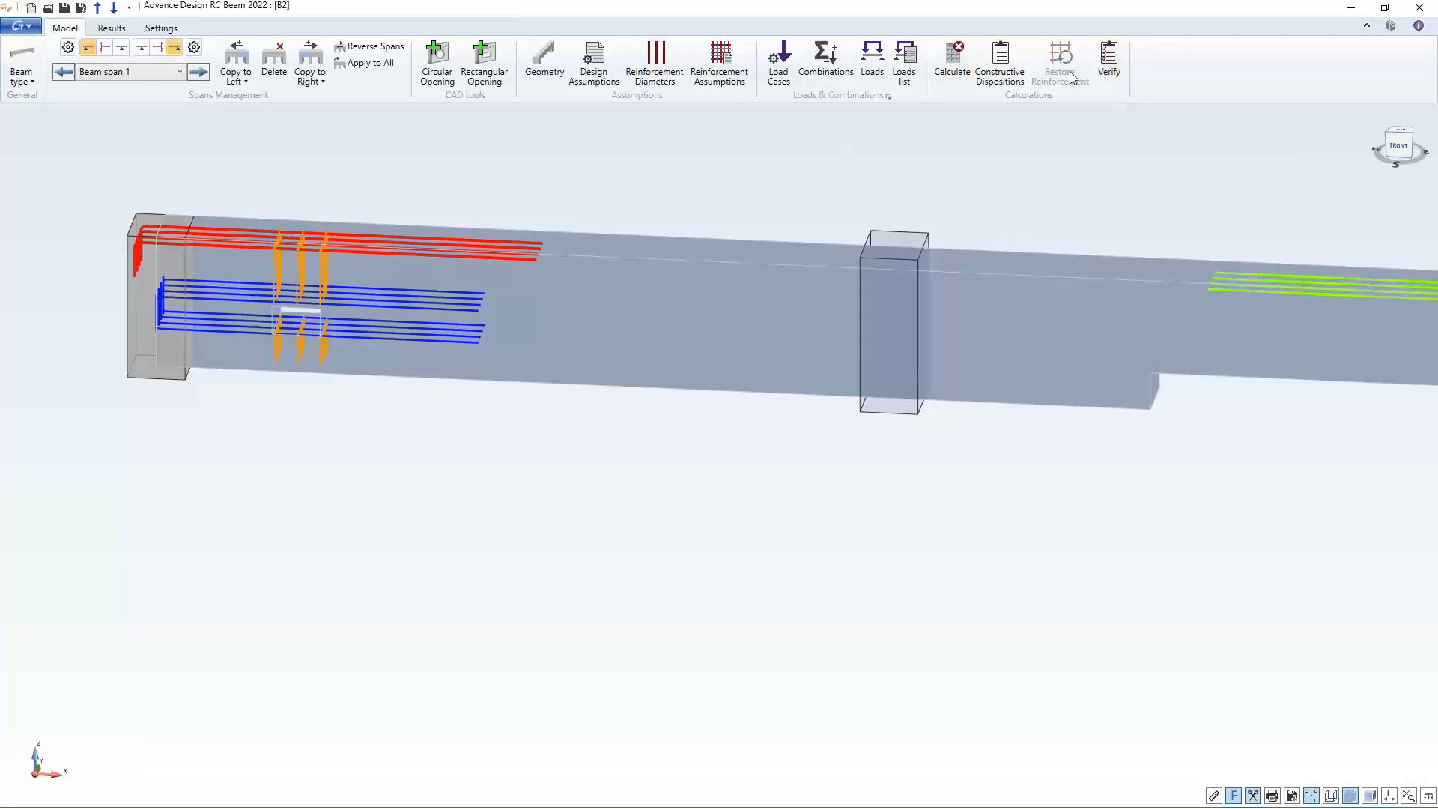
Create a new beam element and calculate its reinforcement with the default settings
{"action": "left_click", "coordinate": [31, 9]}
{"action": "left_click", "coordinate": [737, 433]}
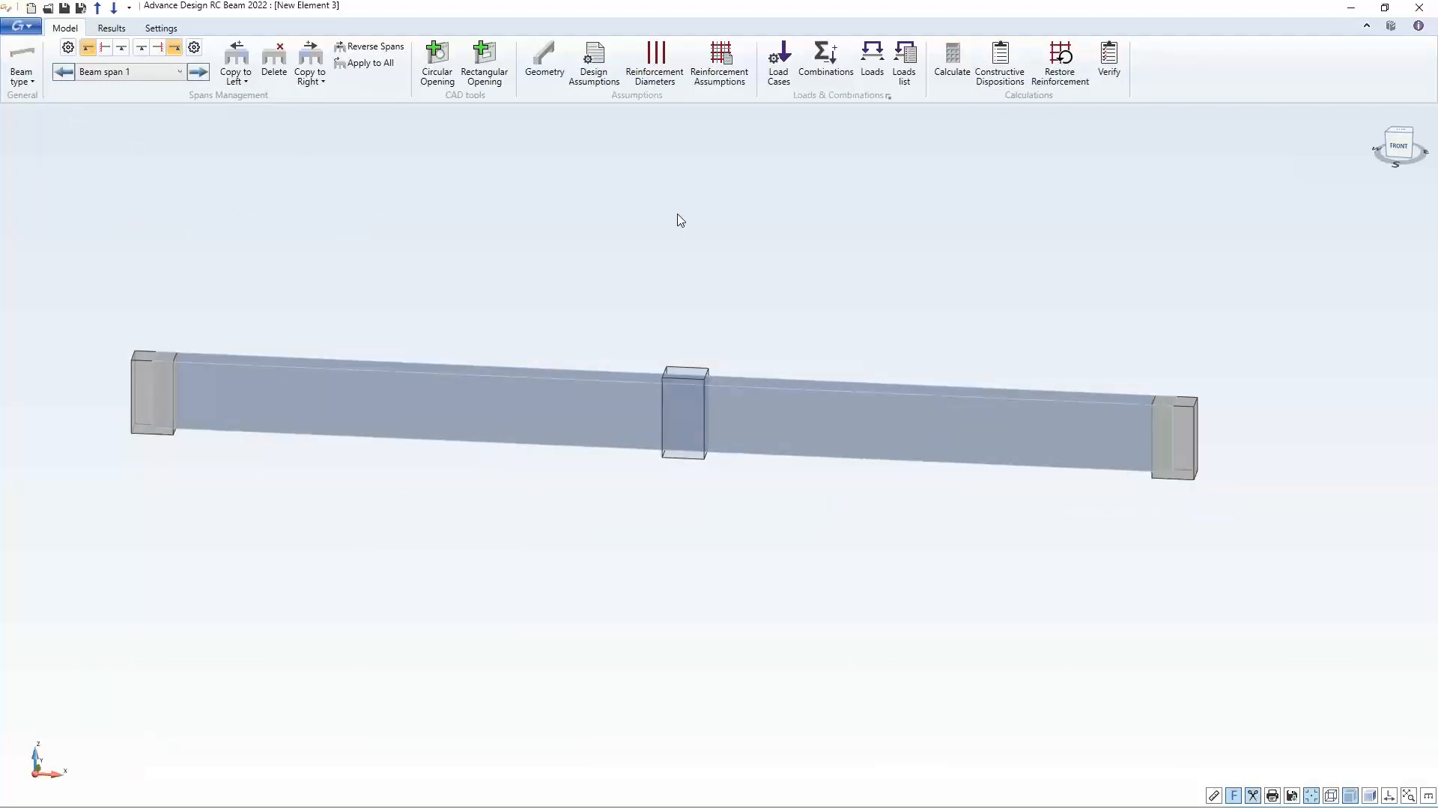
{"action": "left_click", "coordinate": [950, 64]}
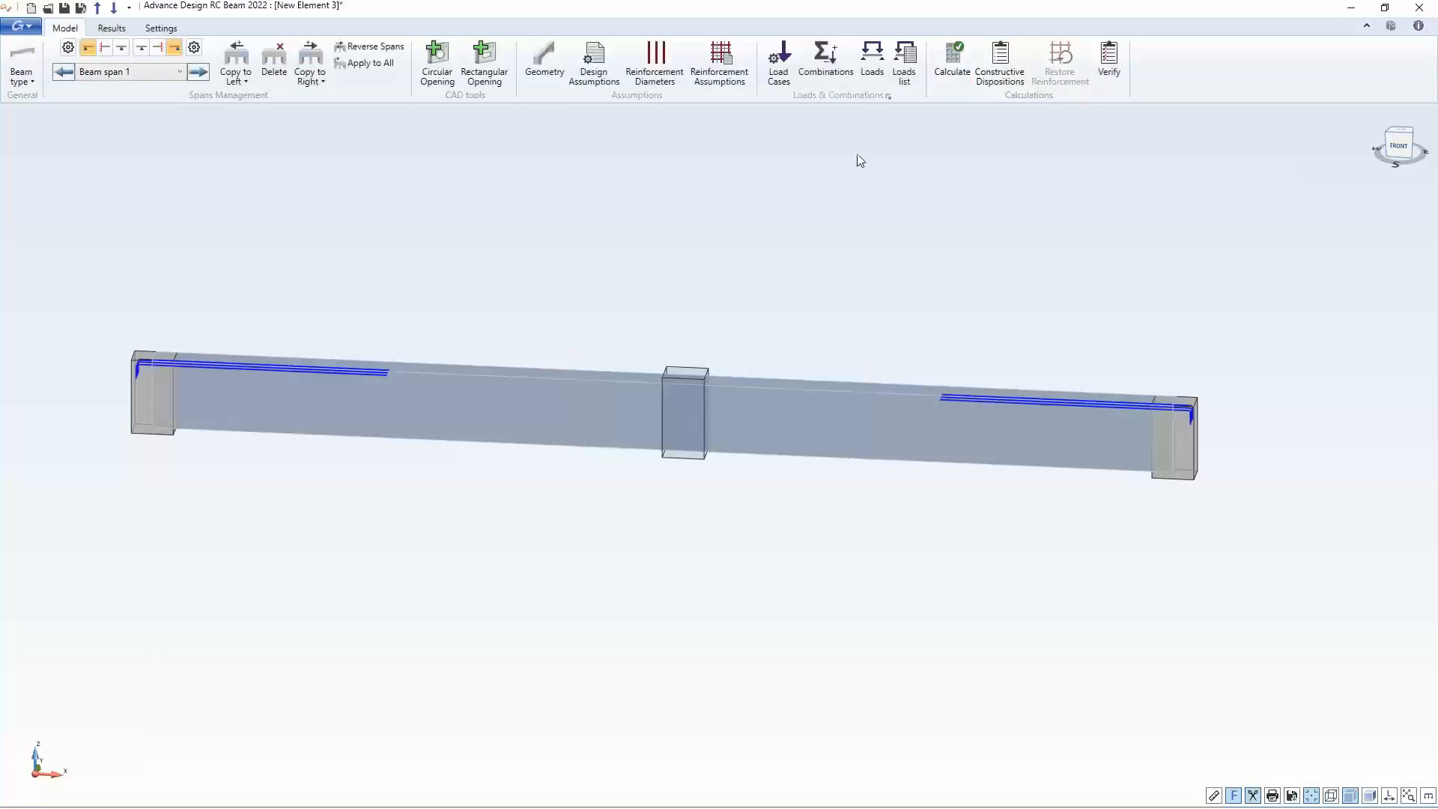
Make all reinforcement bar families visible in the beam's 3D view through the display settings
{"action": "left_click", "coordinate": [161, 28]}
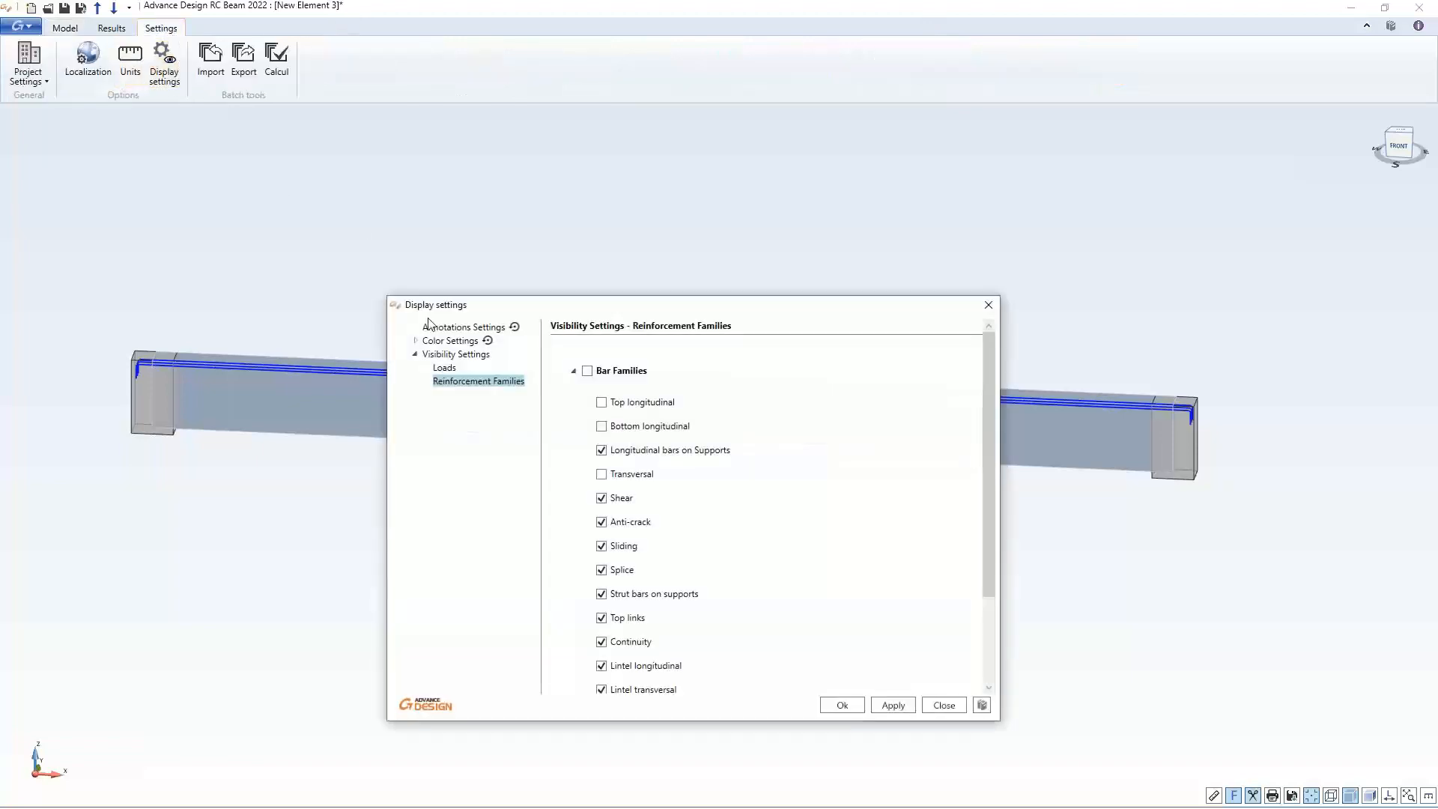
{"action": "left_click", "coordinate": [587, 370]}
{"action": "left_click", "coordinate": [841, 705]}
{"action": "scroll", "coordinate": [322, 506], "scroll_direction": "up", "scroll_amount": 2}
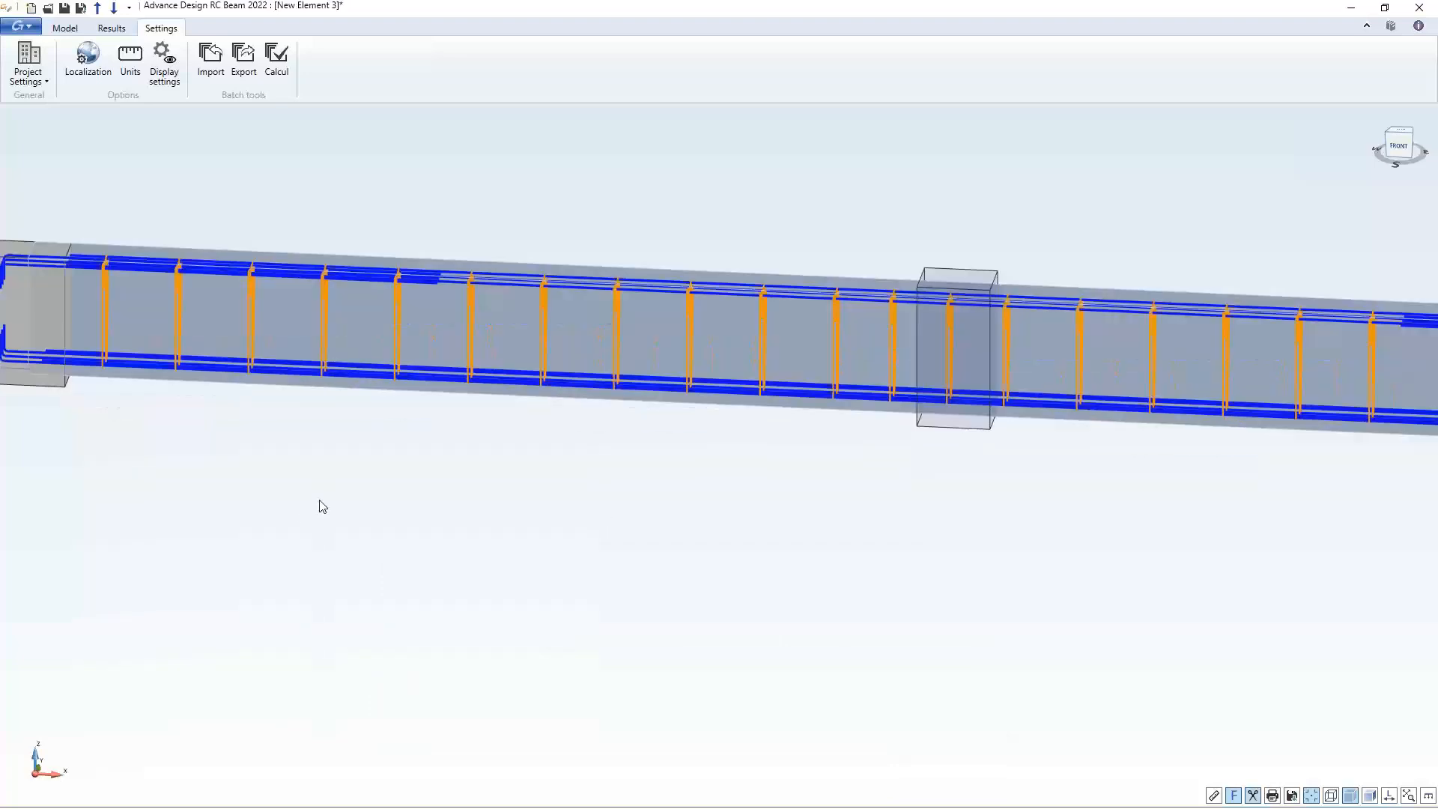
Set the reinforcement colours to By Family in the display settings and check the recoloured bars along the beam
{"action": "left_click", "coordinate": [165, 66]}
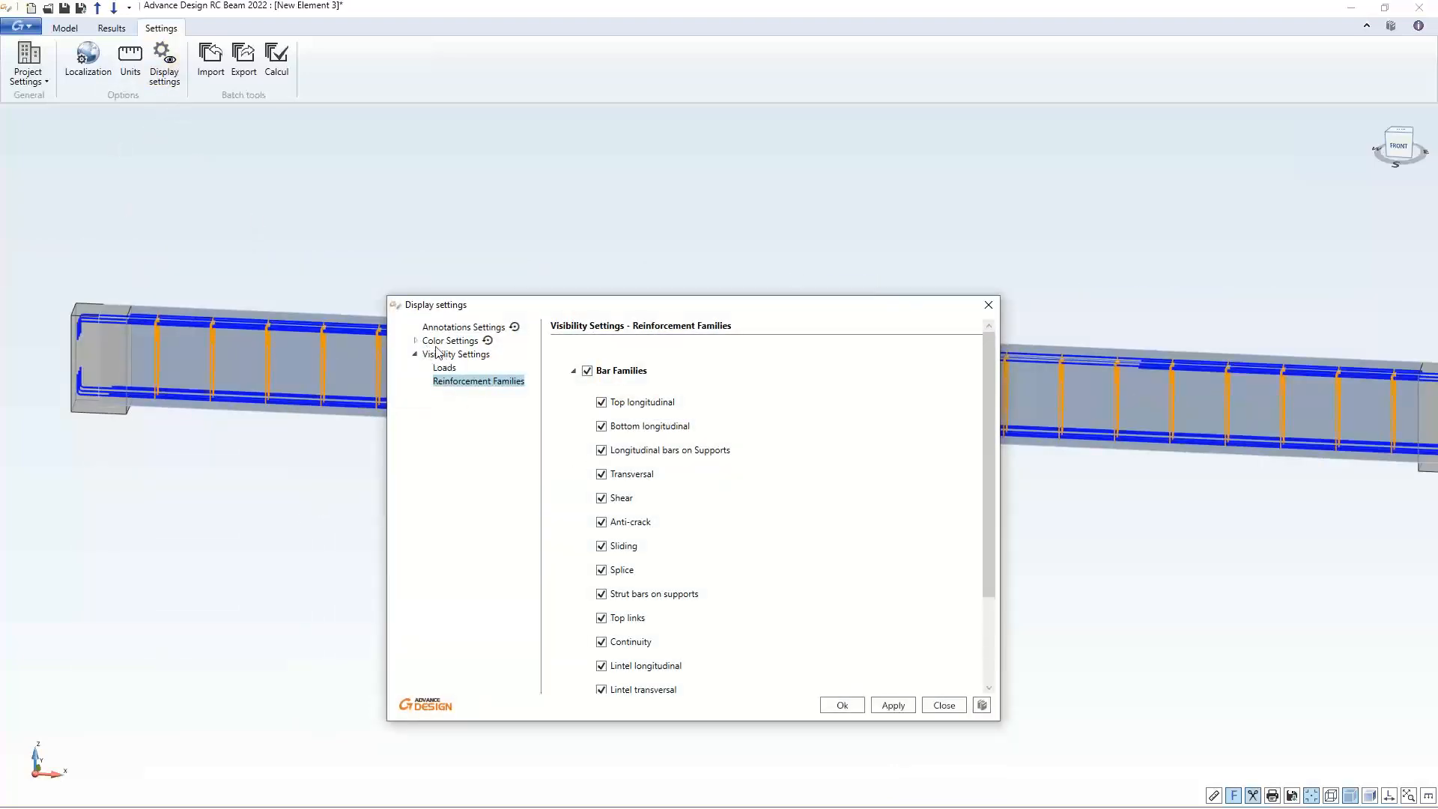
{"action": "left_click", "coordinate": [415, 340]}
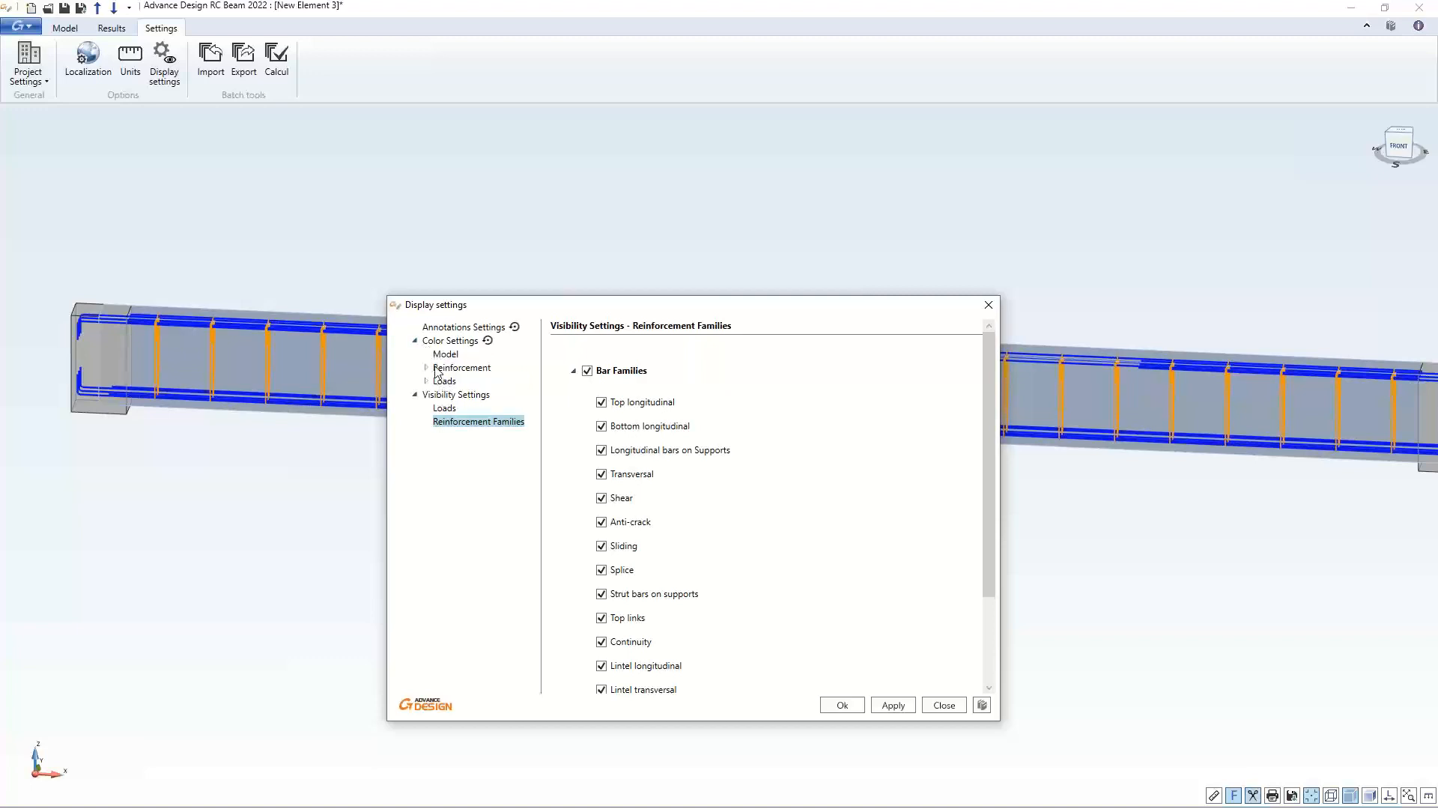
{"action": "left_click", "coordinate": [442, 368]}
{"action": "left_click", "coordinate": [449, 382]}
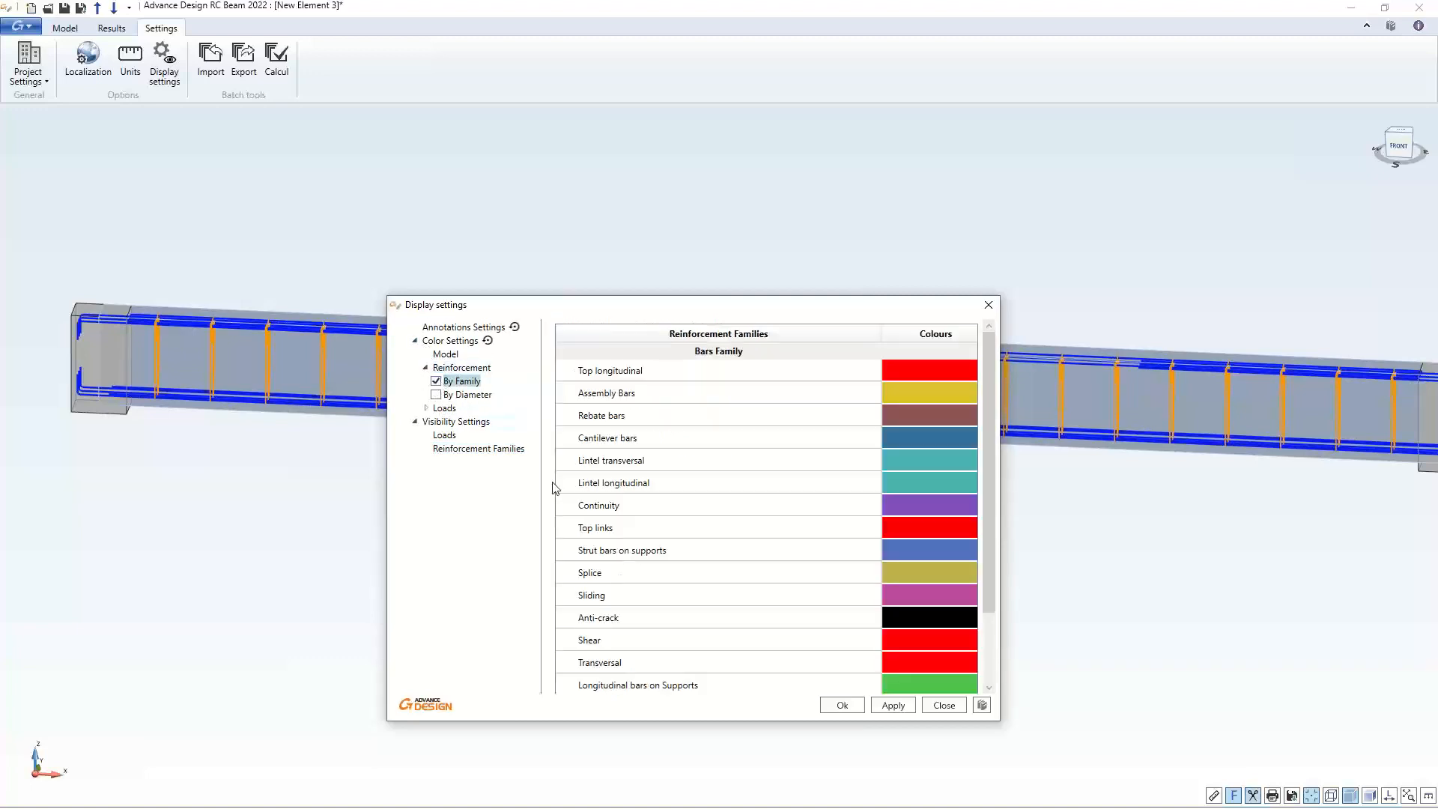
{"action": "left_click", "coordinate": [841, 707]}
{"action": "scroll", "coordinate": [612, 562], "scroll_direction": "down", "scroll_amount": 2}
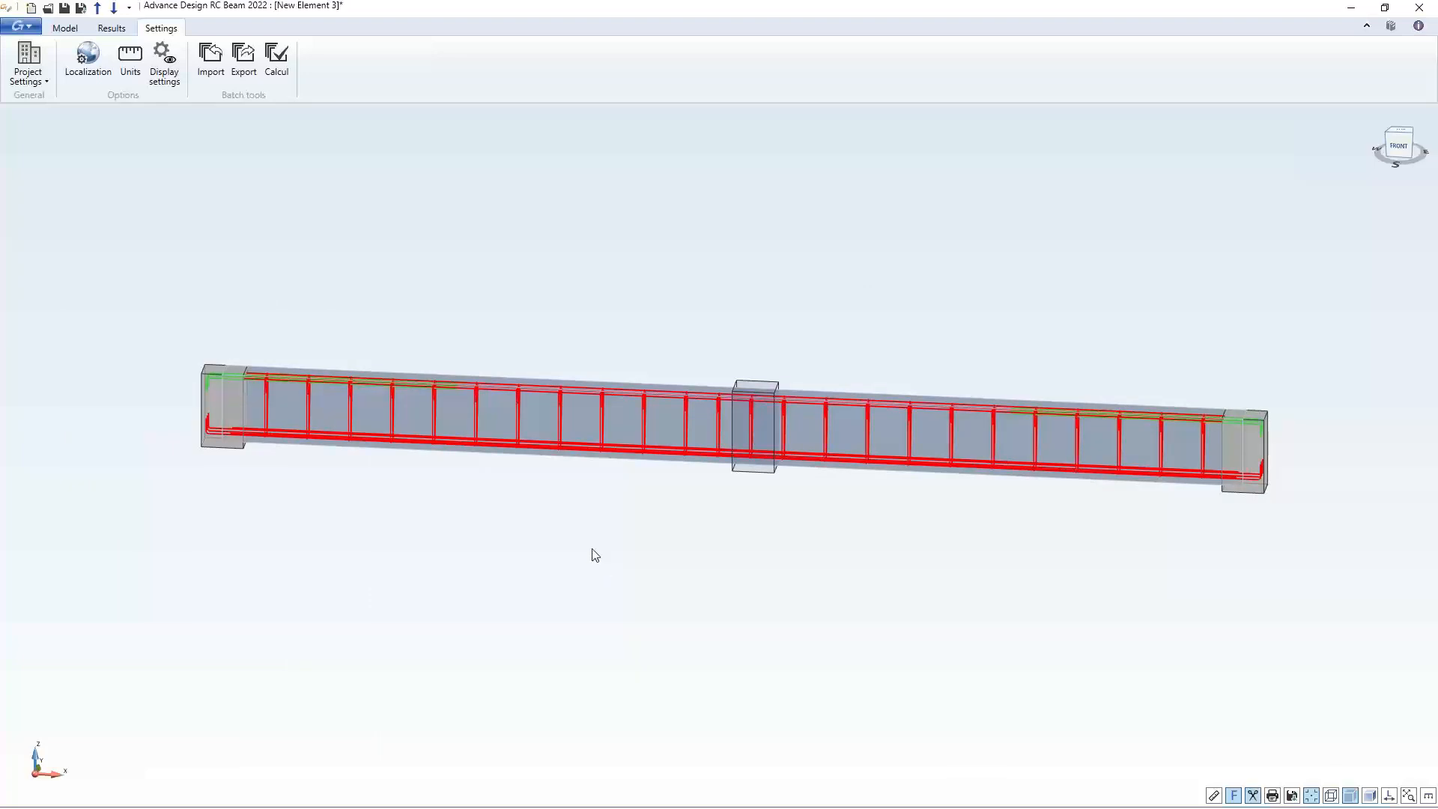
{"action": "scroll", "coordinate": [557, 535], "scroll_direction": "up", "scroll_amount": 2}
{"action": "scroll", "coordinate": [524, 536], "scroll_direction": "down", "scroll_amount": 2}
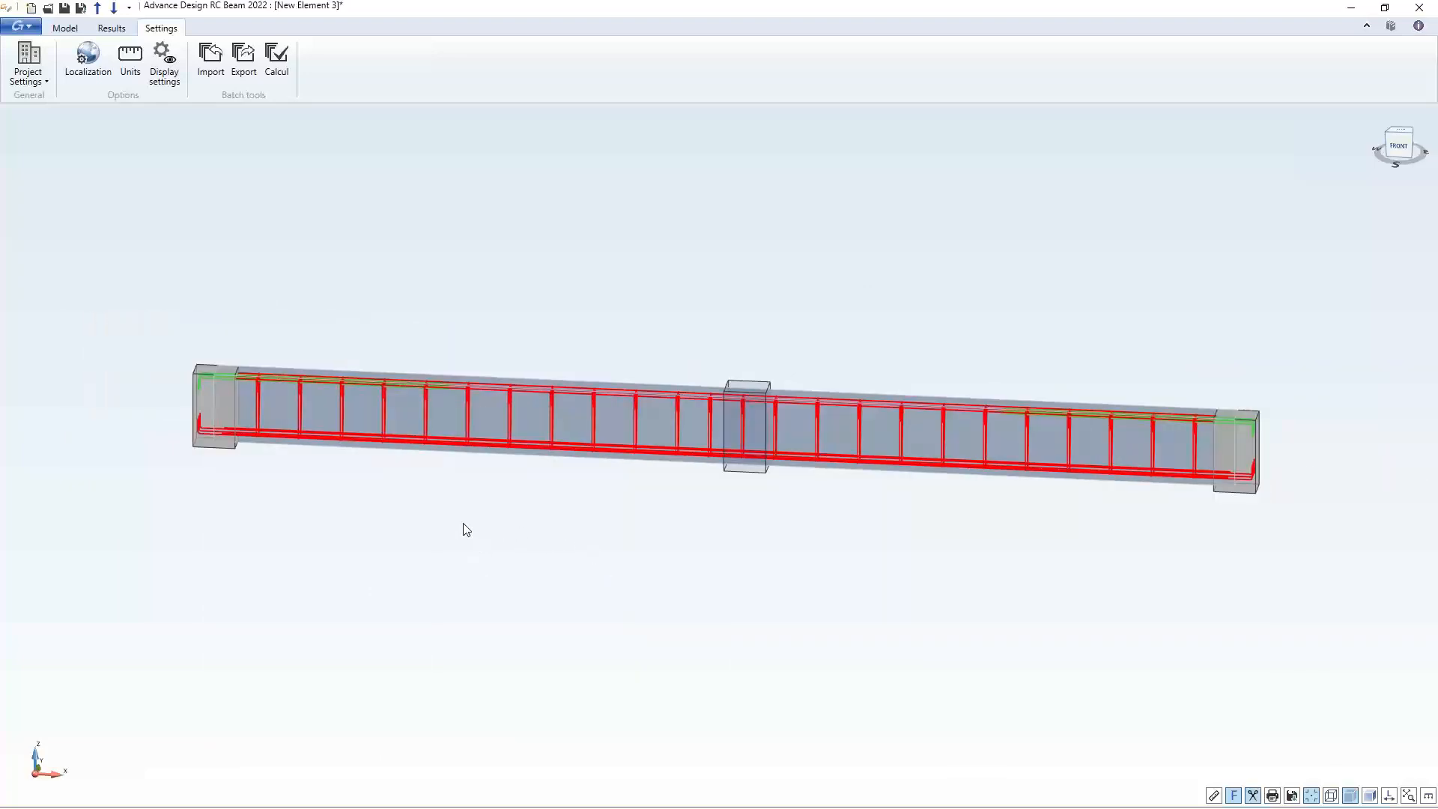
Restore the multi-view layout showing the beam elevation, 3D view, cross-section and calculation results, and bring up the modelling commands
{"action": "double_click", "coordinate": [354, 204]}
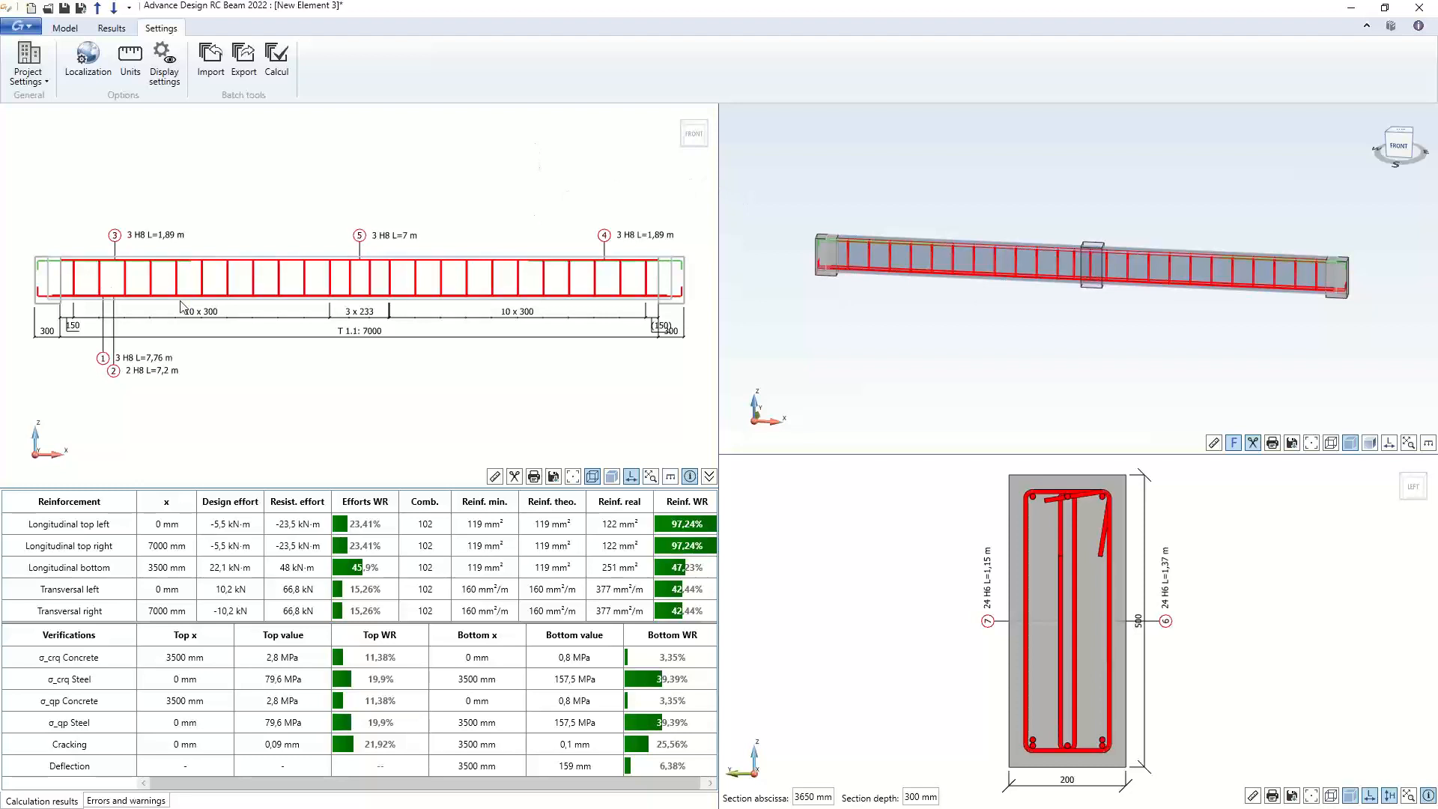
{"action": "left_click", "coordinate": [65, 28]}
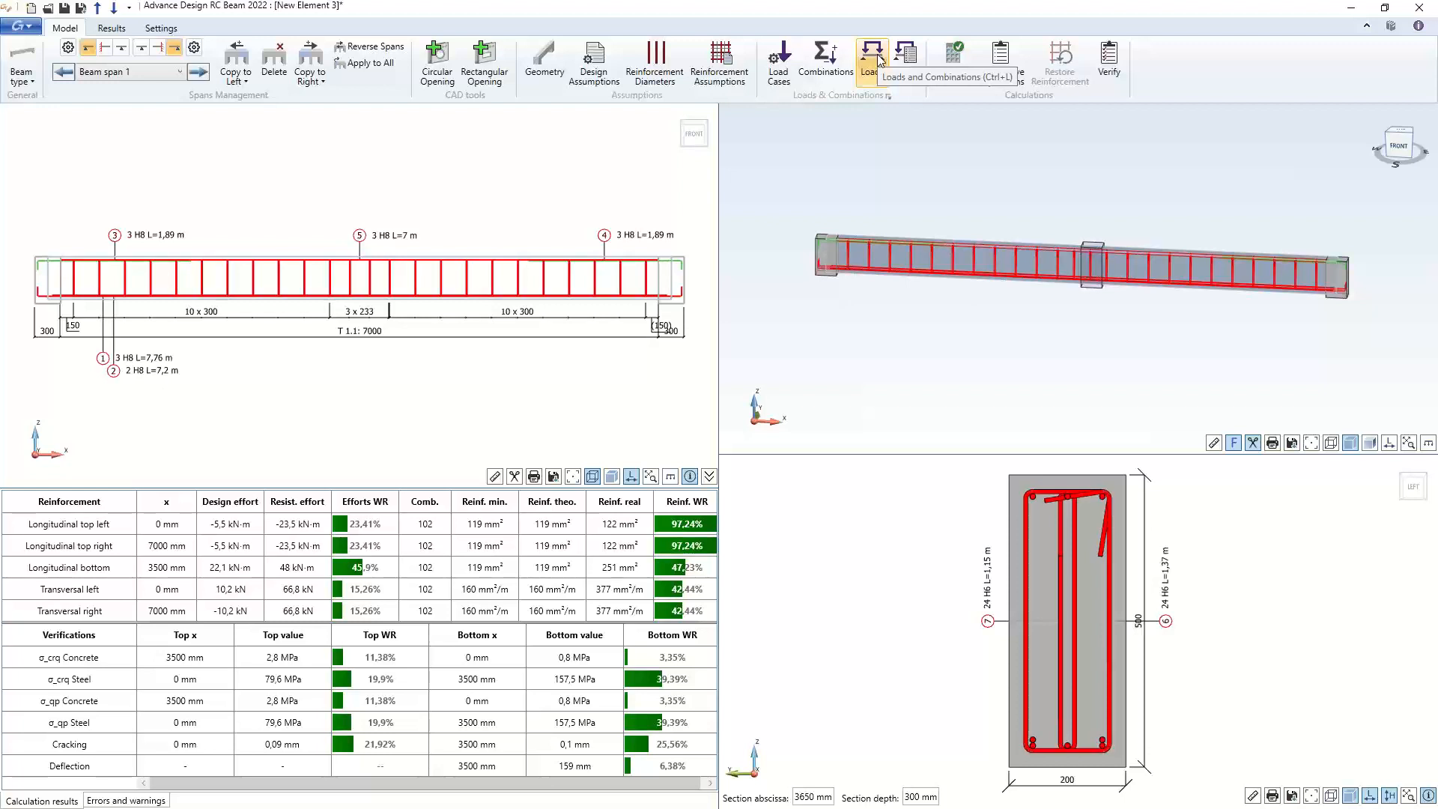
Add a uniform distributed load of 10 kN/m in load case 1 - Dead loads 1, fitted to the full beam
{"action": "left_click_drag", "start_coordinate": [719, 212], "coordinate": [891, 212]}
{"action": "scroll", "coordinate": [294, 235], "scroll_direction": "up", "scroll_amount": 4}
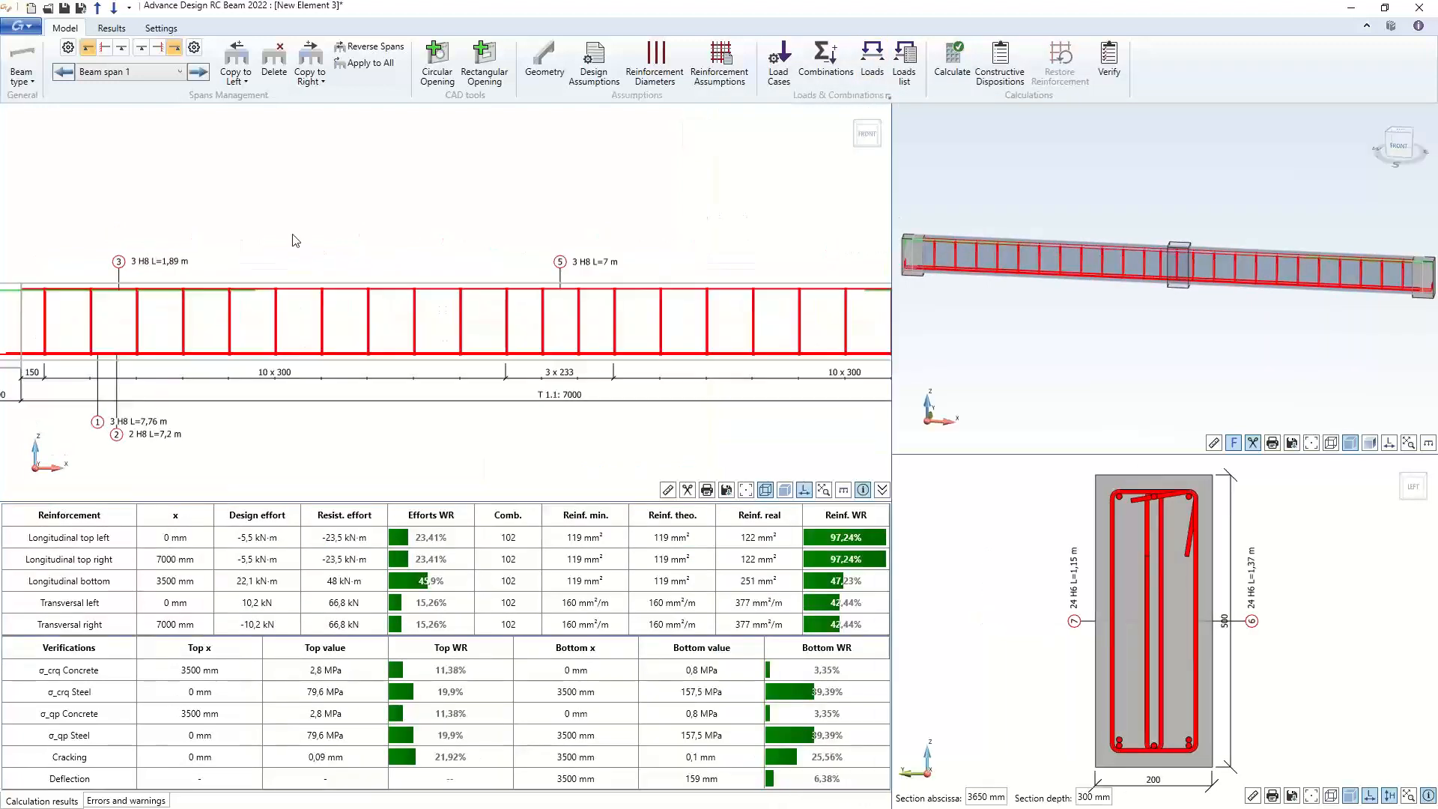
{"action": "scroll", "coordinate": [294, 235], "scroll_direction": "down", "scroll_amount": 4}
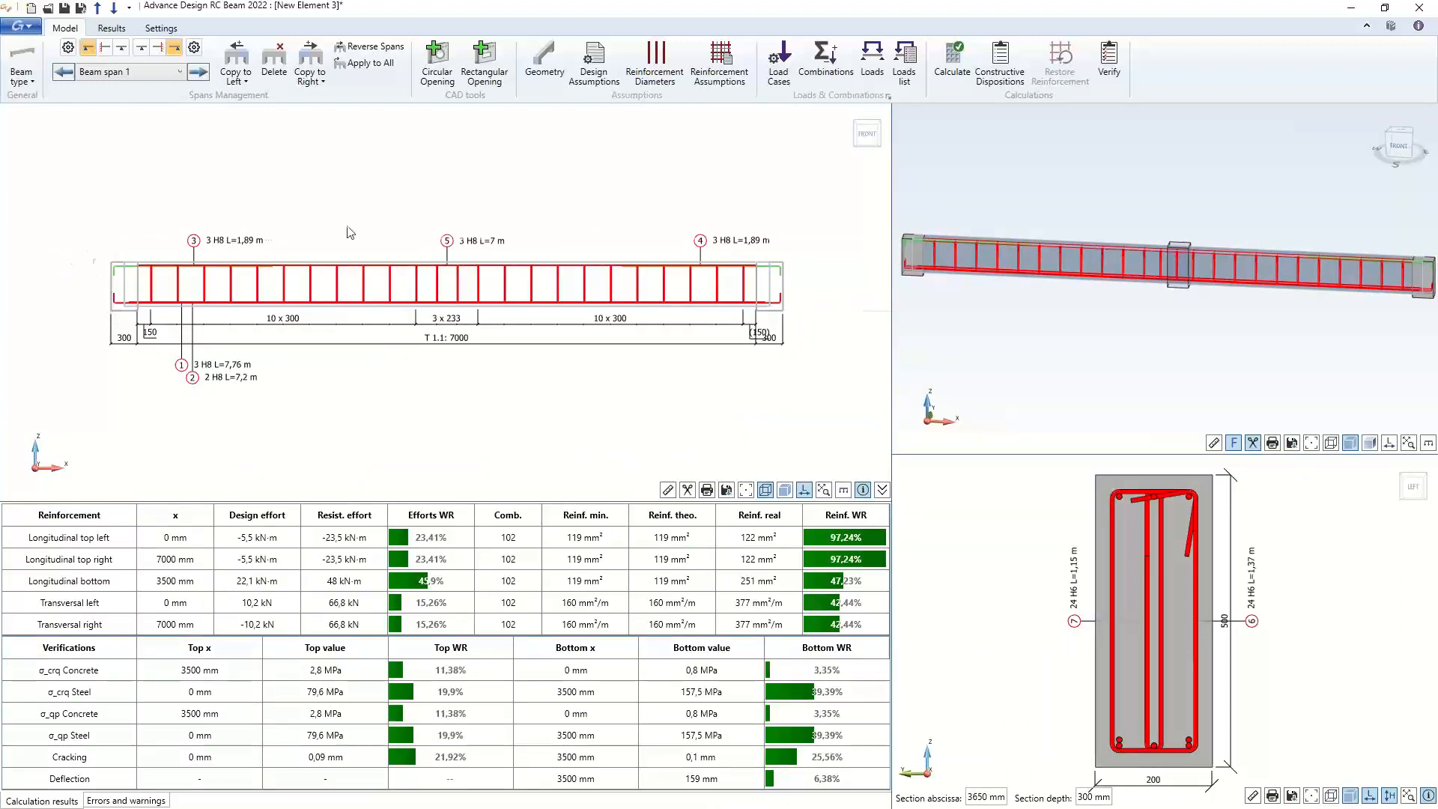
{"action": "left_click", "coordinate": [872, 64]}
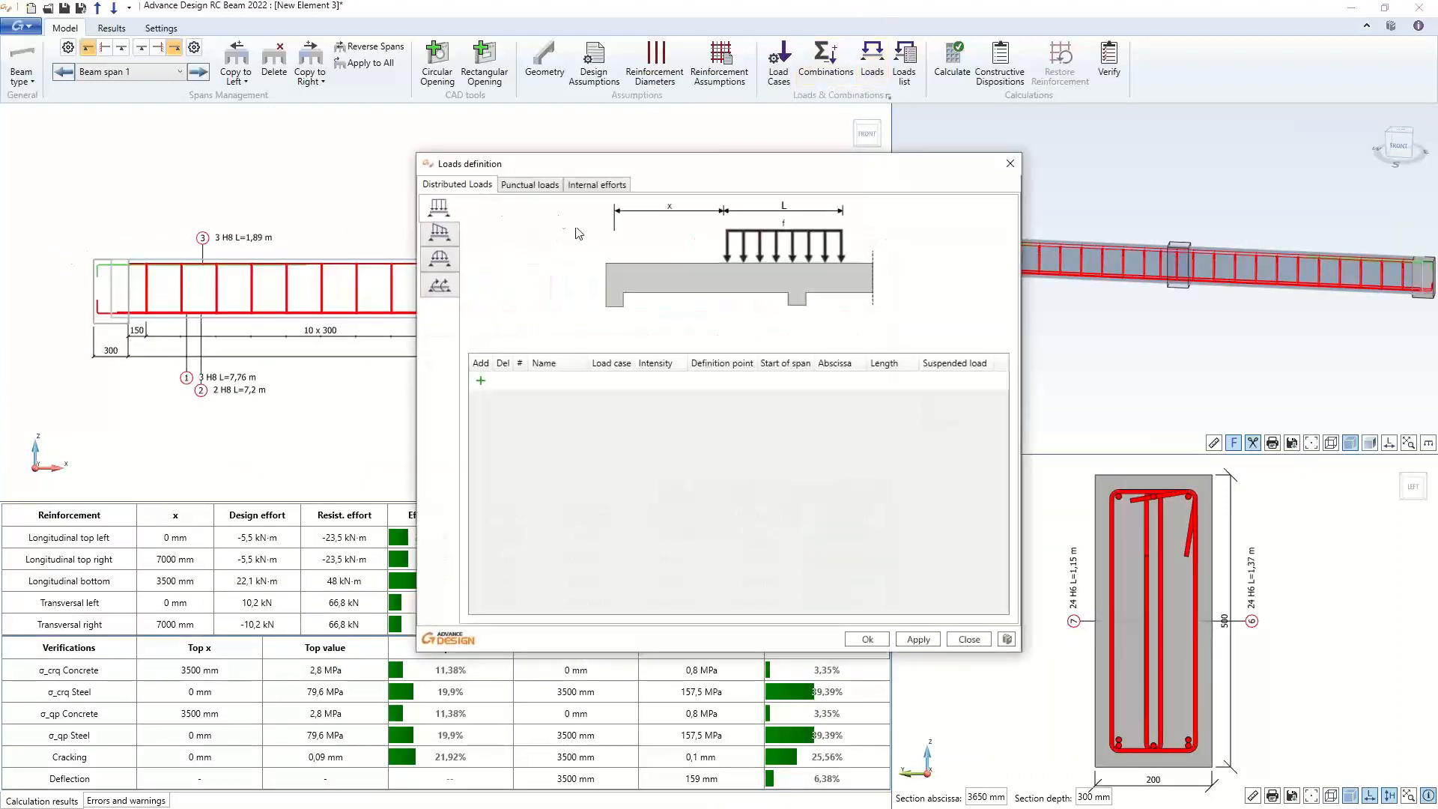
{"action": "left_click", "coordinate": [480, 380]}
{"action": "left_click", "coordinate": [701, 382]}
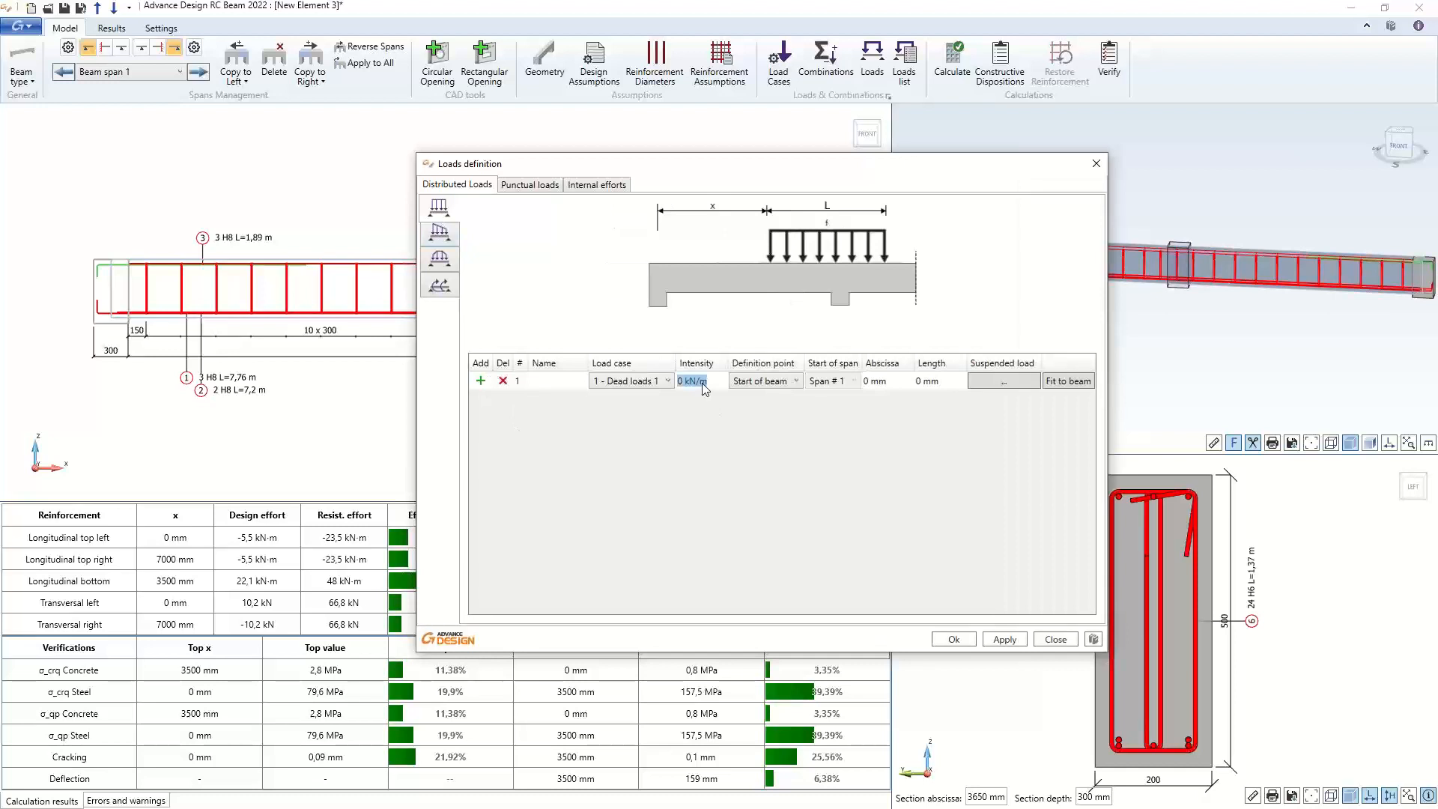
{"action": "type", "text": "10"}
{"action": "left_click", "coordinate": [935, 380]}
{"action": "left_click", "coordinate": [955, 638]}
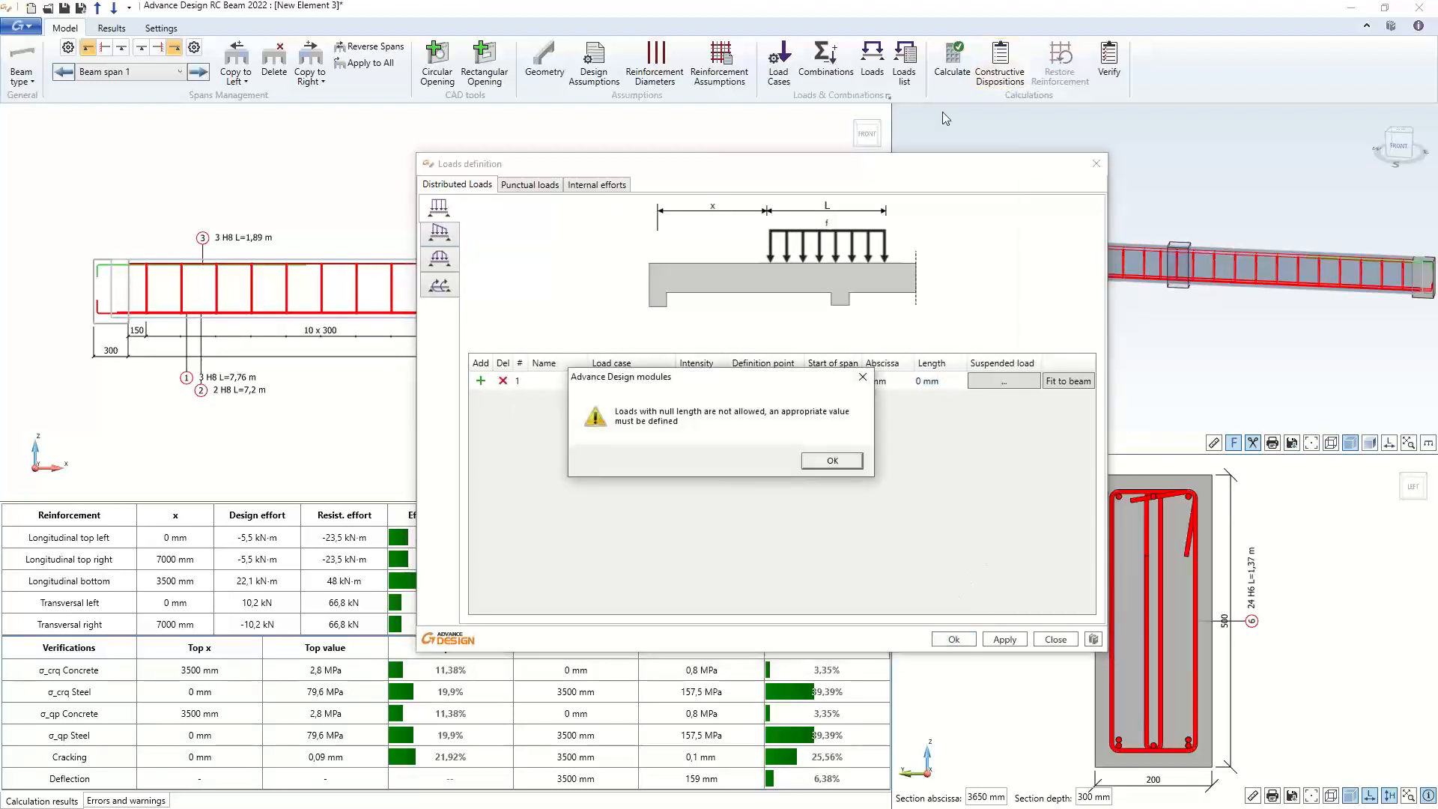
{"action": "left_click", "coordinate": [834, 466]}
{"action": "left_click", "coordinate": [1081, 382]}
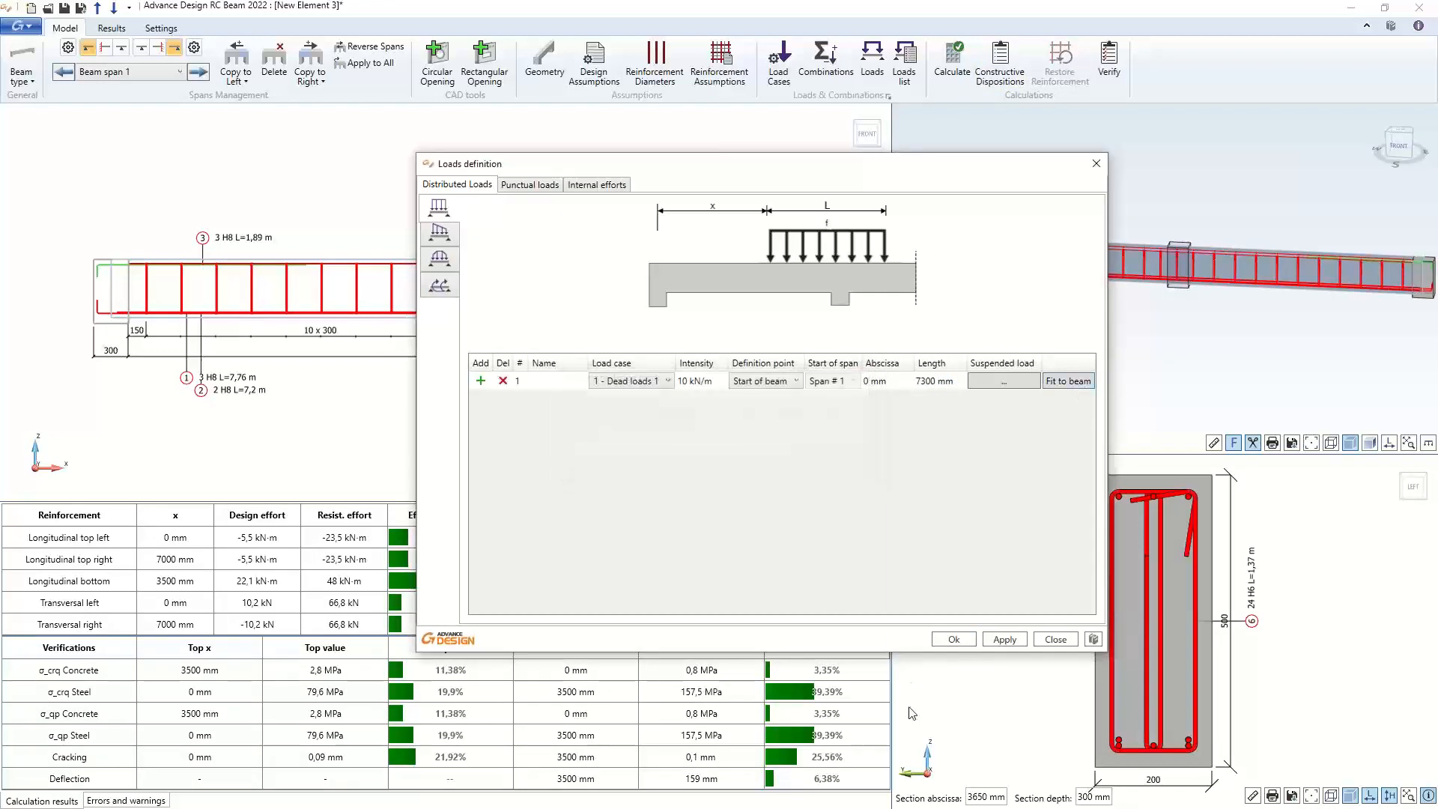
{"action": "left_click", "coordinate": [953, 639]}
Calculate the beam and examine the generated reinforcement, highlighting the second-layer bottom bars in the elevation, 3D and section views
{"action": "left_click", "coordinate": [956, 73]}
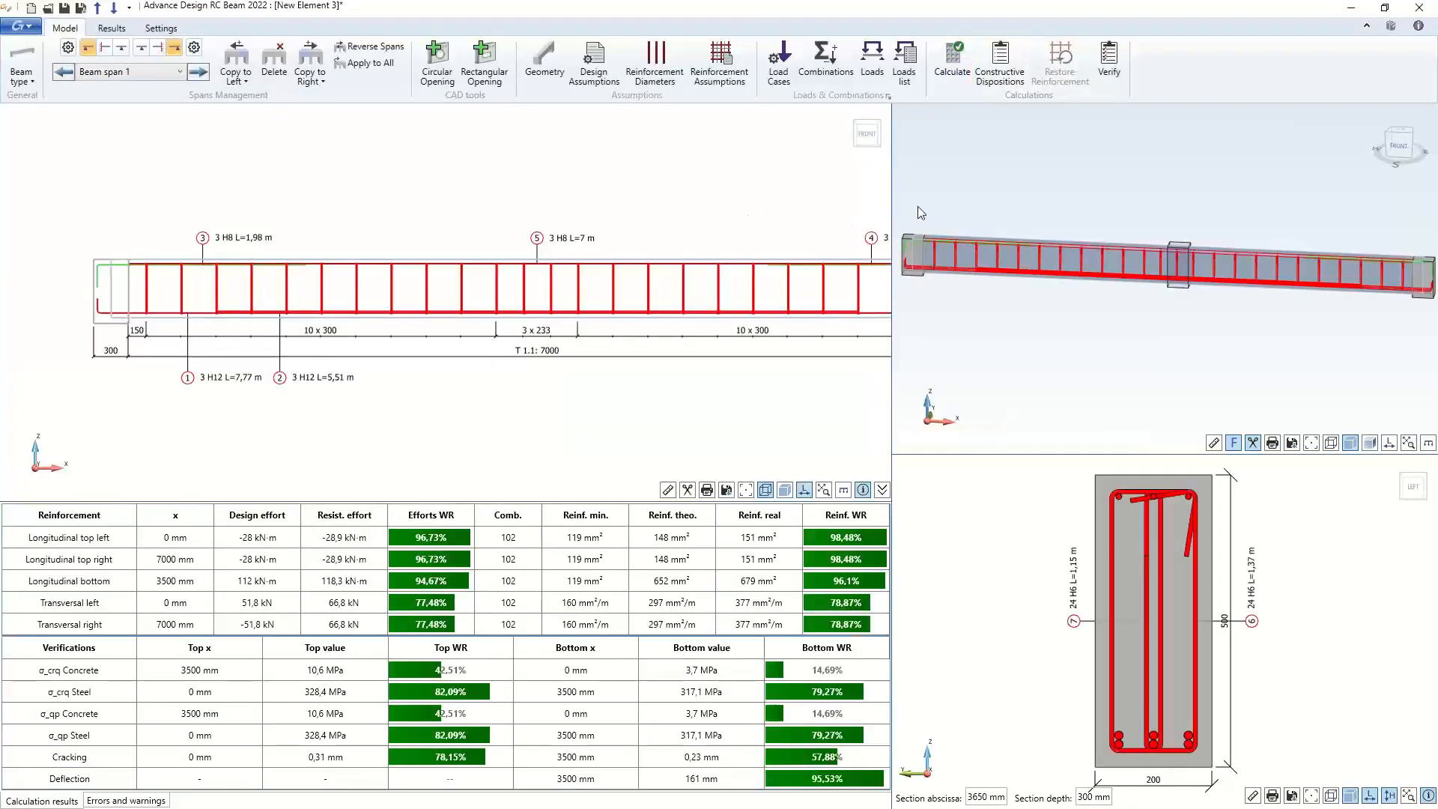
{"action": "left_click_drag", "start_coordinate": [893, 198], "coordinate": [1031, 198]}
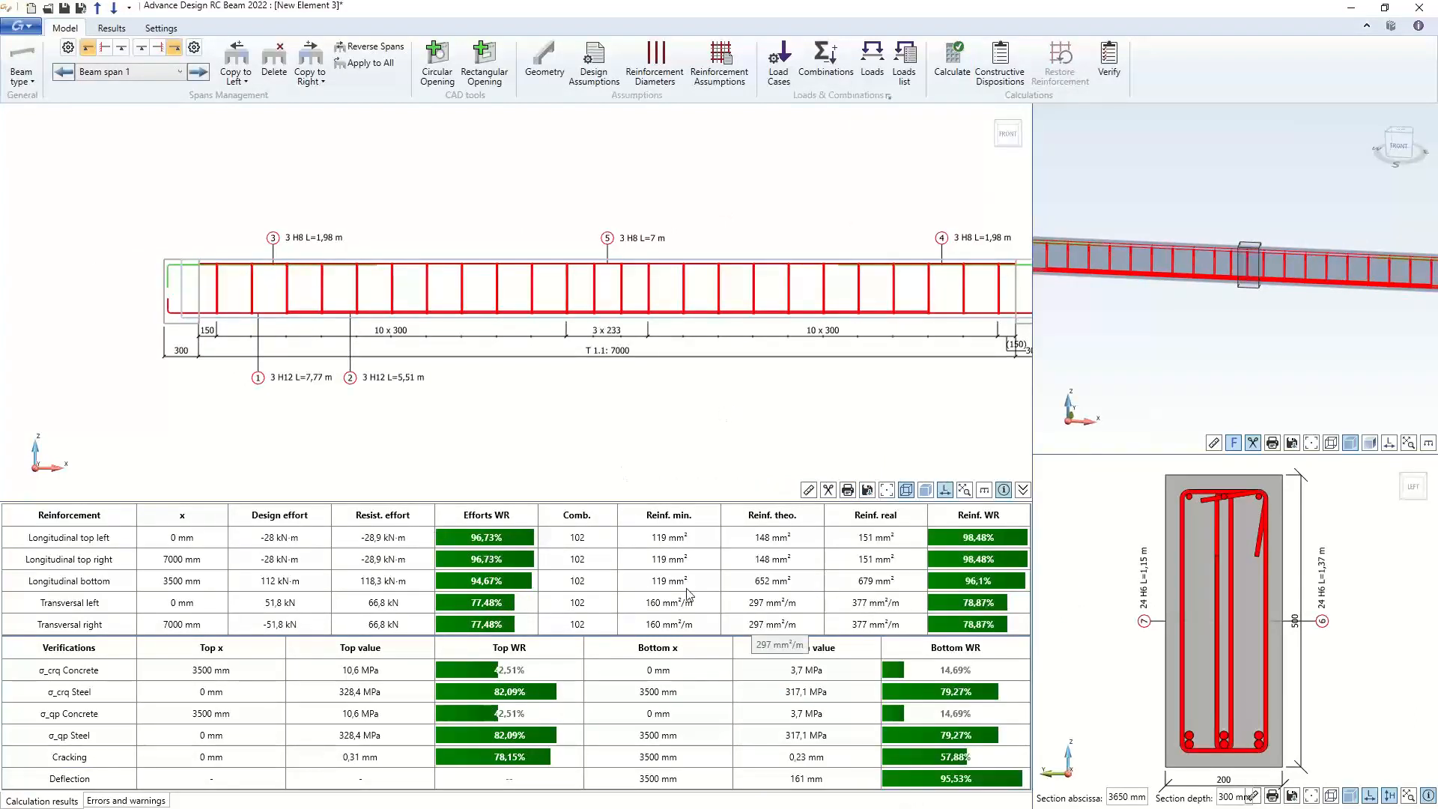
{"action": "scroll", "coordinate": [397, 416], "scroll_direction": "down", "scroll_amount": 2}
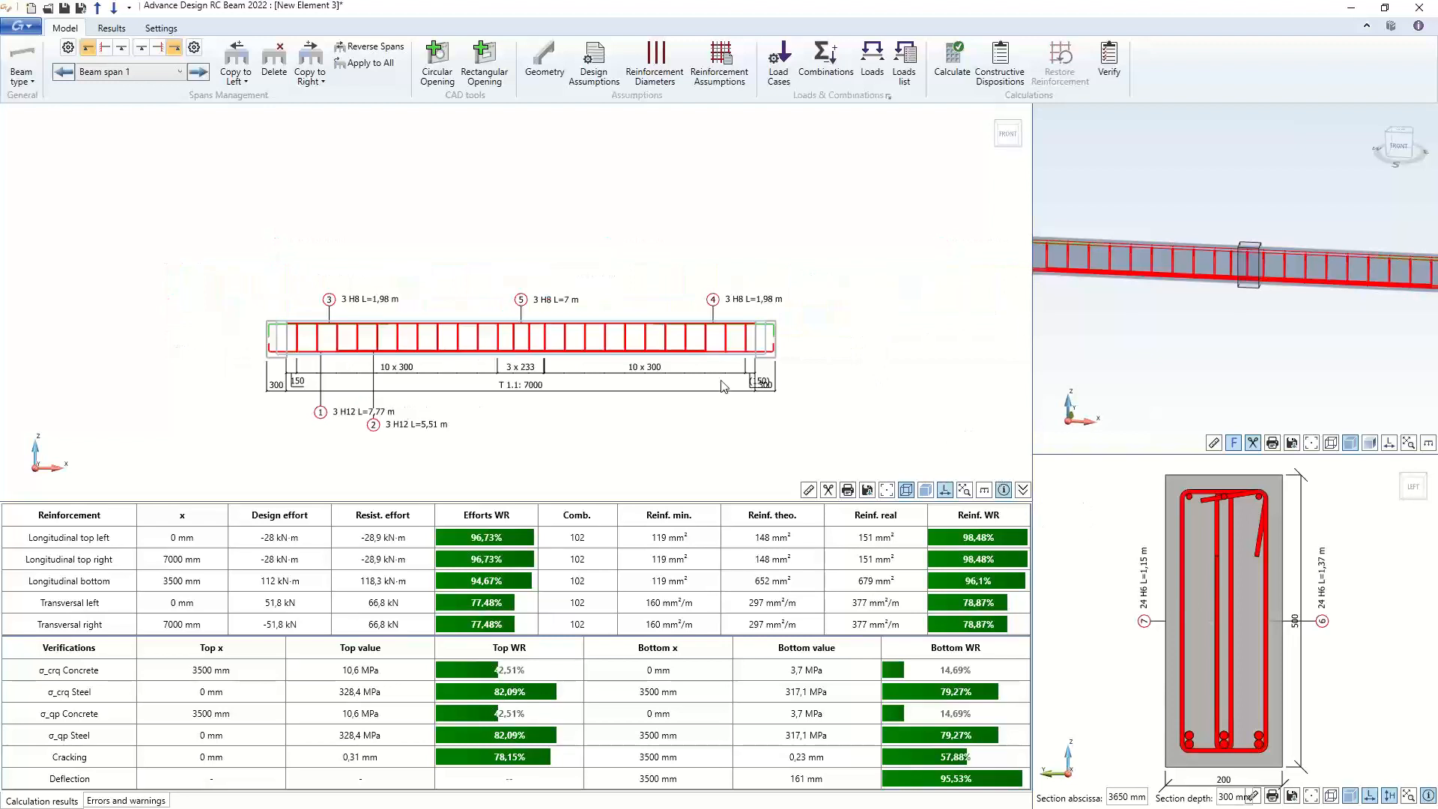
{"action": "double_click", "coordinate": [487, 356]}
{"action": "left_click", "coordinate": [1052, 265]}
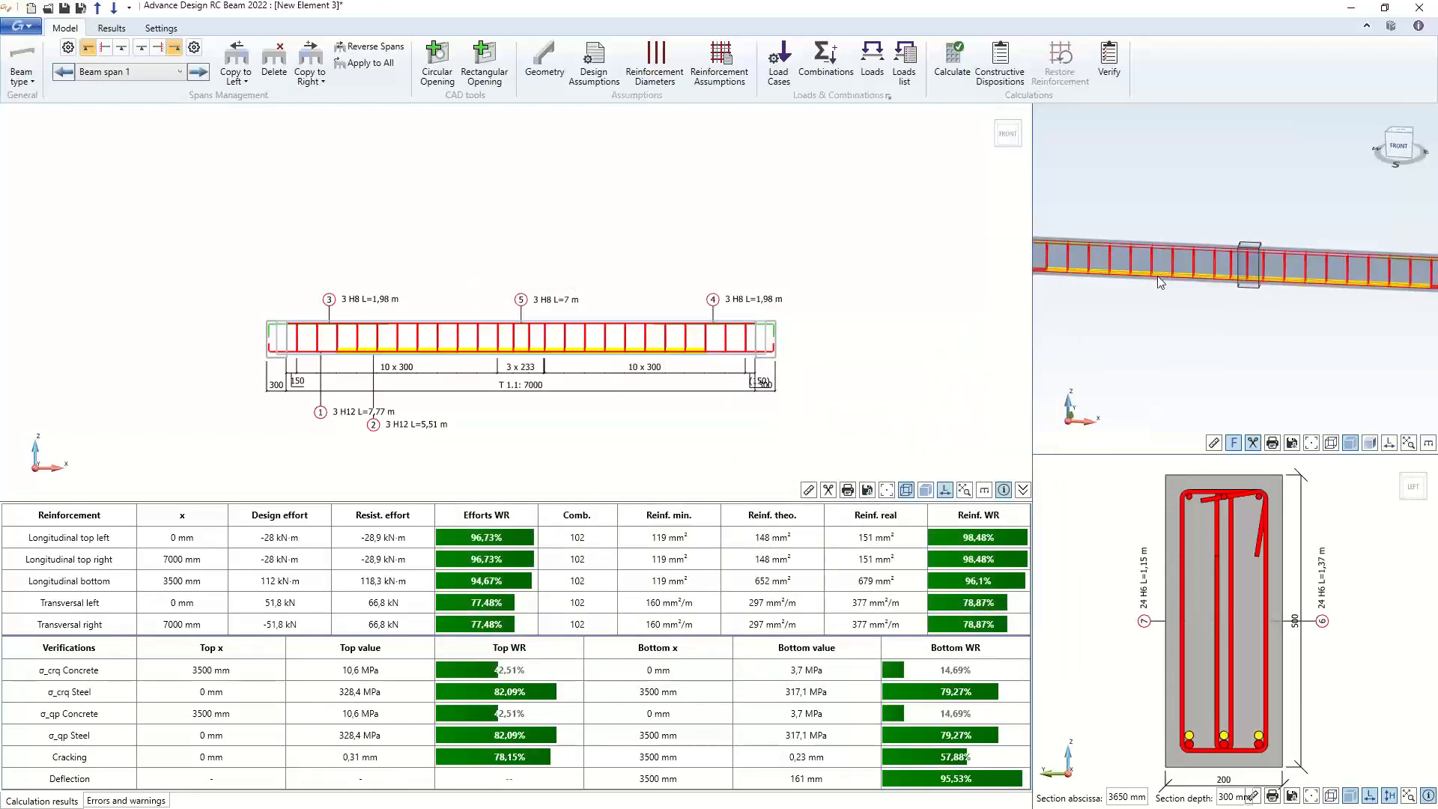
{"action": "mouse_move", "coordinate": [1157, 272]}
{"action": "scroll", "coordinate": [520, 439], "scroll_direction": "up", "scroll_amount": 2}
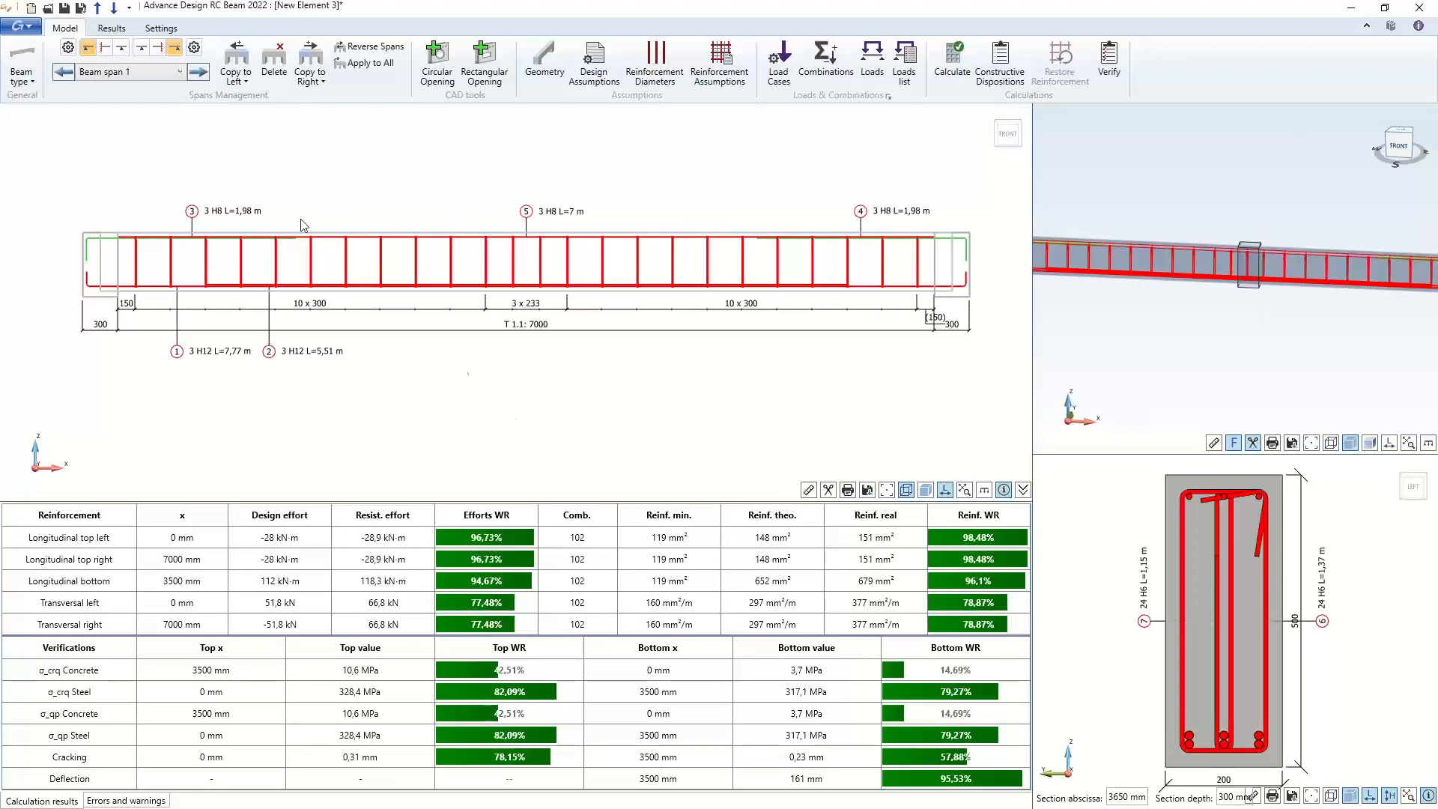
Set the intensity of the beam's distributed dead load to 15 kN/m
{"action": "left_click", "coordinate": [872, 59]}
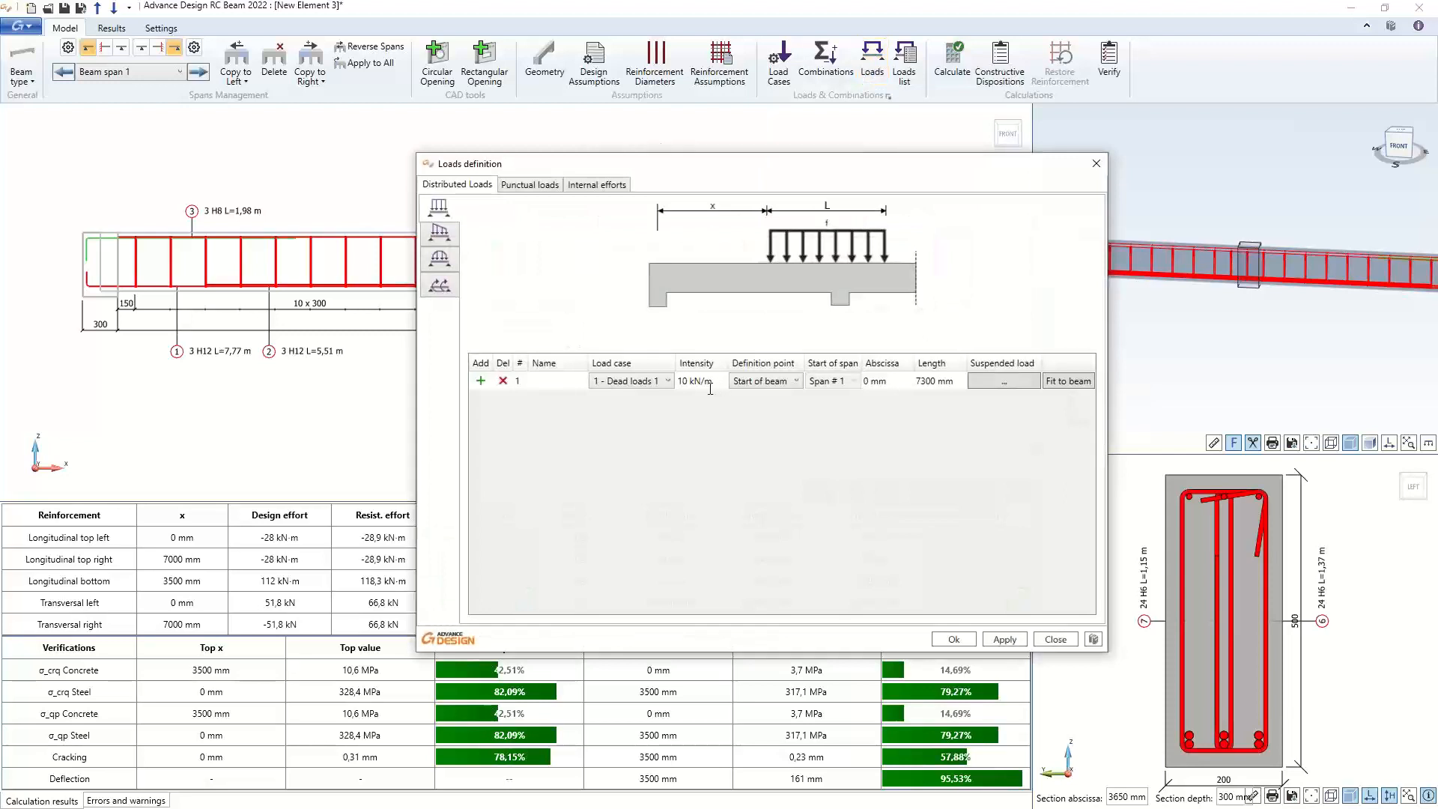
{"action": "left_click", "coordinate": [710, 386]}
{"action": "type", "text": "15"}
{"action": "left_click", "coordinate": [955, 639]}
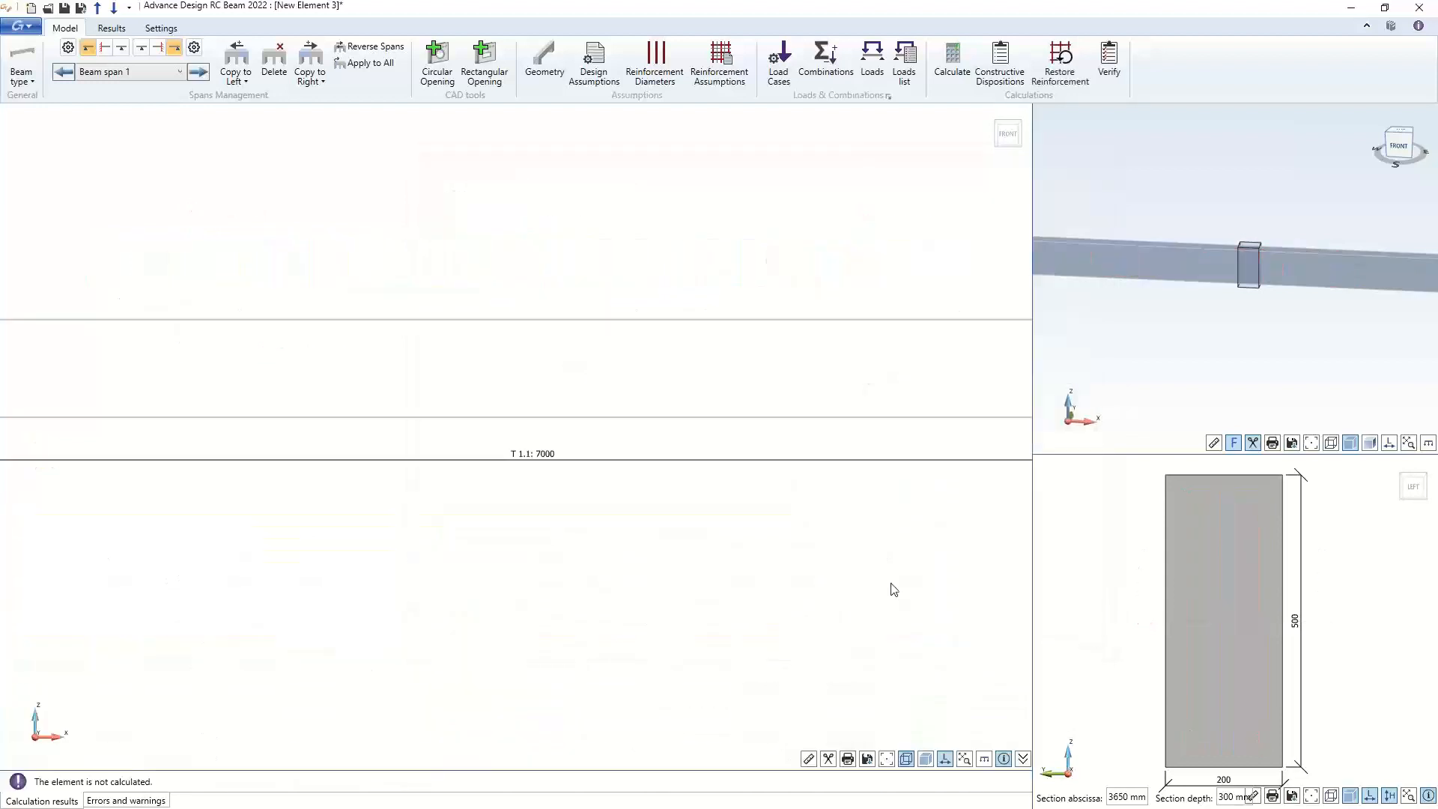
Restore the previous reinforcement, verify it under the increased load, and show the calculation results
{"action": "scroll", "coordinate": [672, 449], "scroll_direction": "down", "scroll_amount": 1}
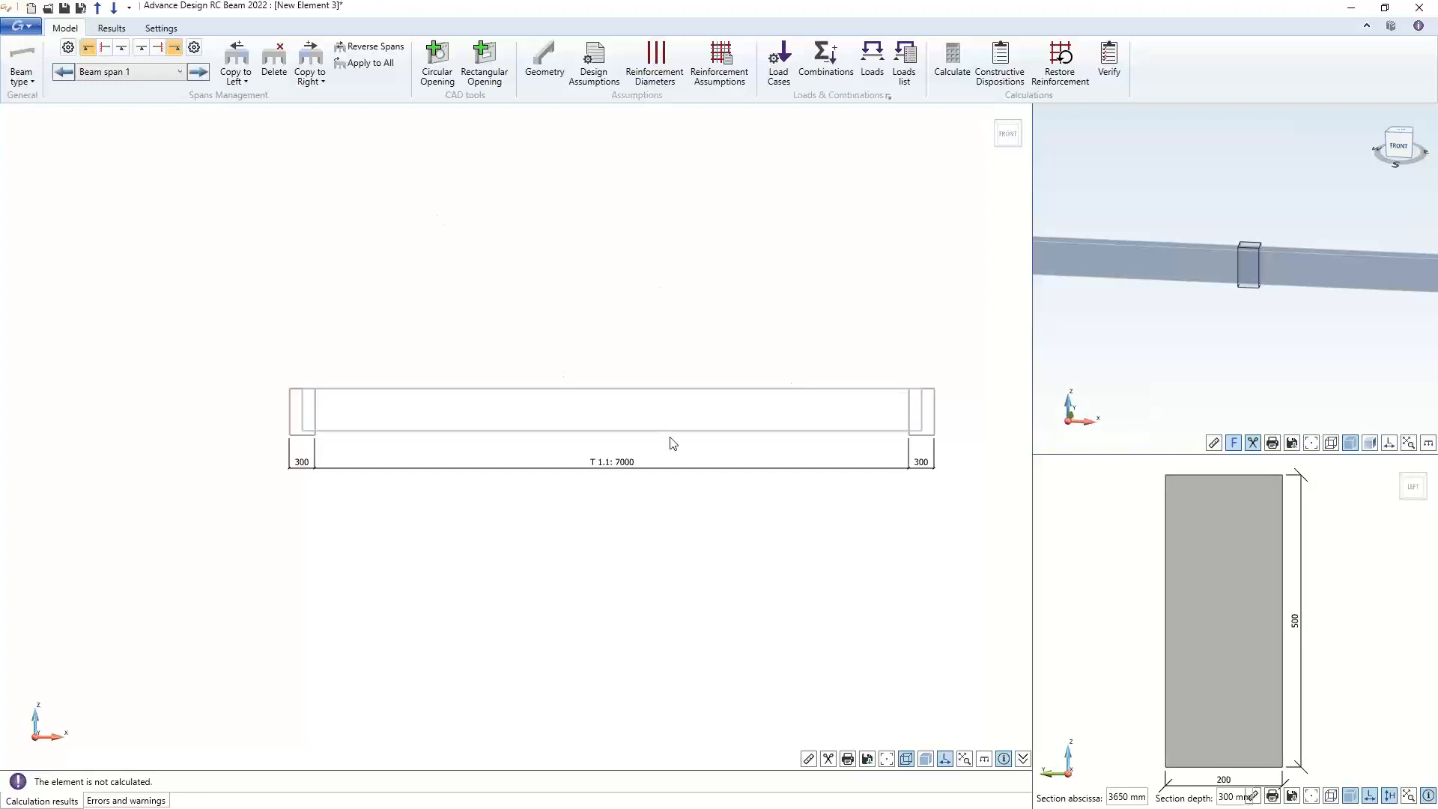
{"action": "scroll", "coordinate": [673, 443], "scroll_direction": "up", "scroll_amount": 1}
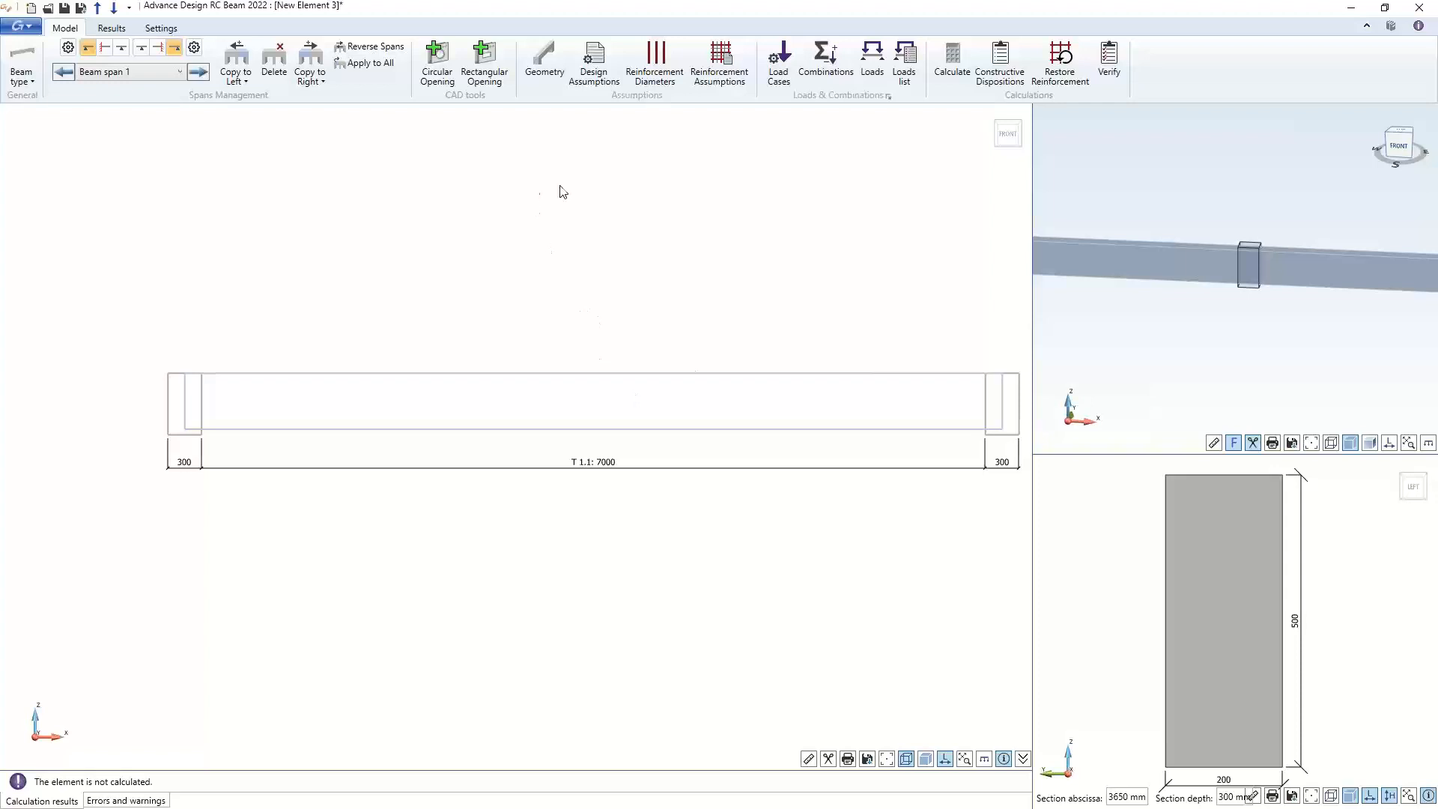
{"action": "left_click", "coordinate": [1068, 78]}
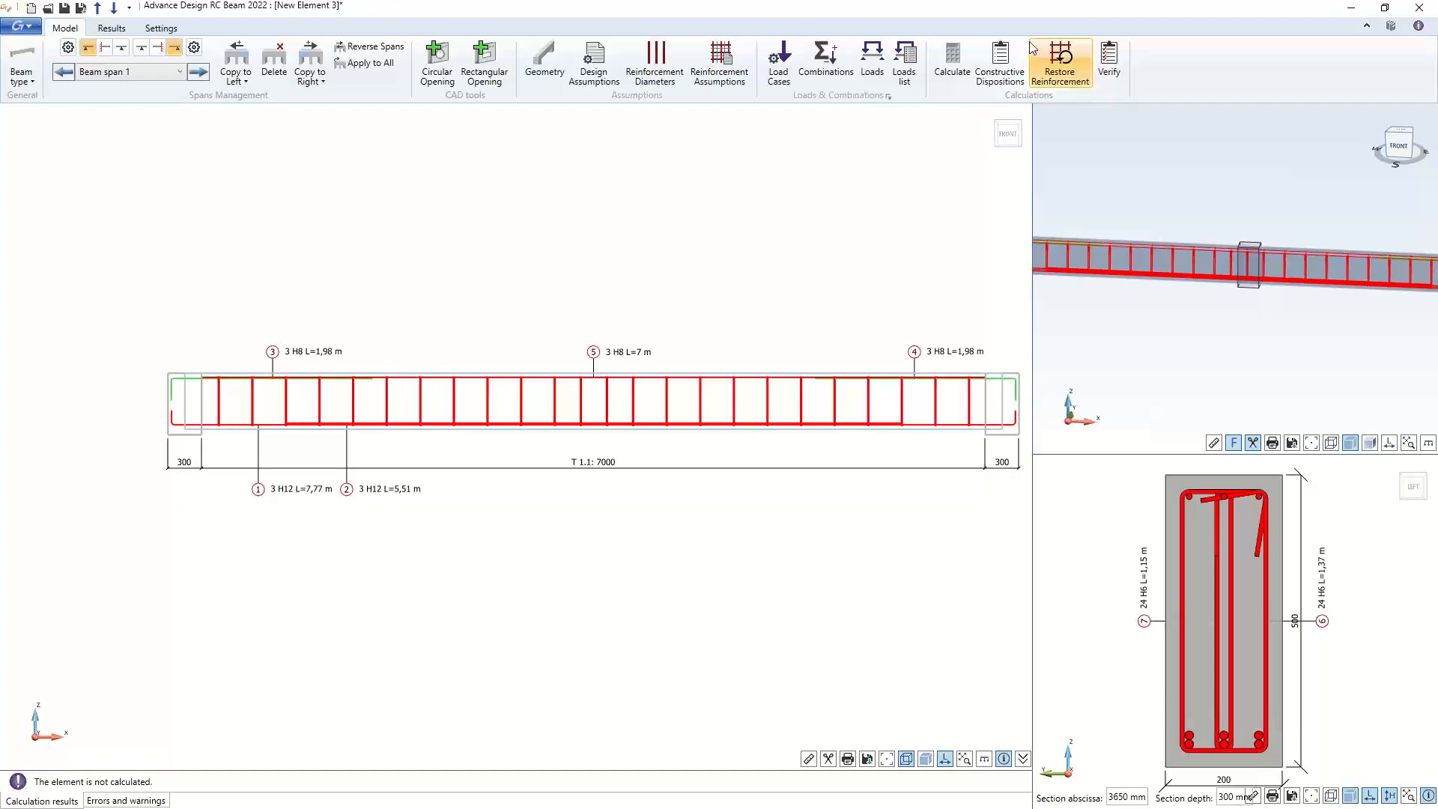
{"action": "left_click", "coordinate": [1108, 62]}
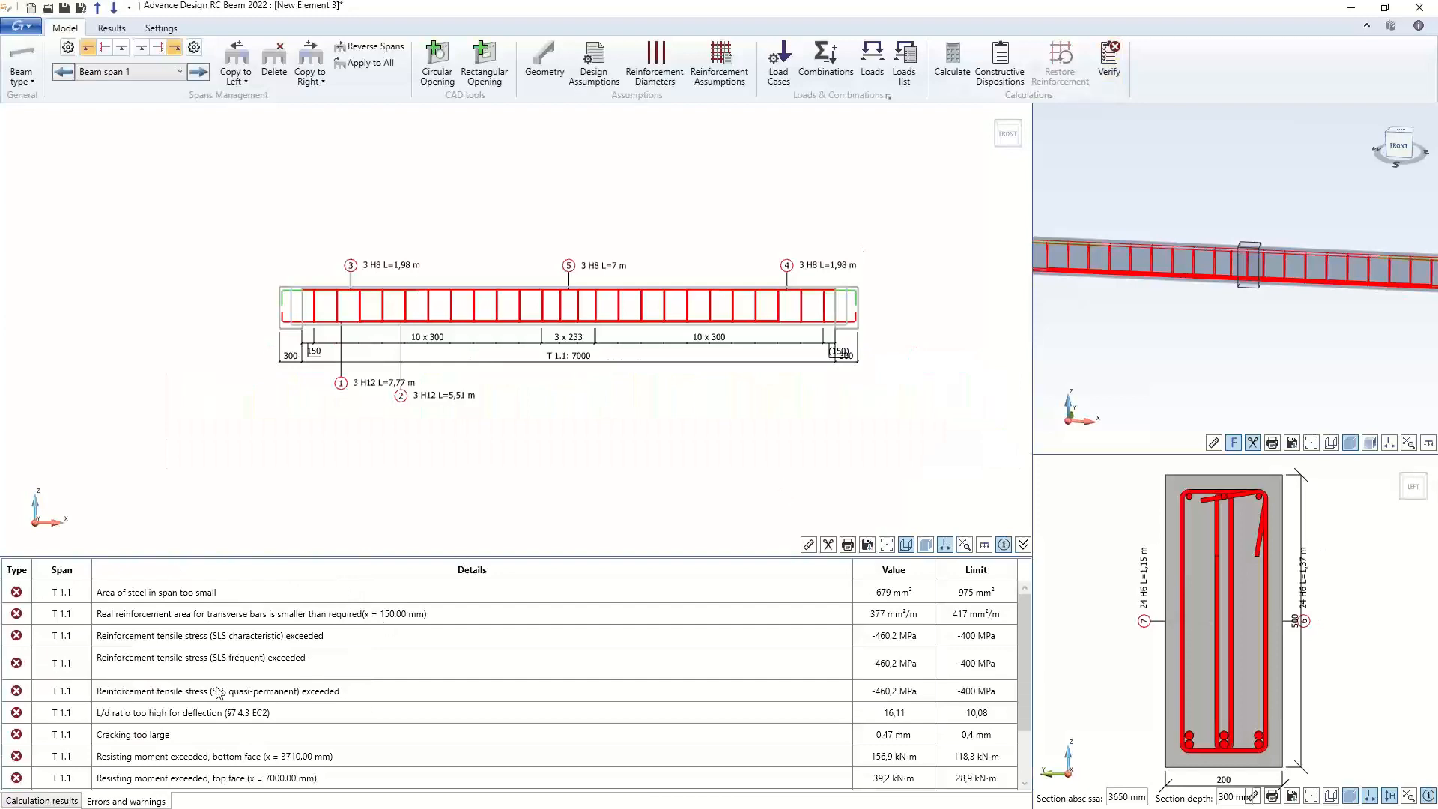
{"action": "left_click", "coordinate": [43, 801]}
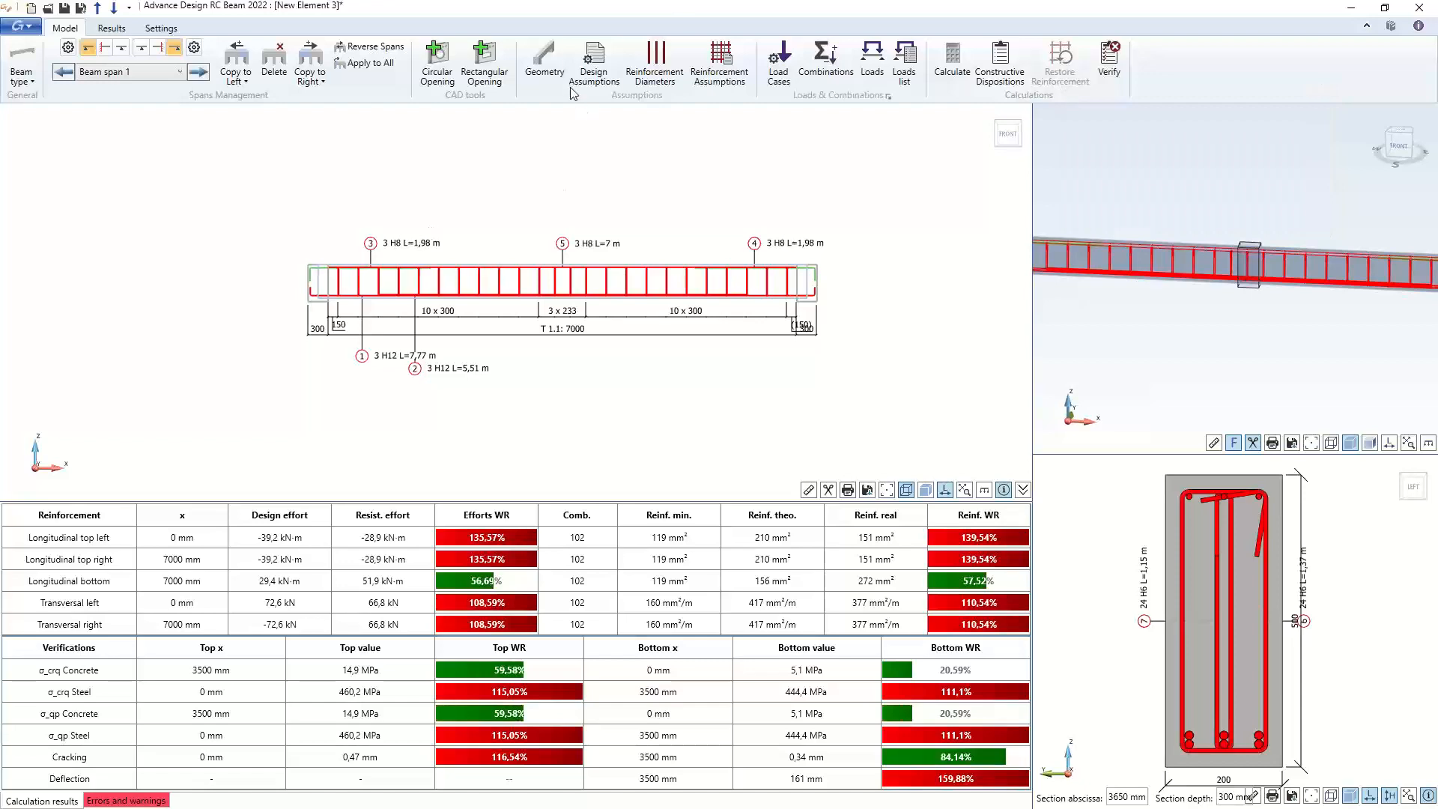
Set the creep coefficient to φ (t, t0) in the general design assumptions
{"action": "left_click", "coordinate": [603, 57]}
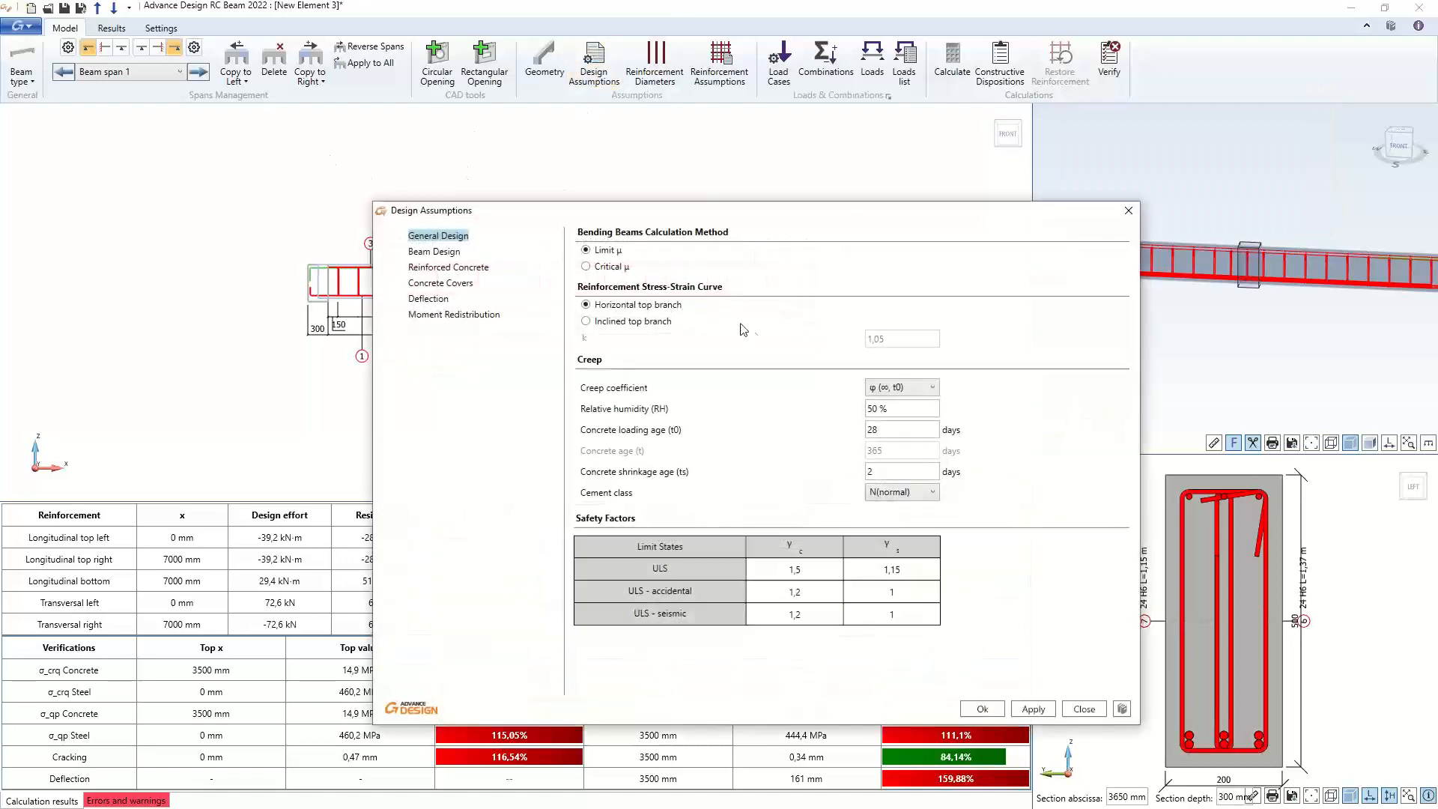
{"action": "left_click", "coordinate": [883, 386]}
{"action": "left_click", "coordinate": [891, 421]}
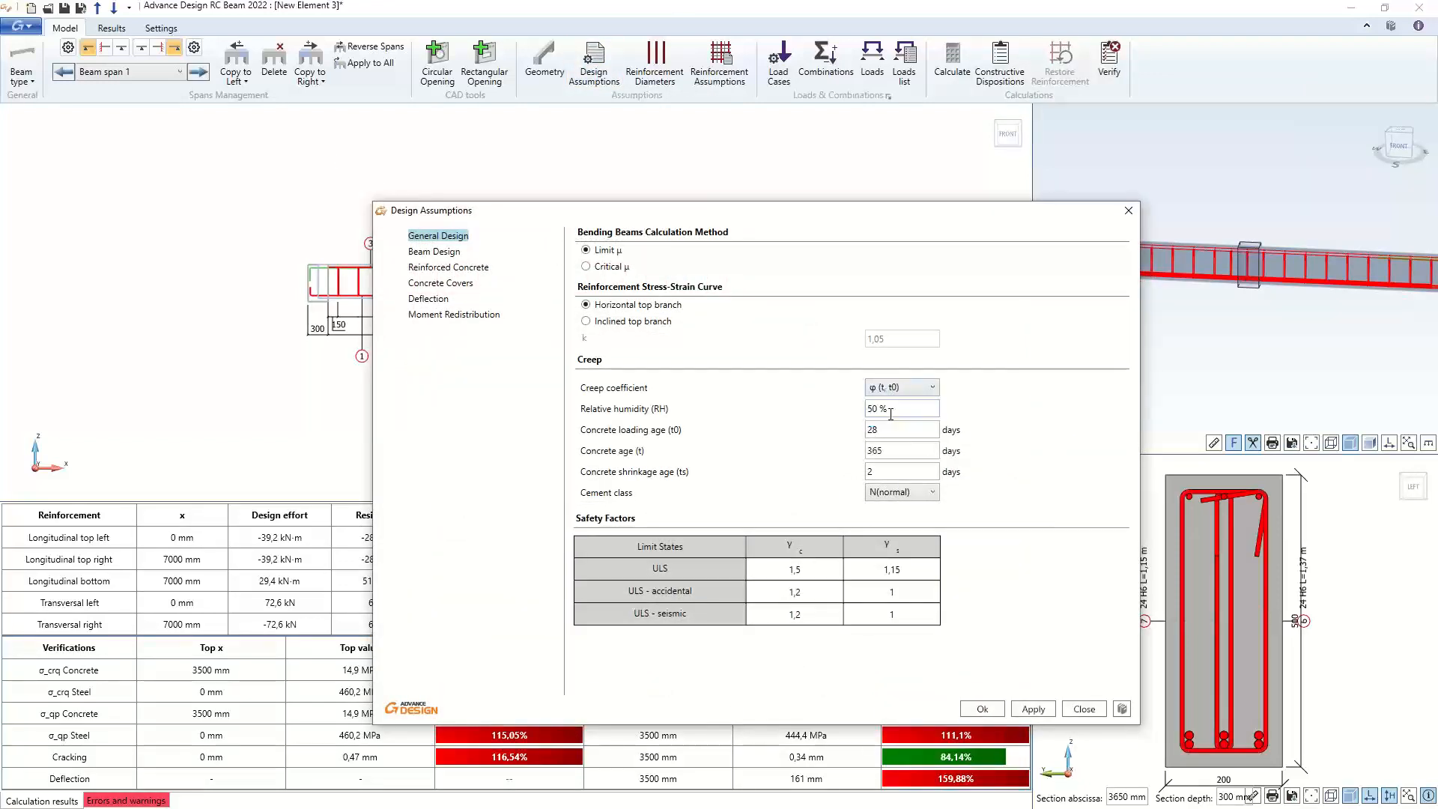
{"action": "left_click", "coordinate": [1000, 707]}
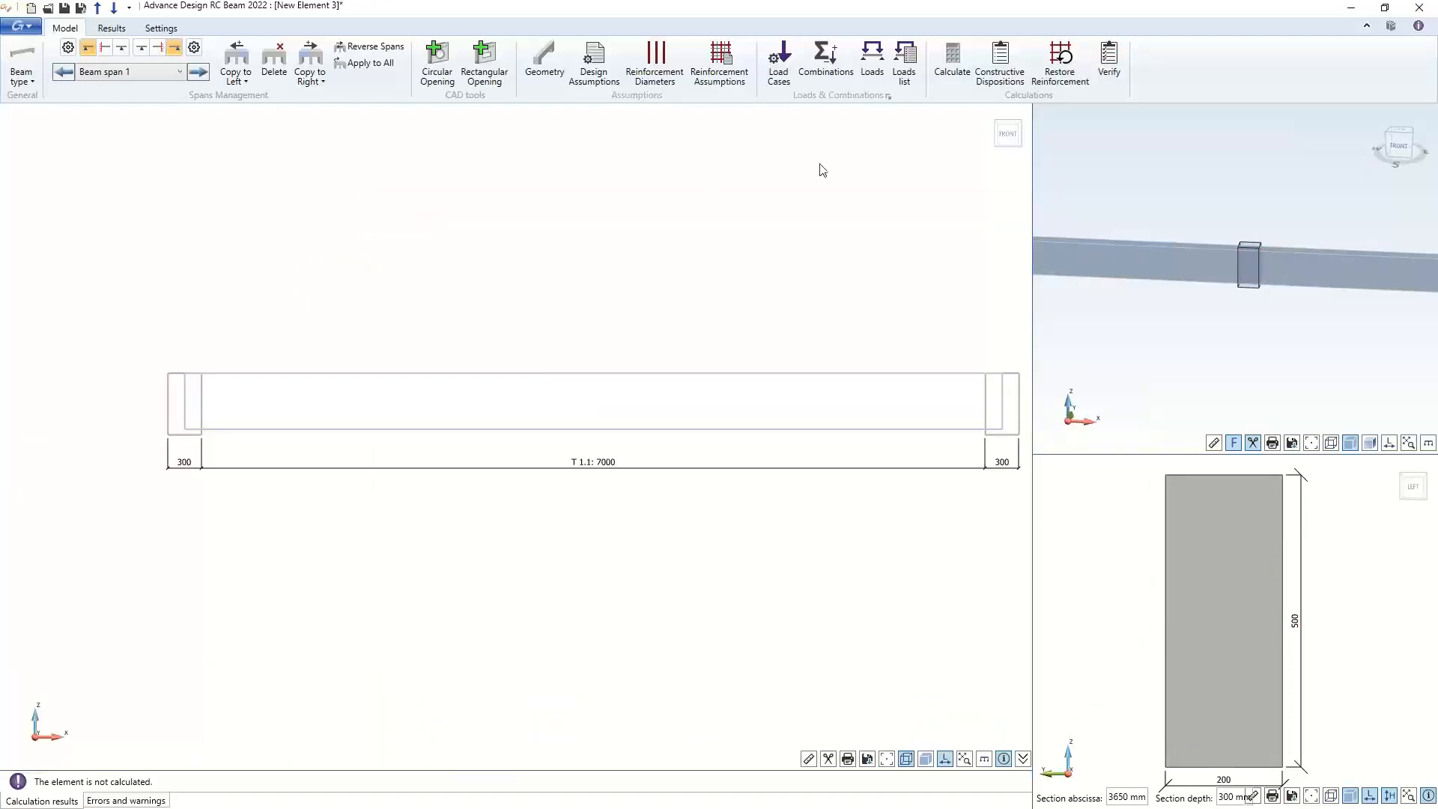
Restore the reinforcement again and verify the beam with the modified creep assumption
{"action": "left_click", "coordinate": [1058, 71]}
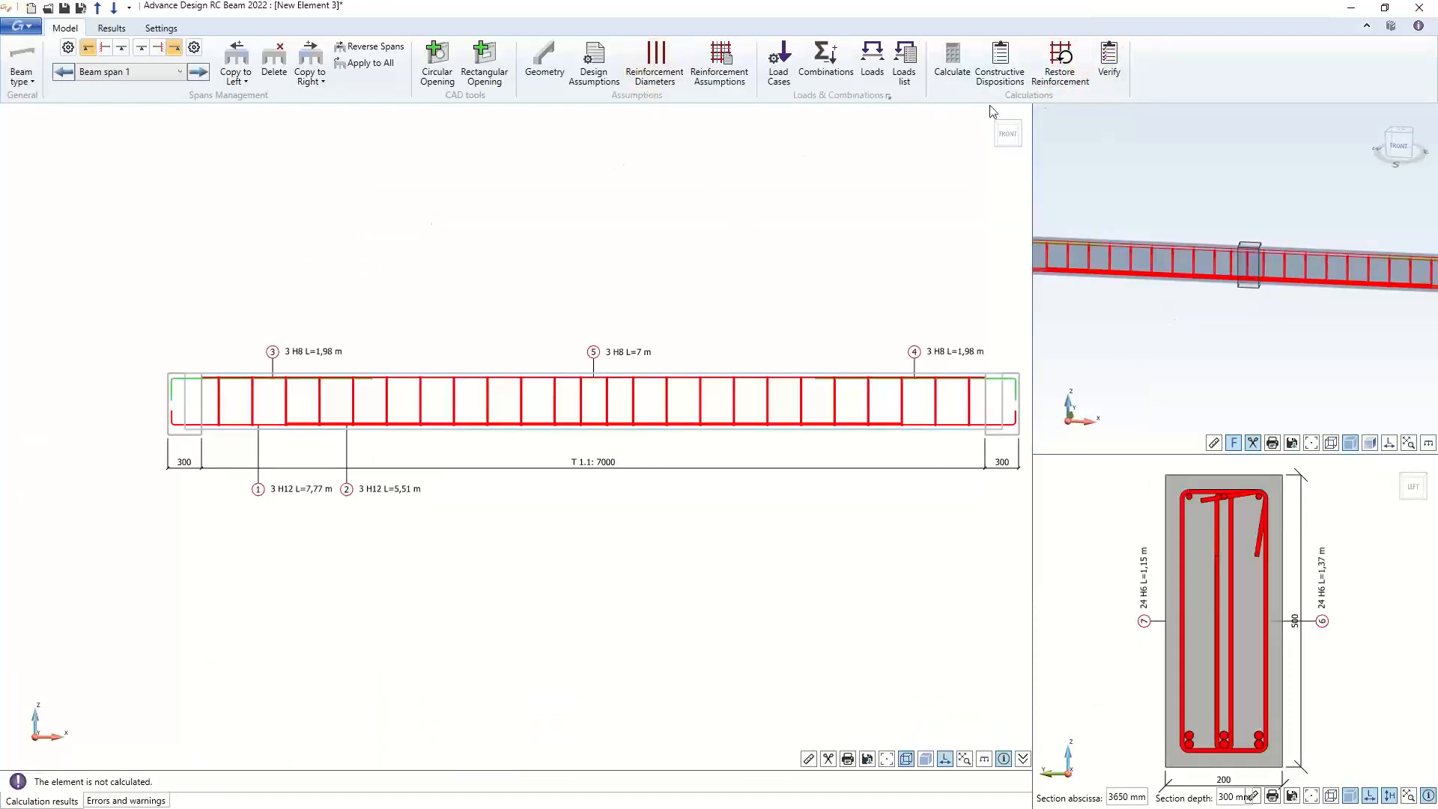
{"action": "left_click", "coordinate": [1109, 65]}
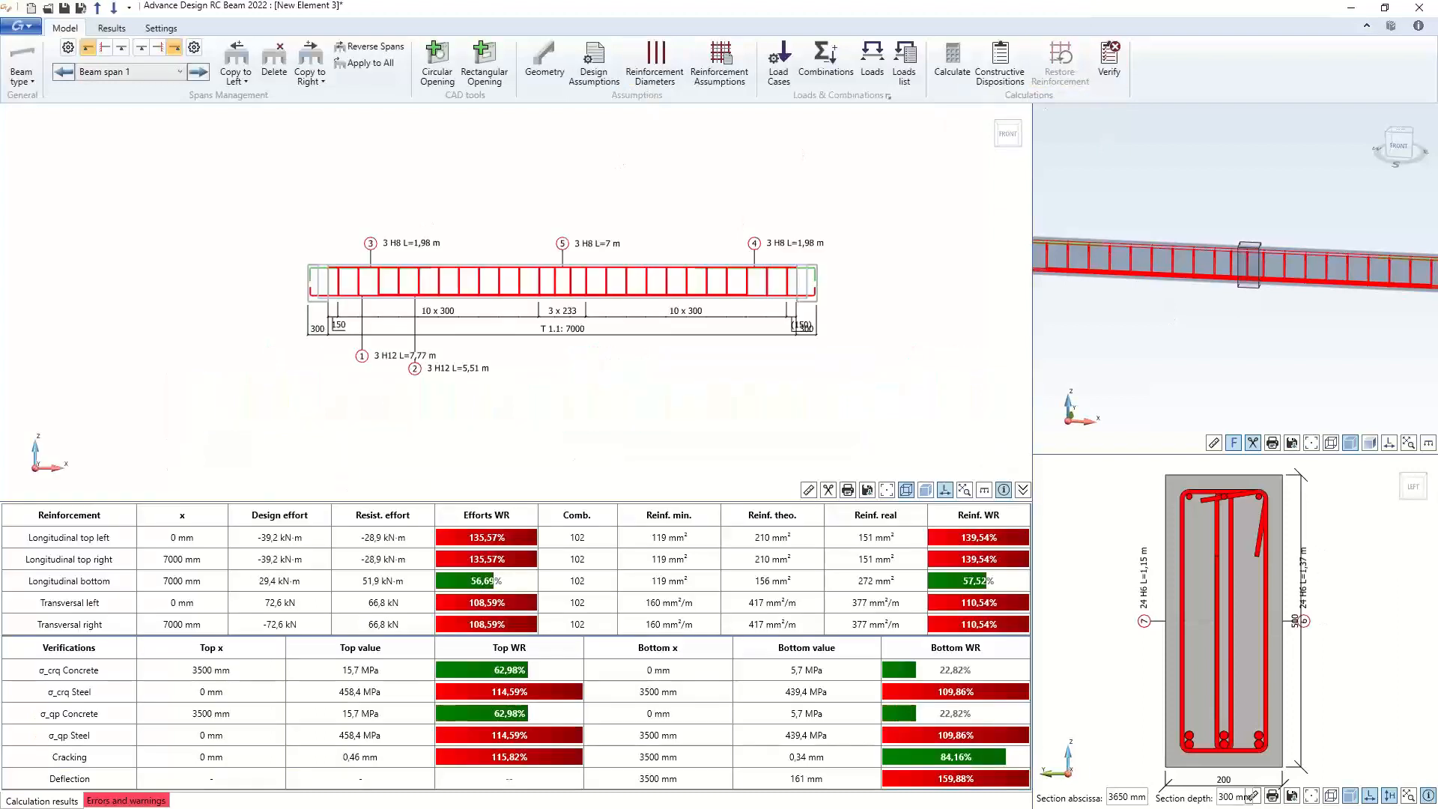
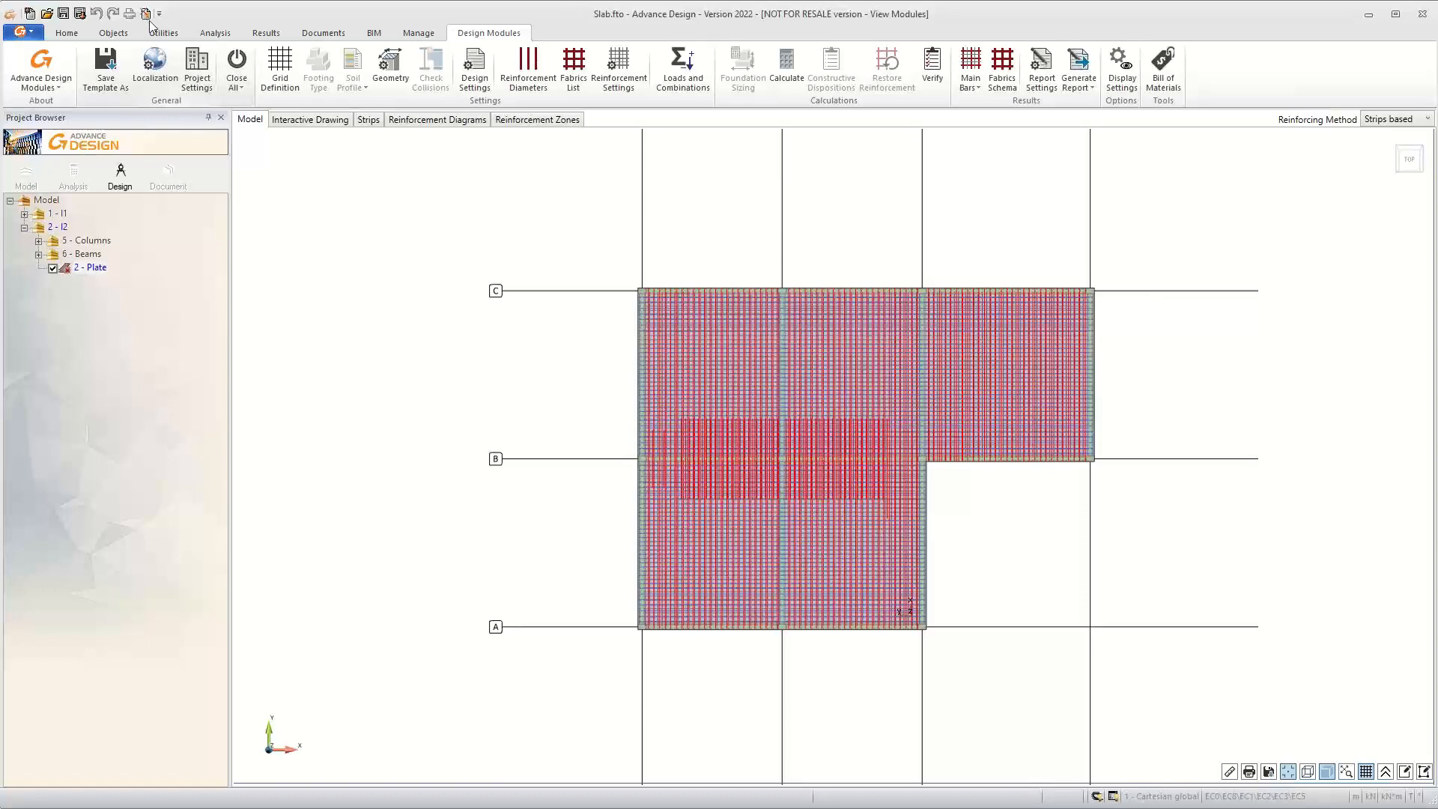
In Advance Design, close the Slab project without saving changes and open the recent 2022_nl project
{"action": "left_click", "coordinate": [237, 68]}
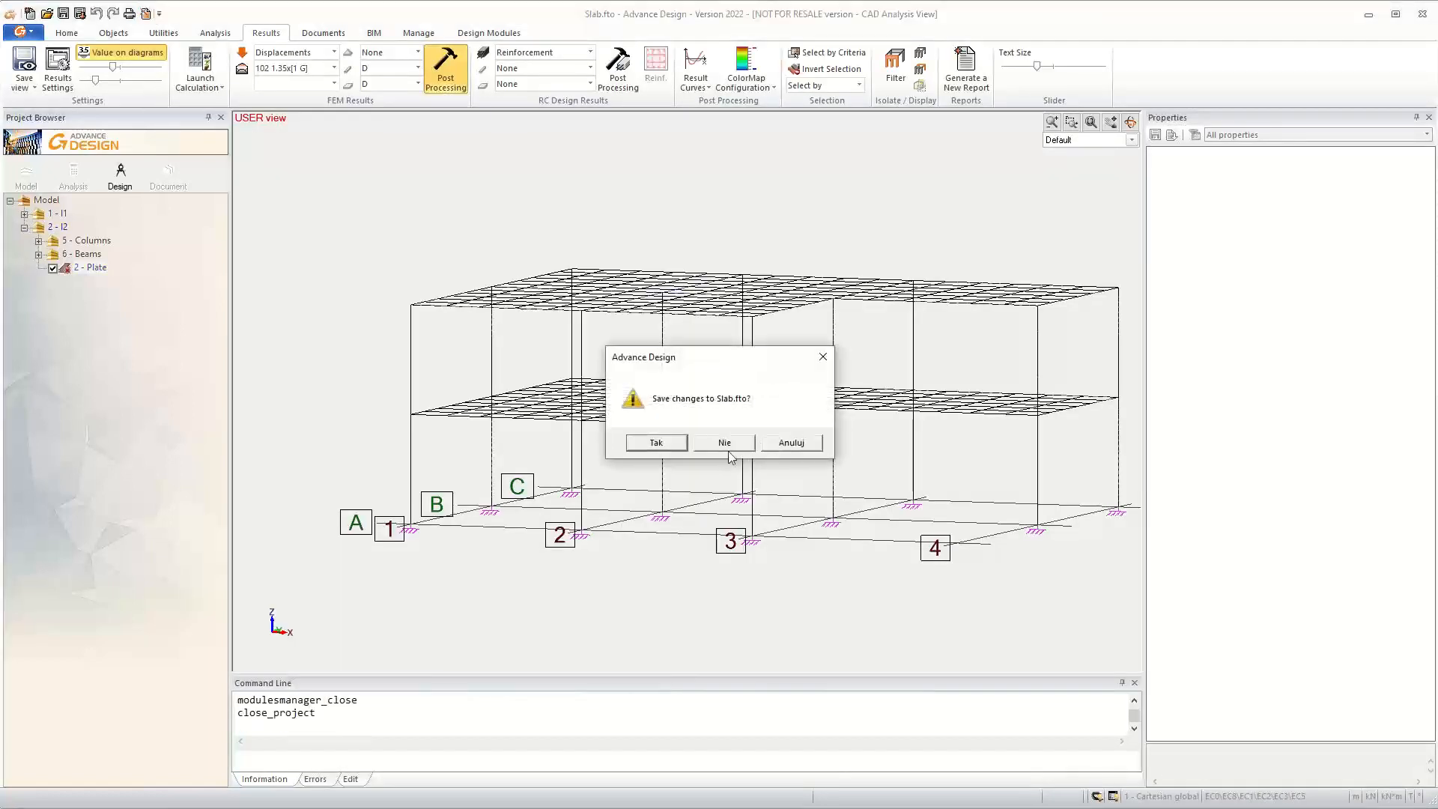
{"action": "left_click", "coordinate": [734, 442]}
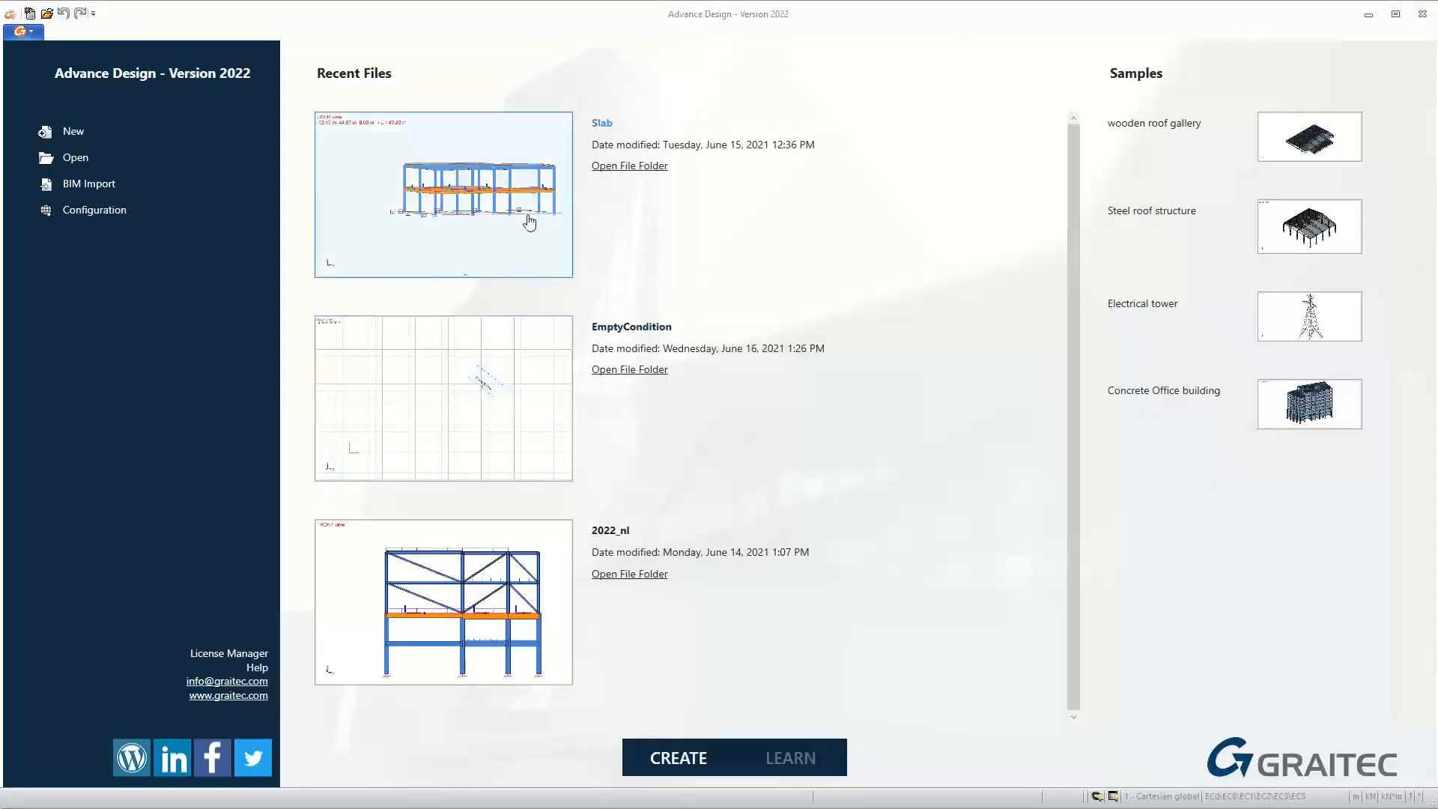
{"action": "left_click", "coordinate": [463, 606]}
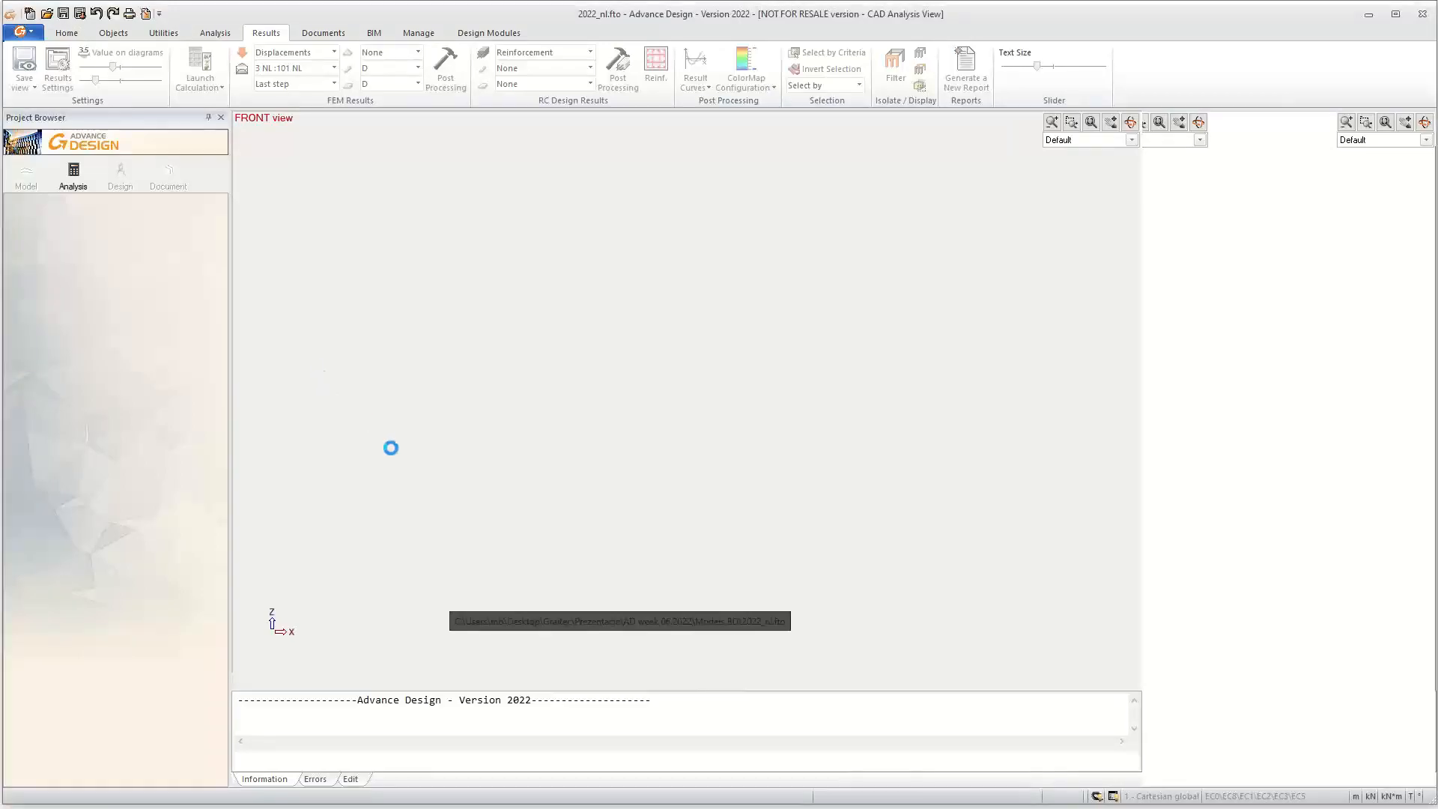
Break up the super element formed by the three C25/30 beams directly beneath the steel frame
{"action": "left_click", "coordinate": [665, 449]}
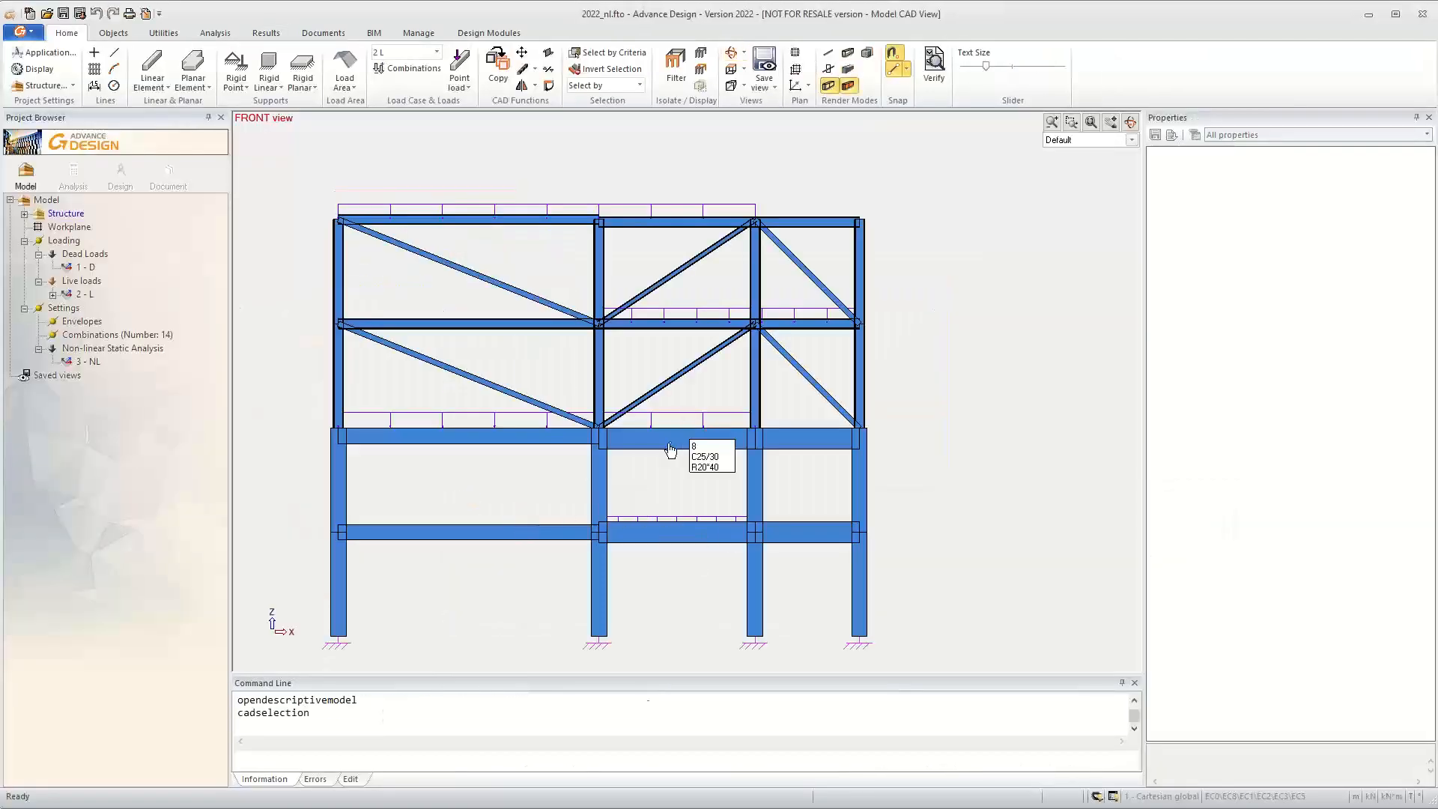
{"action": "right_click", "coordinate": [663, 450]}
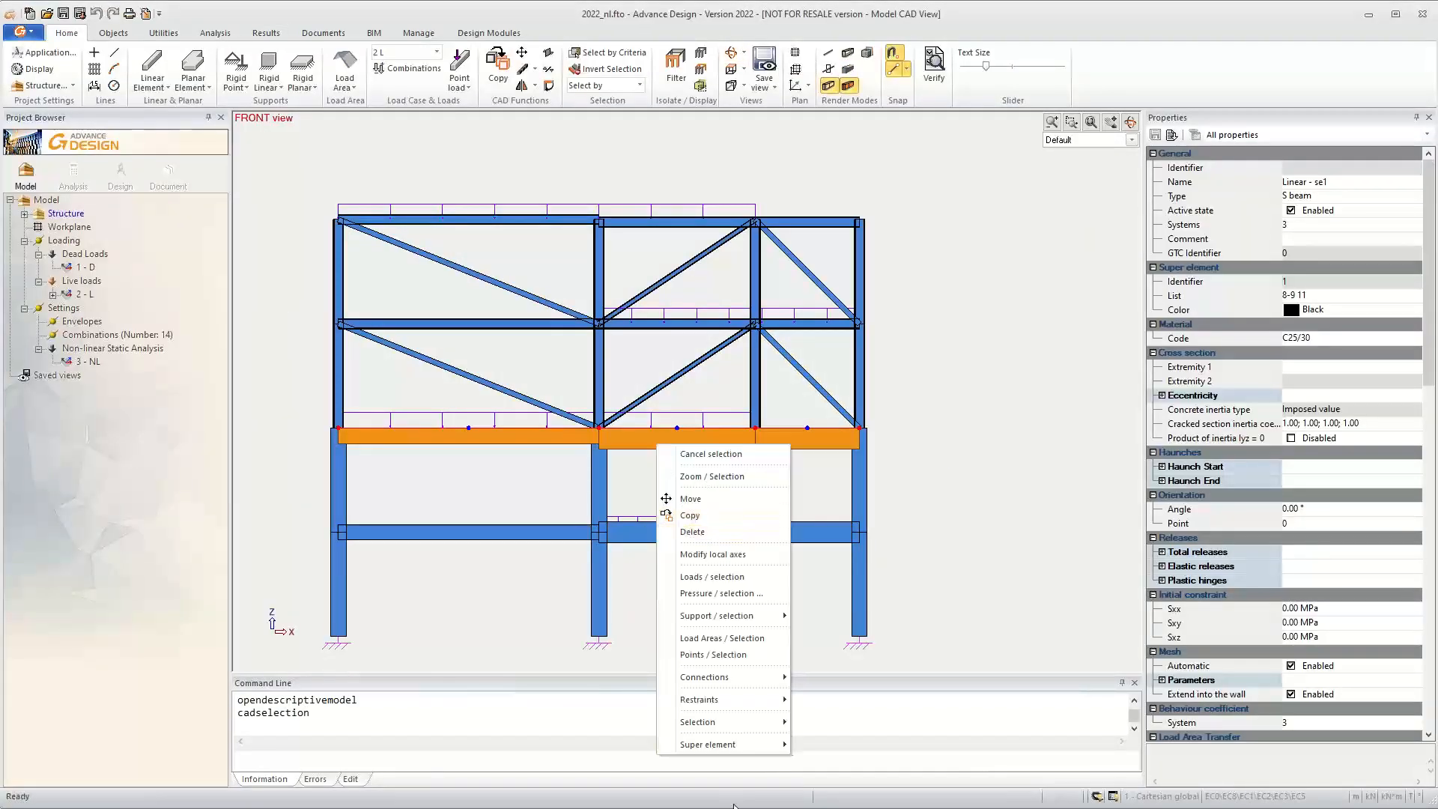
{"action": "mouse_move", "coordinate": [773, 750]}
{"action": "left_click", "coordinate": [823, 765]}
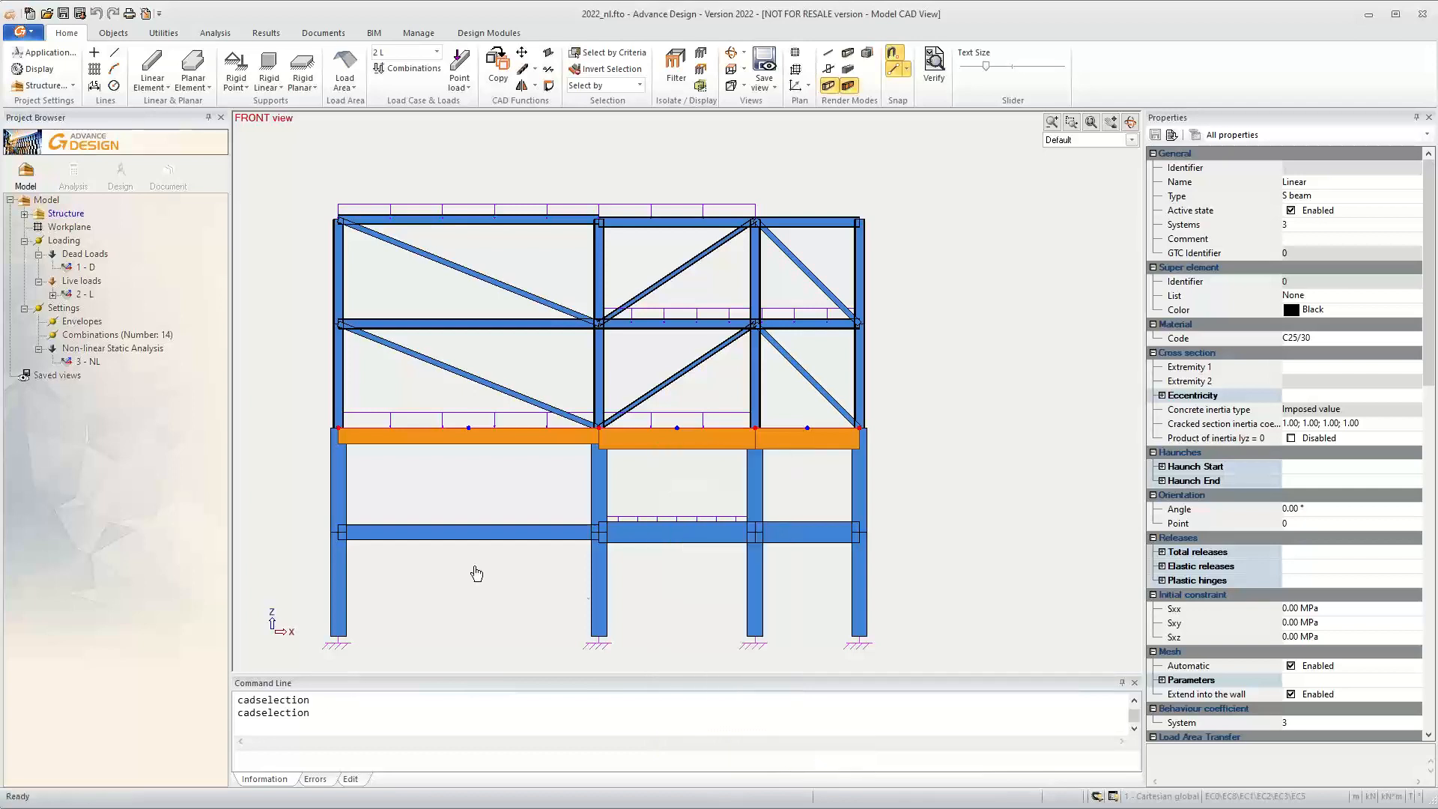
{"action": "left_click", "coordinate": [473, 475]}
{"action": "scroll", "coordinate": [453, 472], "scroll_direction": "up", "scroll_amount": 2}
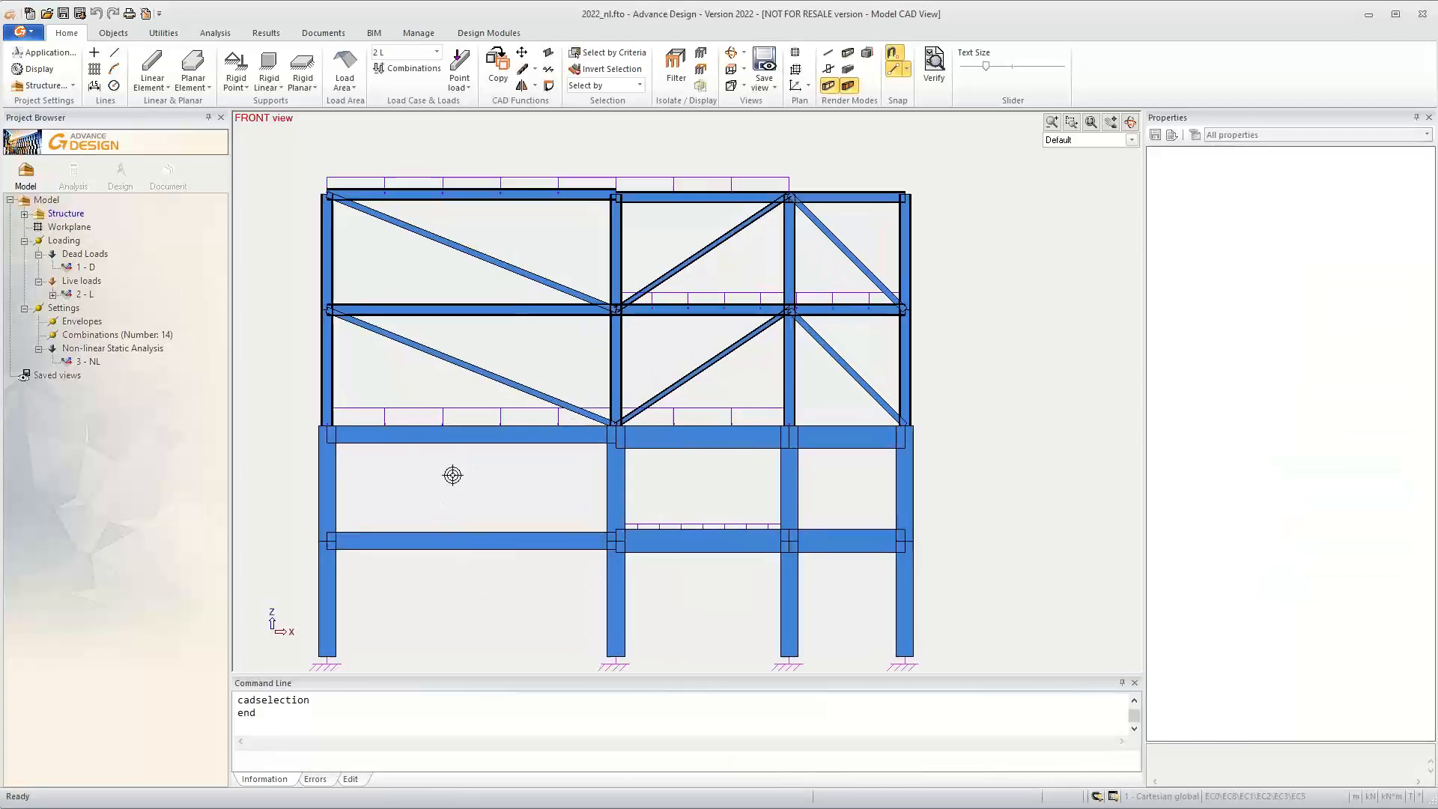
{"action": "left_click", "coordinate": [486, 439]}
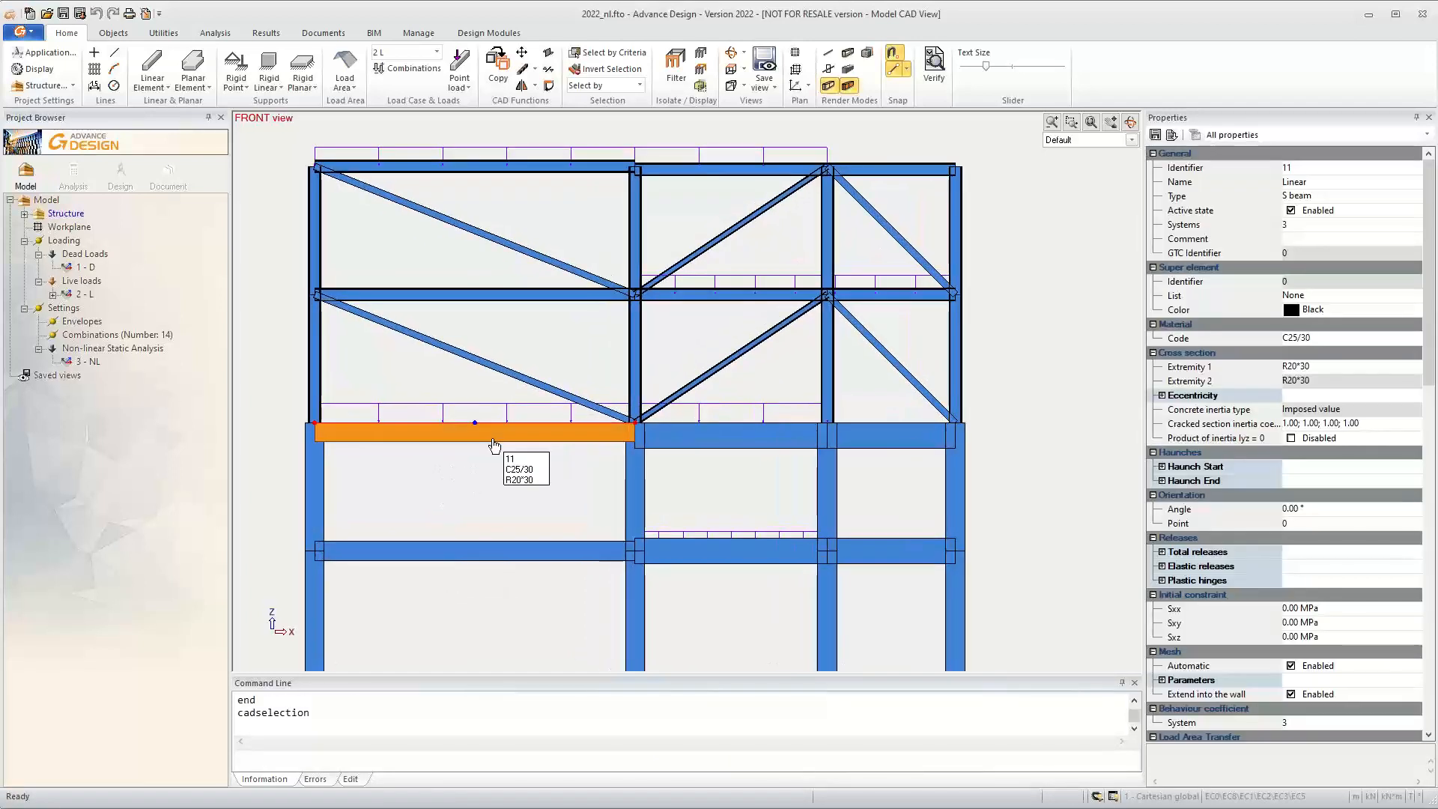
{"action": "left_click", "coordinate": [695, 448]}
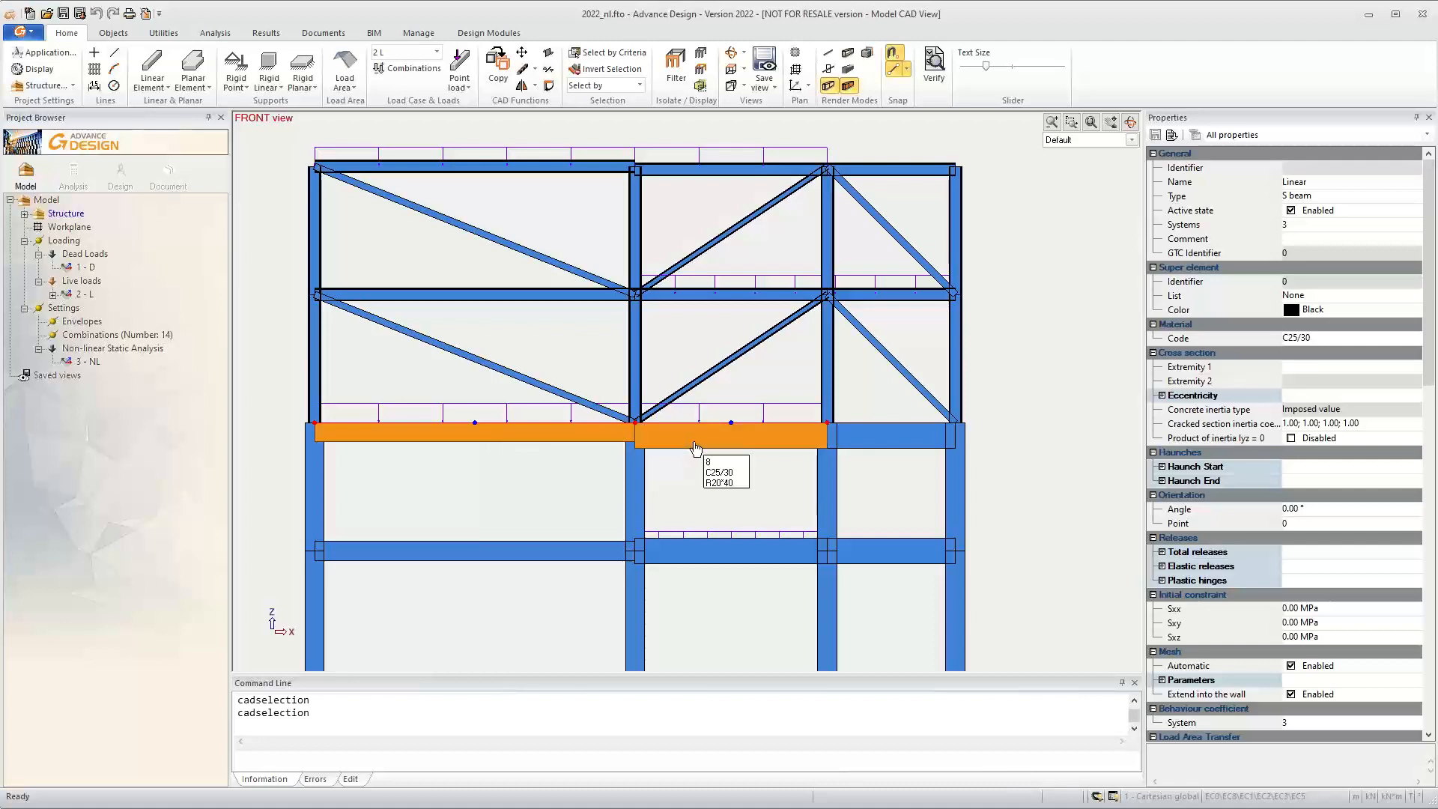
{"action": "left_click", "coordinate": [882, 444]}
{"action": "key", "text": "Escape"}
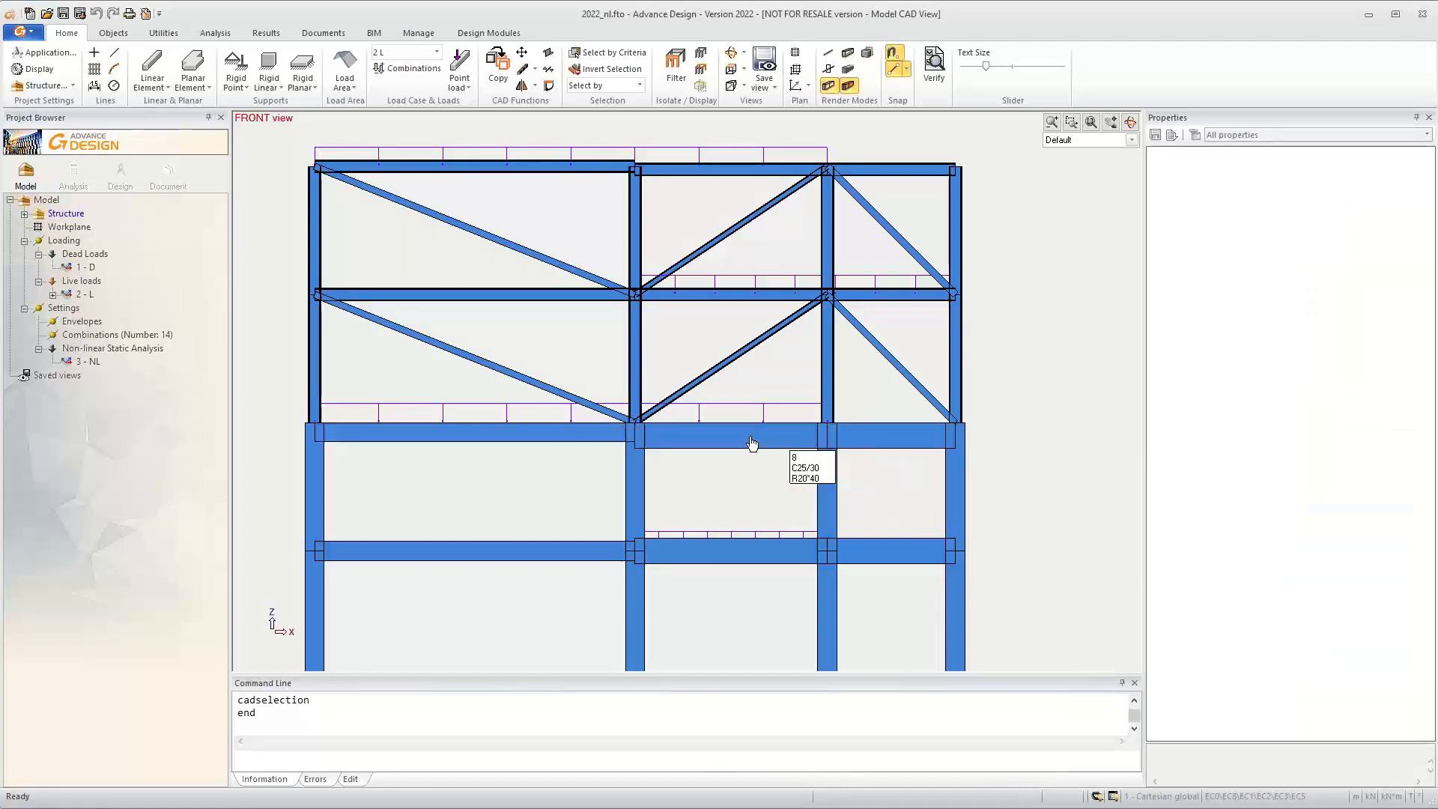
{"action": "left_click", "coordinate": [751, 442]}
{"action": "left_click", "coordinate": [839, 442]}
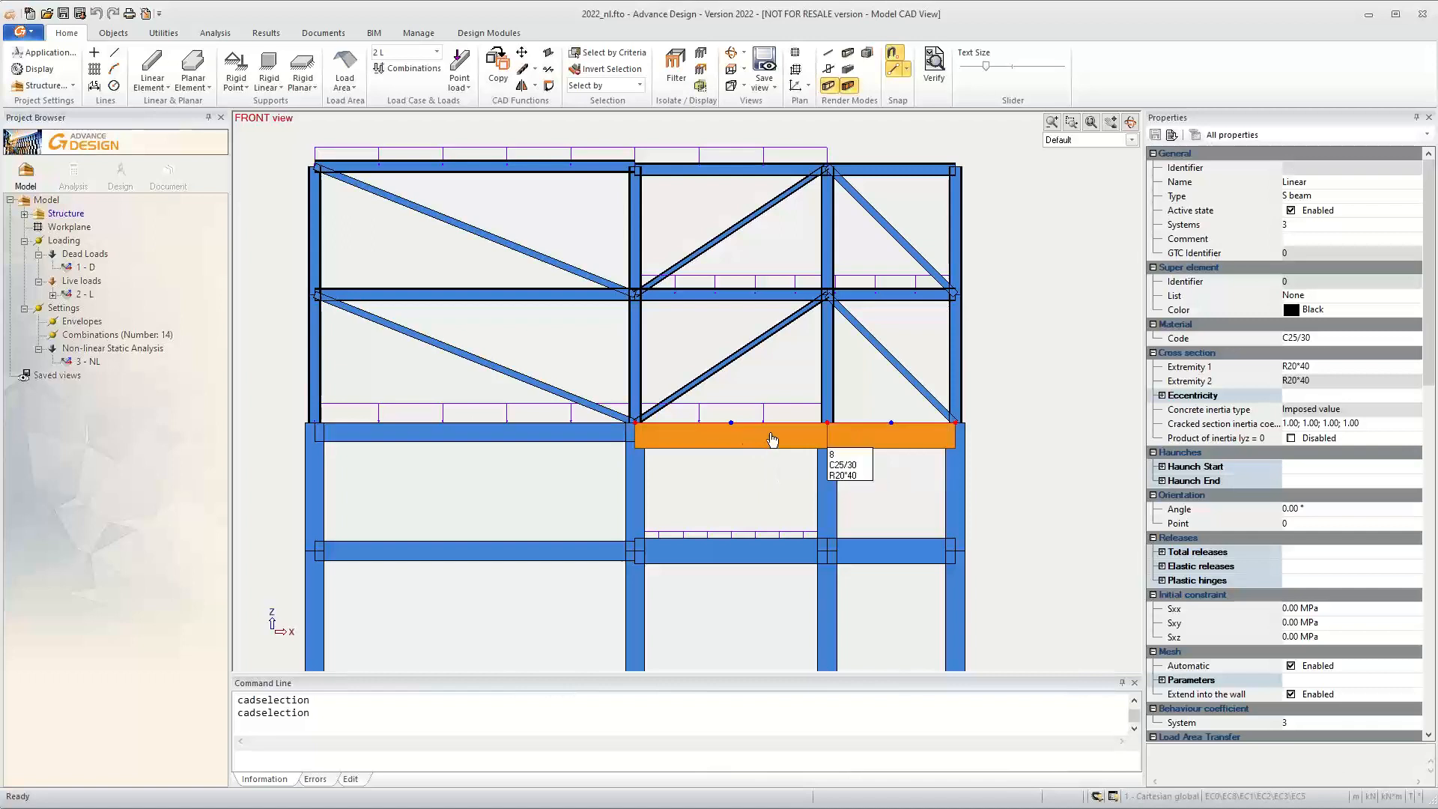
{"action": "key", "text": "Escape"}
{"action": "left_click", "coordinate": [561, 438]}
{"action": "left_click", "coordinate": [703, 445]}
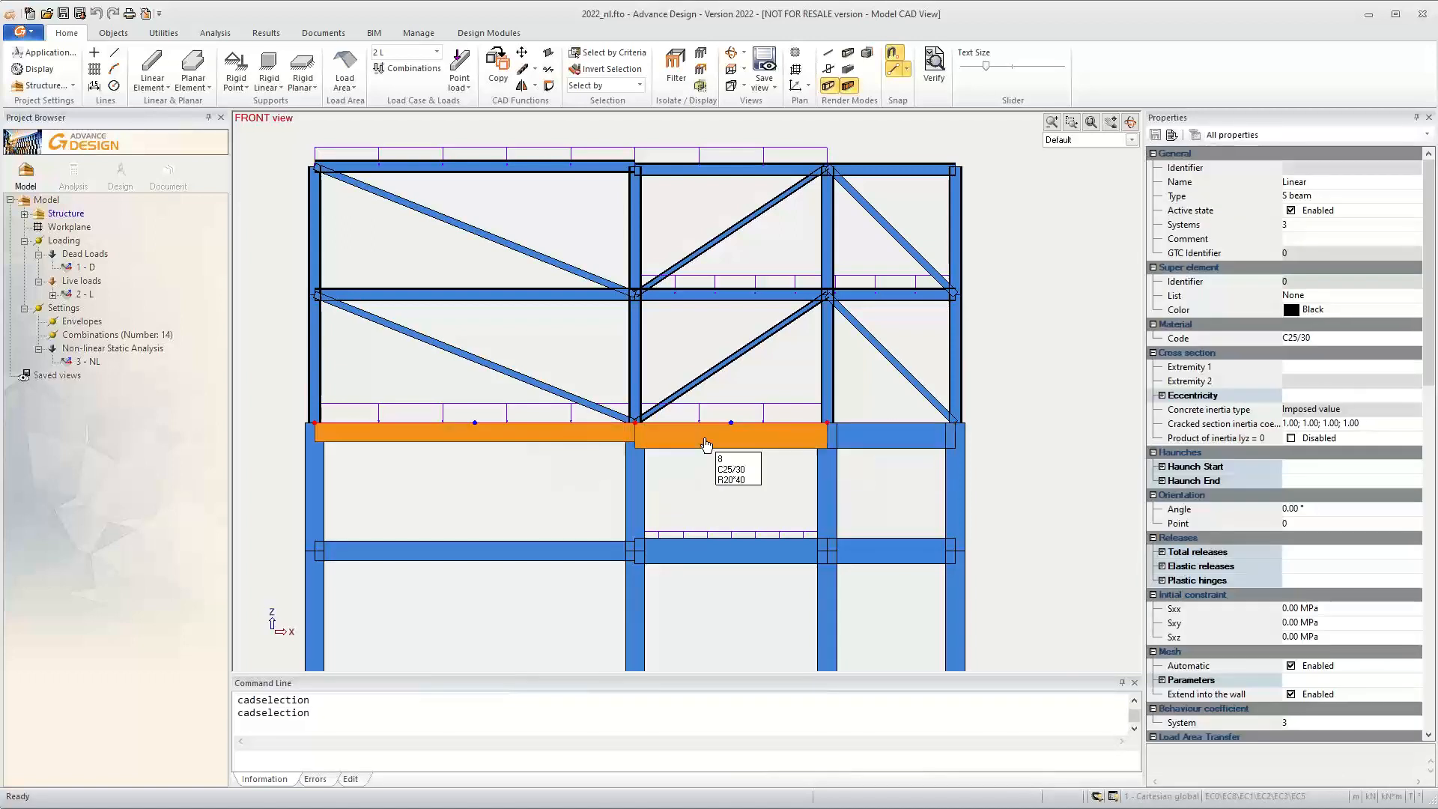
{"action": "key", "text": "Escape"}
Group the three C25/30 beams directly beneath the steel frame into one super element
{"action": "left_click", "coordinate": [547, 446]}
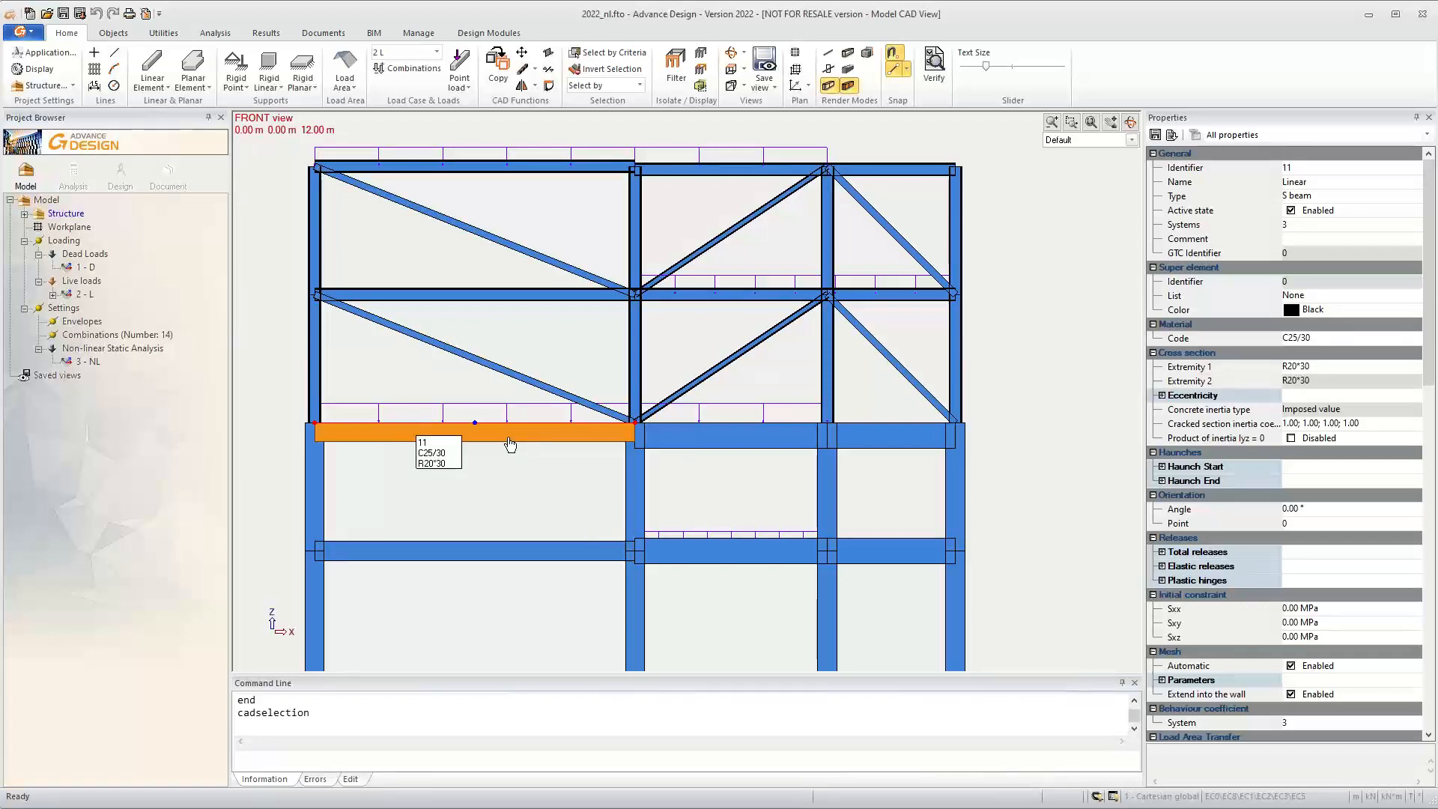
{"action": "left_click", "coordinate": [731, 438]}
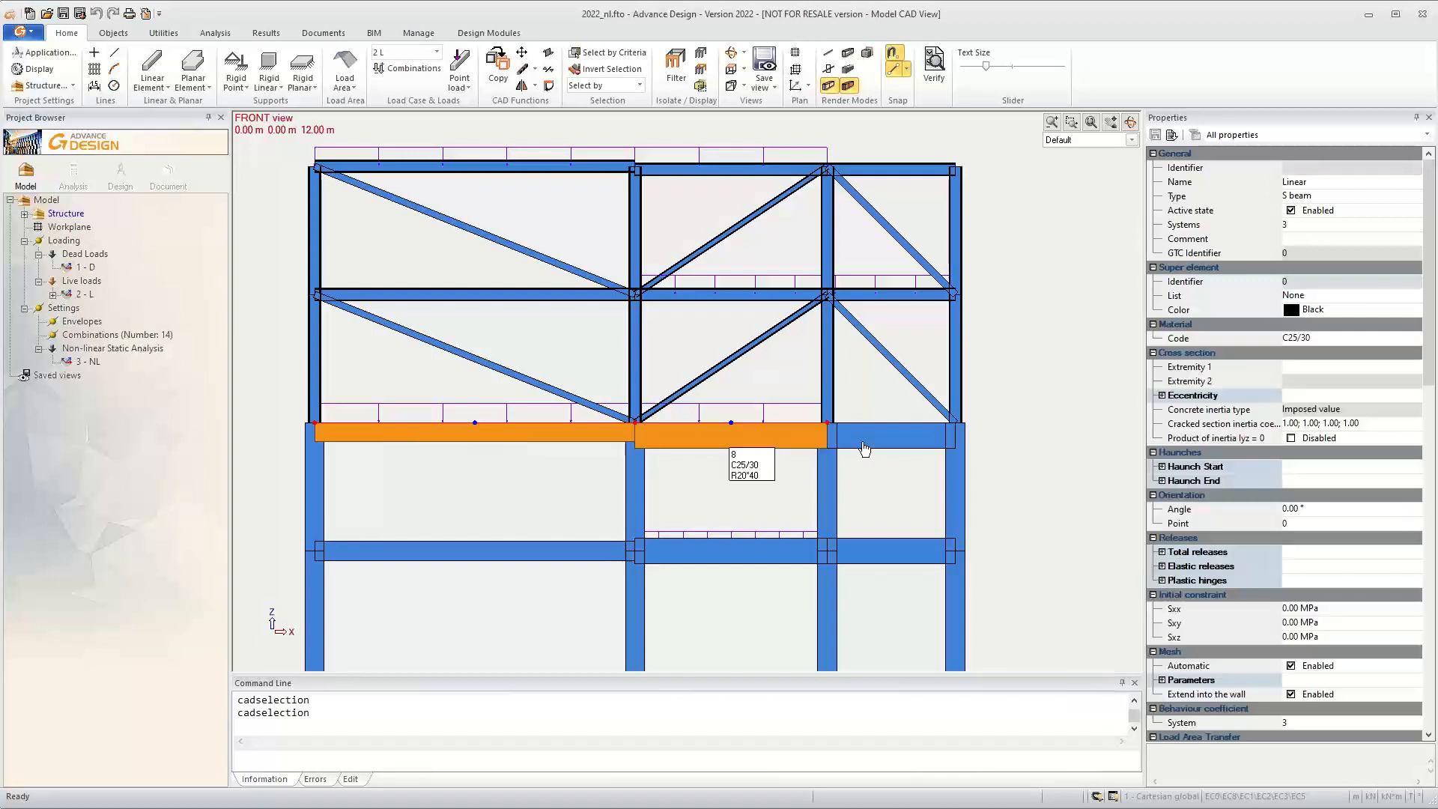
{"action": "left_click", "coordinate": [893, 448]}
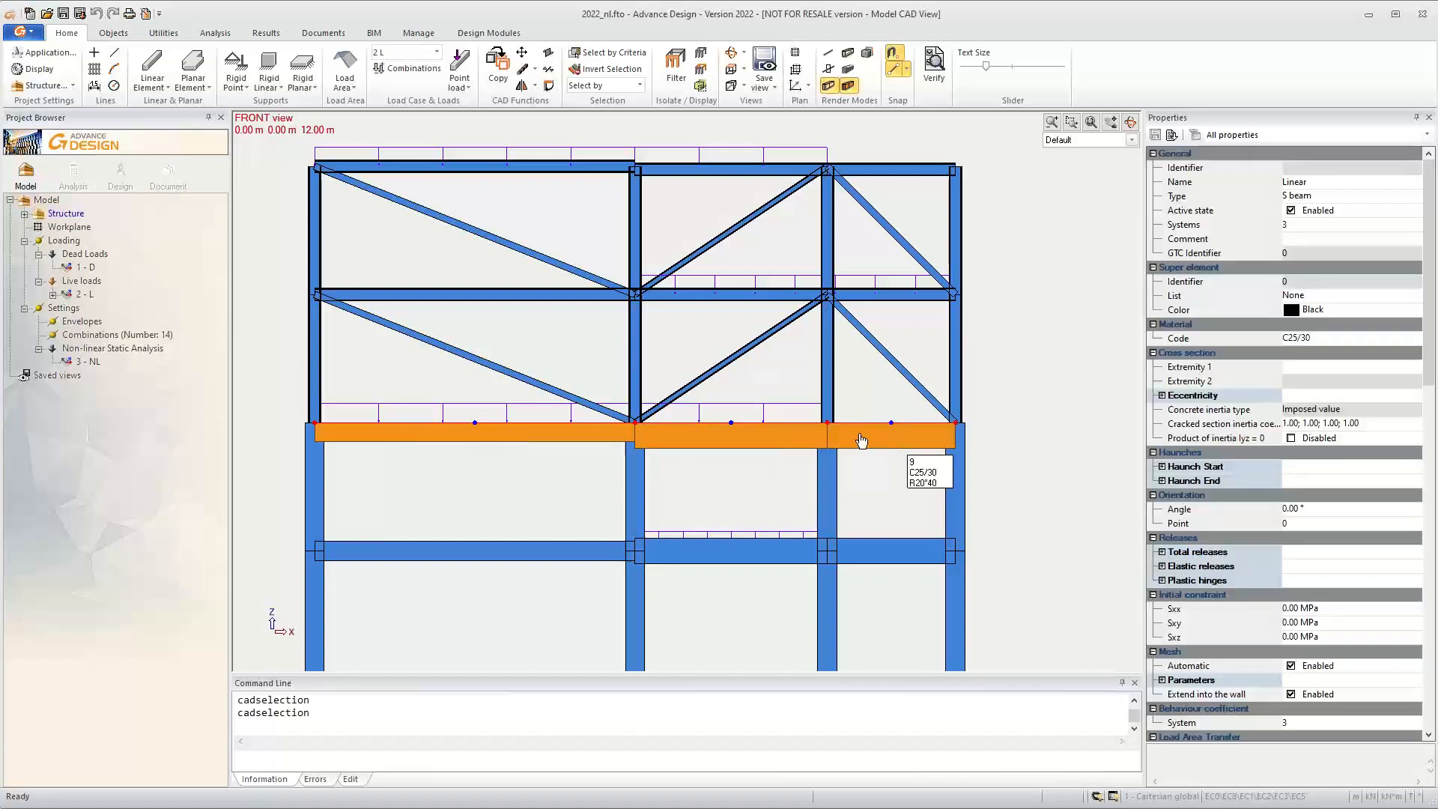
{"action": "right_click", "coordinate": [534, 343]}
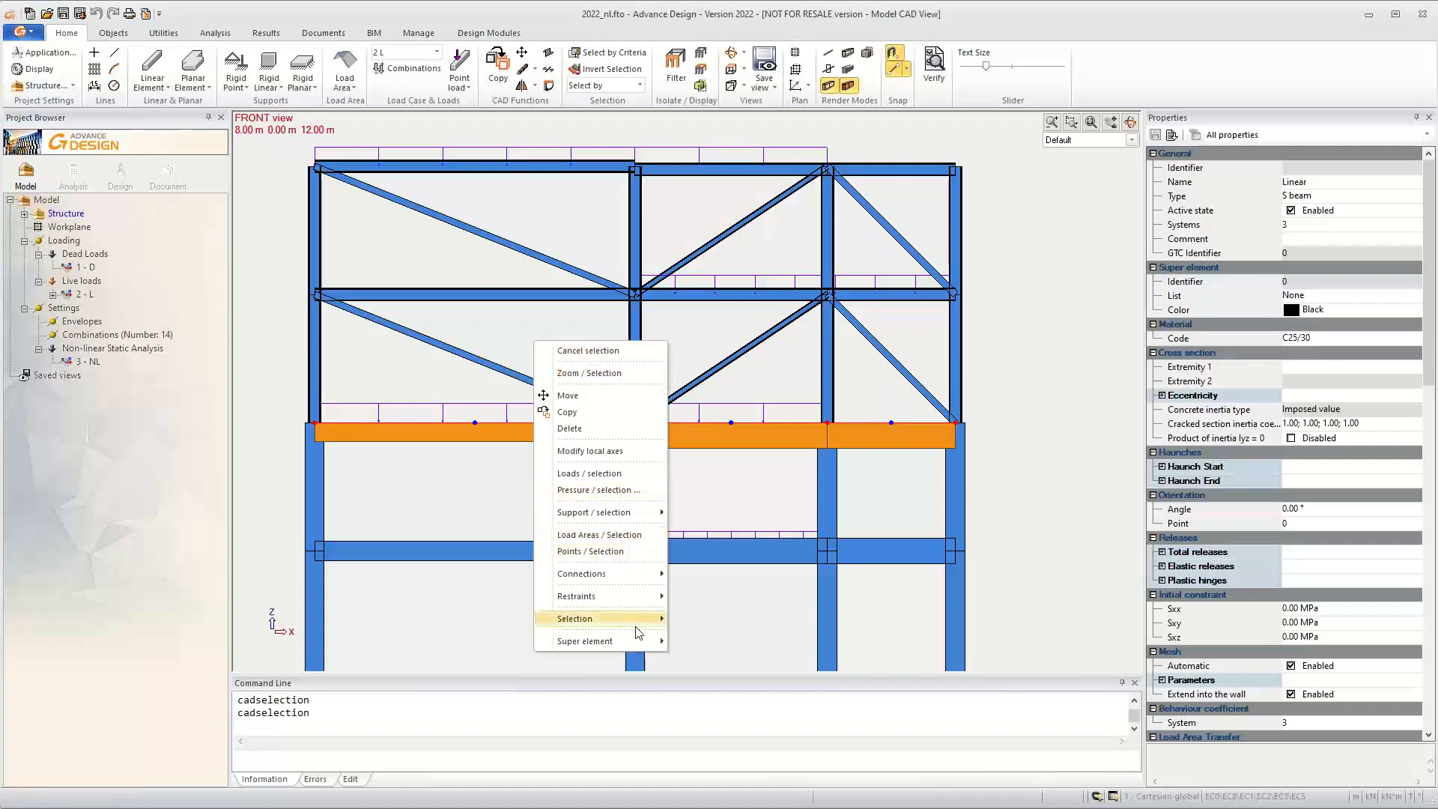
{"action": "mouse_move", "coordinate": [638, 641]}
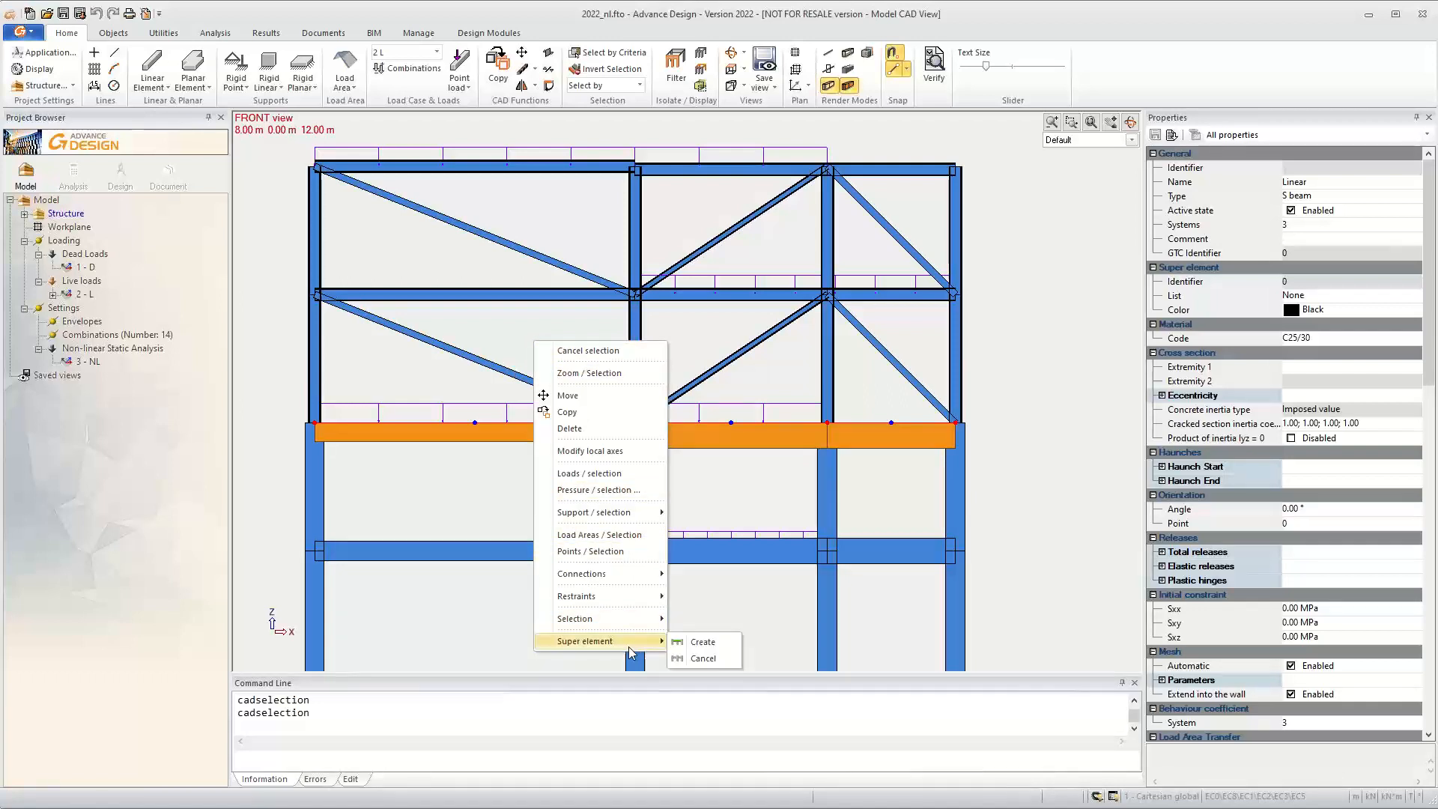
{"action": "left_click", "coordinate": [702, 643]}
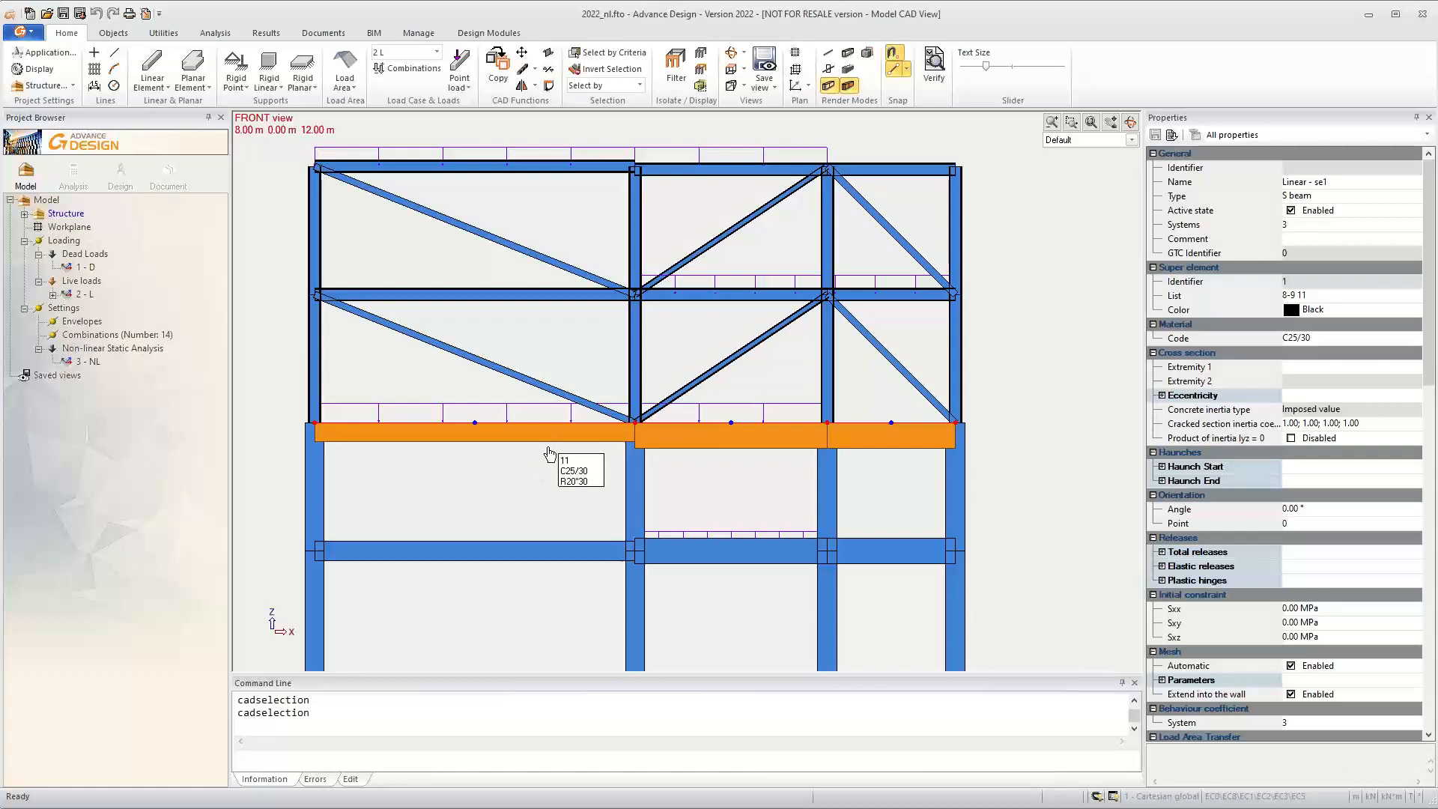
{"action": "left_click", "coordinate": [551, 501]}
Open the current analysis model without recalculating and open the three-span super element in the RC beam design module
{"action": "left_click", "coordinate": [545, 449]}
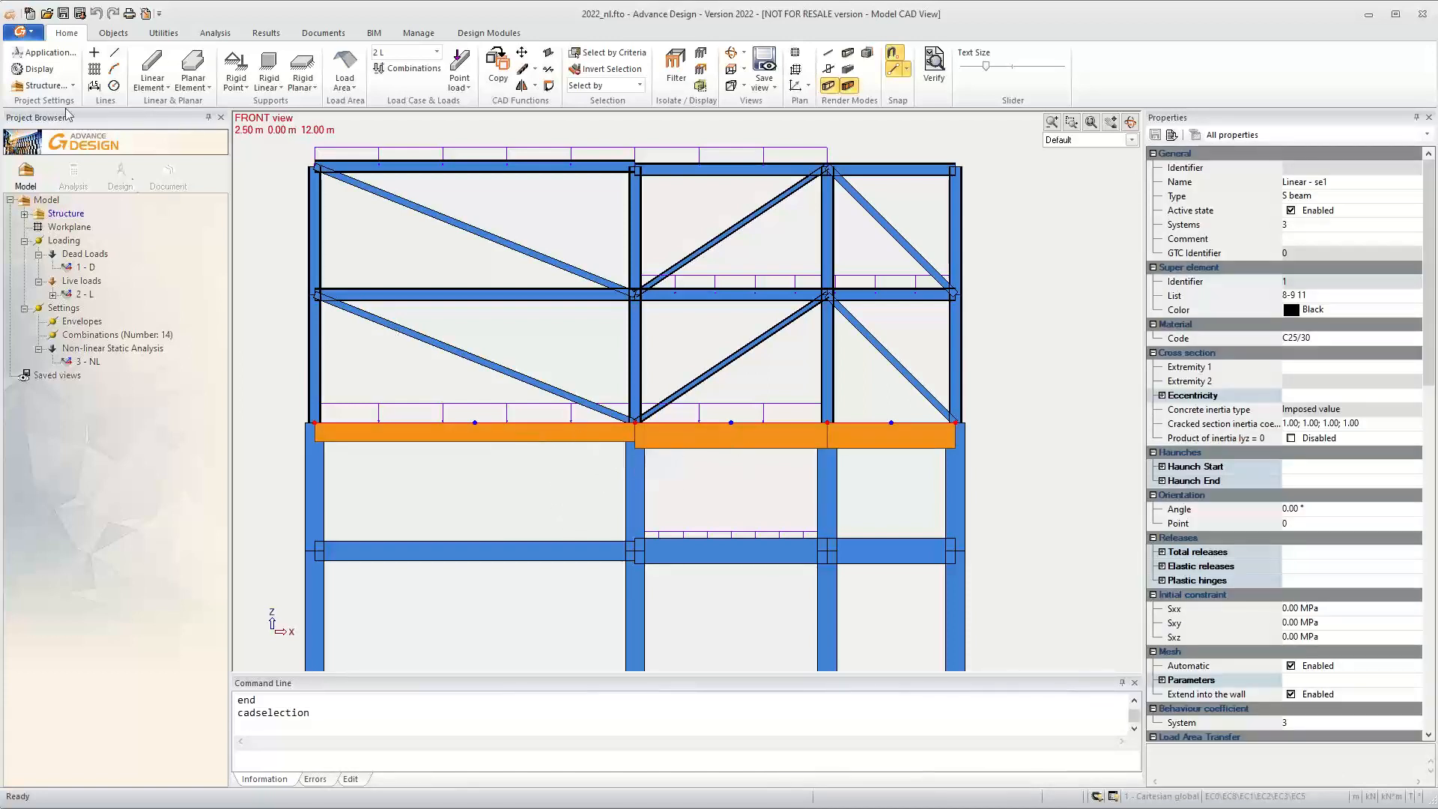
{"action": "left_click", "coordinate": [73, 174]}
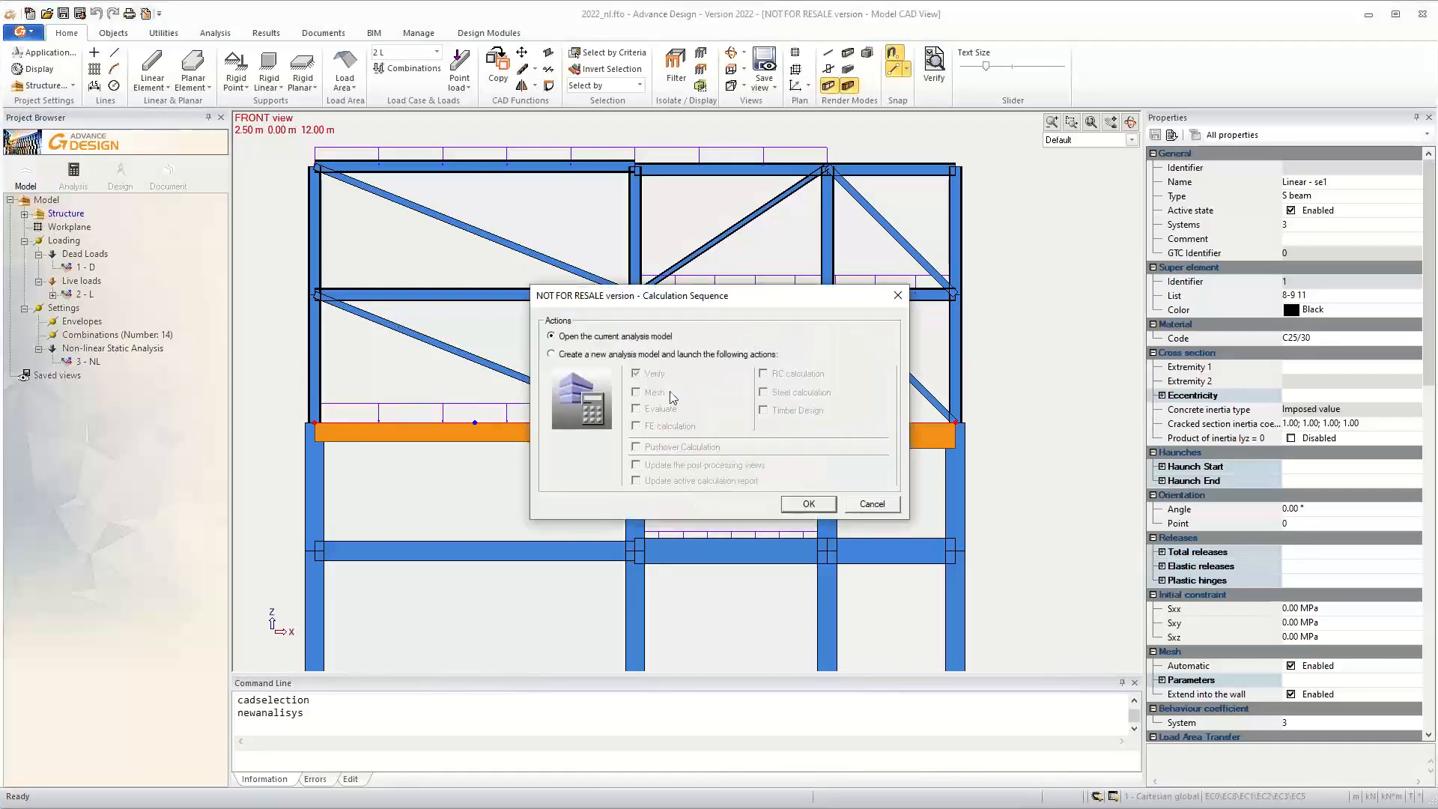
{"action": "left_click", "coordinate": [808, 503]}
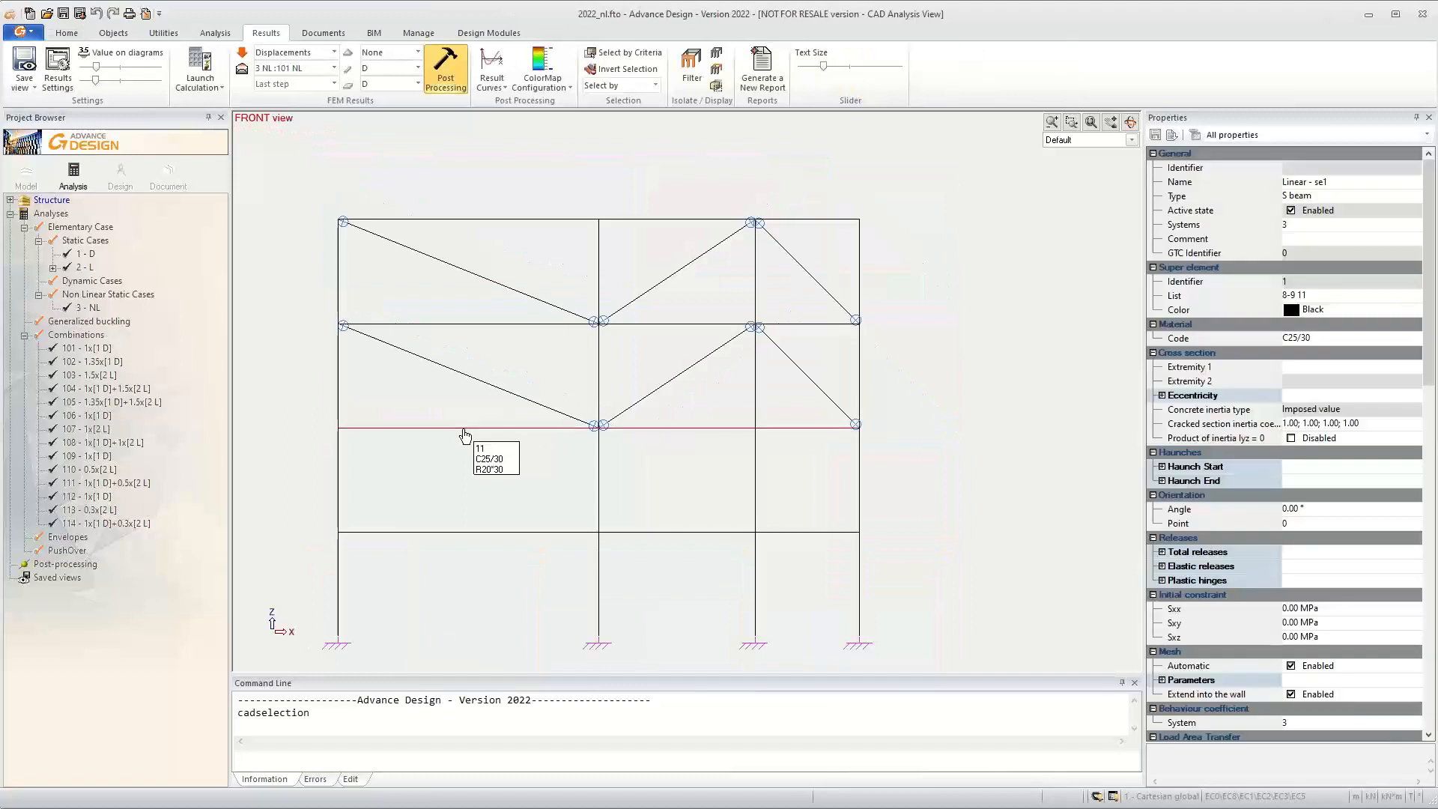
{"action": "right_click", "coordinate": [465, 435]}
{"action": "left_click", "coordinate": [543, 603]}
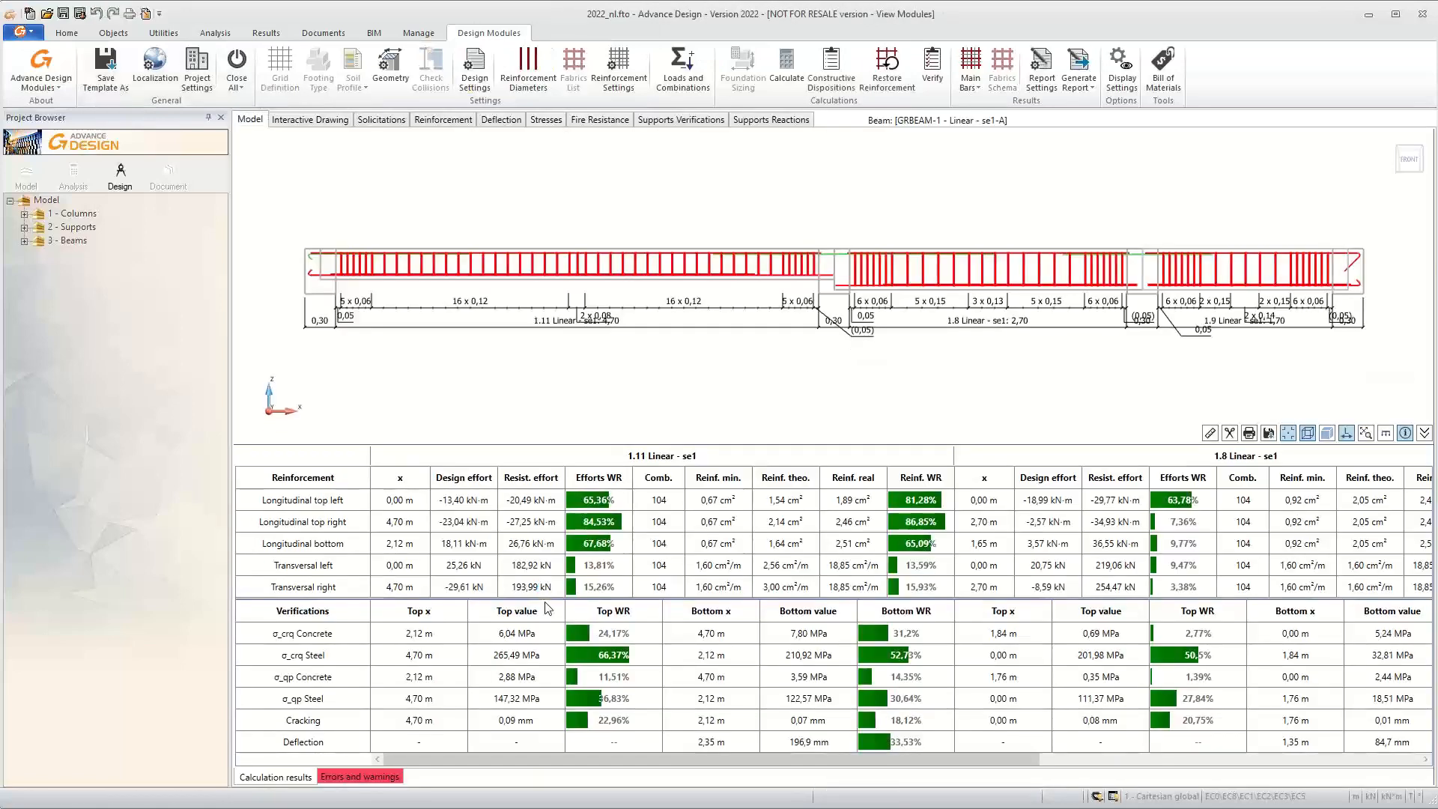
Examine the super element's reinforcement around the support between the first two spans, with the concrete displayed as solid
{"action": "scroll", "coordinate": [795, 276], "scroll_direction": "up", "scroll_amount": 1}
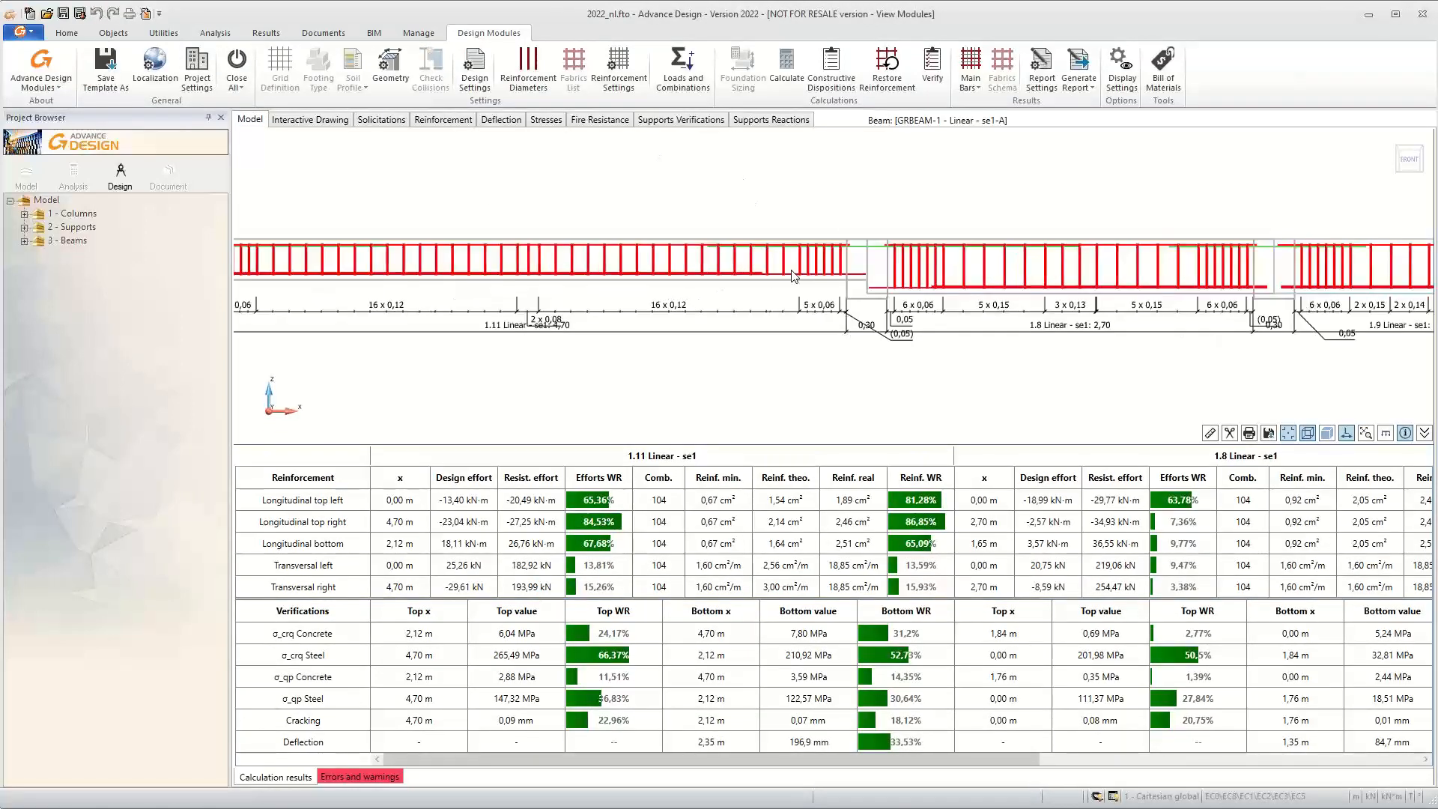
{"action": "scroll", "coordinate": [809, 271], "scroll_direction": "up", "scroll_amount": 3}
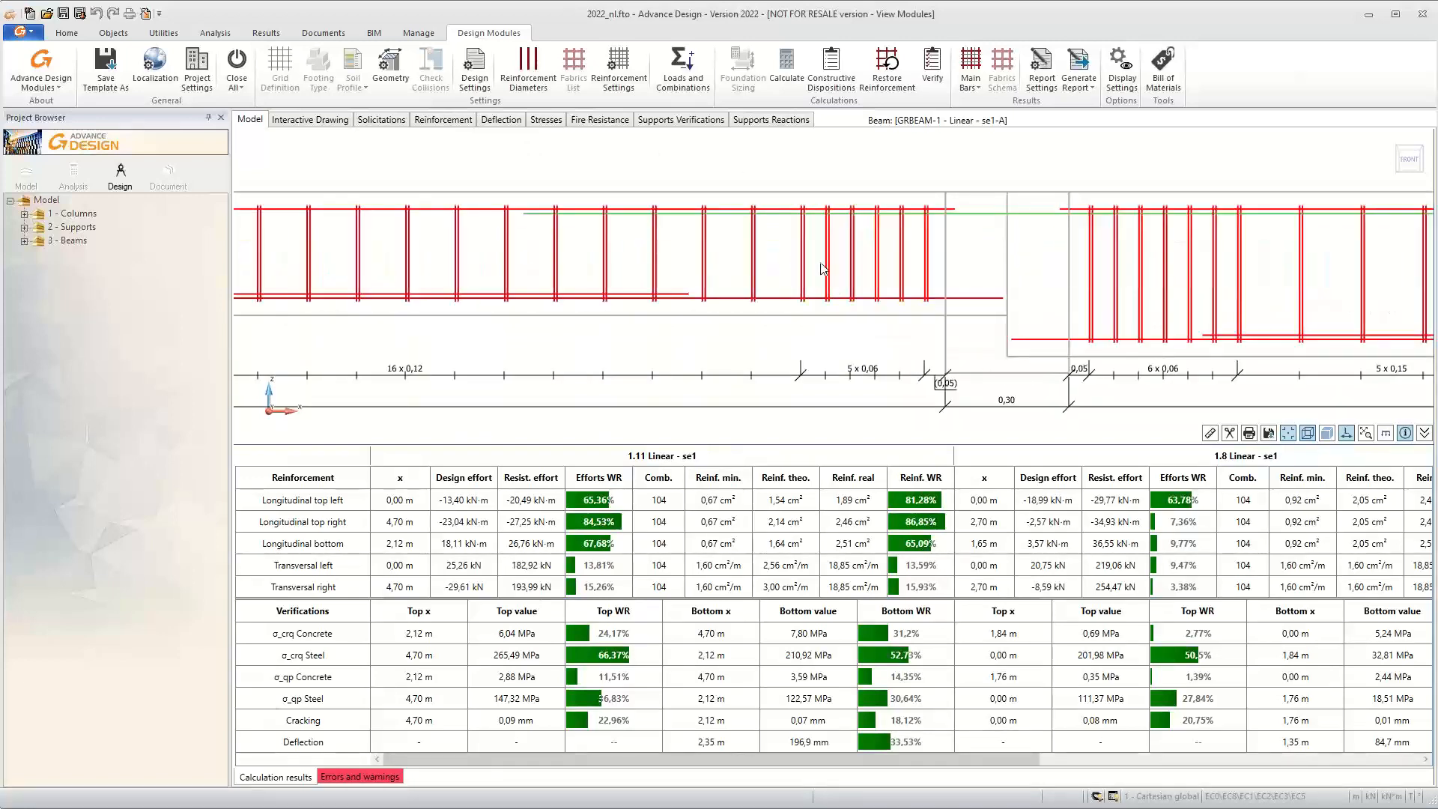
{"action": "scroll", "coordinate": [822, 270], "scroll_direction": "down", "scroll_amount": 2}
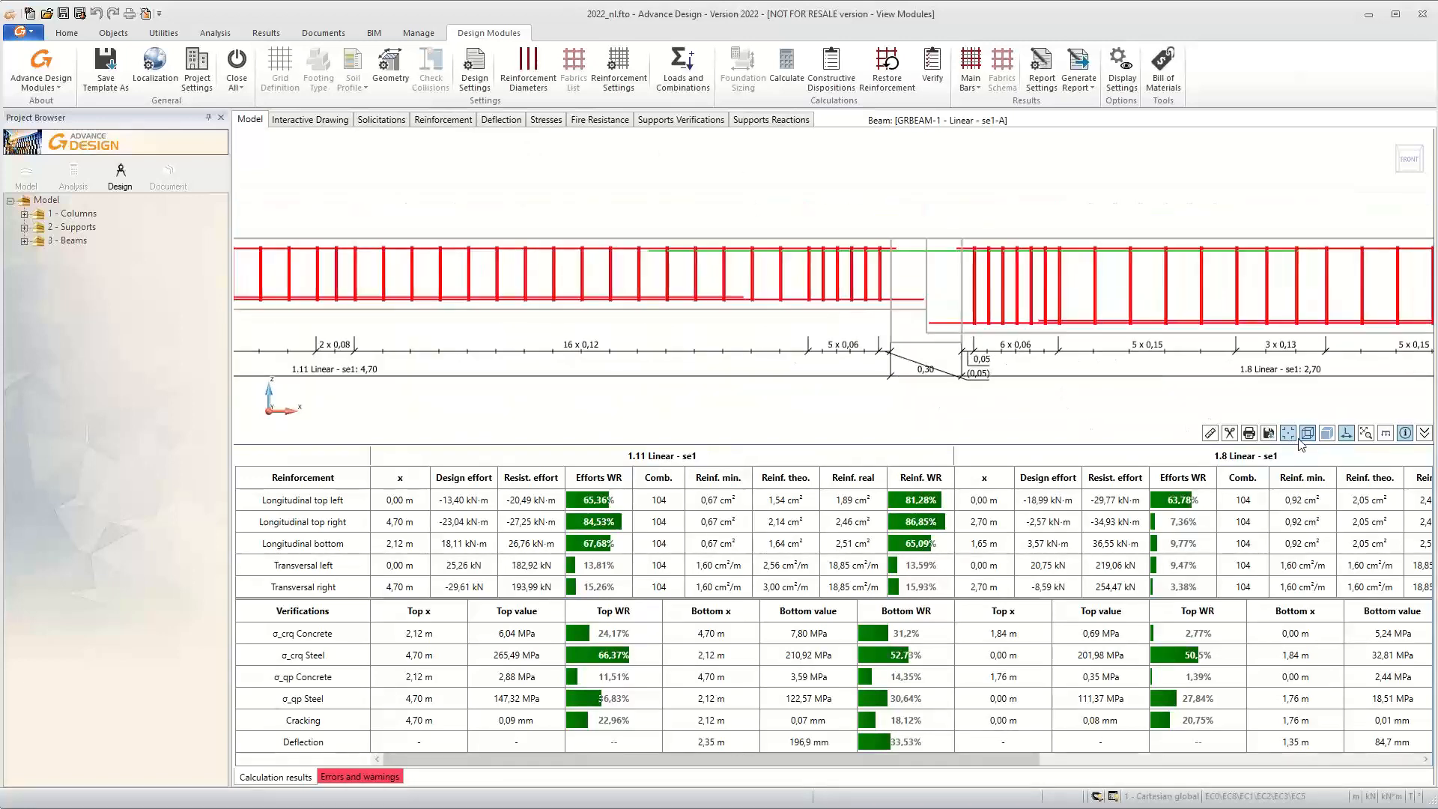
{"action": "left_click", "coordinate": [1326, 435]}
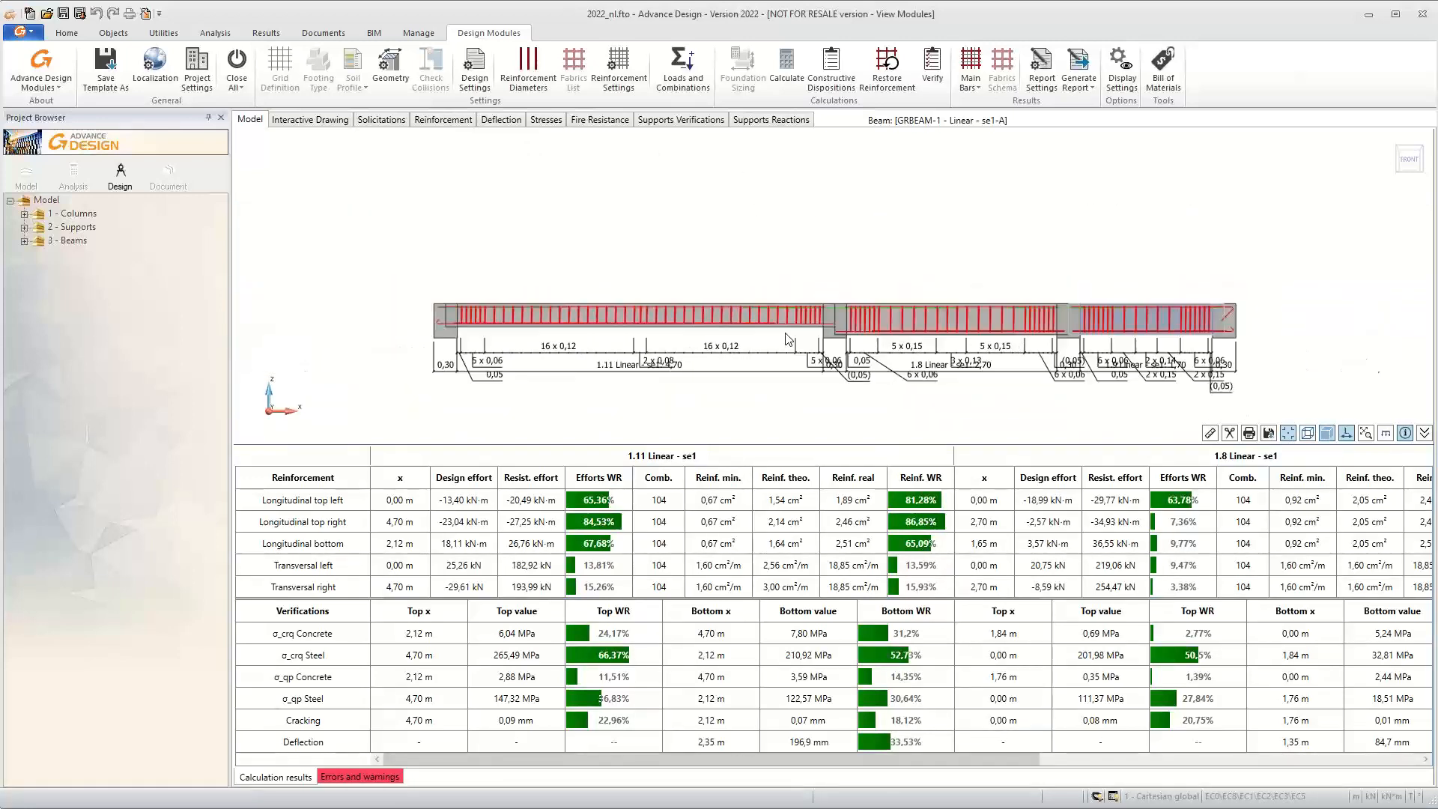
{"action": "double_click", "coordinate": [973, 239]}
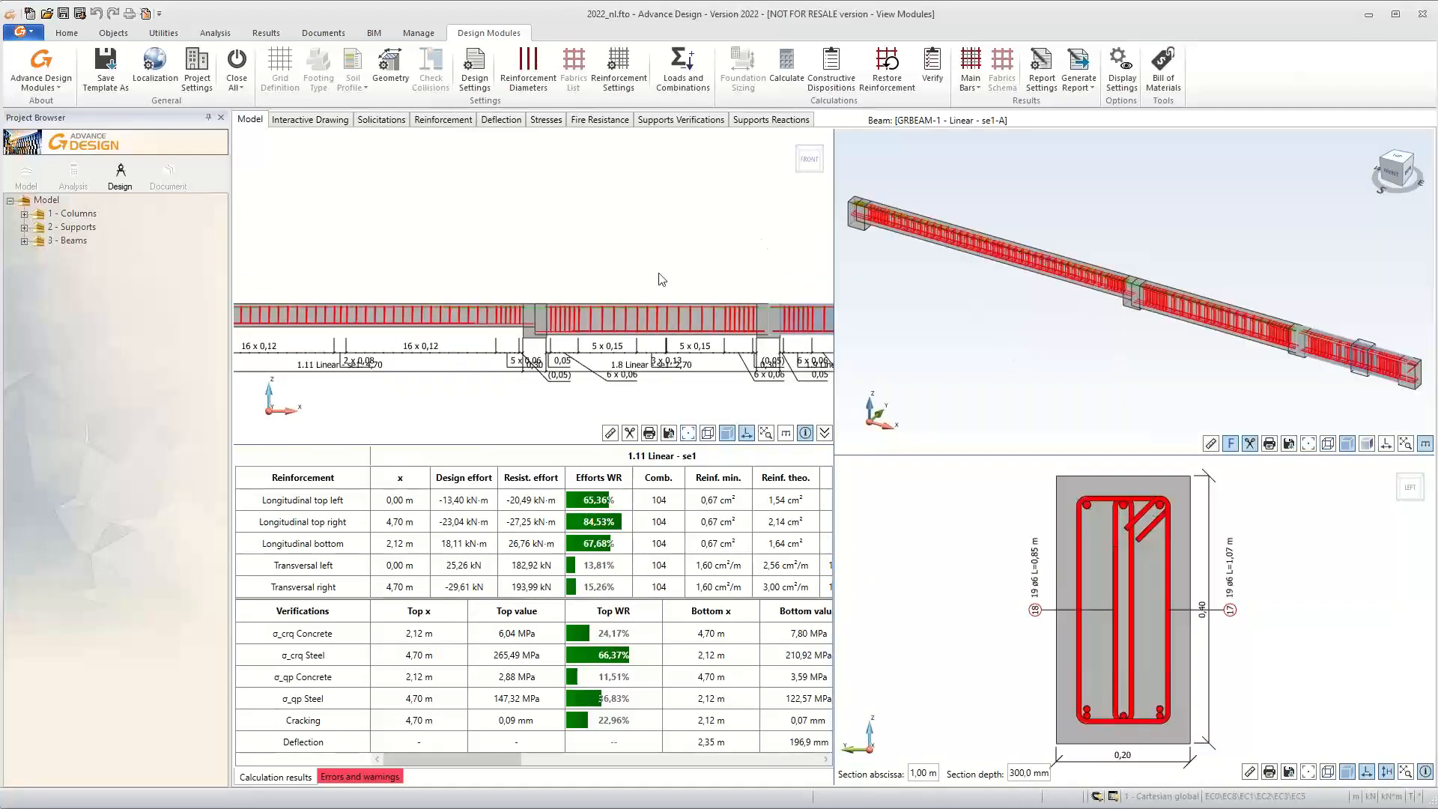
{"action": "double_click", "coordinate": [688, 265]}
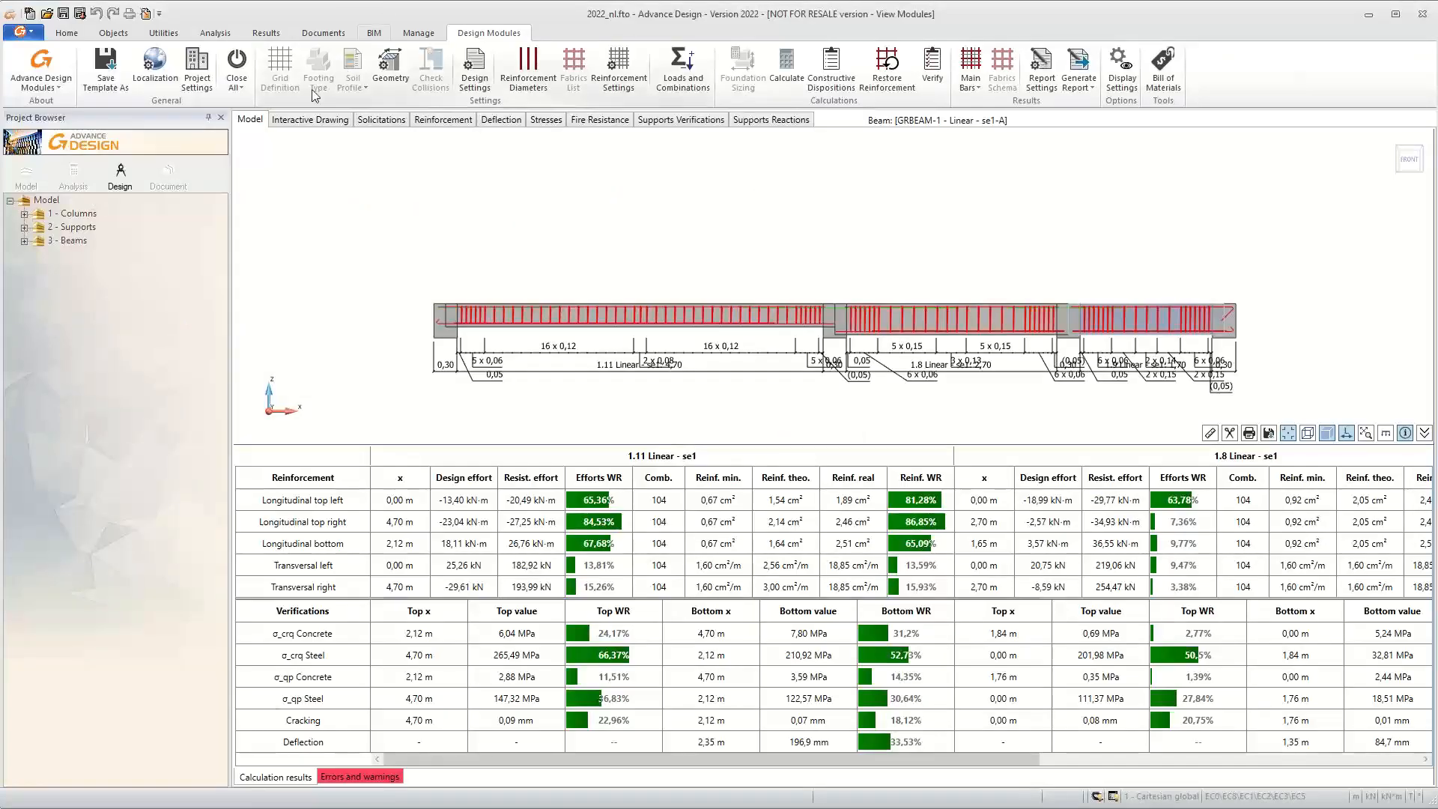
Close the open design modules and return to the descriptive model with the whole frame and its supports in view
{"action": "left_click", "coordinate": [237, 67]}
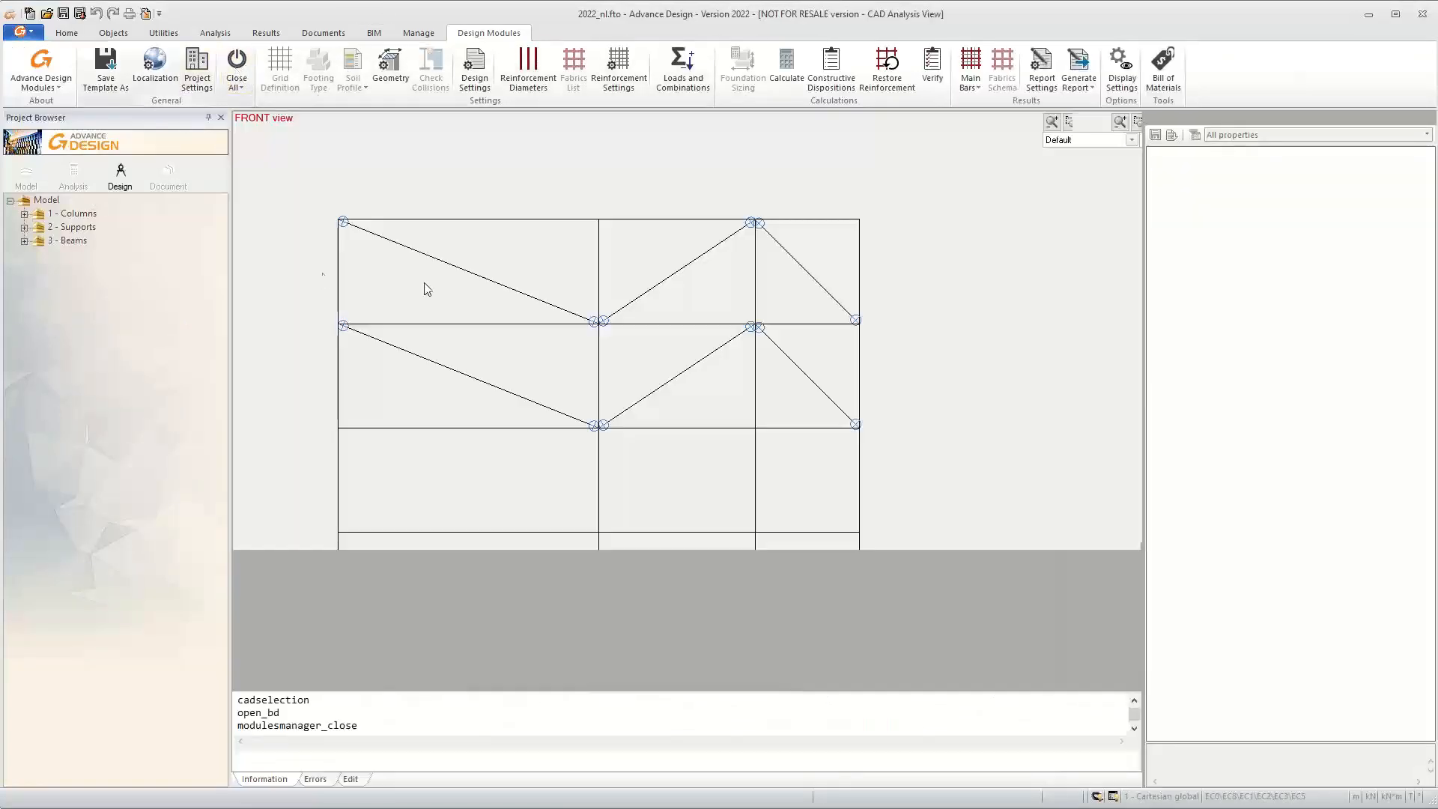
{"action": "left_click", "coordinate": [41, 179]}
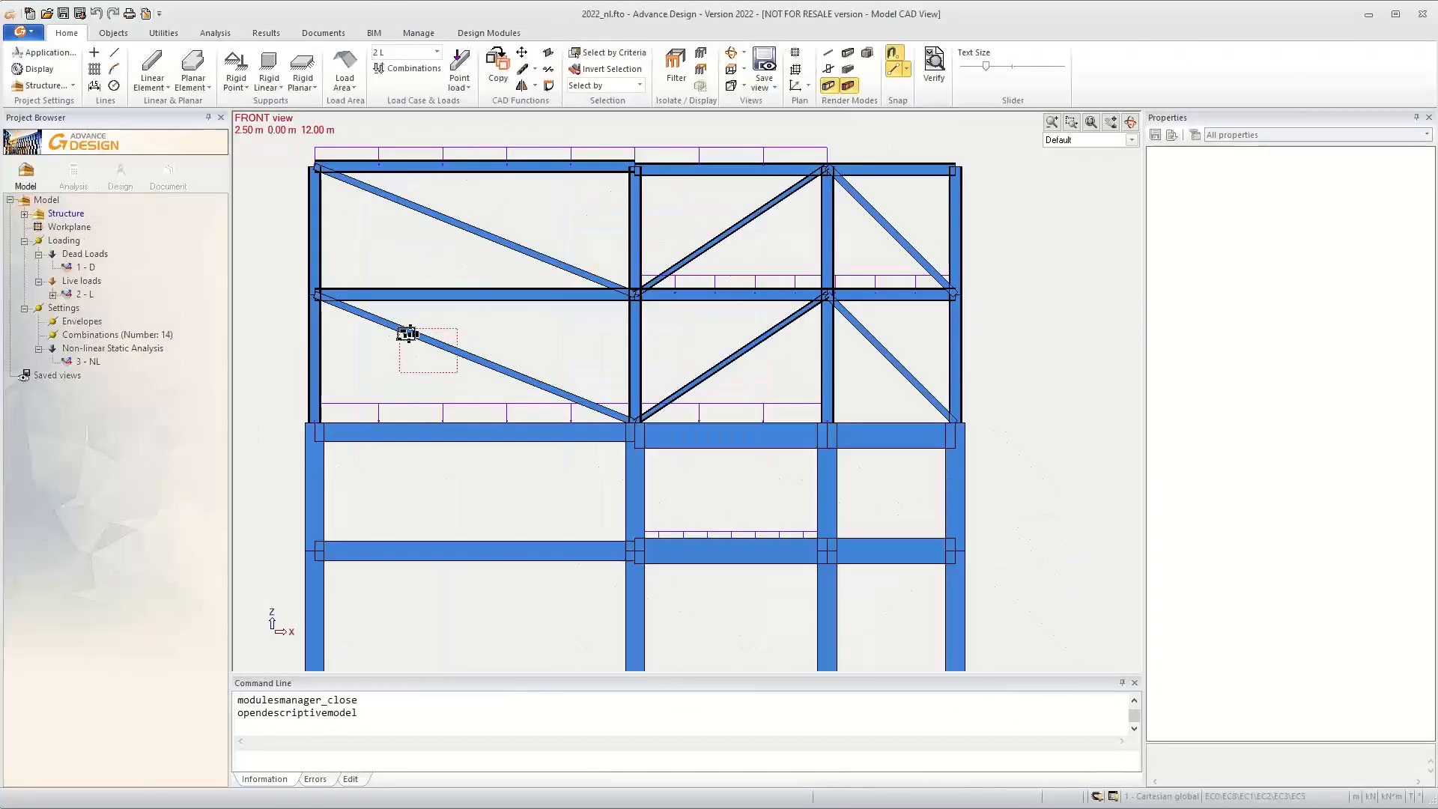
{"action": "left_click", "coordinate": [407, 331]}
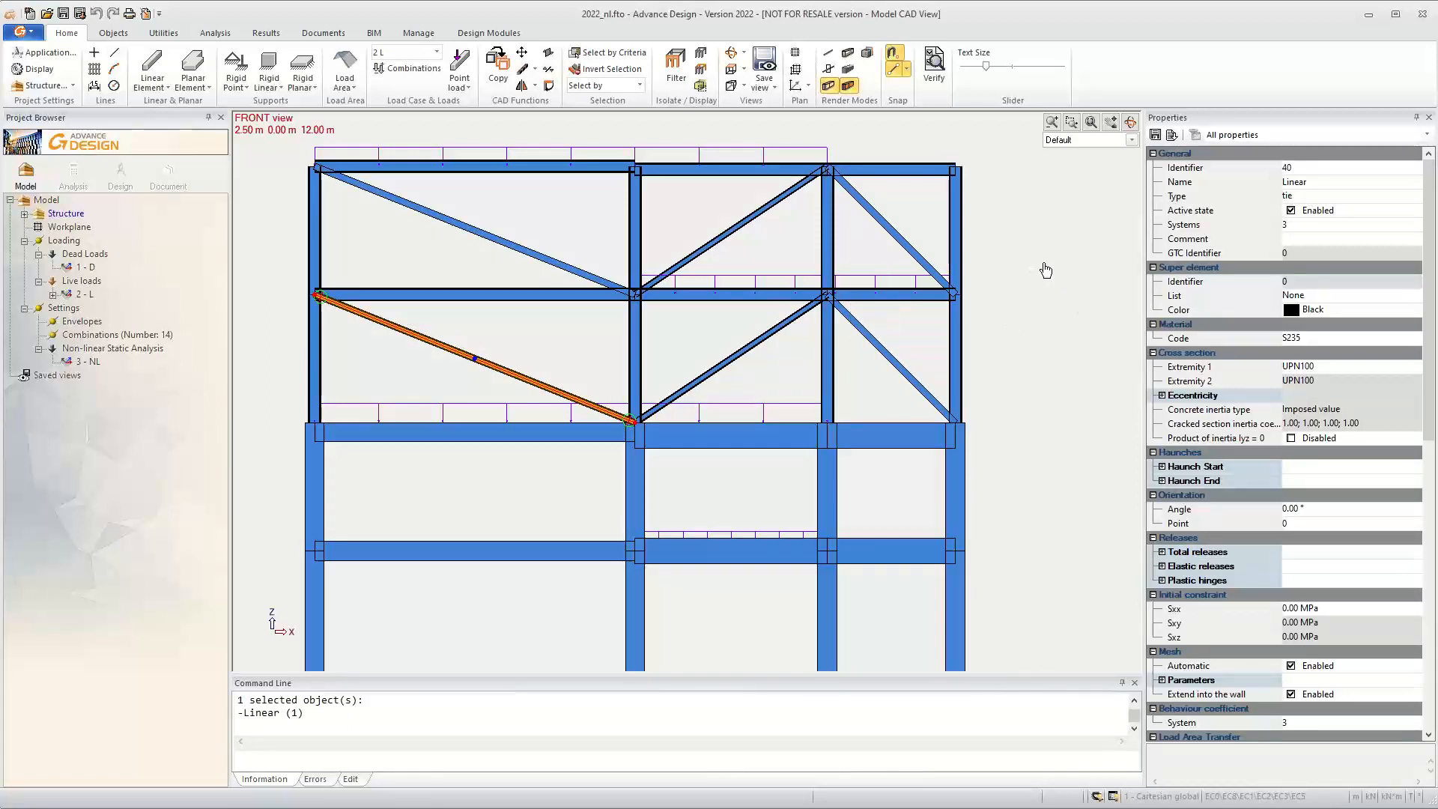
{"action": "left_click", "coordinate": [1045, 269]}
{"action": "scroll", "coordinate": [1045, 268], "scroll_direction": "down", "scroll_amount": 1}
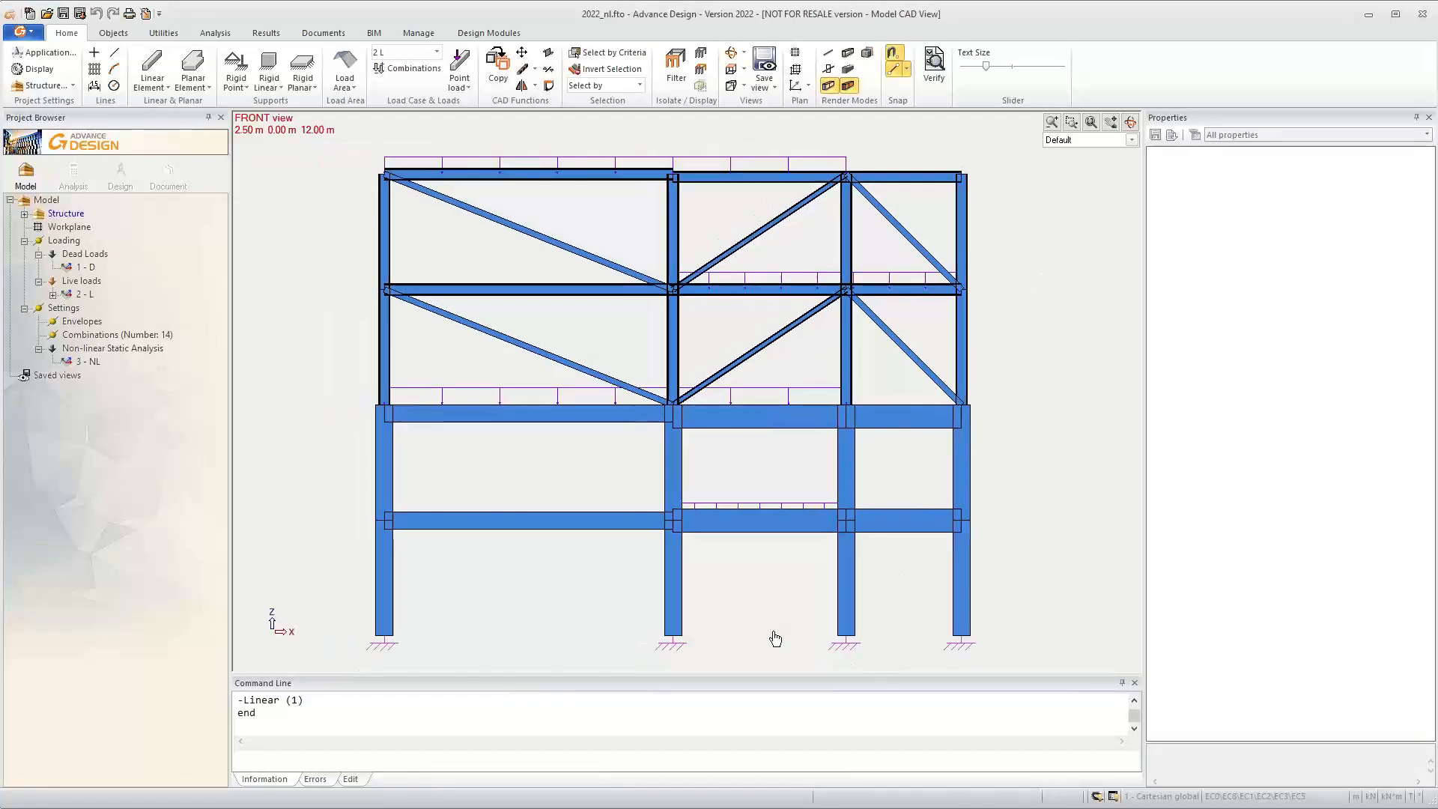
Set the application's load export to Design Modules to "+ Combinations values of efforts diagrams/torsors" and check the saved option
{"action": "left_click_drag", "start_coordinate": [803, 617], "coordinate": [897, 669]}
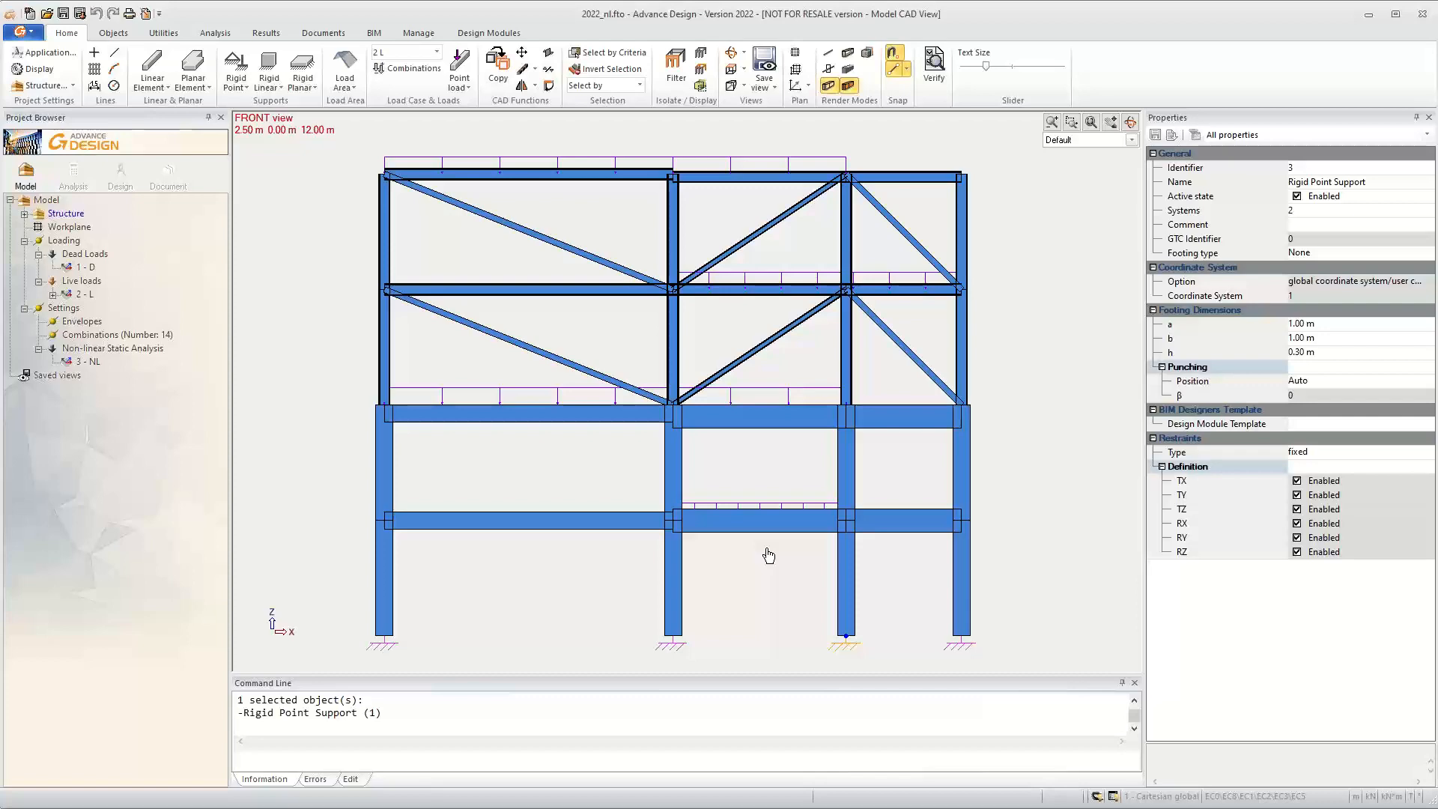
{"action": "left_click", "coordinate": [39, 54]}
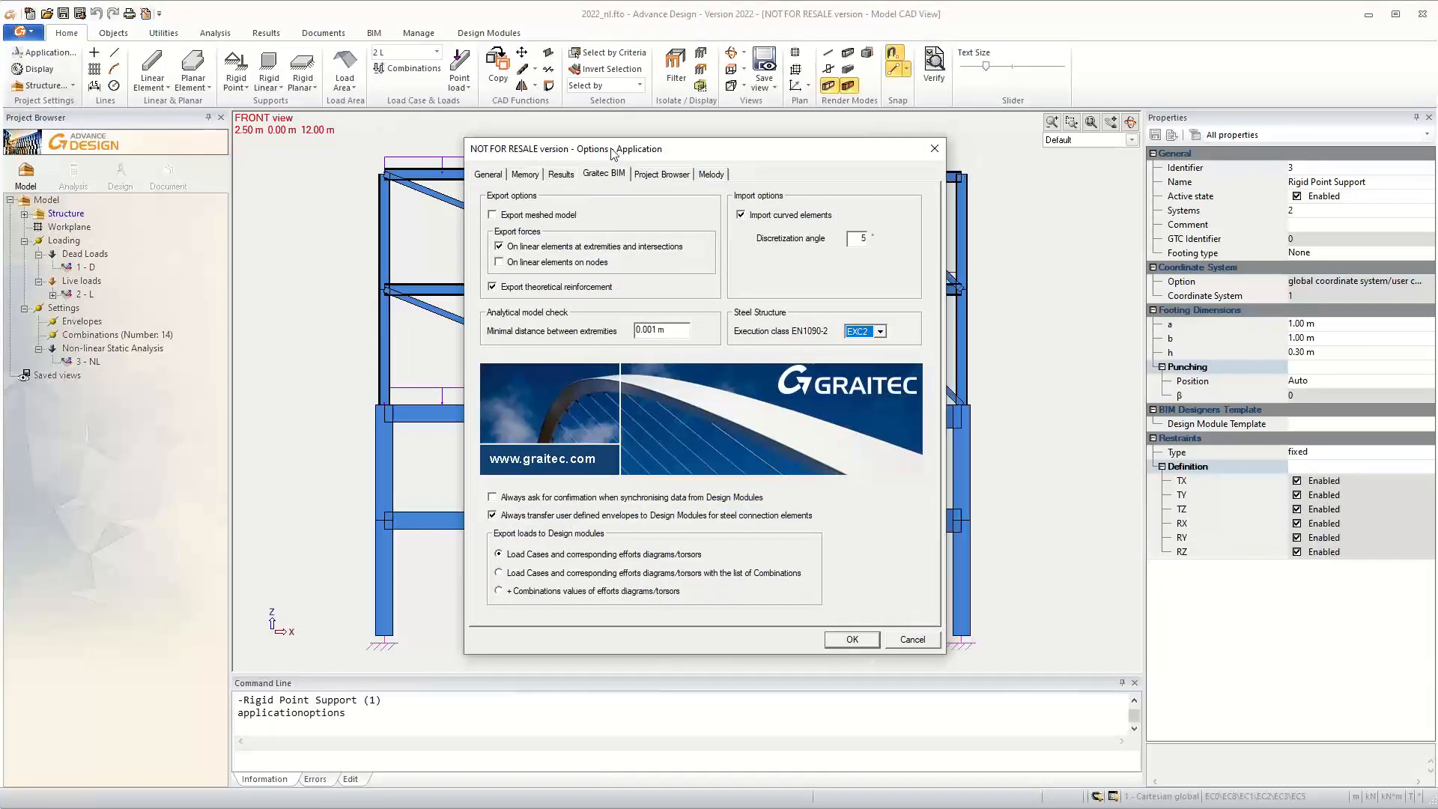
{"action": "left_click_drag", "start_coordinate": [612, 153], "coordinate": [457, 144]}
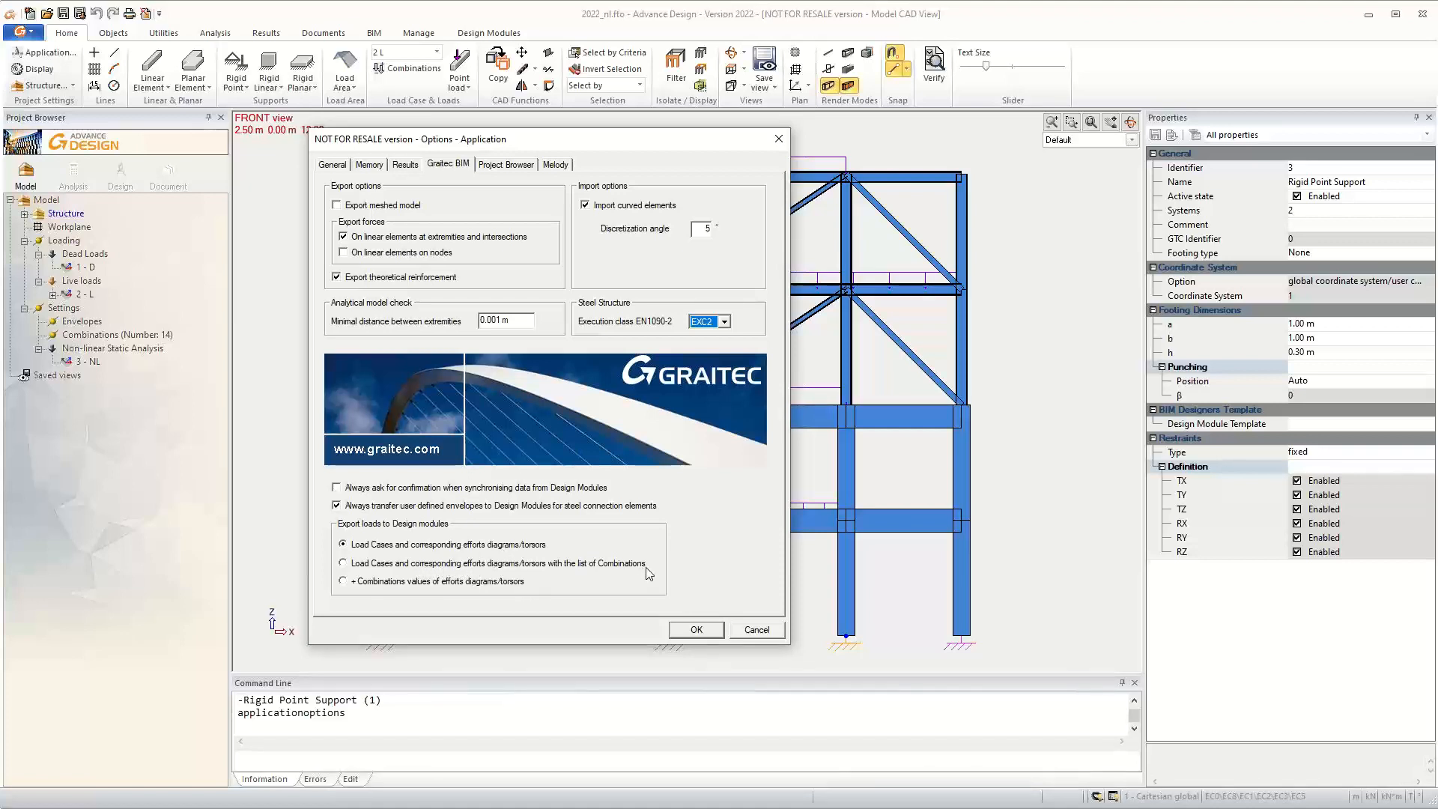
{"action": "left_click", "coordinate": [354, 584]}
{"action": "left_click", "coordinate": [701, 631]}
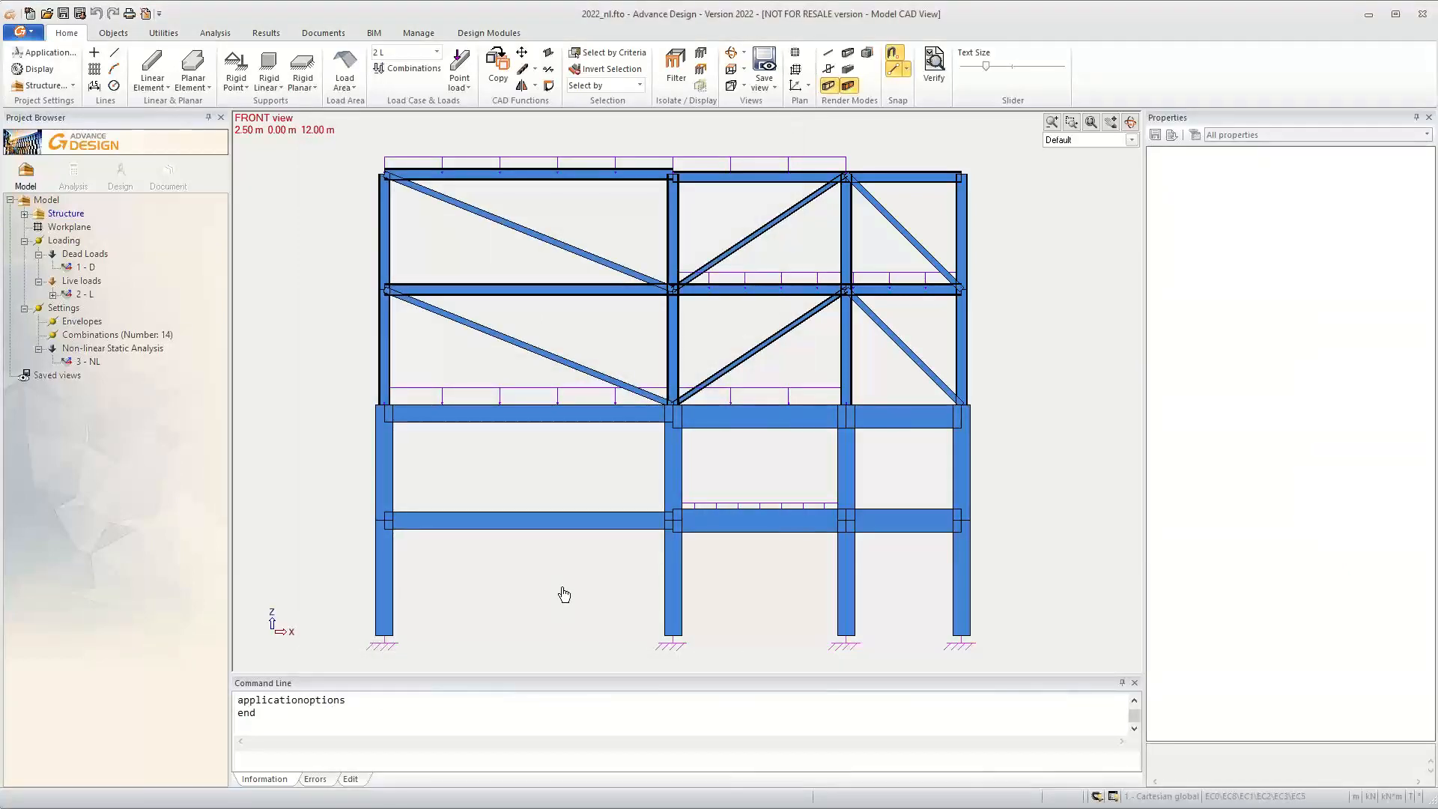
{"action": "left_click", "coordinate": [47, 54]}
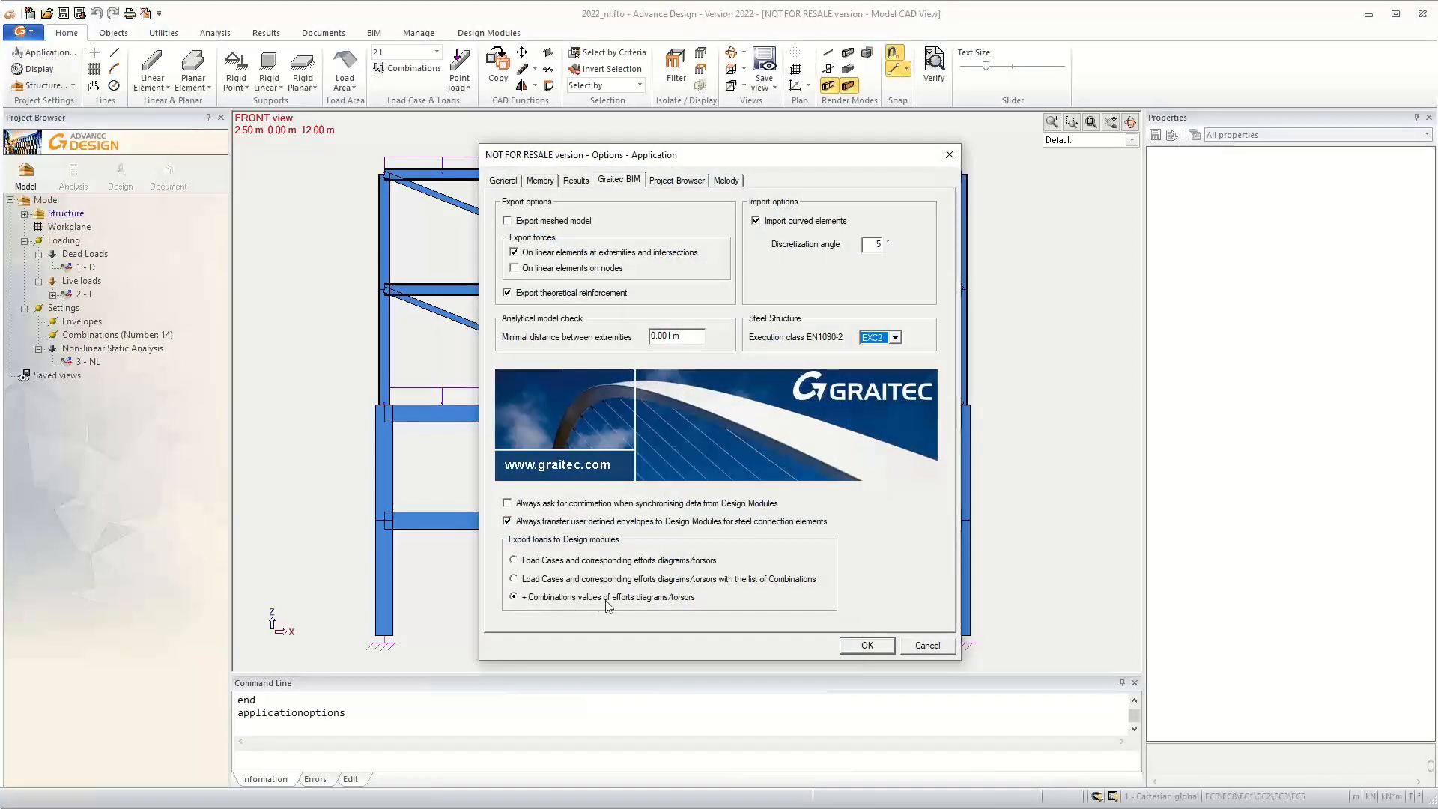
{"action": "left_click", "coordinate": [872, 647]}
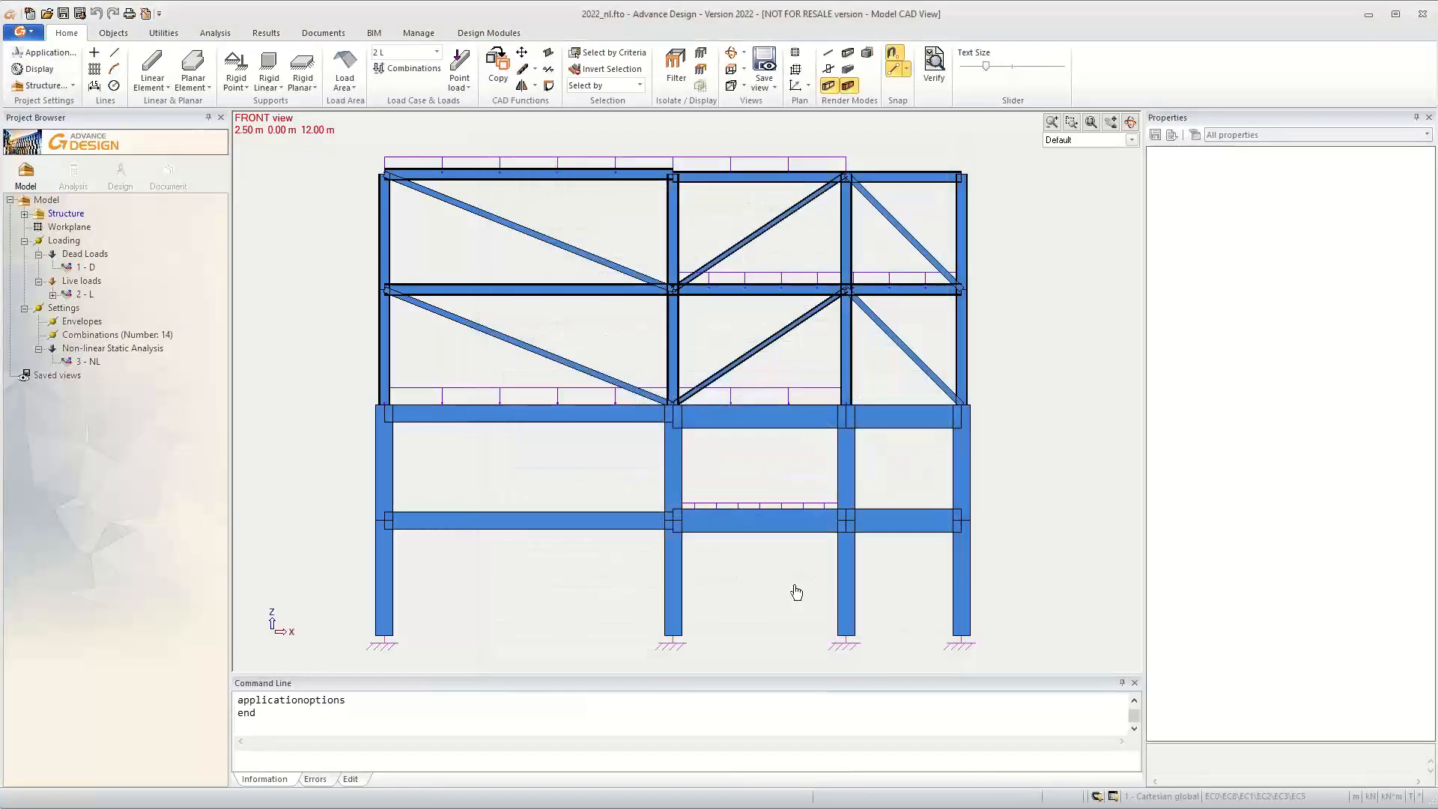
Open the current analysis model and open the rigid point support under the third column in the footing design module
{"action": "left_click_drag", "start_coordinate": [787, 618], "coordinate": [904, 672]}
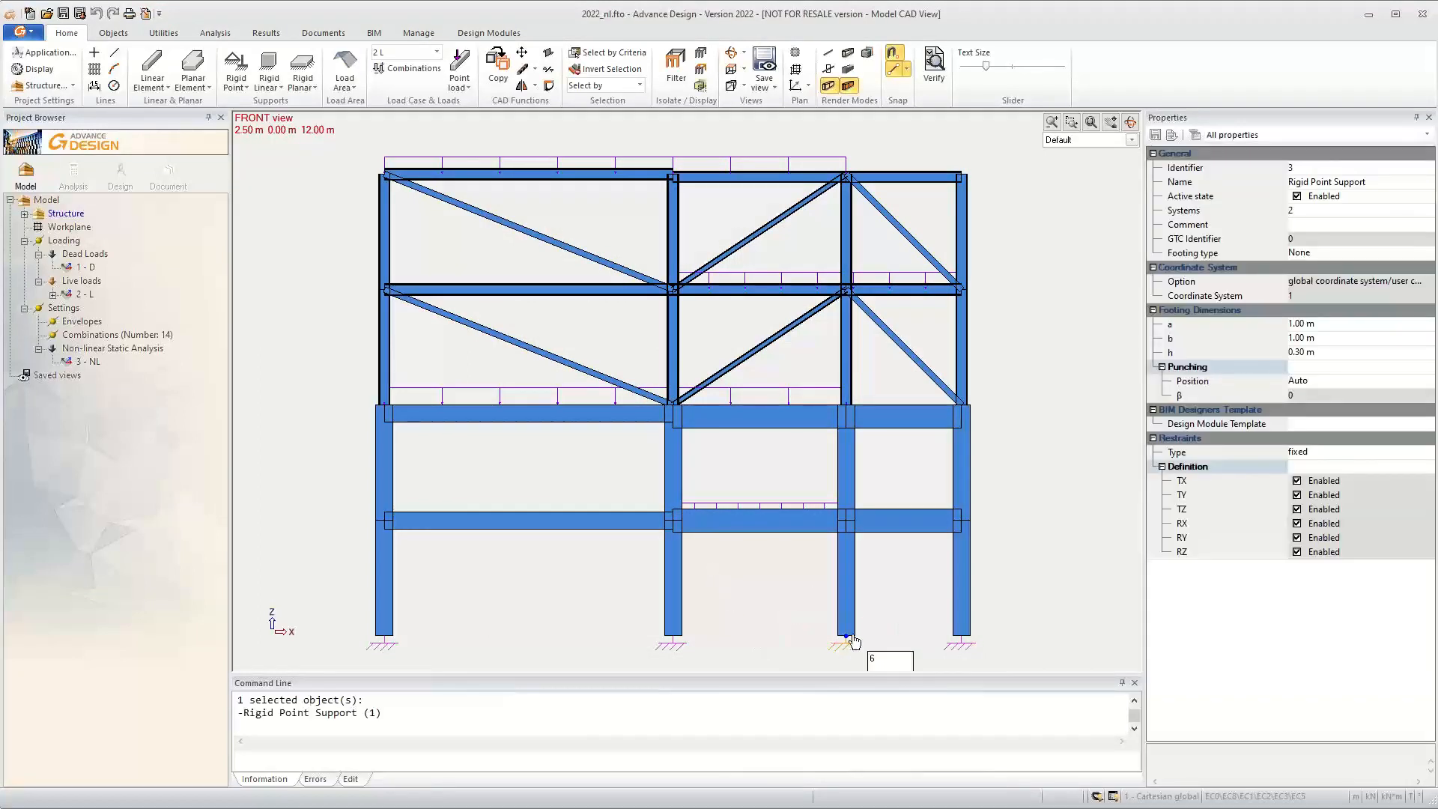
{"action": "right_click", "coordinate": [801, 609]}
{"action": "left_click", "coordinate": [79, 172]}
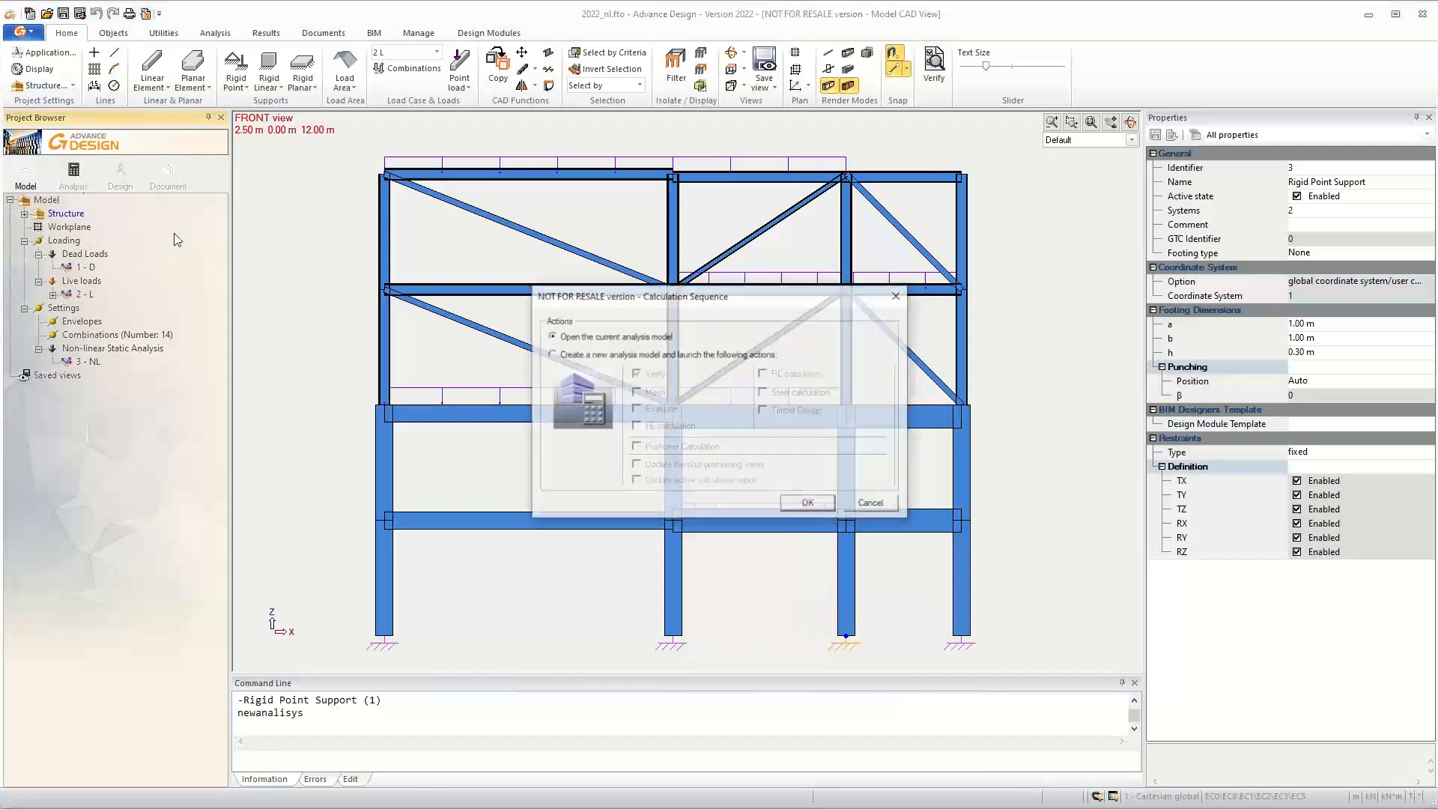
{"action": "left_click", "coordinate": [827, 507]}
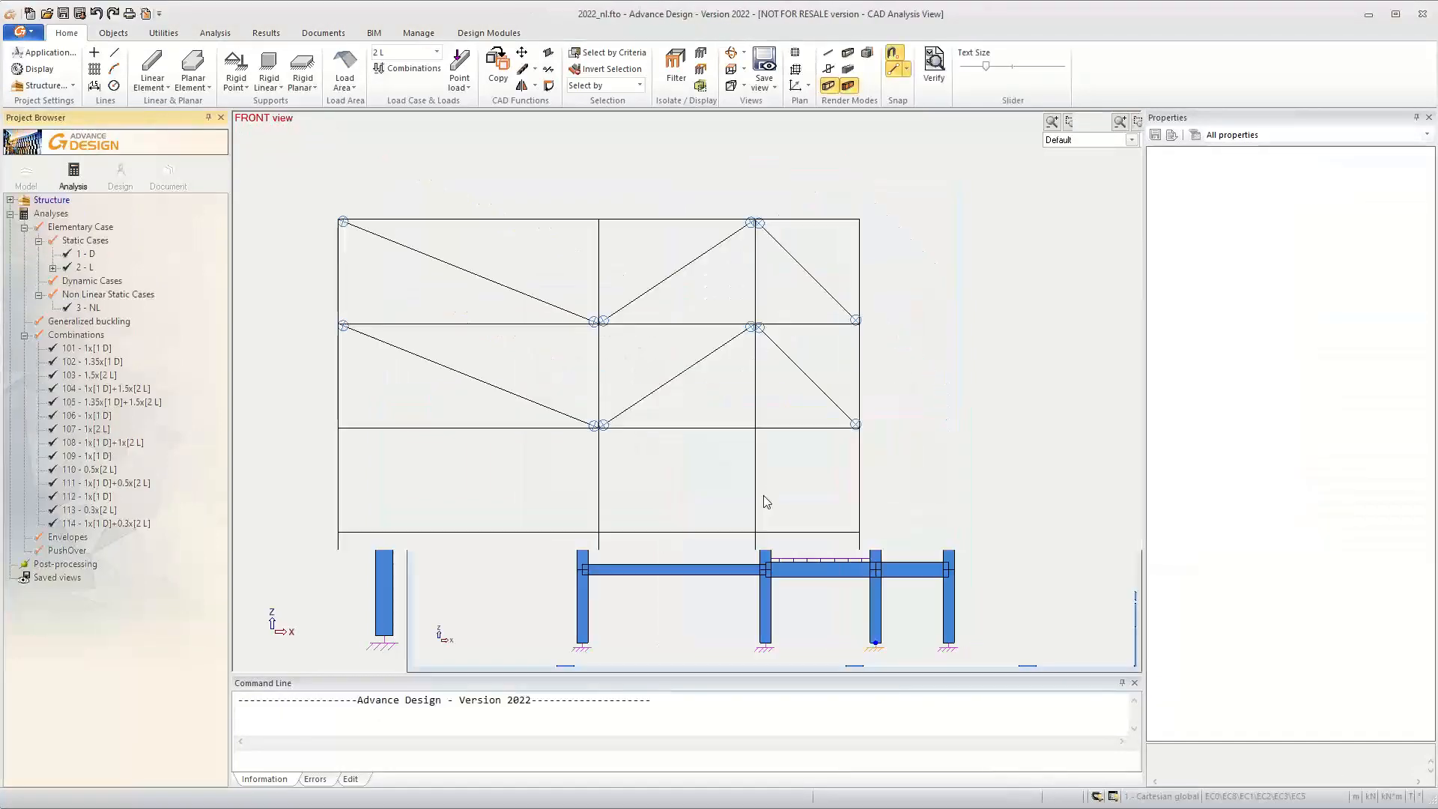
{"action": "left_click_drag", "start_coordinate": [723, 622], "coordinate": [799, 666]}
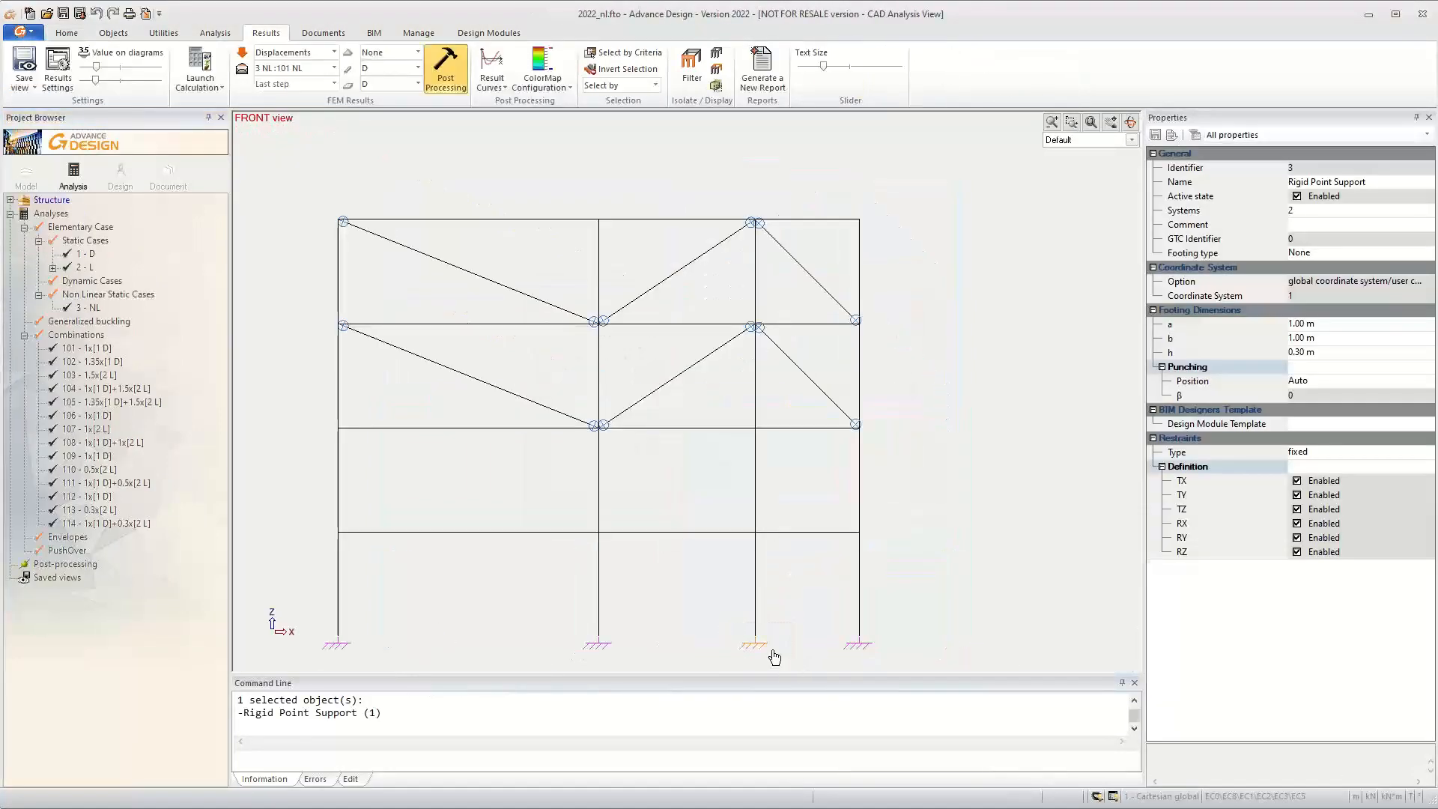
{"action": "right_click", "coordinate": [773, 653]}
{"action": "left_click", "coordinate": [839, 575]}
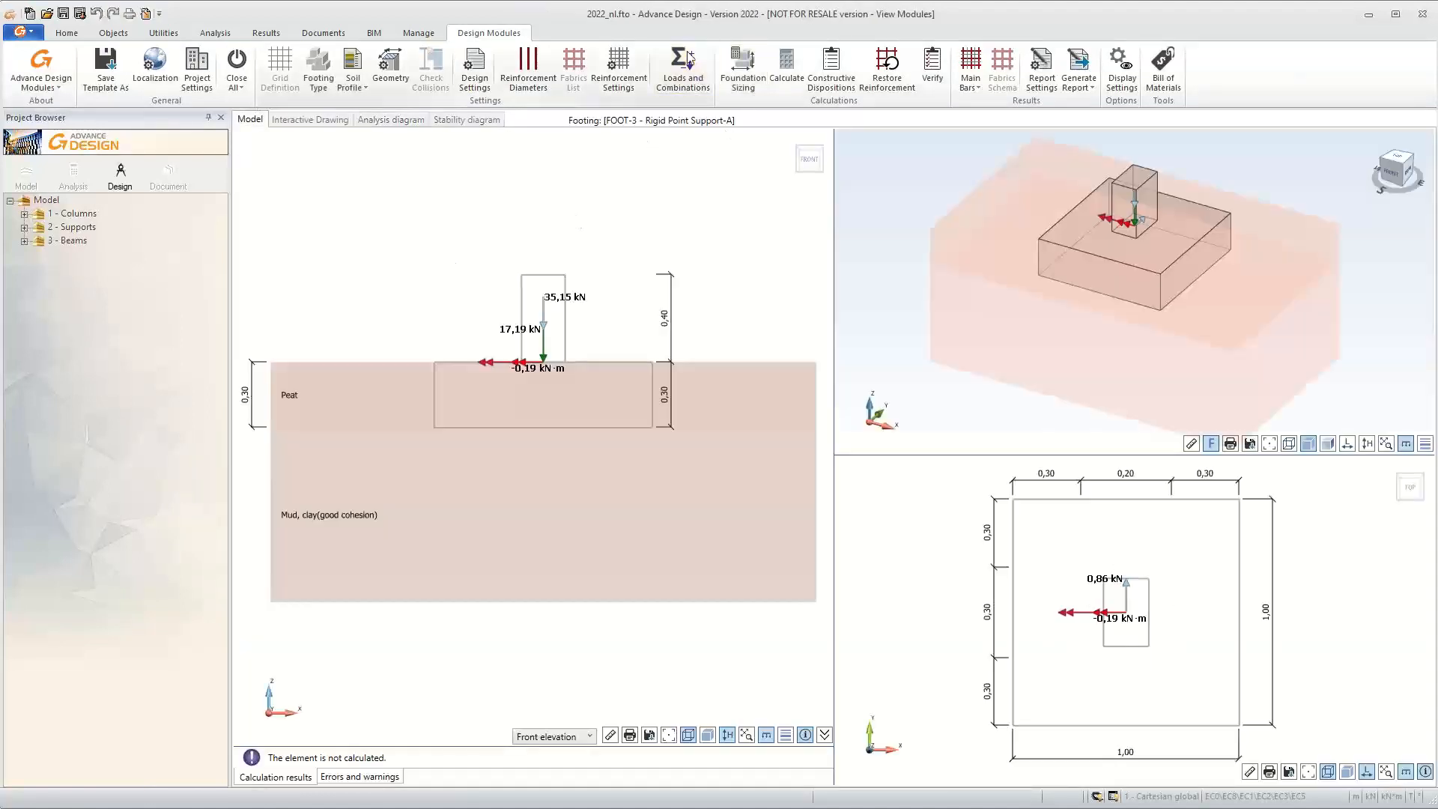
Review the load cases and the combination table transferred to the footing
{"action": "left_click", "coordinate": [679, 93]}
{"action": "left_click_drag", "start_coordinate": [388, 242], "coordinate": [498, 111]}
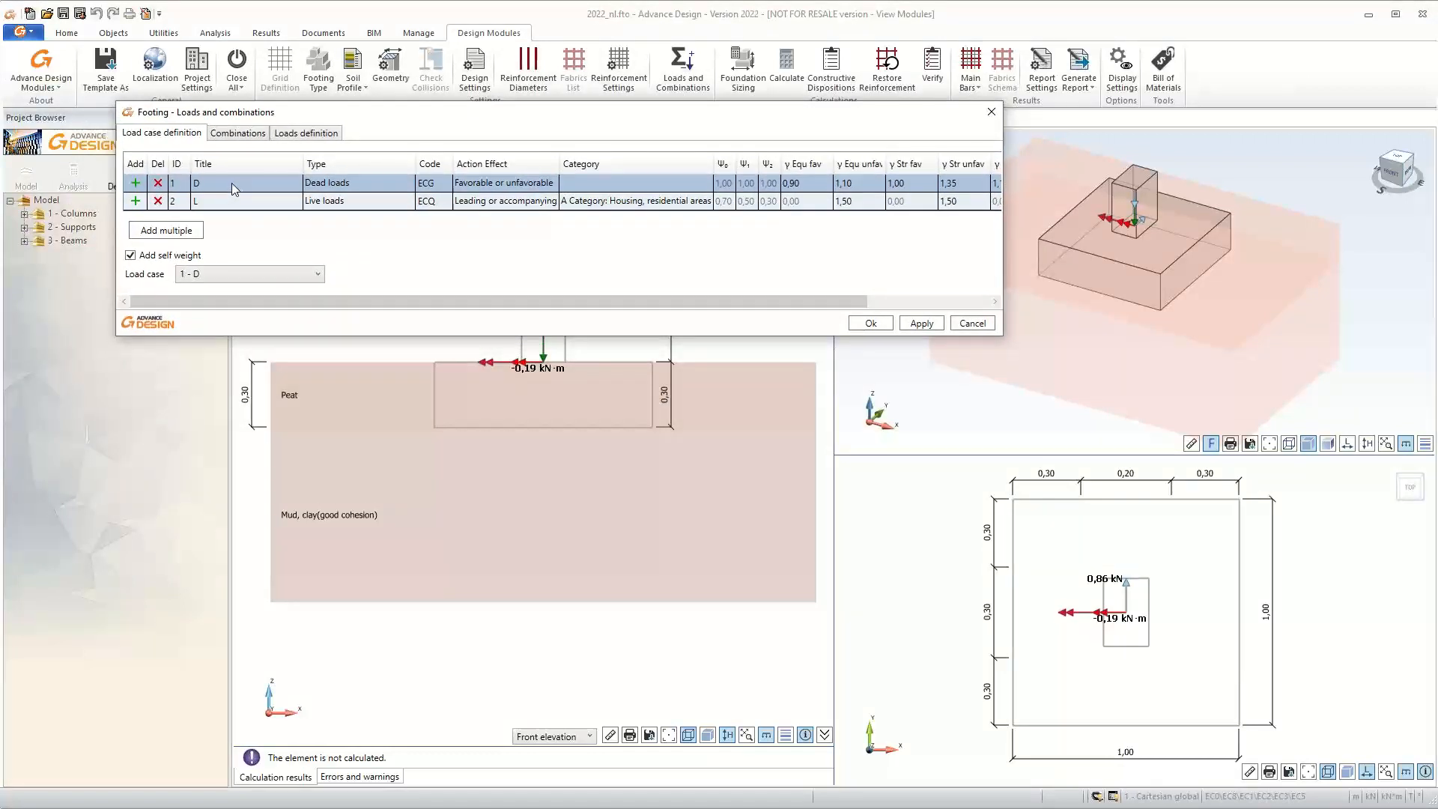
{"action": "left_click", "coordinate": [236, 134]}
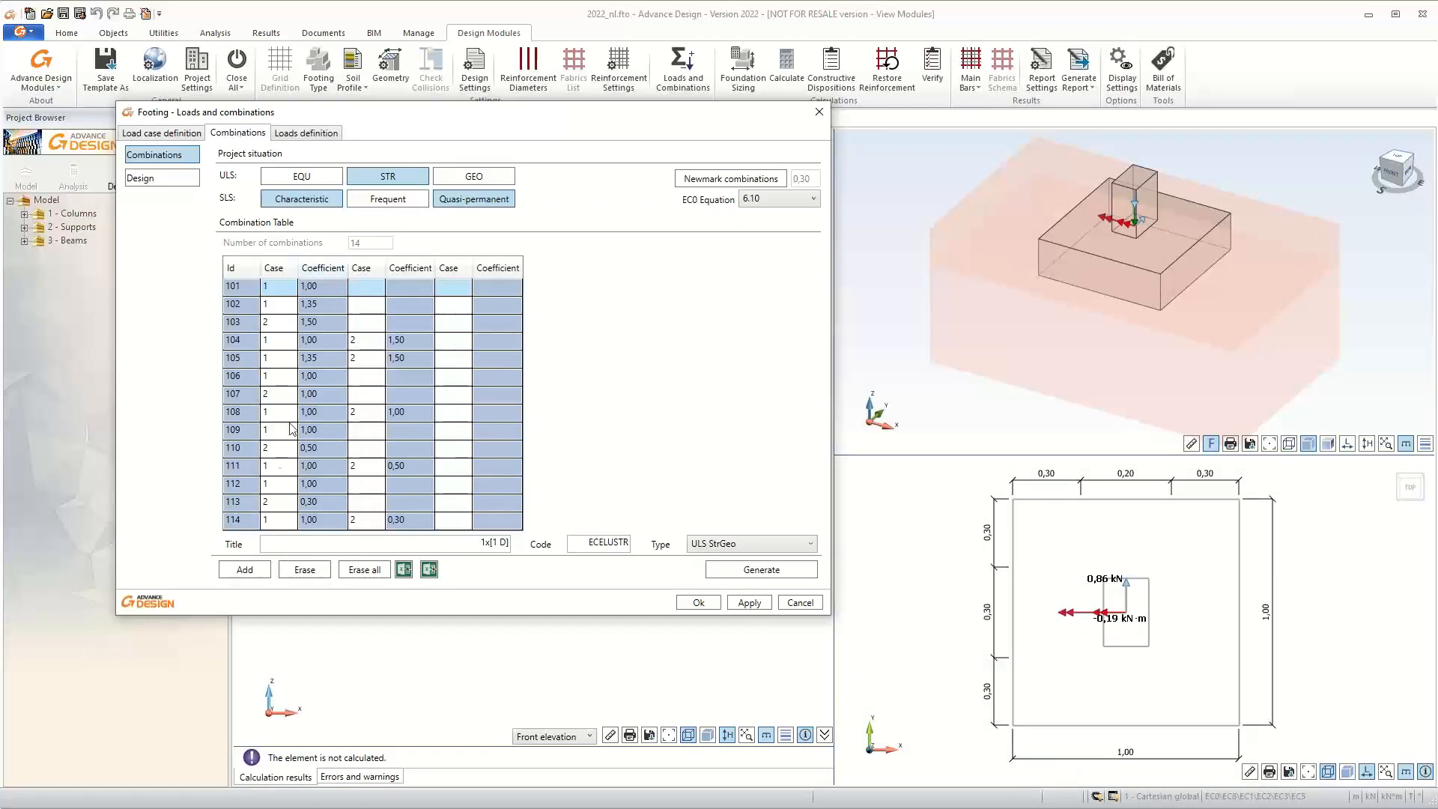
Review the footing's combination descriptions and the load values defined for the dead and live load cases
{"action": "left_click", "coordinate": [174, 179]}
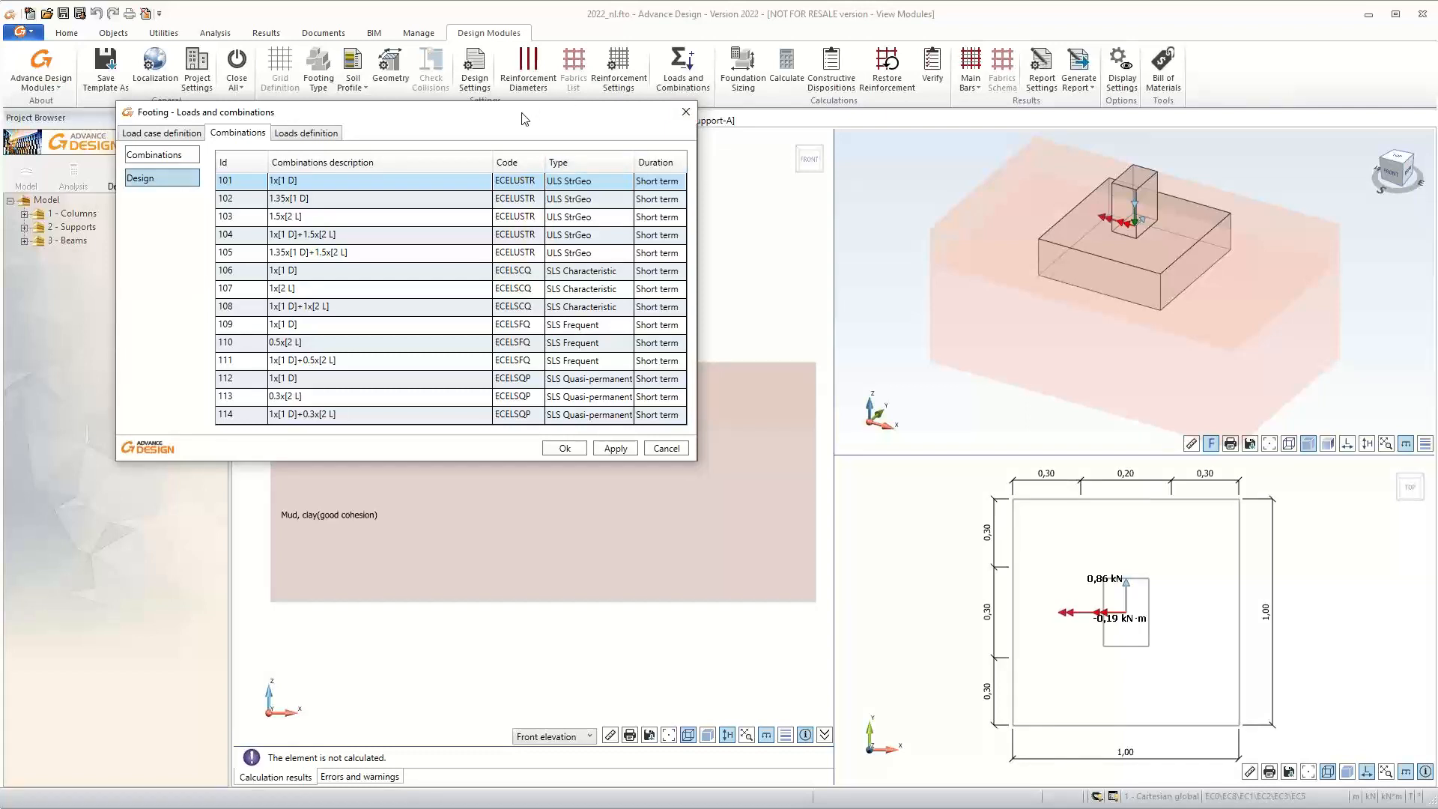
{"action": "left_click_drag", "start_coordinate": [525, 118], "coordinate": [729, 150]}
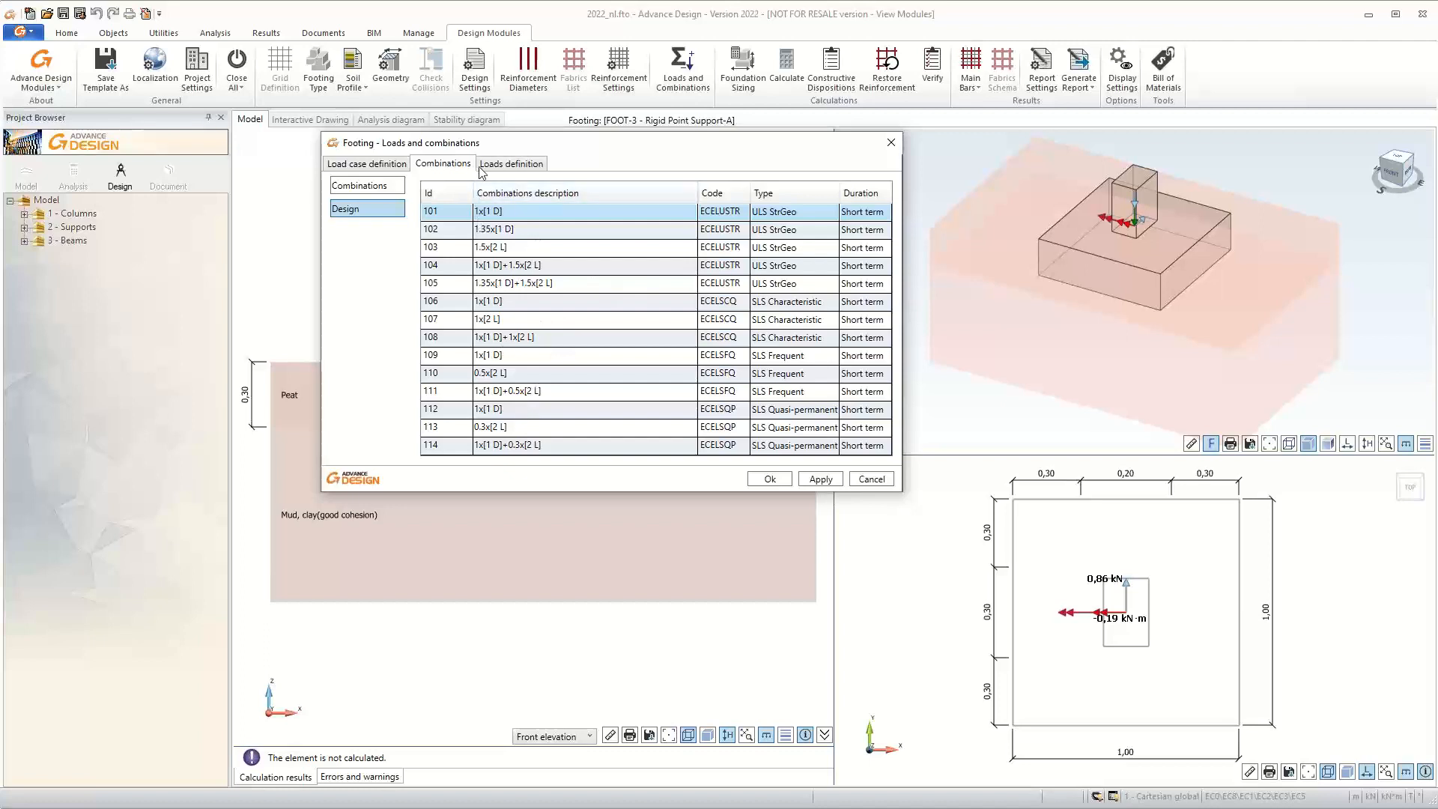
{"action": "left_click", "coordinate": [515, 169]}
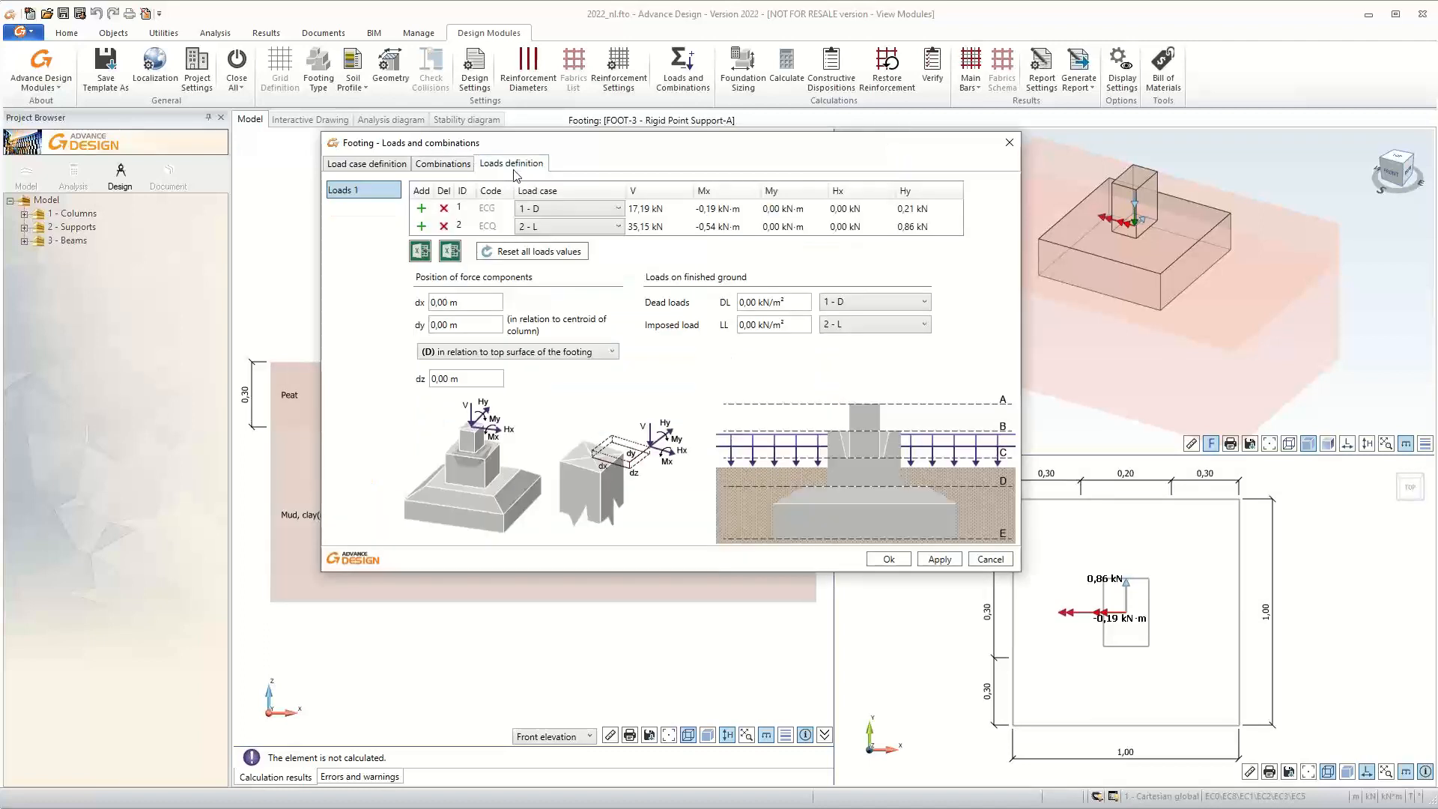
{"action": "left_click", "coordinate": [671, 212]}
{"action": "left_click", "coordinate": [663, 226]}
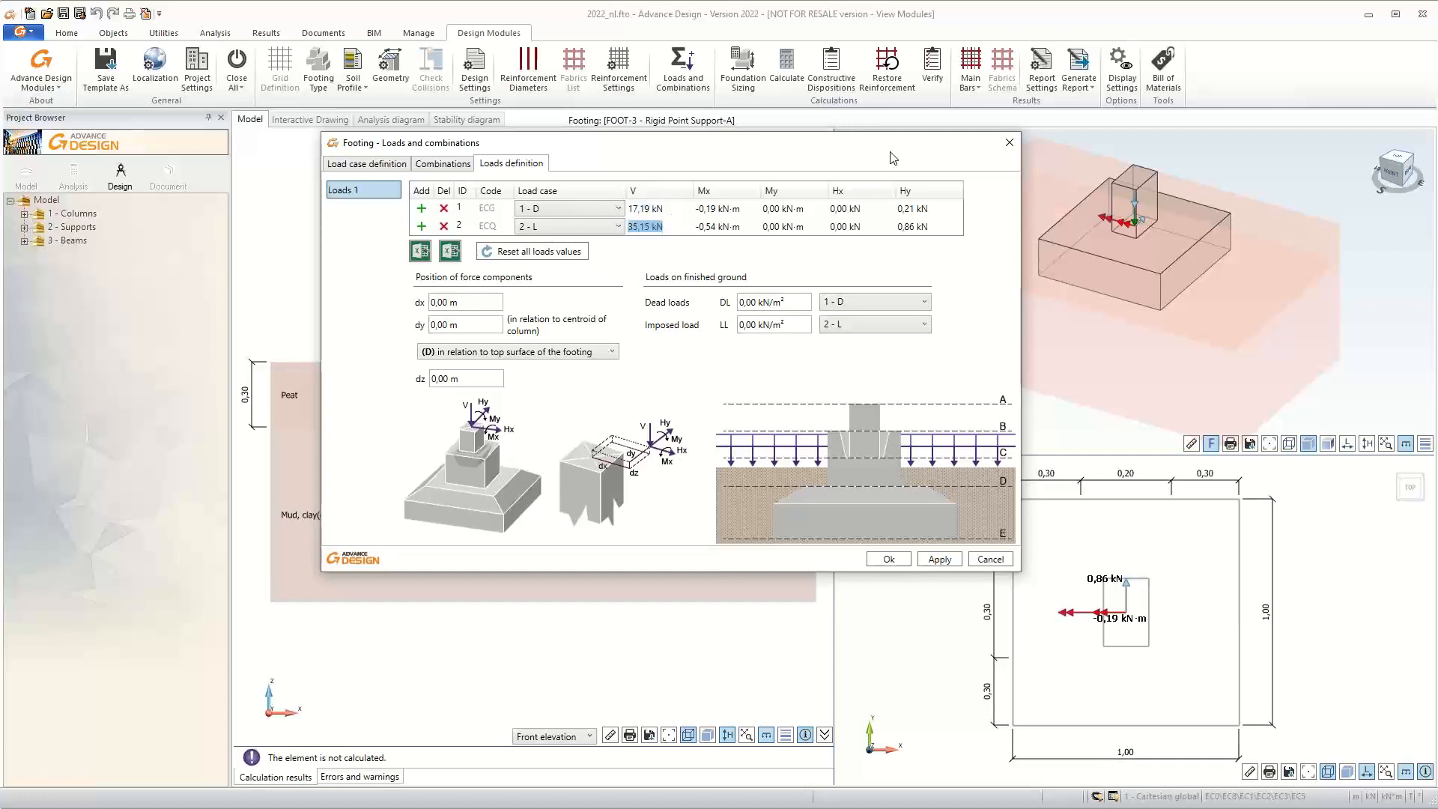
{"action": "left_click", "coordinate": [1009, 142]}
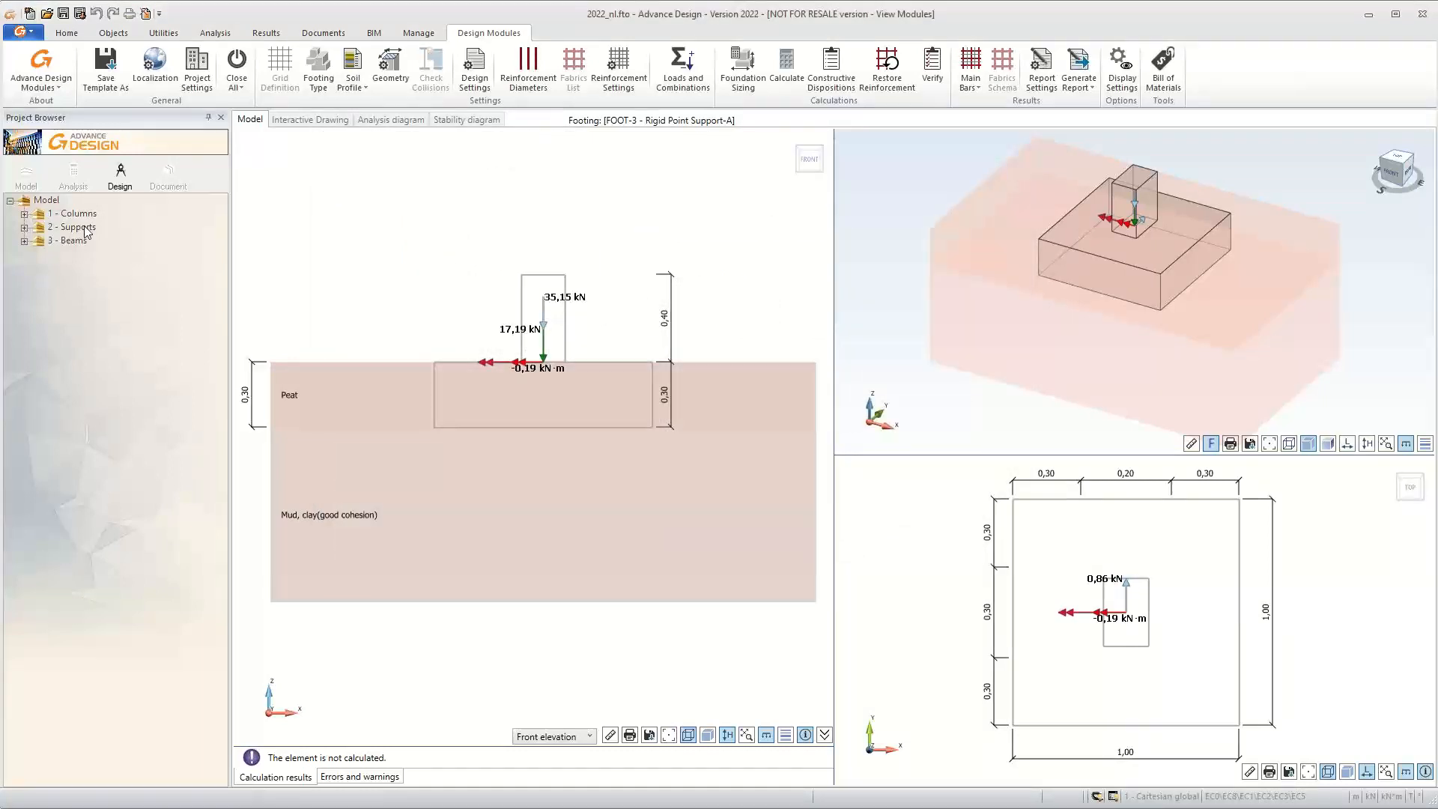
Purge the design files of the third rigid point support and confirm their deletion from disk
{"action": "left_click", "coordinate": [24, 227]}
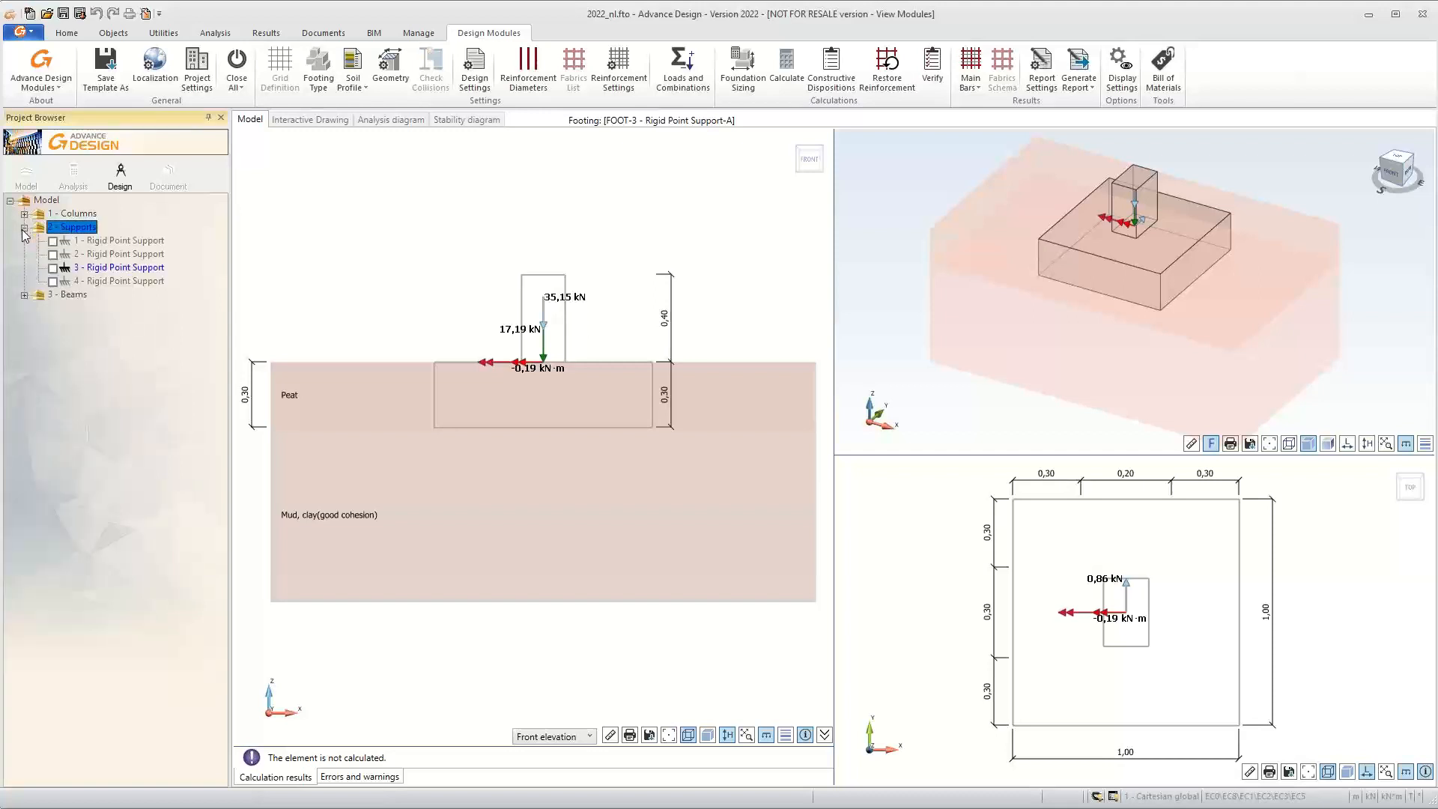
{"action": "left_click", "coordinate": [120, 271]}
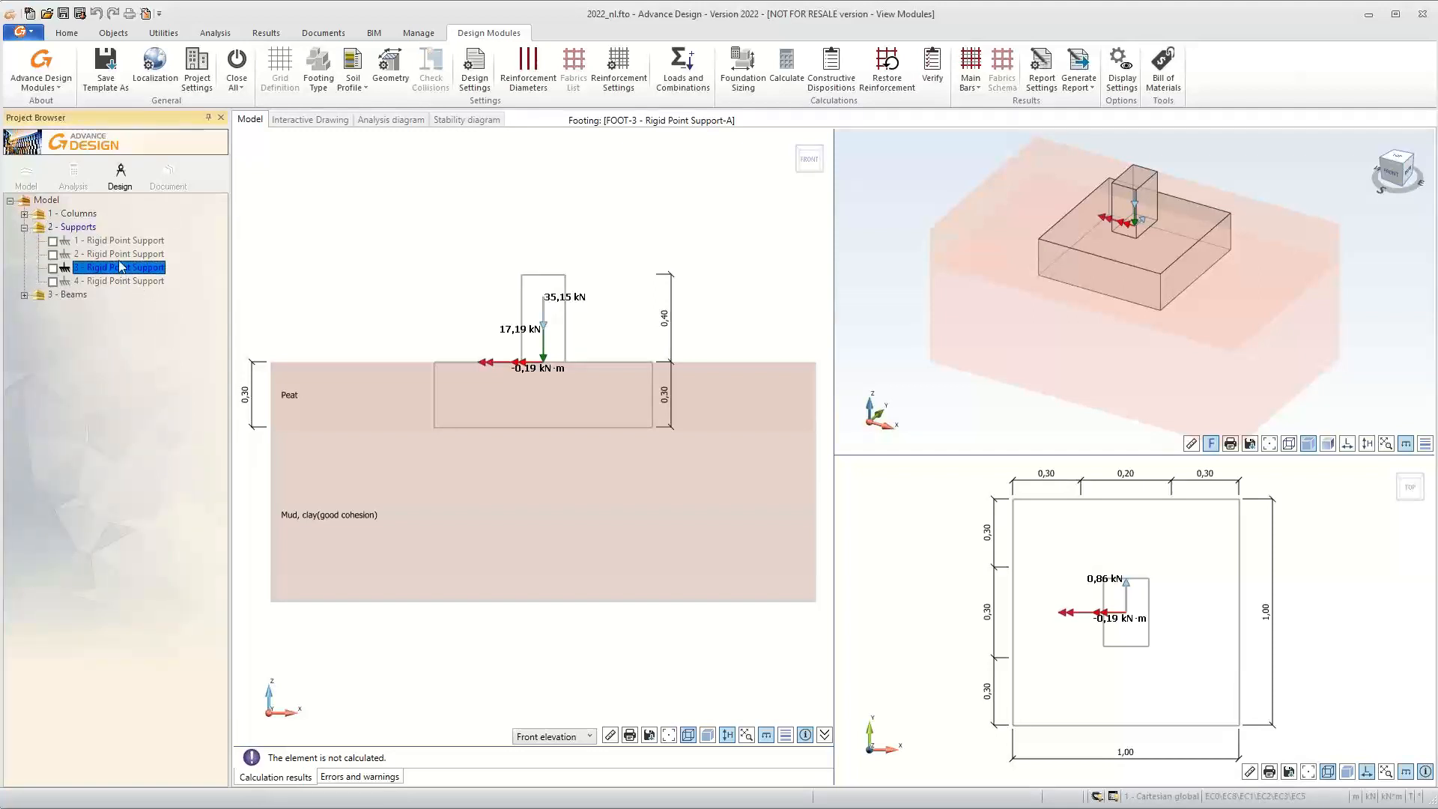
{"action": "left_click", "coordinate": [237, 69]}
{"action": "right_click", "coordinate": [120, 271]}
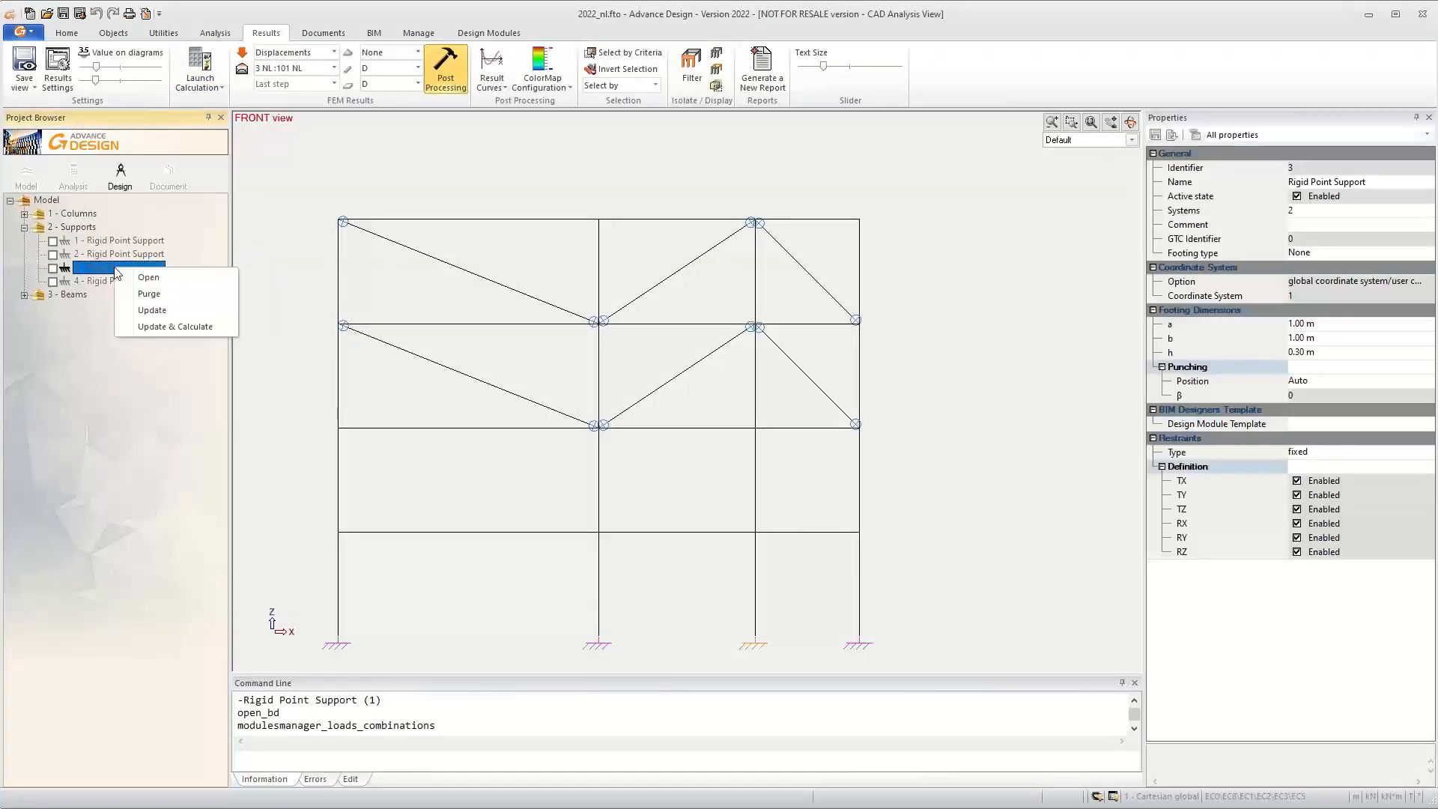
{"action": "left_click", "coordinate": [172, 299]}
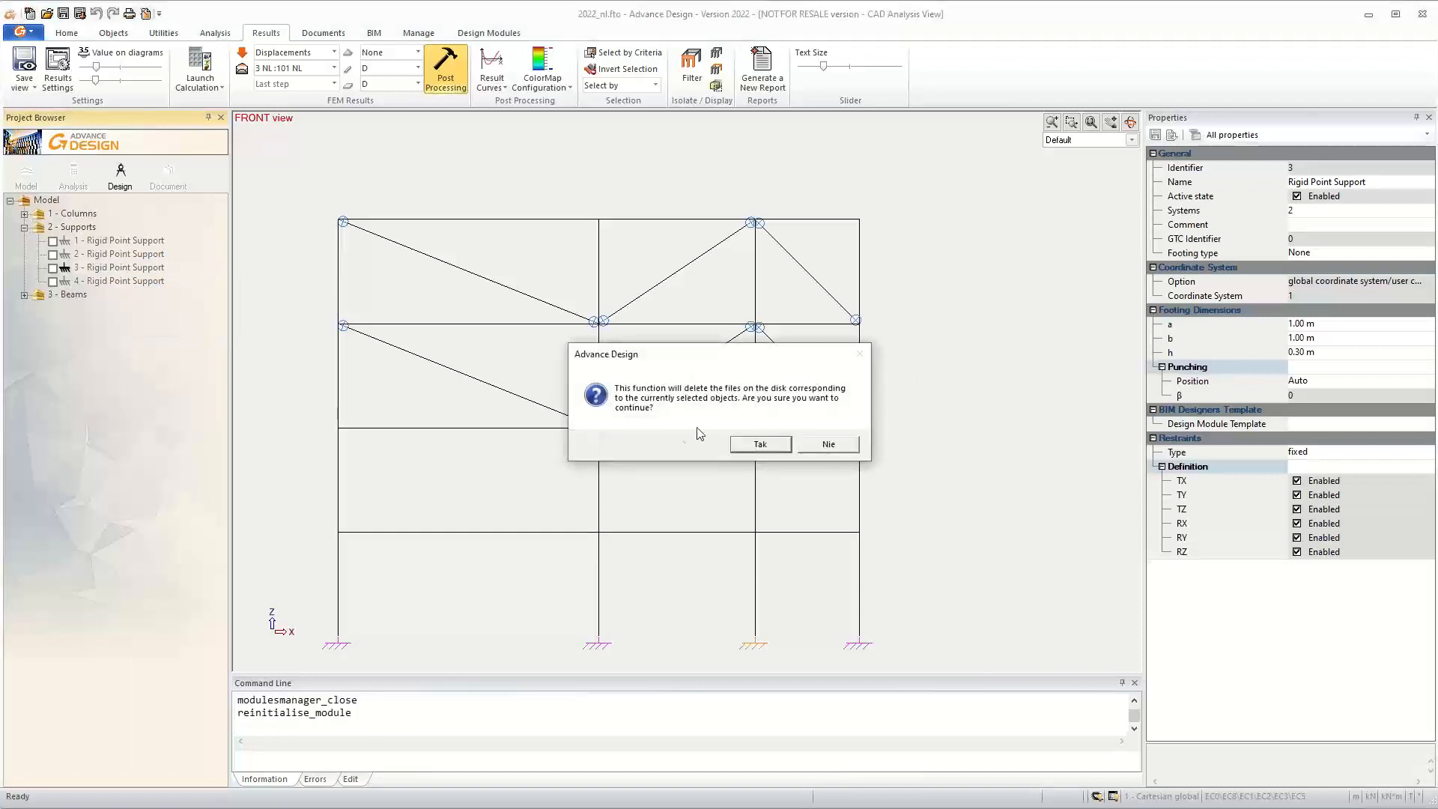
{"action": "left_click", "coordinate": [761, 445]}
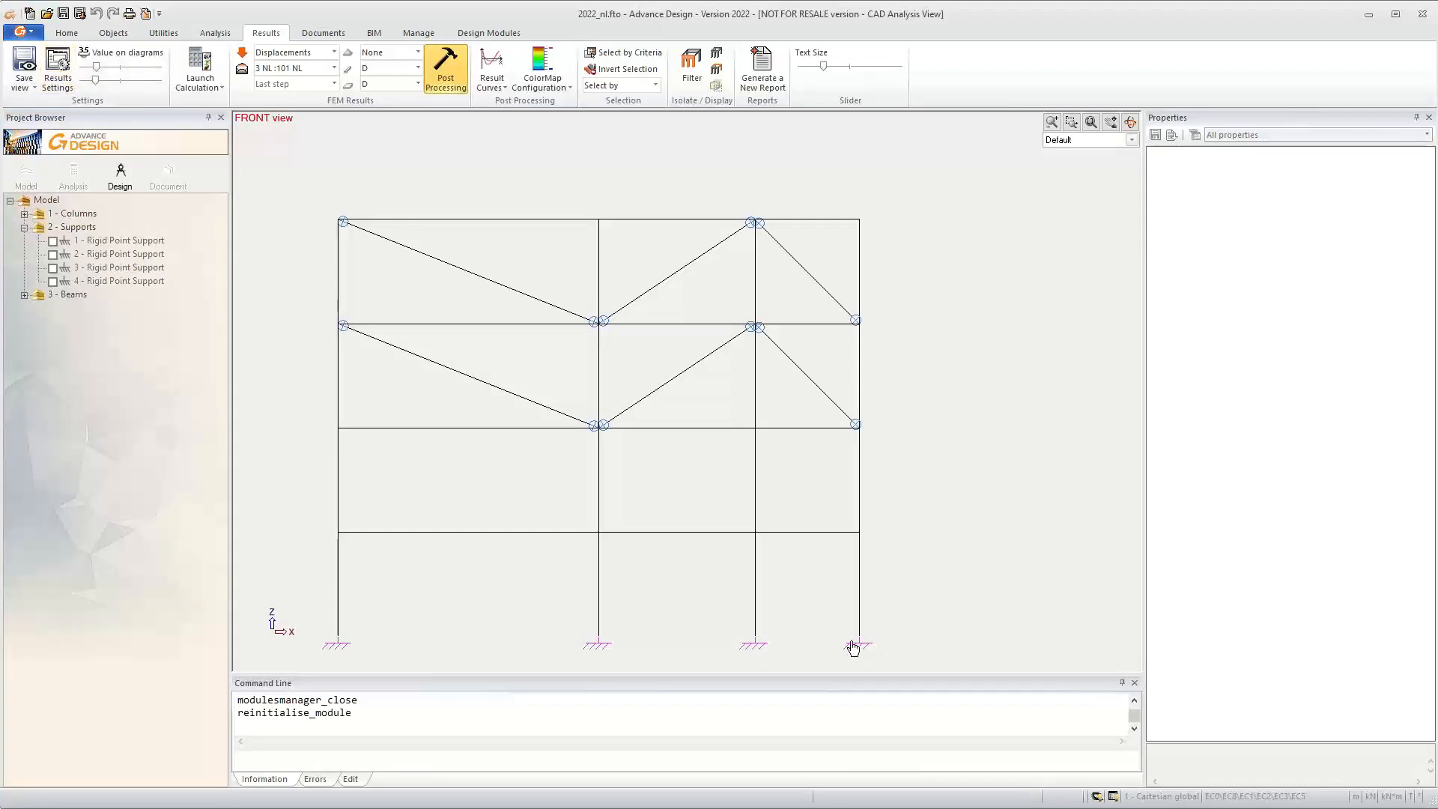
Open the lowest segment of the third column in the column design module
{"action": "left_click_drag", "start_coordinate": [829, 607], "coordinate": [894, 645]}
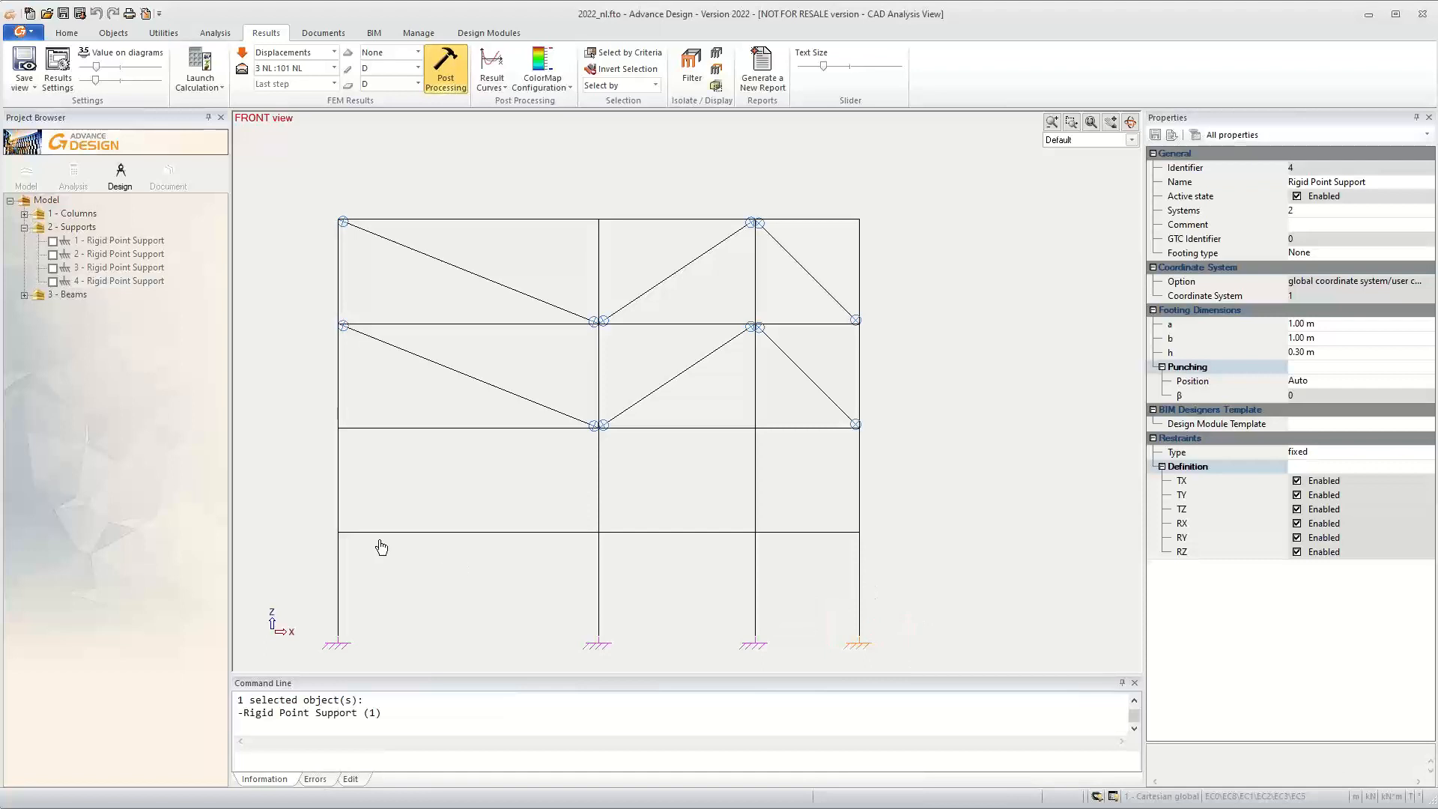
{"action": "key", "text": "Escape"}
{"action": "left_click_drag", "start_coordinate": [794, 580], "coordinate": [734, 572]}
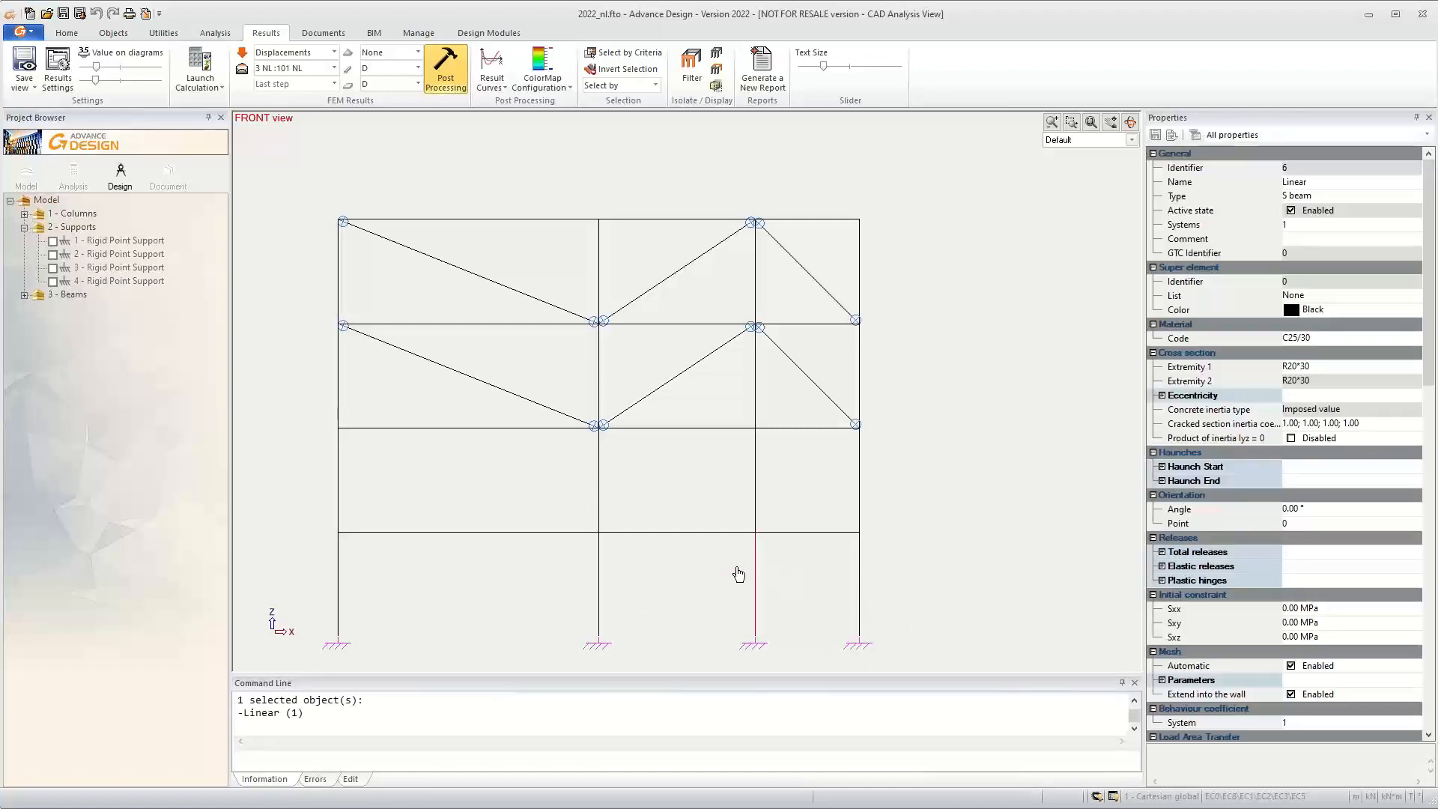
{"action": "right_click", "coordinate": [737, 568]}
{"action": "left_click", "coordinate": [801, 736]}
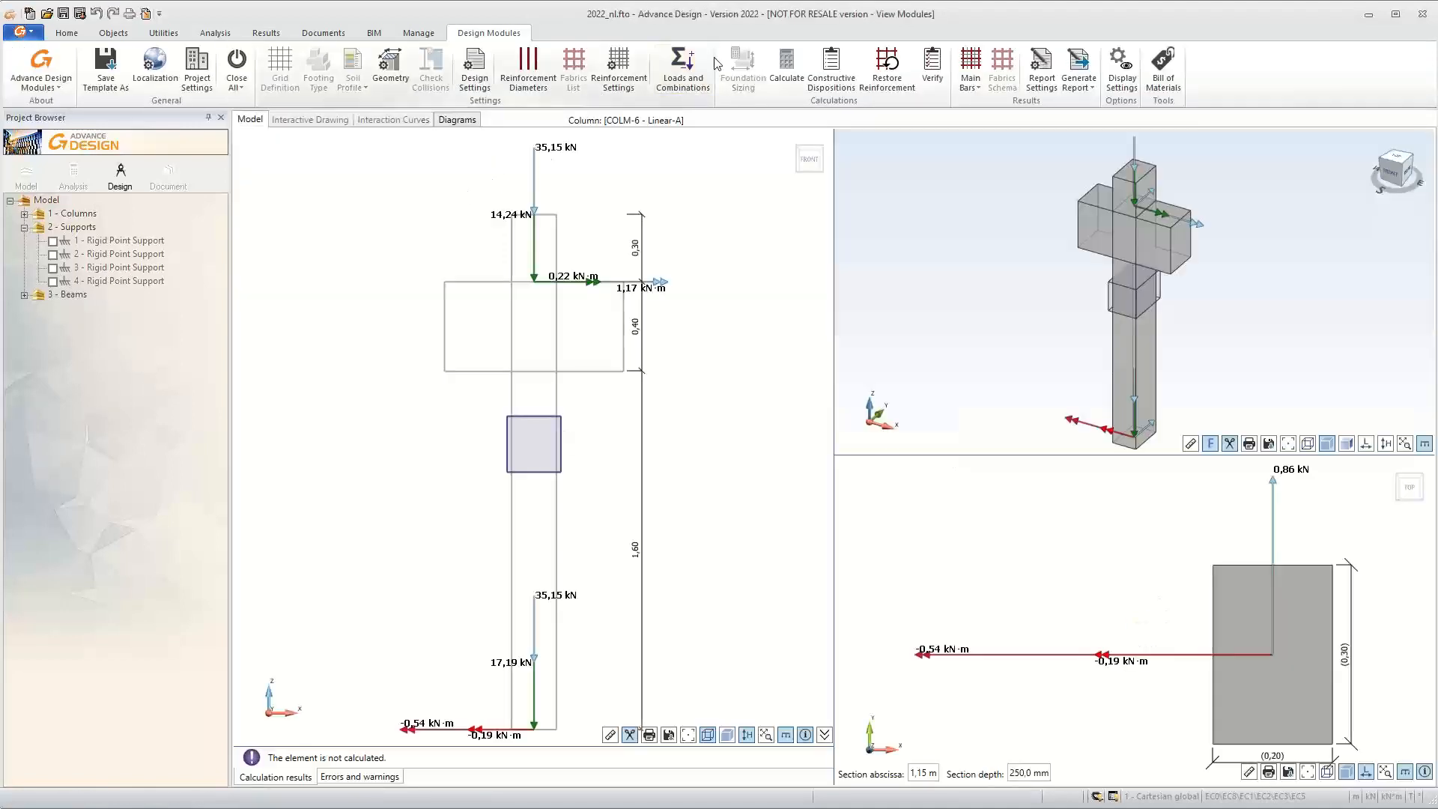
Review the column's combination table and design combination descriptions, and close the design module
{"action": "left_click", "coordinate": [682, 66]}
{"action": "left_click", "coordinate": [151, 267]}
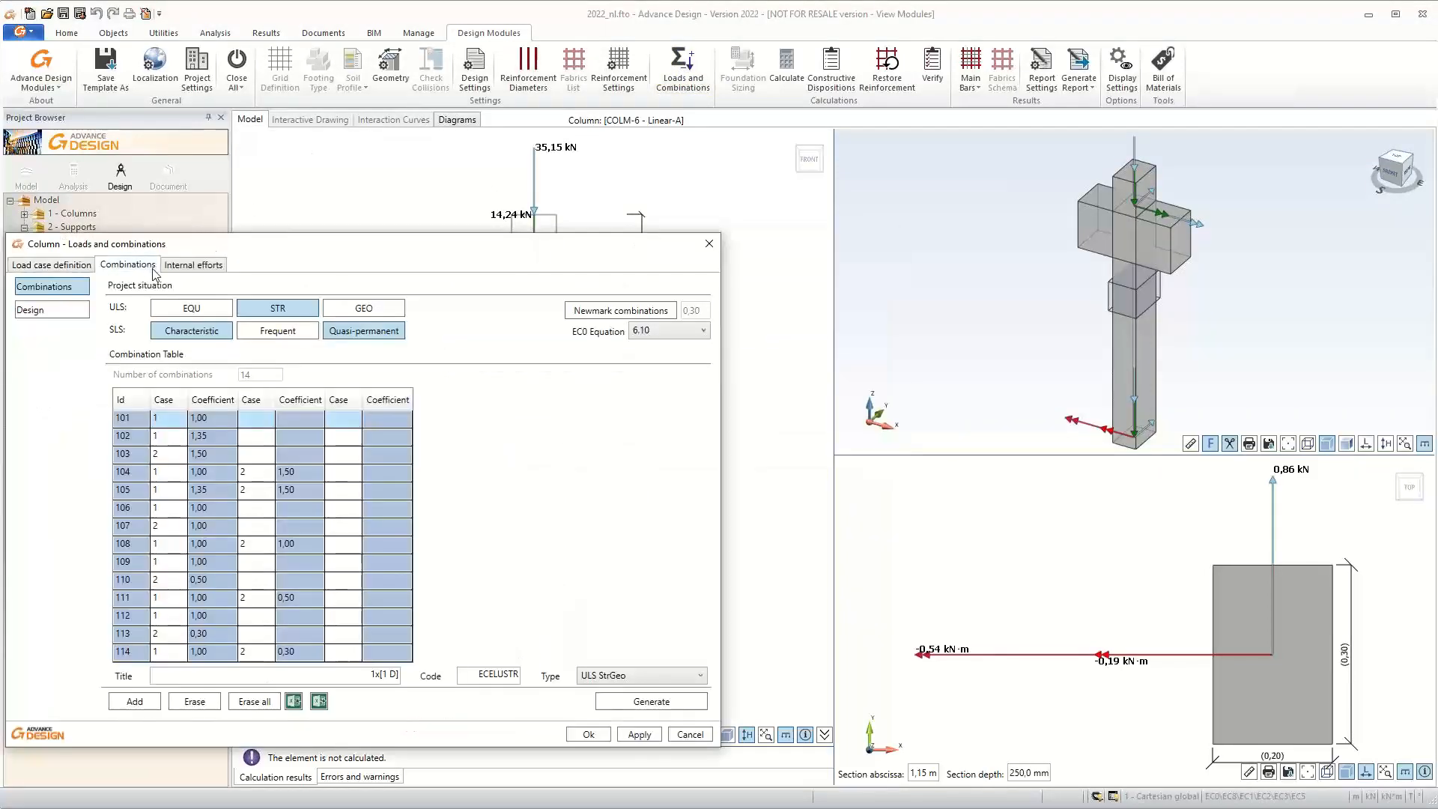
{"action": "left_click", "coordinate": [66, 314]}
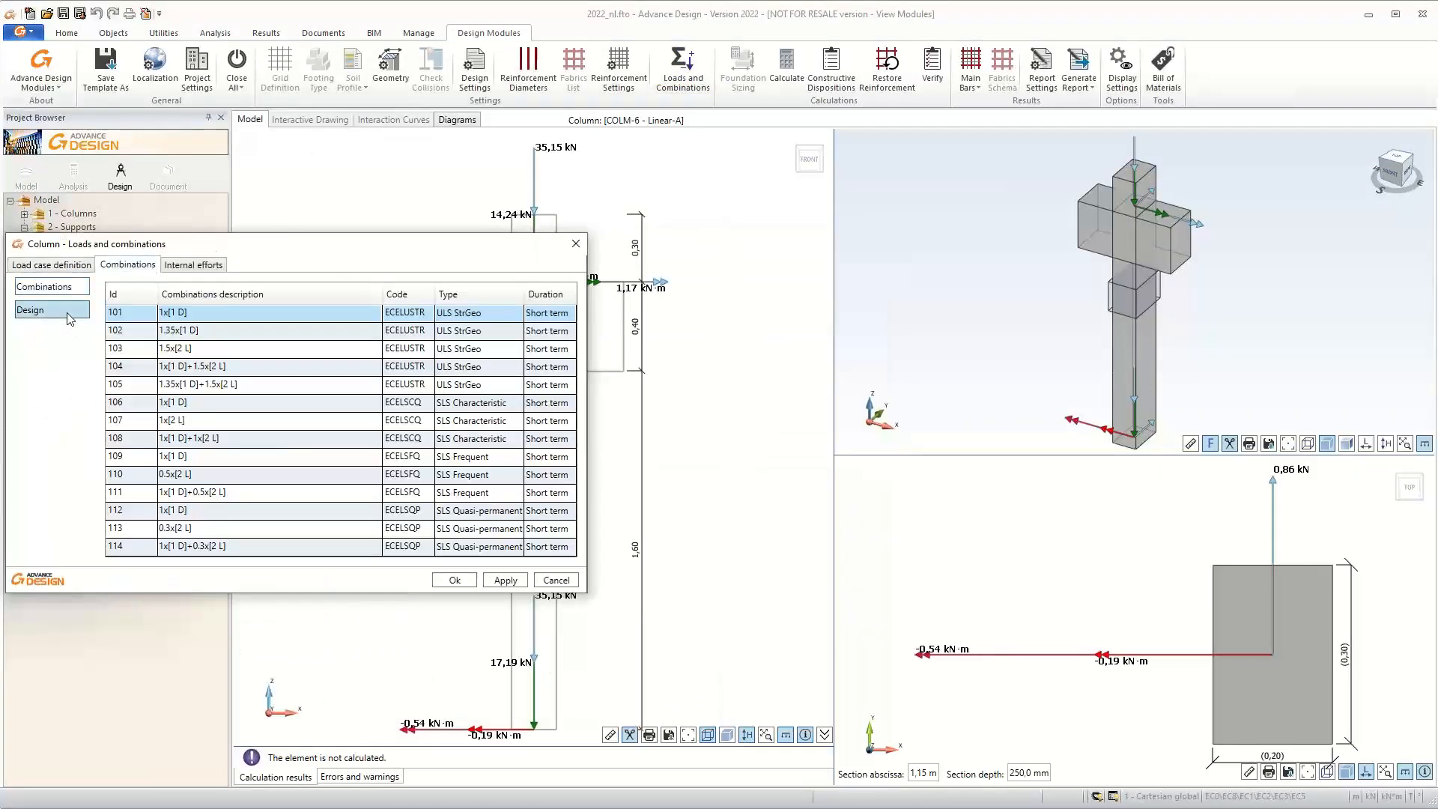
{"action": "left_click", "coordinate": [575, 243]}
{"action": "left_click", "coordinate": [236, 73]}
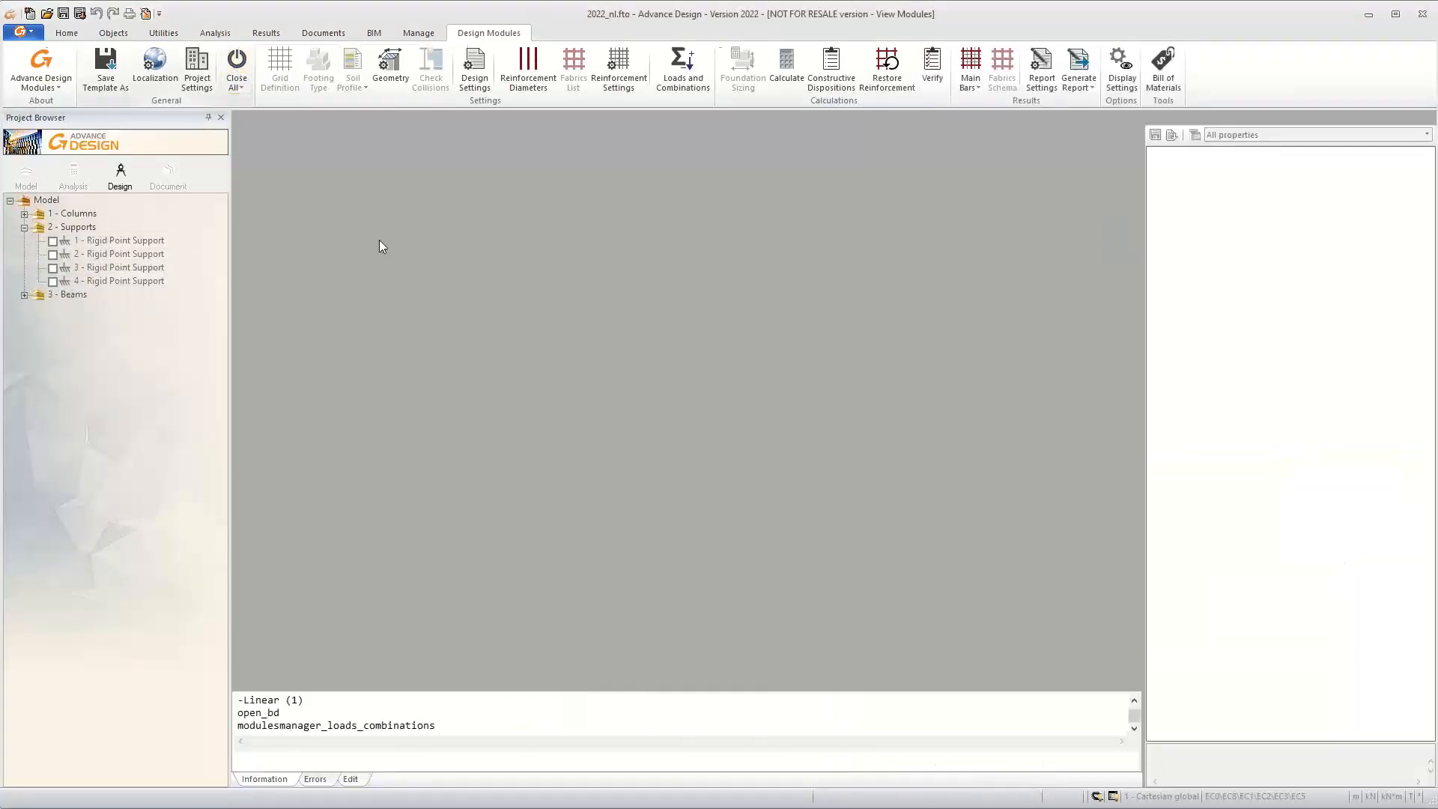
Create a new analysis model from the descriptive model and run the FE calculation
{"action": "left_click", "coordinate": [29, 175]}
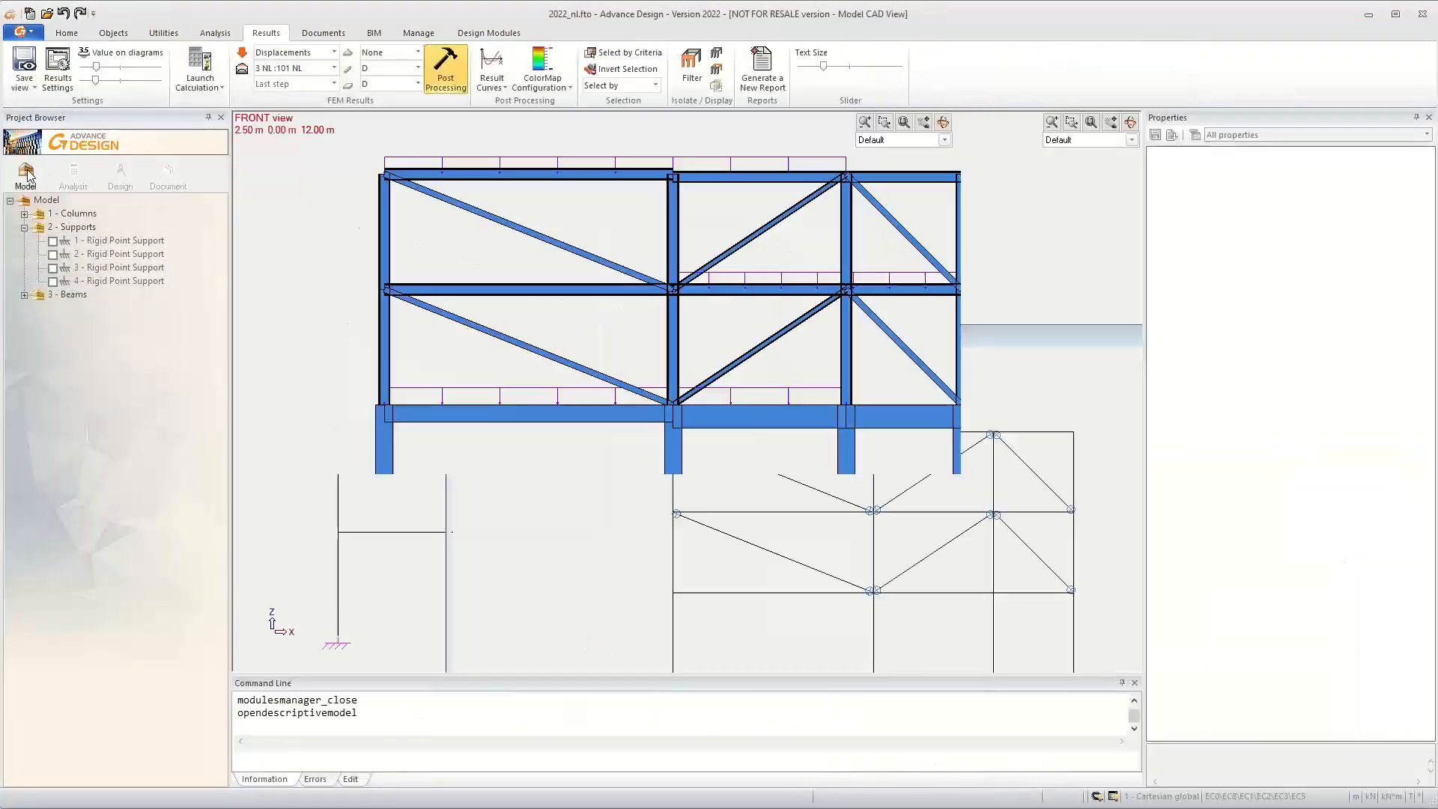
{"action": "left_click", "coordinate": [73, 171]}
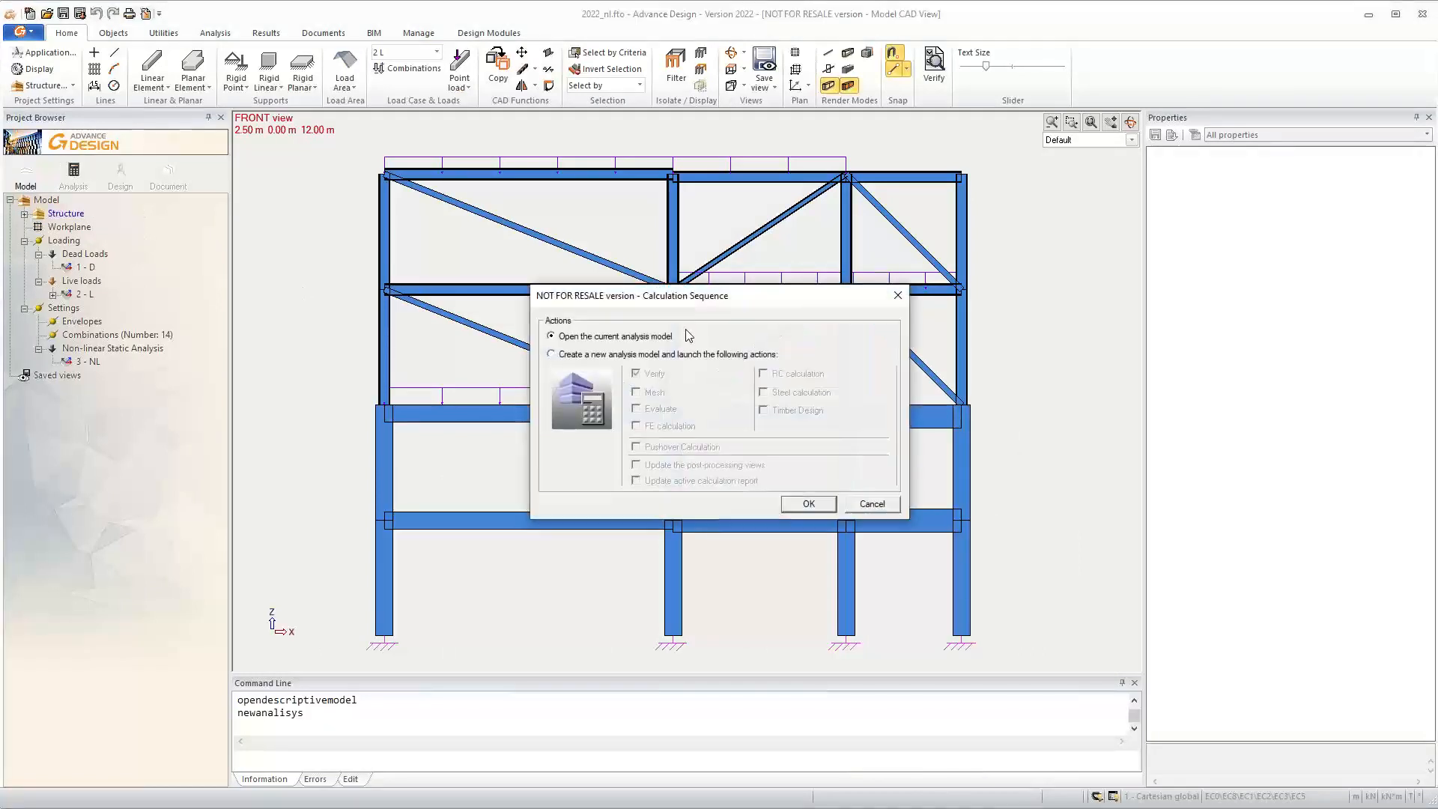
{"action": "left_click", "coordinate": [599, 354]}
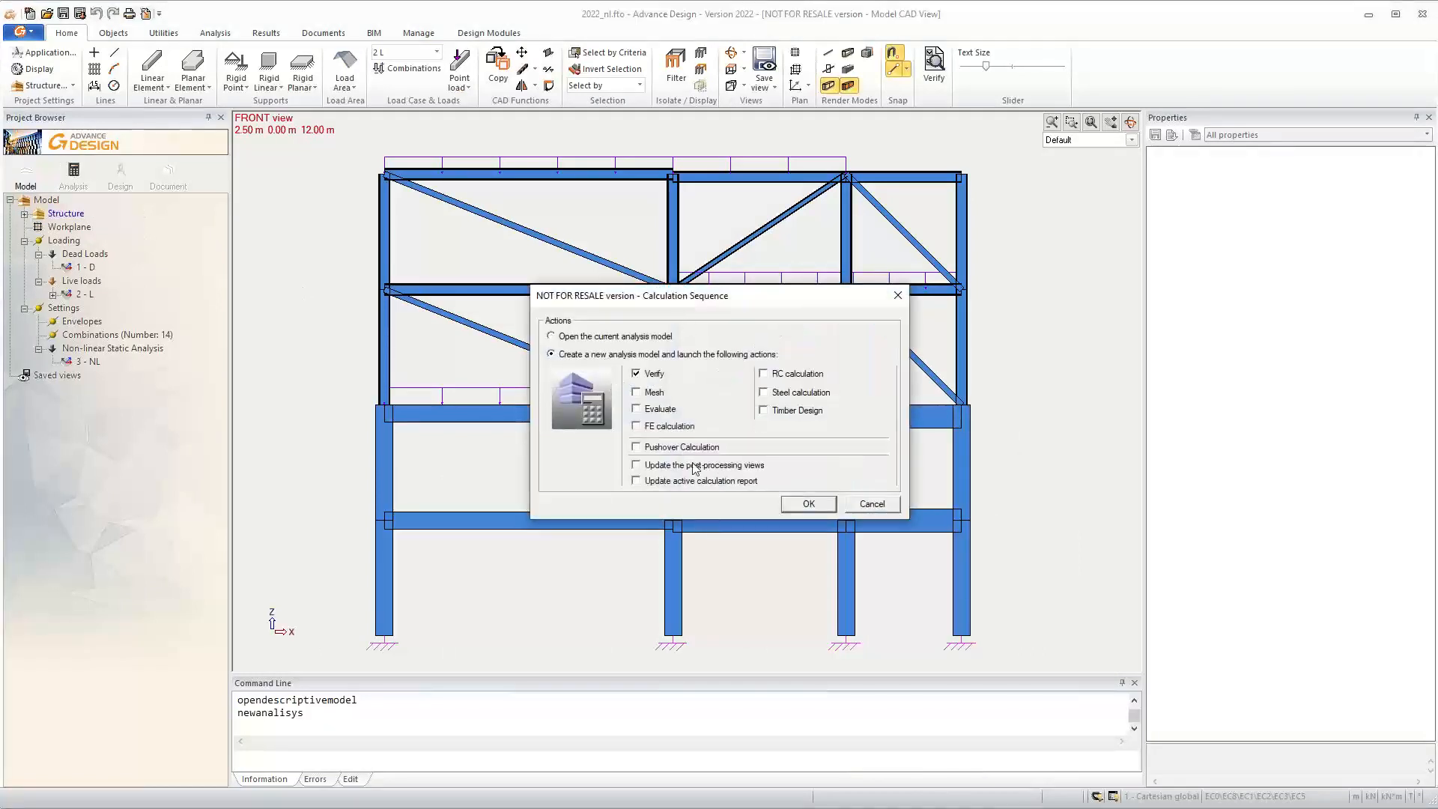
{"action": "left_click", "coordinate": [669, 426]}
{"action": "left_click", "coordinate": [809, 504]}
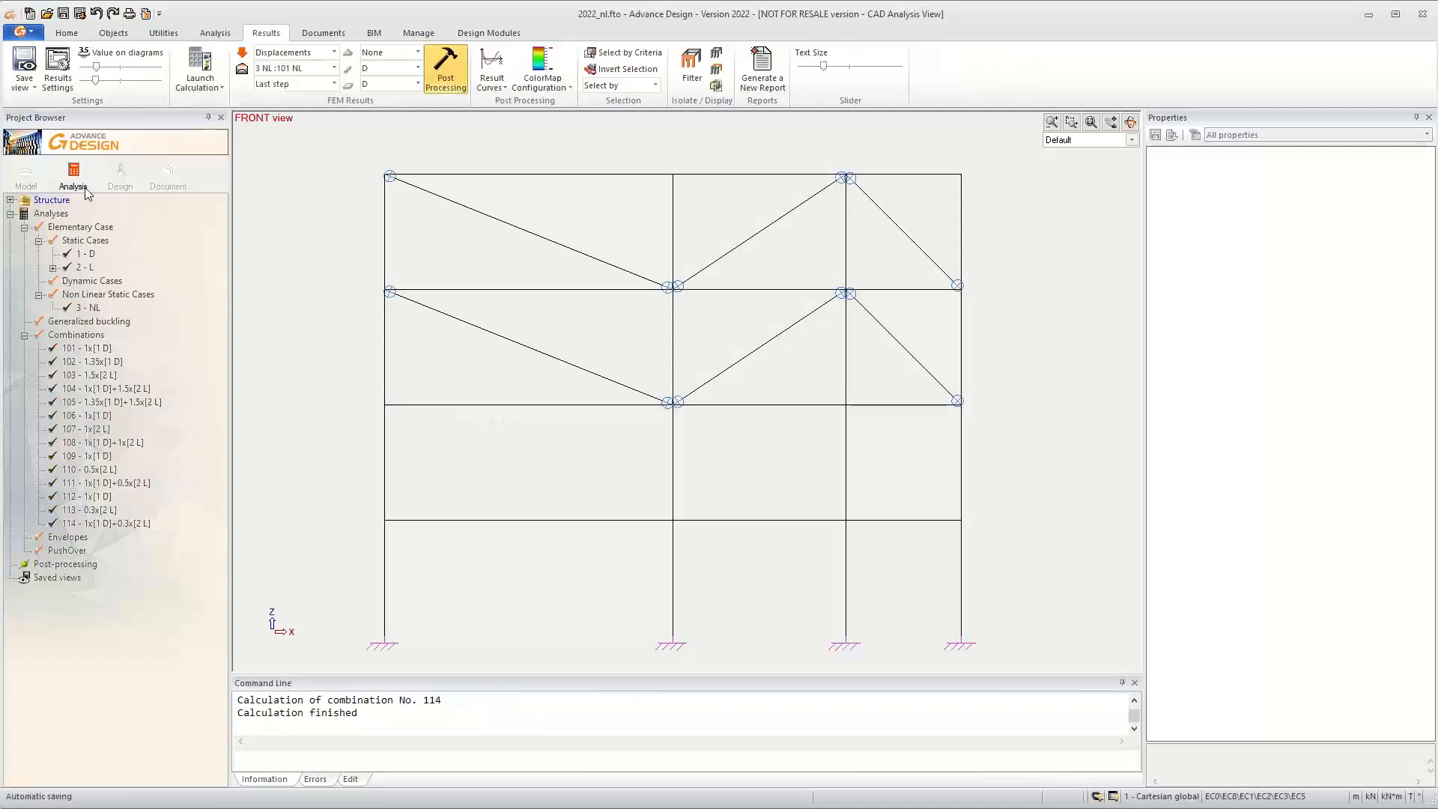
Check the application option that controls the export of loads to Design Modules
{"action": "left_click", "coordinate": [66, 33]}
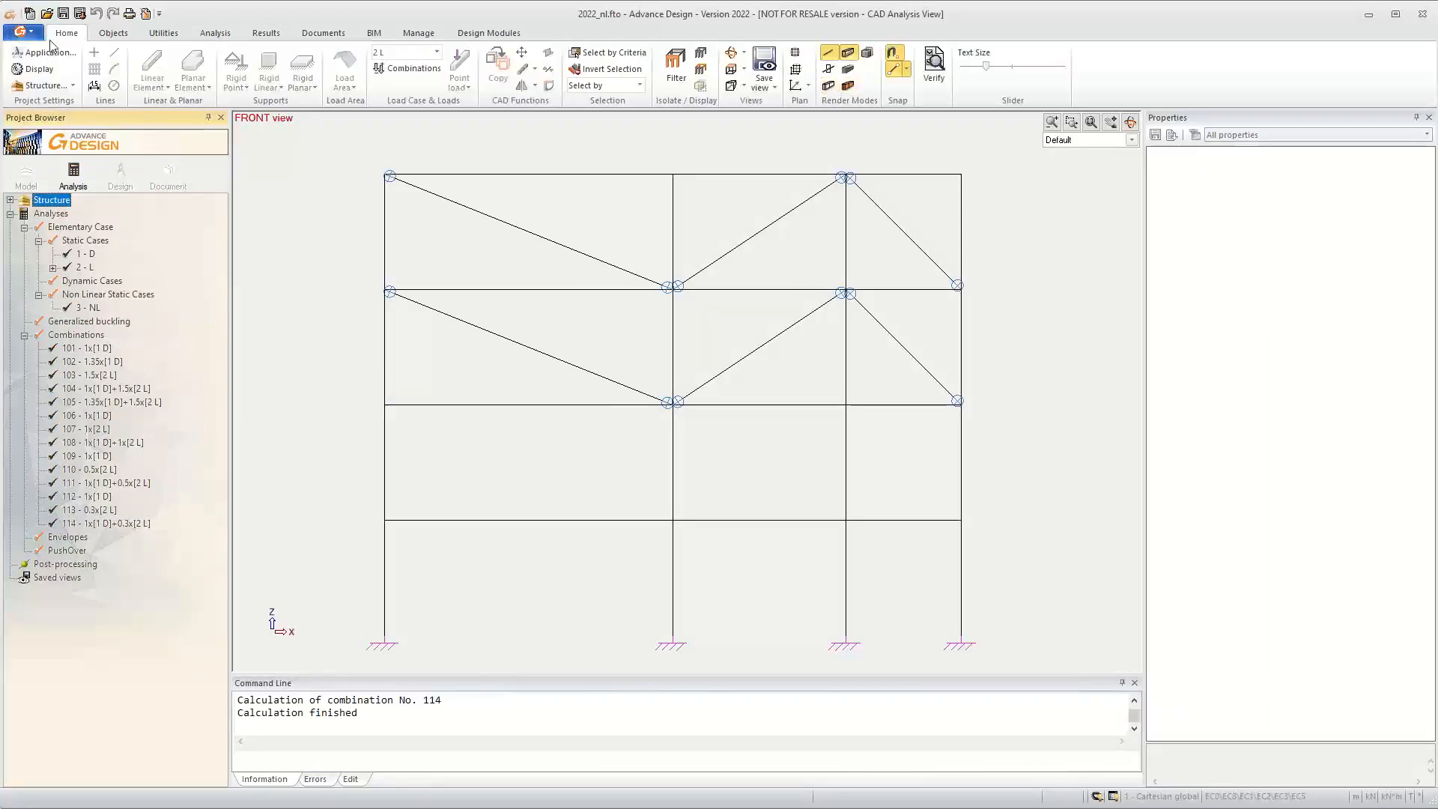
{"action": "left_click", "coordinate": [45, 53]}
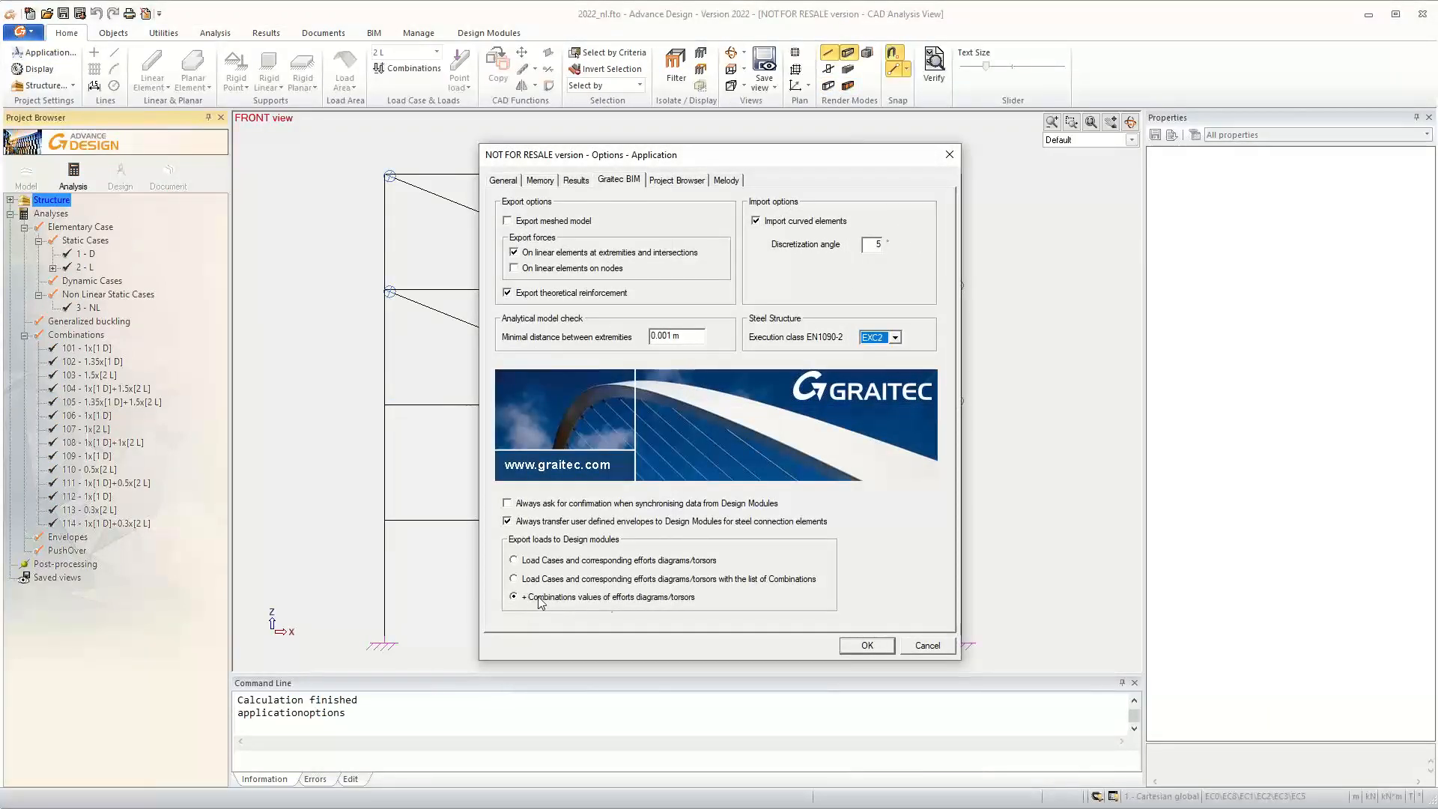
{"action": "left_click", "coordinate": [865, 645]}
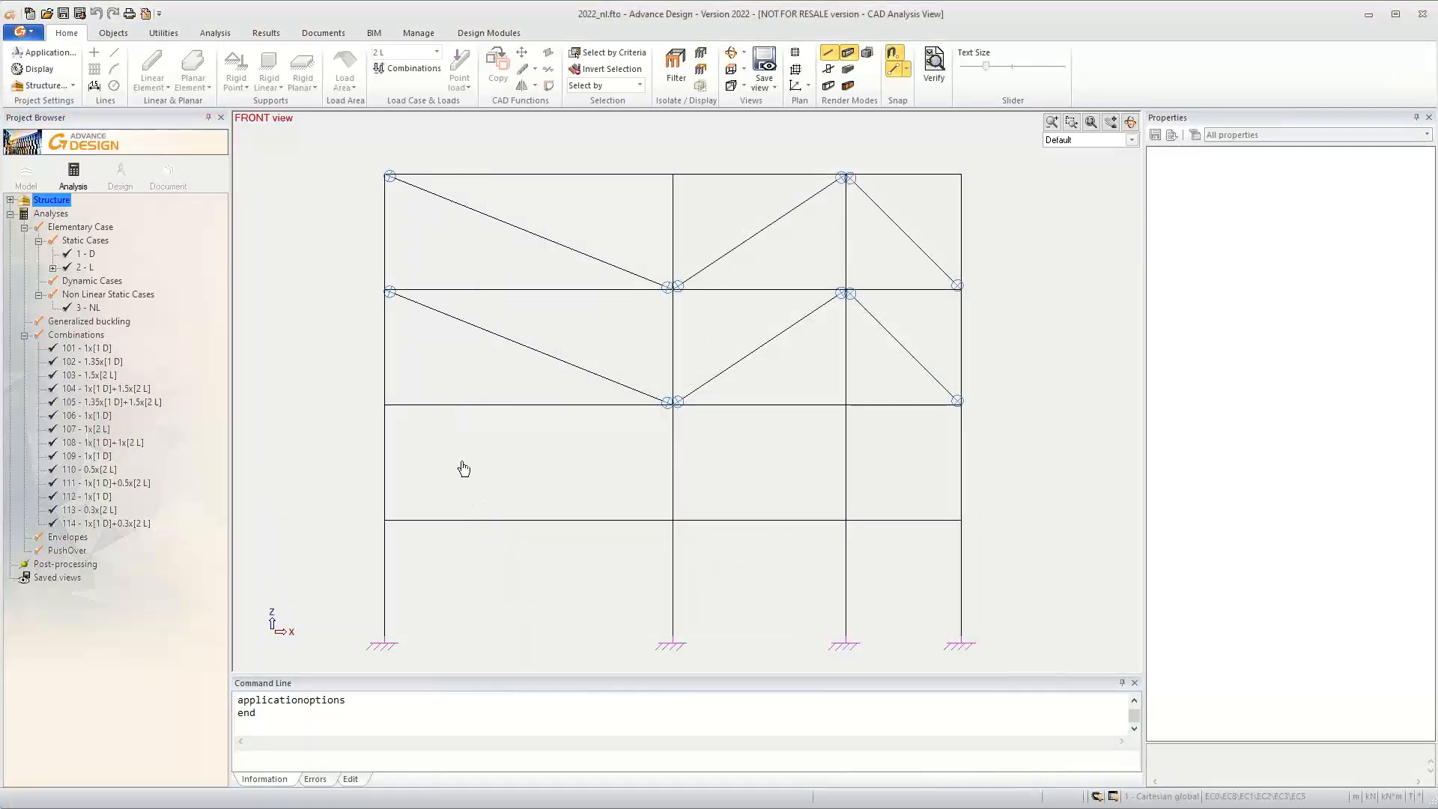
Open the second-storey segment of the first column in the column design module
{"action": "left_click_drag", "start_coordinate": [505, 475], "coordinate": [329, 441]}
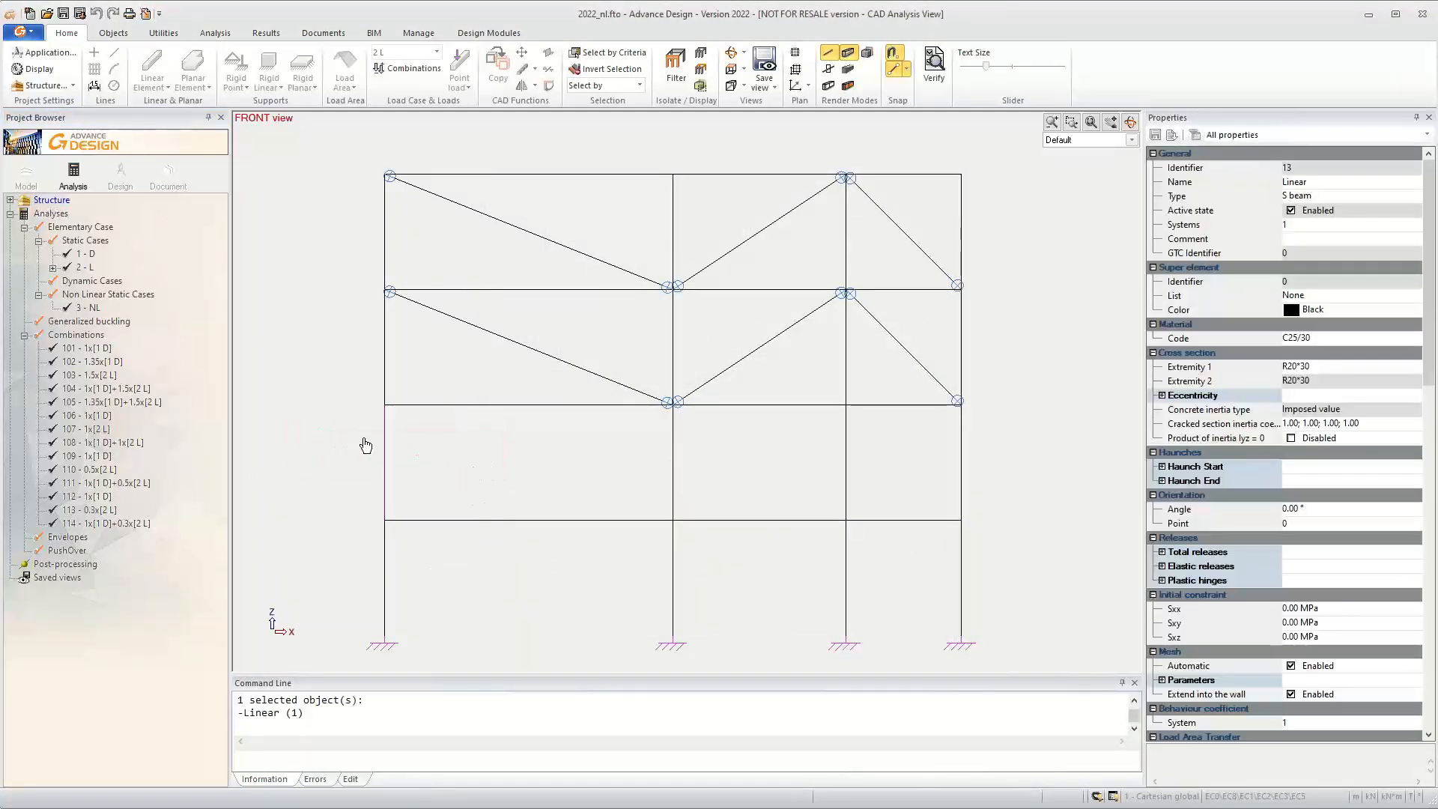
{"action": "right_click", "coordinate": [383, 444]}
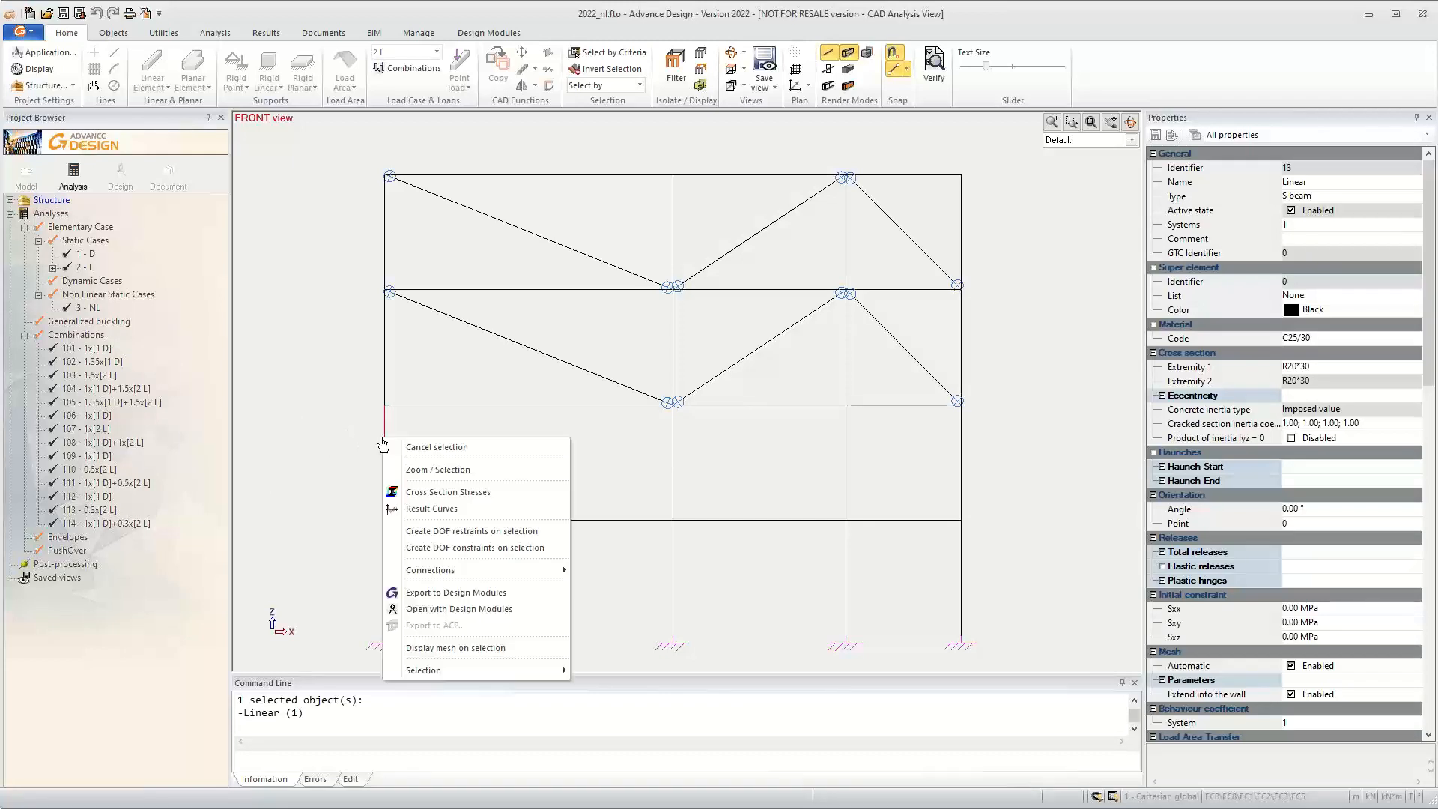
{"action": "left_click", "coordinate": [480, 608]}
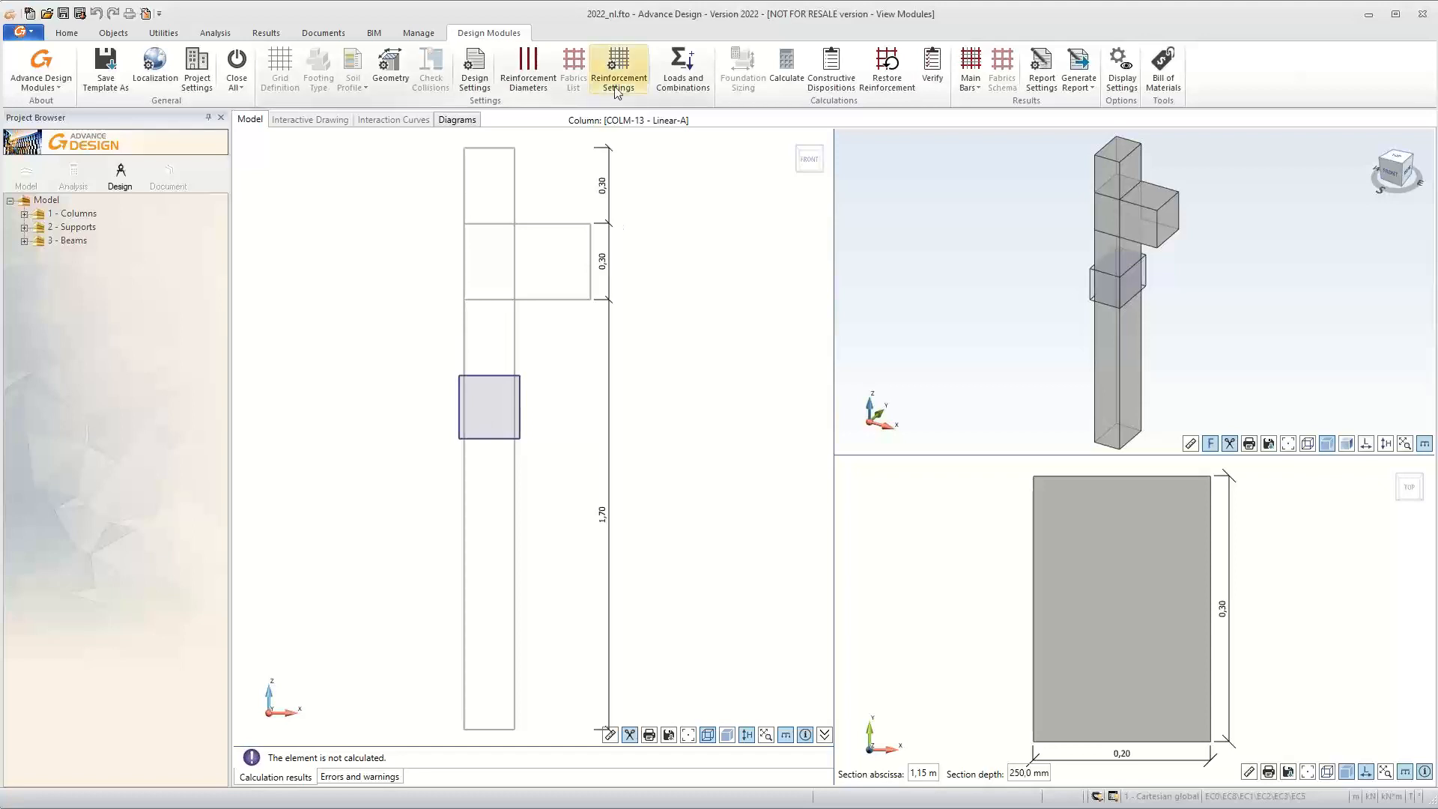
Review the column's load cases, non-linear combination descriptions and top internal efforts per combination
{"action": "left_click", "coordinate": [677, 80]}
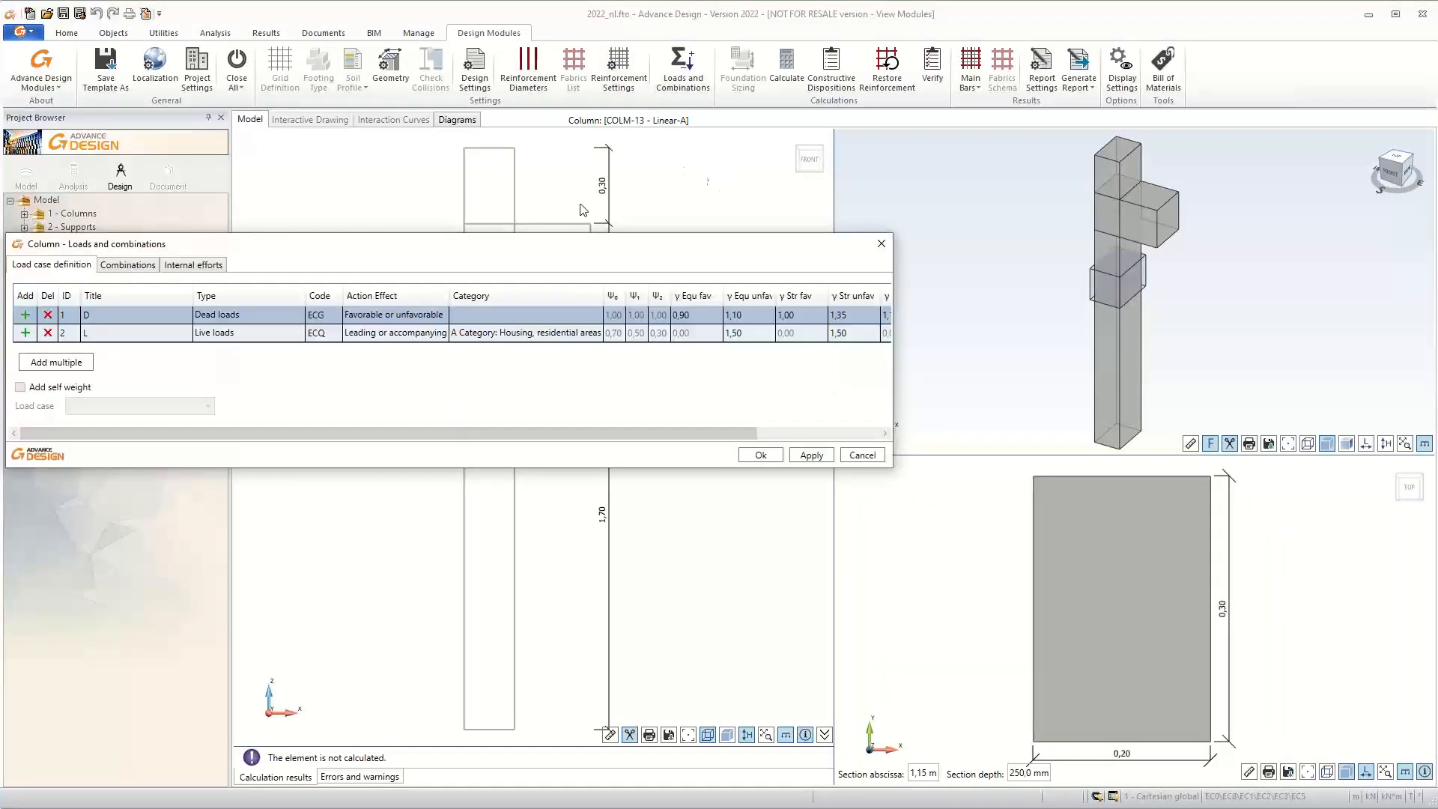
{"action": "left_click", "coordinate": [119, 266]}
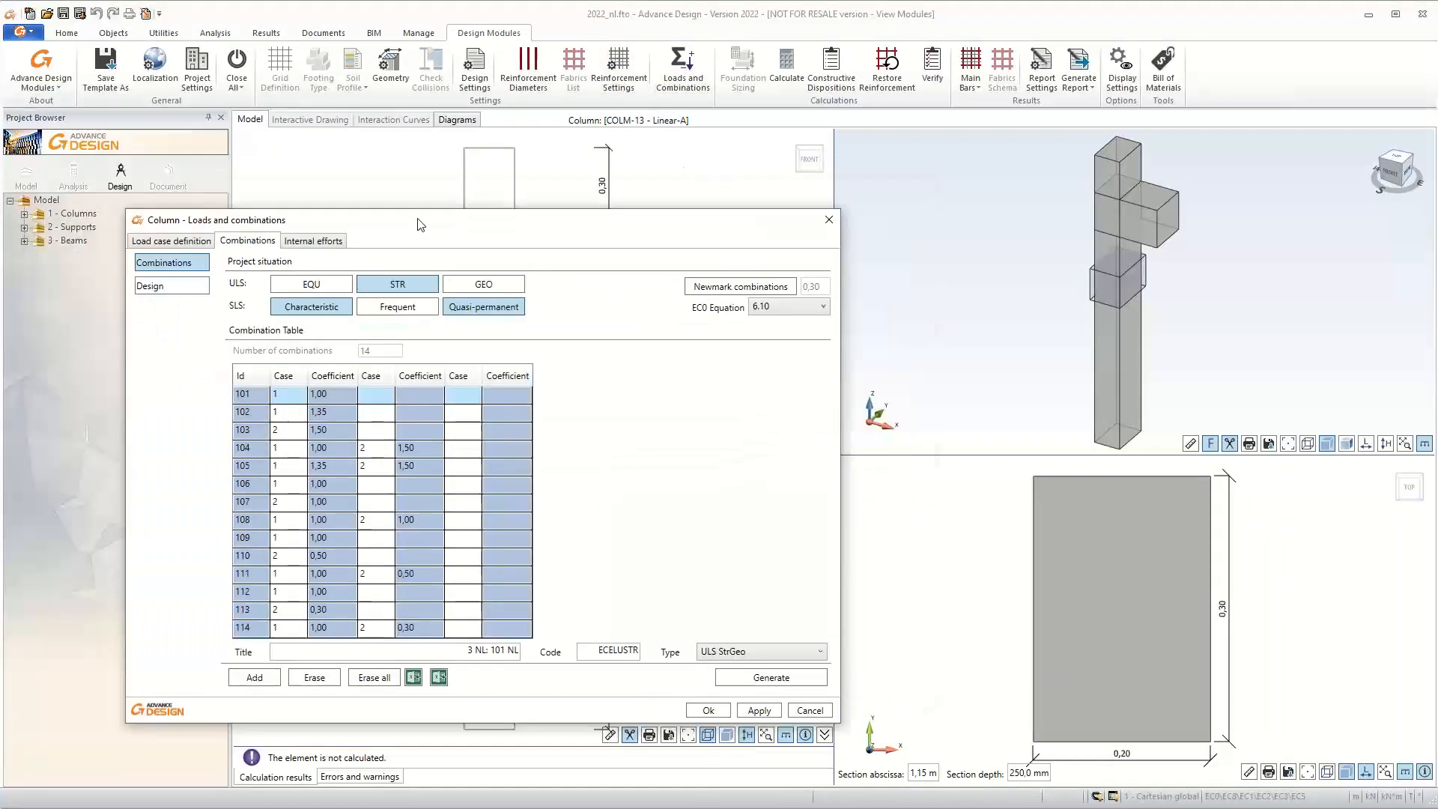
{"action": "left_click", "coordinate": [242, 265]}
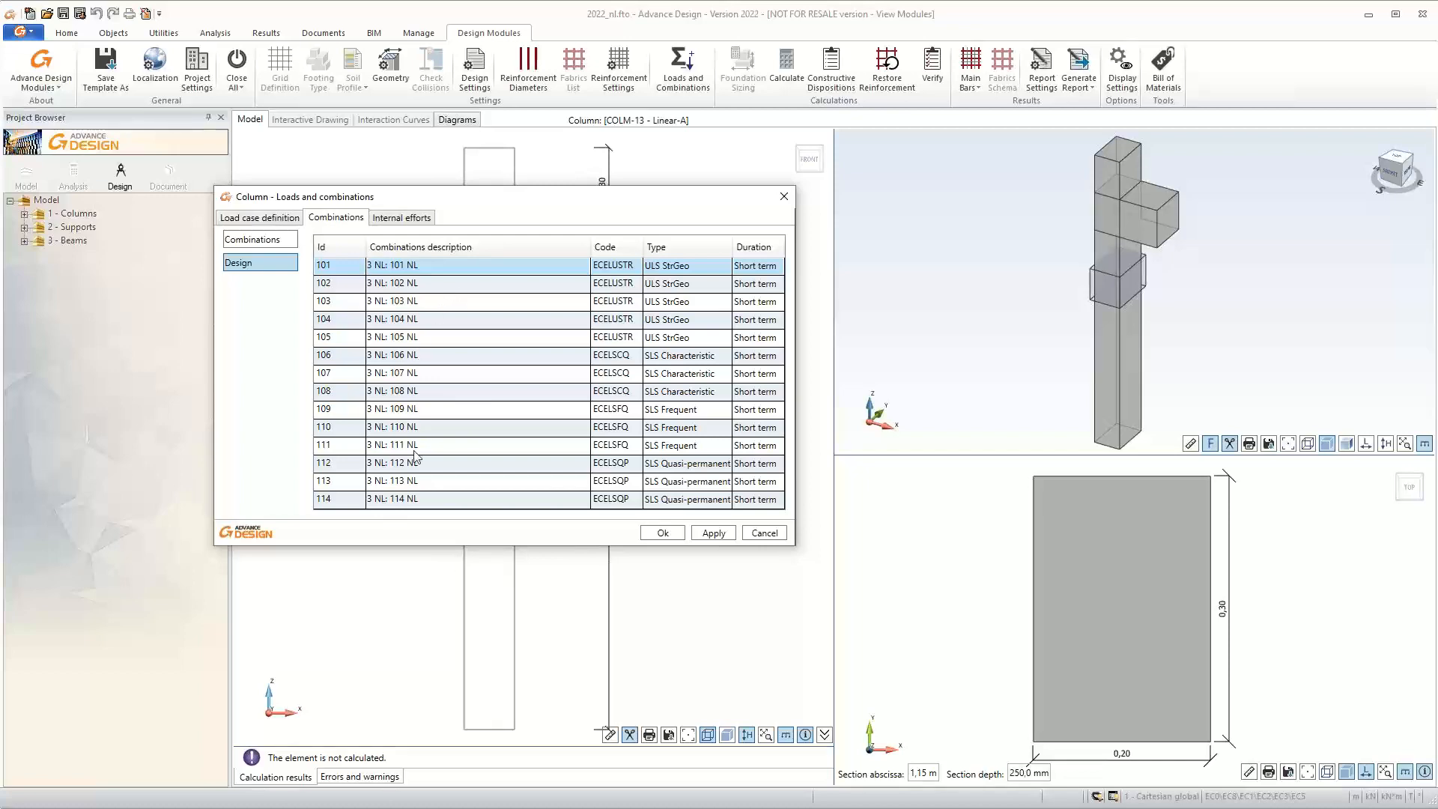
{"action": "left_click", "coordinate": [410, 221]}
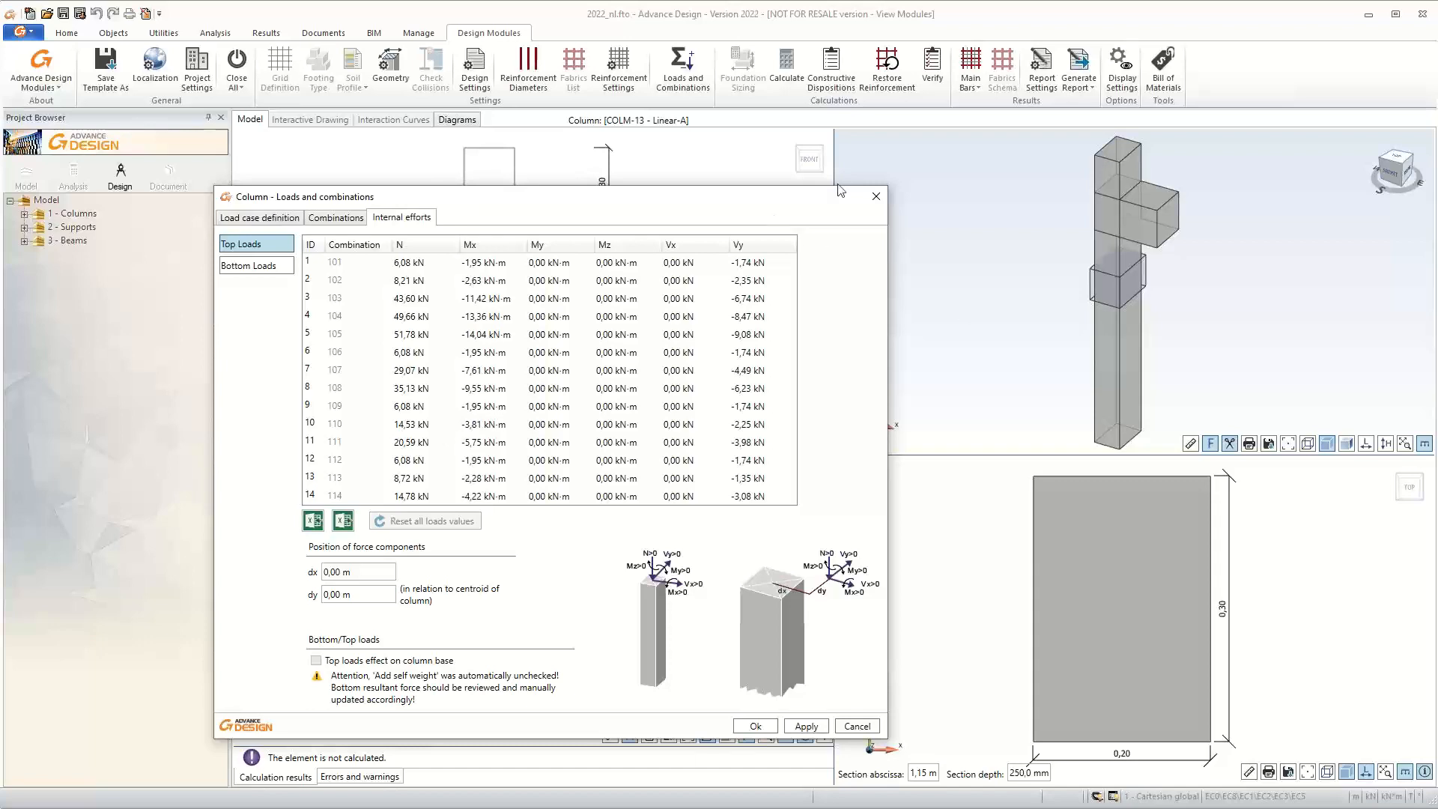
Calculate the column's reinforcement and view its results, closing the design without applying changes to the model
{"action": "left_click", "coordinate": [754, 725]}
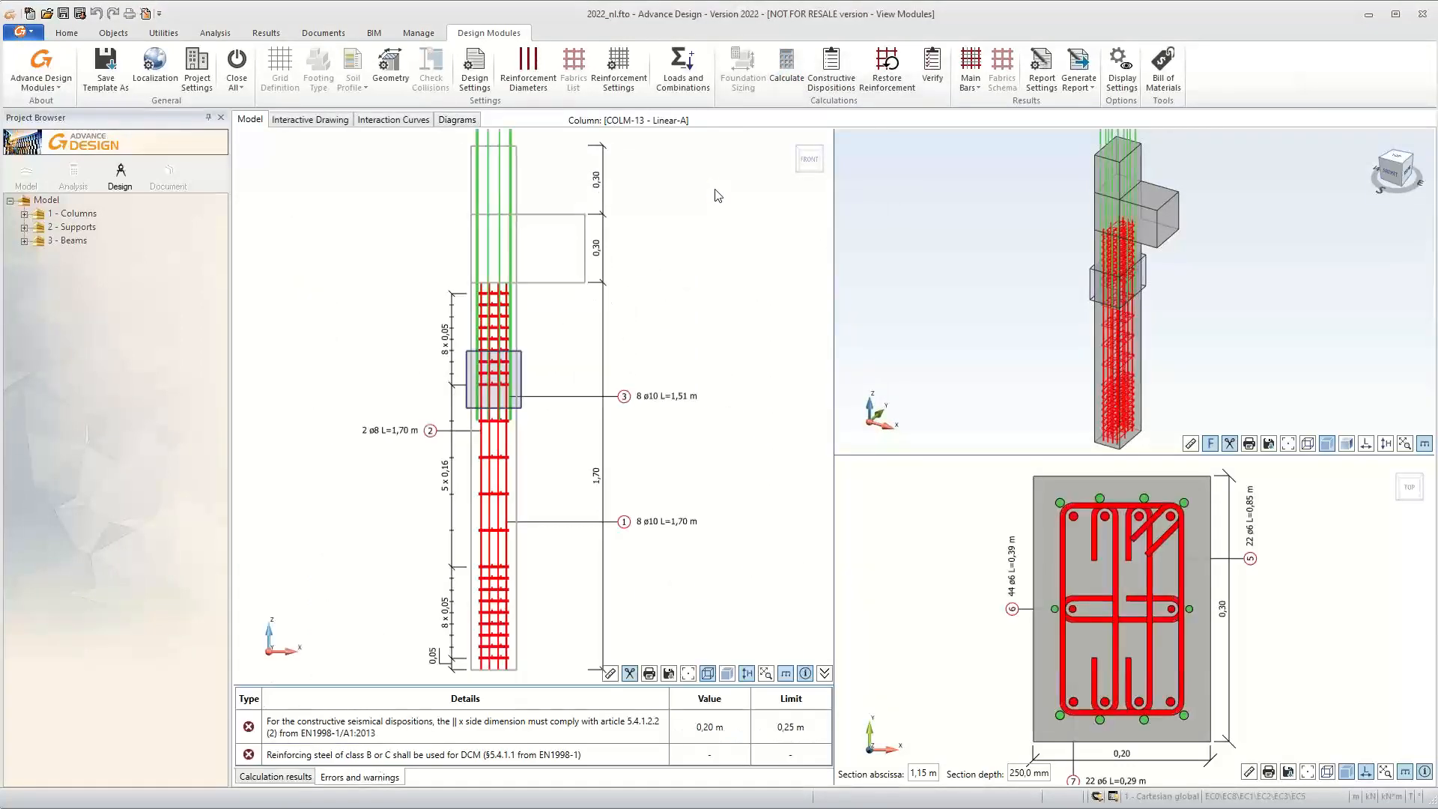
{"action": "left_click", "coordinate": [296, 779]}
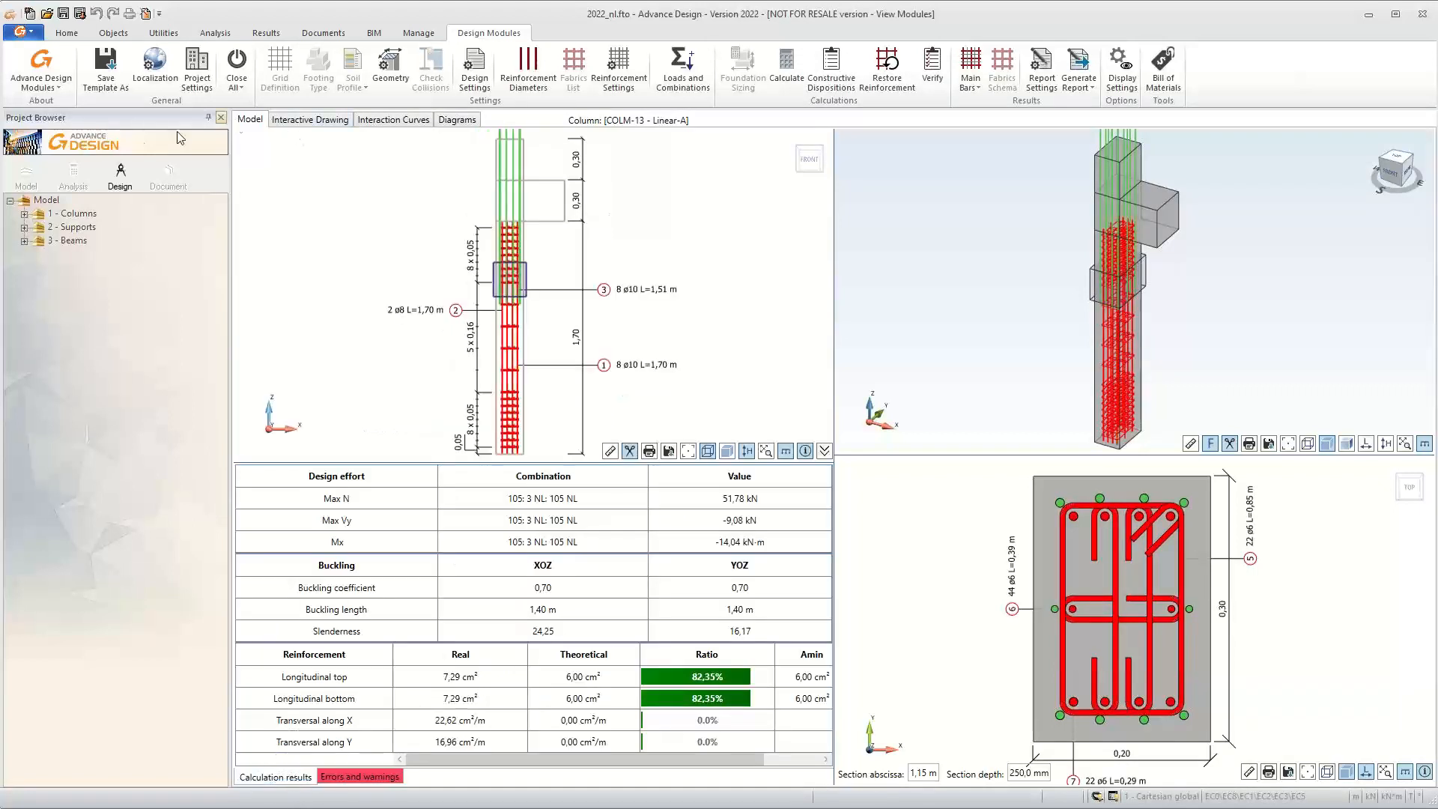
{"action": "left_click", "coordinate": [26, 172]}
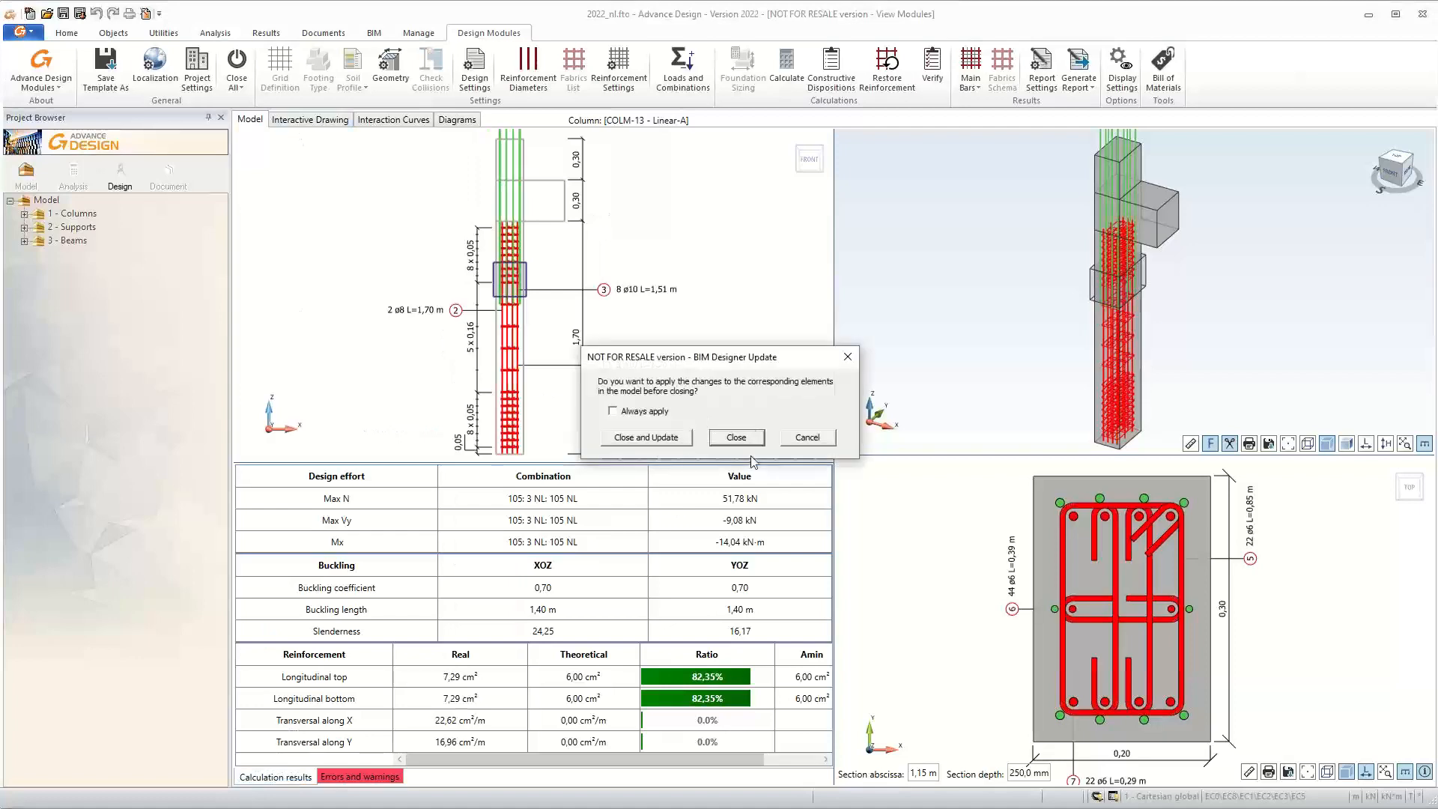
{"action": "left_click", "coordinate": [736, 437]}
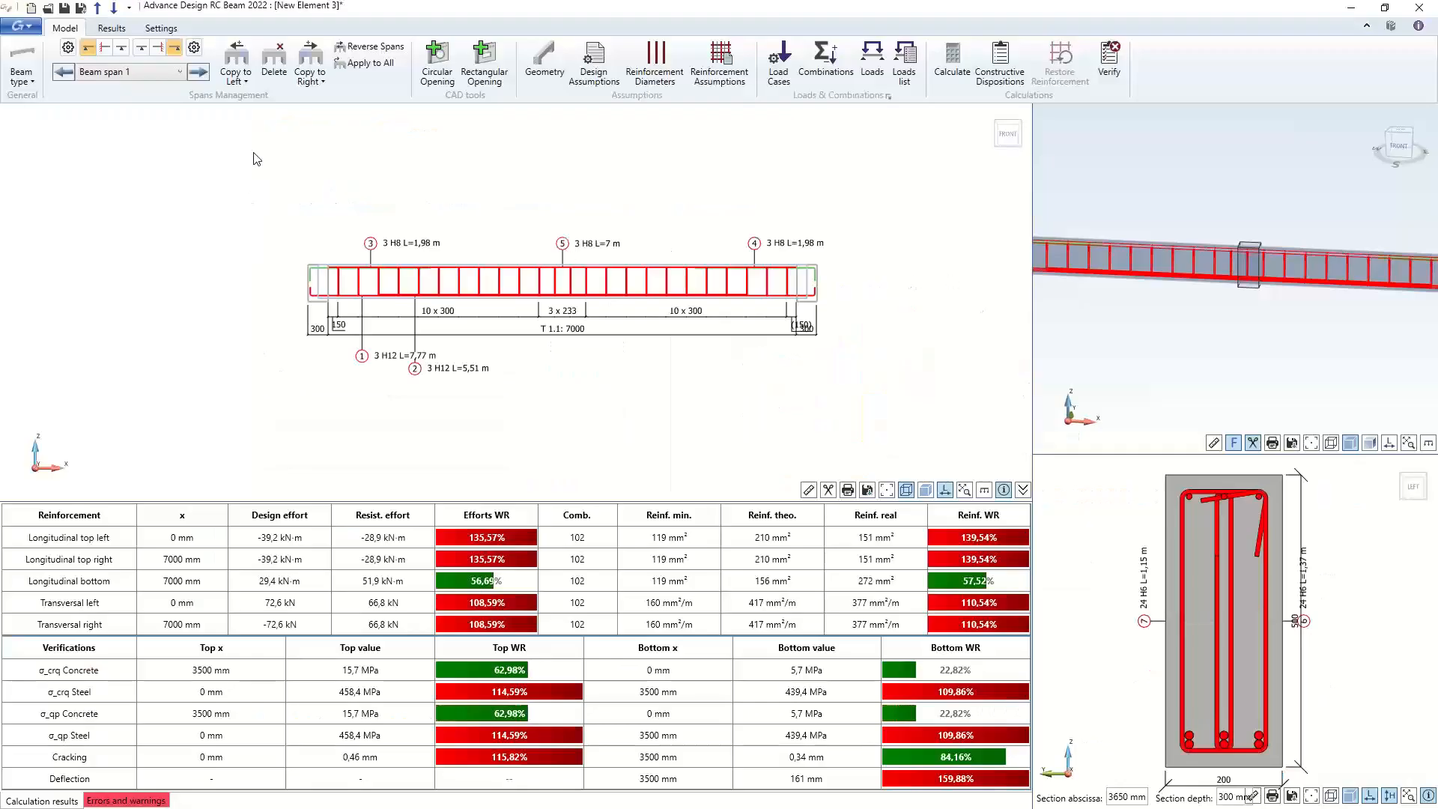
In Advance Design RC Beam, calculate the reinforcement of the 7000 mm single-span beam
{"action": "left_click", "coordinate": [952, 65]}
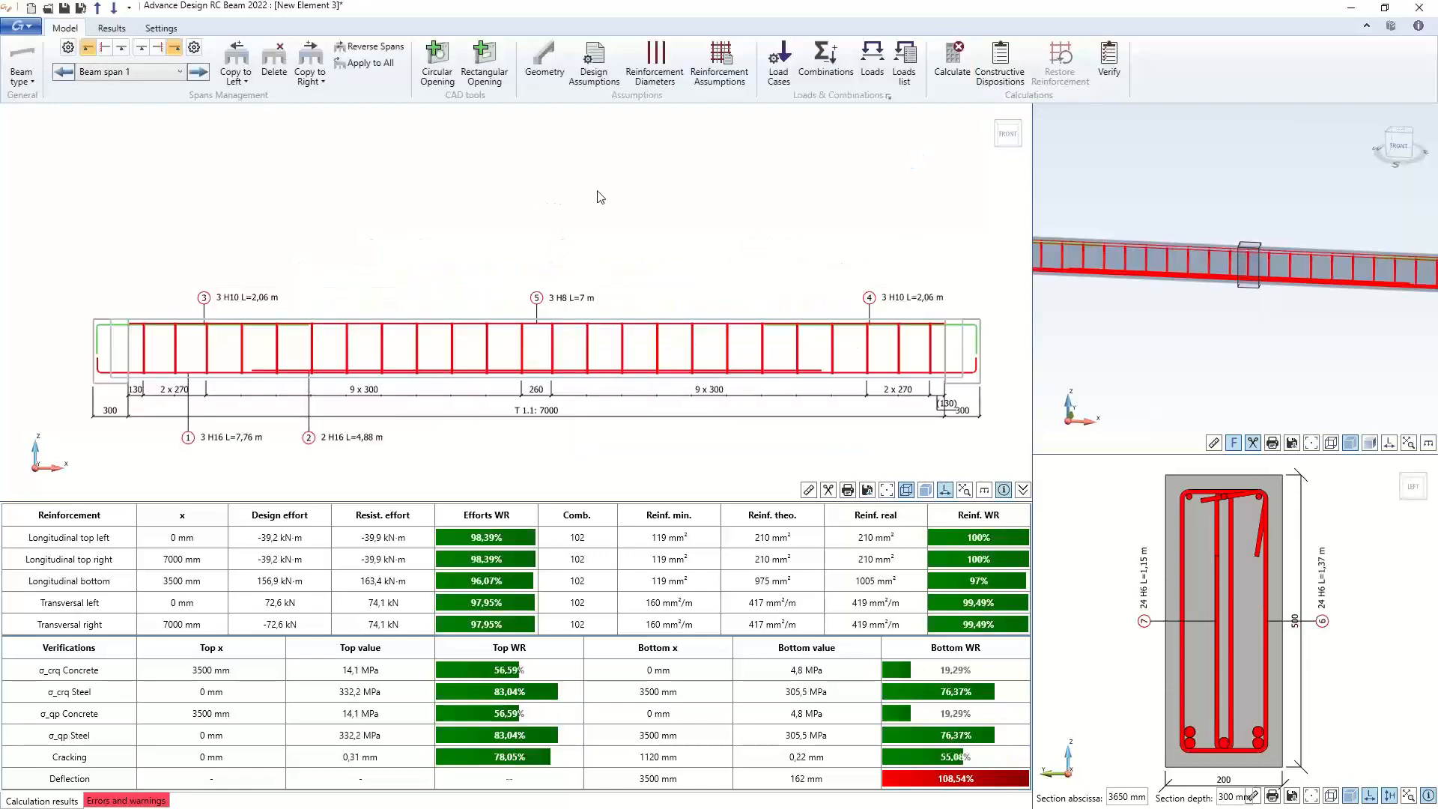
Display the Section A view of the beam's result drawings and enable bending details in the general drawing settings
{"action": "left_click", "coordinate": [110, 30]}
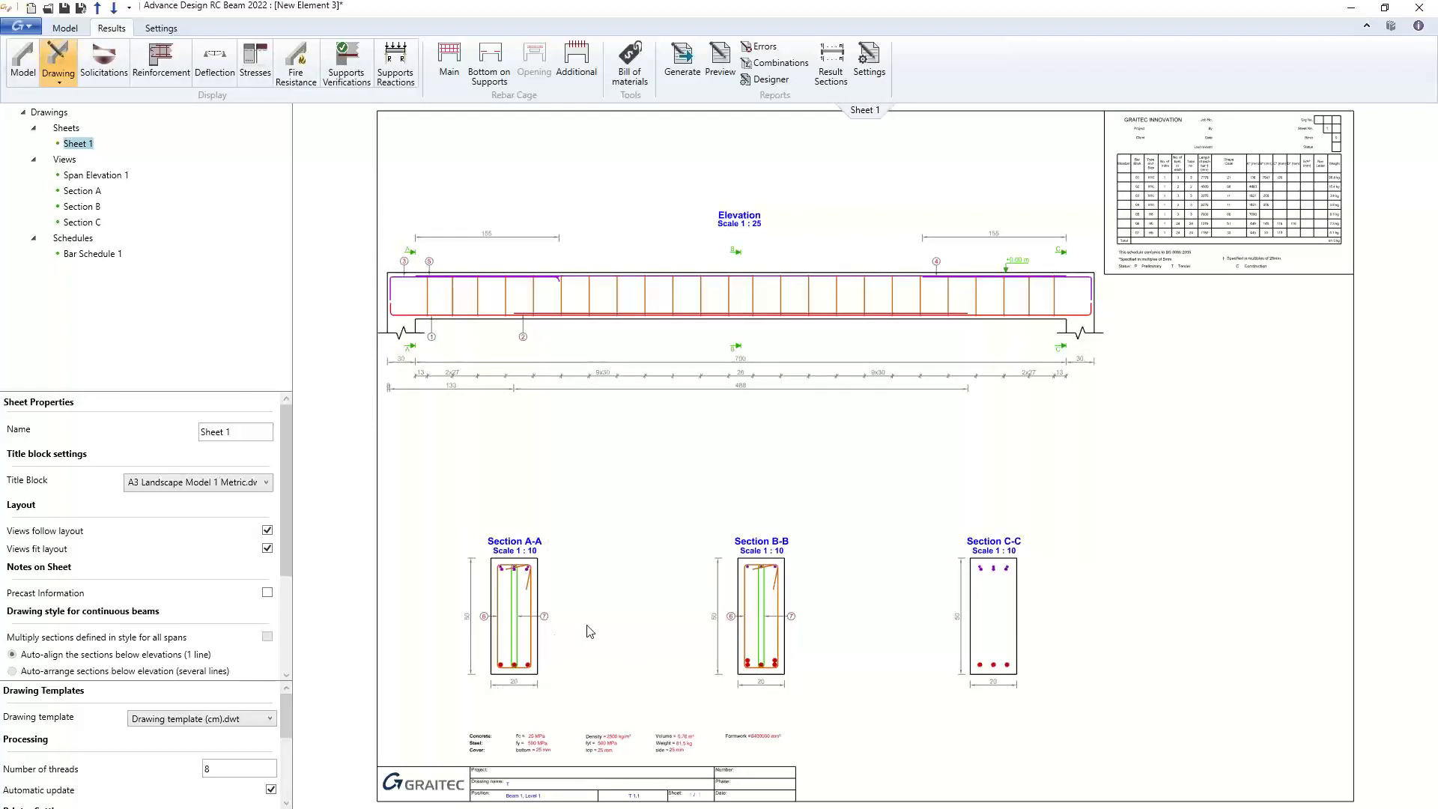
{"action": "double_click", "coordinate": [525, 627]}
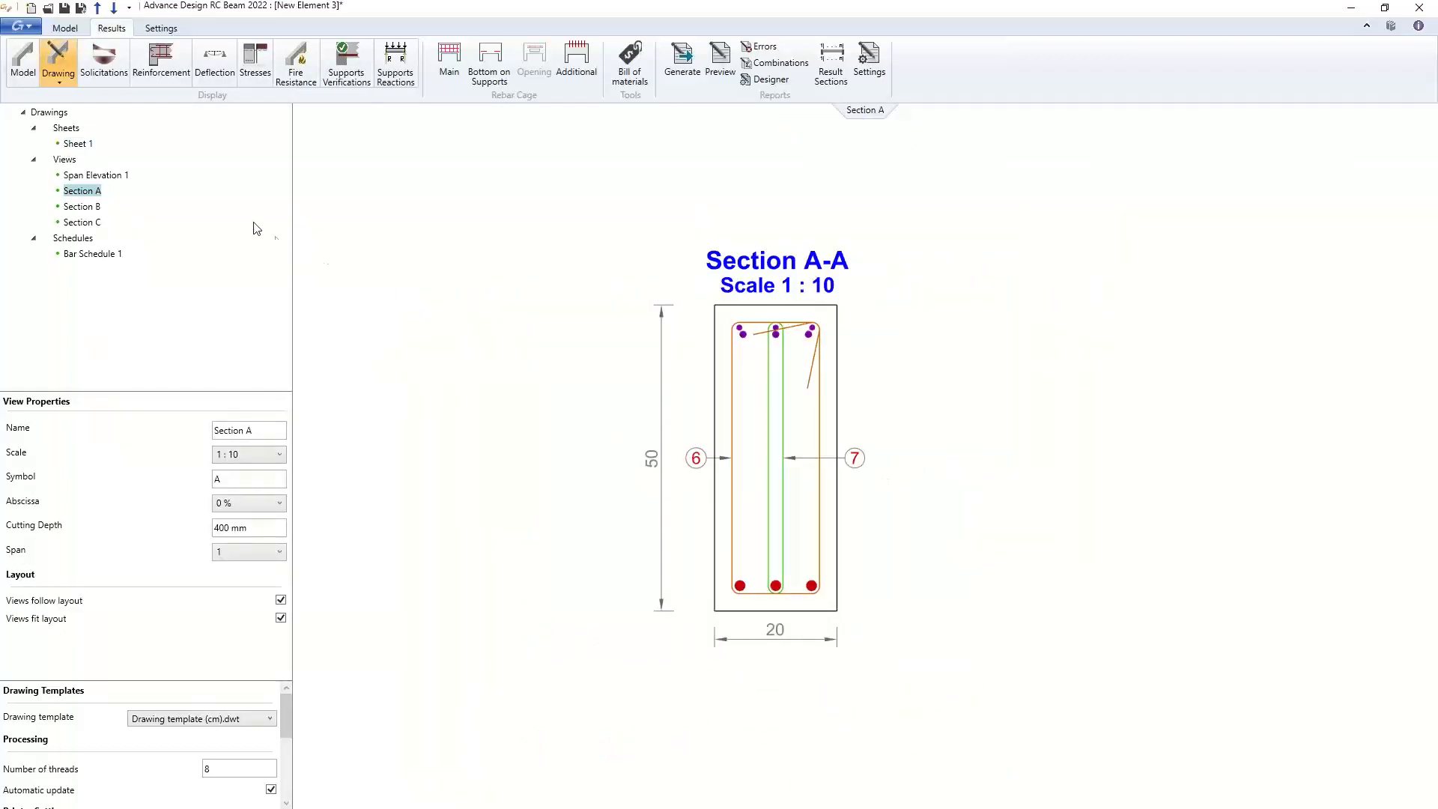
{"action": "mouse_move", "coordinate": [82, 167]}
{"action": "left_click", "coordinate": [49, 114]}
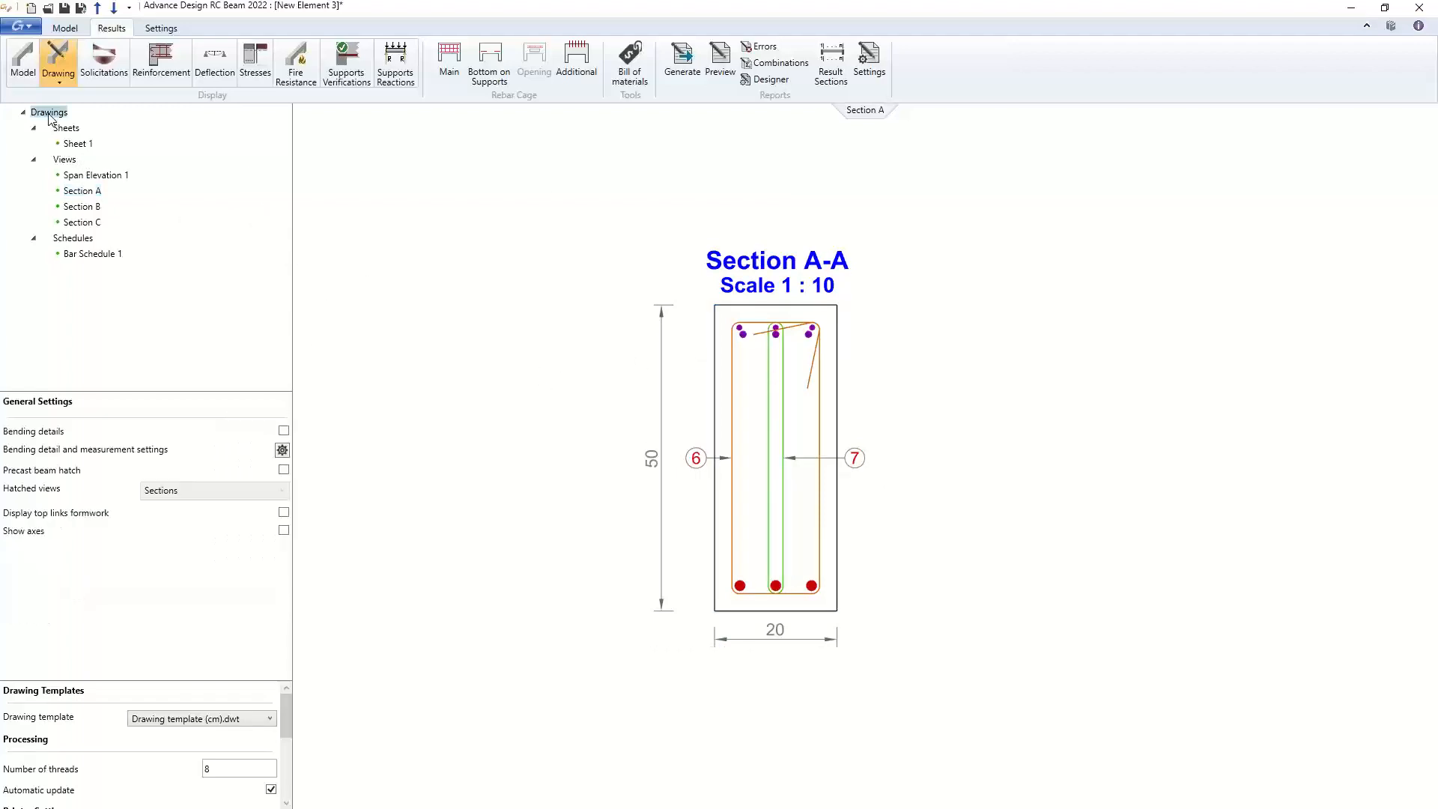
{"action": "left_click", "coordinate": [284, 431]}
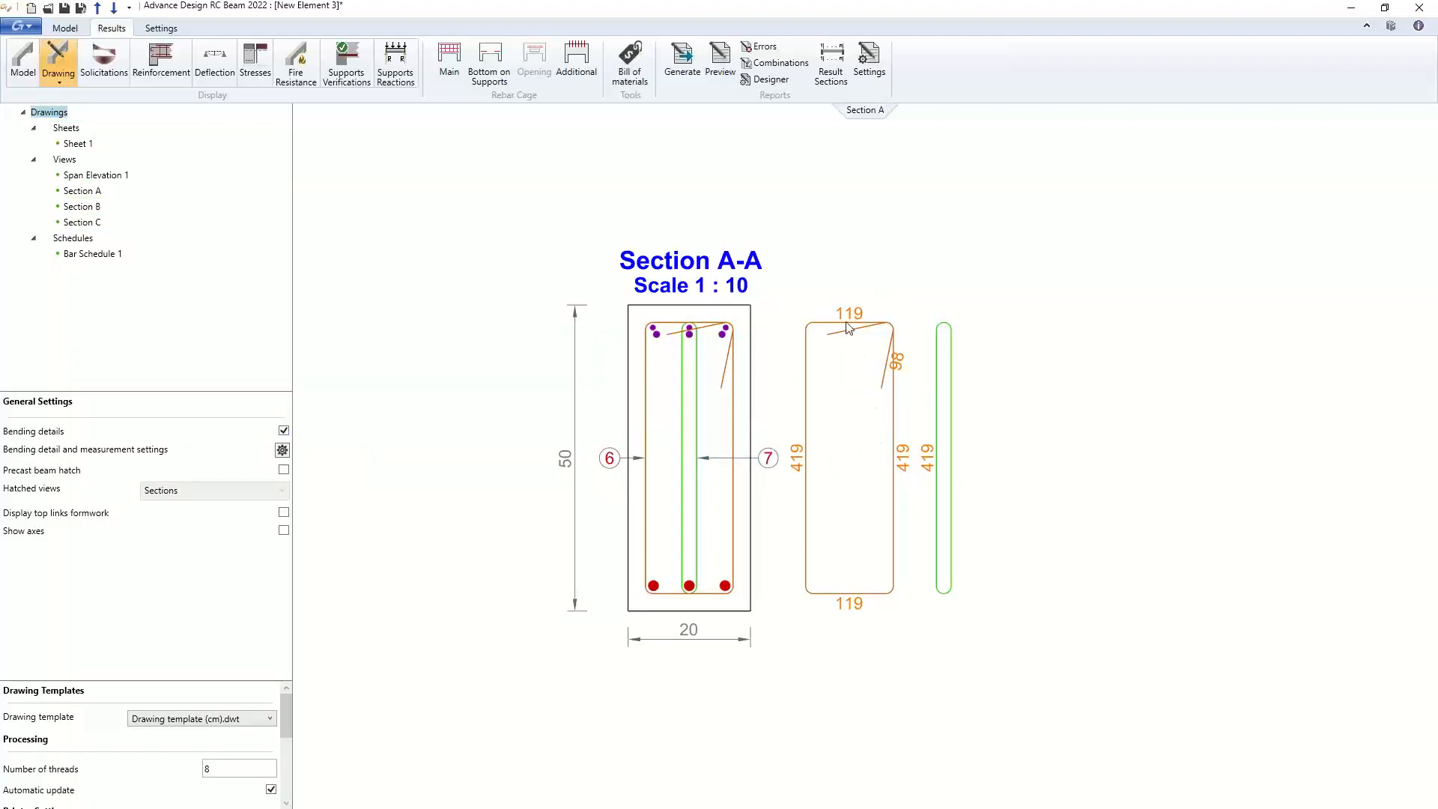
Enable Display annotation for the bending details in the bending detail and measurement settings
{"action": "left_click", "coordinate": [282, 449]}
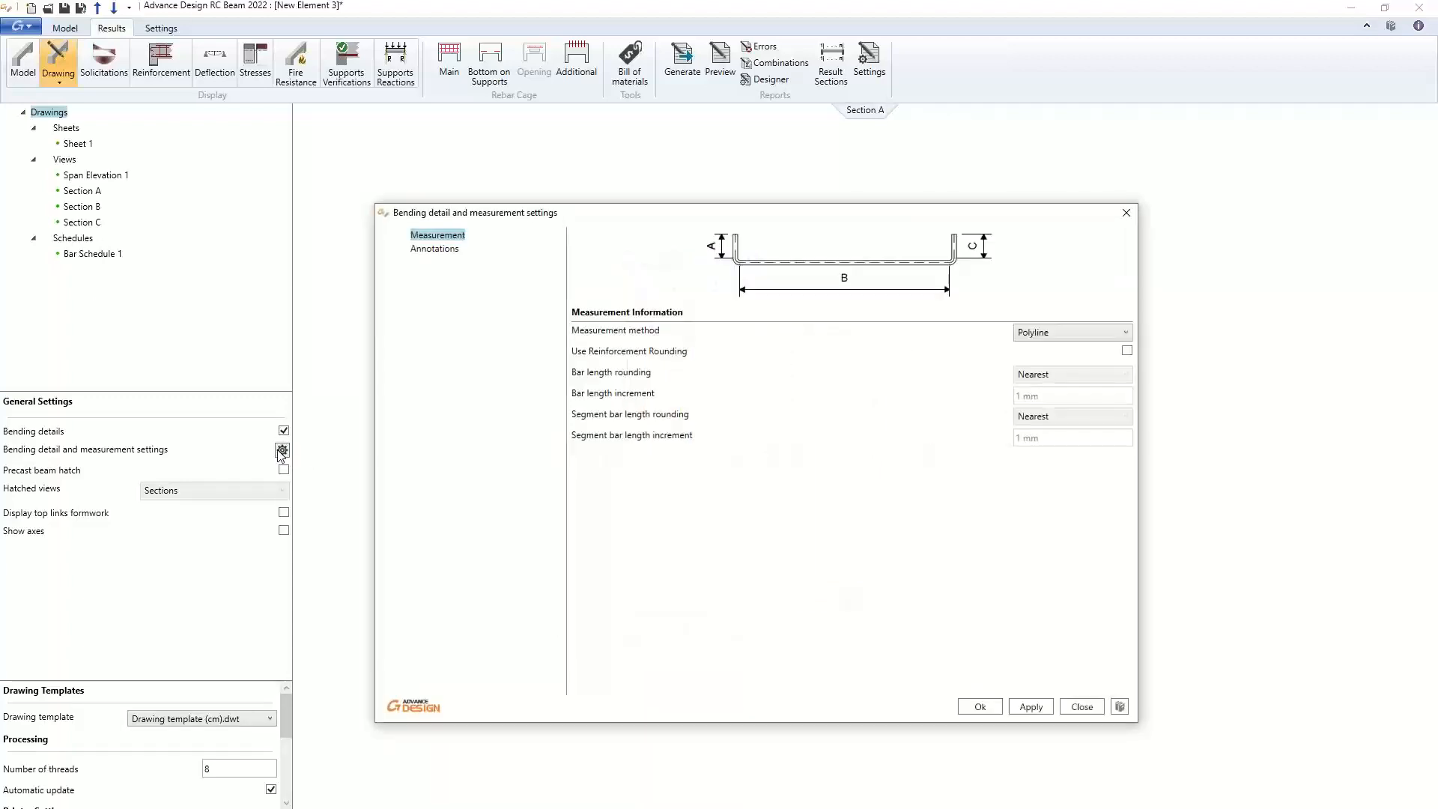
{"action": "left_click", "coordinate": [438, 249]}
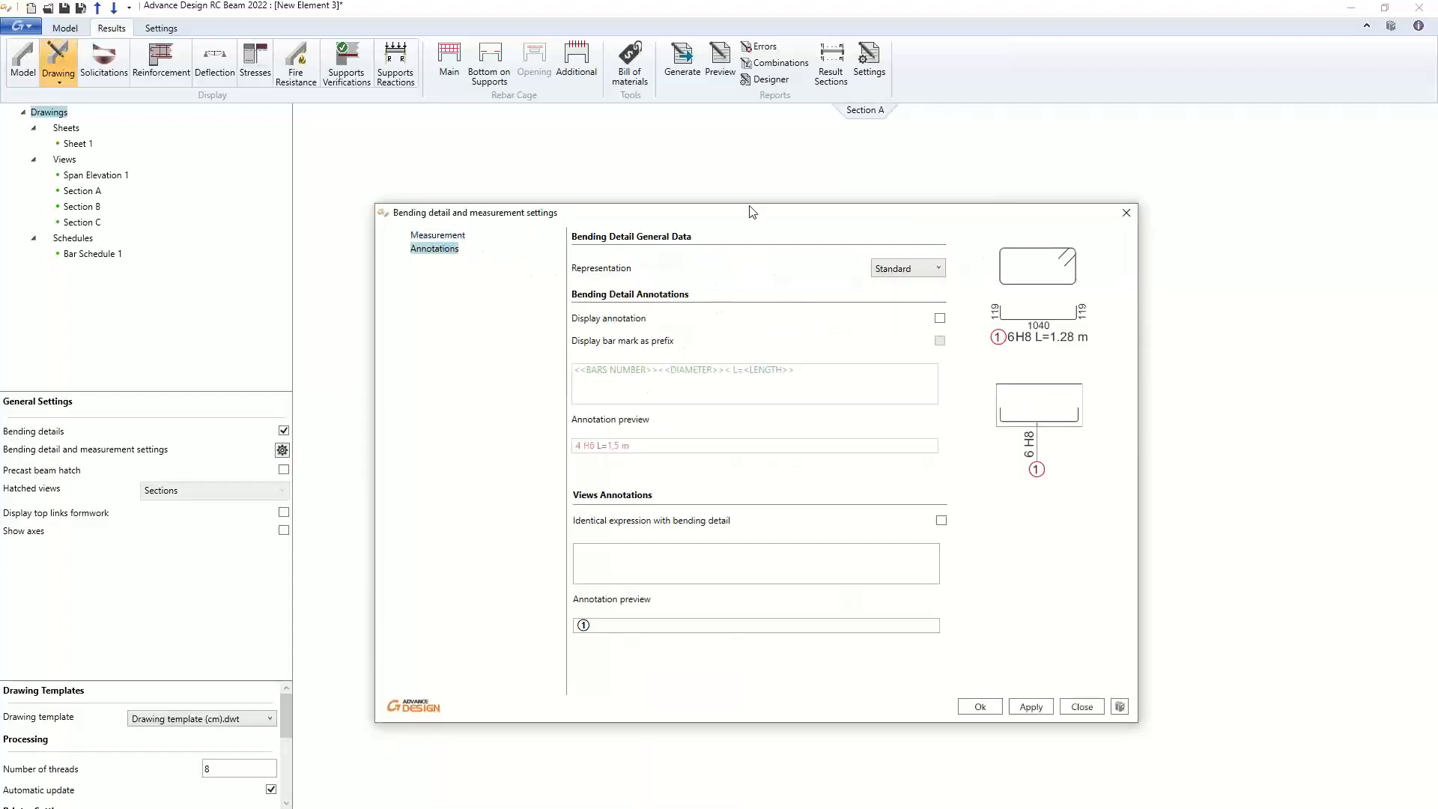
{"action": "left_click_drag", "start_coordinate": [751, 212], "coordinate": [586, 196]}
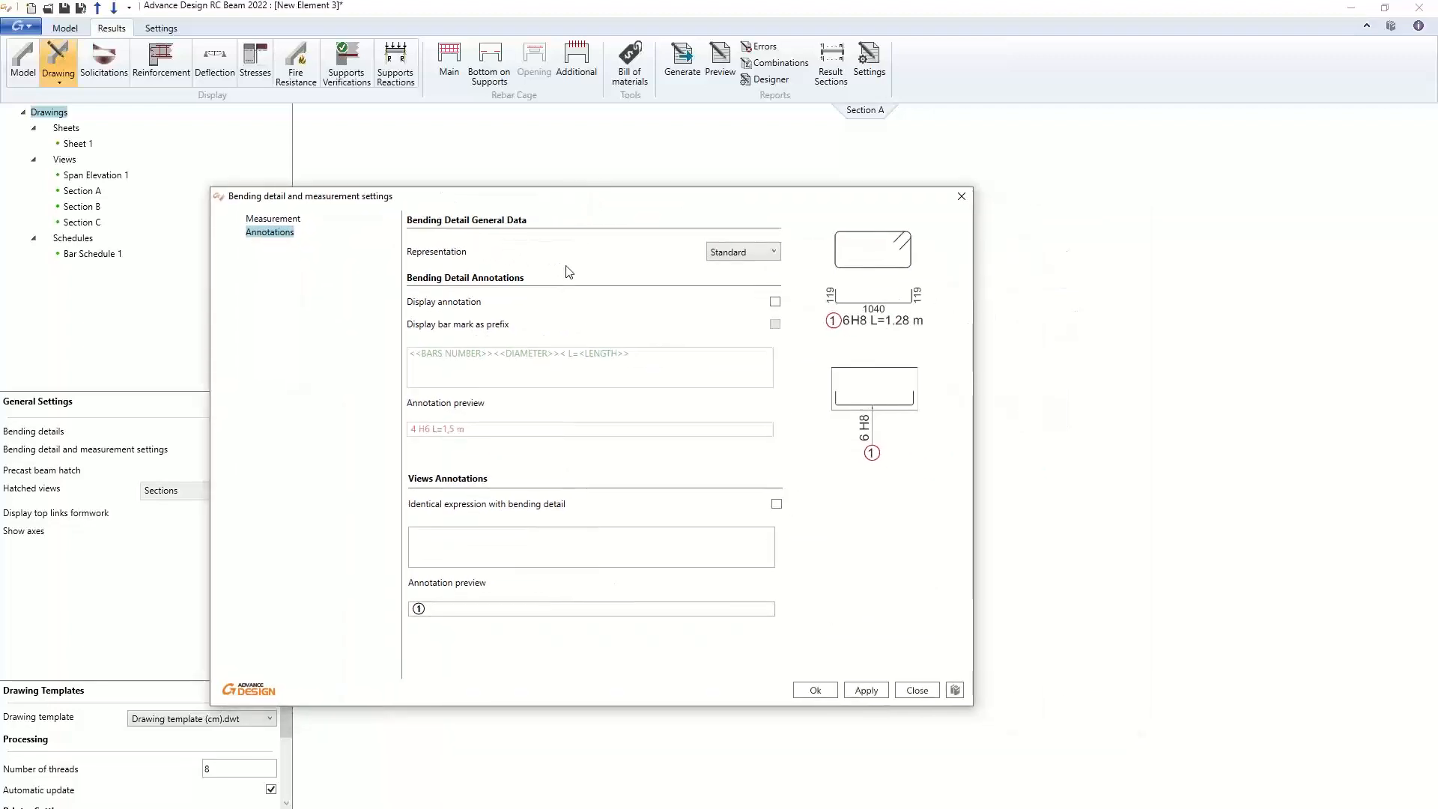
{"action": "left_click", "coordinate": [775, 302]}
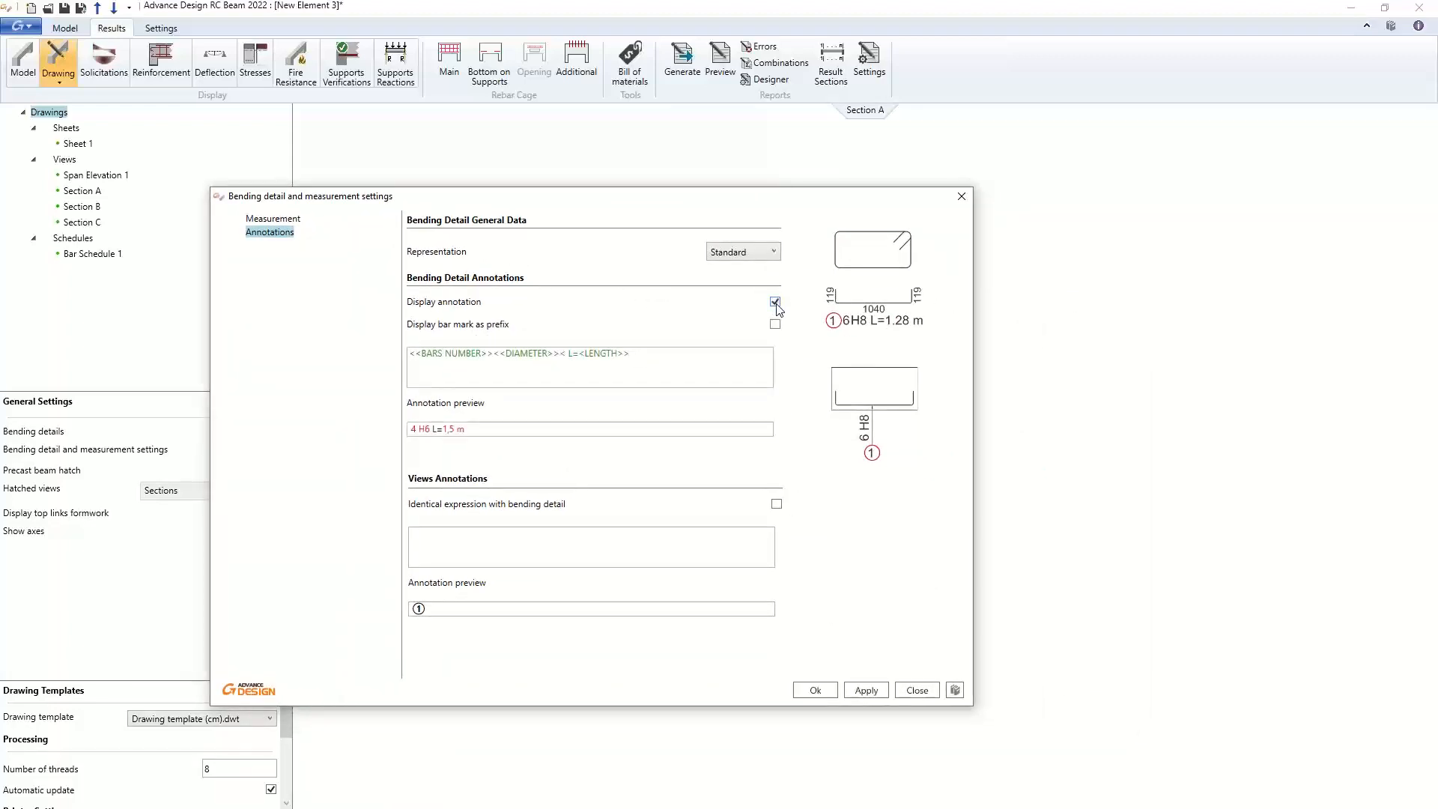
{"action": "left_click", "coordinate": [816, 690]}
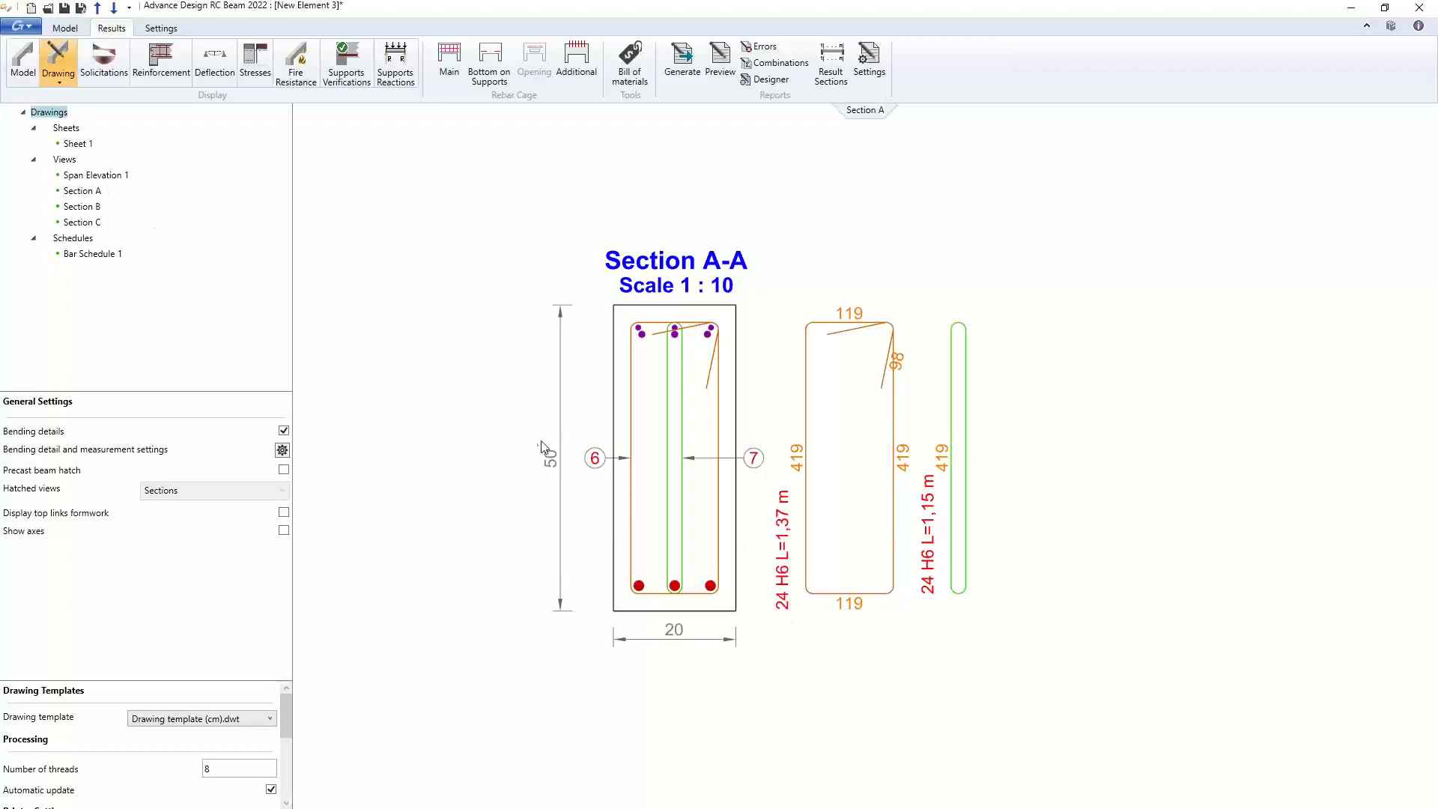
Copy the bending detail expression into the views annotations by toggling Identical expression with bending detail on and off, and apply it
{"action": "left_click", "coordinate": [282, 450]}
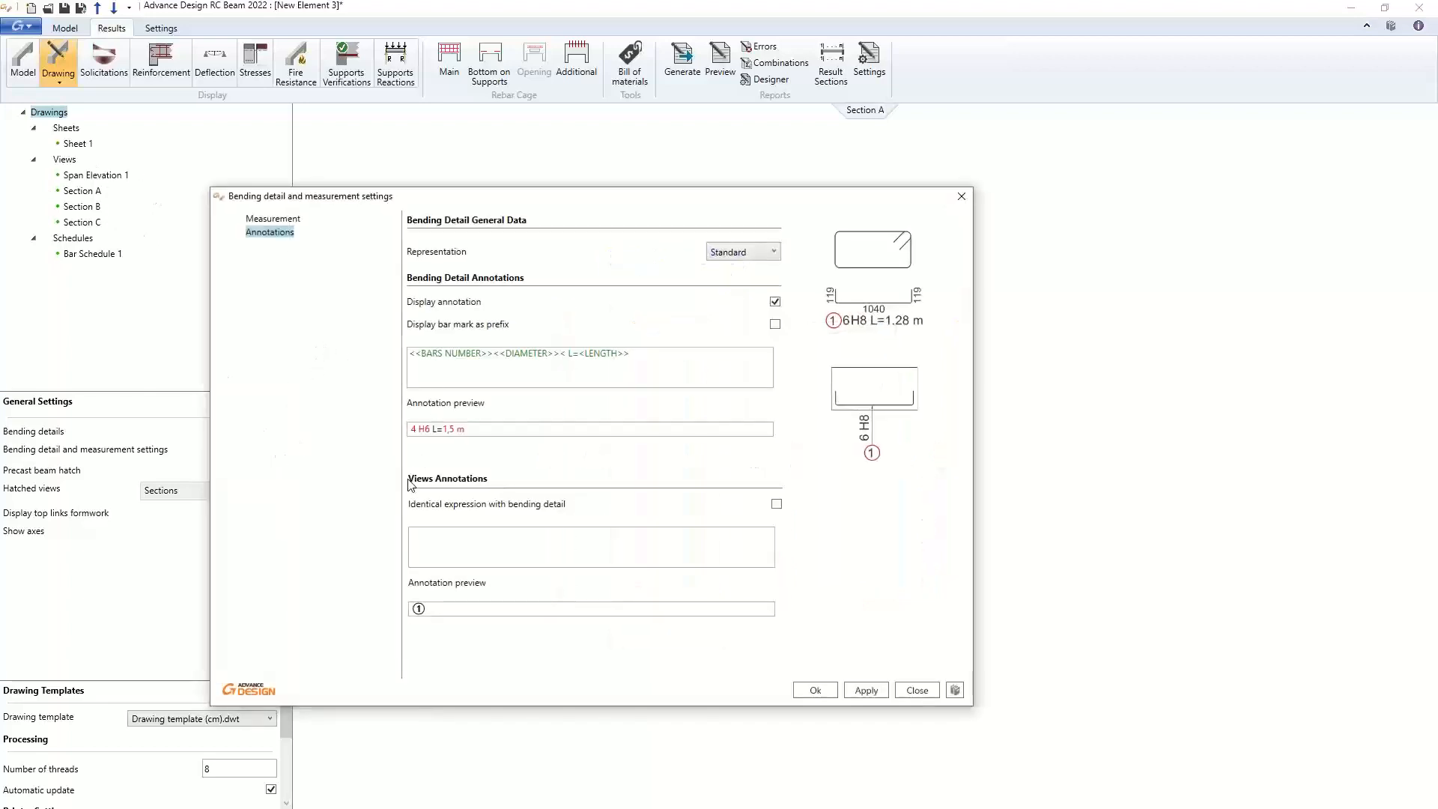
{"action": "left_click", "coordinate": [777, 505]}
{"action": "left_click", "coordinate": [776, 504]}
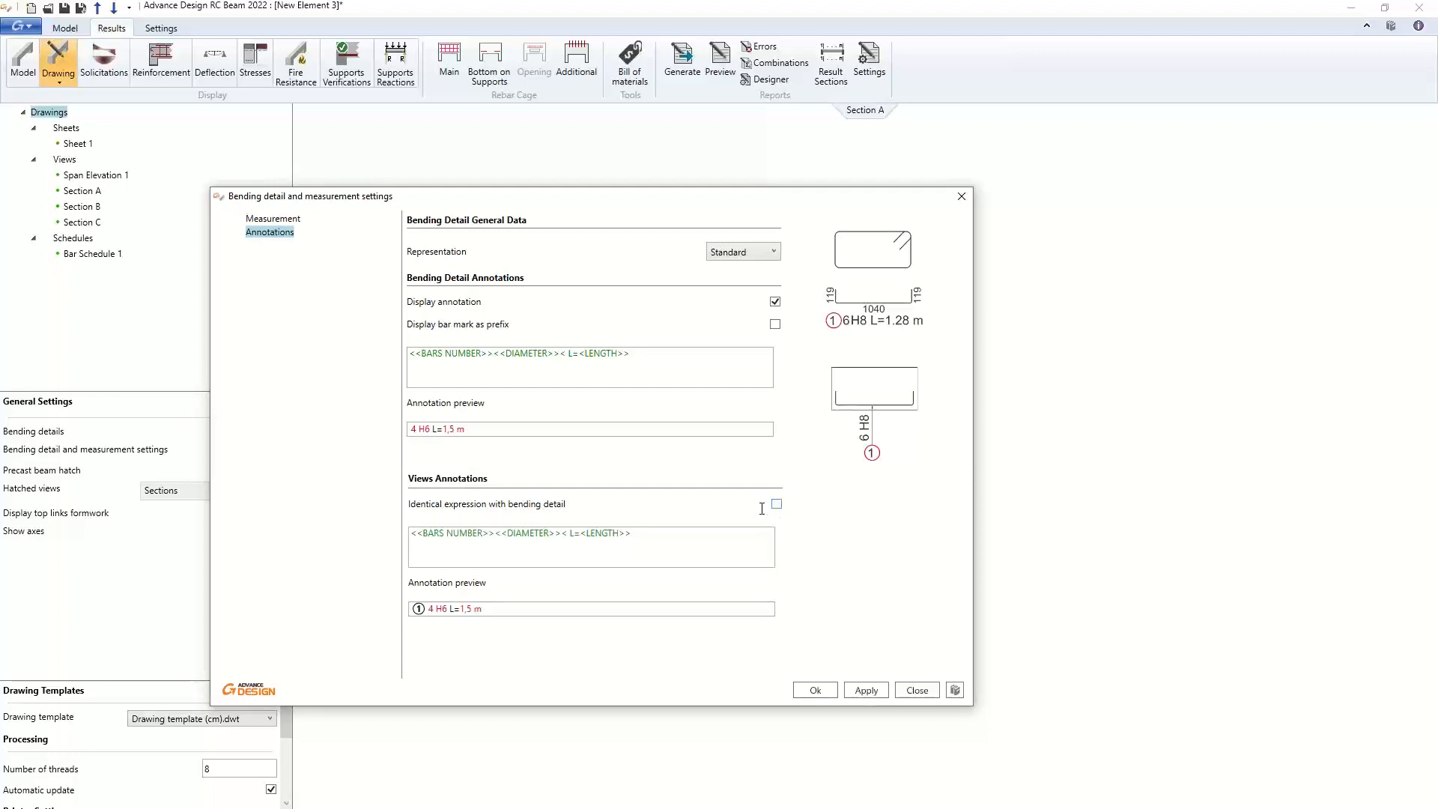
{"action": "left_click", "coordinate": [814, 690]}
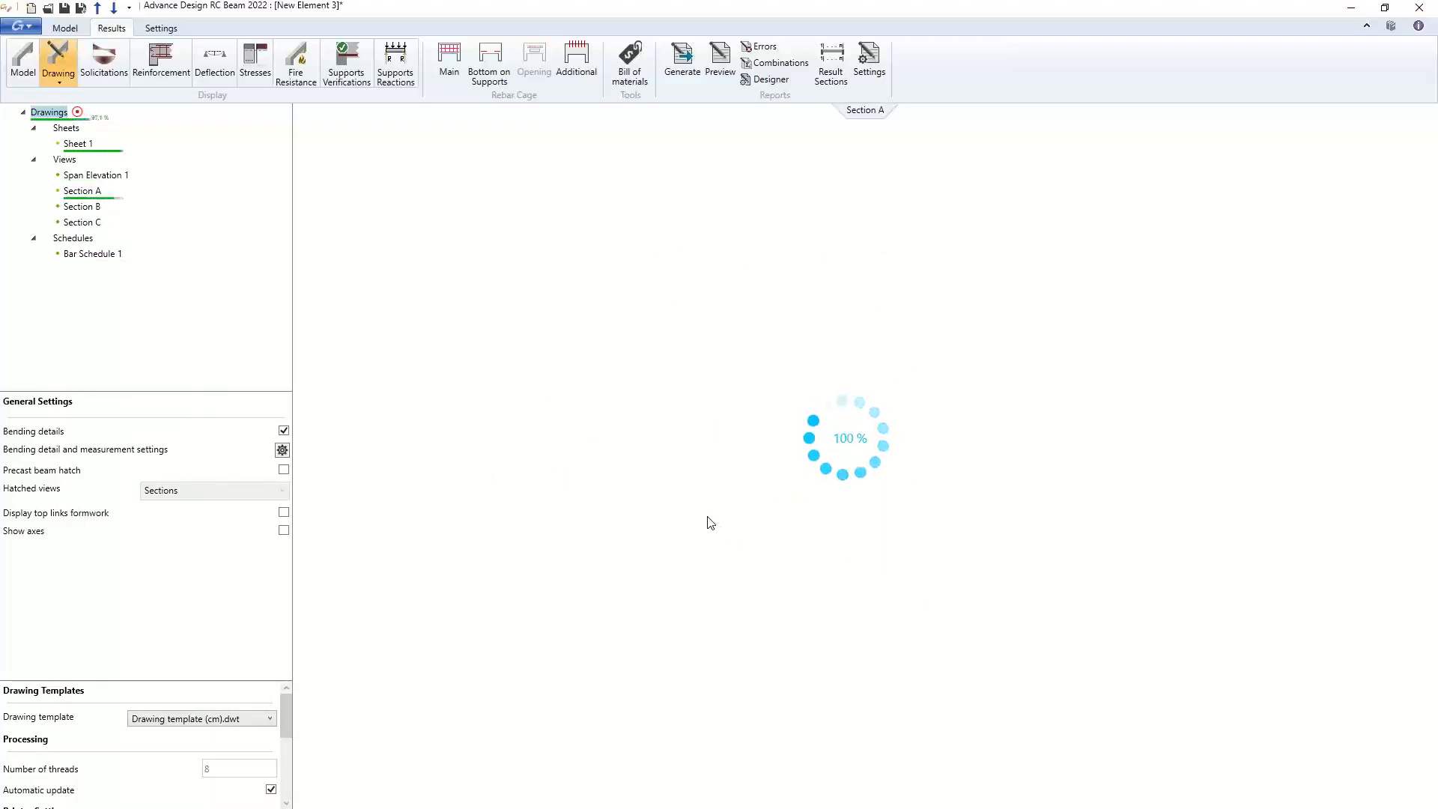
{"action": "scroll", "coordinate": [526, 462], "scroll_direction": "up", "scroll_amount": 3}
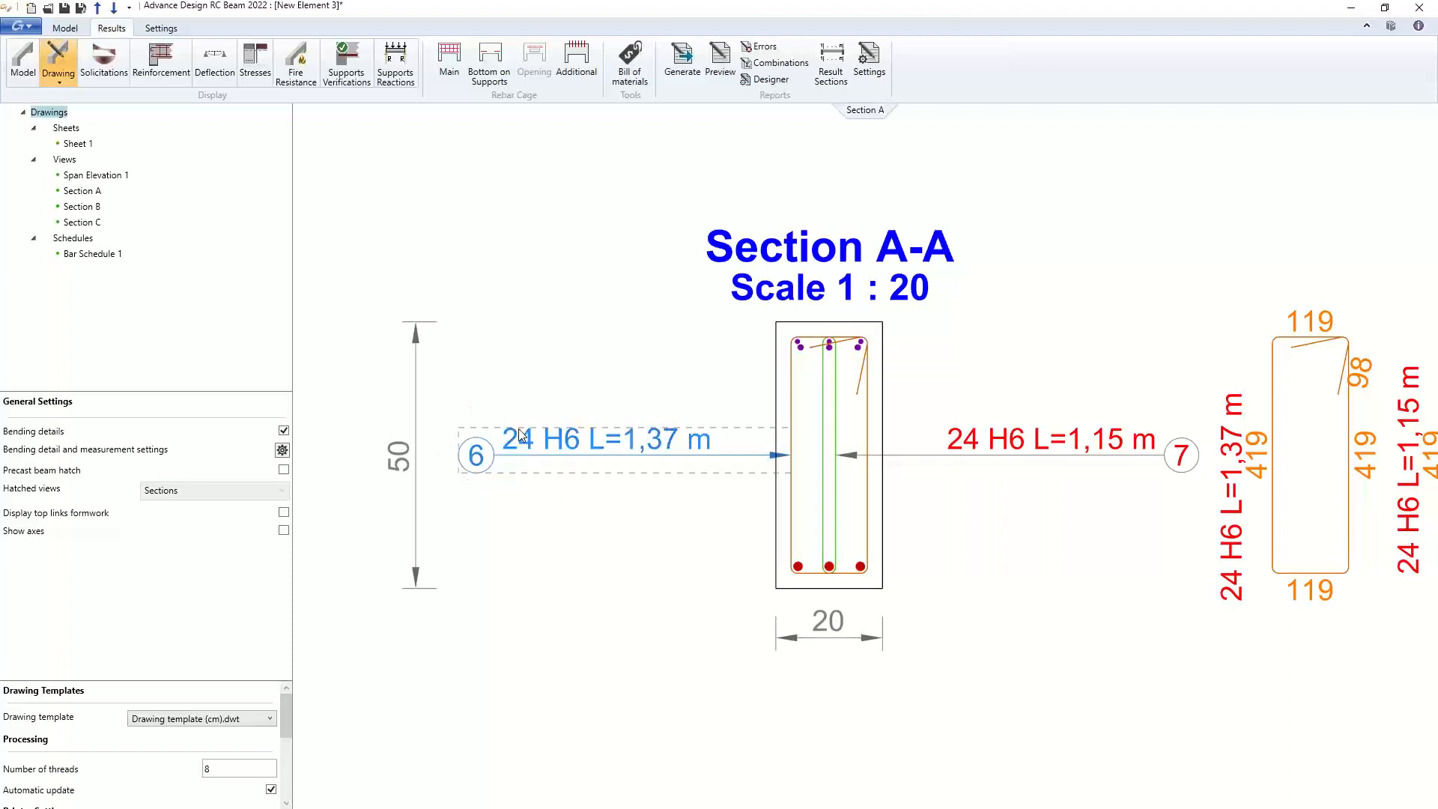
Remove the length parameter from the views annotations, keeping only <<BARS NUMBER>><<DIAMETER>>, and apply it to the drawings
{"action": "left_click", "coordinate": [282, 450]}
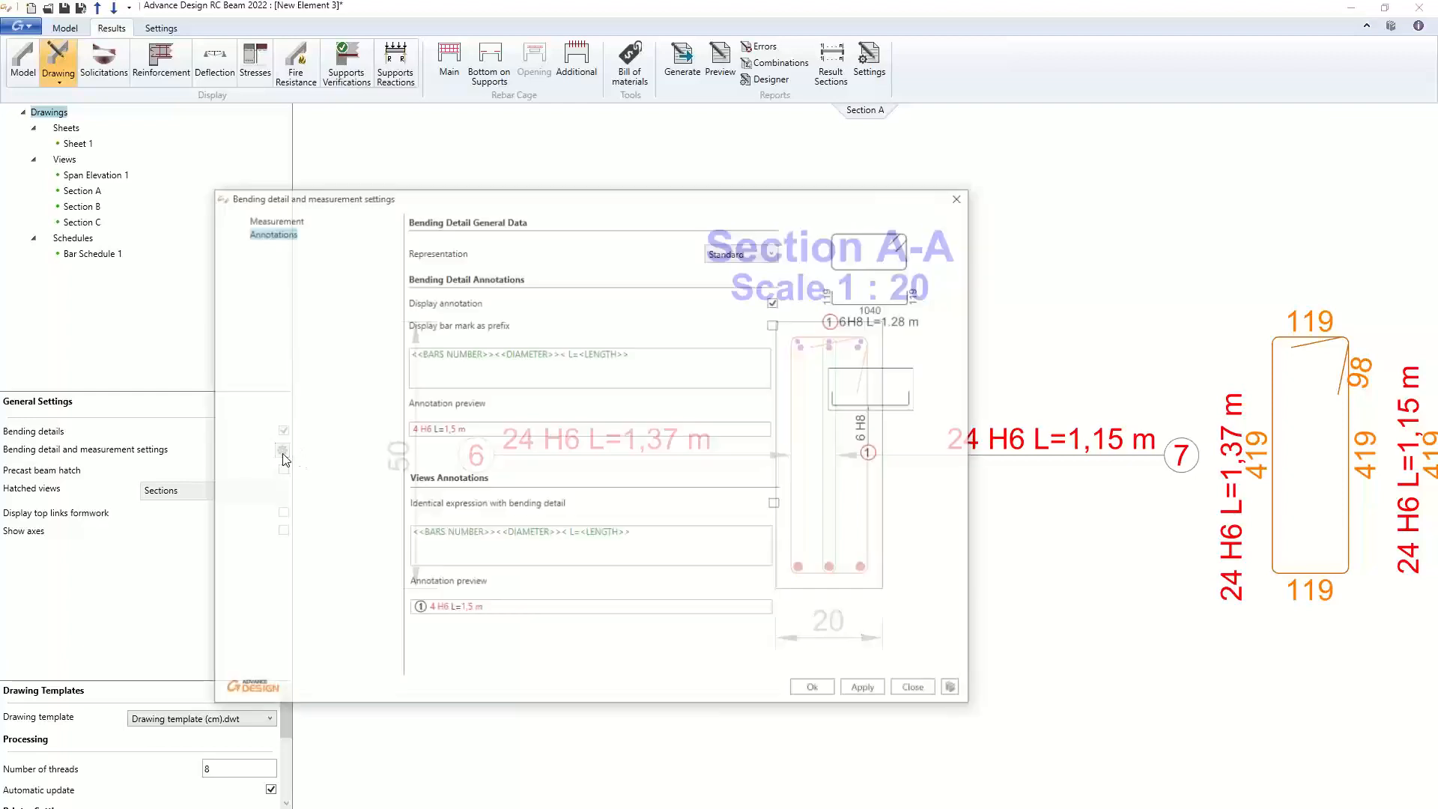
{"action": "left_click_drag", "start_coordinate": [613, 537], "coordinate": [562, 544]}
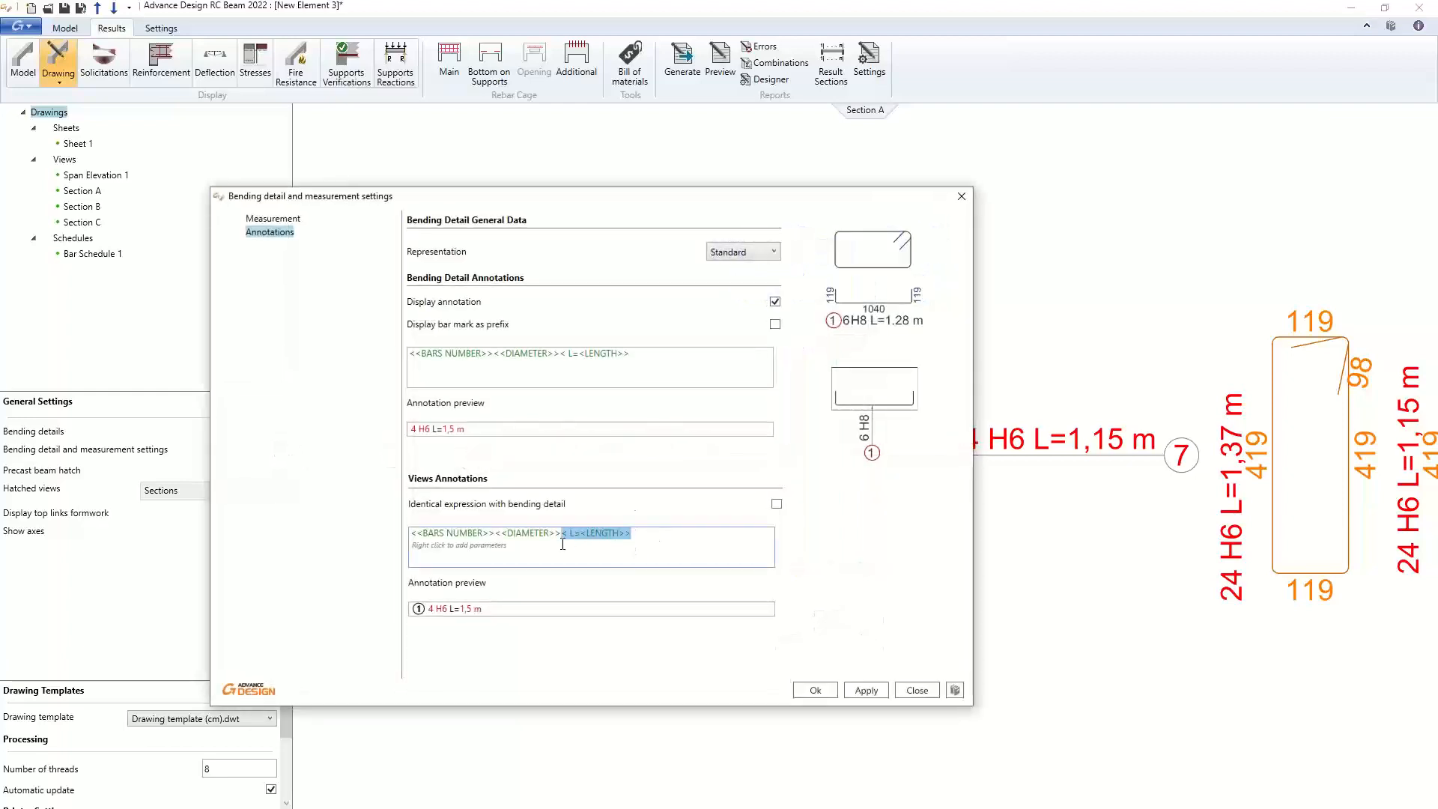
{"action": "key", "text": "Delete"}
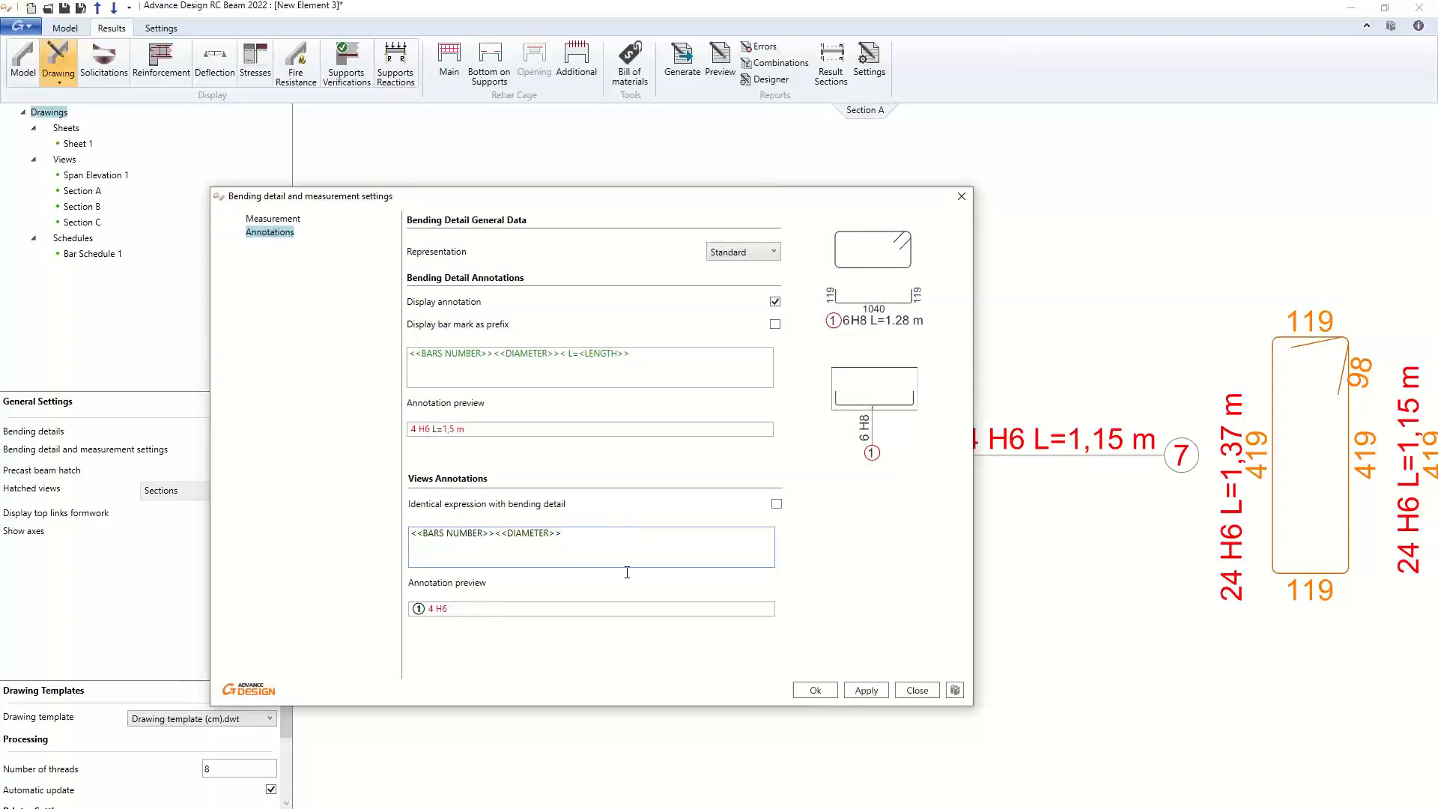
{"action": "left_click", "coordinate": [816, 689]}
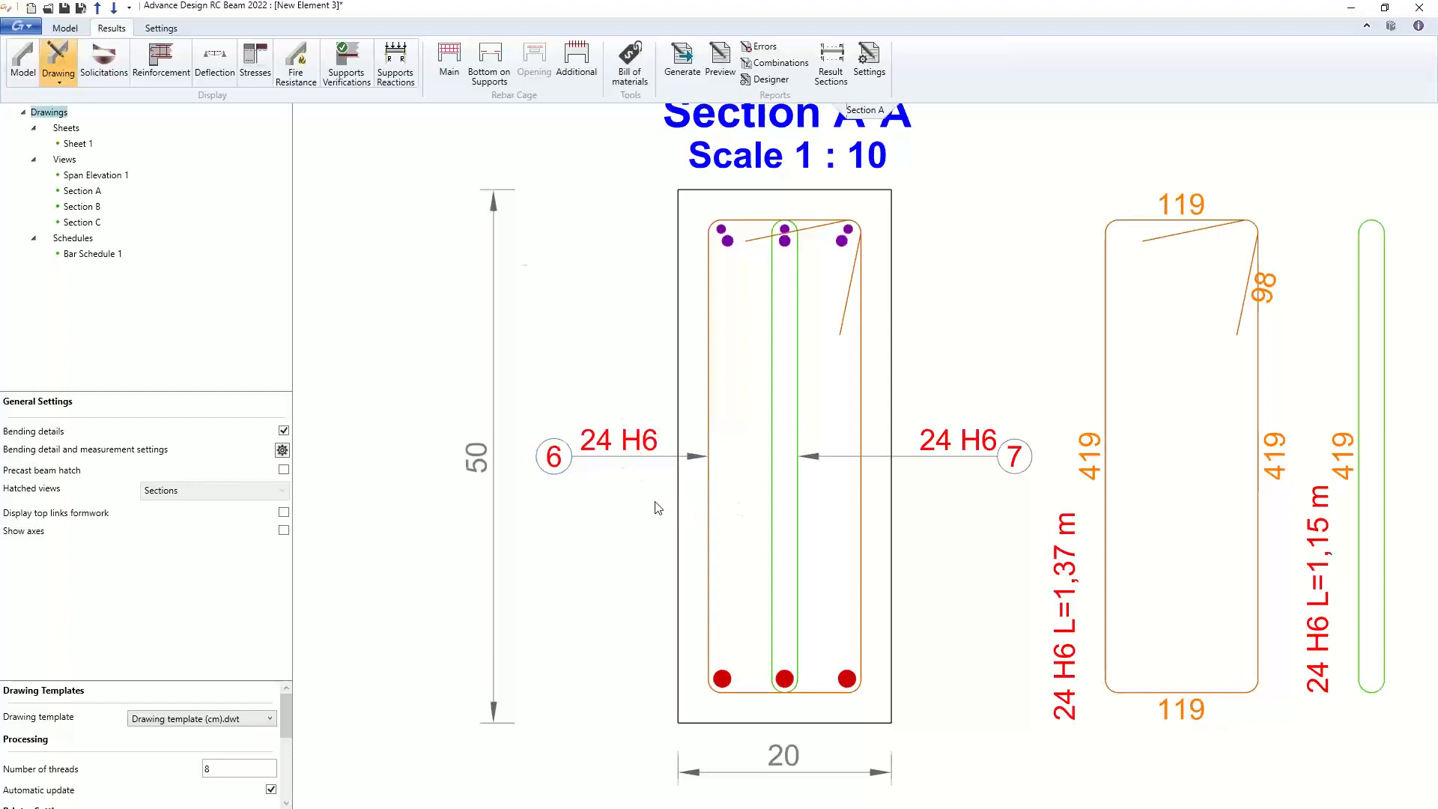
{"action": "scroll", "coordinate": [656, 507], "scroll_direction": "down", "scroll_amount": 3}
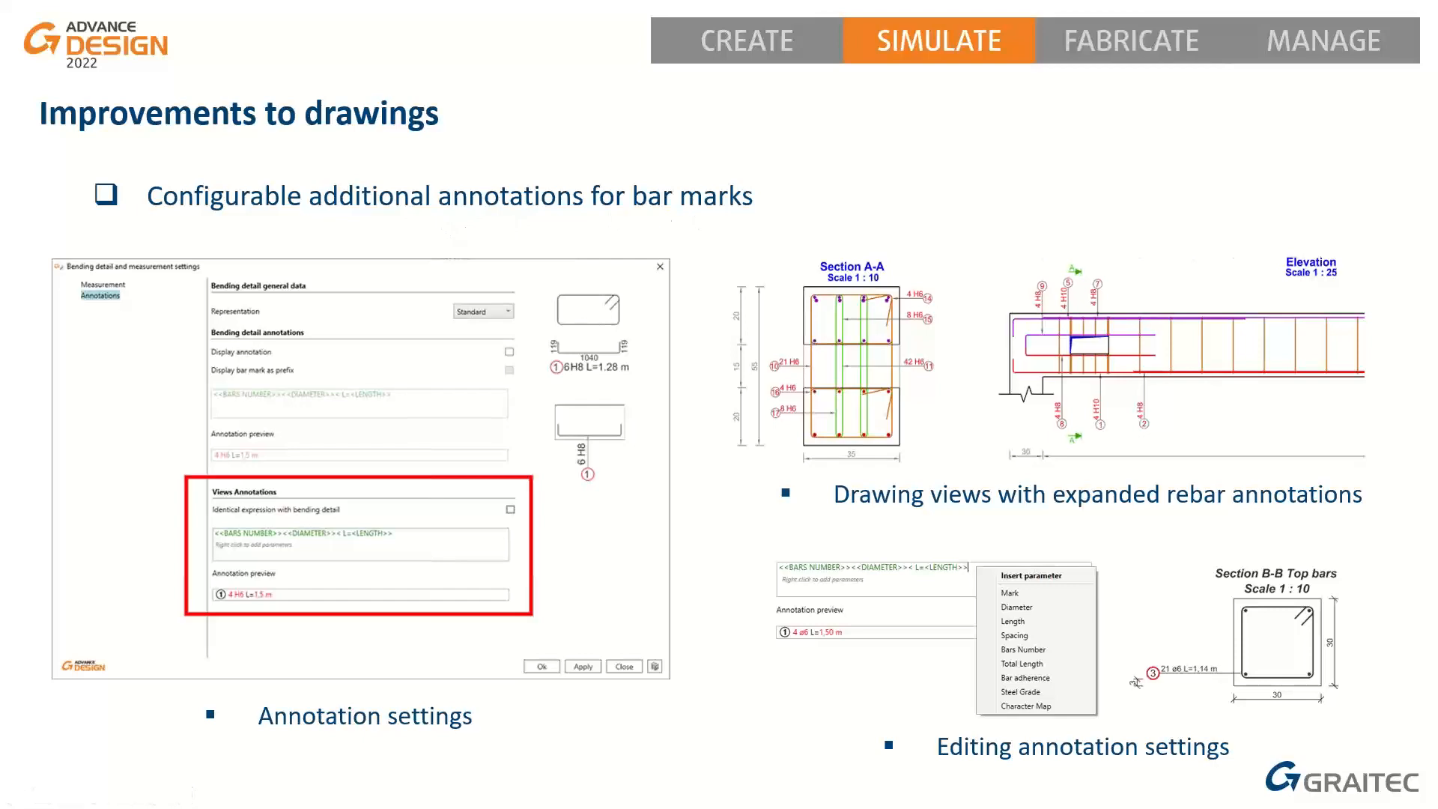
{"action": "key", "text": "Right"}
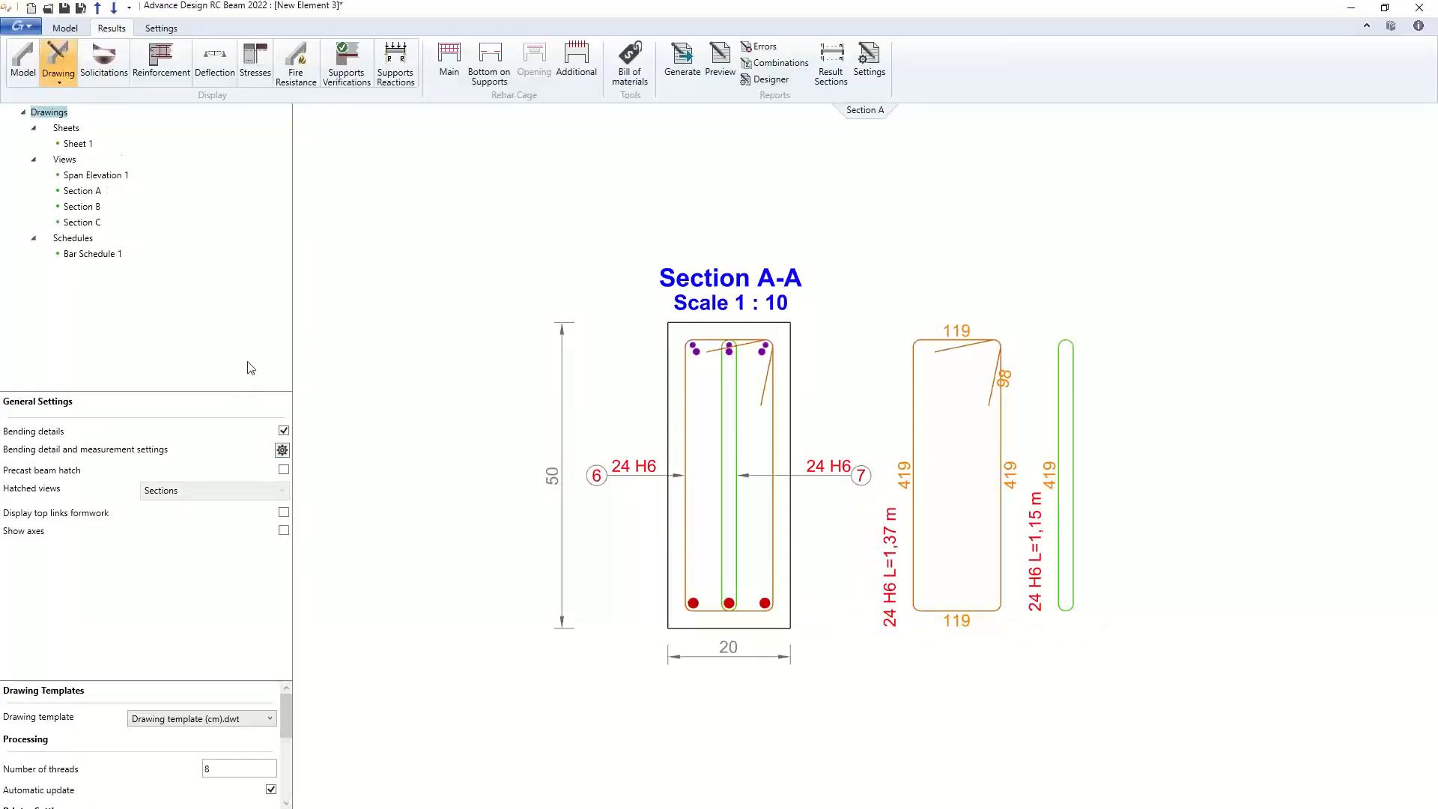
Name the beam's left support A in the span's main geometry and recalculate the beam
{"action": "left_click", "coordinate": [23, 60]}
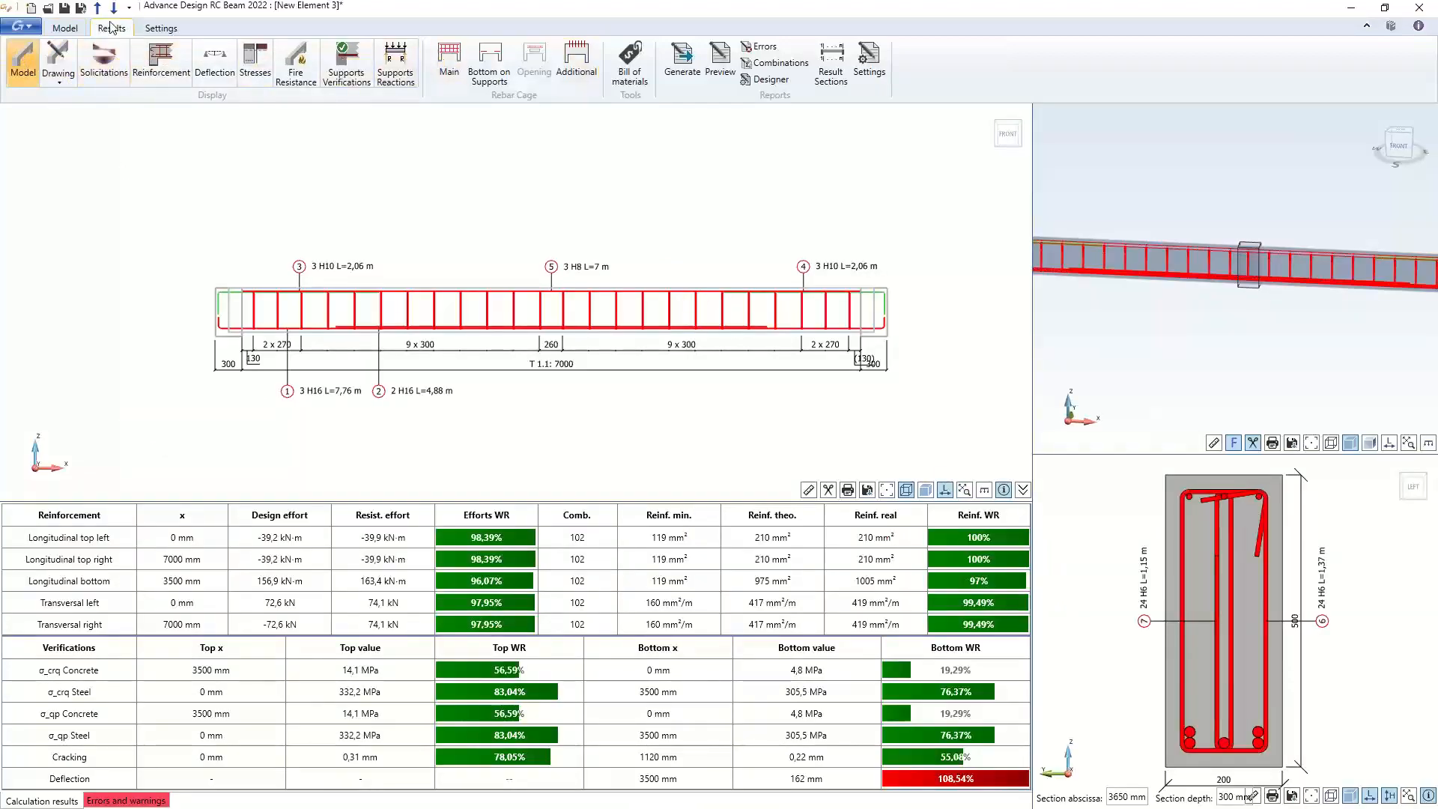
{"action": "left_click", "coordinate": [60, 30]}
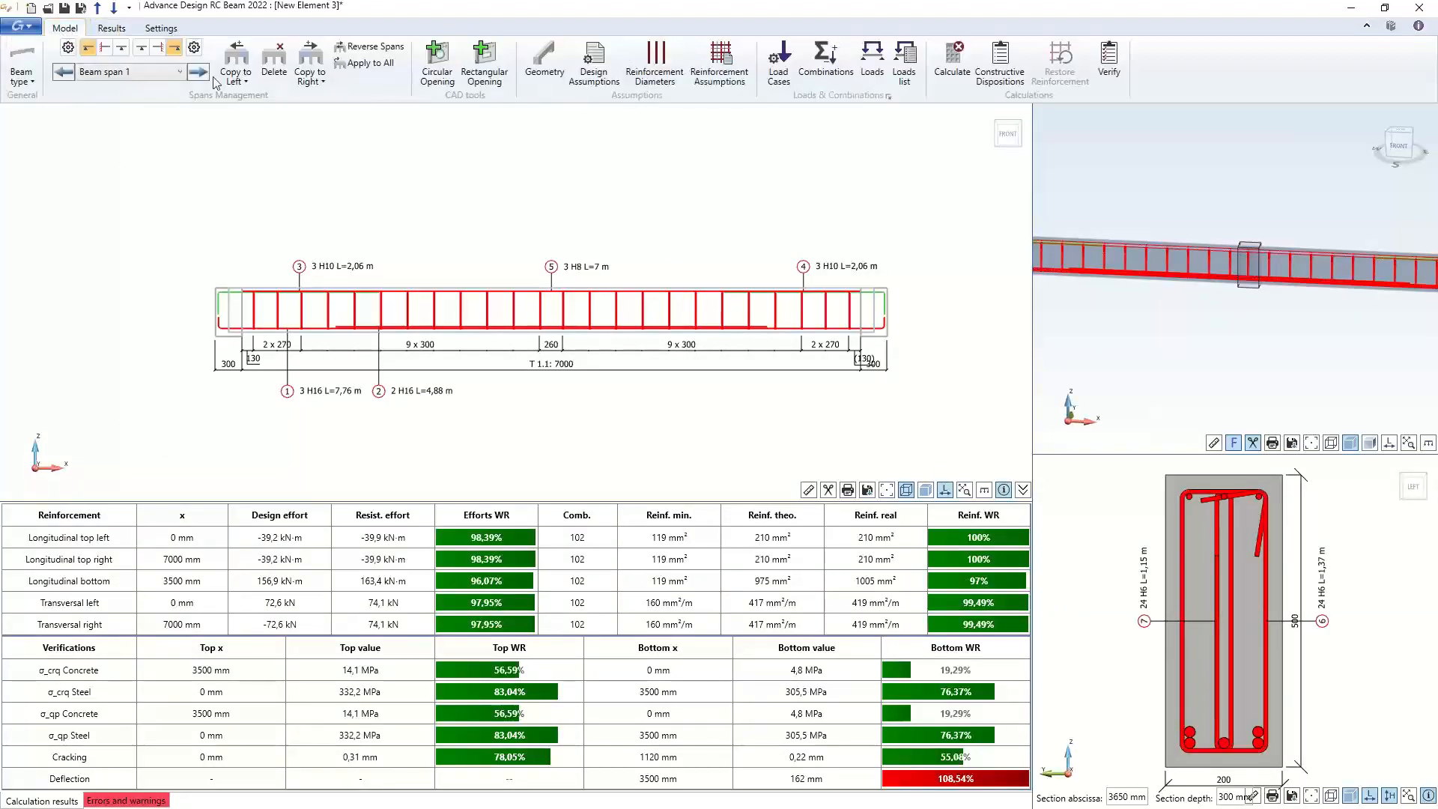
{"action": "left_click", "coordinate": [546, 58]}
{"action": "left_click_drag", "start_coordinate": [638, 268], "coordinate": [327, 169]}
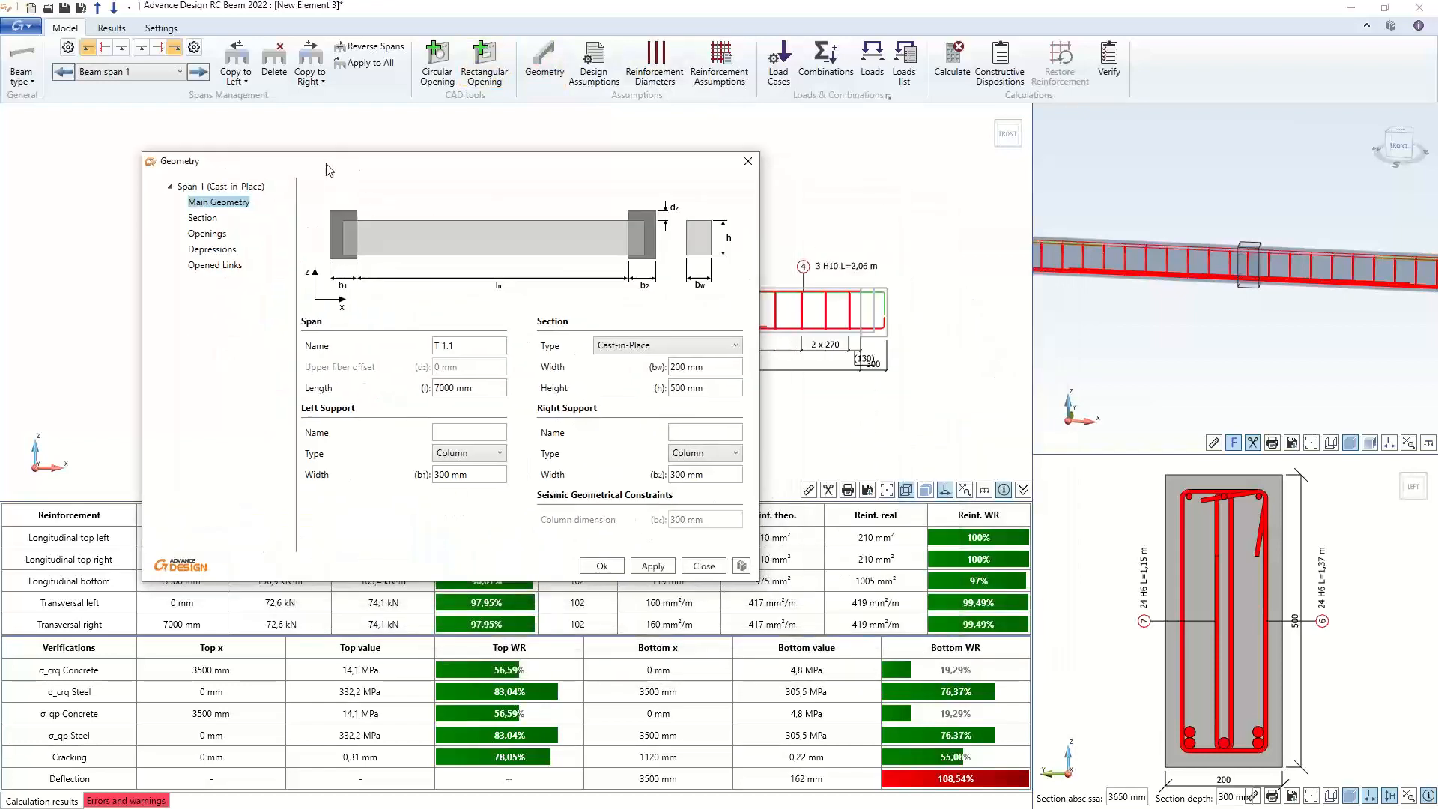
{"action": "left_click", "coordinate": [455, 433]}
{"action": "type", "text": "A"}
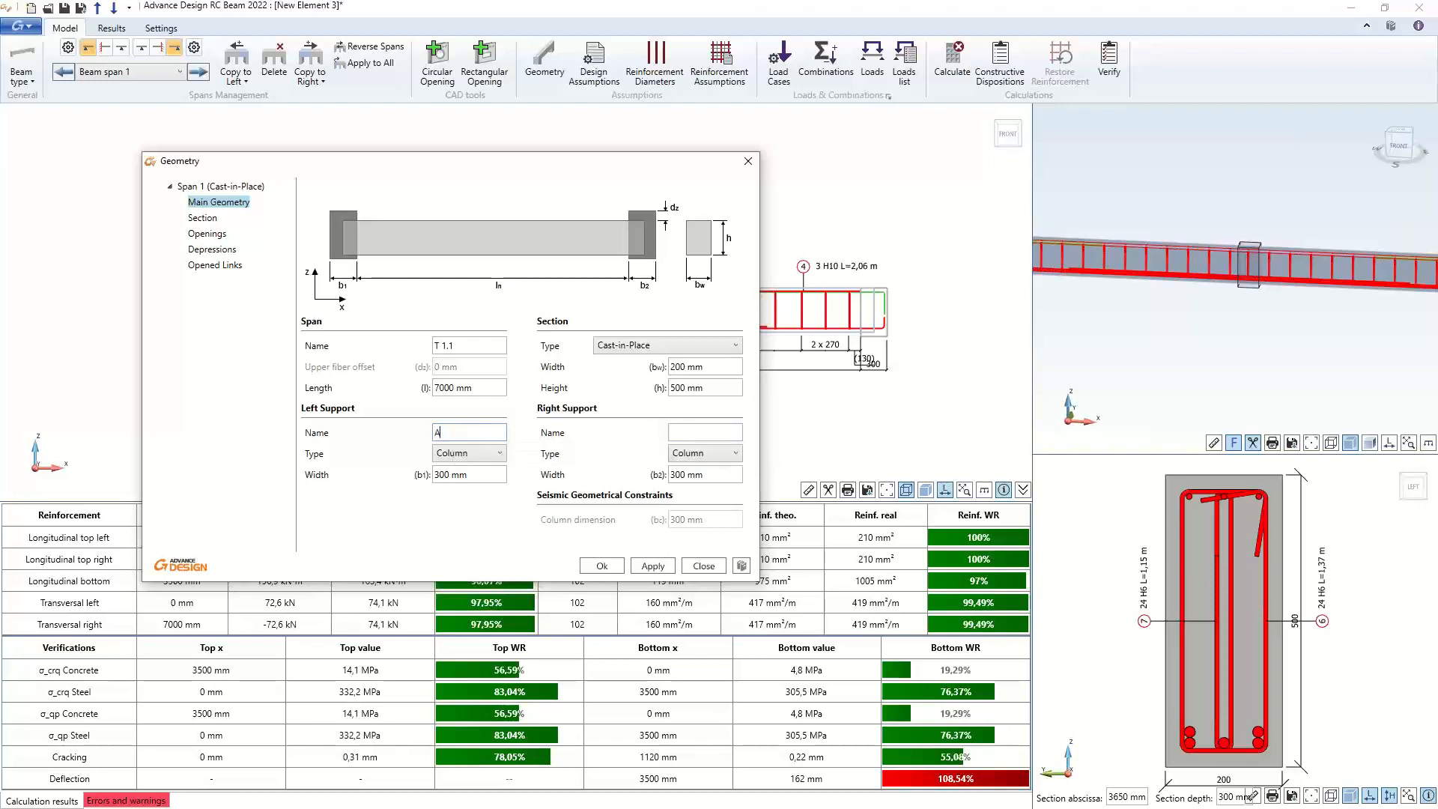
{"action": "left_click", "coordinate": [712, 433]}
{"action": "left_click", "coordinate": [455, 433]}
{"action": "left_click", "coordinate": [600, 566]}
{"action": "left_click", "coordinate": [945, 60]}
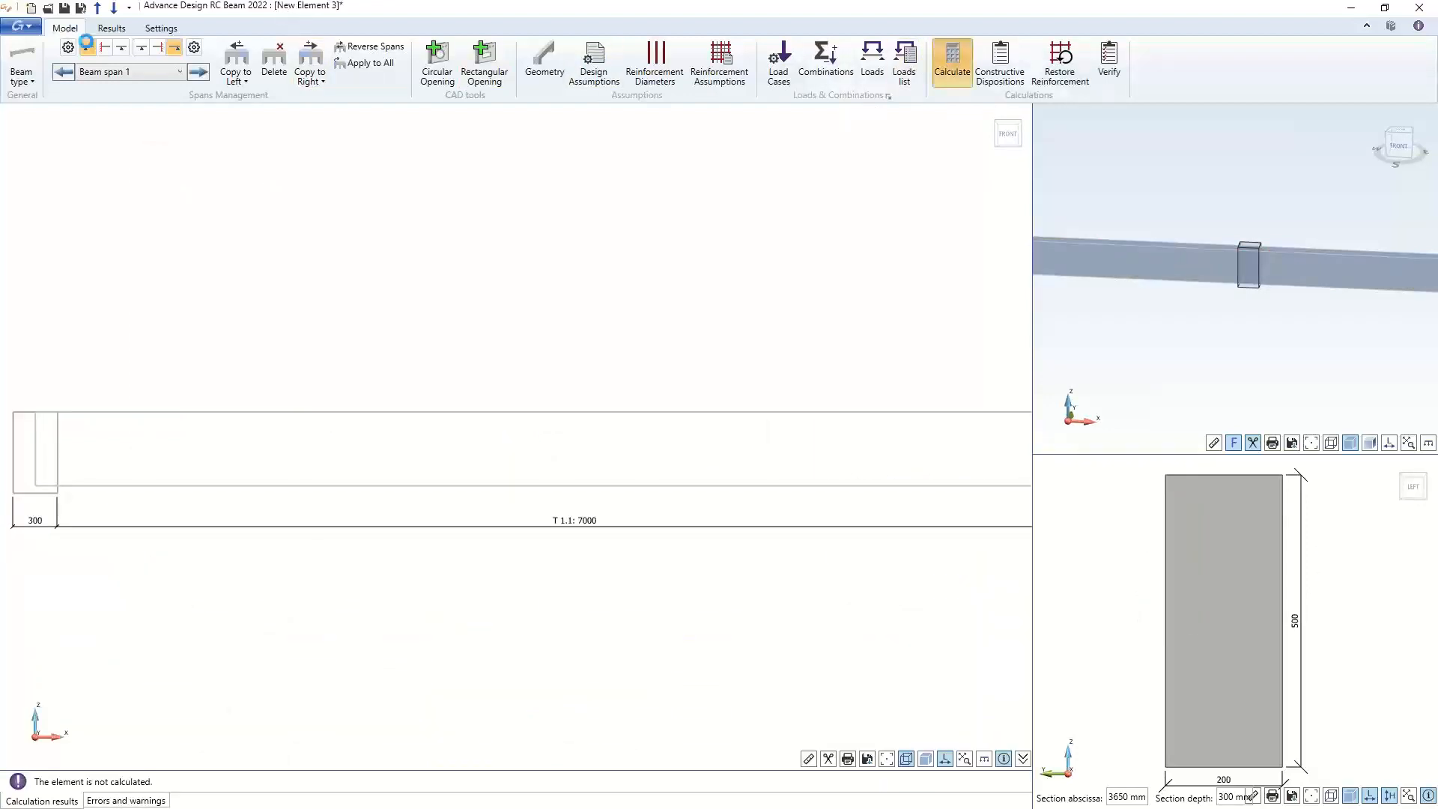
Reopen the beam's result drawings and turn off bending details in the general settings
{"action": "left_click", "coordinate": [108, 28]}
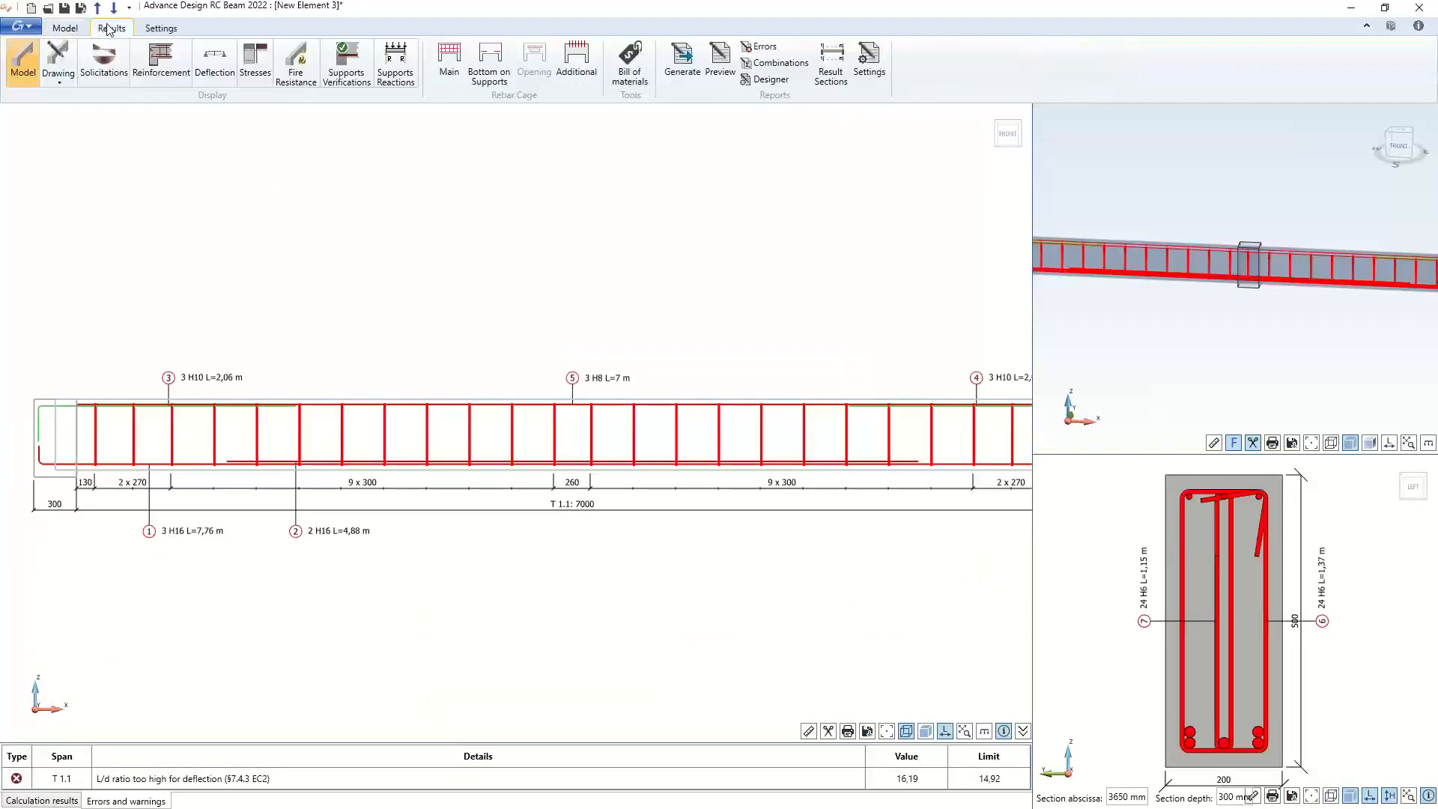
{"action": "left_click", "coordinate": [58, 60]}
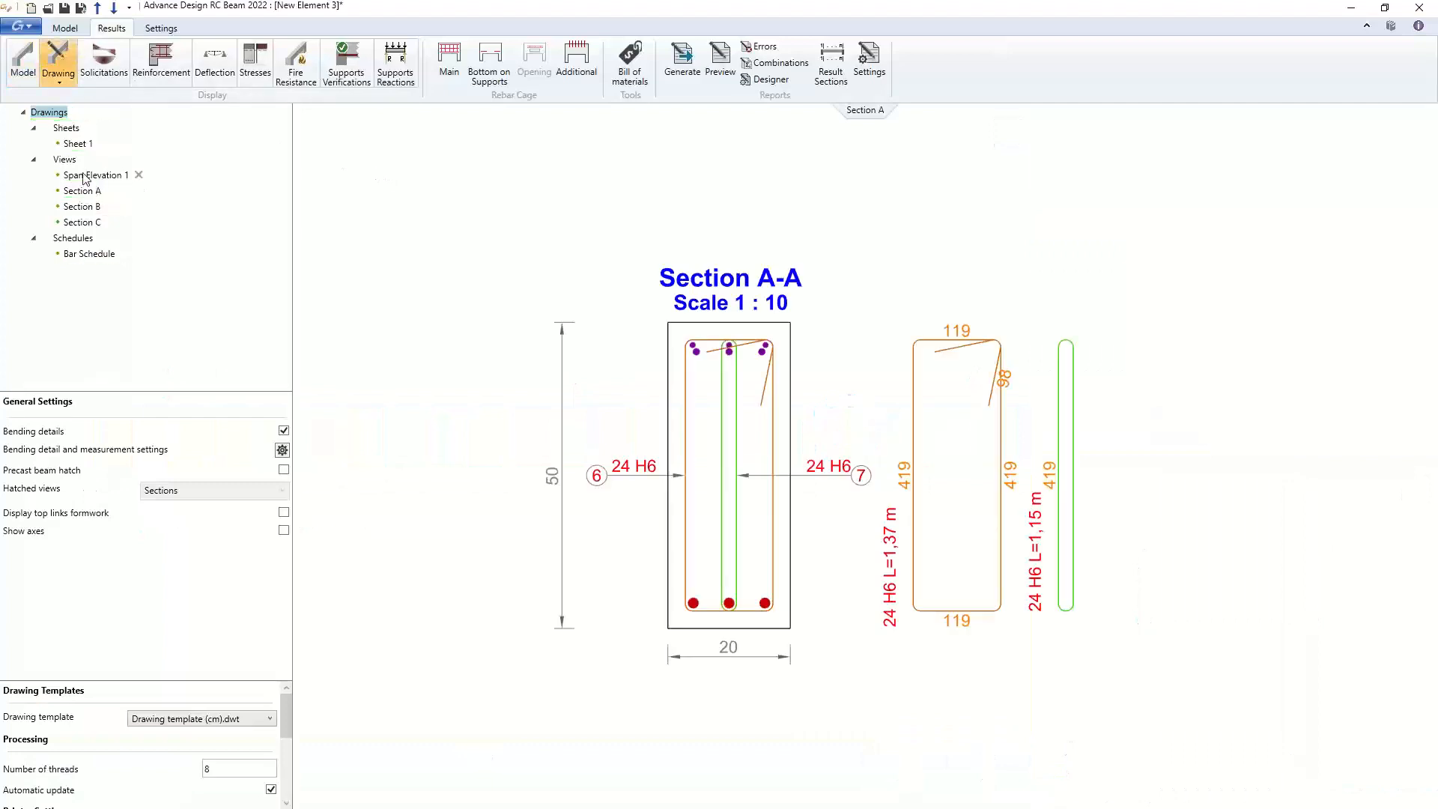
{"action": "left_click", "coordinate": [284, 430]}
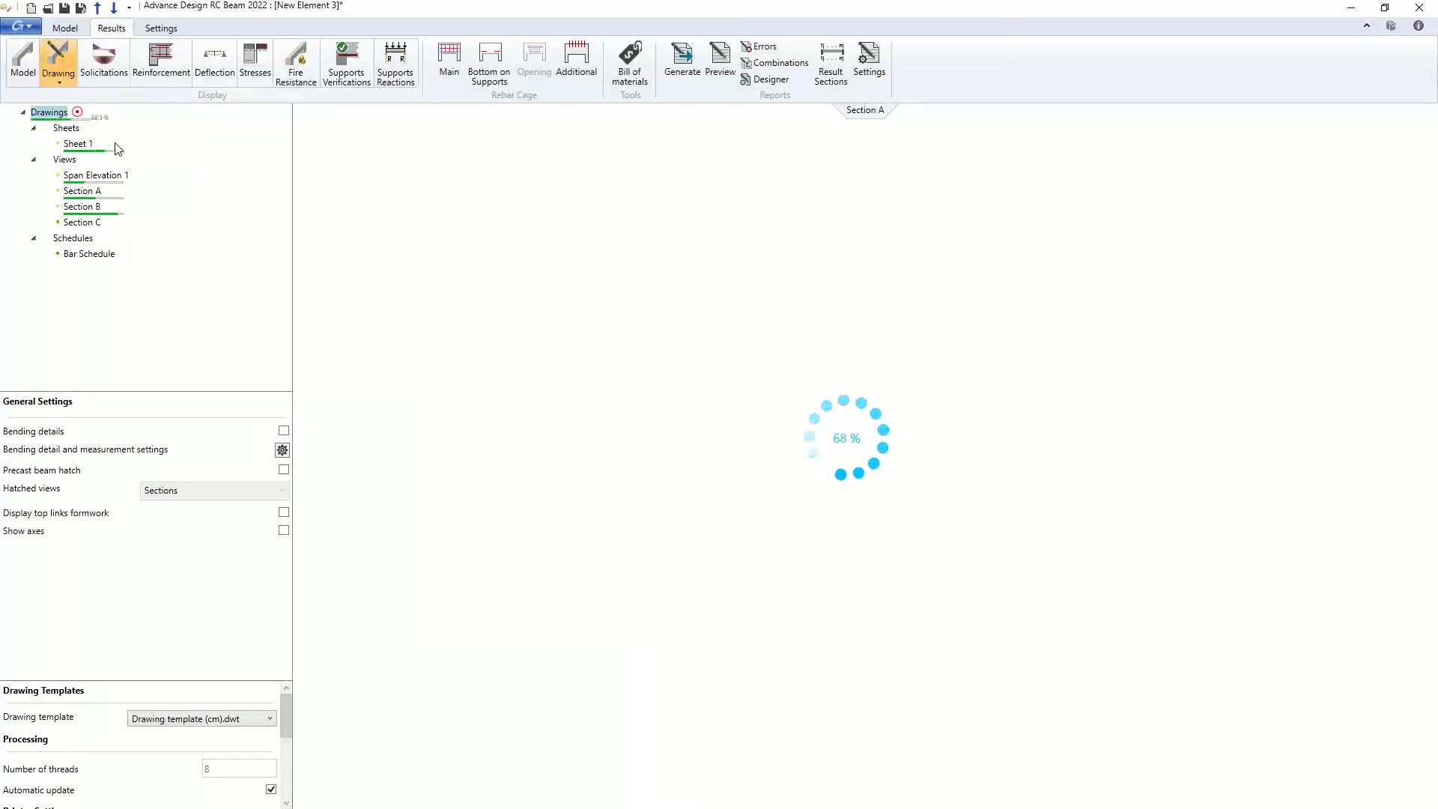
Display the Span Elevation 1 view and enable Show axes in the general drawing settings
{"action": "left_click", "coordinate": [89, 177]}
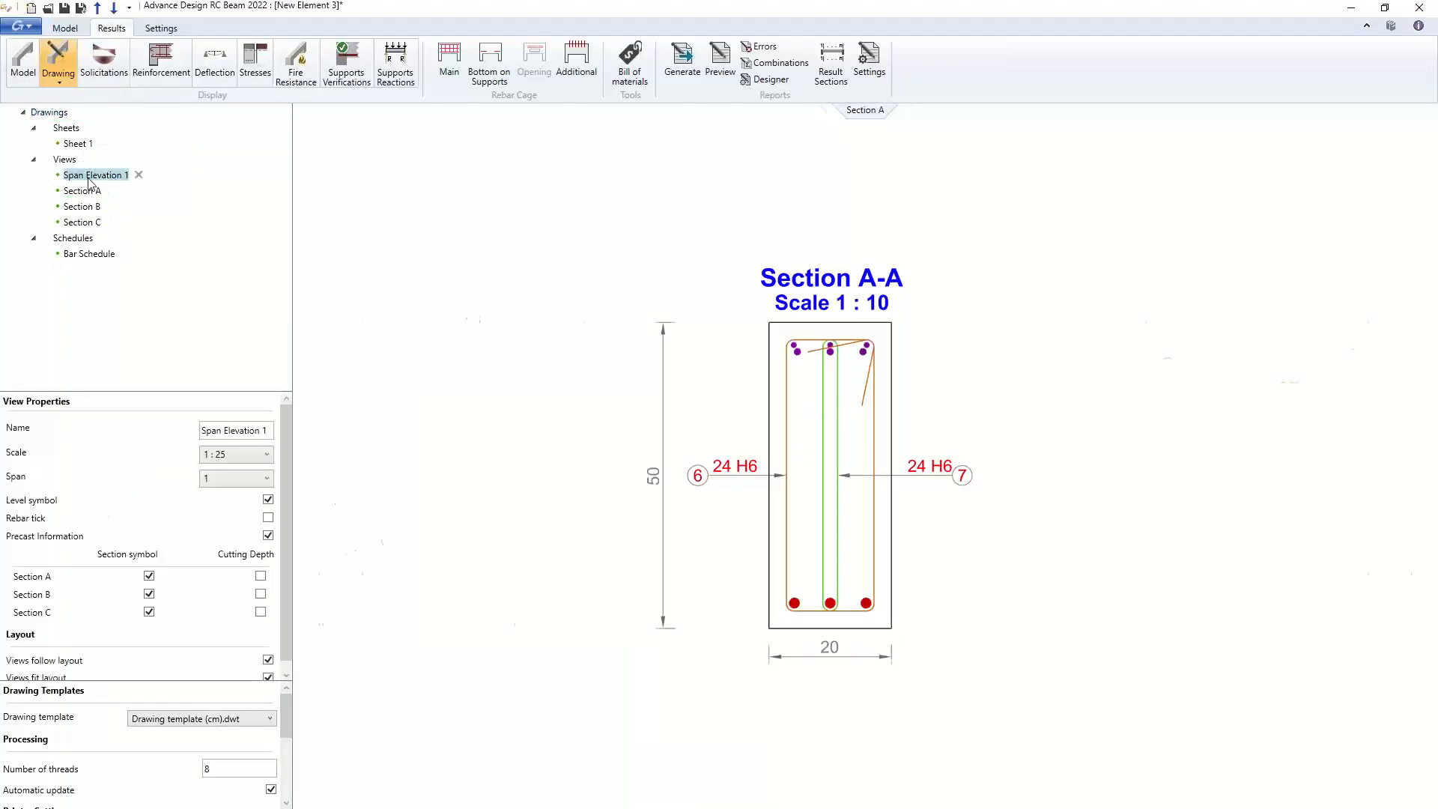
{"action": "scroll", "coordinate": [318, 393], "scroll_direction": "up", "scroll_amount": 4}
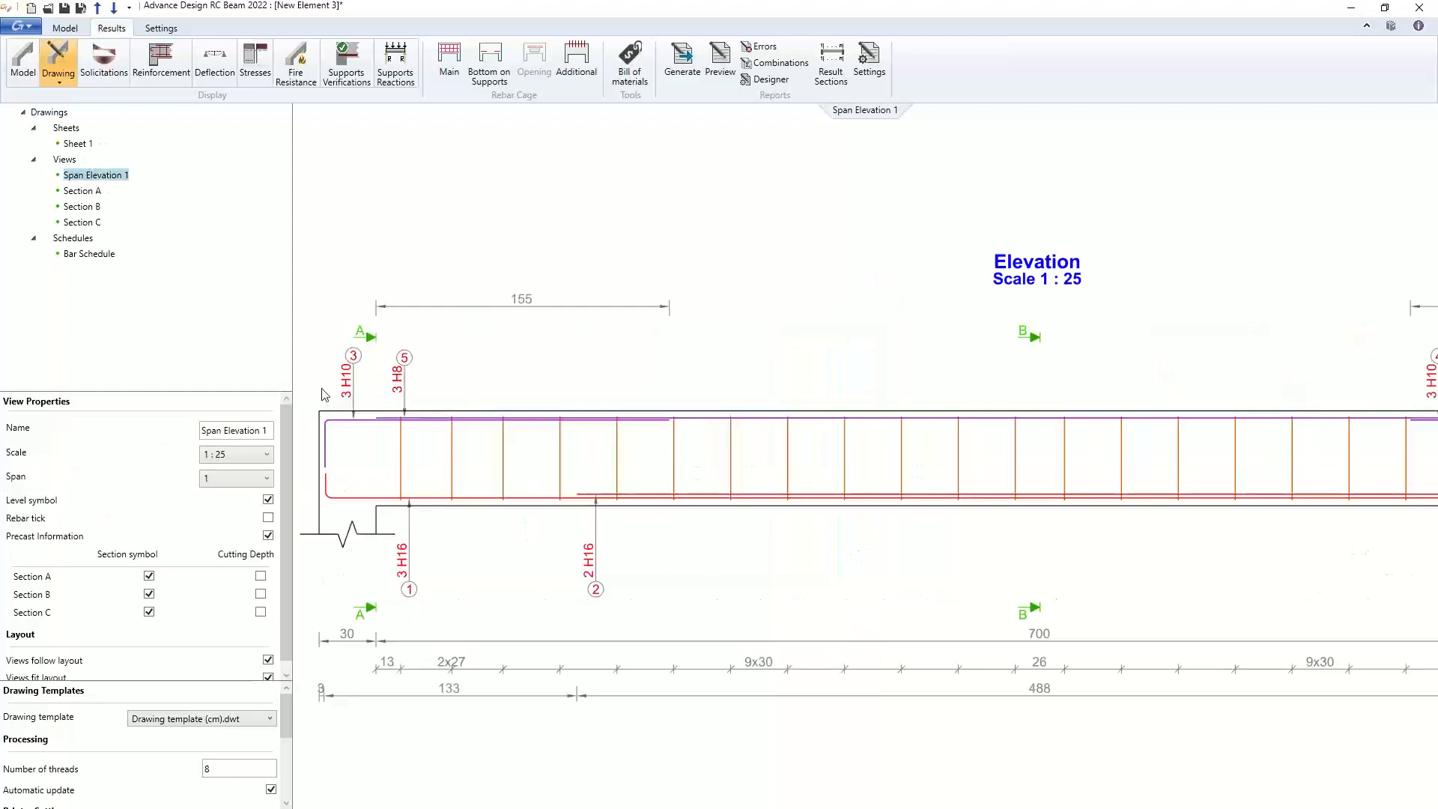
{"action": "scroll", "coordinate": [347, 382], "scroll_direction": "down", "scroll_amount": 1}
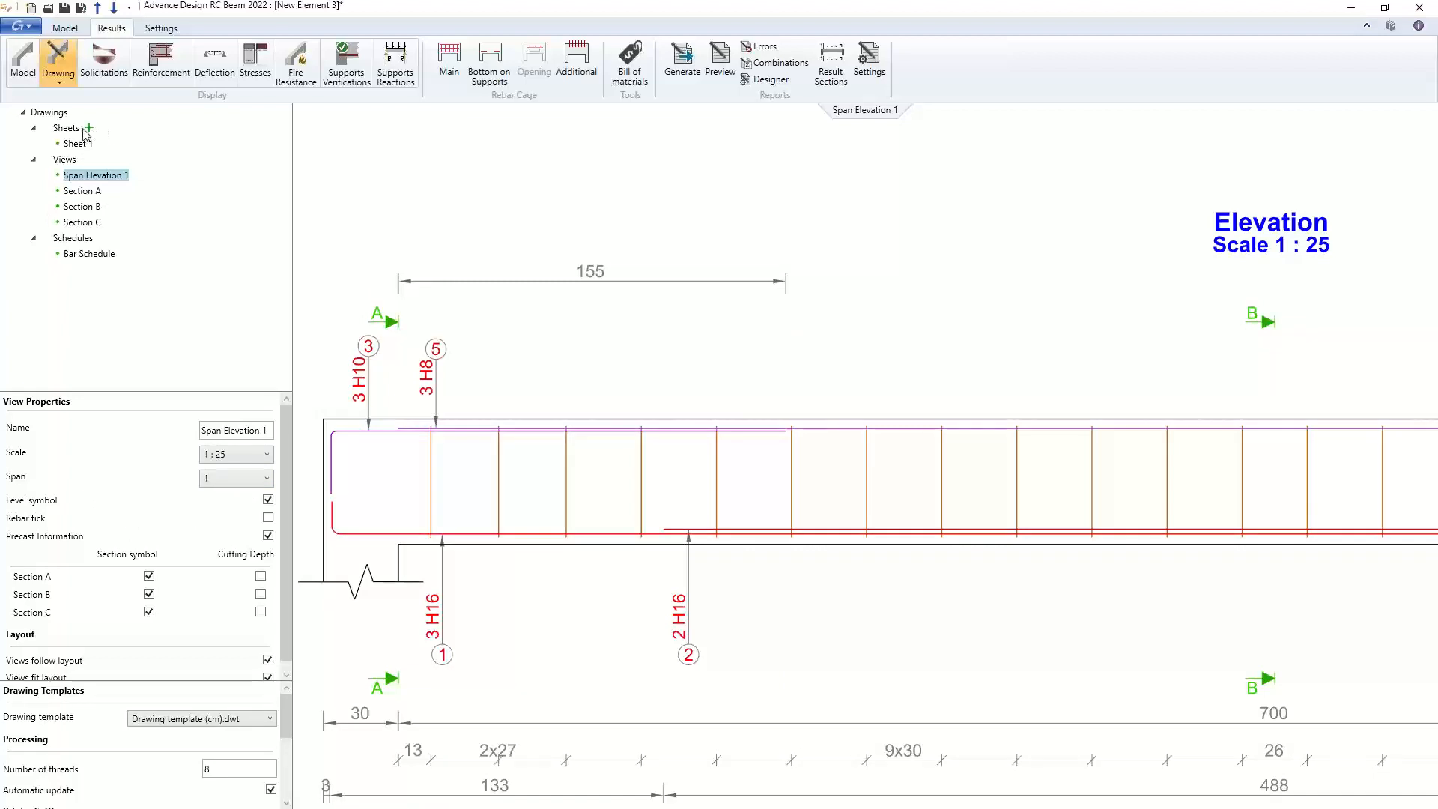
{"action": "left_click", "coordinate": [51, 114]}
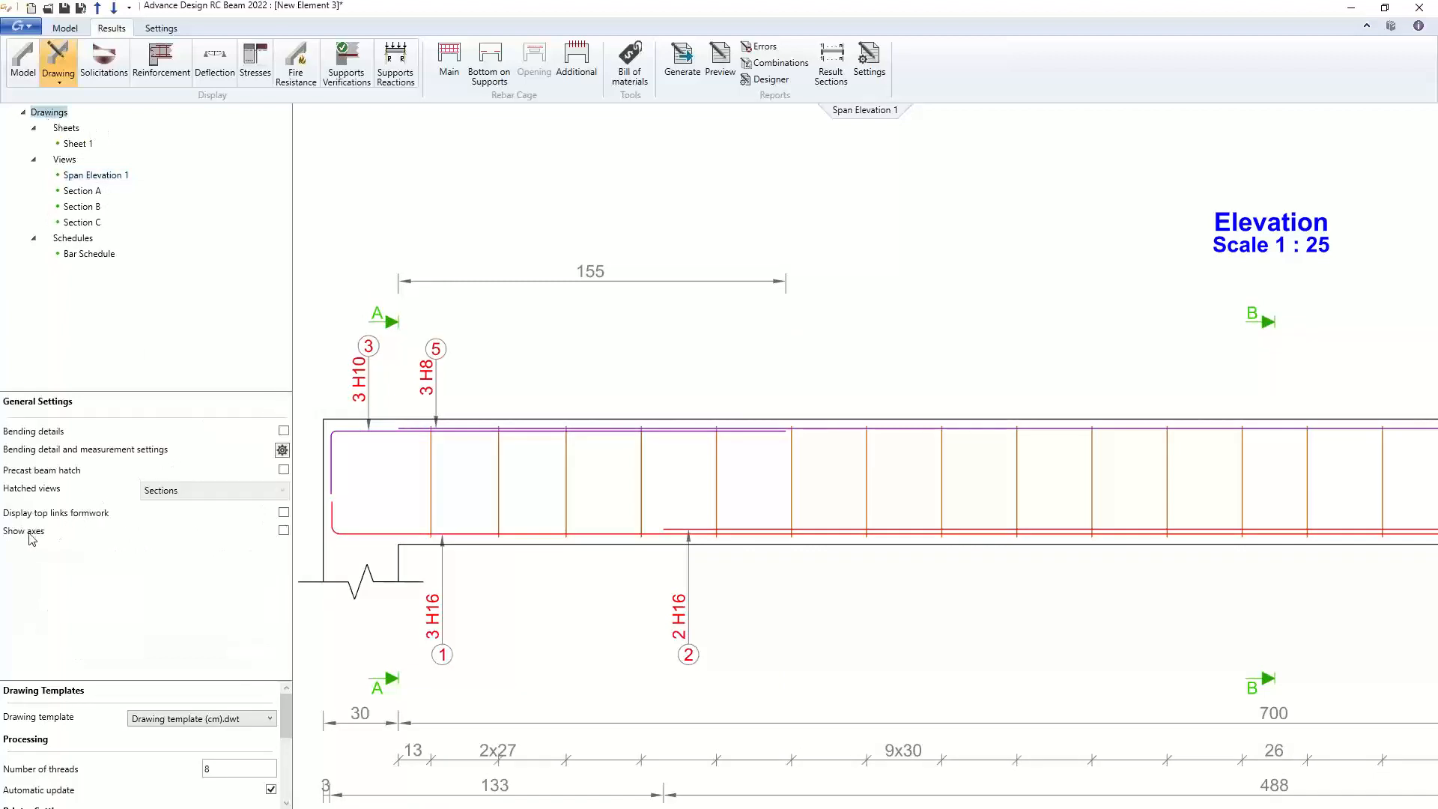
{"action": "left_click", "coordinate": [284, 531]}
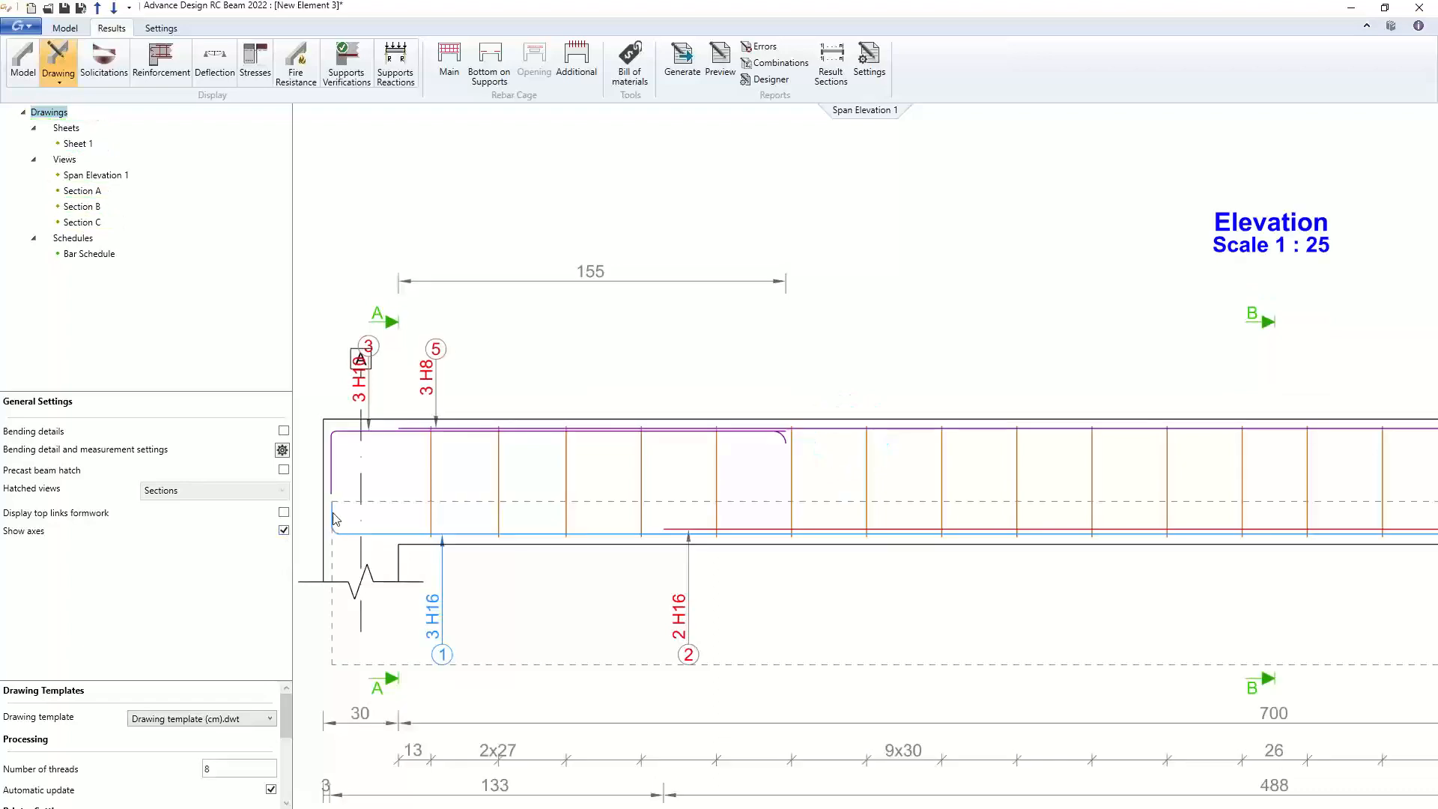
Move the 3 H10 annotation of bar mark 3 along its bar, clear of the axis A symbol
{"action": "scroll", "coordinate": [408, 416], "scroll_direction": "up", "scroll_amount": 3}
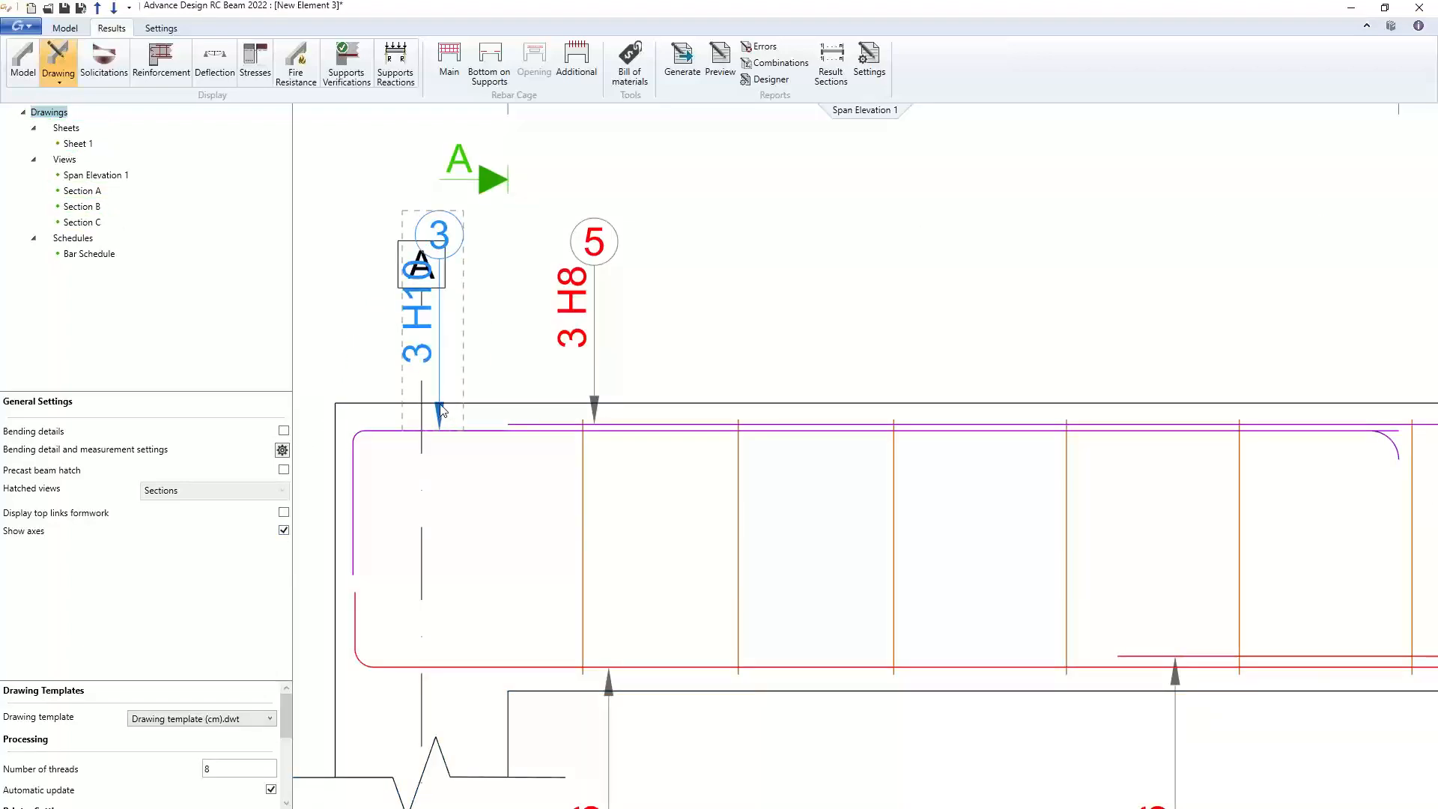
{"action": "left_click", "coordinate": [440, 405]}
{"action": "left_click", "coordinate": [439, 431]}
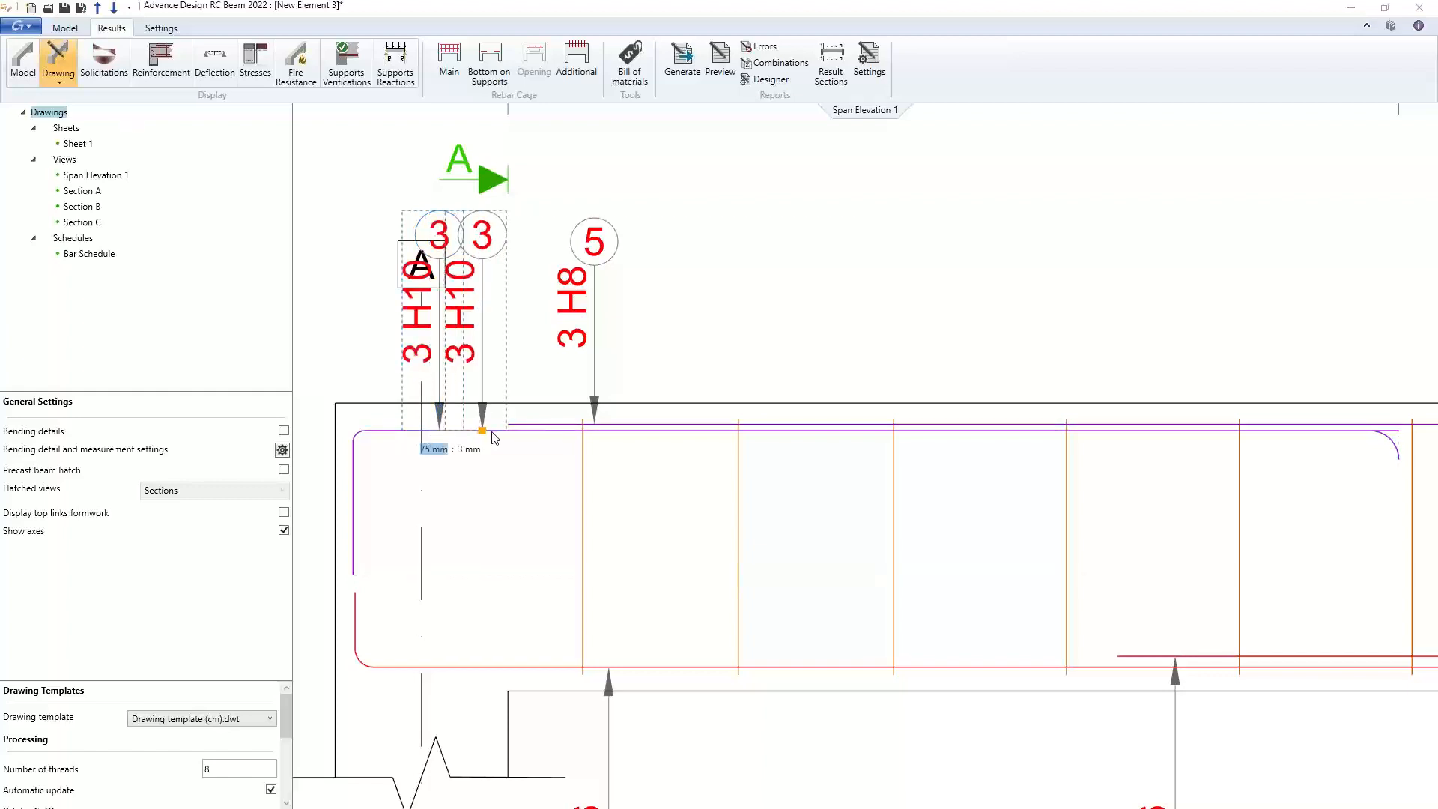
{"action": "left_click", "coordinate": [496, 432]}
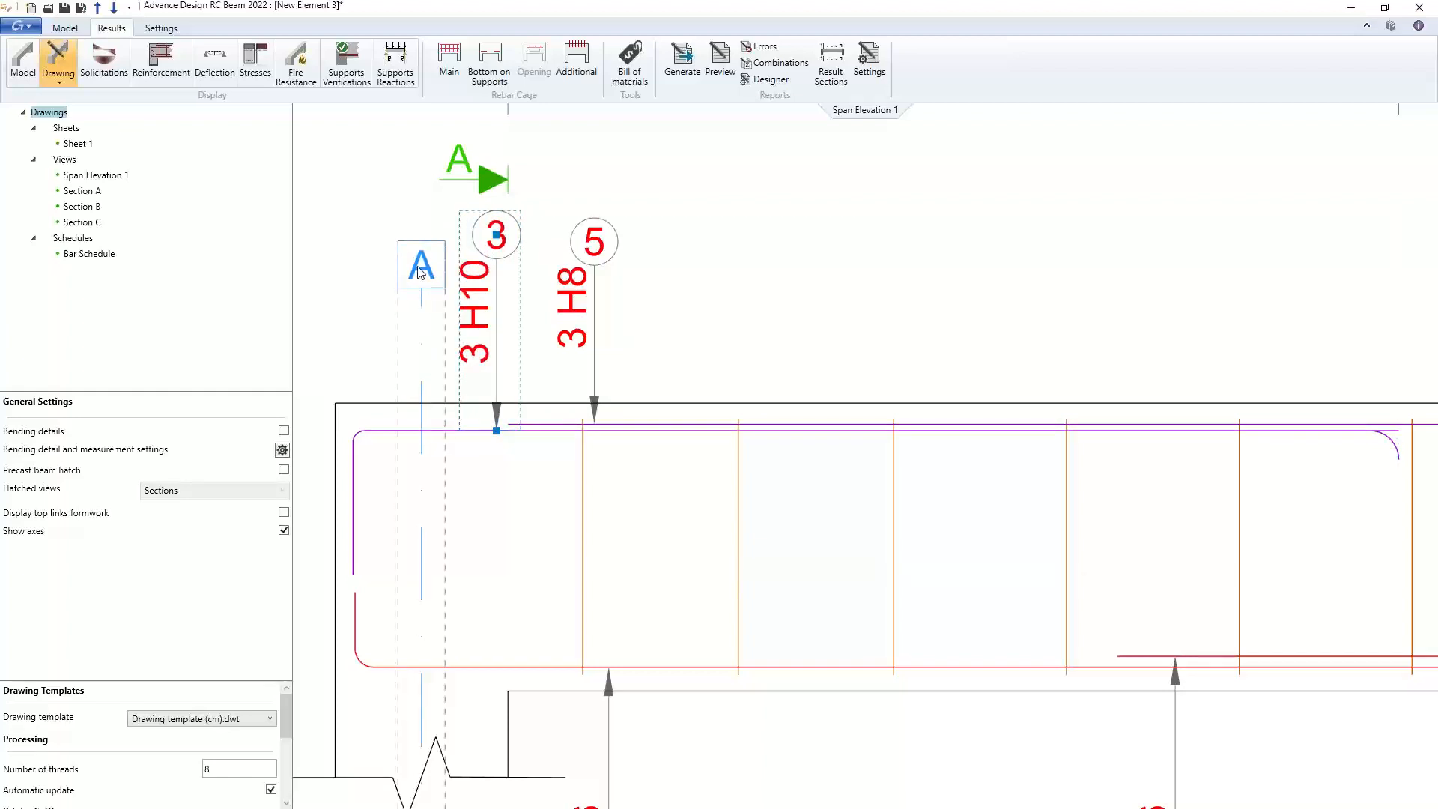
Examine the axis symbols at both end supports in the Span Elevation 1 view
{"action": "scroll", "coordinate": [415, 409], "scroll_direction": "down", "scroll_amount": 3}
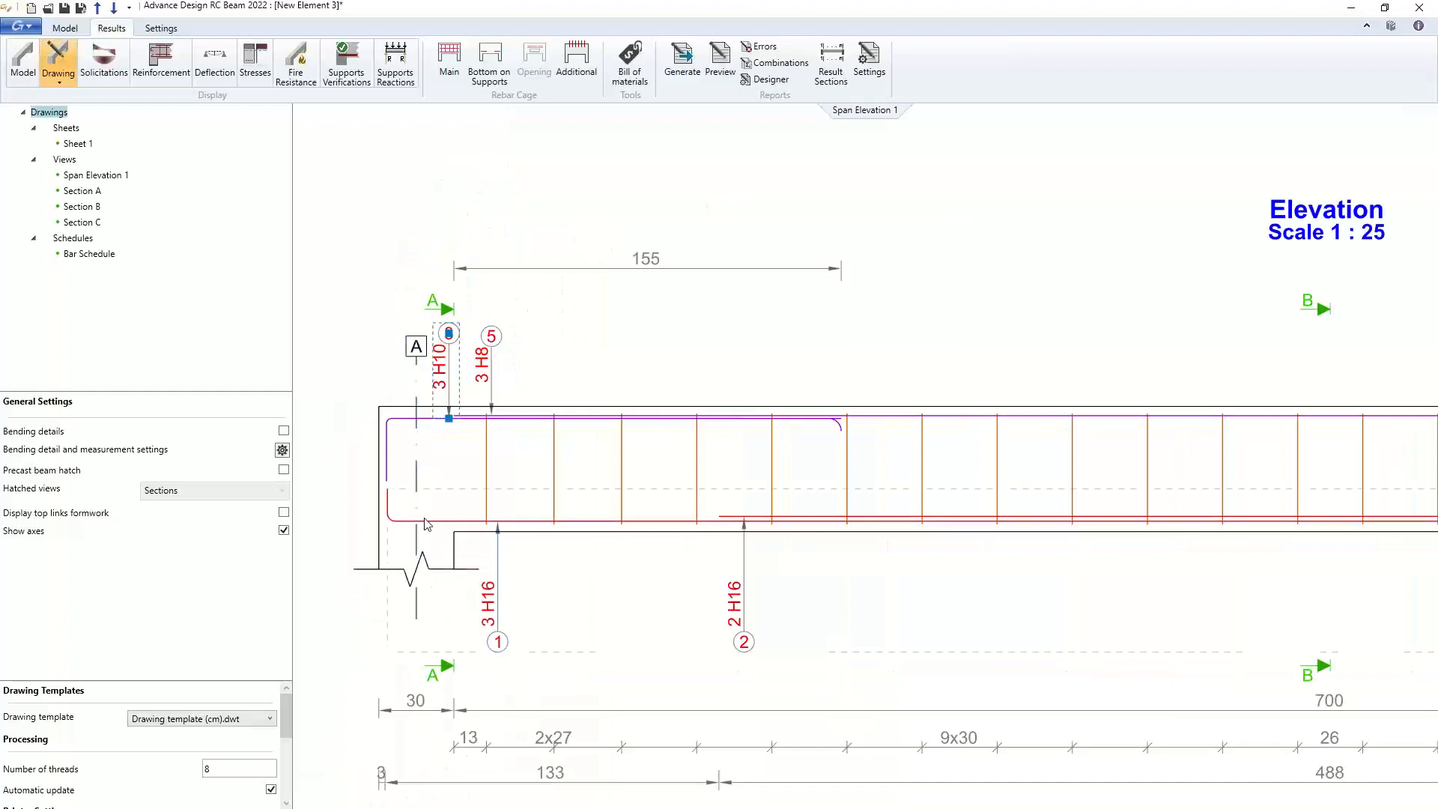
{"action": "scroll", "coordinate": [415, 525], "scroll_direction": "down", "scroll_amount": 3}
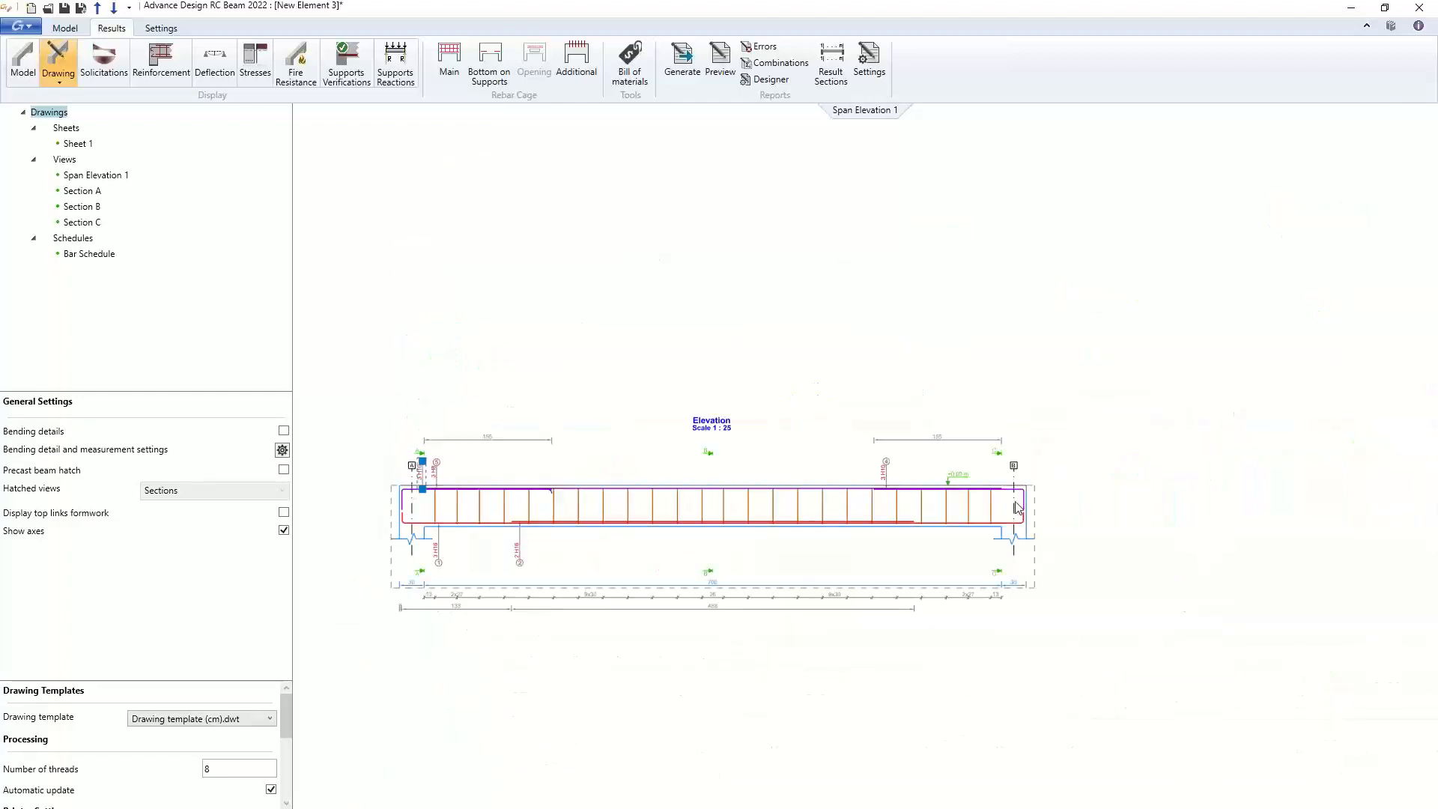
{"action": "scroll", "coordinate": [1017, 508], "scroll_direction": "up", "scroll_amount": 5}
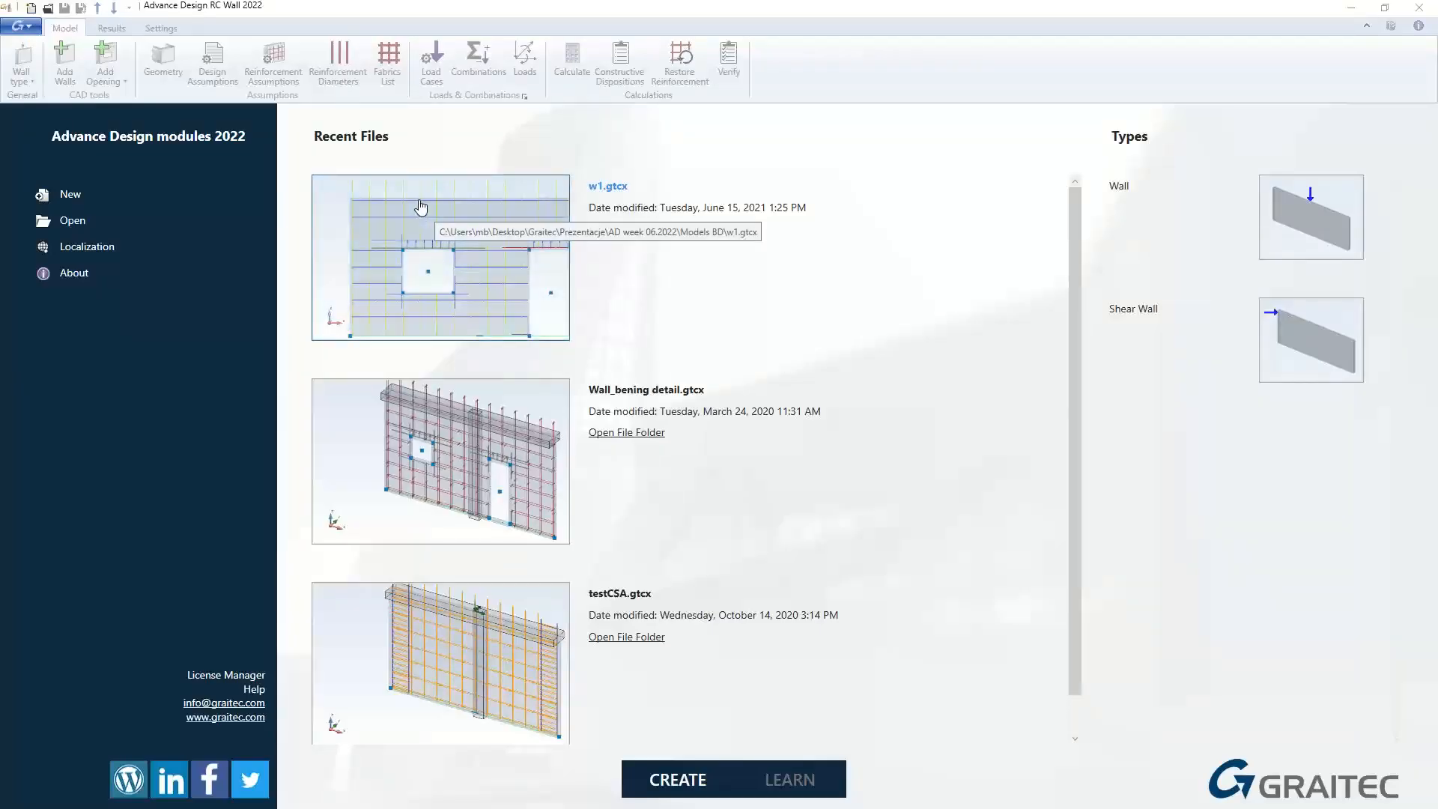
Switch to the RC Wall module, open the recent file w1.gtcx and display its result drawings
{"action": "left_click", "coordinate": [420, 204]}
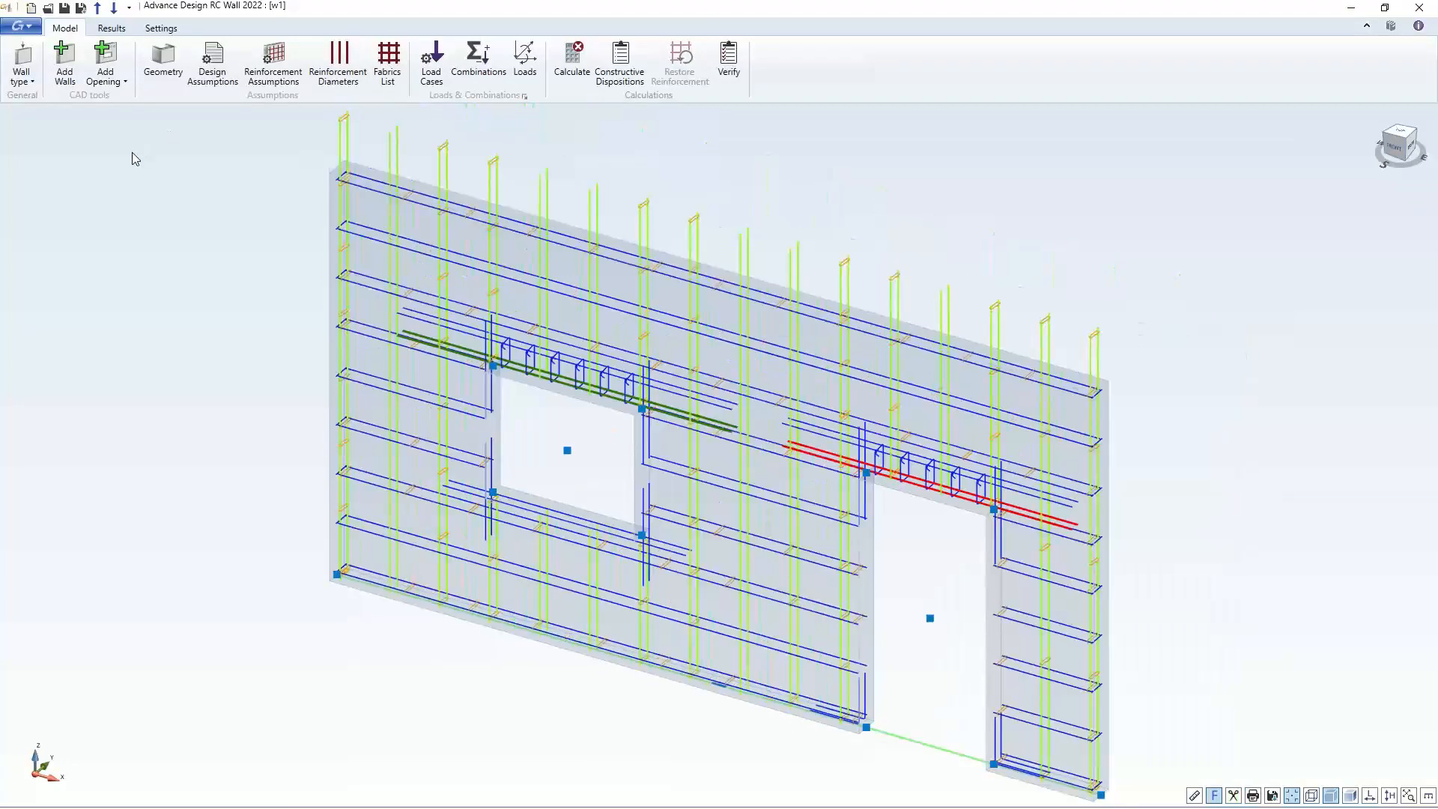
{"action": "left_click", "coordinate": [112, 27]}
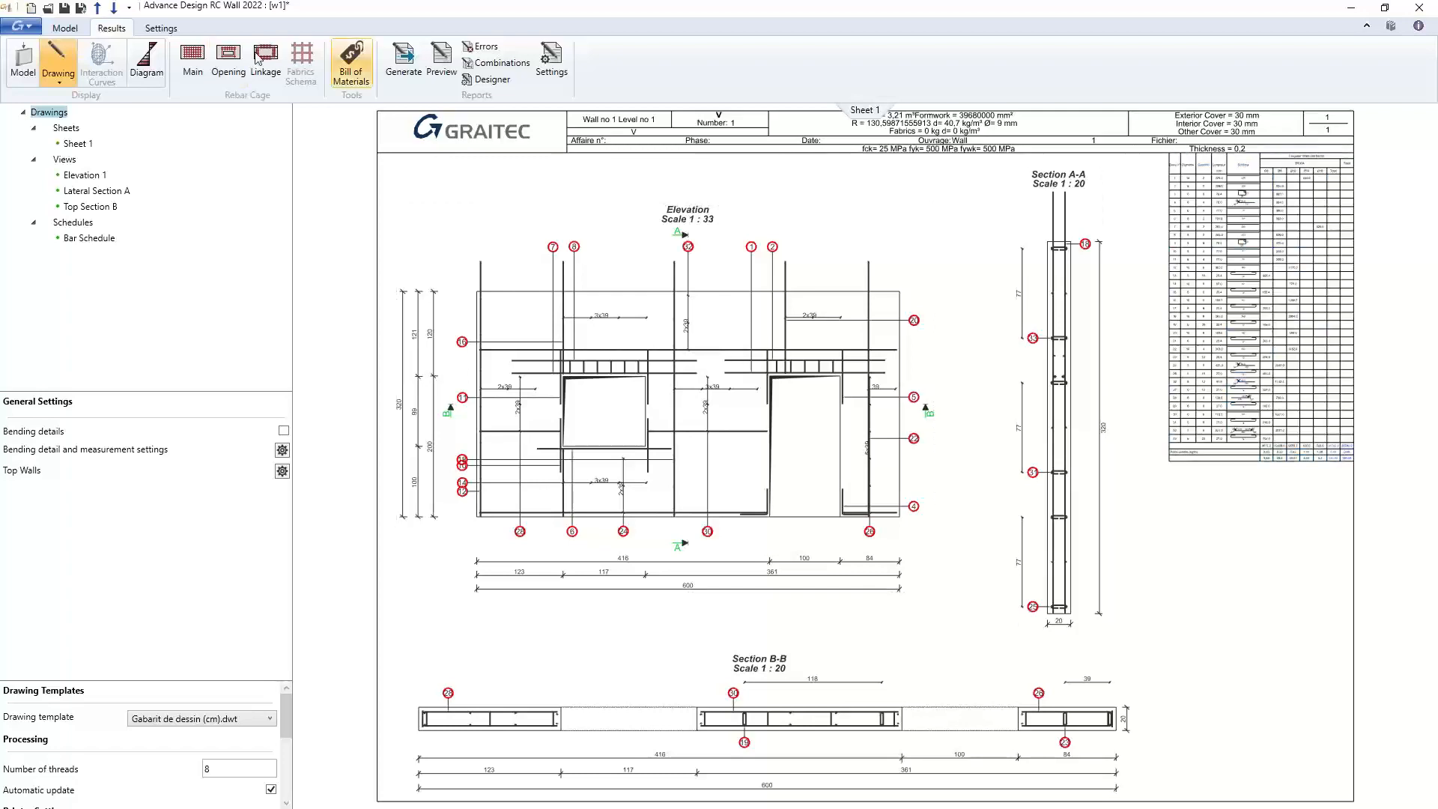
Change the wall's main reinforcement type to Fabrics in the reinforcement assumptions and recalculate the wall
{"action": "left_click", "coordinate": [66, 30]}
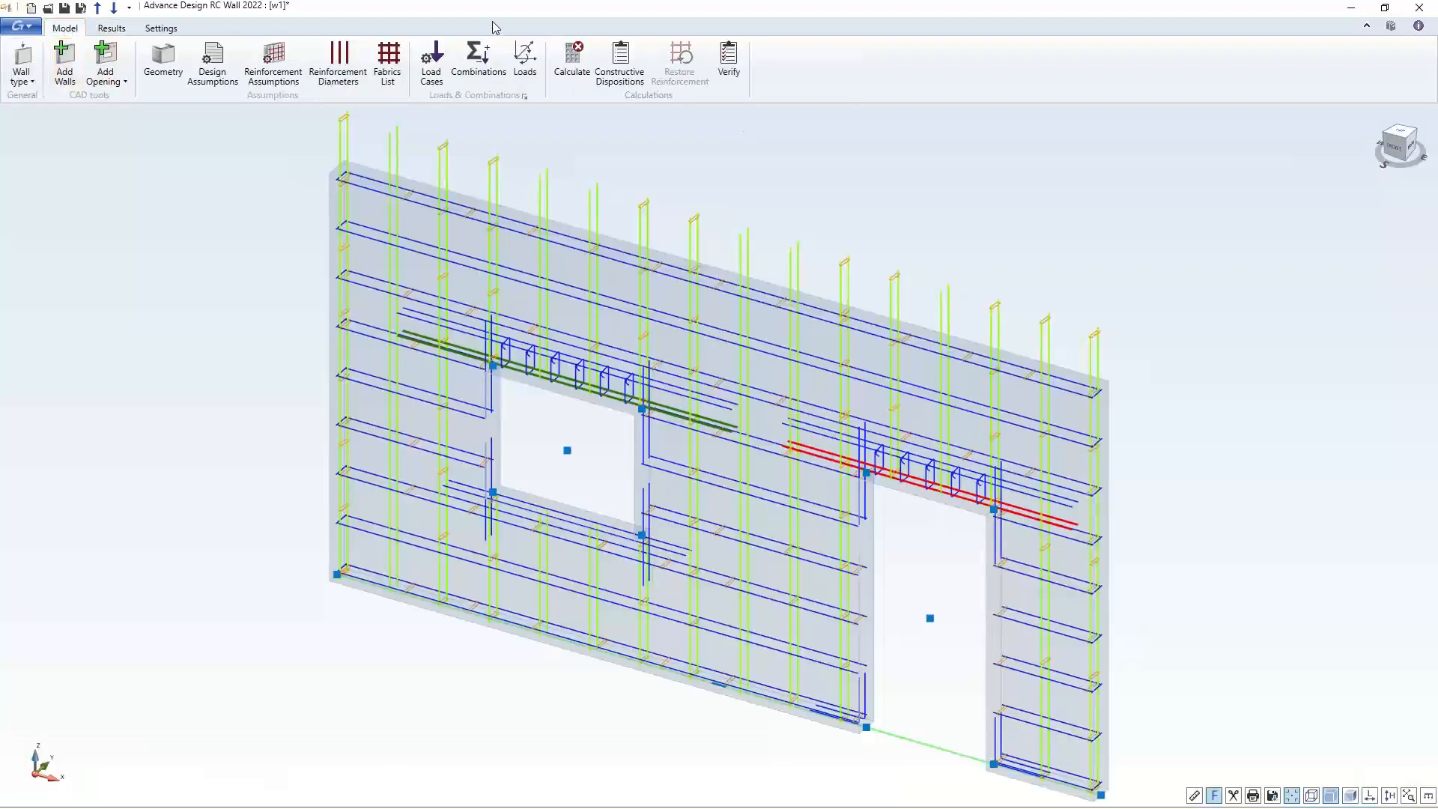
{"action": "left_click", "coordinate": [274, 56]}
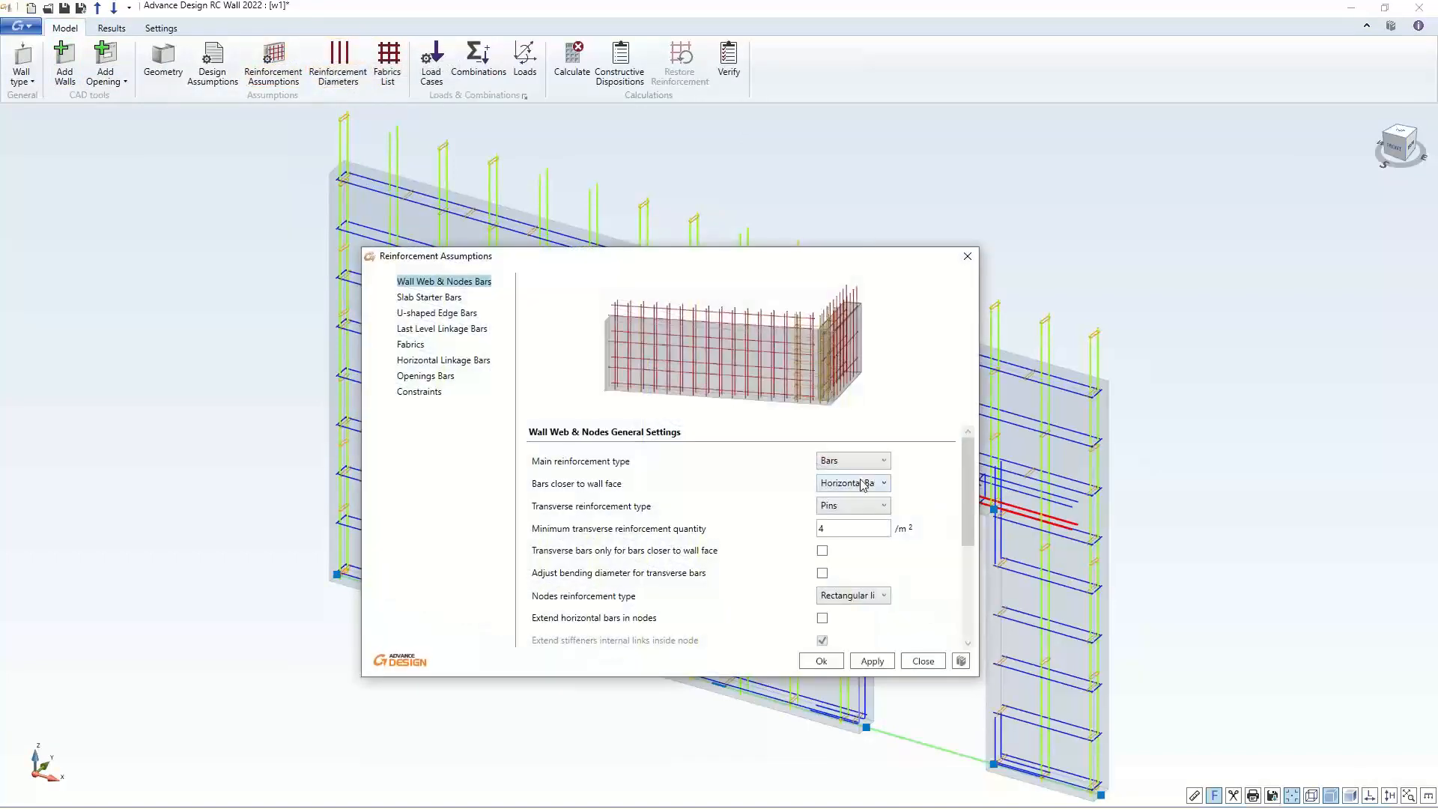
{"action": "left_click", "coordinate": [857, 461]}
{"action": "left_click", "coordinate": [834, 494]}
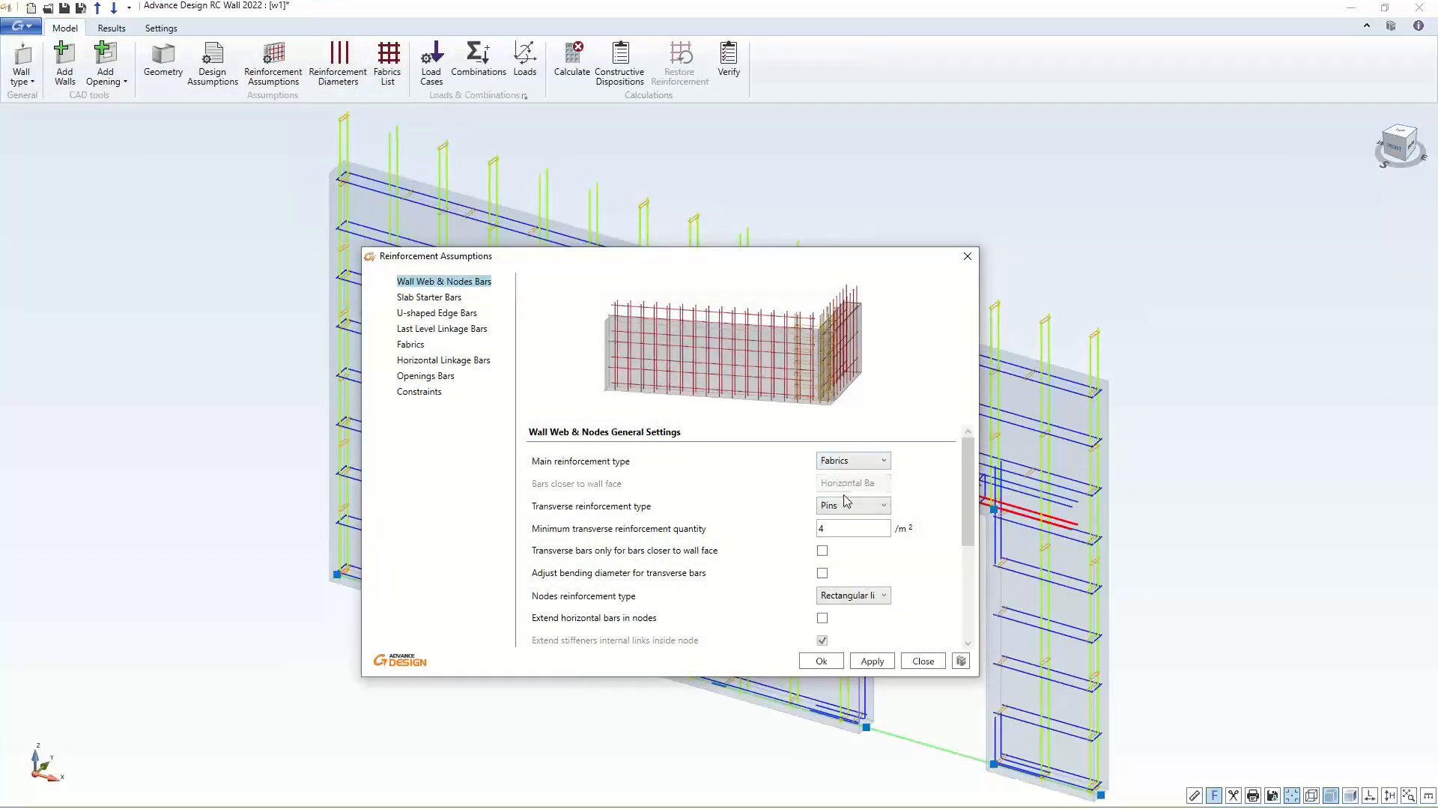
{"action": "left_click", "coordinate": [822, 661]}
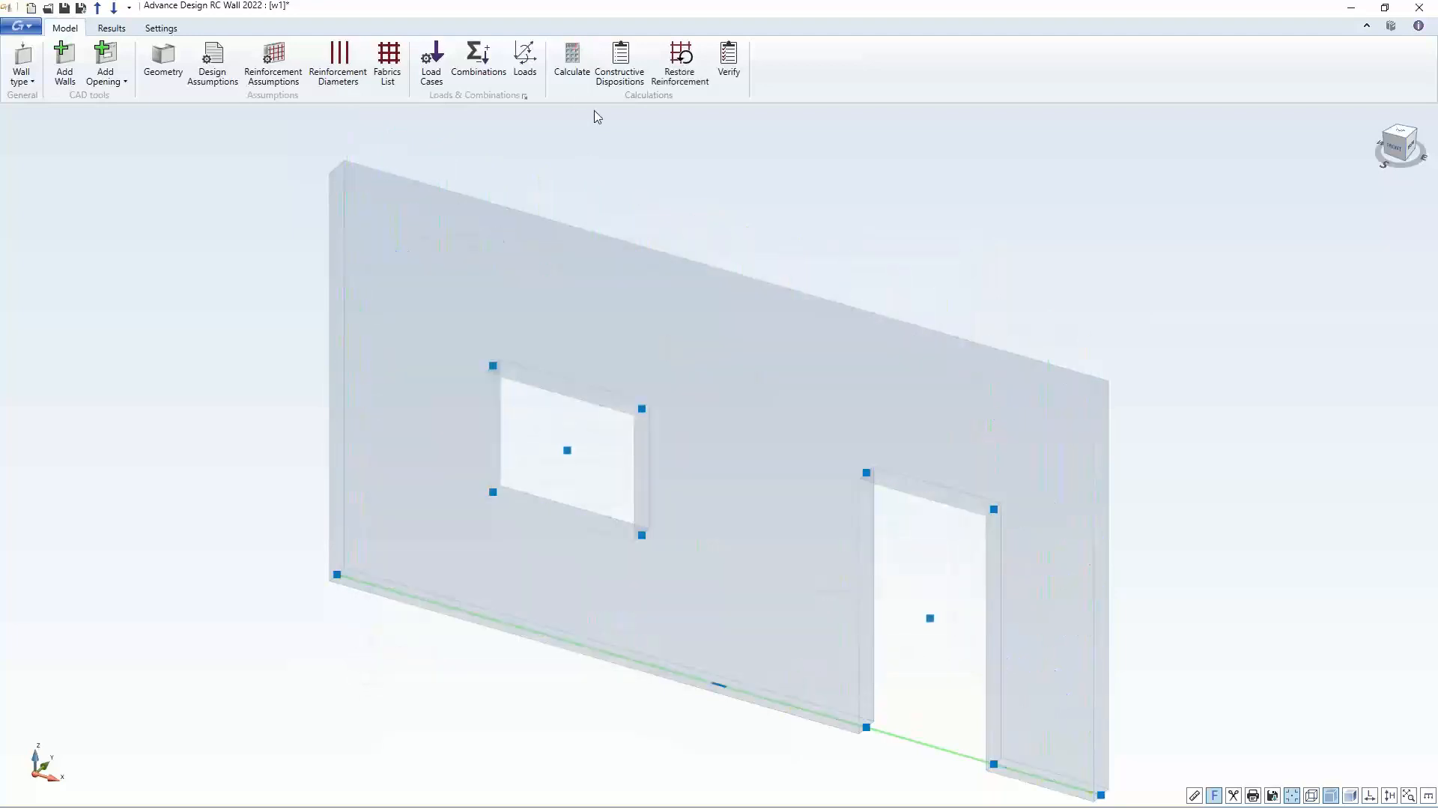
{"action": "left_click", "coordinate": [572, 59]}
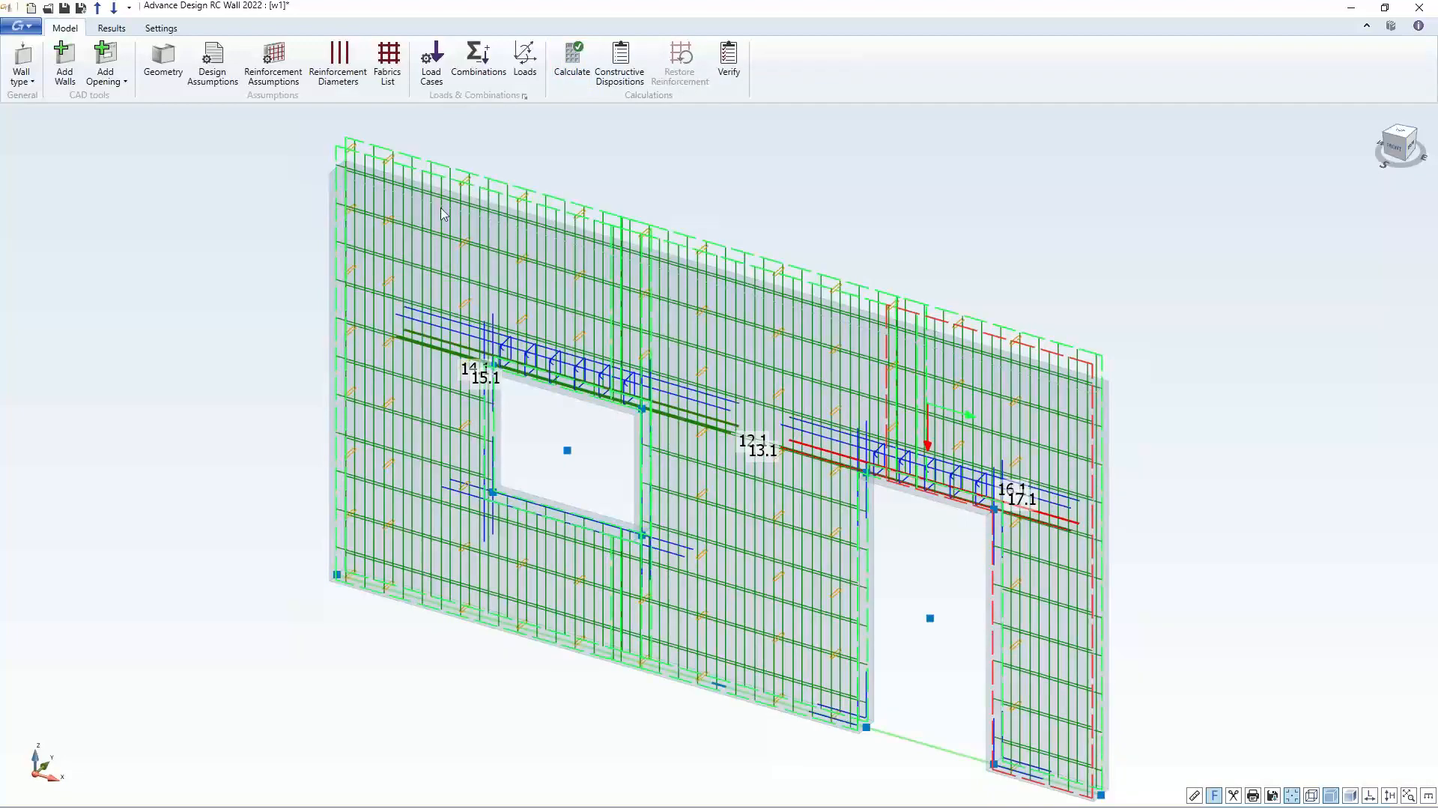
Examine the fabric reinforcement and mesh outlines around the door lintel and the wall's upper corner in the 3D model
{"action": "scroll", "coordinate": [1147, 427], "scroll_direction": "up", "scroll_amount": 5}
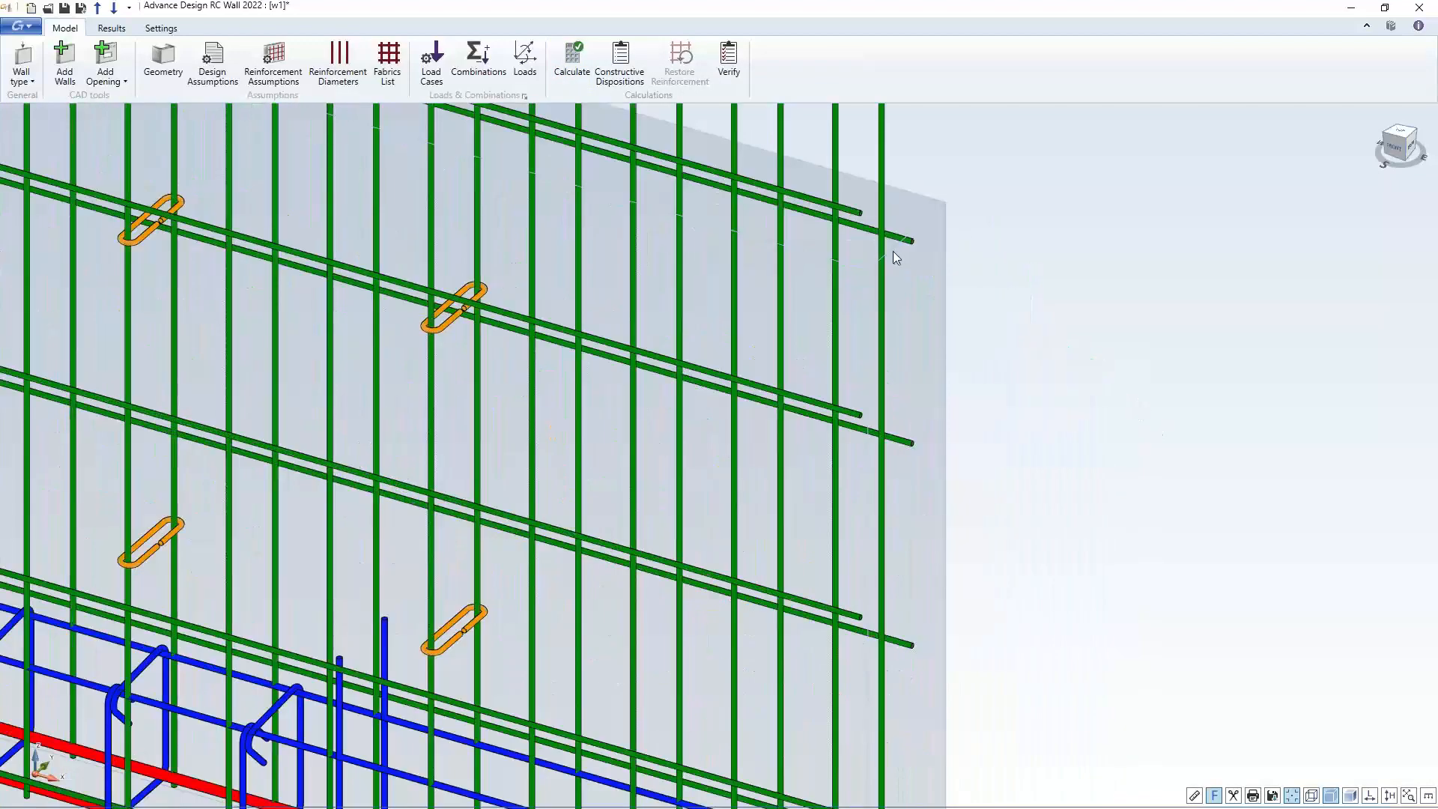
{"action": "scroll", "coordinate": [892, 205], "scroll_direction": "down", "scroll_amount": 3}
{"action": "scroll", "coordinate": [891, 196], "scroll_direction": "down", "scroll_amount": 2}
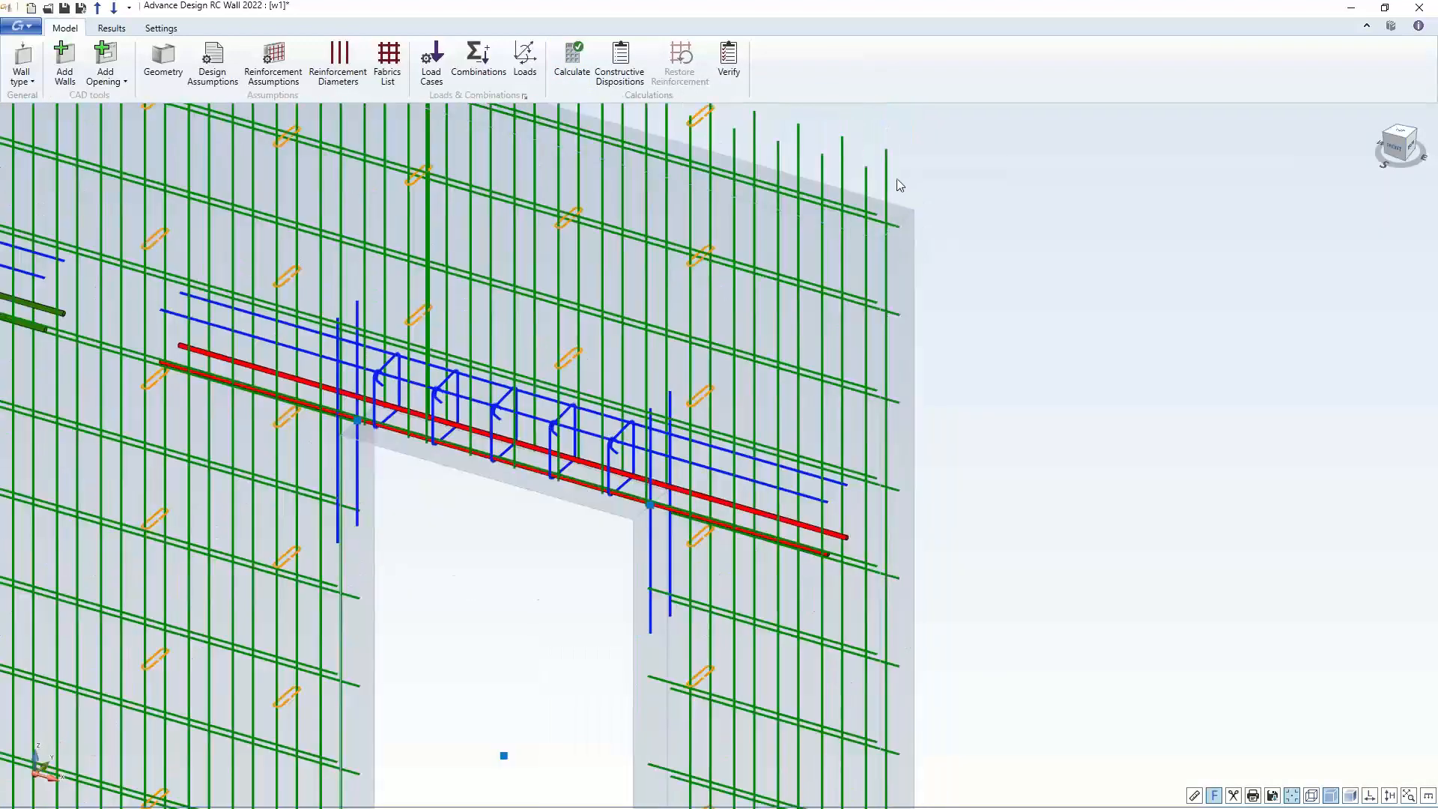
{"action": "scroll", "coordinate": [891, 175], "scroll_direction": "up", "scroll_amount": 3}
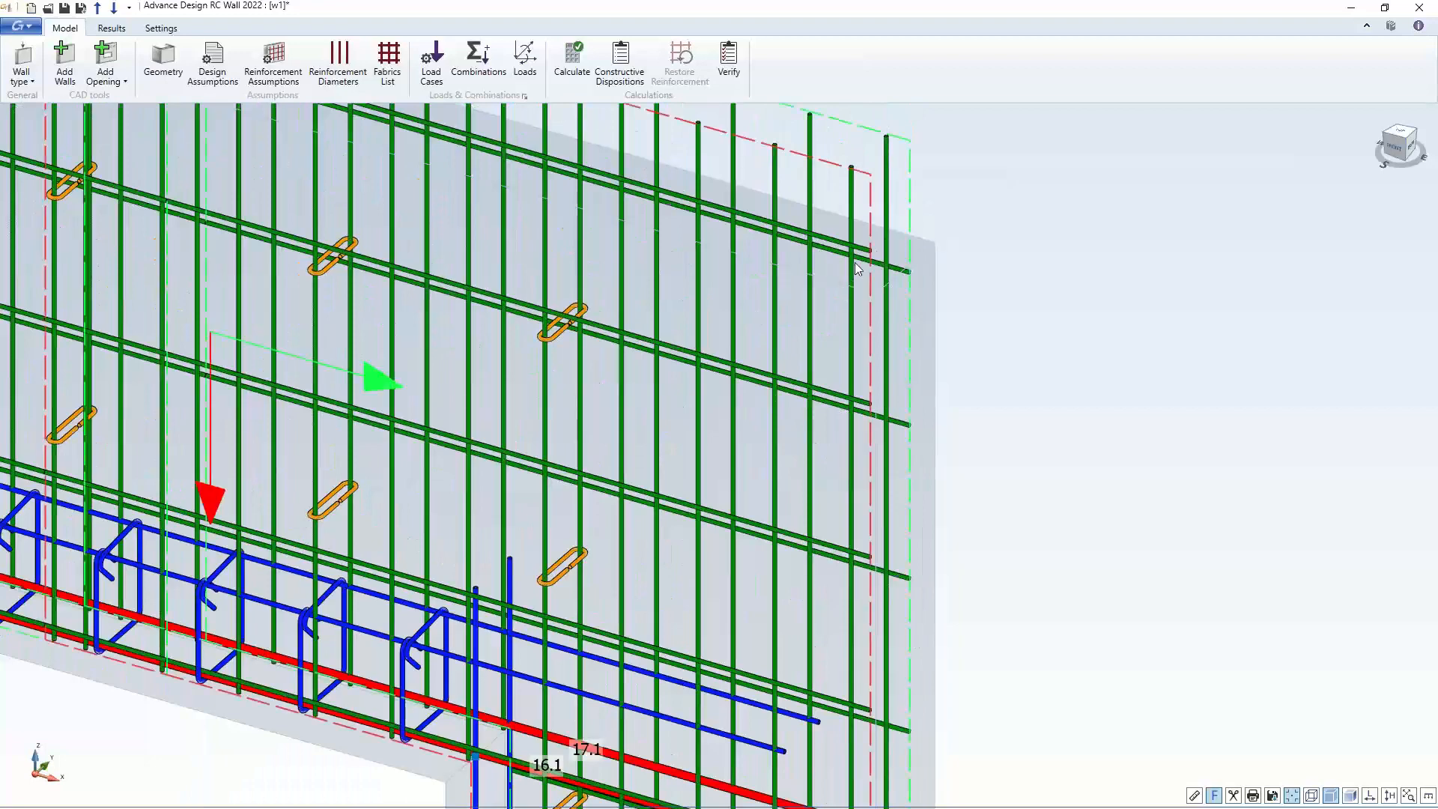
{"action": "scroll", "coordinate": [940, 264], "scroll_direction": "down", "scroll_amount": 3}
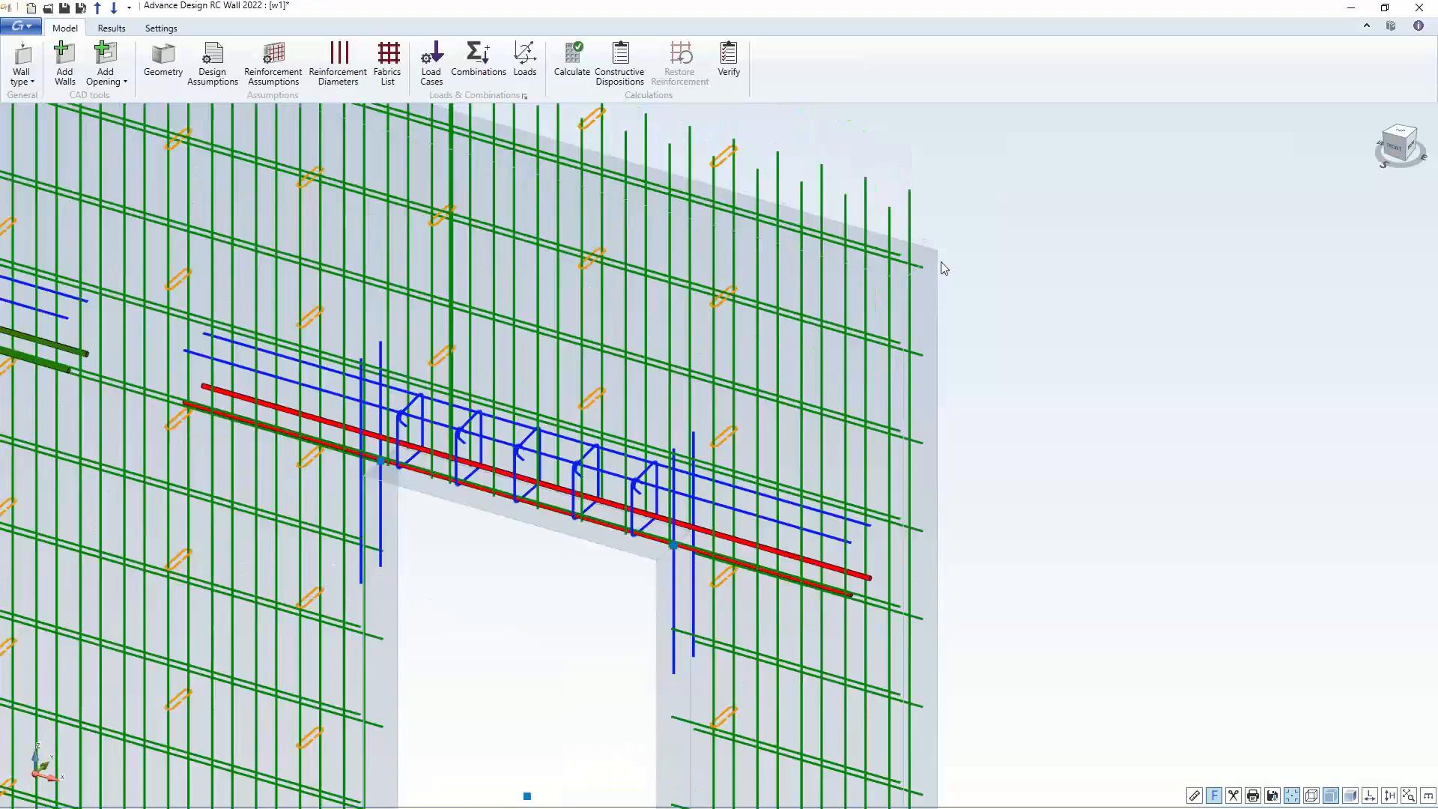
{"action": "scroll", "coordinate": [941, 264], "scroll_direction": "down", "scroll_amount": 4}
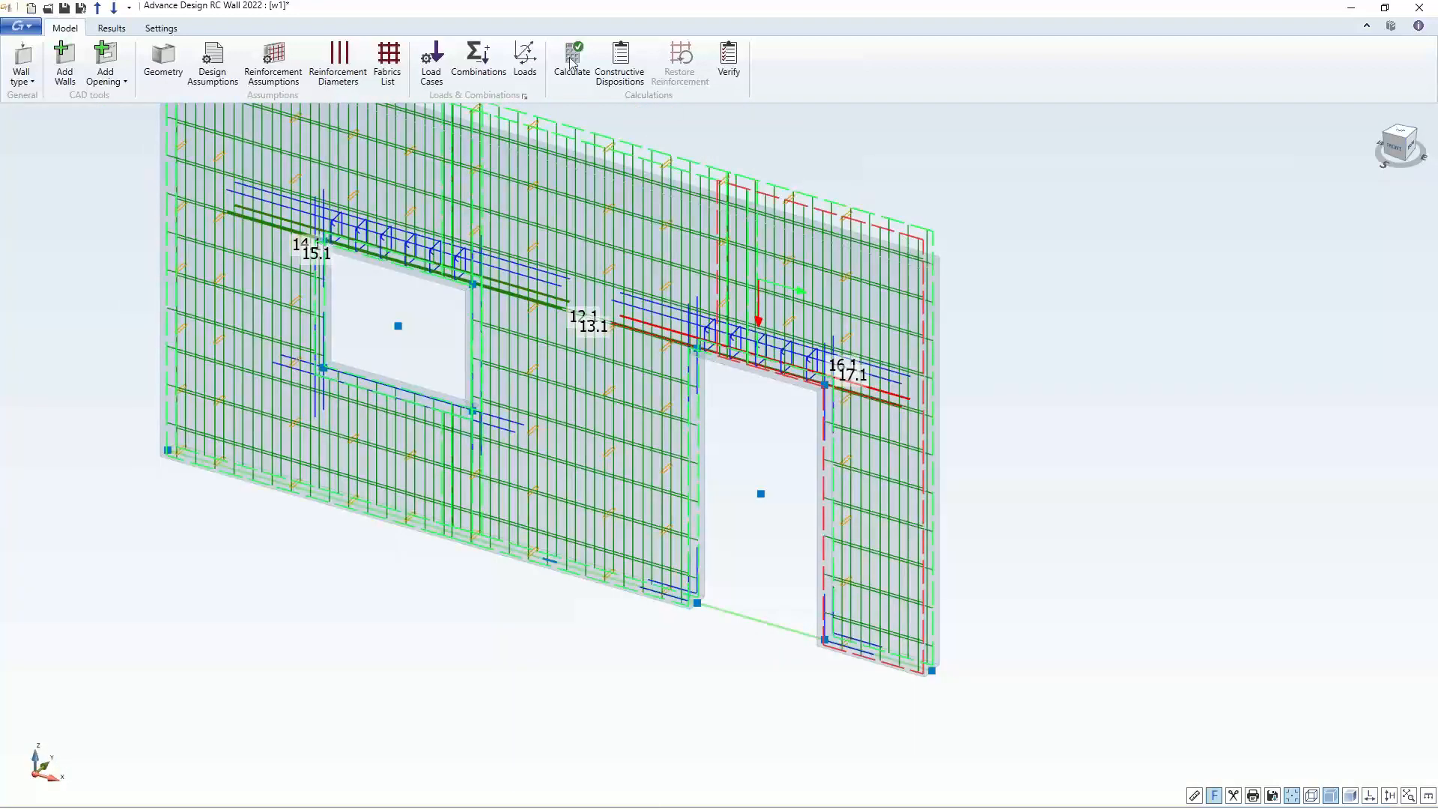
Display the recalculated wall's result drawings and check the elevation's fabric marks and the bar schedule on Sheet 1
{"action": "left_click", "coordinate": [107, 30]}
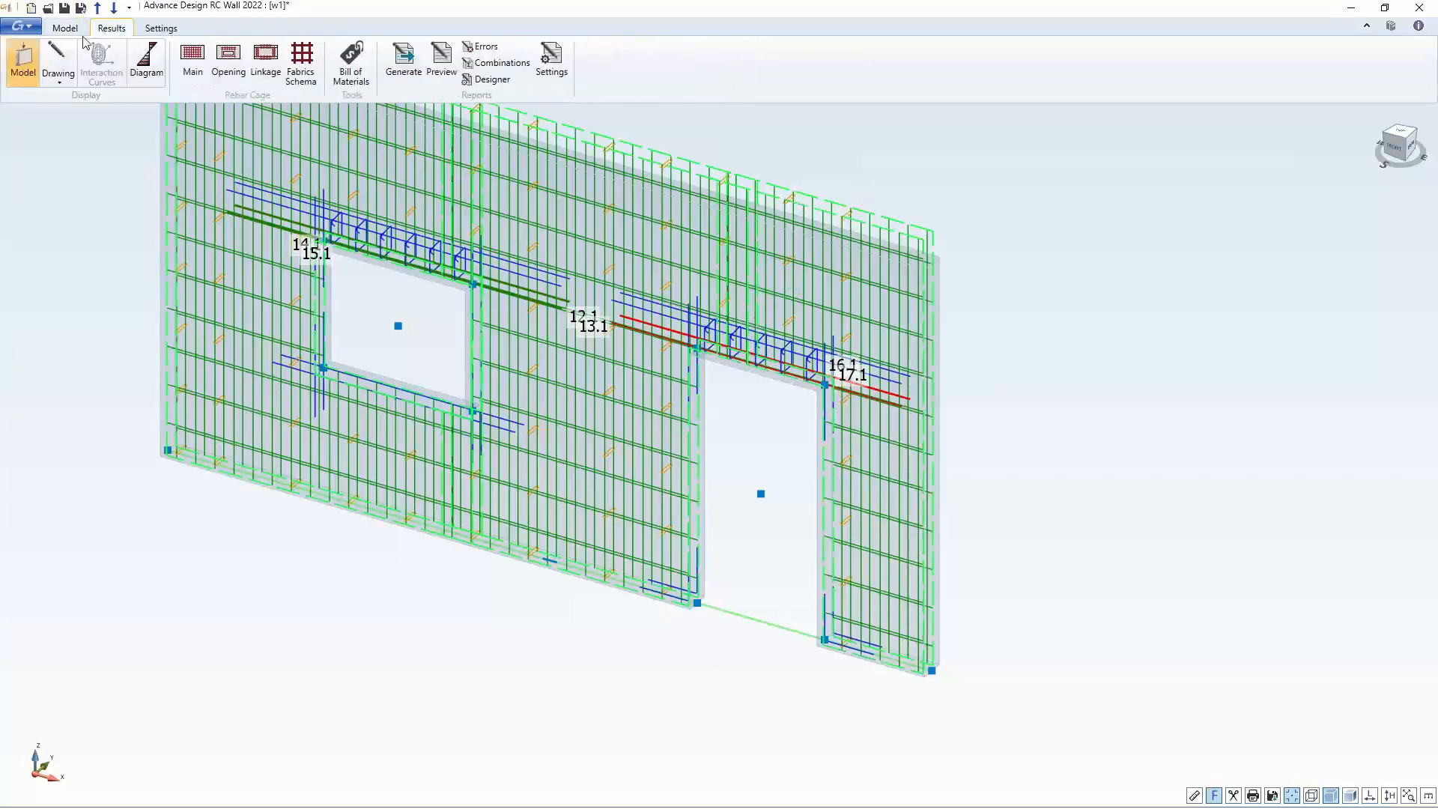
{"action": "left_click", "coordinate": [57, 60]}
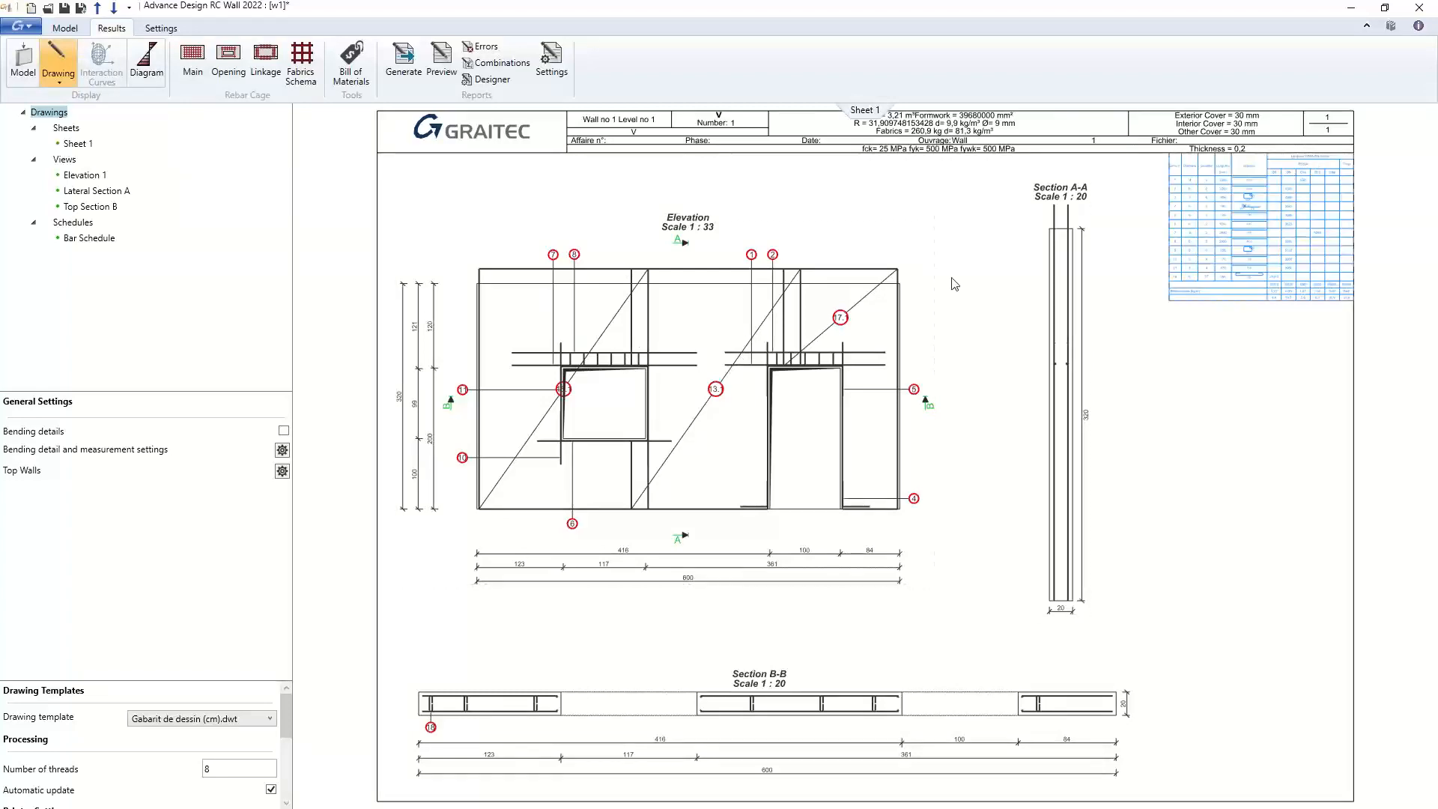
{"action": "scroll", "coordinate": [561, 352], "scroll_direction": "up", "scroll_amount": 6}
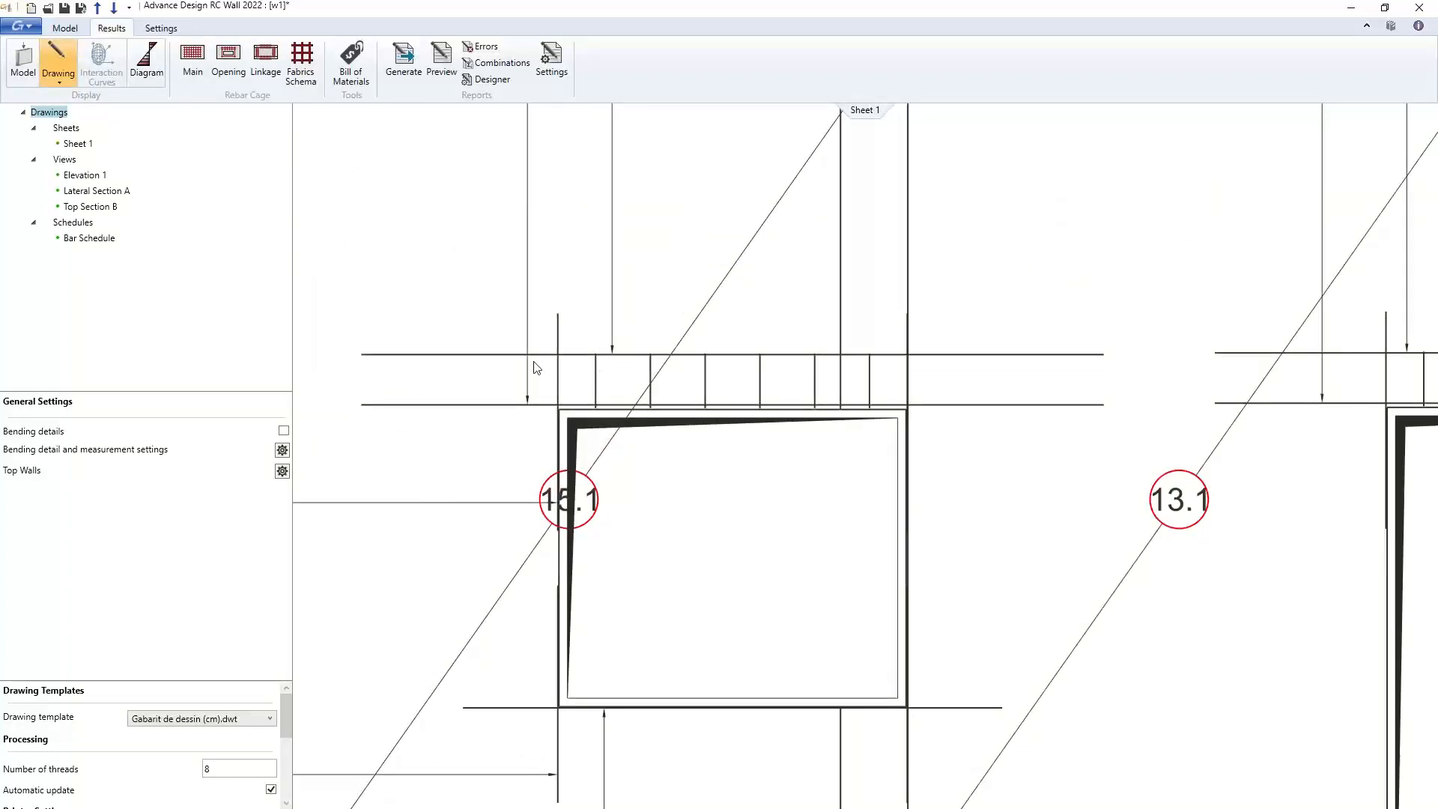
{"action": "scroll", "coordinate": [536, 367], "scroll_direction": "down", "scroll_amount": 10}
{"action": "scroll", "coordinate": [1004, 236], "scroll_direction": "up", "scroll_amount": 8}
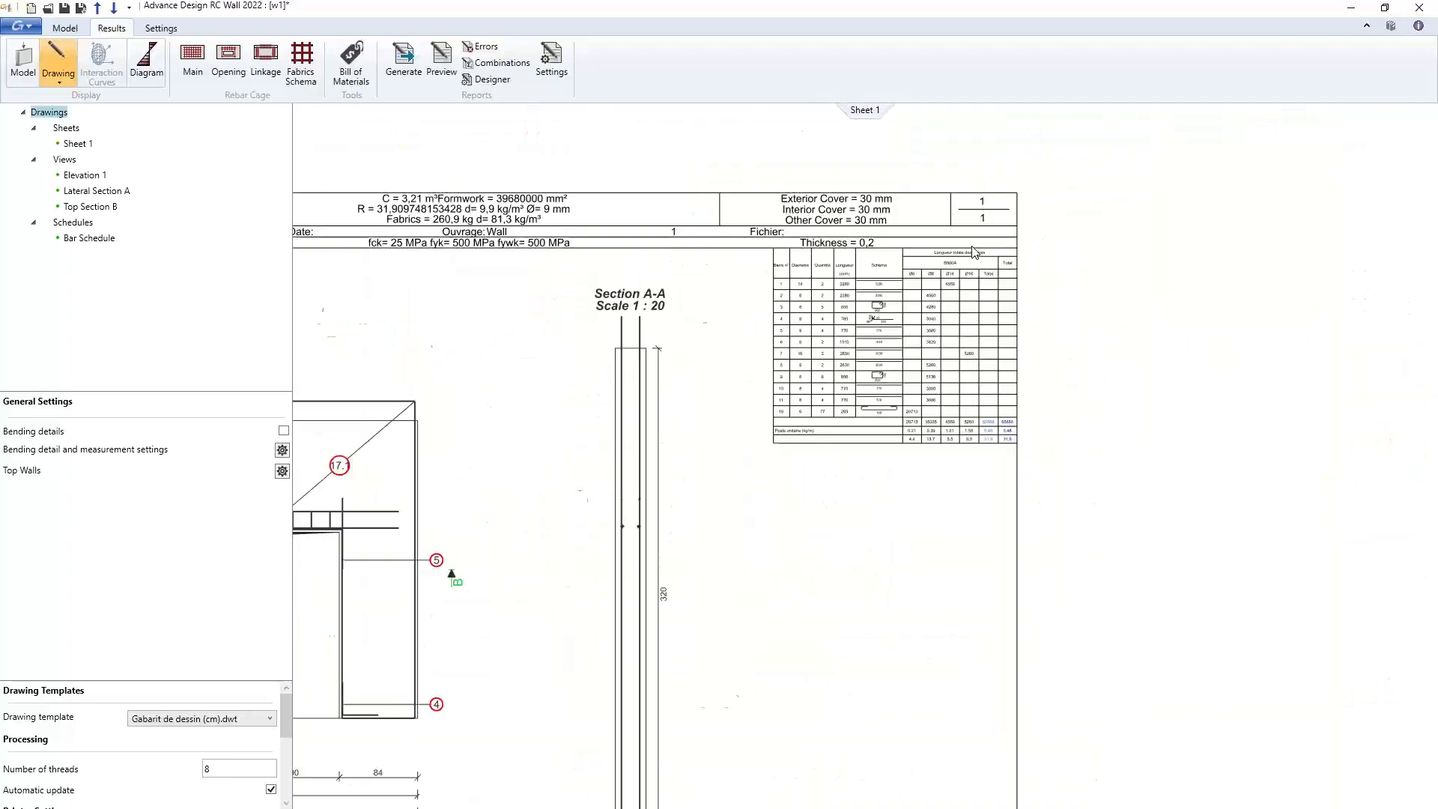
{"action": "scroll", "coordinate": [973, 251], "scroll_direction": "up", "scroll_amount": 4}
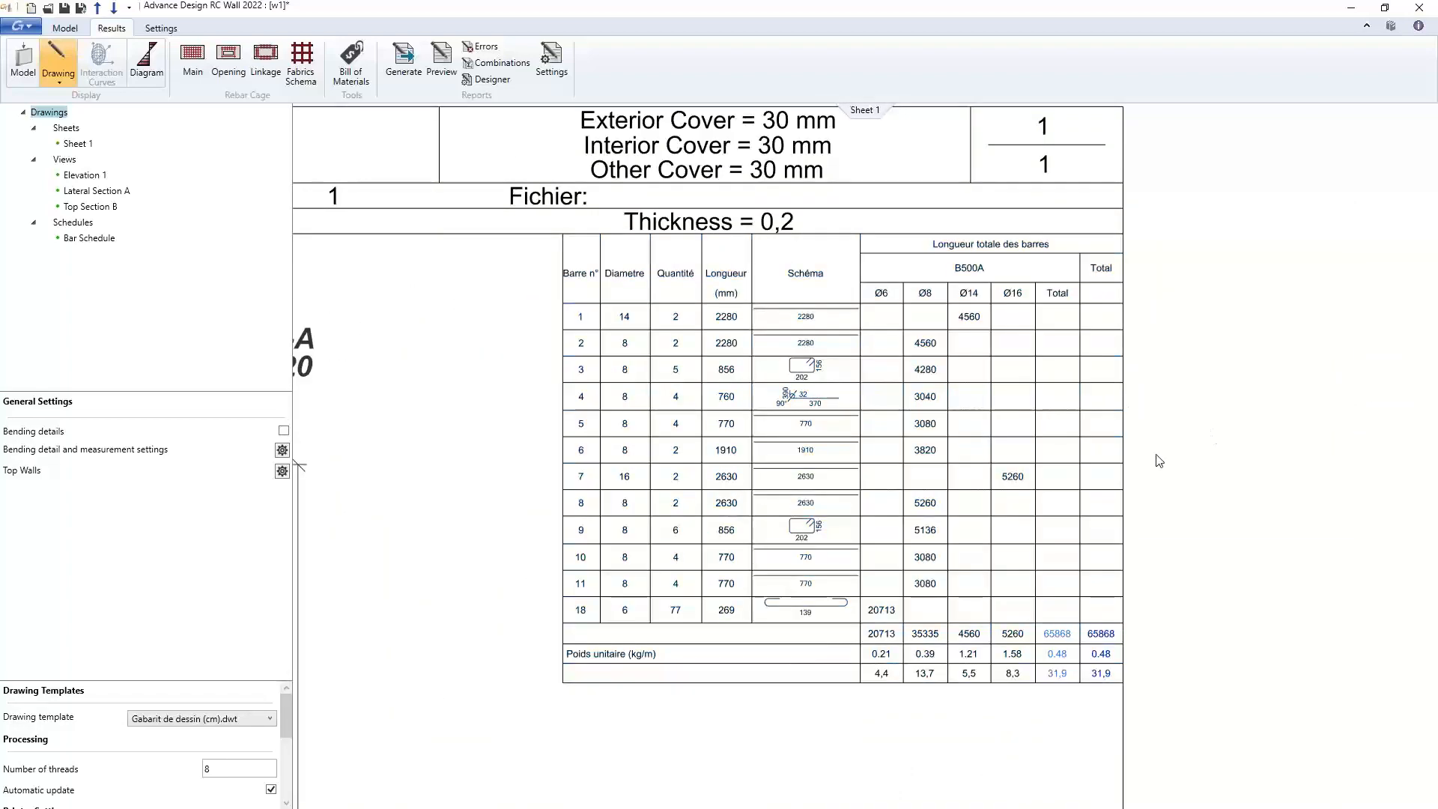
Add a fabric schedule to the wall's drawings and review its fabric marks, areas, masses and cut shapes
{"action": "left_click", "coordinate": [89, 239]}
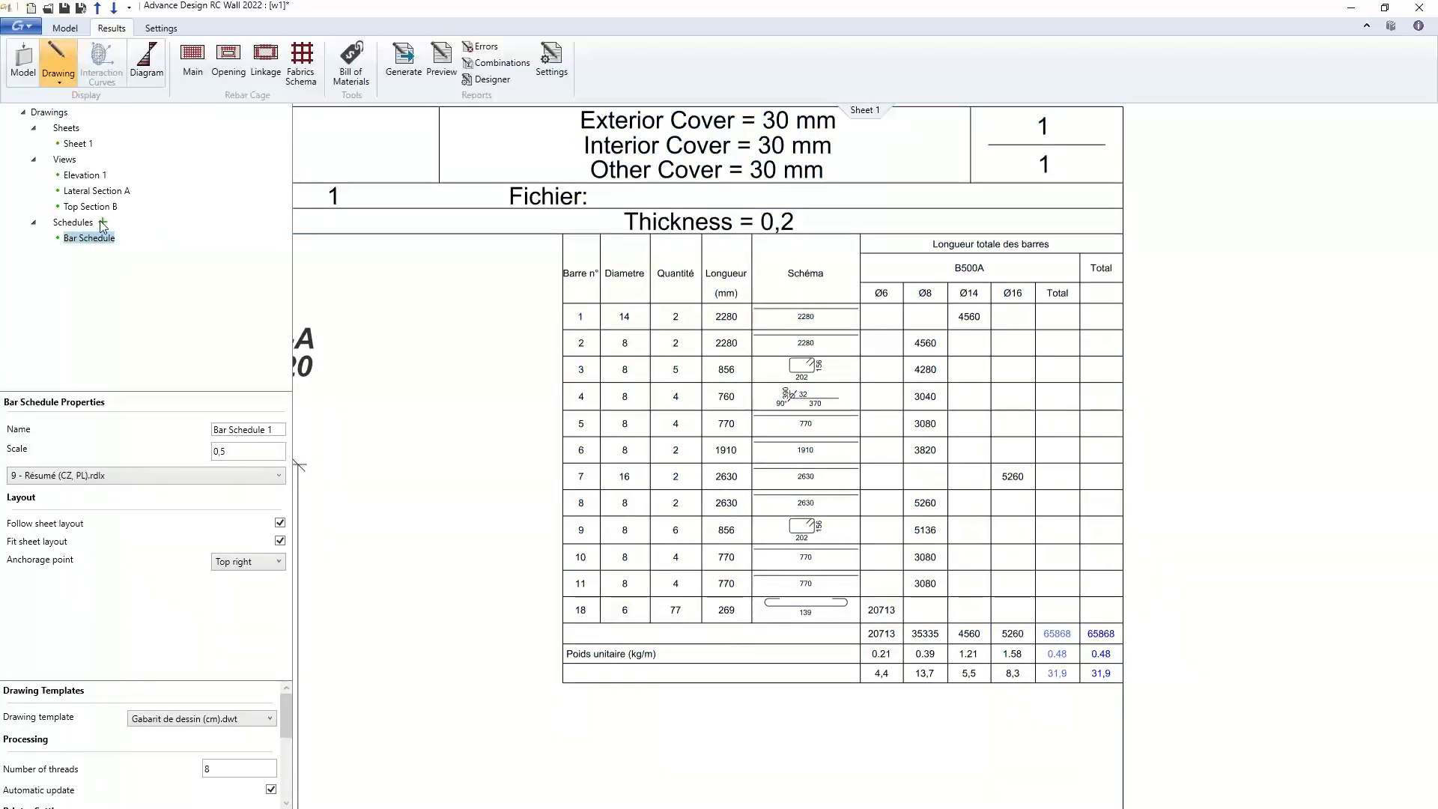
{"action": "left_click", "coordinate": [102, 222]}
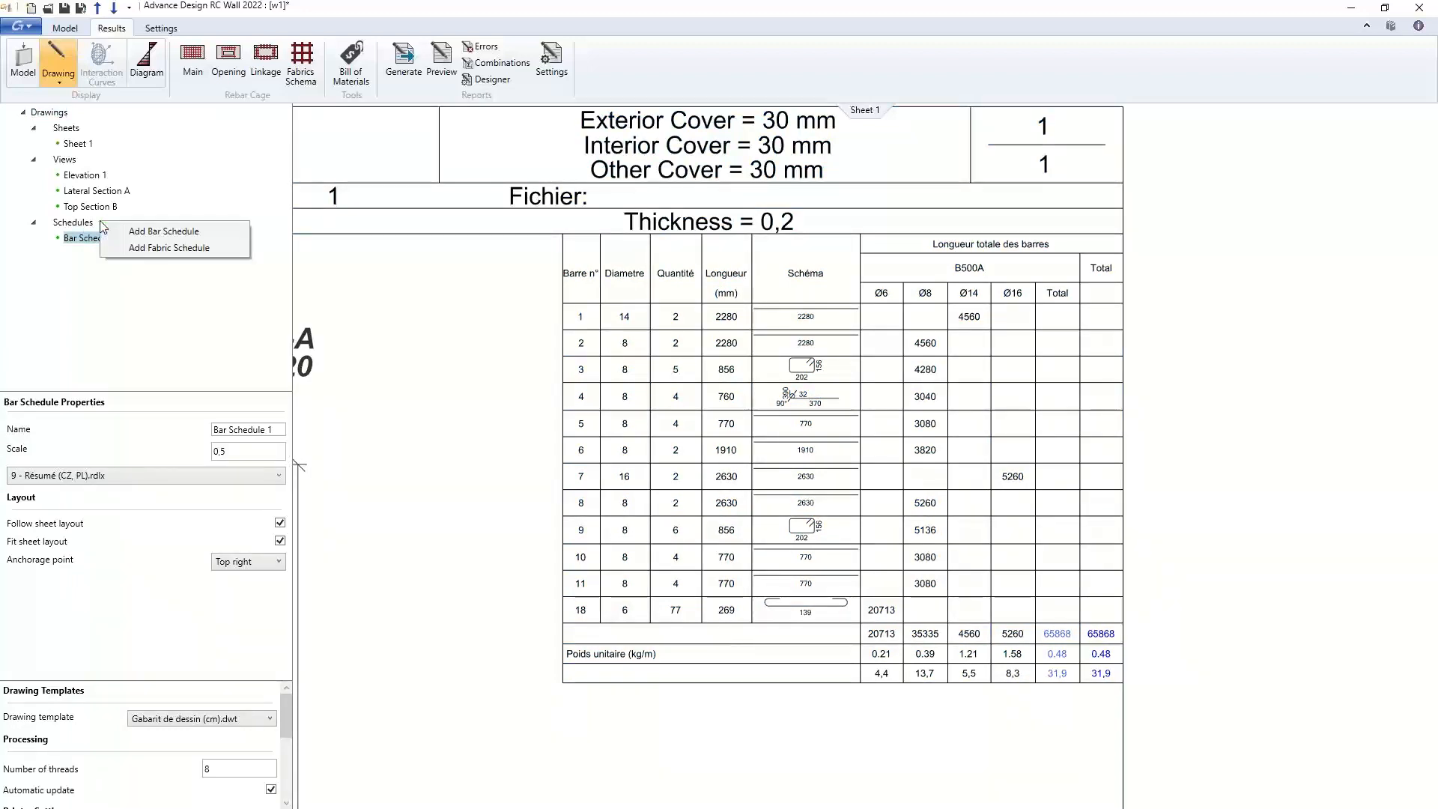
{"action": "left_click", "coordinate": [184, 249]}
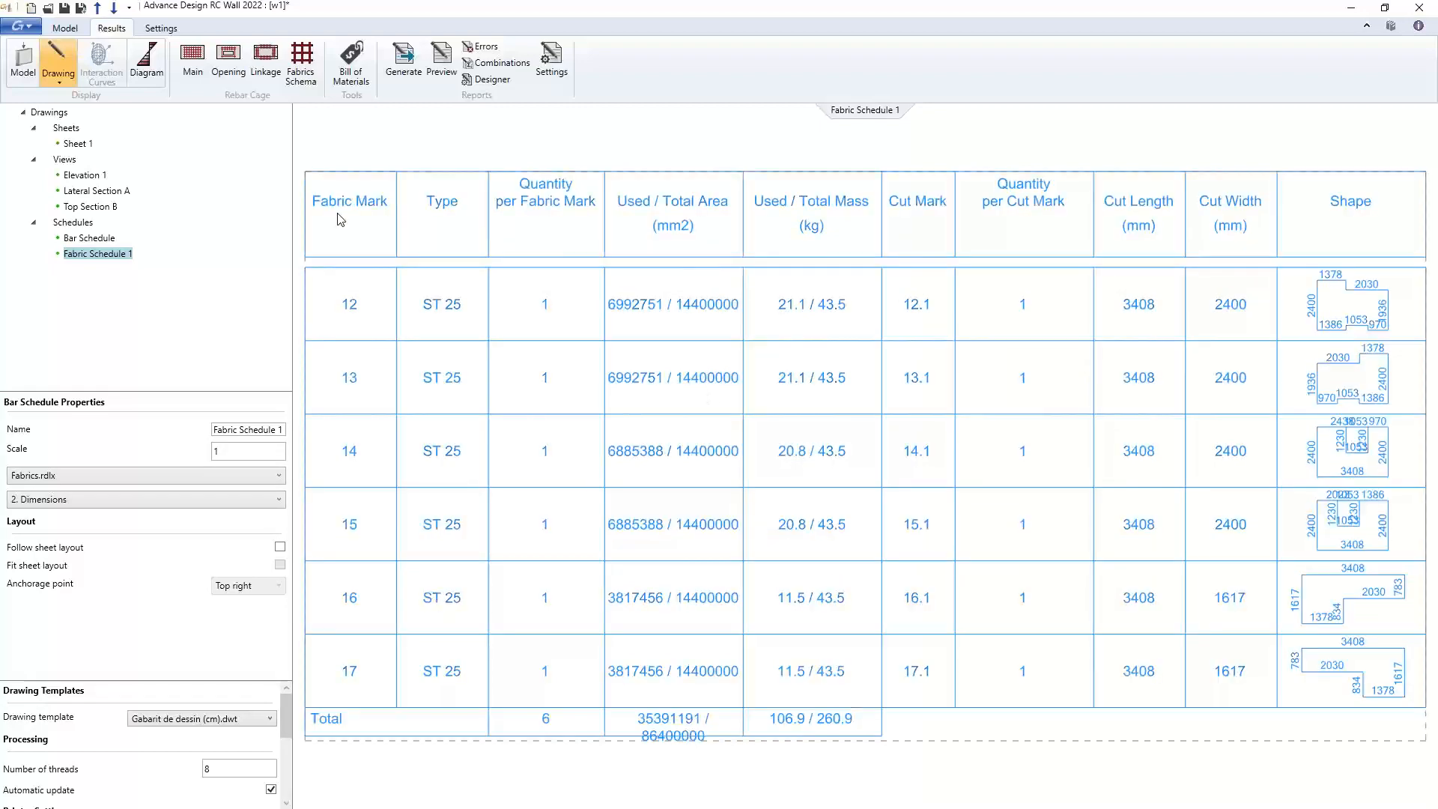
{"action": "scroll", "coordinate": [762, 186], "scroll_direction": "down", "scroll_amount": 3}
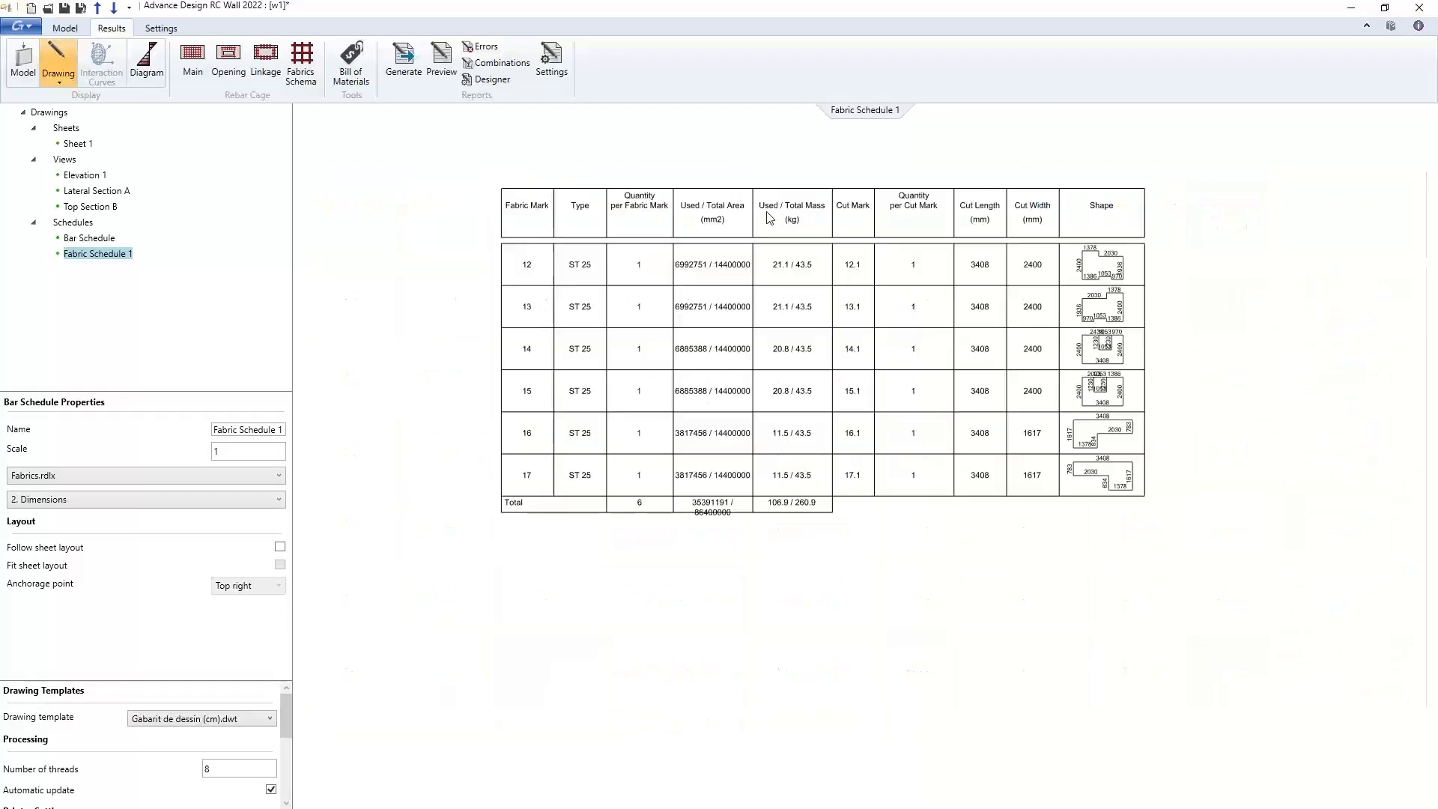
{"action": "scroll", "coordinate": [779, 181], "scroll_direction": "up", "scroll_amount": 3}
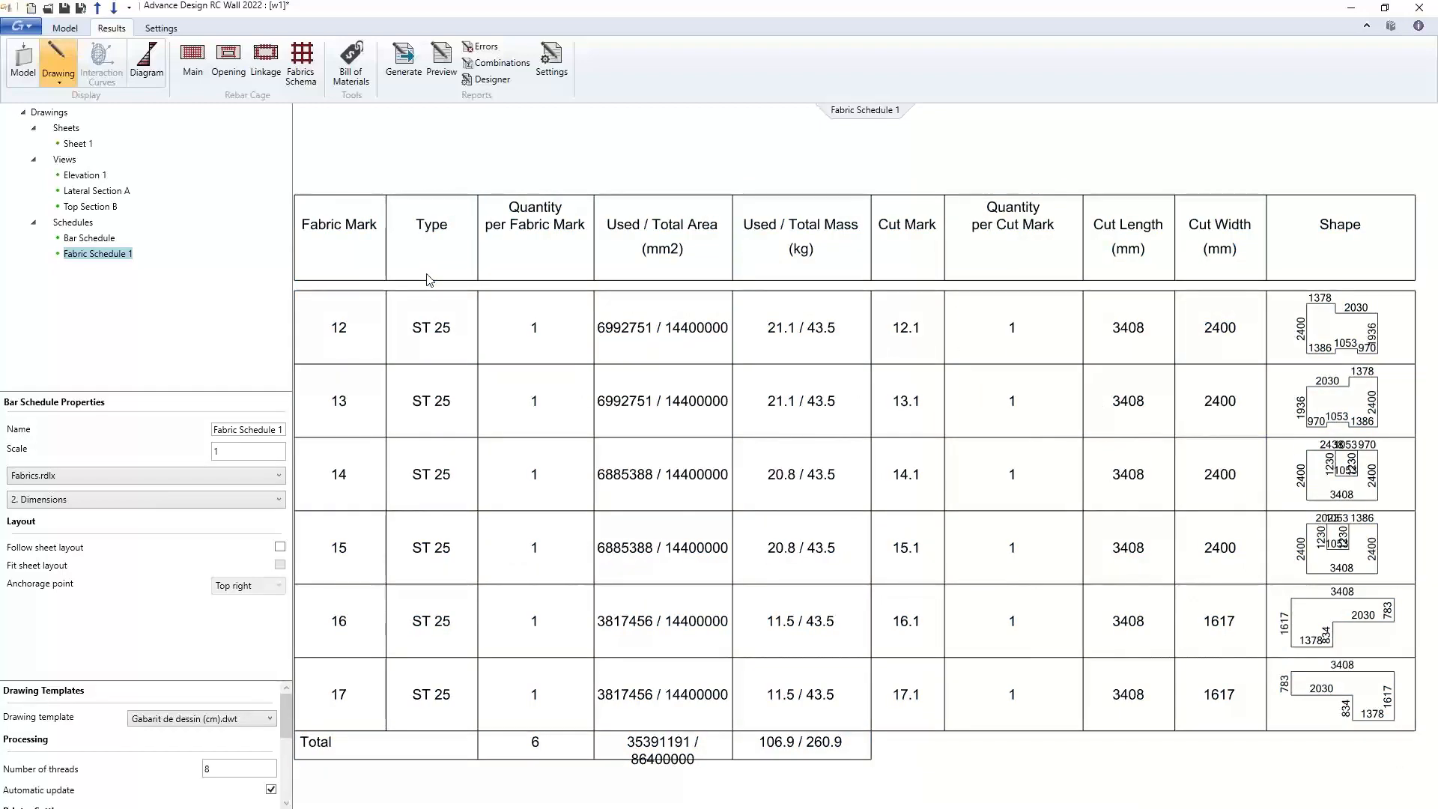
{"action": "scroll", "coordinate": [429, 281], "scroll_direction": "down", "scroll_amount": 2}
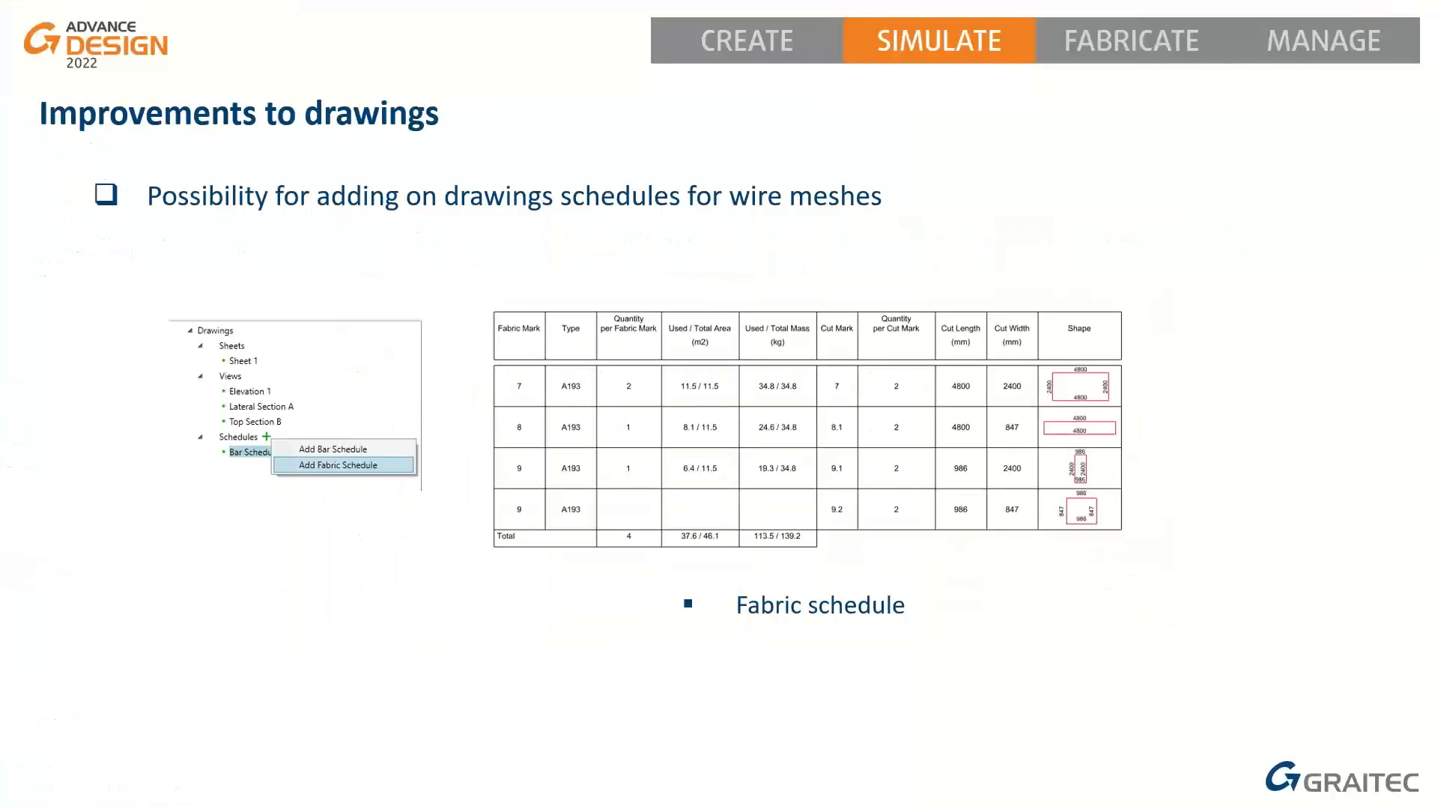
{"action": "key", "text": "Right"}
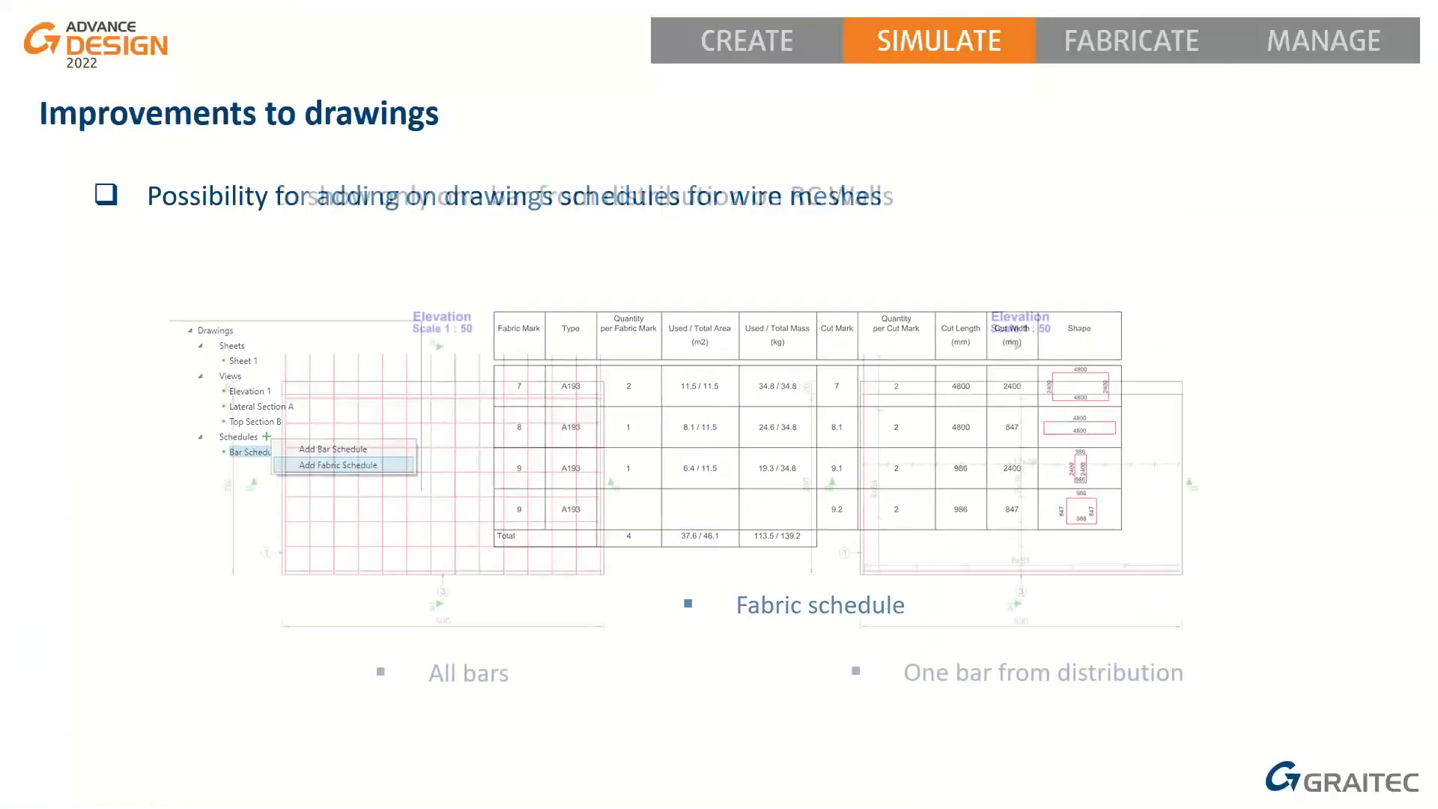
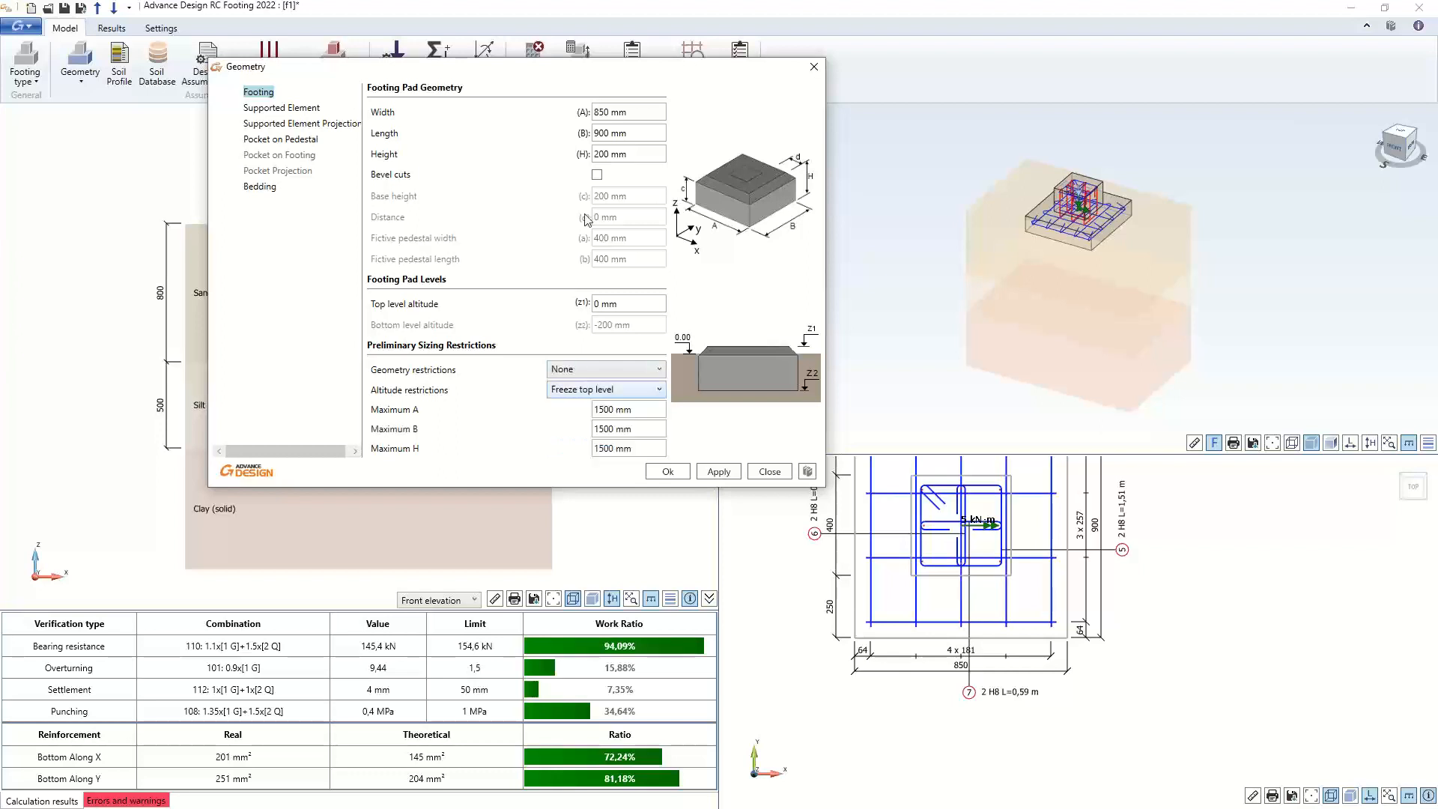
Set the footing pad's width and length to 1000 mm and its height to 300 mm
{"action": "triple_click", "coordinate": [607, 111]}
{"action": "type", "text": "1000"}
{"action": "triple_click", "coordinate": [641, 134]}
{"action": "type", "text": "1000"}
{"action": "triple_click", "coordinate": [640, 155]}
{"action": "type", "text": "3000"}
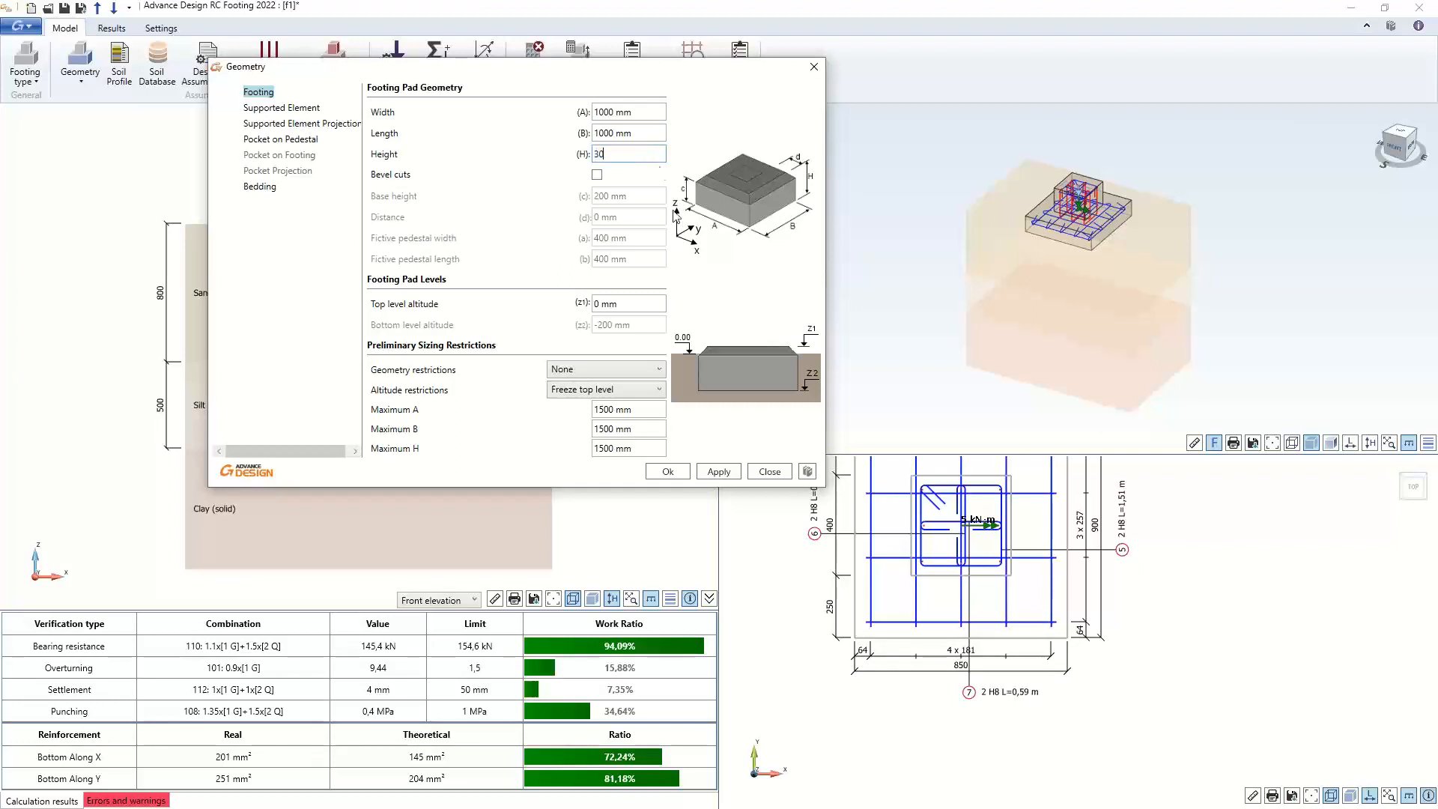
{"action": "left_click", "coordinate": [671, 474]}
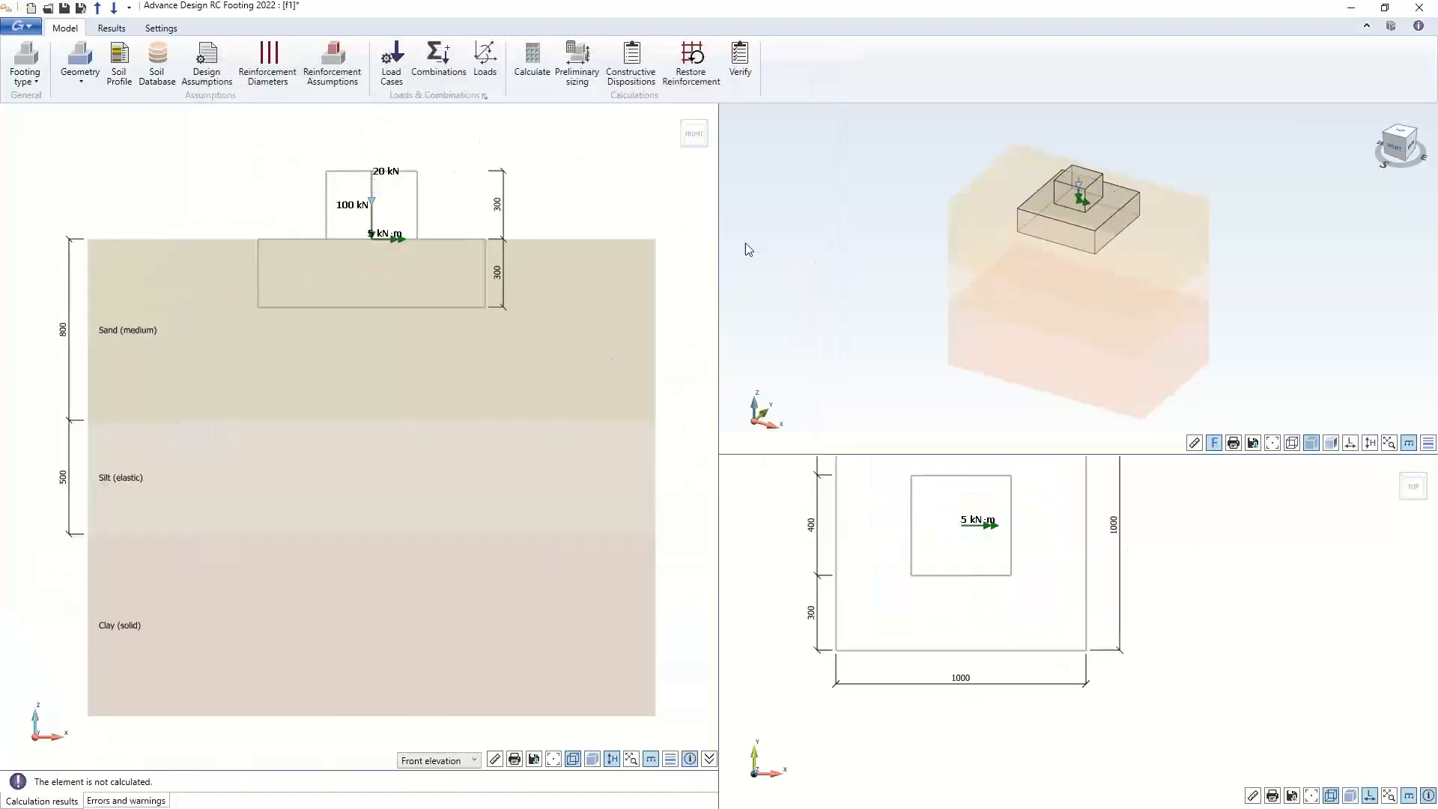
Widen the front elevation view and review the footing's soil layers profile without changing any layer
{"action": "left_click_drag", "start_coordinate": [719, 250], "coordinate": [790, 255]}
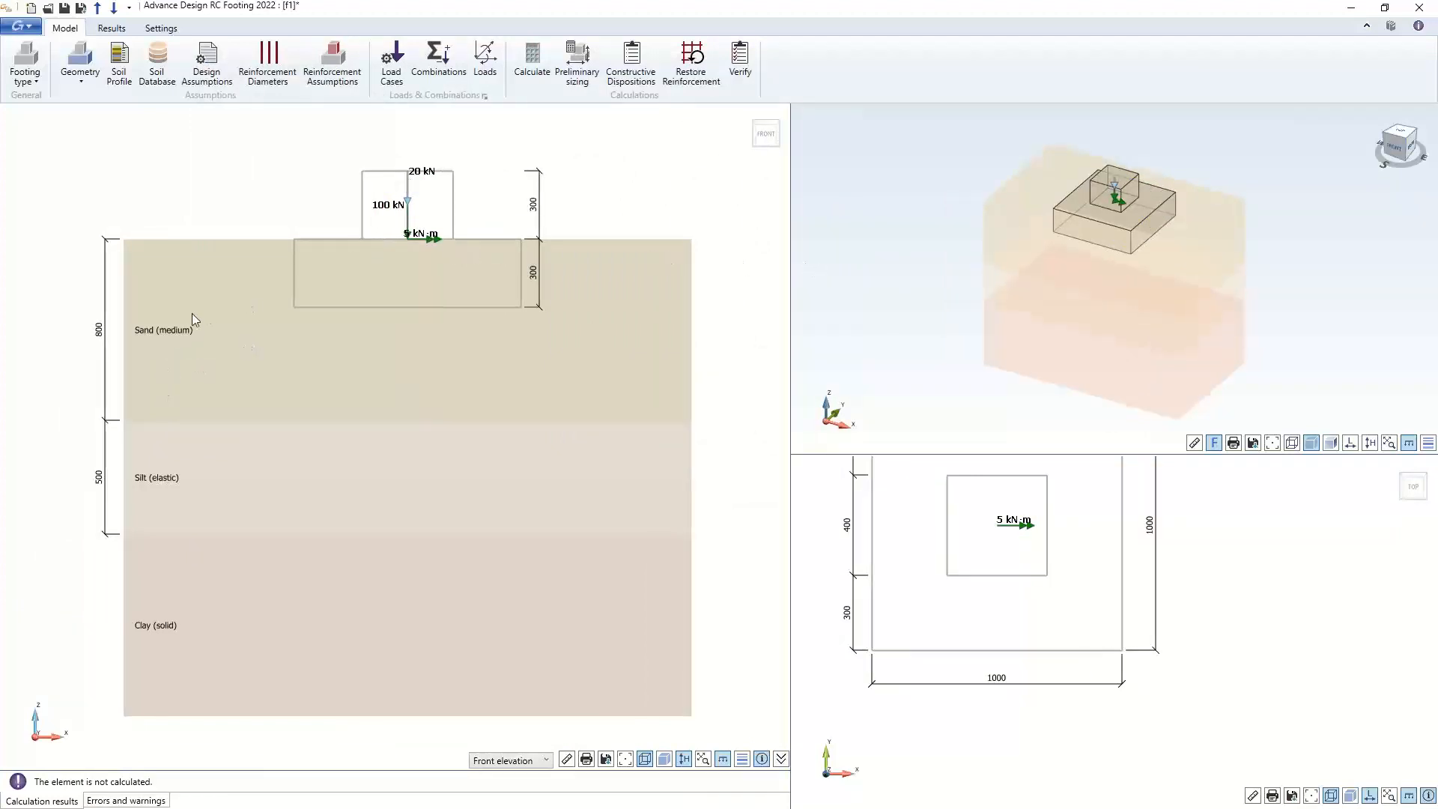
{"action": "left_click", "coordinate": [121, 62]}
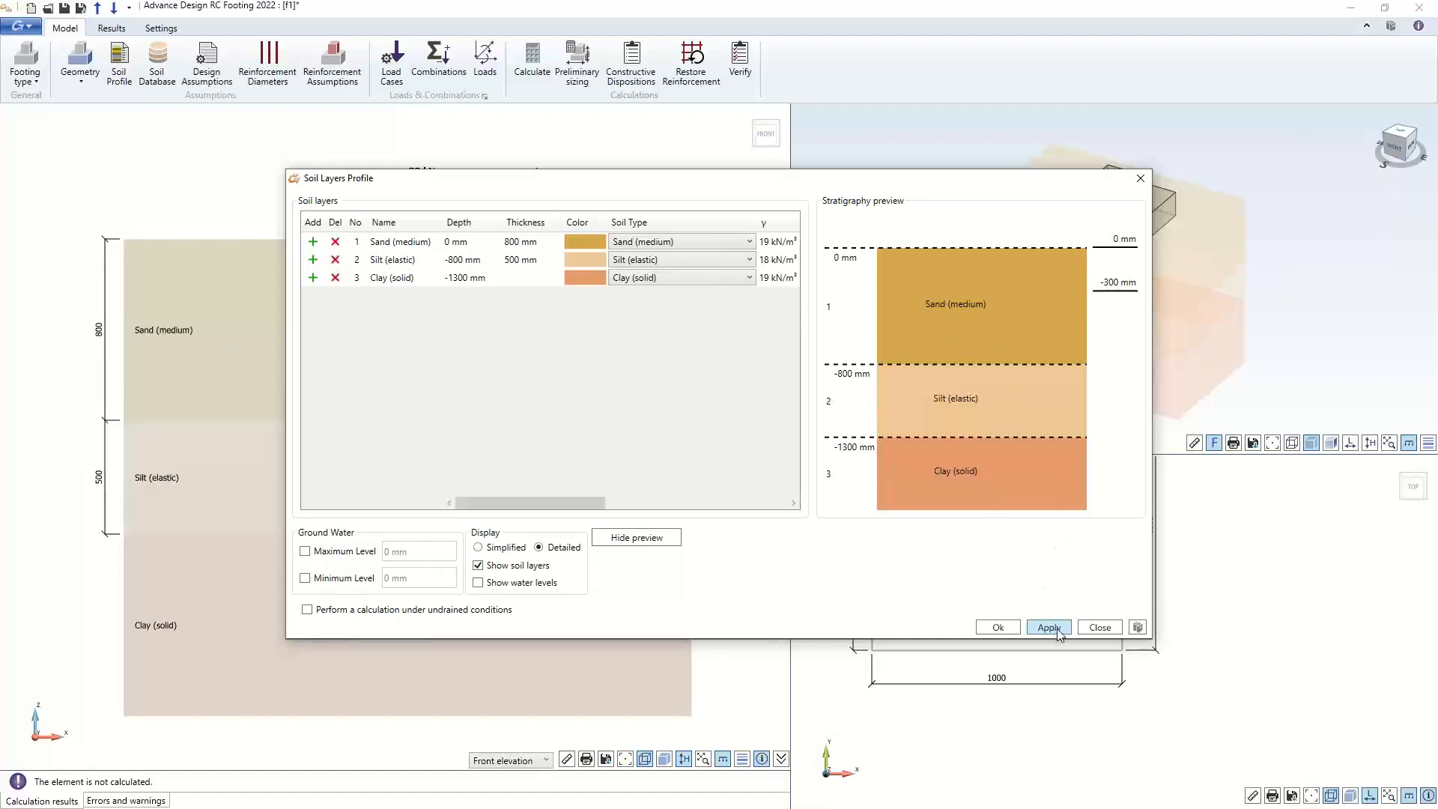
{"action": "left_click", "coordinate": [1140, 178]}
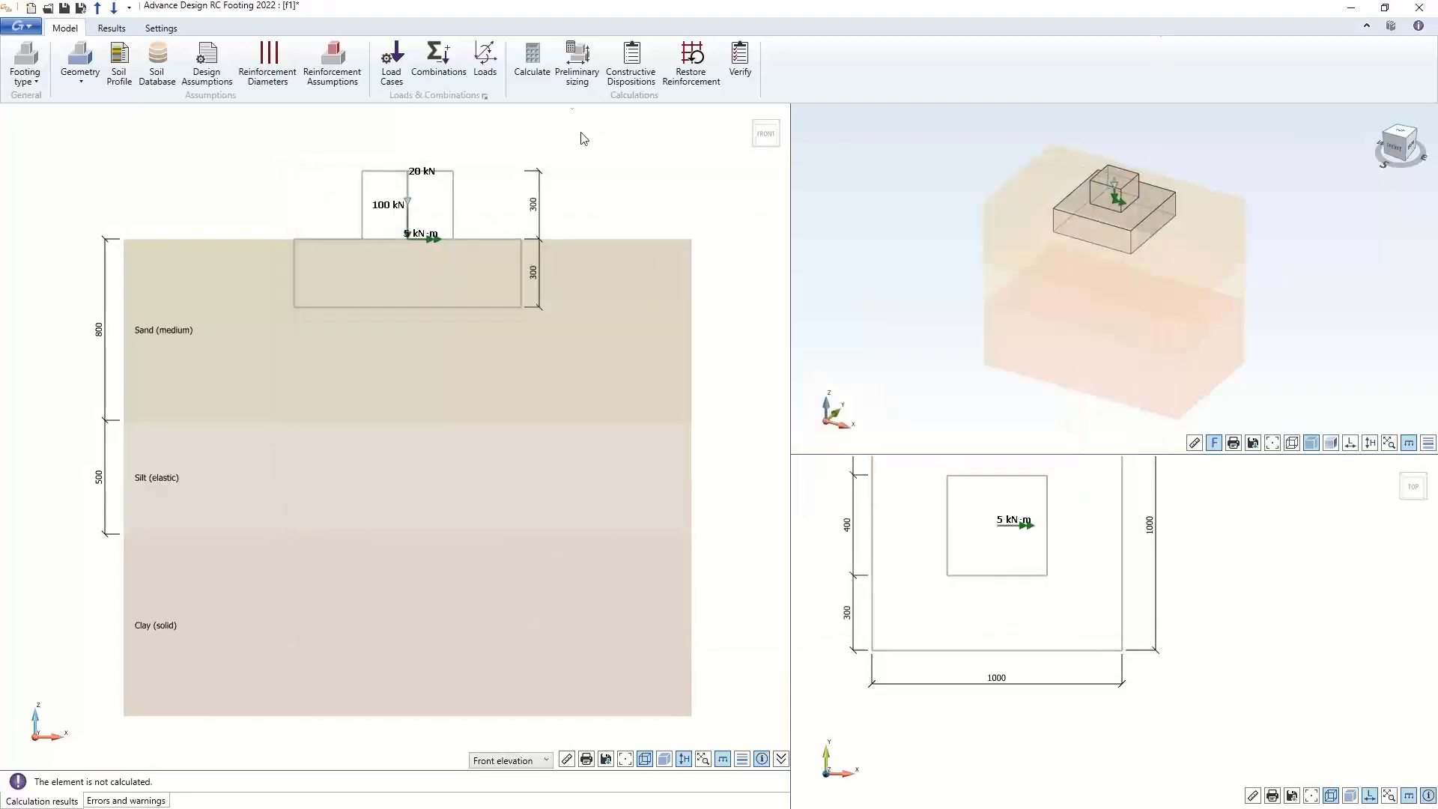
Calculate the footing and maximize its front elevation view
{"action": "left_click", "coordinate": [537, 60]}
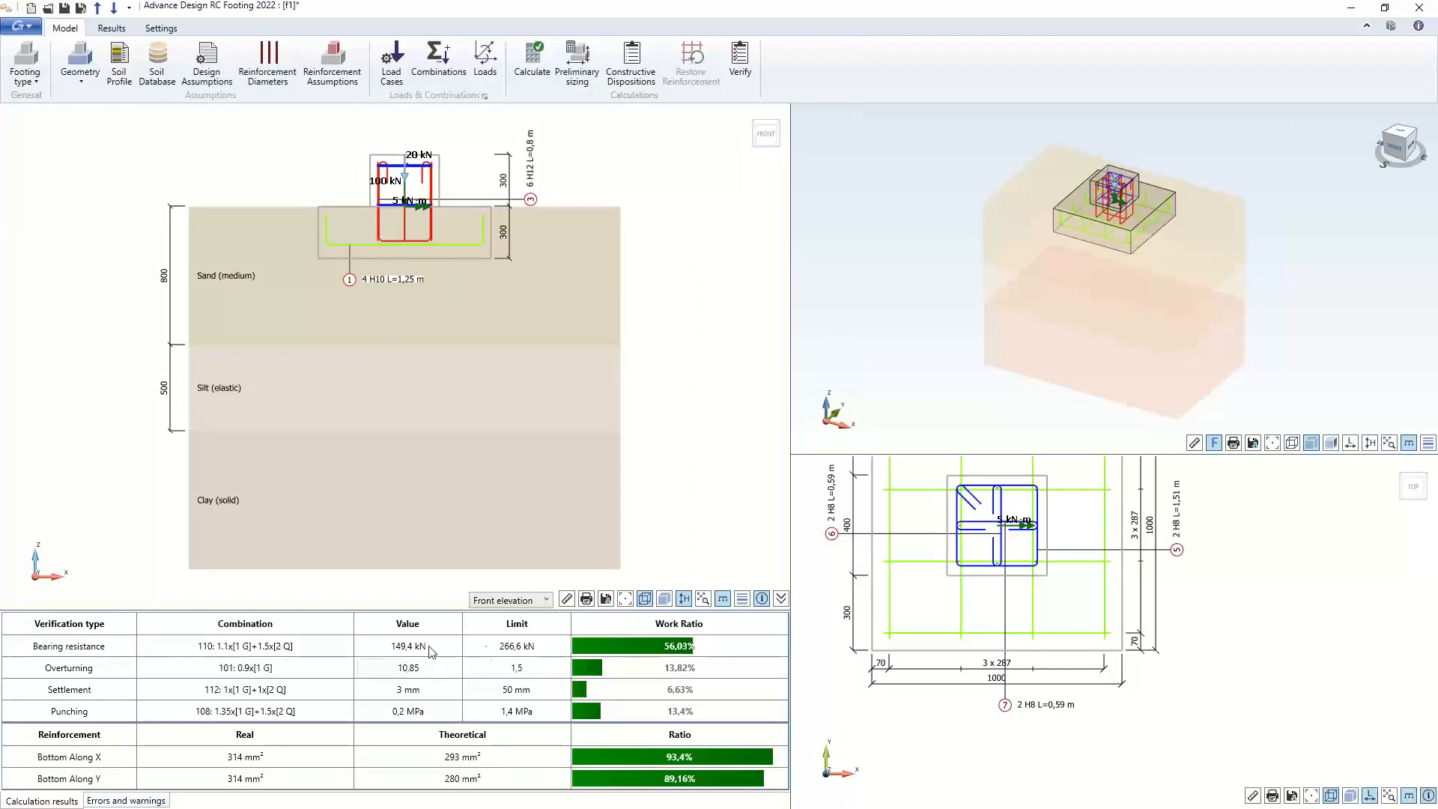
{"action": "double_click", "coordinate": [690, 527]}
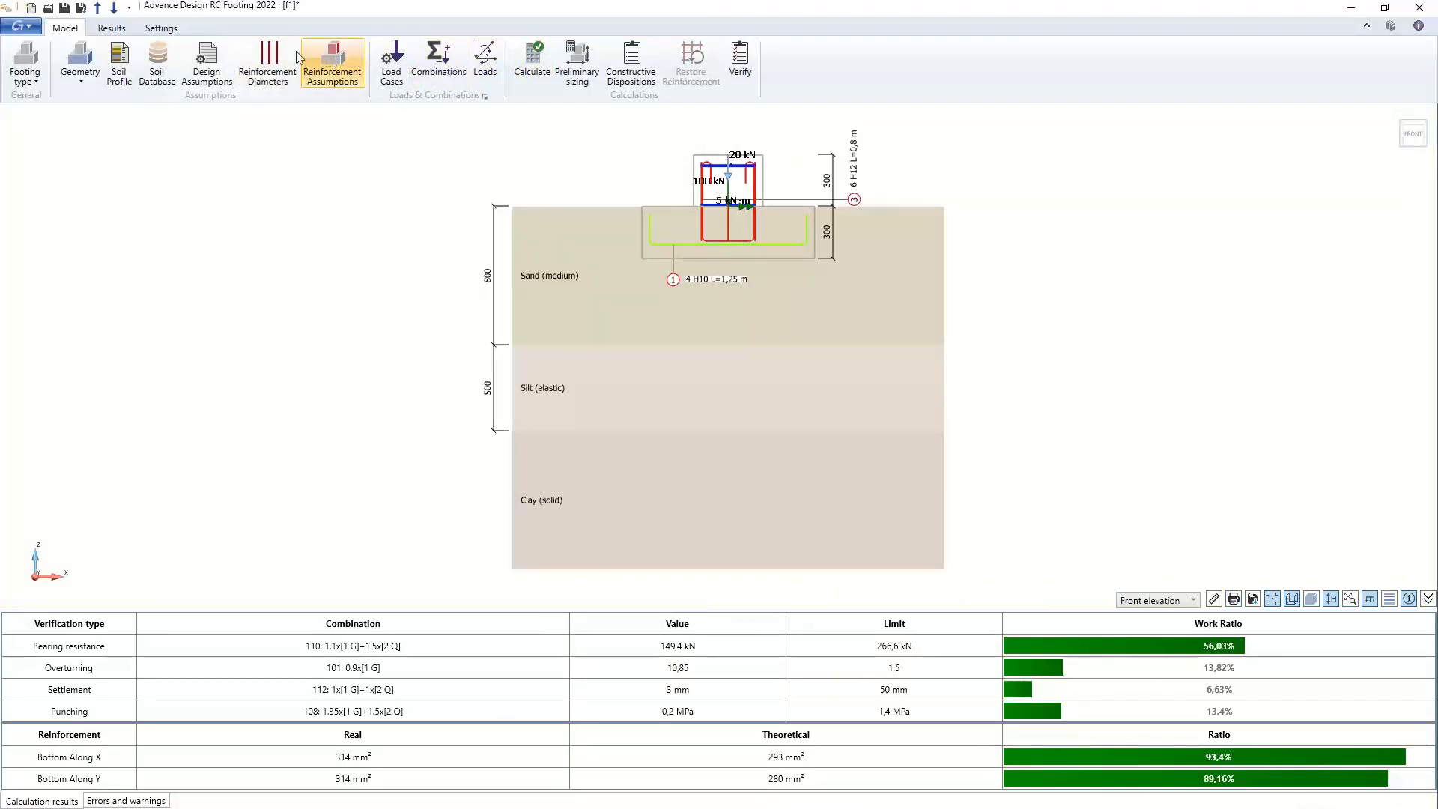
Review the multilayered soil verification options in the footing's design assumptions
{"action": "left_click", "coordinate": [207, 63]}
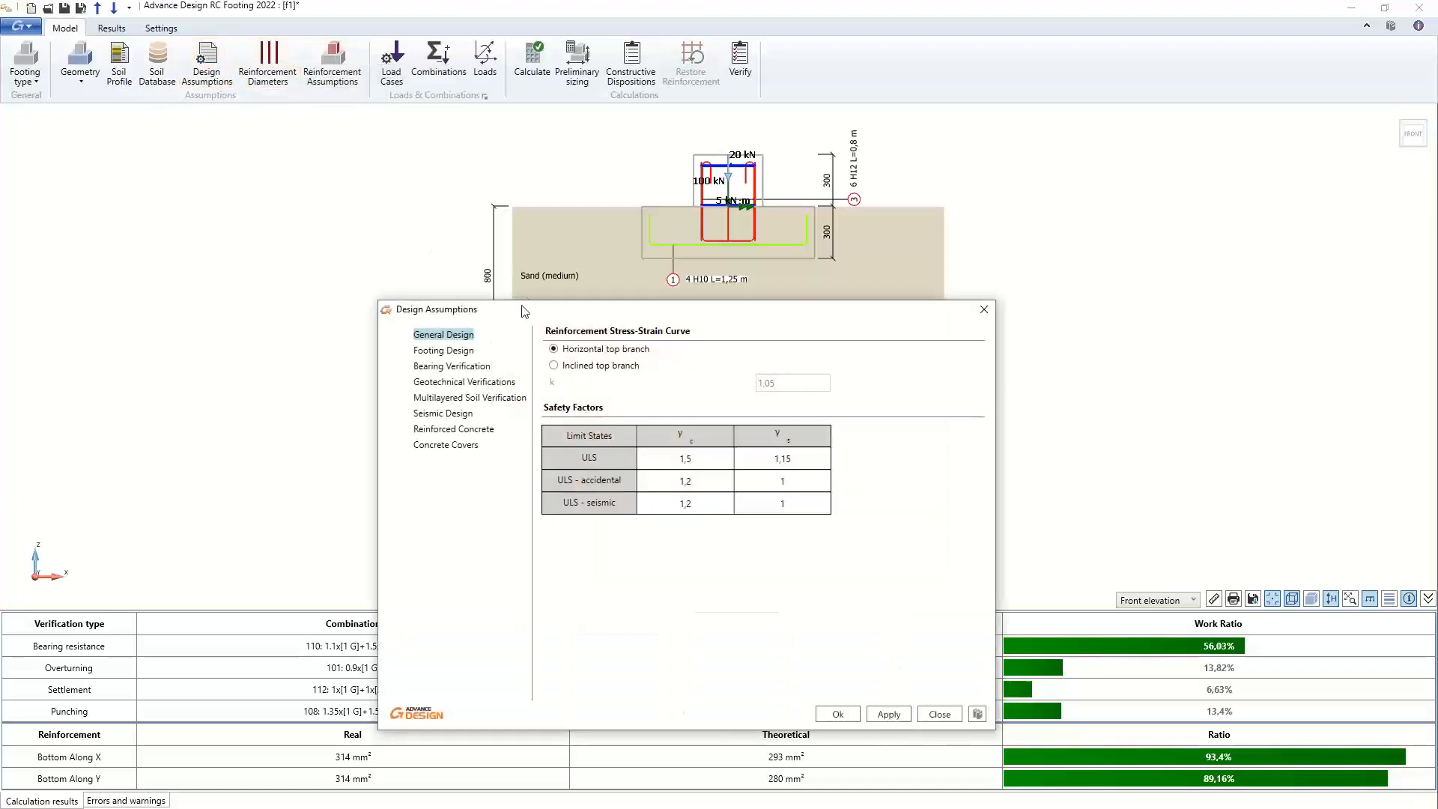
{"action": "left_click", "coordinate": [292, 302]}
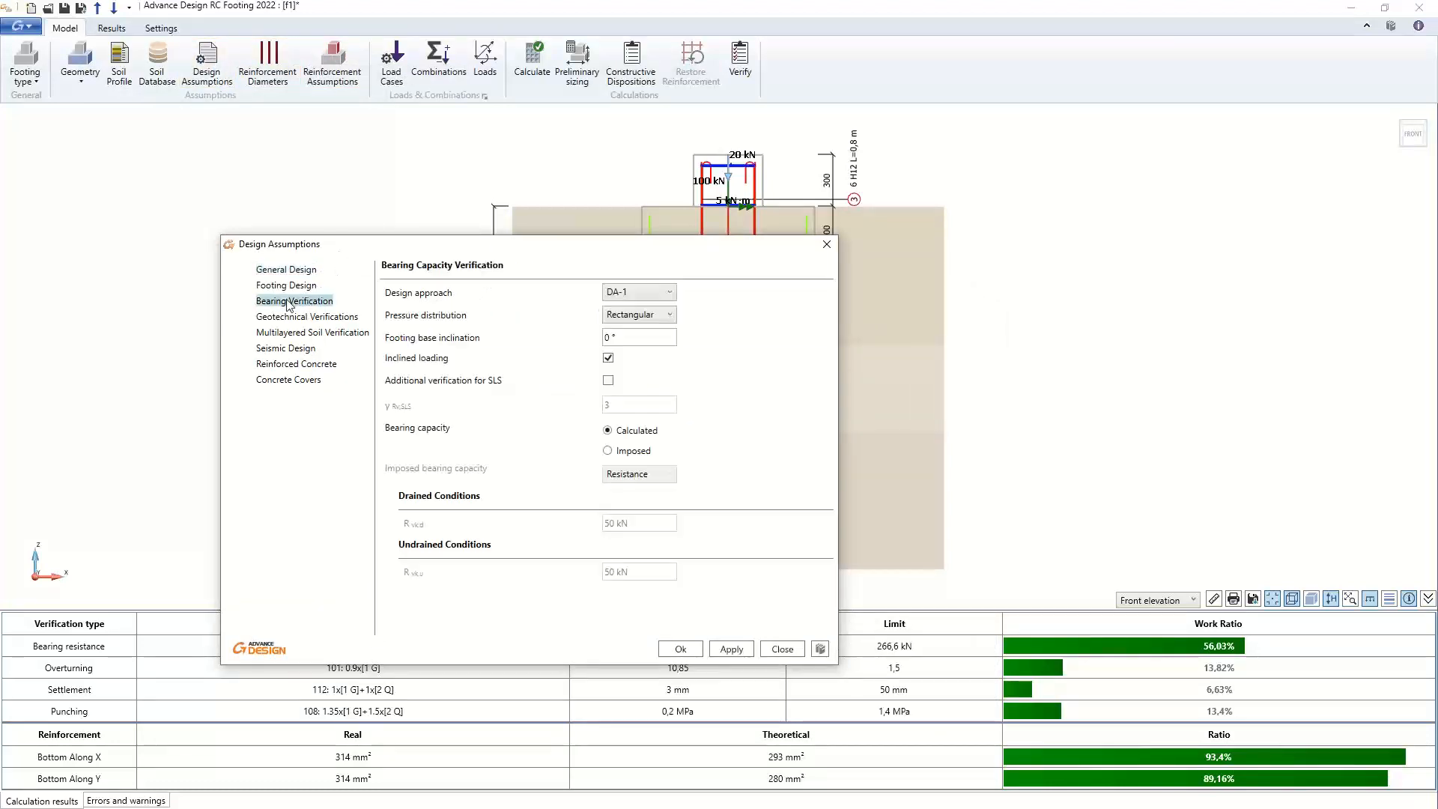
{"action": "left_click", "coordinate": [311, 334]}
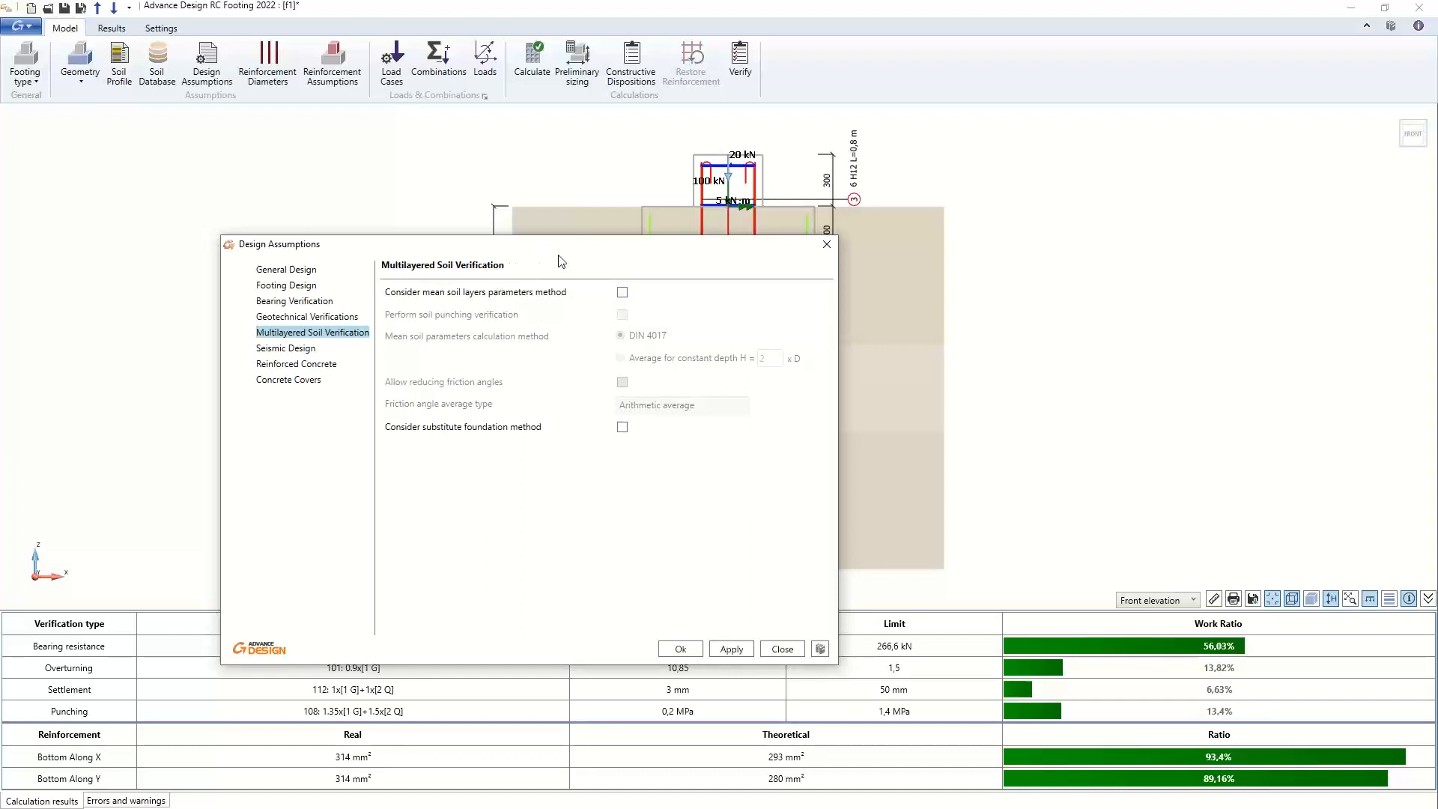
{"action": "mouse_move", "coordinate": [552, 258]}
{"action": "left_mouse_down"}
{"action": "mouse_move", "coordinate": [295, 255]}
{"action": "mouse_move", "coordinate": [265, 470]}
{"action": "mouse_move", "coordinate": [255, 366]}
{"action": "left_mouse_up"}
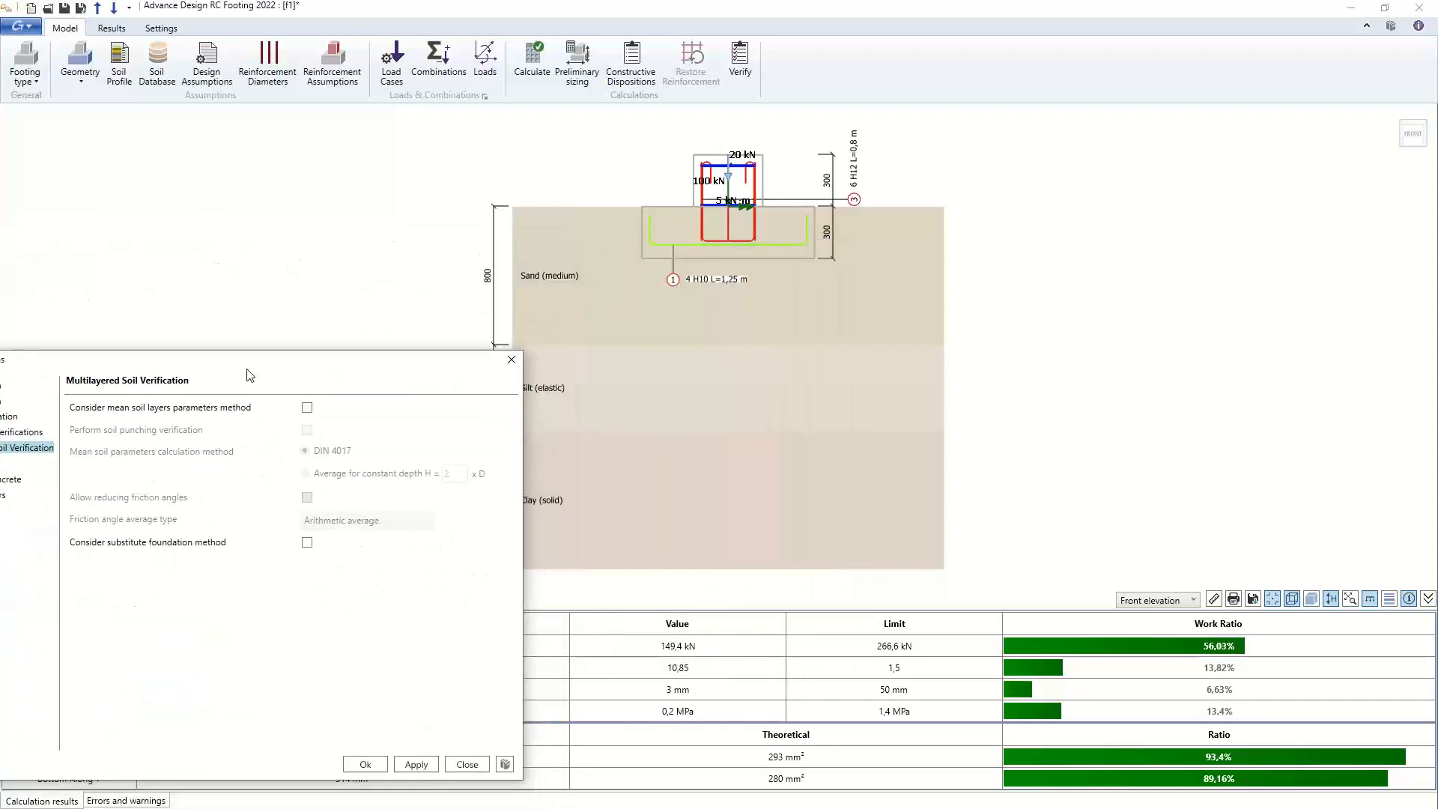
{"action": "left_click", "coordinate": [532, 353]}
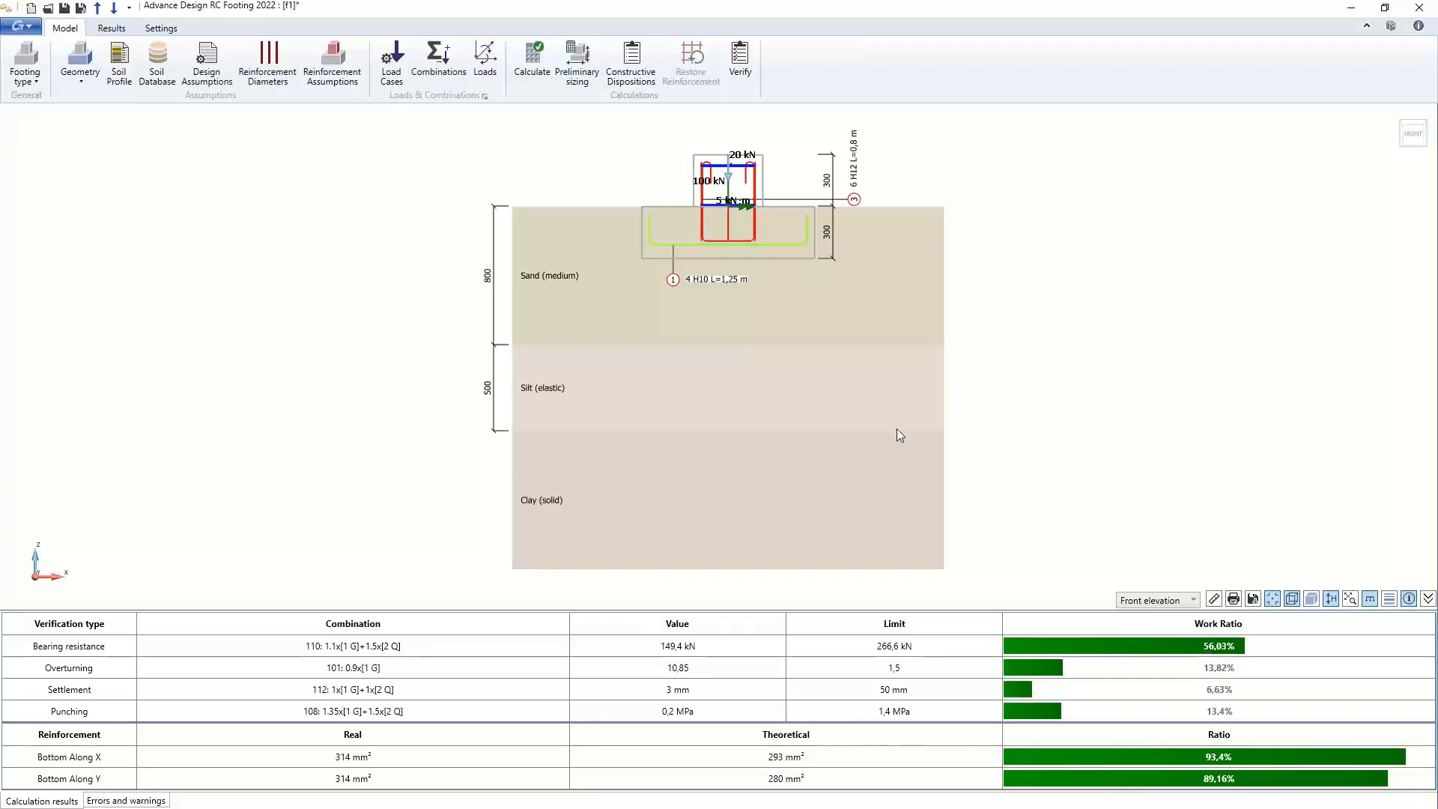
Enable the mean soil layers parameters method for multilayered soil verification, keeping DIN 4017 as the calculation method
{"action": "left_click", "coordinate": [217, 71]}
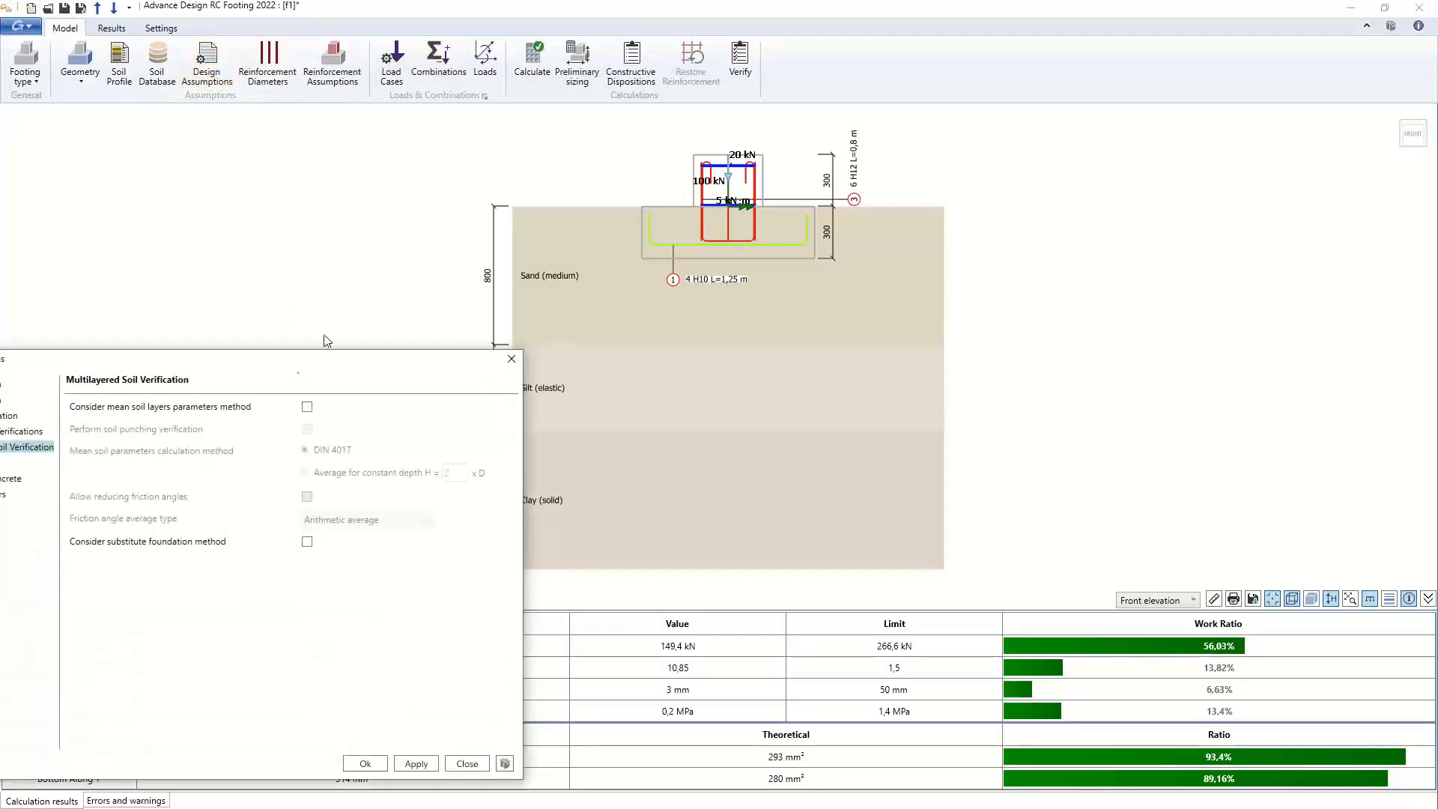
{"action": "left_click_drag", "start_coordinate": [289, 365], "coordinate": [540, 170]}
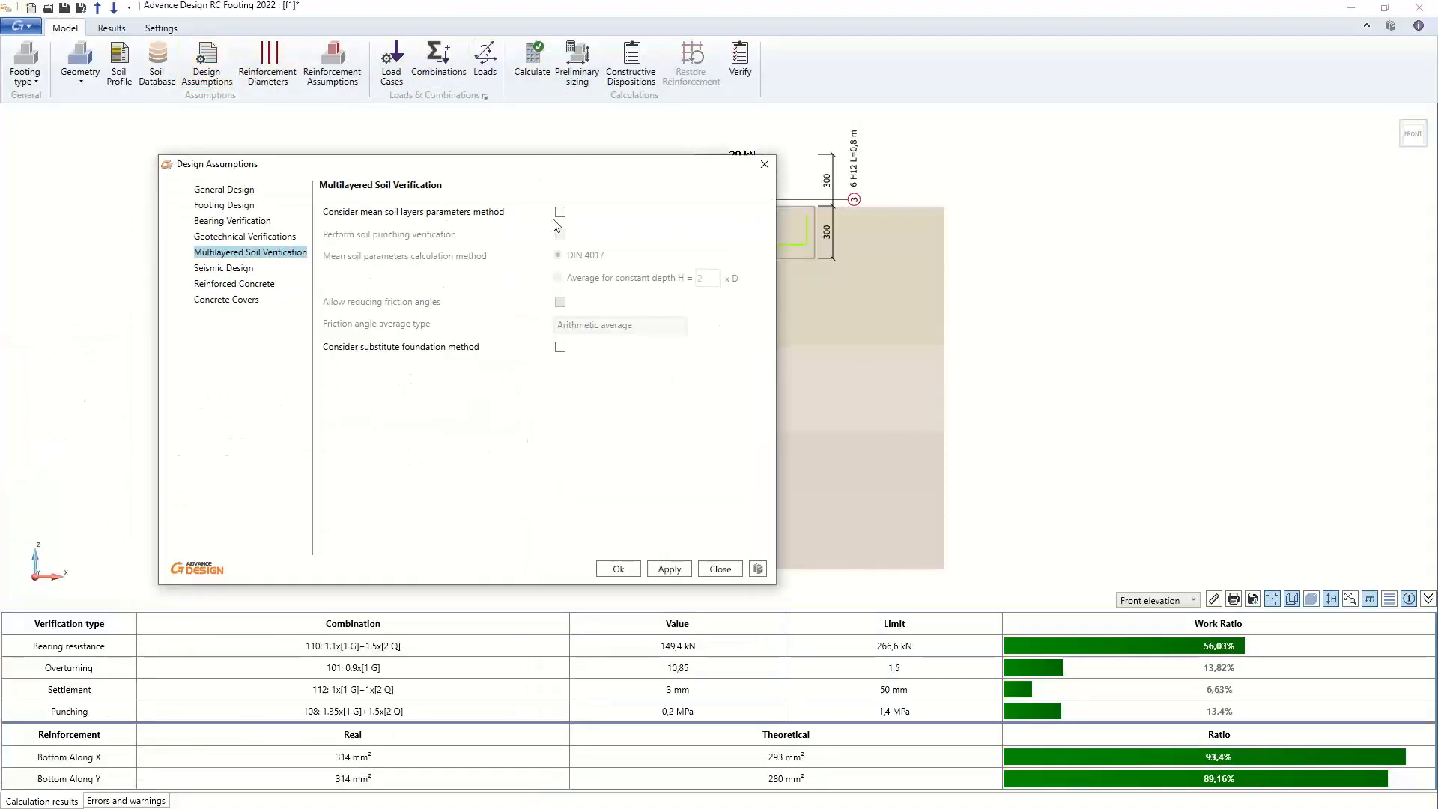
{"action": "left_click", "coordinate": [560, 212]}
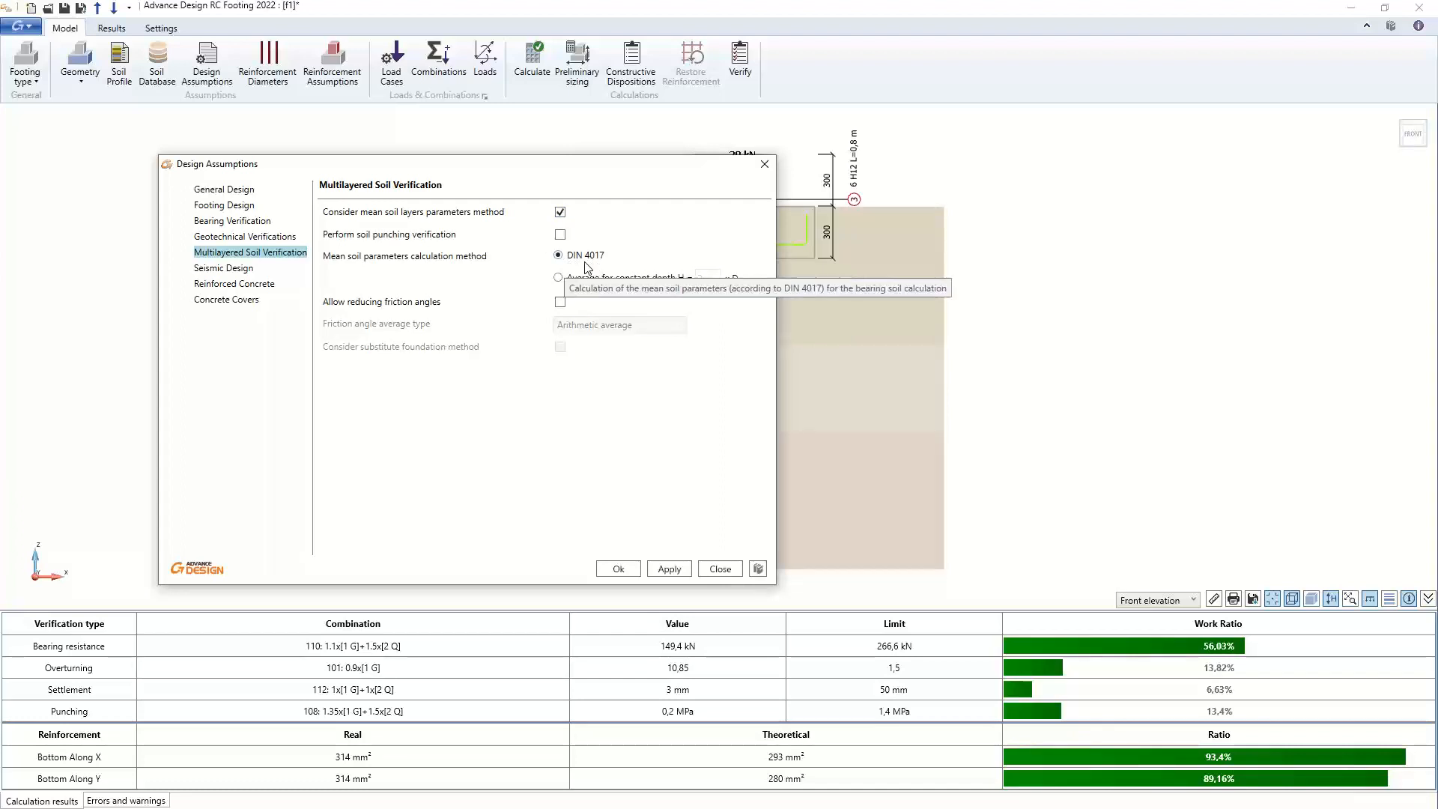
{"action": "left_click", "coordinate": [614, 568]}
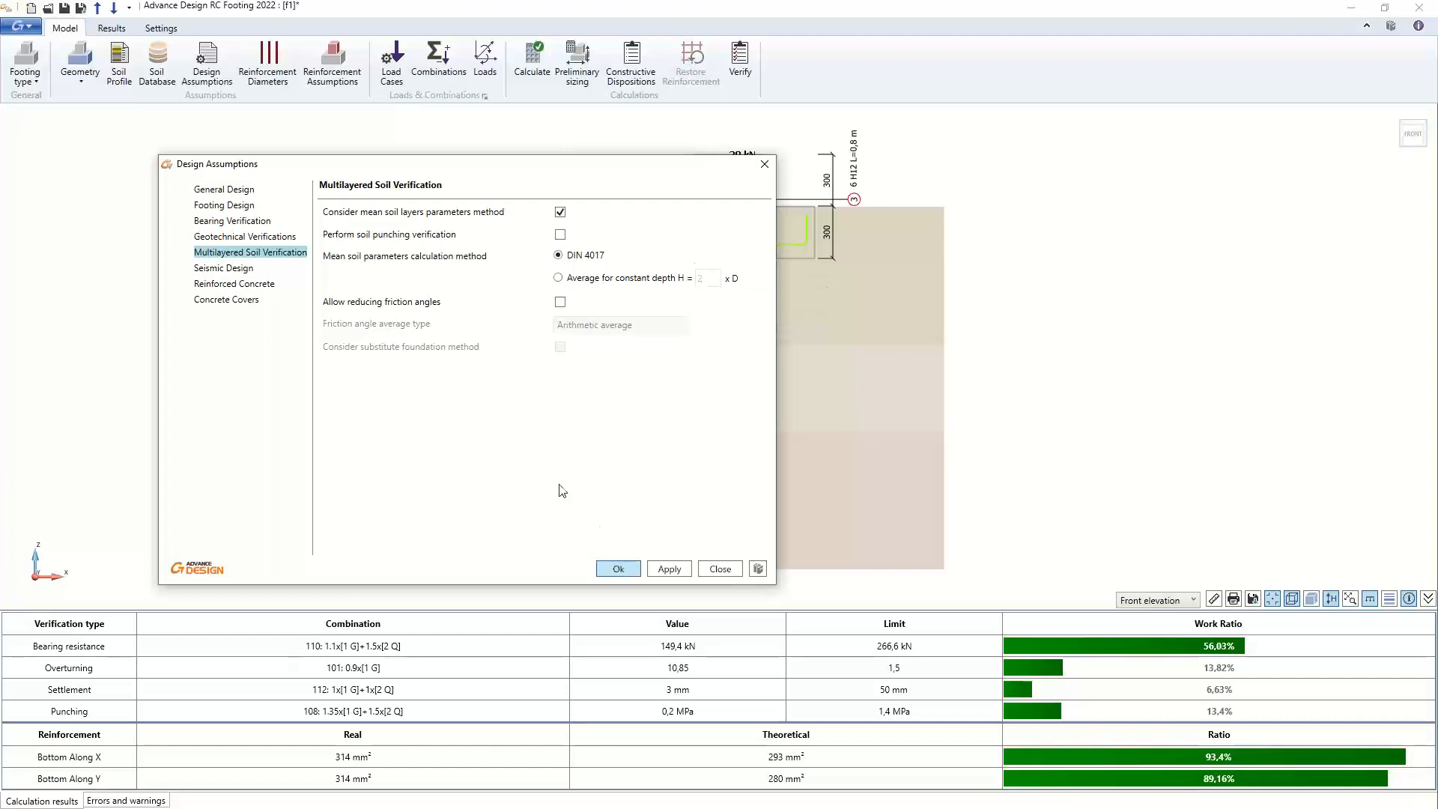
Recalculate the footing and check its calculation results and its errors and warnings
{"action": "left_click", "coordinate": [532, 60]}
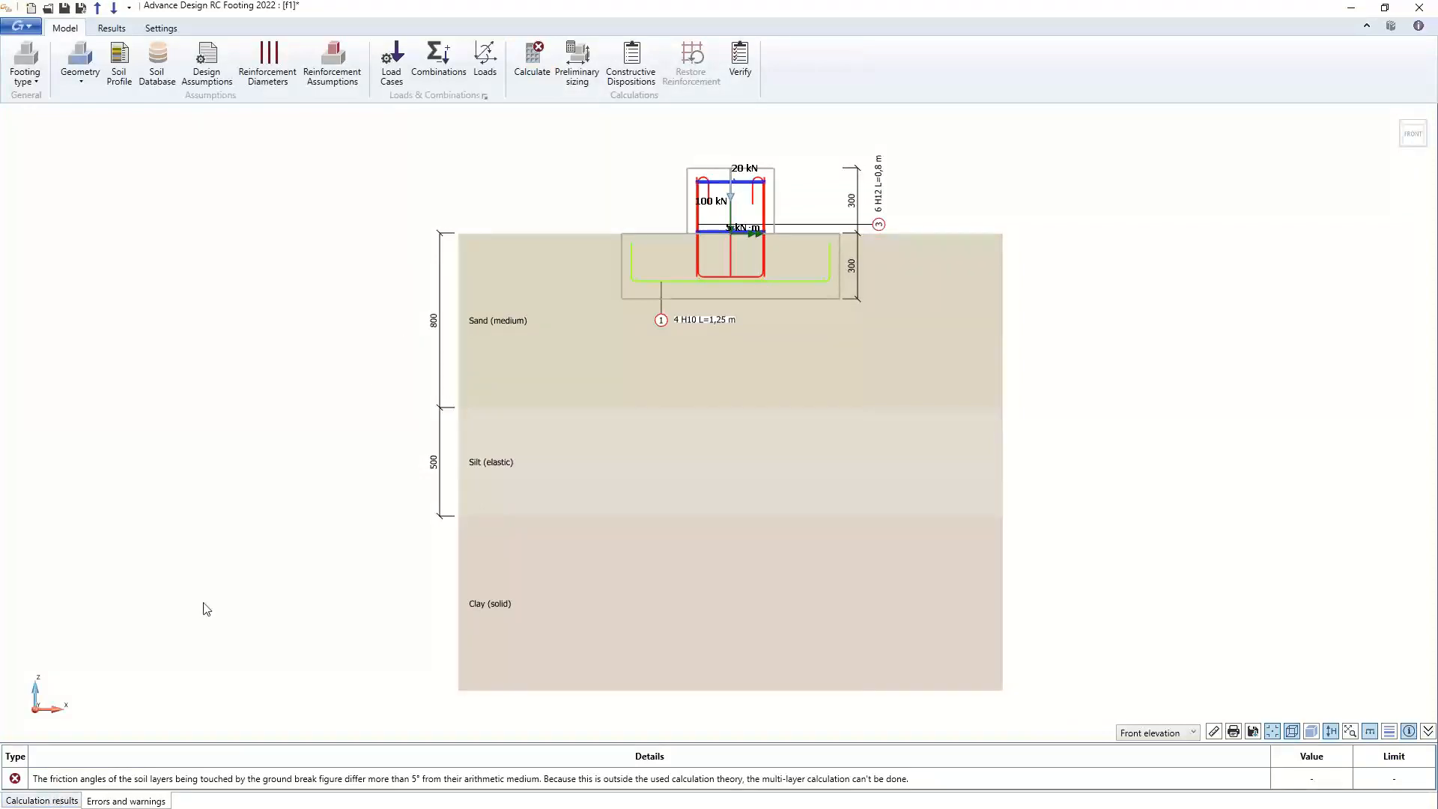
{"action": "left_click", "coordinate": [51, 802]}
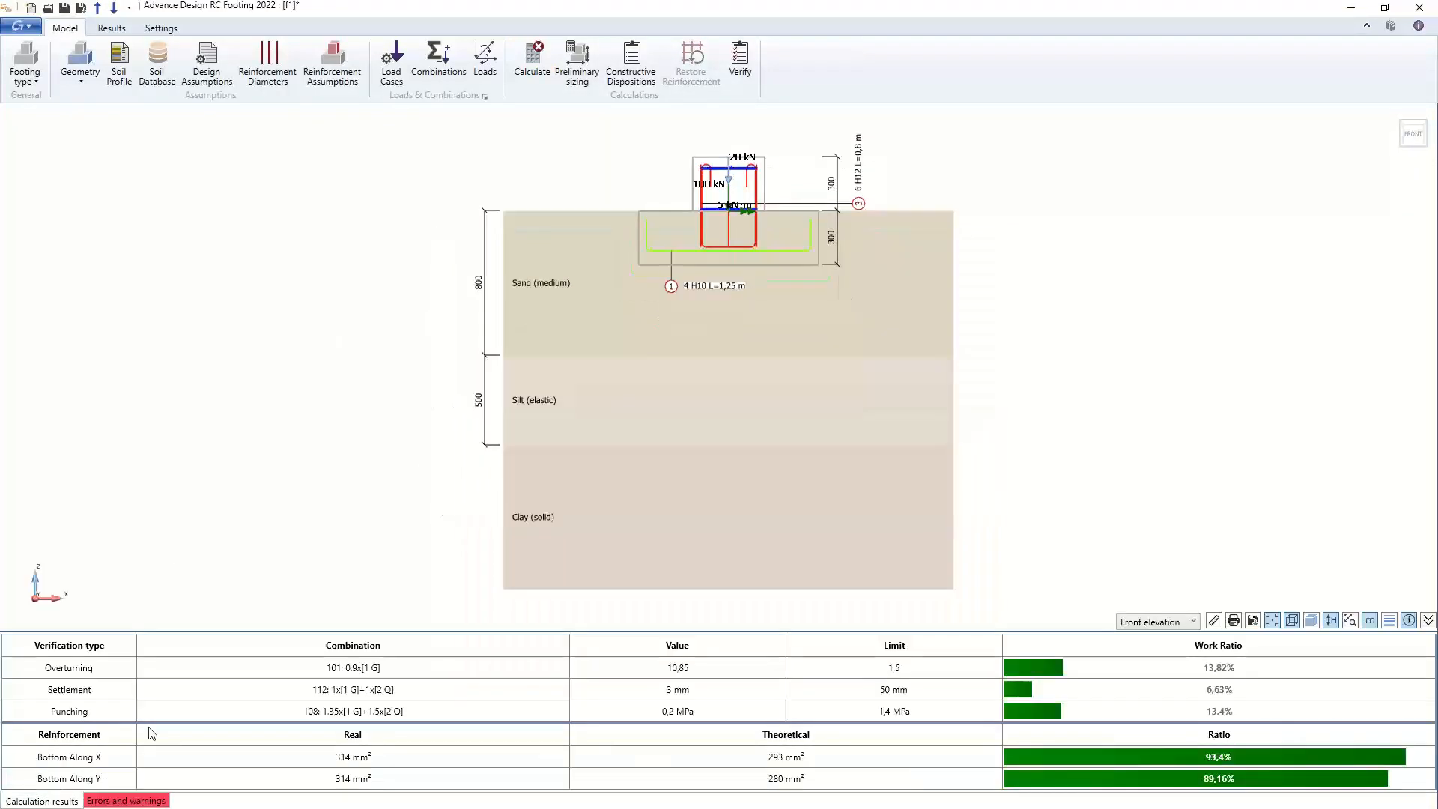
{"action": "left_click", "coordinate": [123, 800]}
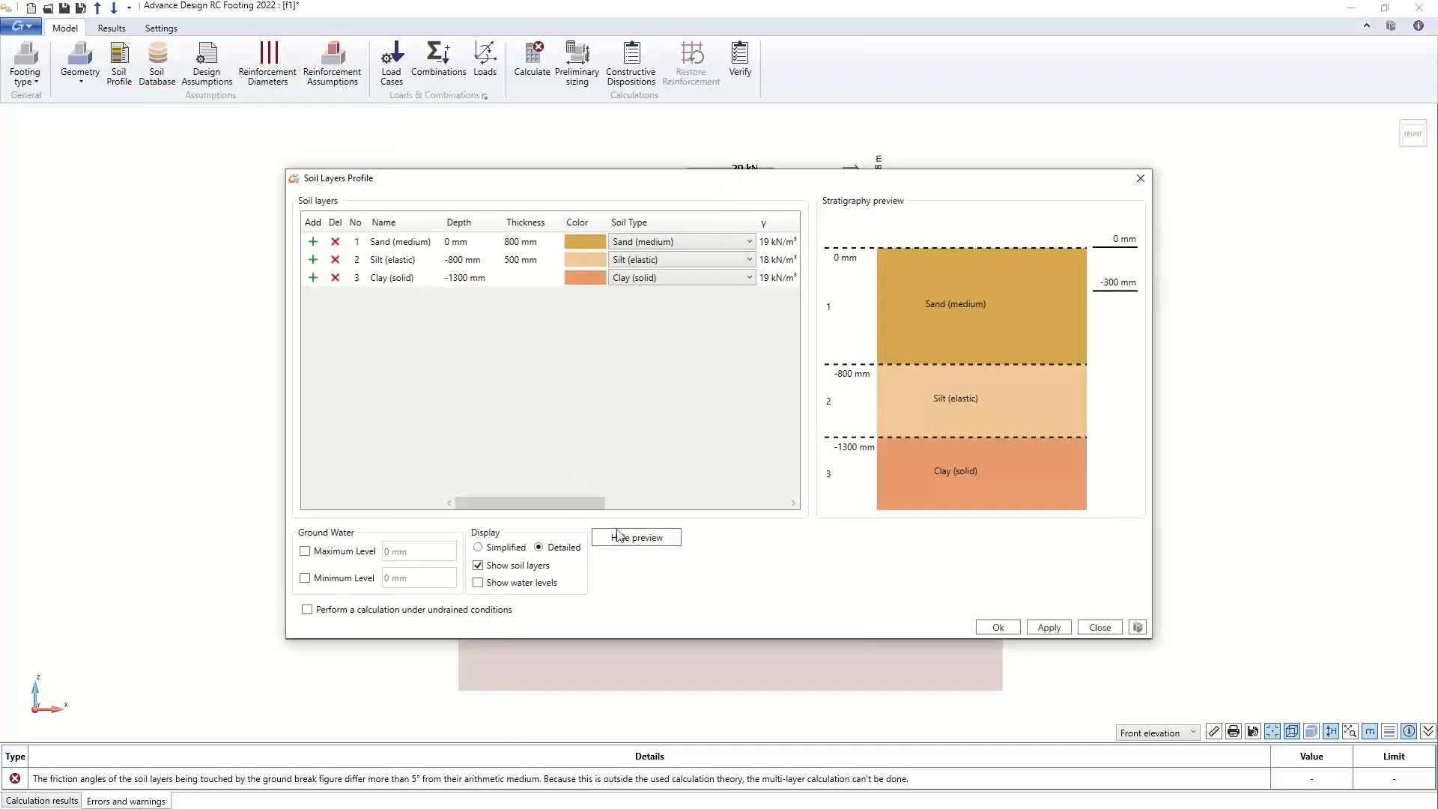
Examine the drained internal friction angles of the sand and silt layers in the full soil layers profile table
{"action": "left_click", "coordinate": [618, 536]}
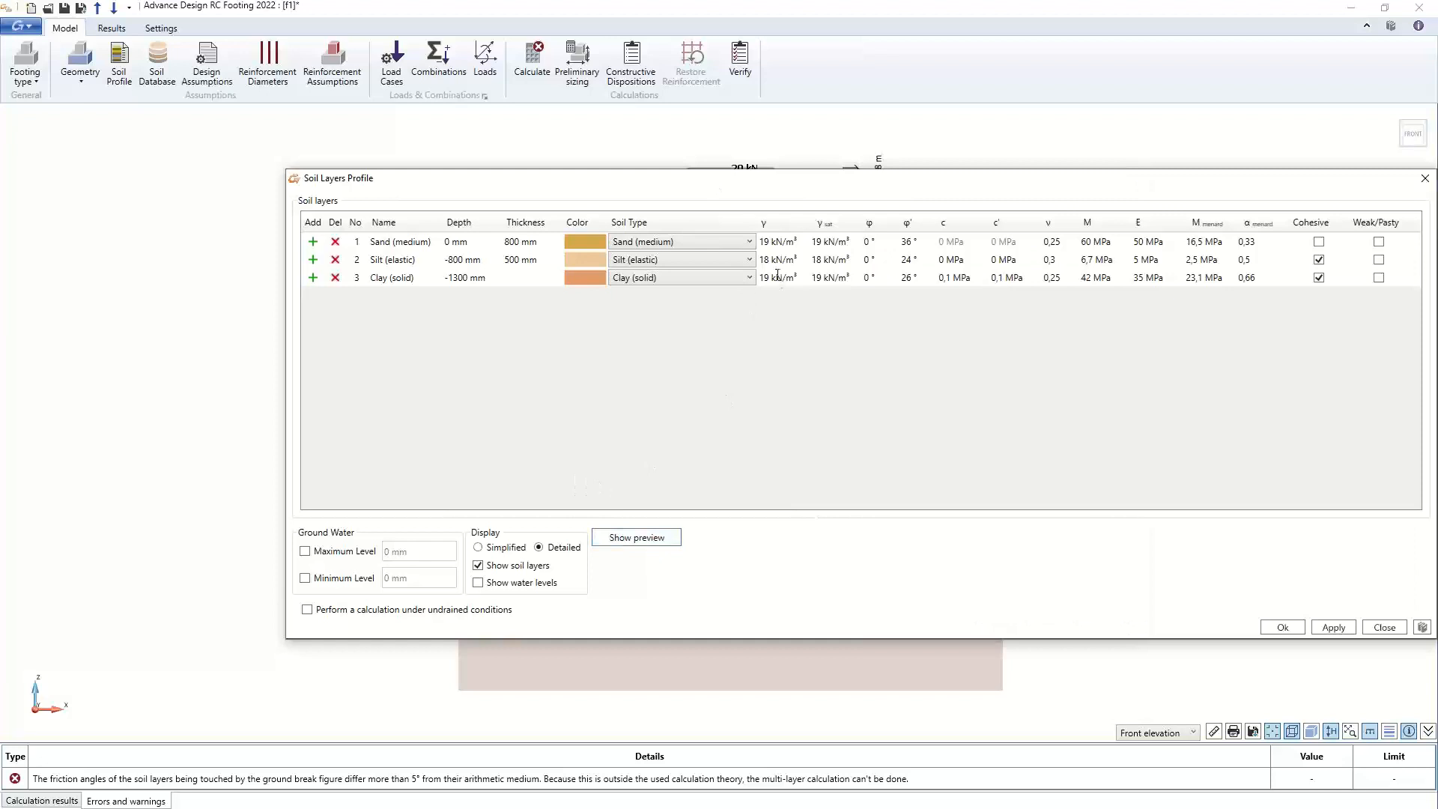
{"action": "left_click", "coordinate": [920, 244]}
{"action": "left_click", "coordinate": [921, 257]}
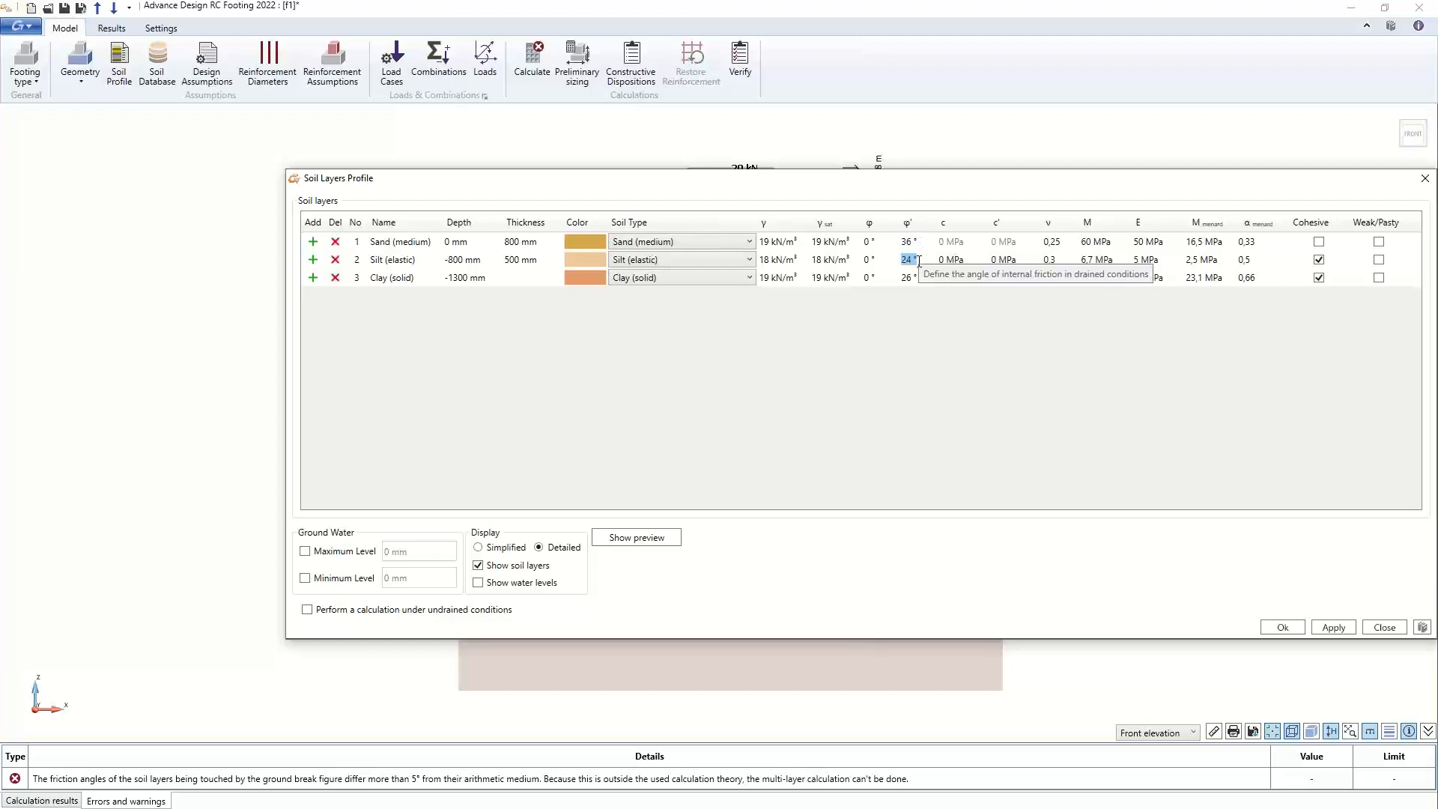
{"action": "left_click", "coordinate": [920, 239]}
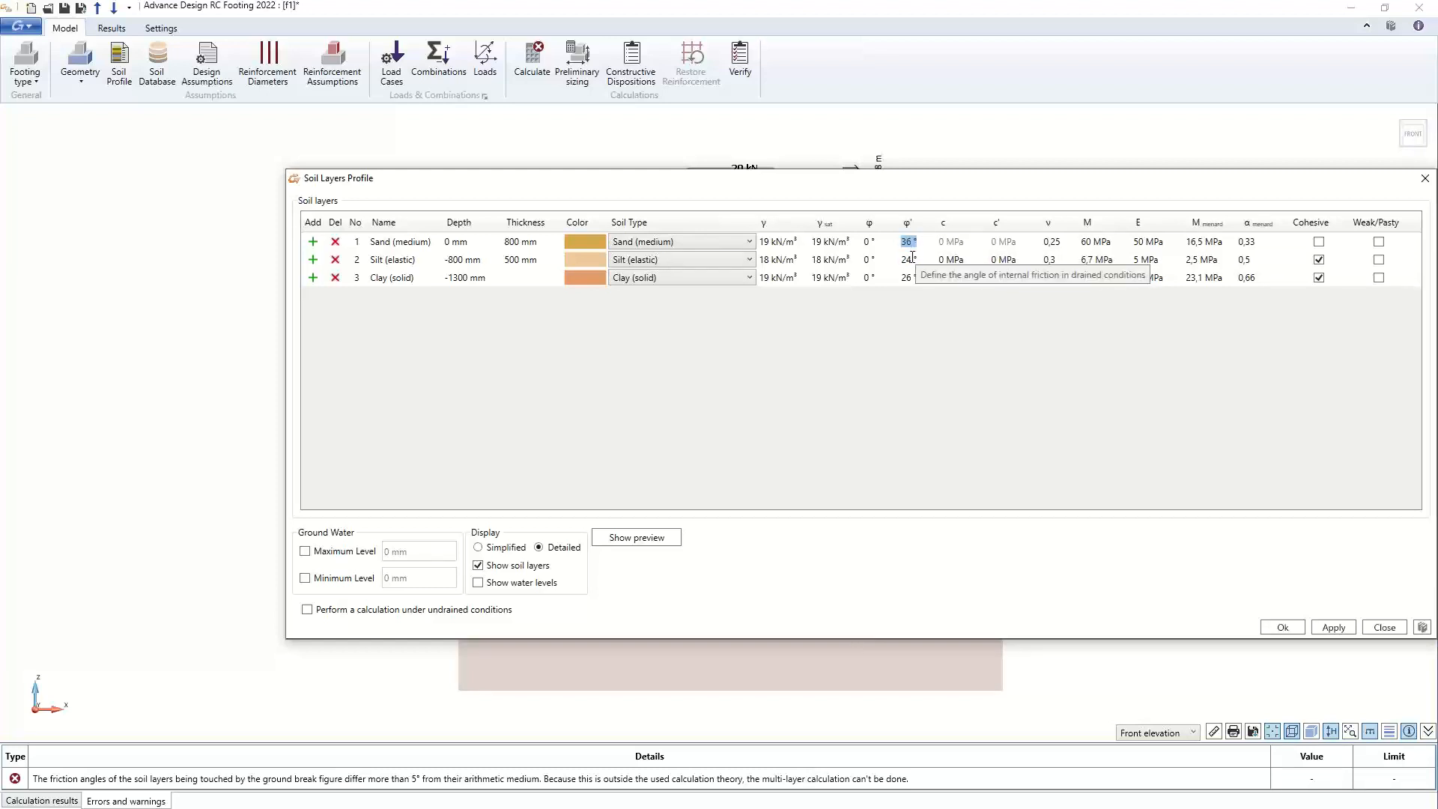
{"action": "left_click", "coordinate": [913, 260]}
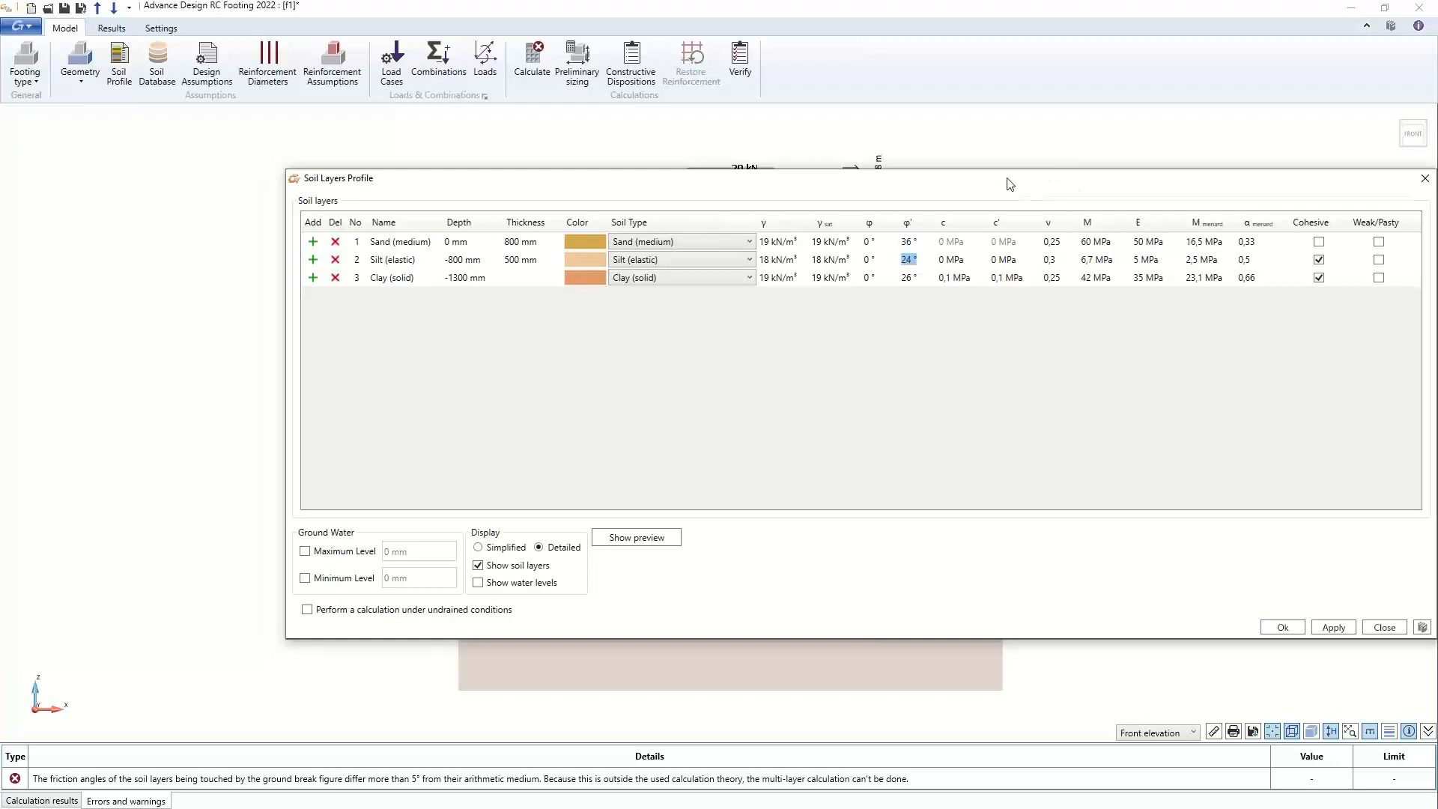
{"action": "left_click_drag", "start_coordinate": [1008, 183], "coordinate": [765, 184]}
{"action": "key", "text": "Escape"}
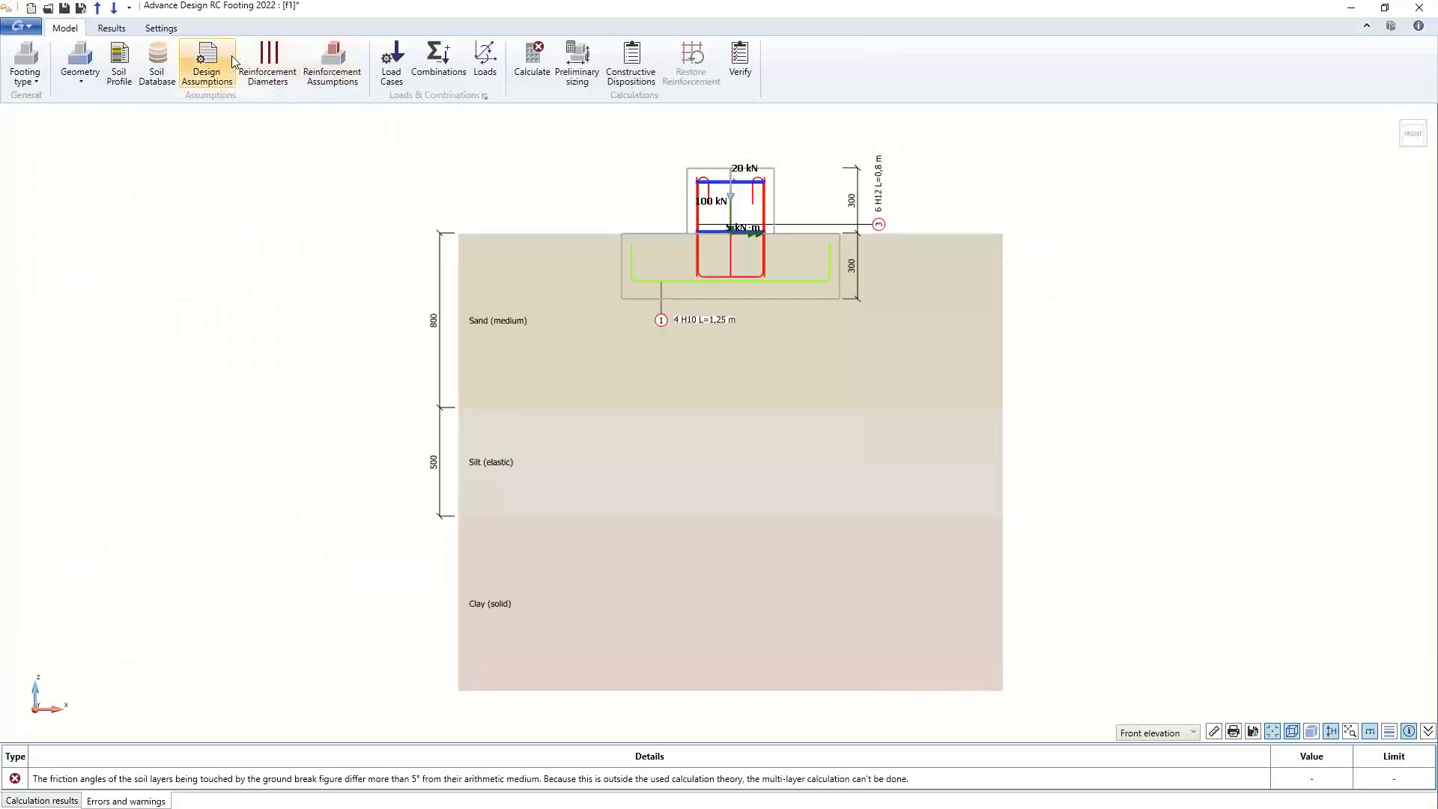
Allow reducing friction angles in the multilayered soil verification, recalculate the footing and show its calculation results
{"action": "left_click", "coordinate": [207, 61]}
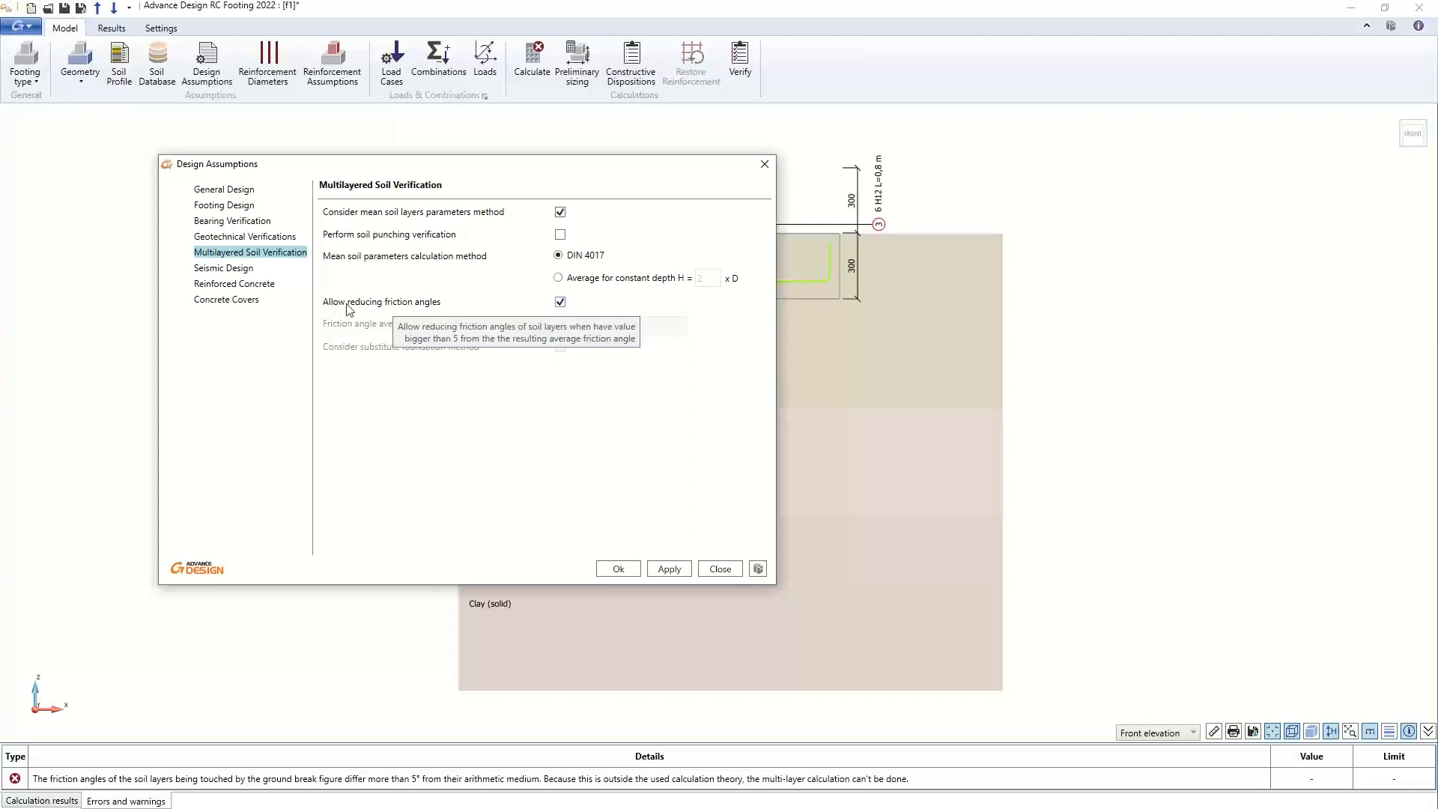
{"action": "left_click", "coordinate": [618, 569]}
{"action": "left_click", "coordinate": [518, 69]}
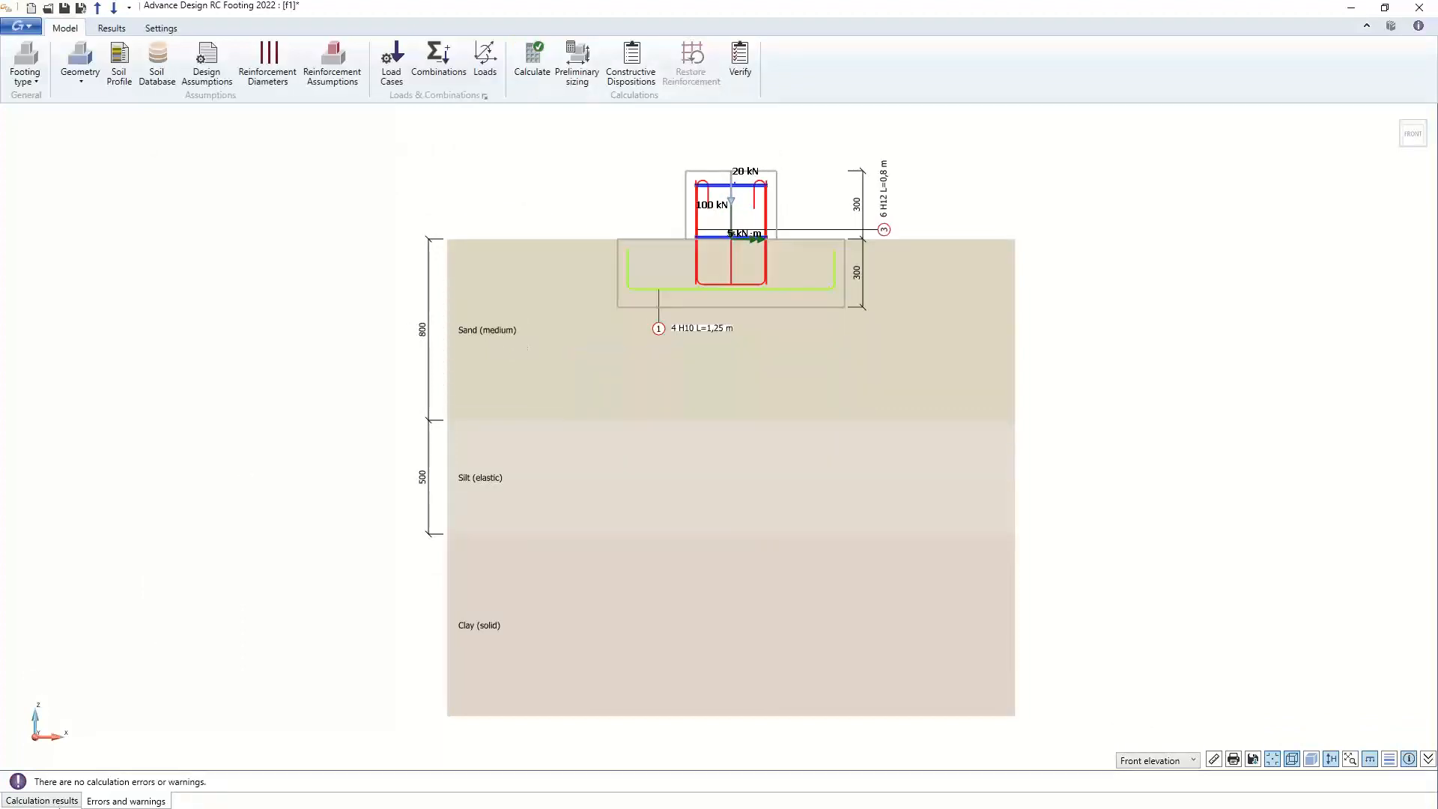
{"action": "left_click", "coordinate": [64, 801]}
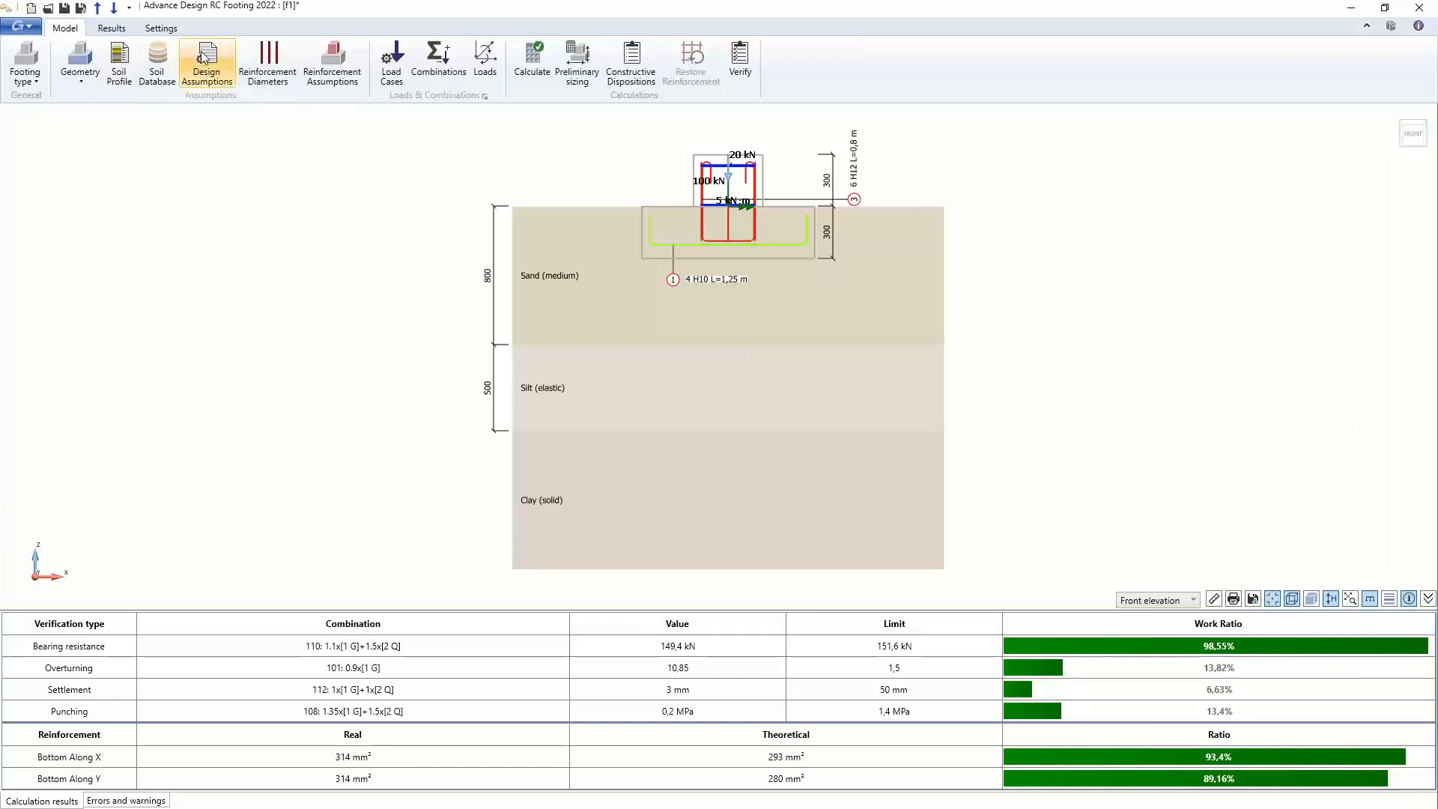
Try averaging the mean soil parameters over a constant depth of 2 x D in place of DIN 4017
{"action": "left_click", "coordinate": [219, 80]}
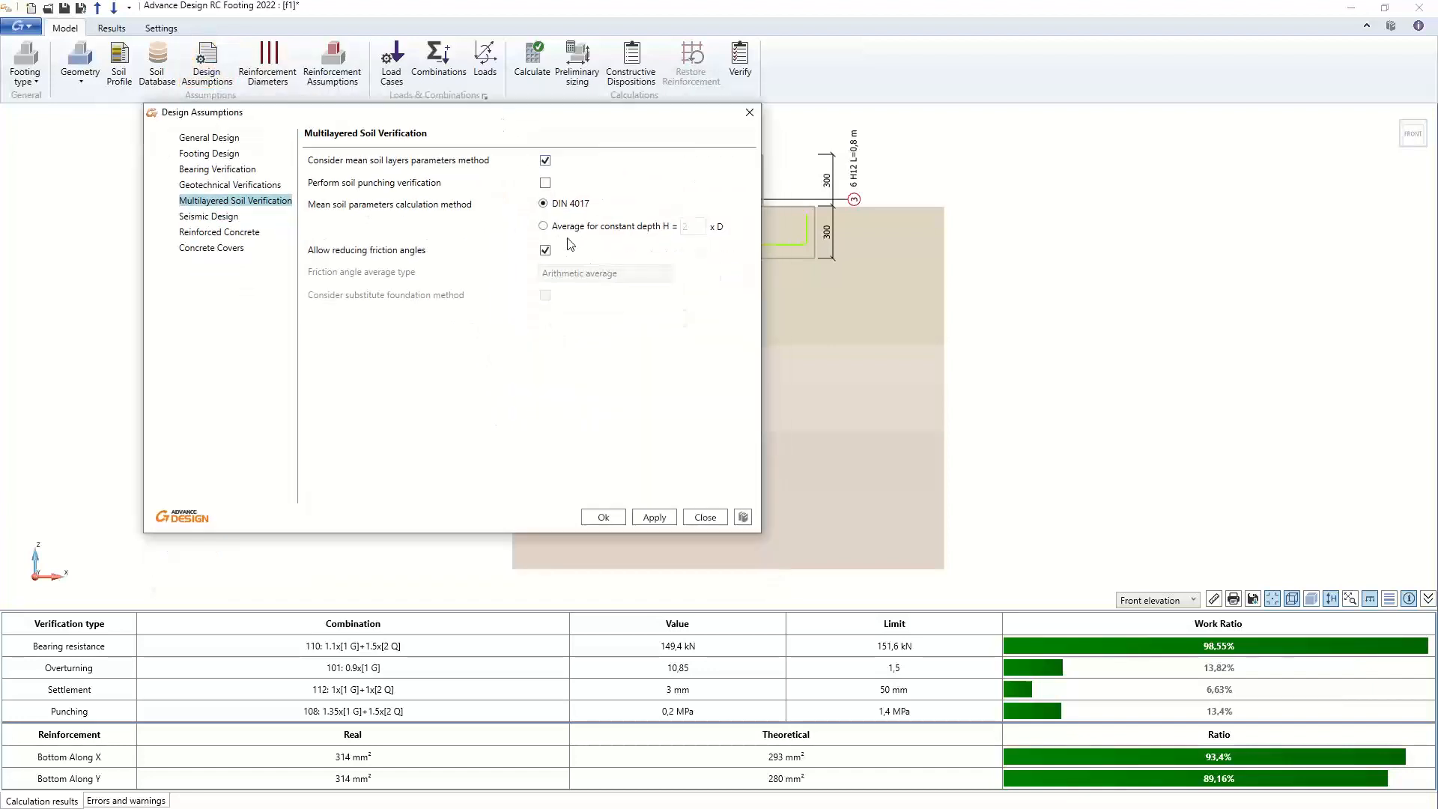
{"action": "left_click", "coordinate": [543, 226]}
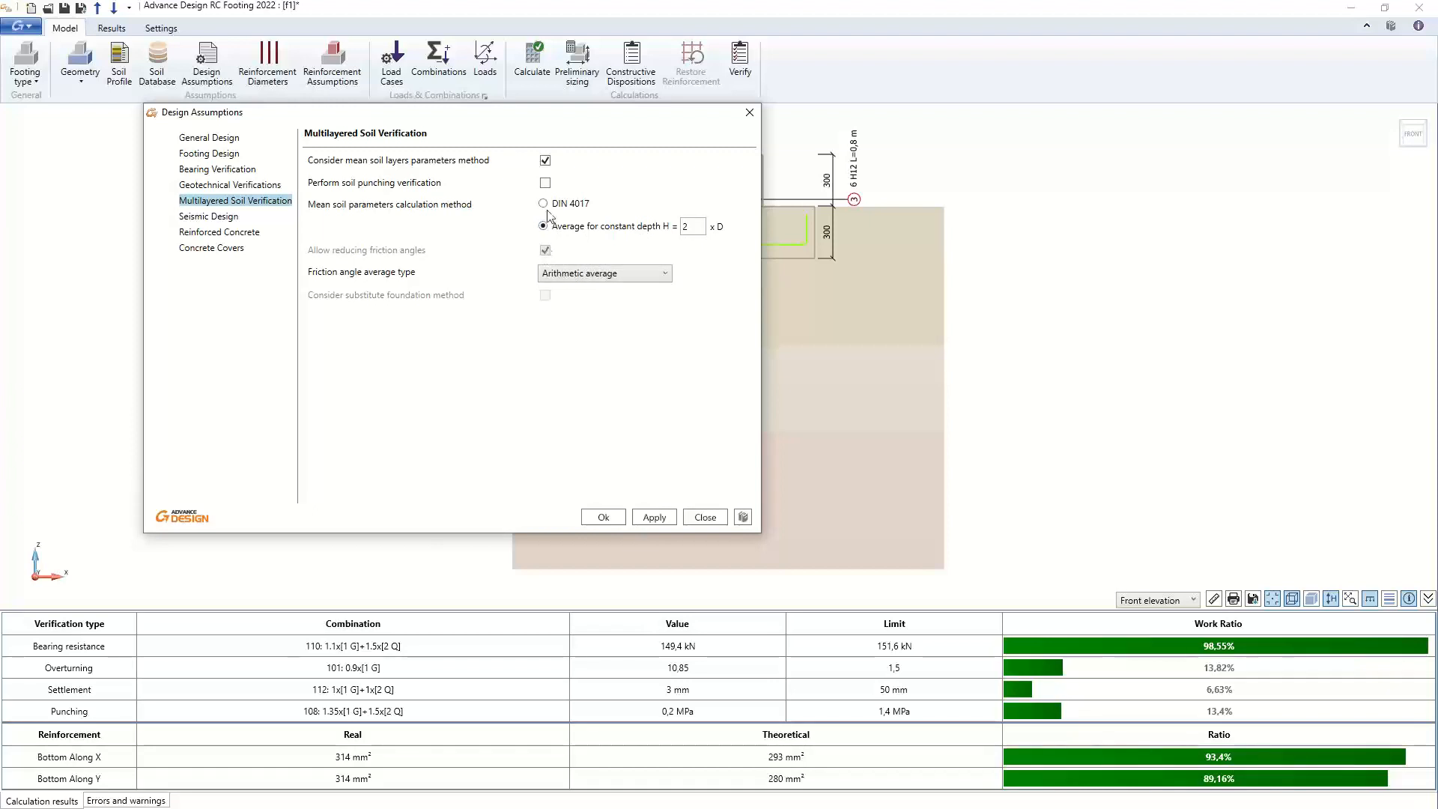
{"action": "left_click", "coordinate": [543, 203]}
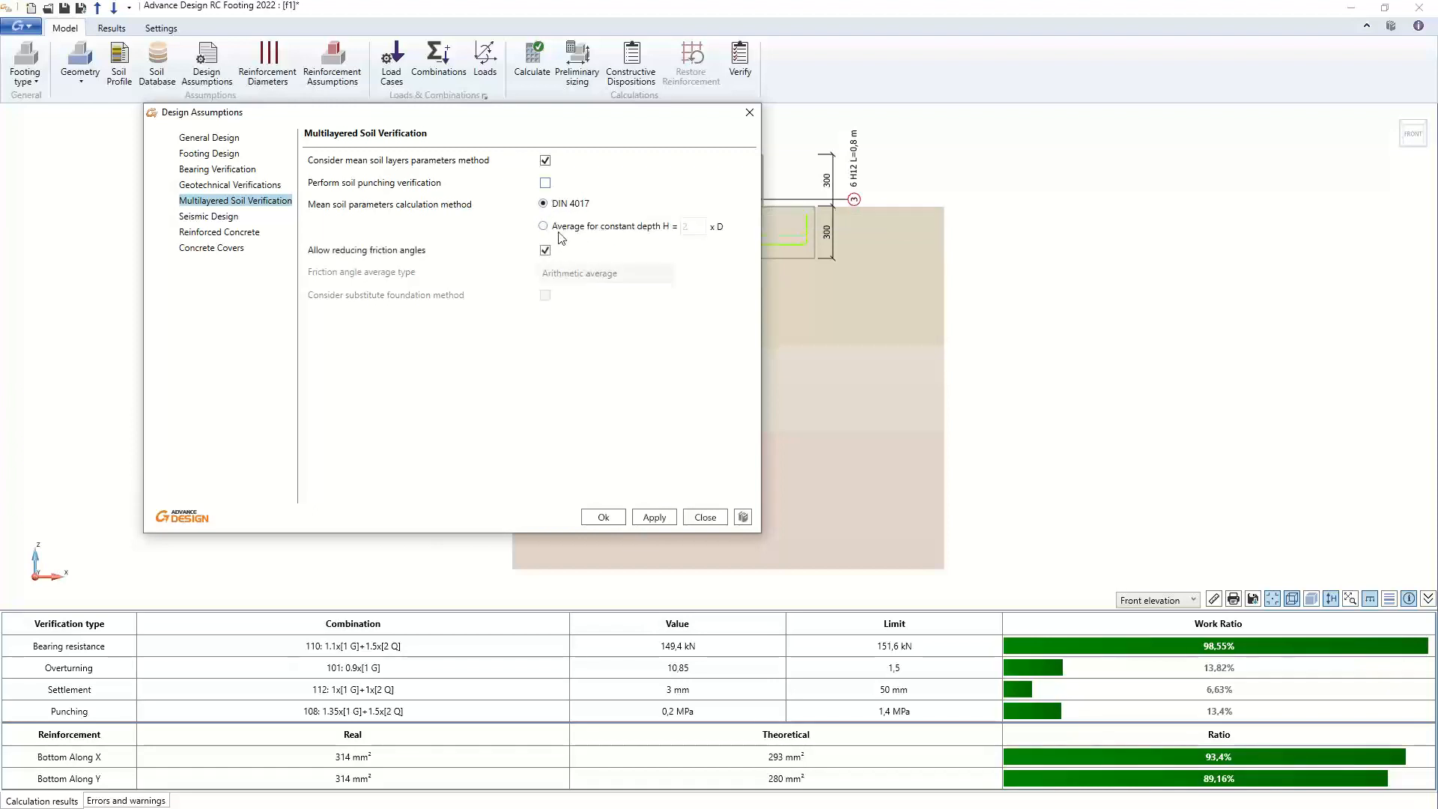
{"action": "left_click", "coordinate": [558, 228]}
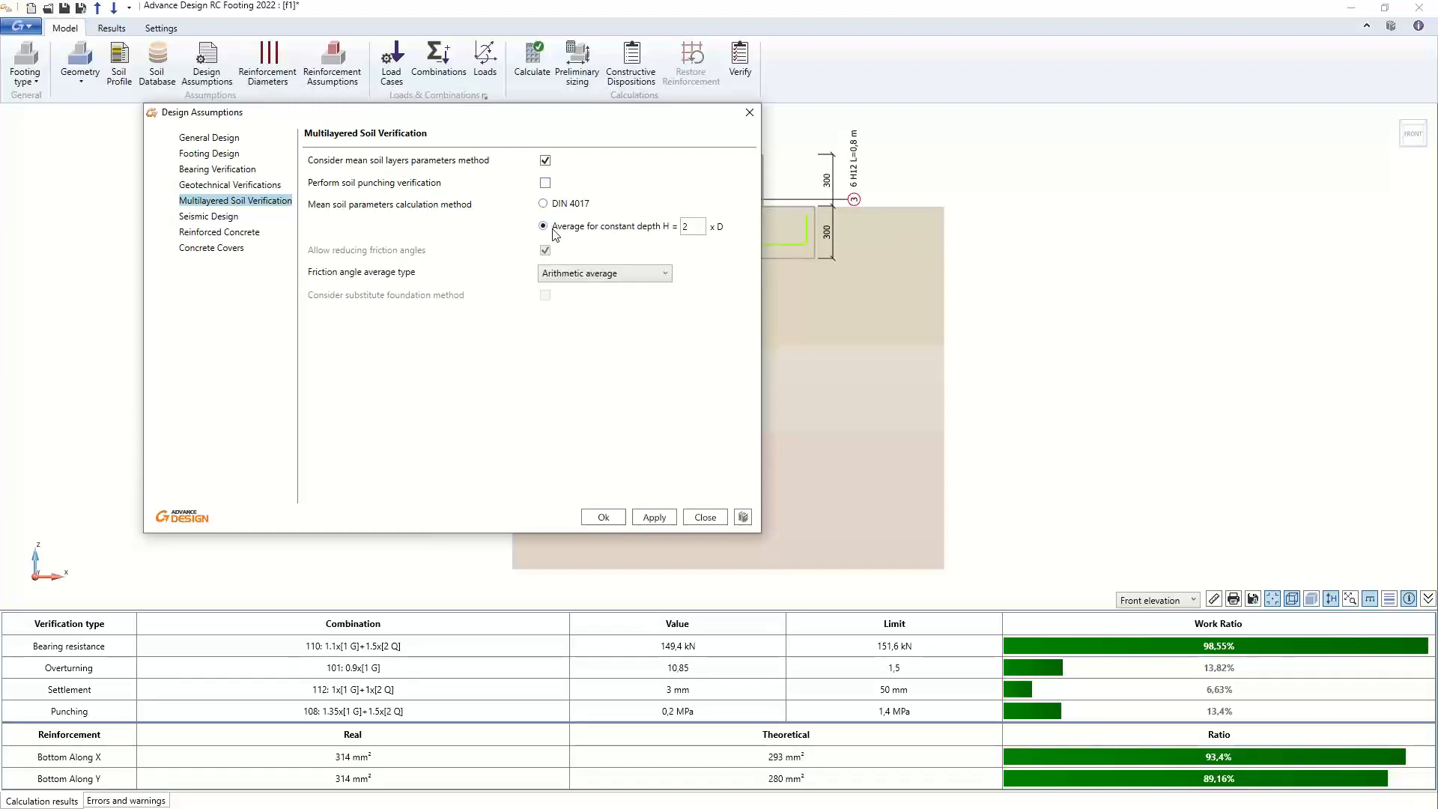
Replace the mean soil layers parameters method with the substitute foundation method and recalculate the footing
{"action": "left_click", "coordinate": [545, 160]}
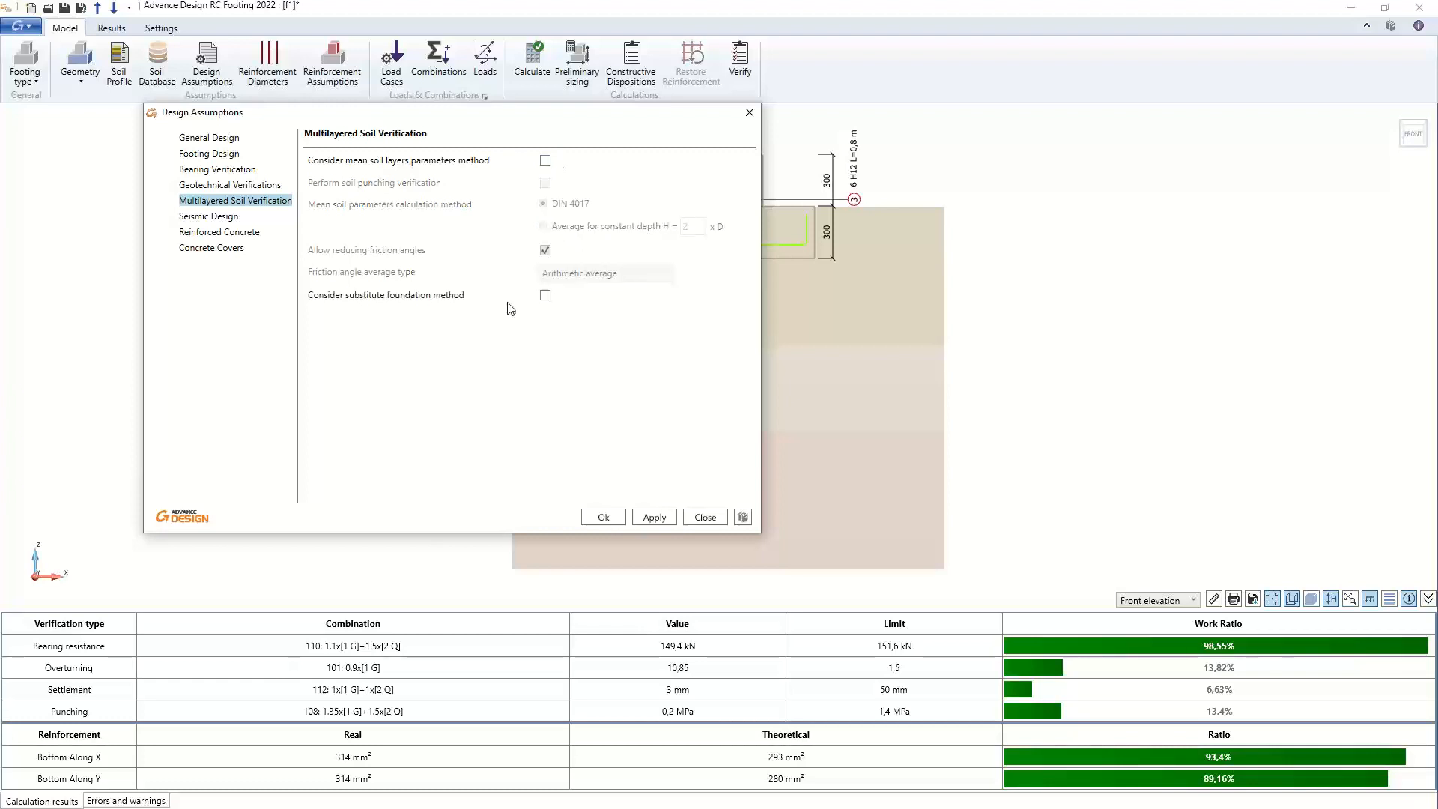
{"action": "left_click", "coordinate": [545, 296]}
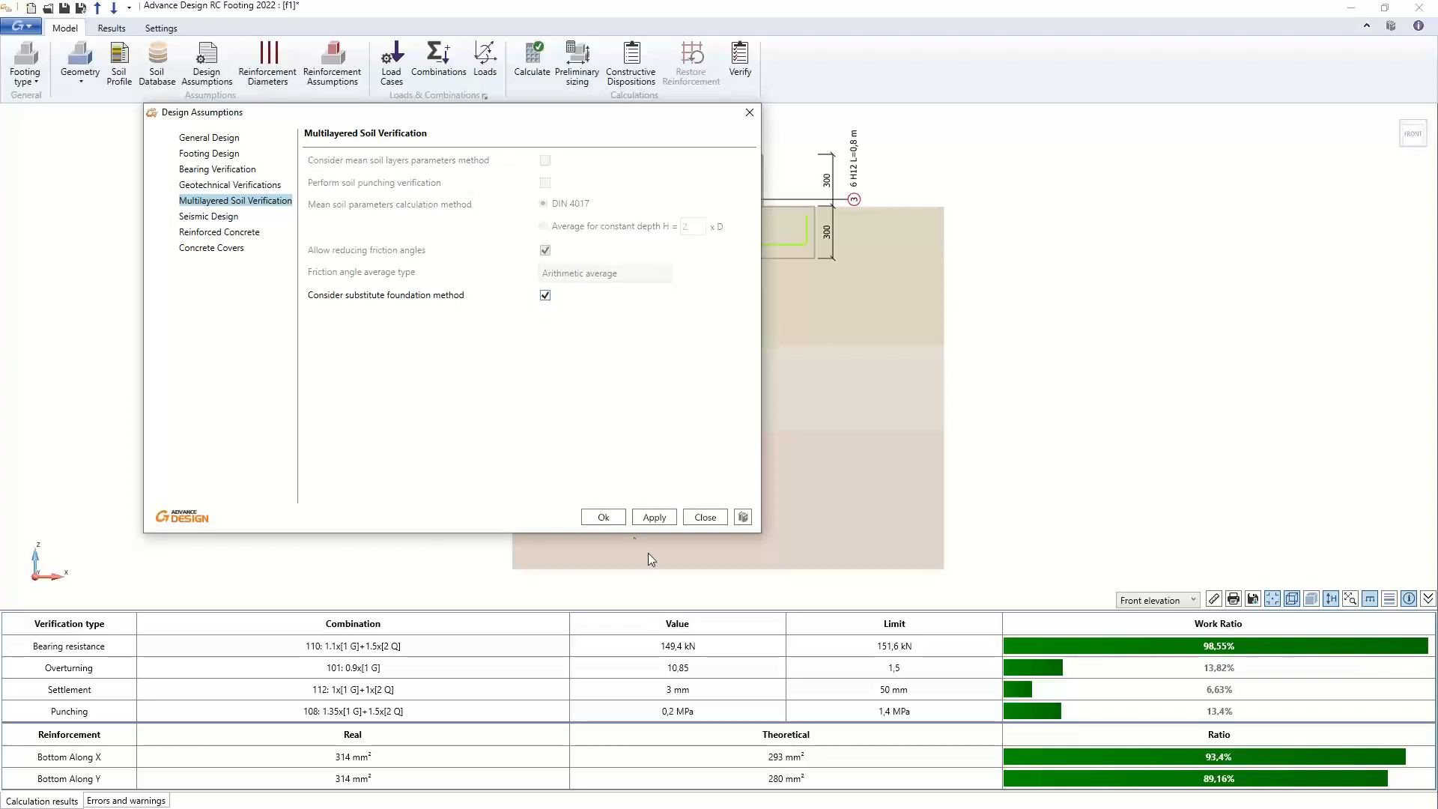
{"action": "left_click", "coordinate": [608, 517]}
{"action": "left_click", "coordinate": [518, 62]}
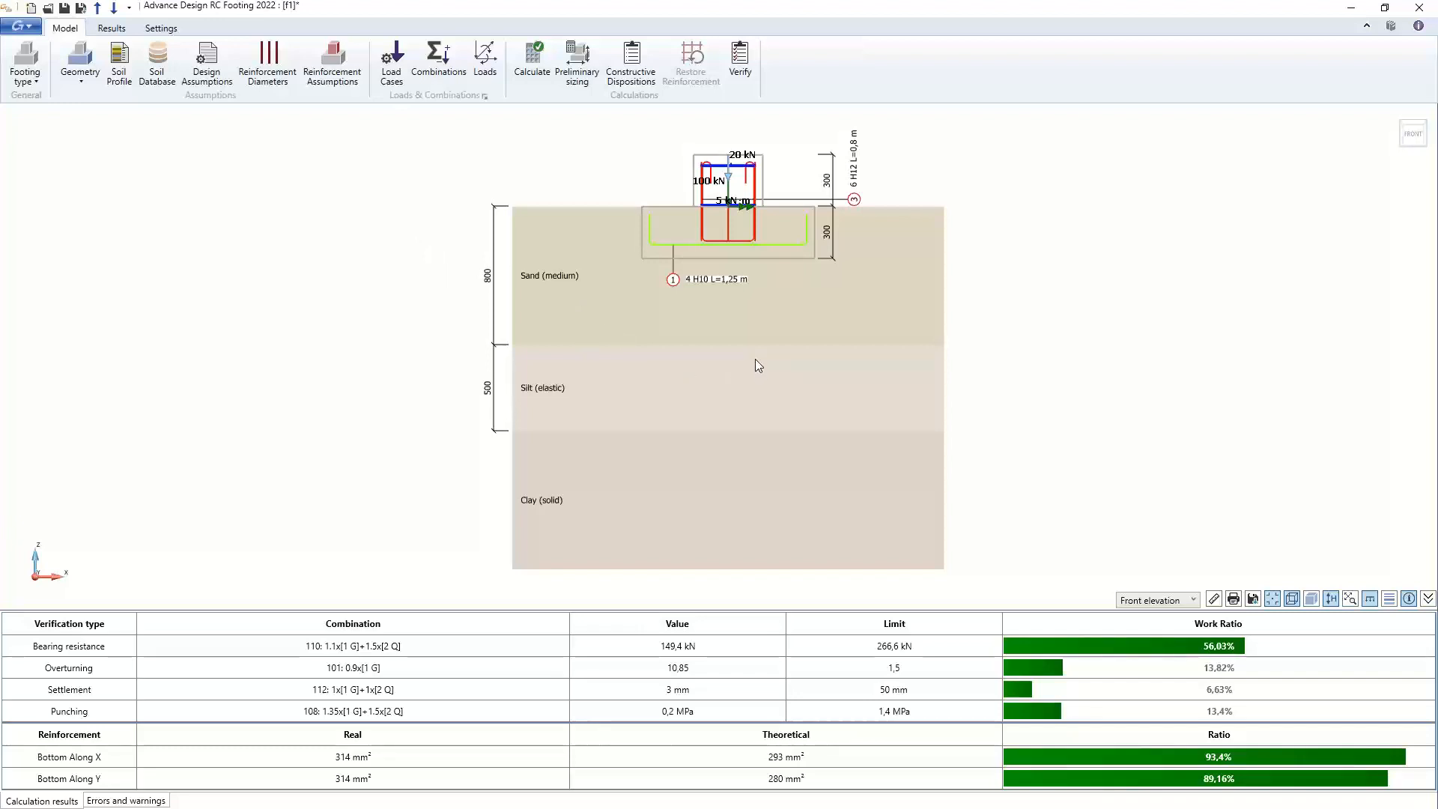
{"action": "left_click", "coordinate": [204, 61]}
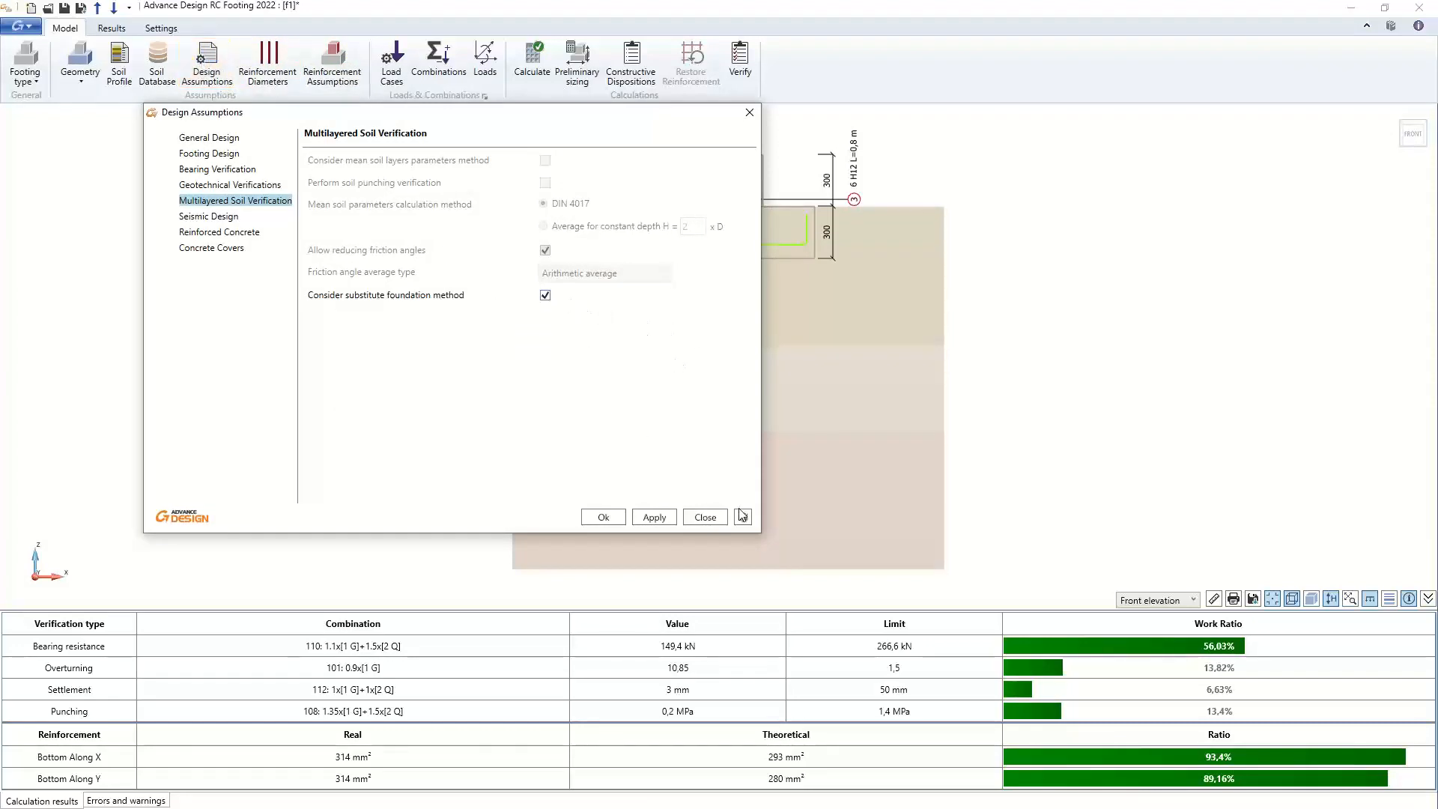
{"action": "left_click", "coordinate": [705, 517]}
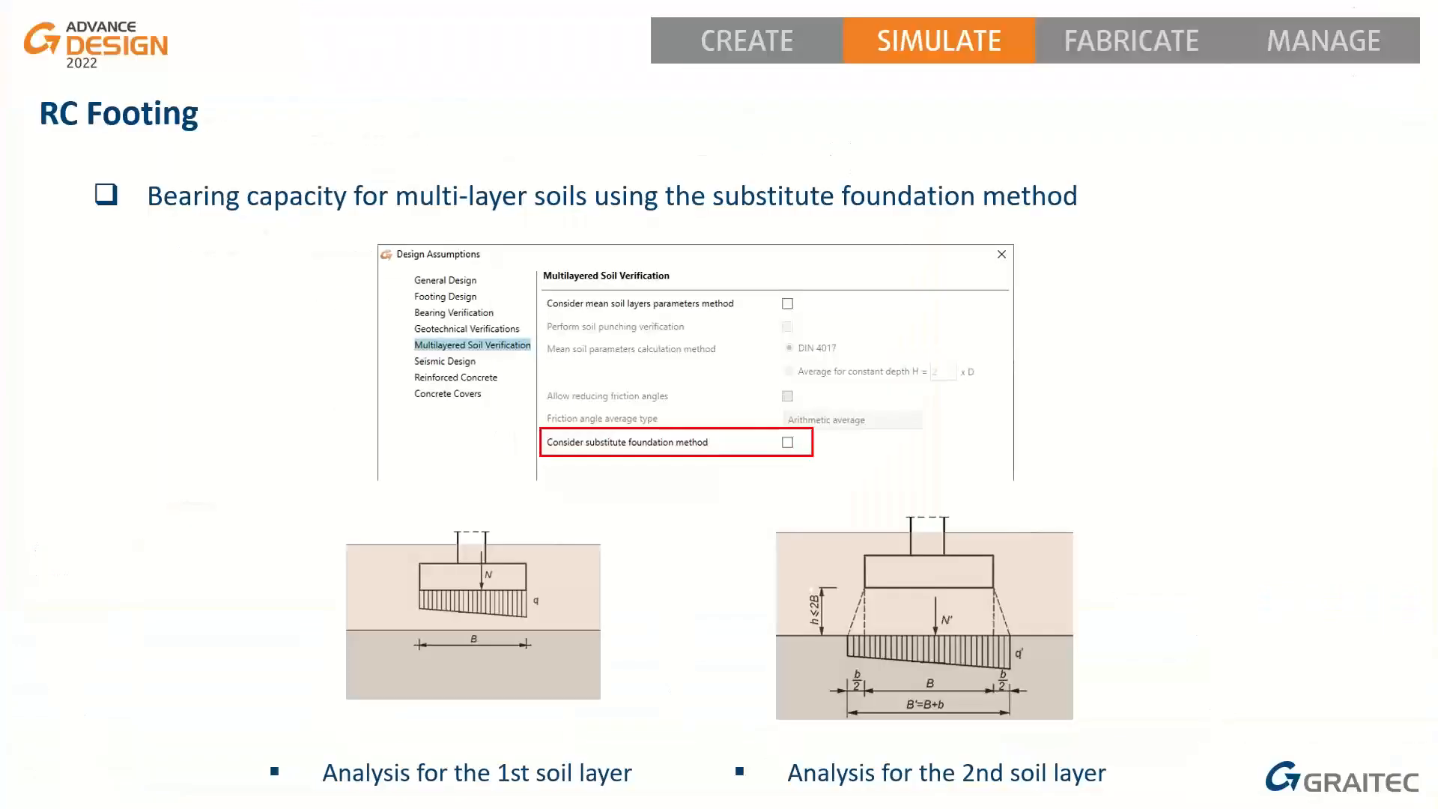
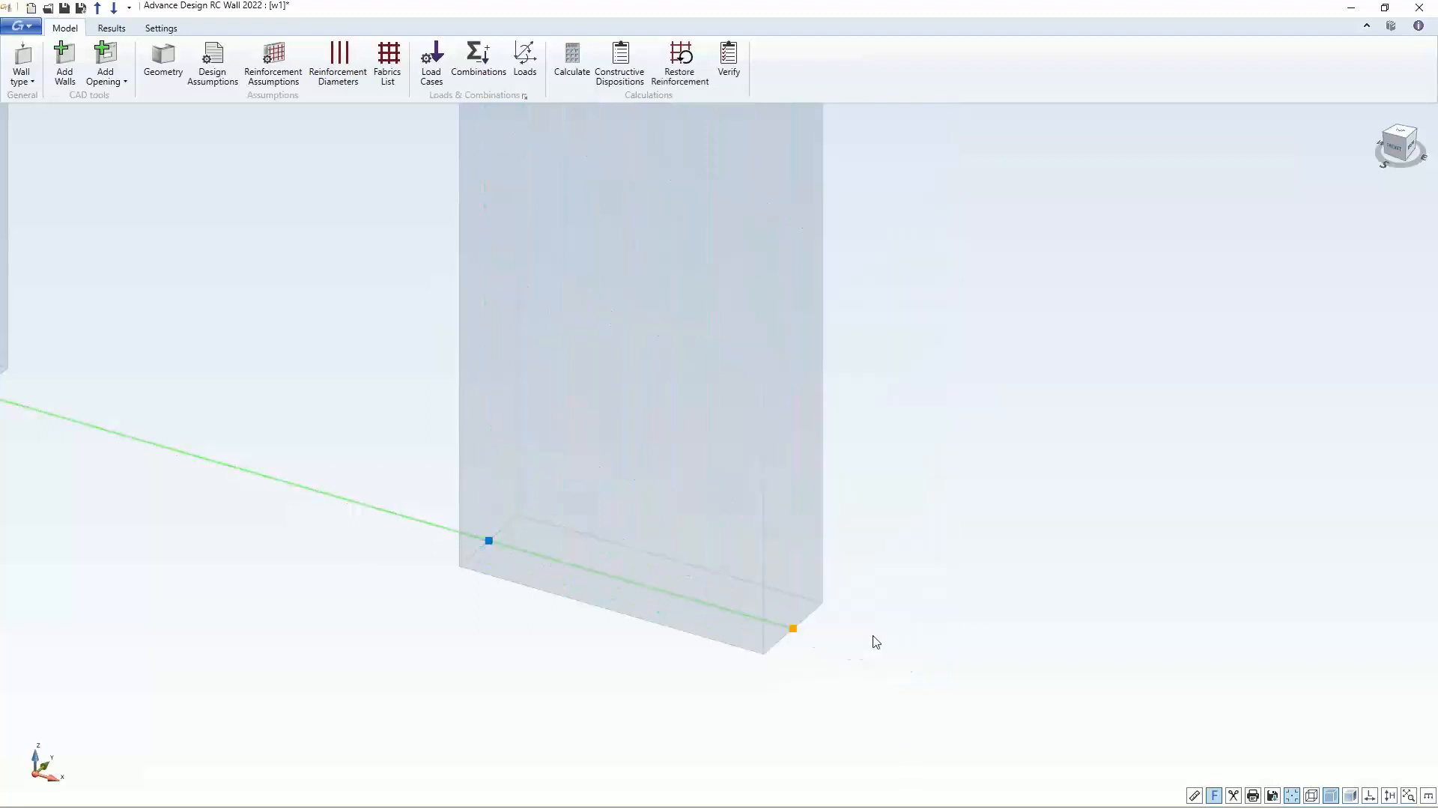
{"action": "scroll", "coordinate": [861, 611], "scroll_direction": "down", "scroll_amount": 6}
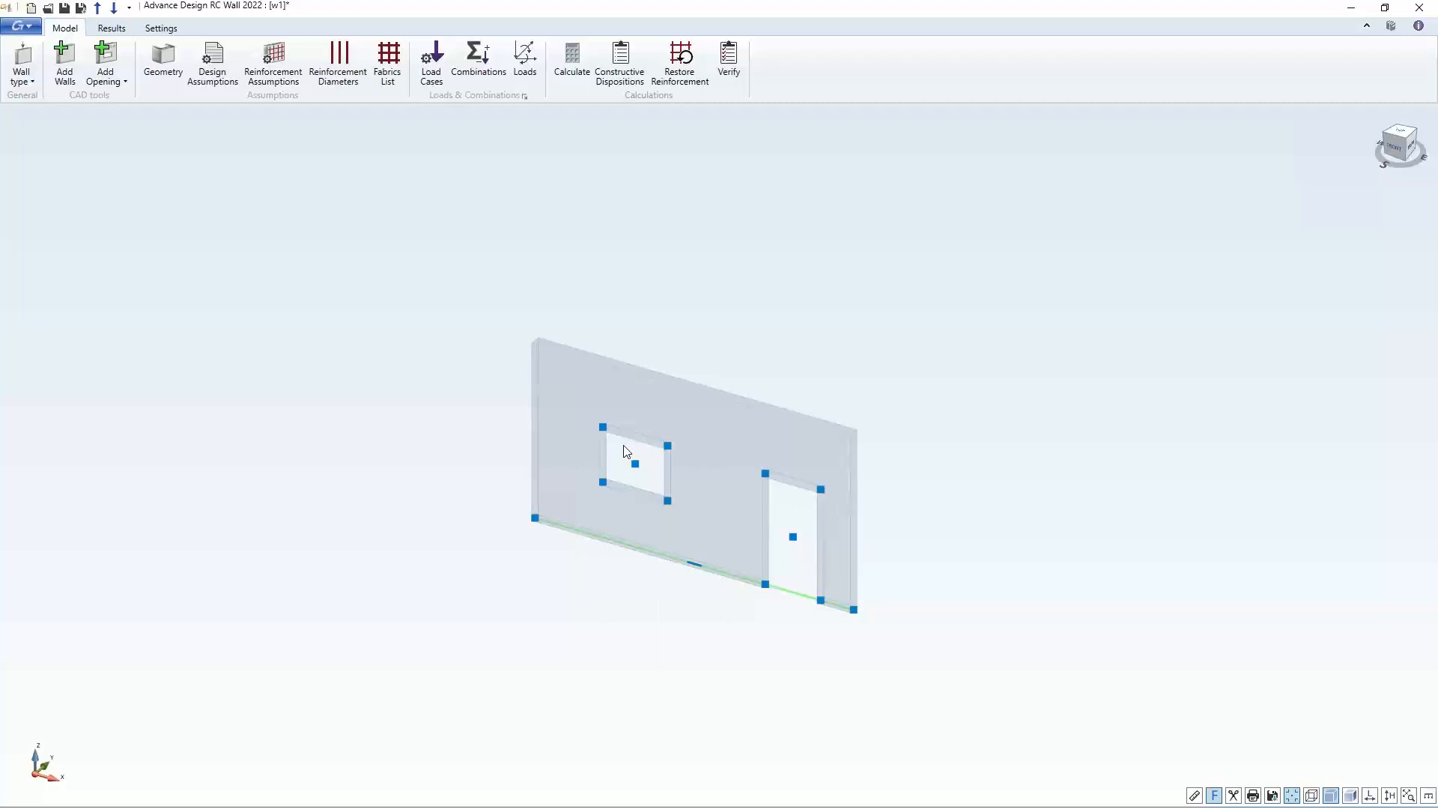
{"action": "scroll", "coordinate": [670, 458], "scroll_direction": "up", "scroll_amount": 3}
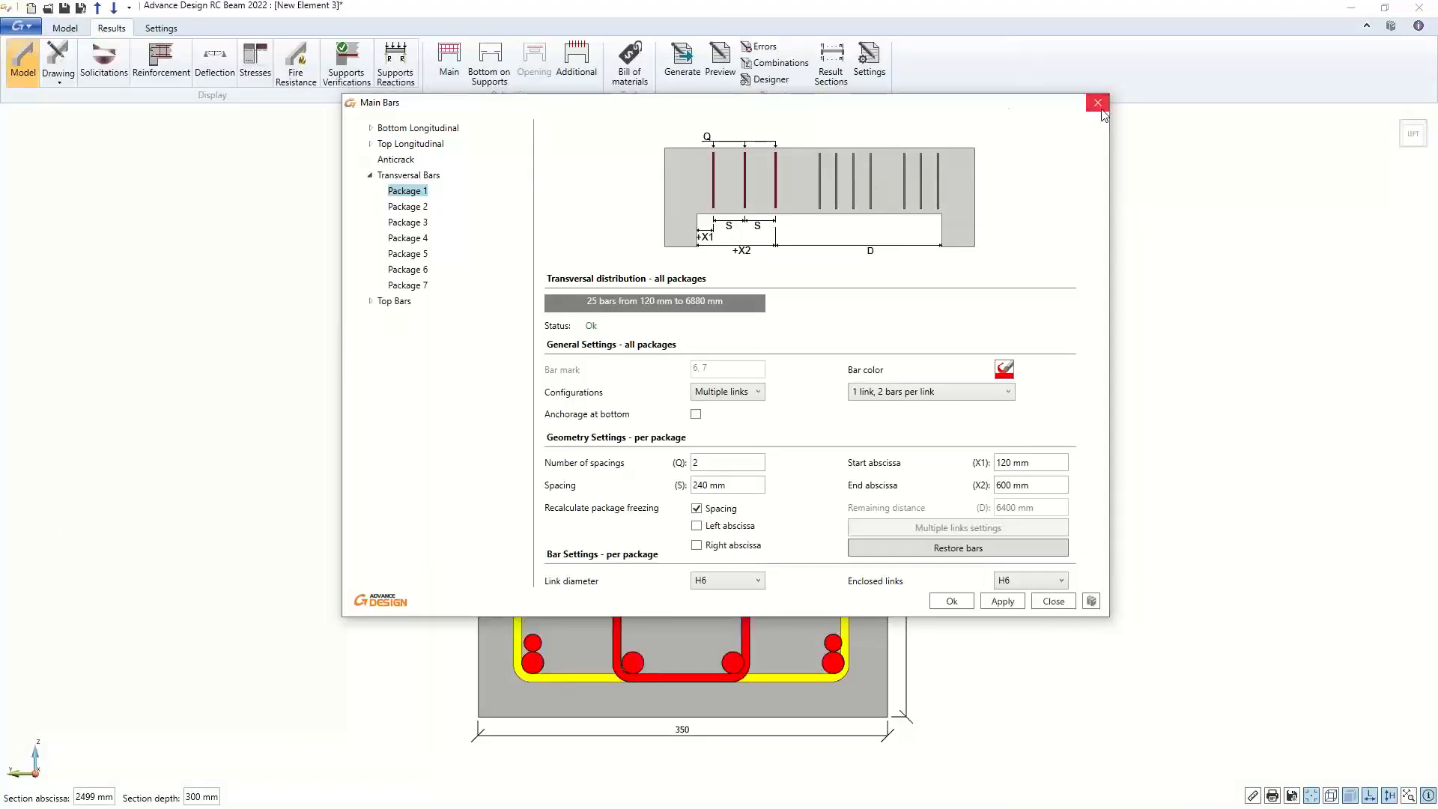
Leave the beam's main bars settings, restore the multi-view model layout and copy beam span 1 to the right
{"action": "left_click", "coordinate": [1098, 102]}
{"action": "left_click", "coordinate": [74, 29]}
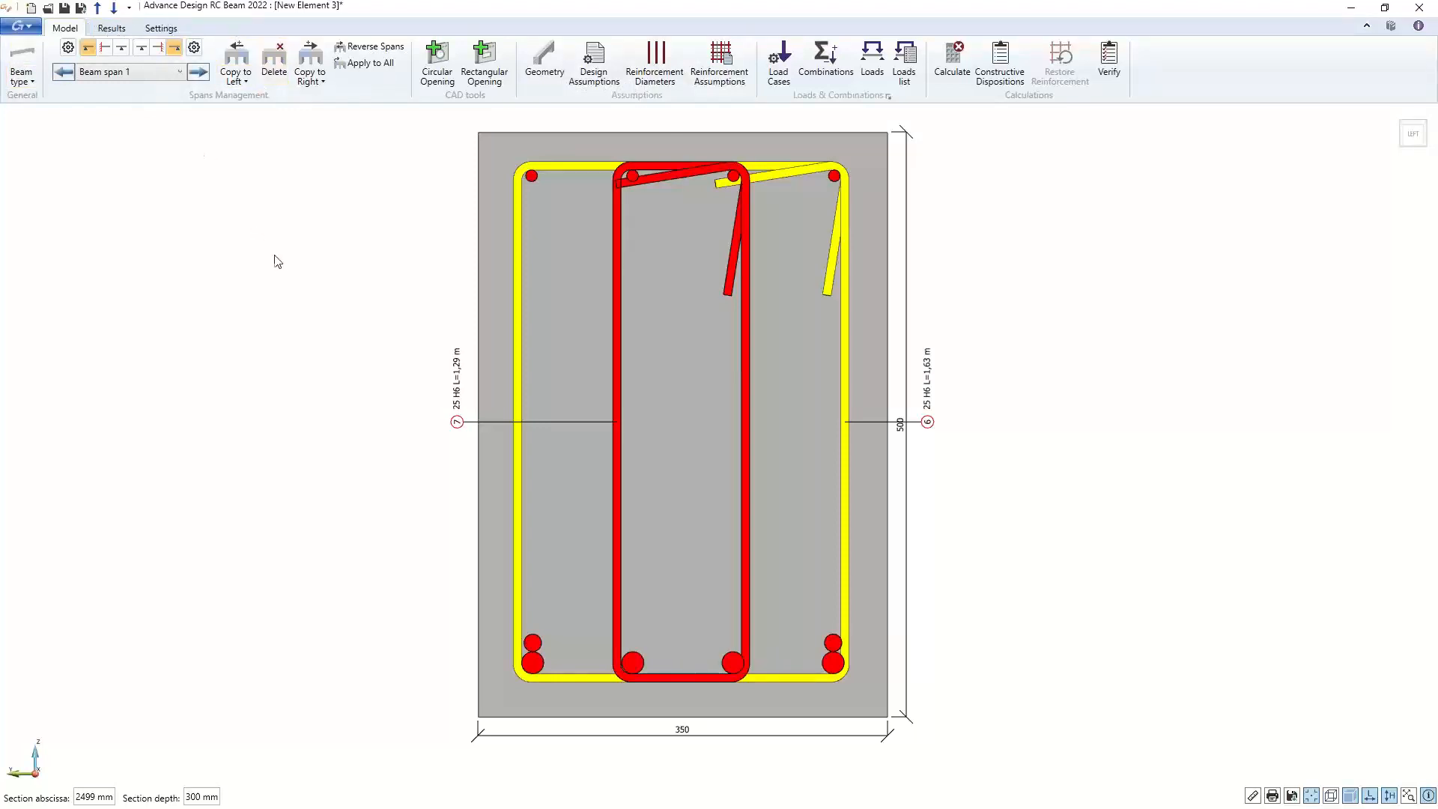
{"action": "left_click", "coordinate": [399, 371]}
{"action": "double_click", "coordinate": [339, 349]}
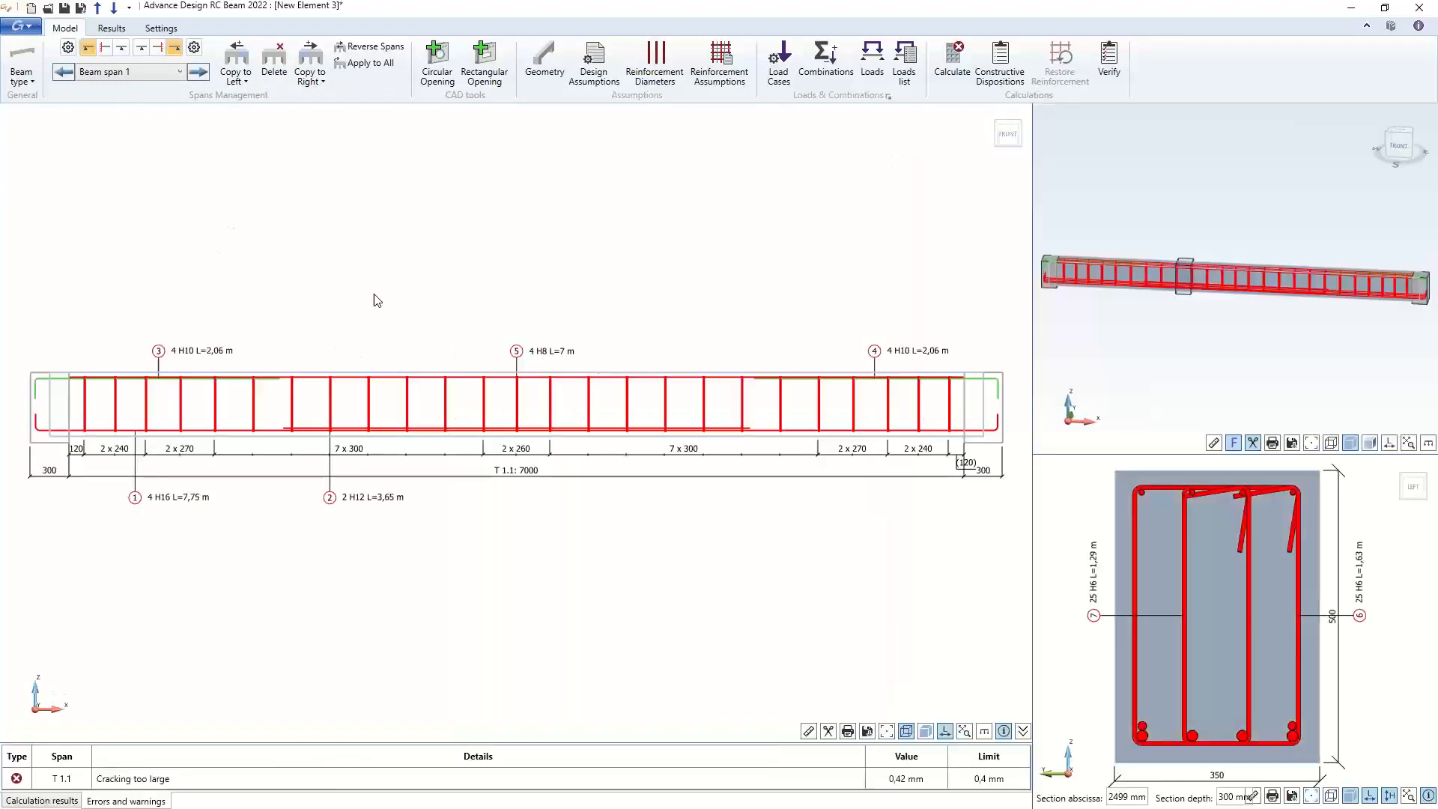
{"action": "left_click", "coordinate": [310, 55]}
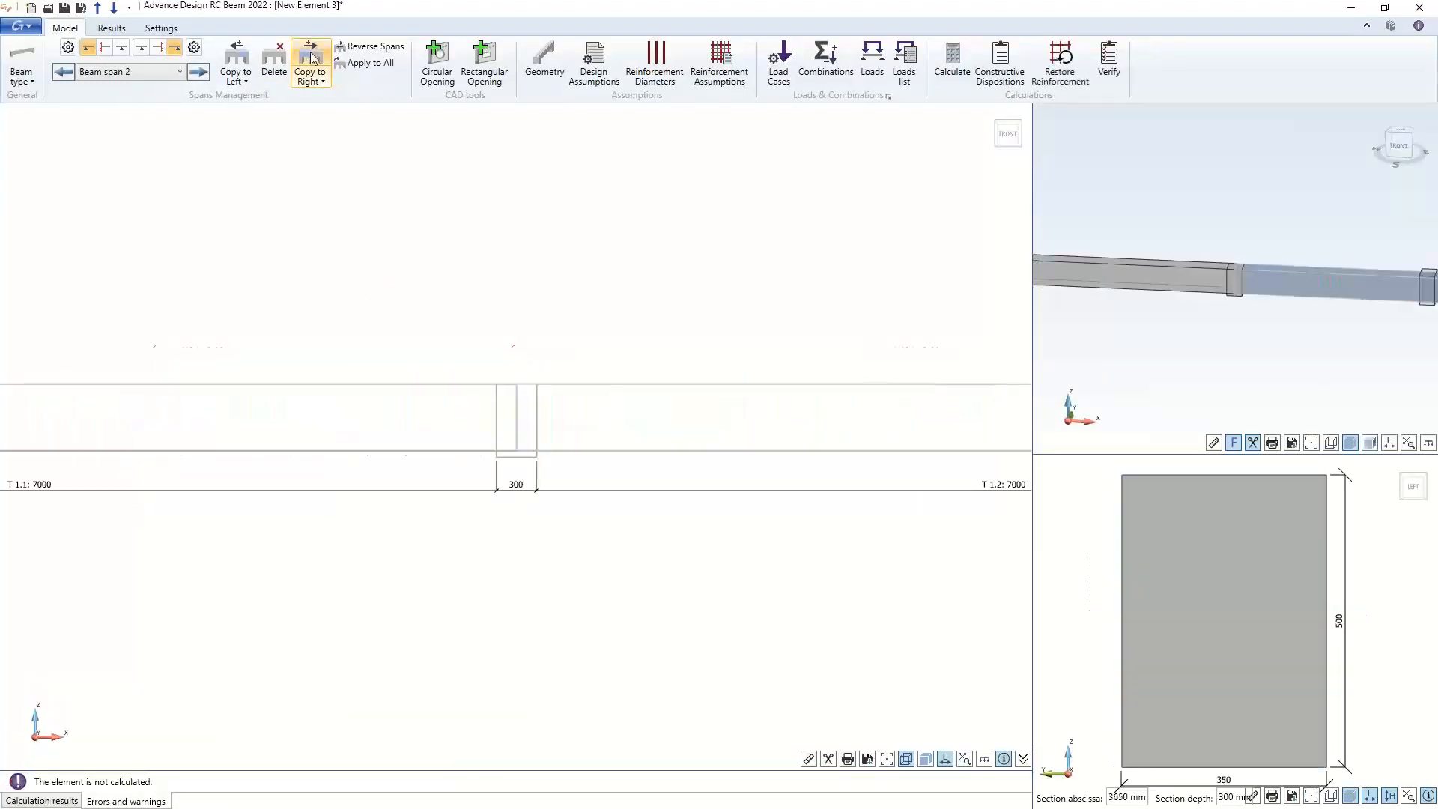
Calculate the three-span beam and show its reinforcement through transparent concrete in a widened 3D view
{"action": "left_click", "coordinate": [952, 60]}
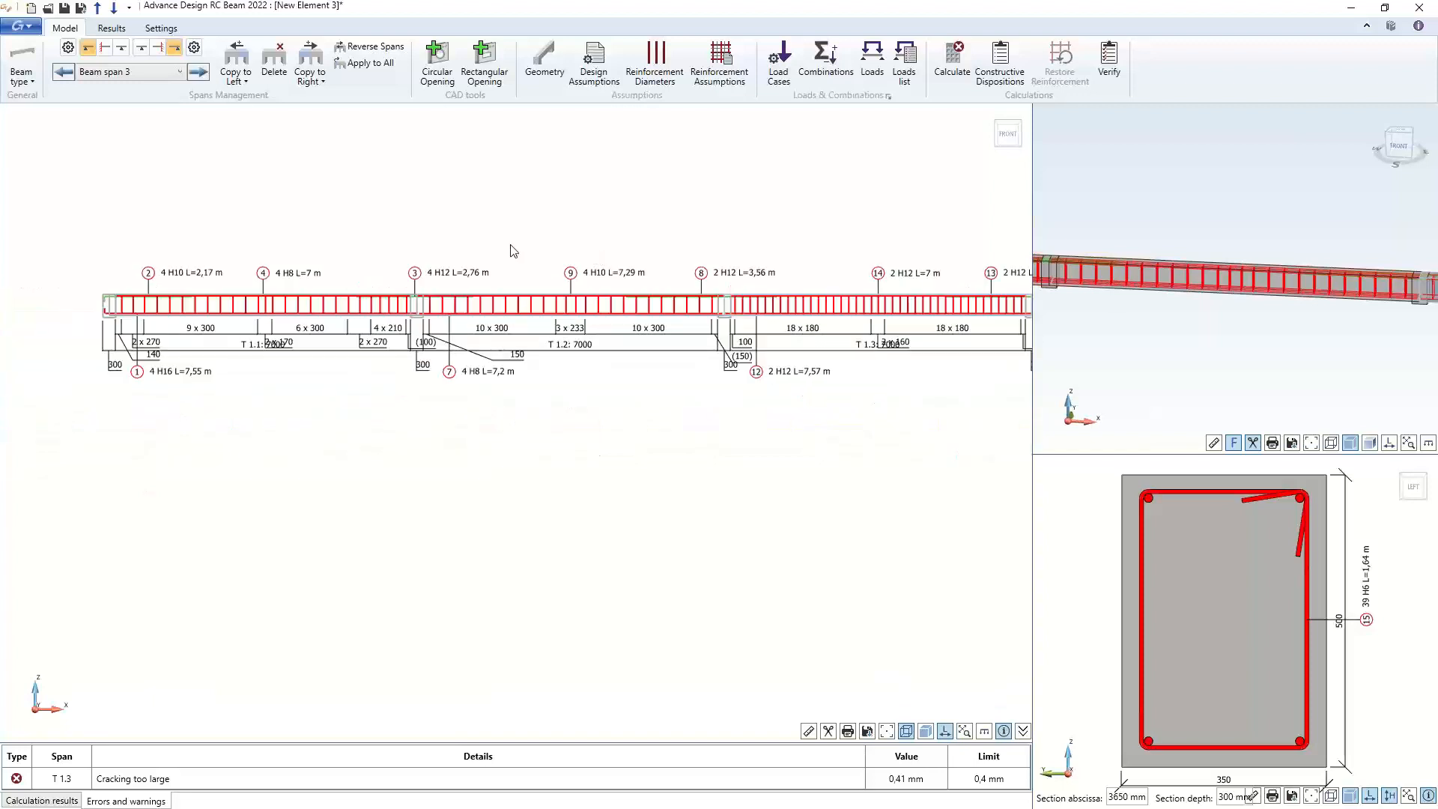
{"action": "scroll", "coordinate": [412, 316], "scroll_direction": "up", "scroll_amount": 4}
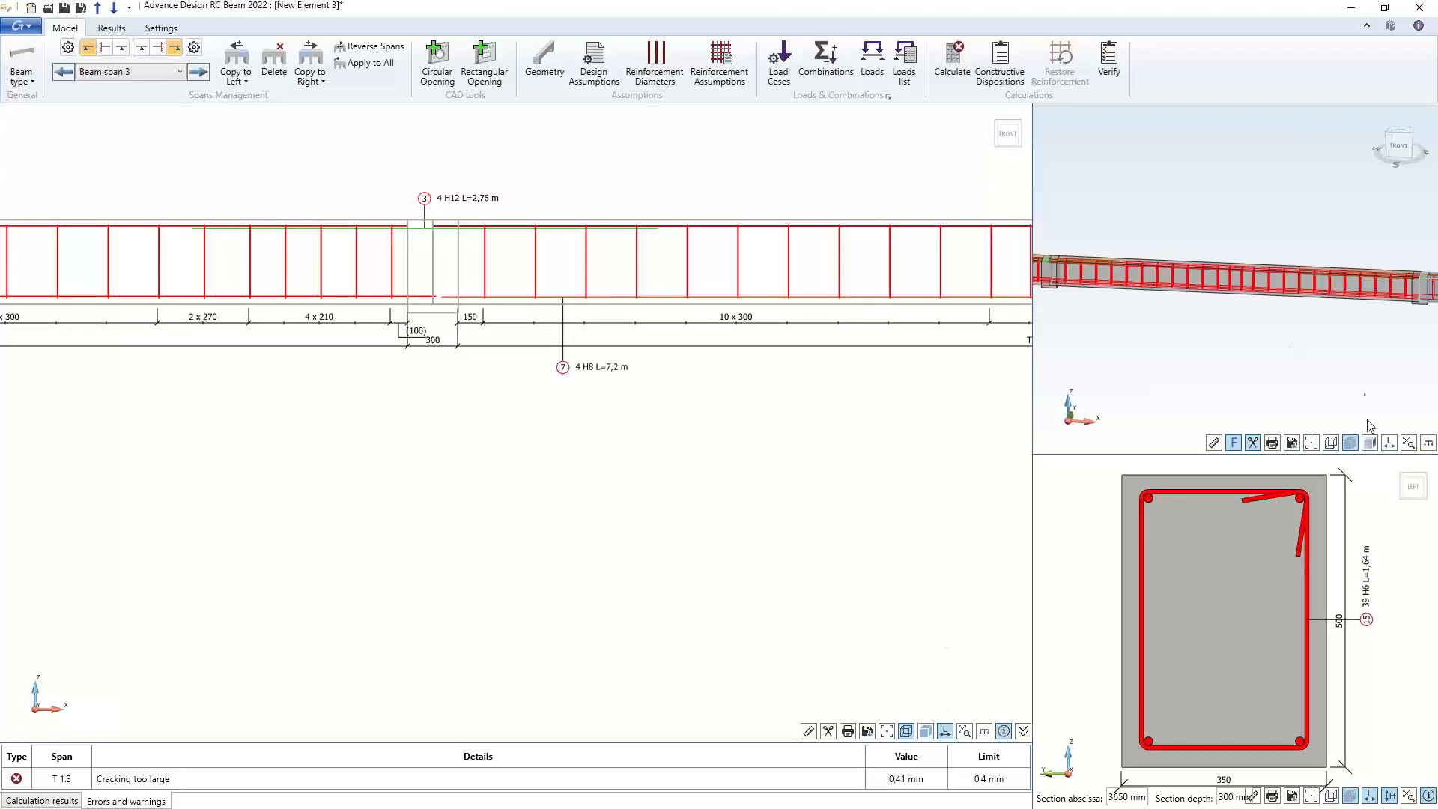
{"action": "left_click", "coordinate": [1369, 443]}
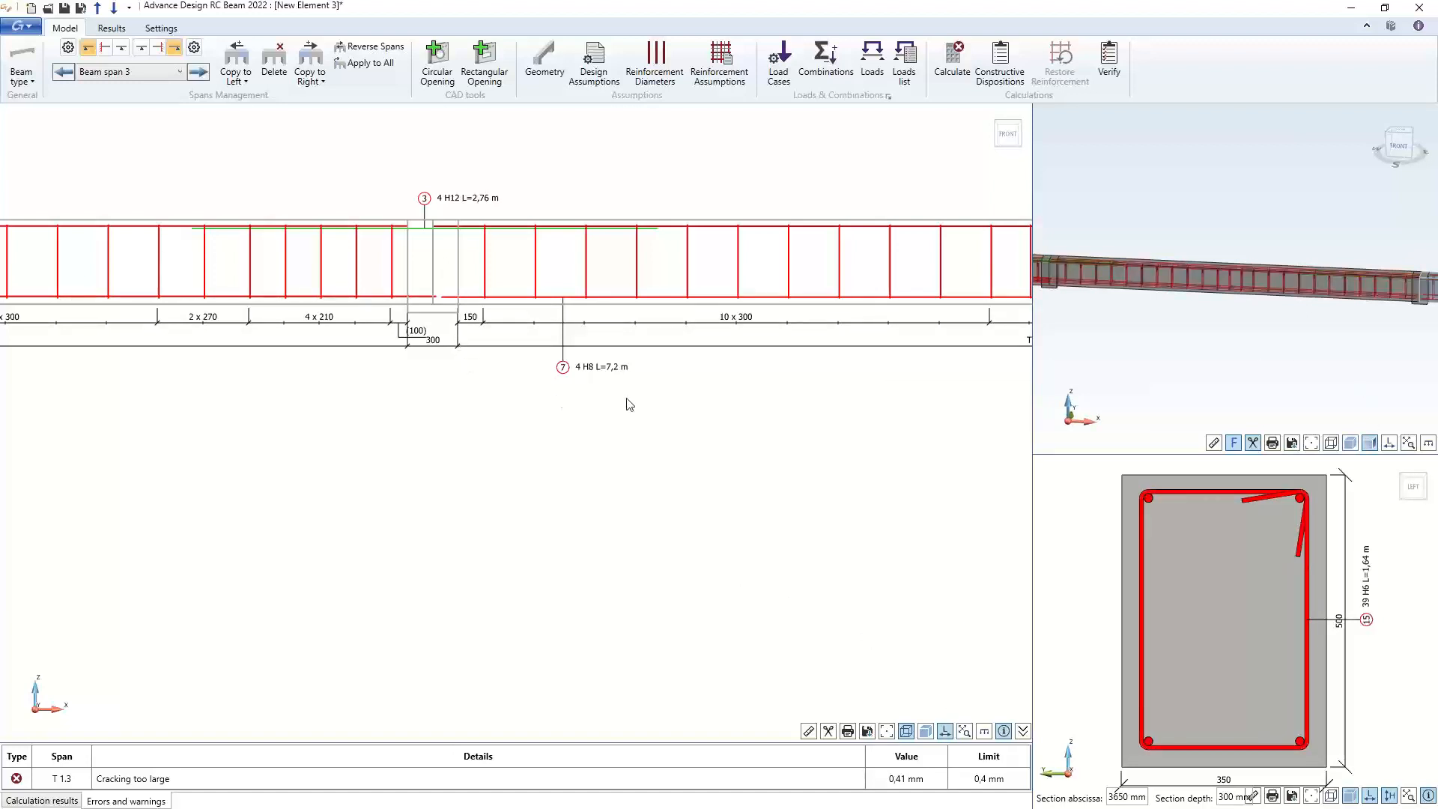
{"action": "left_click_drag", "start_coordinate": [1032, 394], "coordinate": [670, 393]}
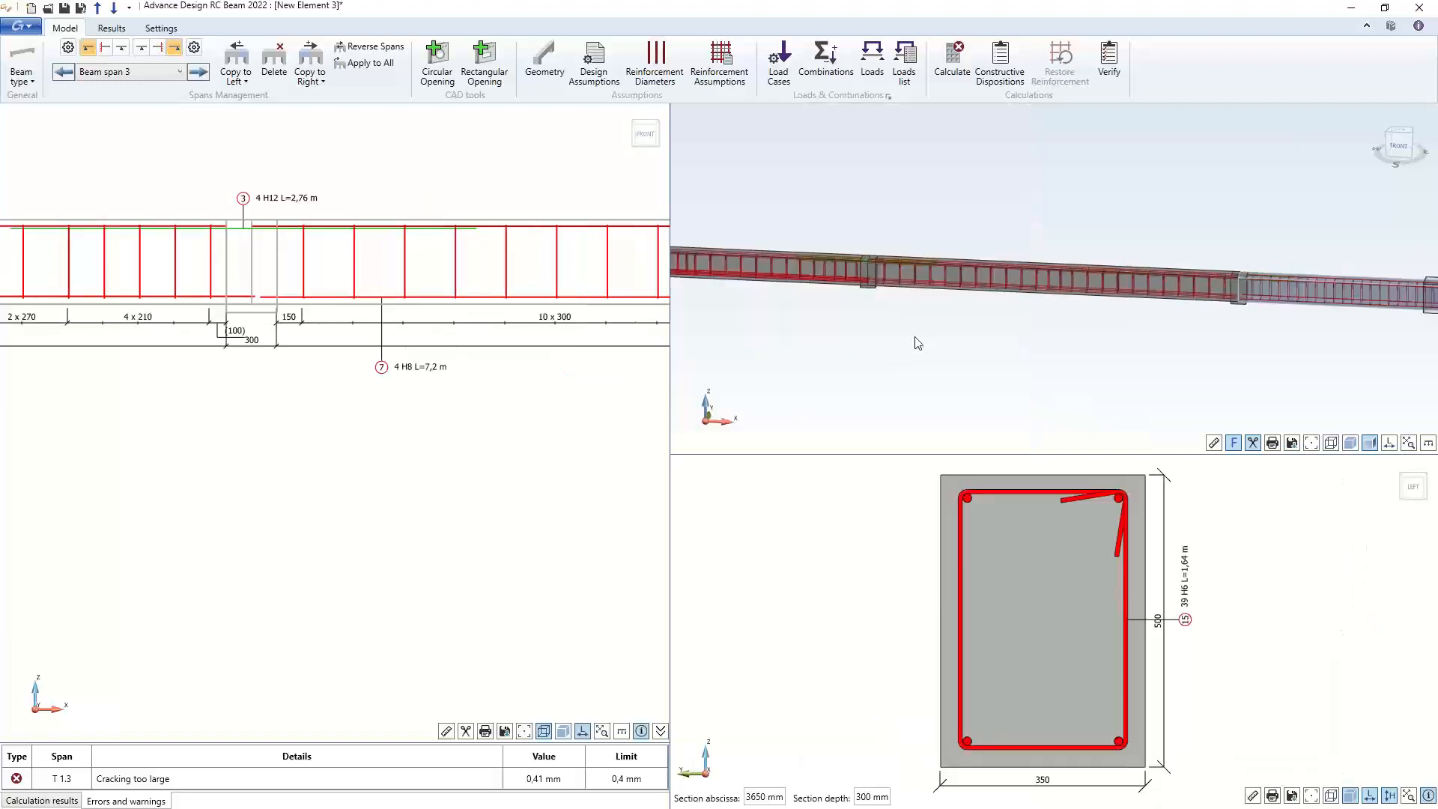
{"action": "scroll", "coordinate": [916, 337], "scroll_direction": "down", "scroll_amount": 2}
{"action": "scroll", "coordinate": [894, 328], "scroll_direction": "up", "scroll_amount": 3}
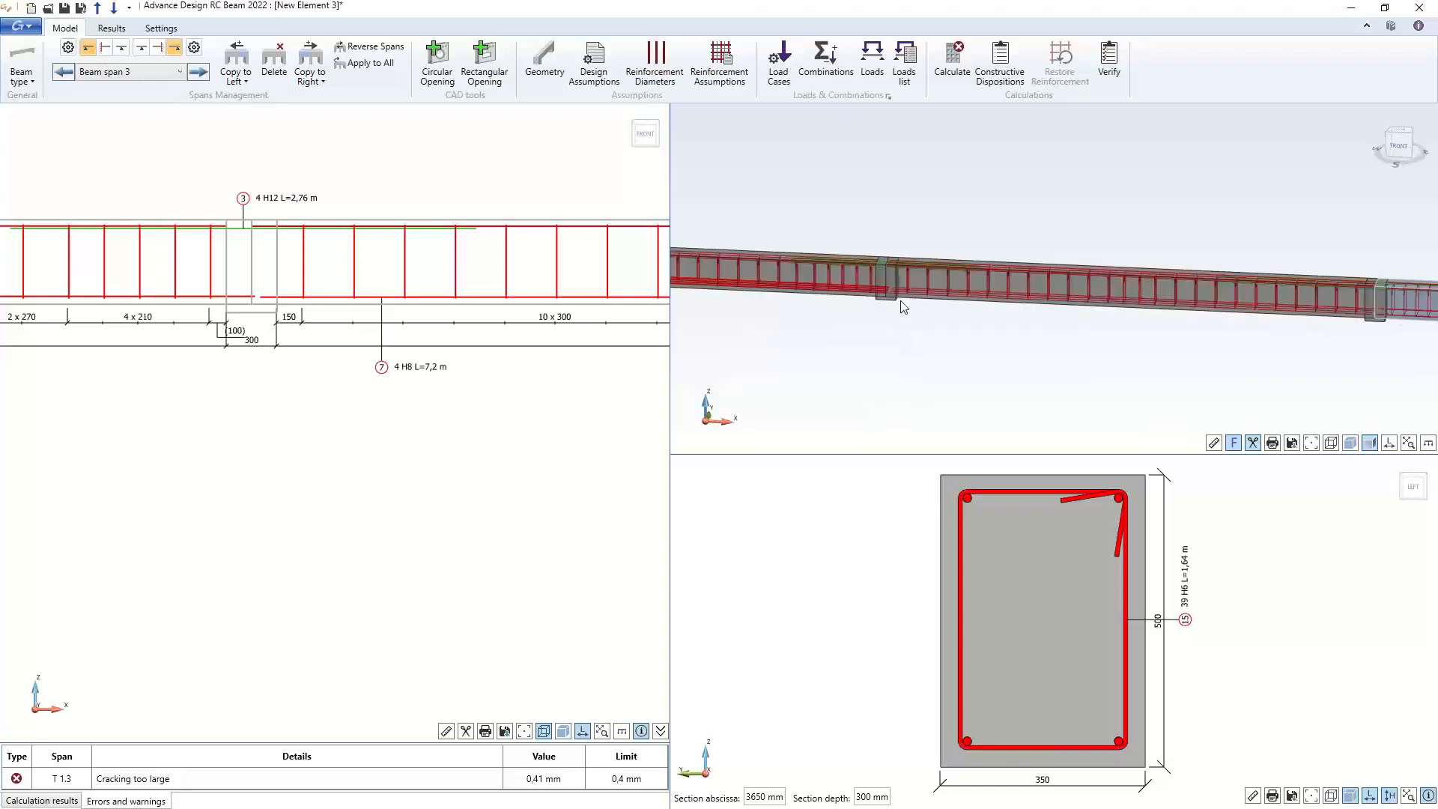
Review the main geometry and left support settings of beam span 1
{"action": "left_click", "coordinate": [541, 51]}
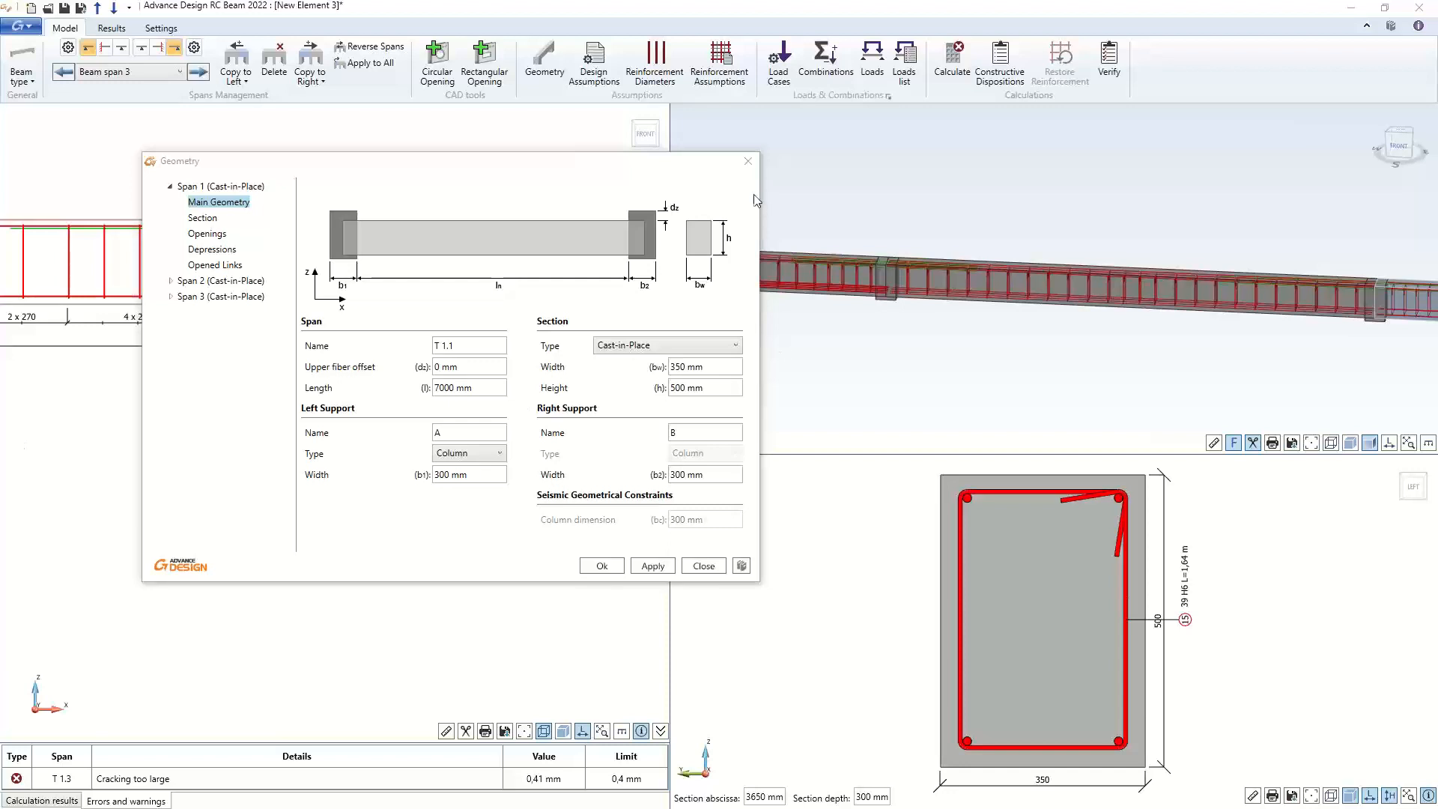
{"action": "left_click", "coordinate": [747, 161]}
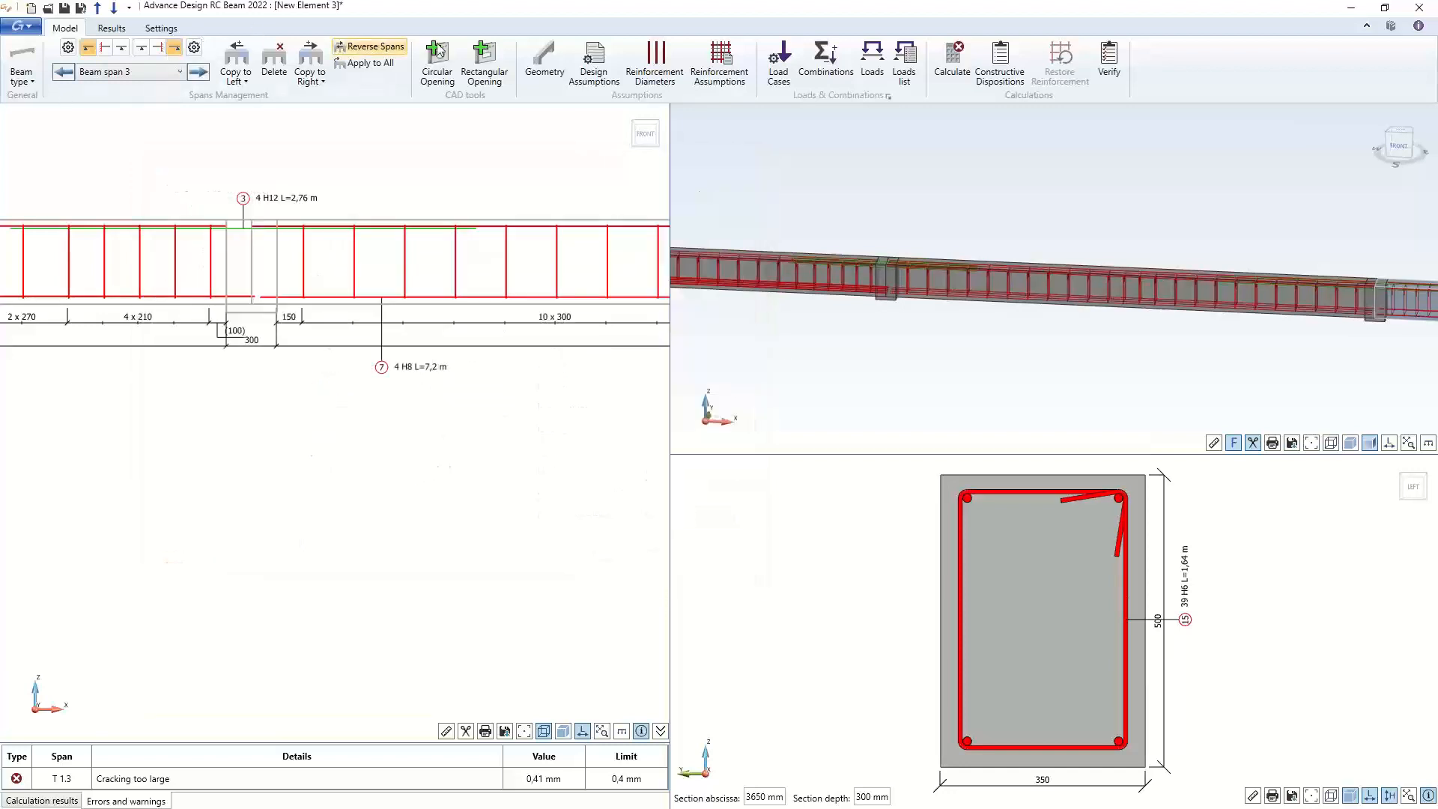
{"action": "left_click", "coordinate": [544, 58]}
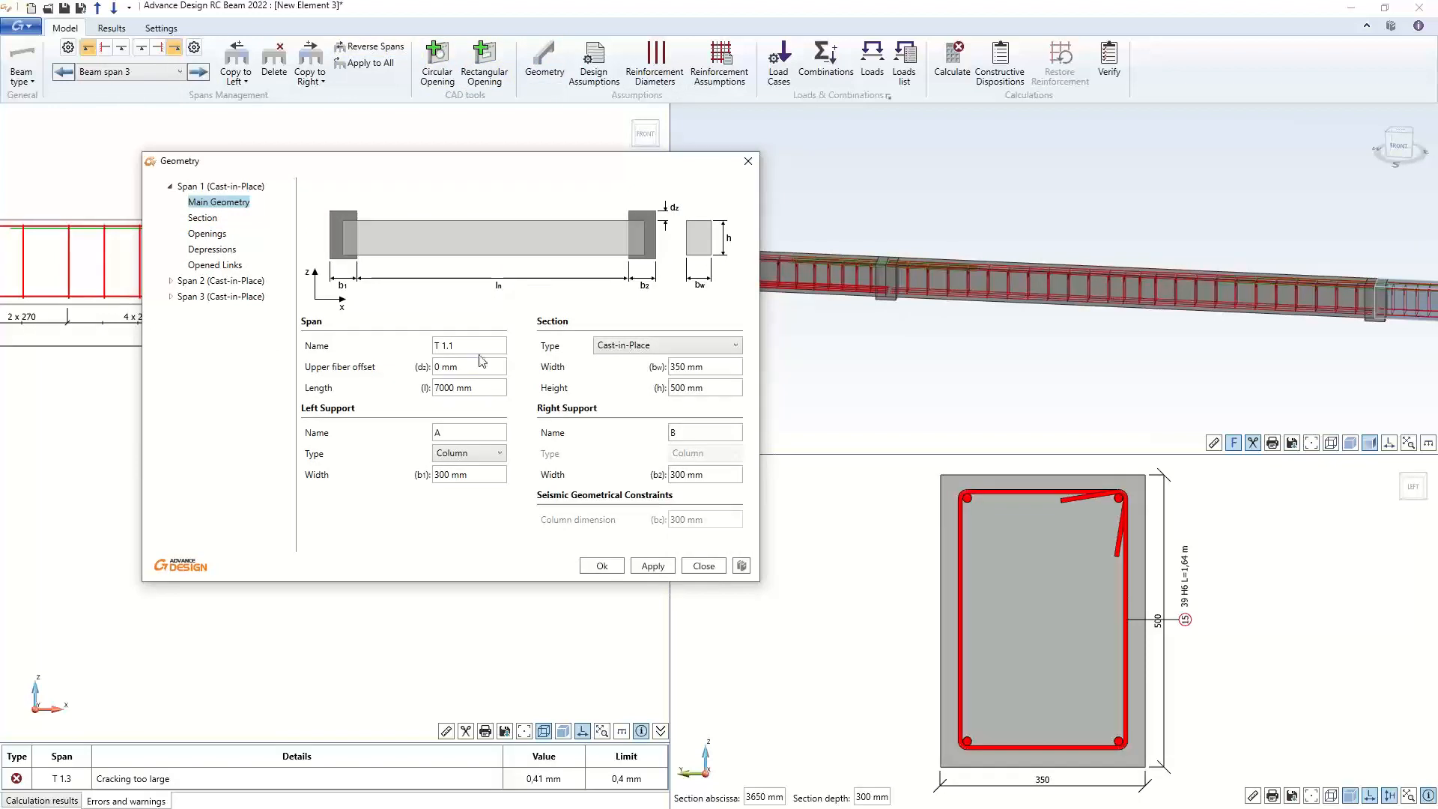
{"action": "left_click", "coordinate": [471, 435]}
{"action": "left_click", "coordinate": [747, 161]}
Open the beam drawings and shift axis B in Span Elevation 1 left to about 24 cm from the support's right face
{"action": "left_click", "coordinate": [112, 28]}
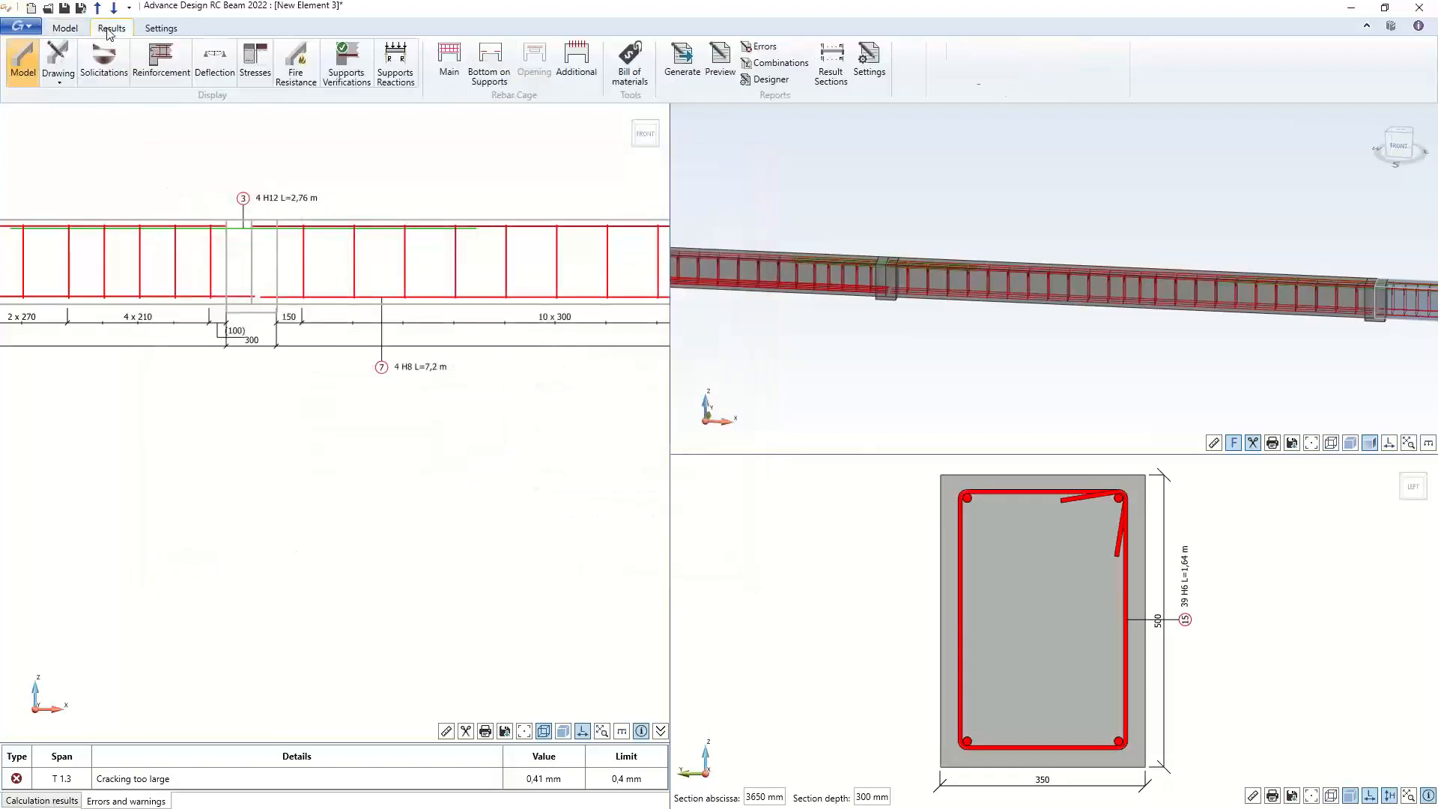
{"action": "left_click", "coordinate": [59, 62]}
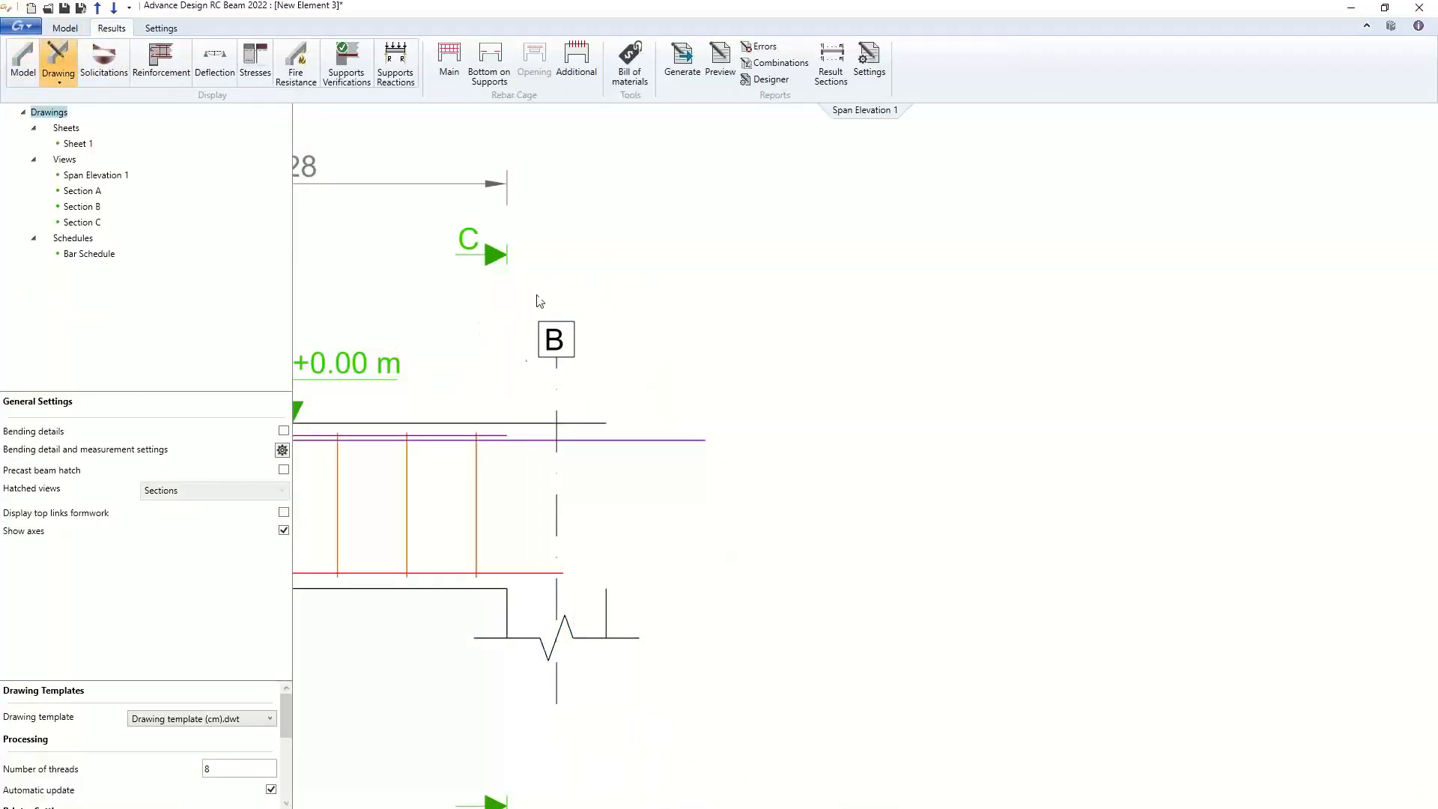
{"action": "left_click", "coordinate": [557, 503]}
{"action": "left_click", "coordinate": [556, 513]}
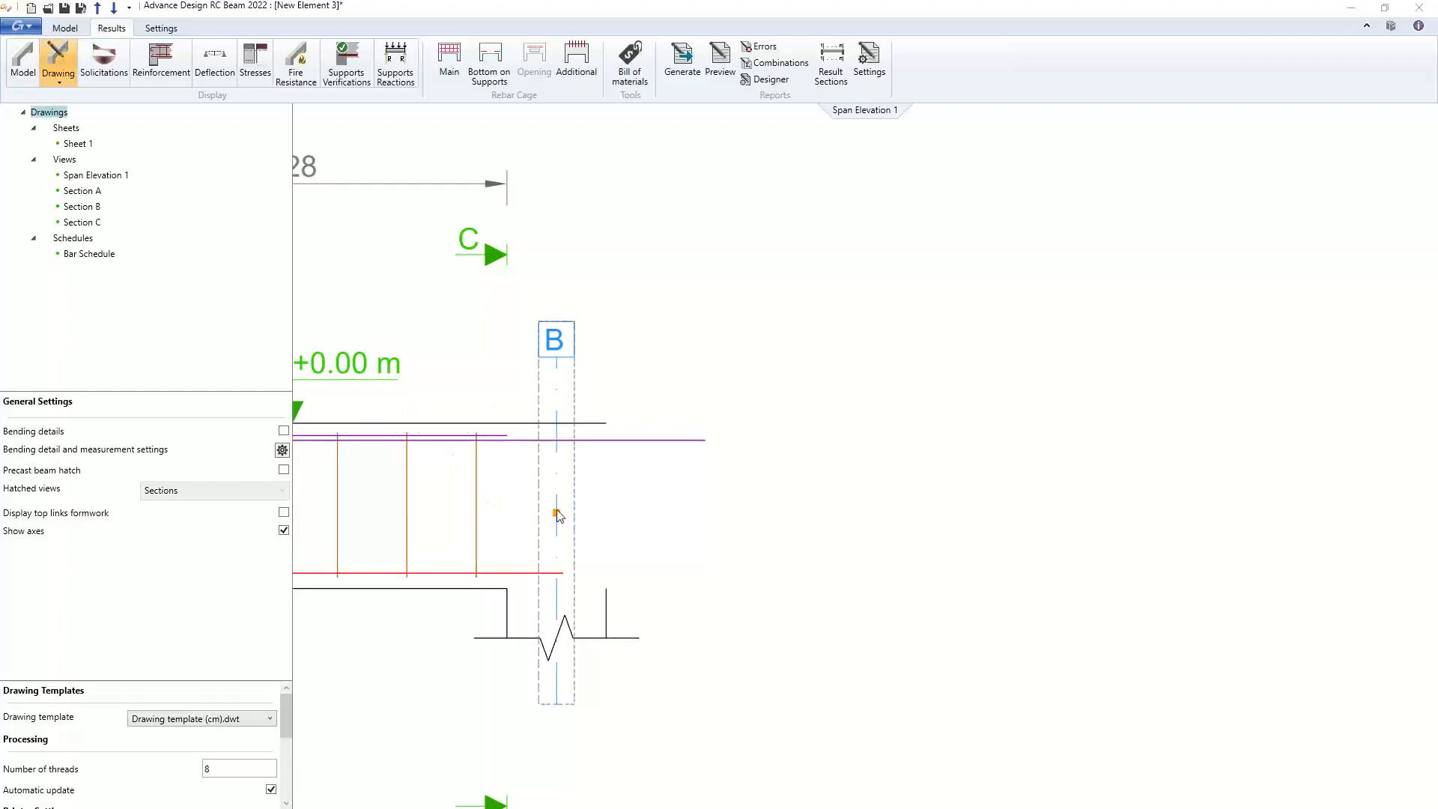
{"action": "left_click", "coordinate": [527, 512]}
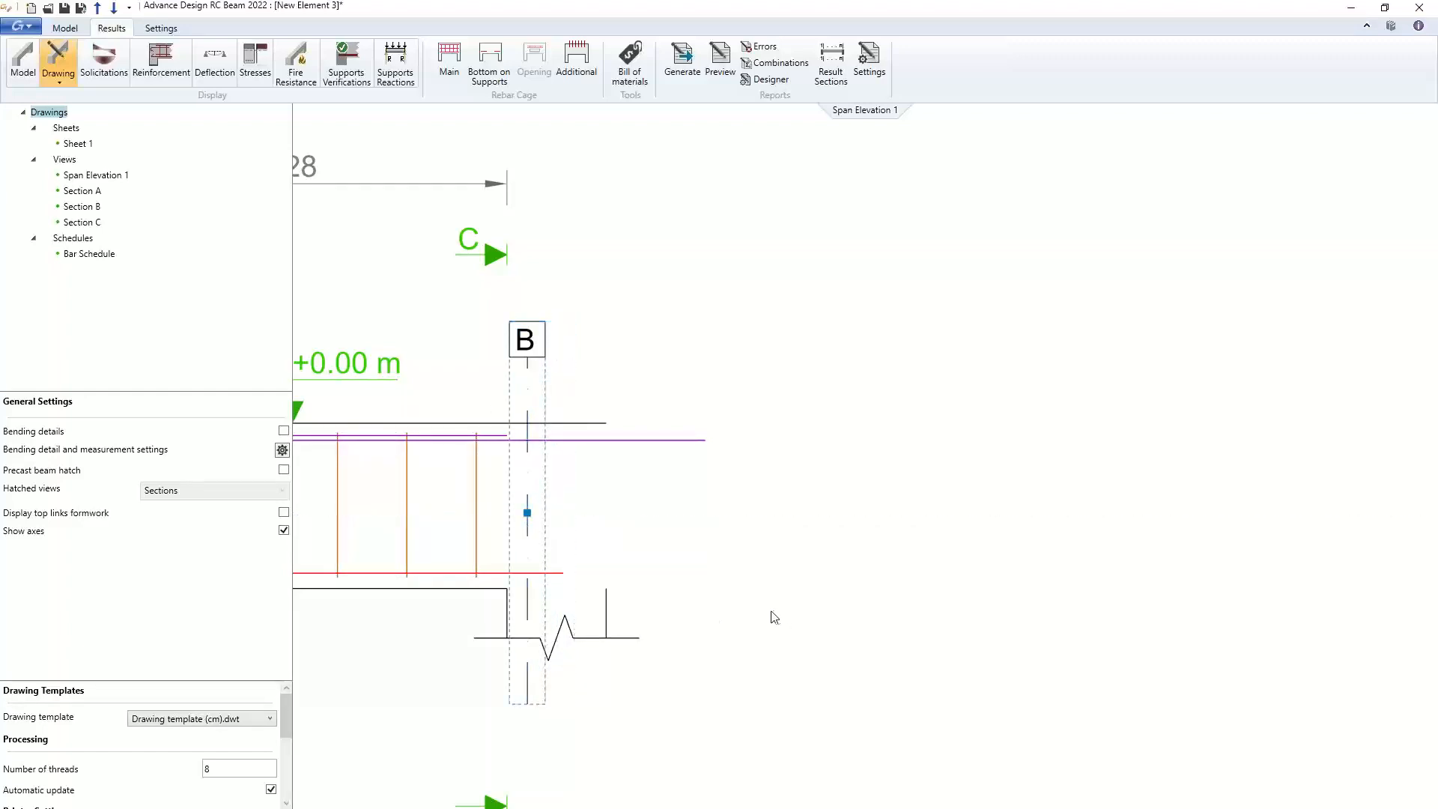
{"action": "scroll", "coordinate": [517, 550], "scroll_direction": "up", "scroll_amount": 3}
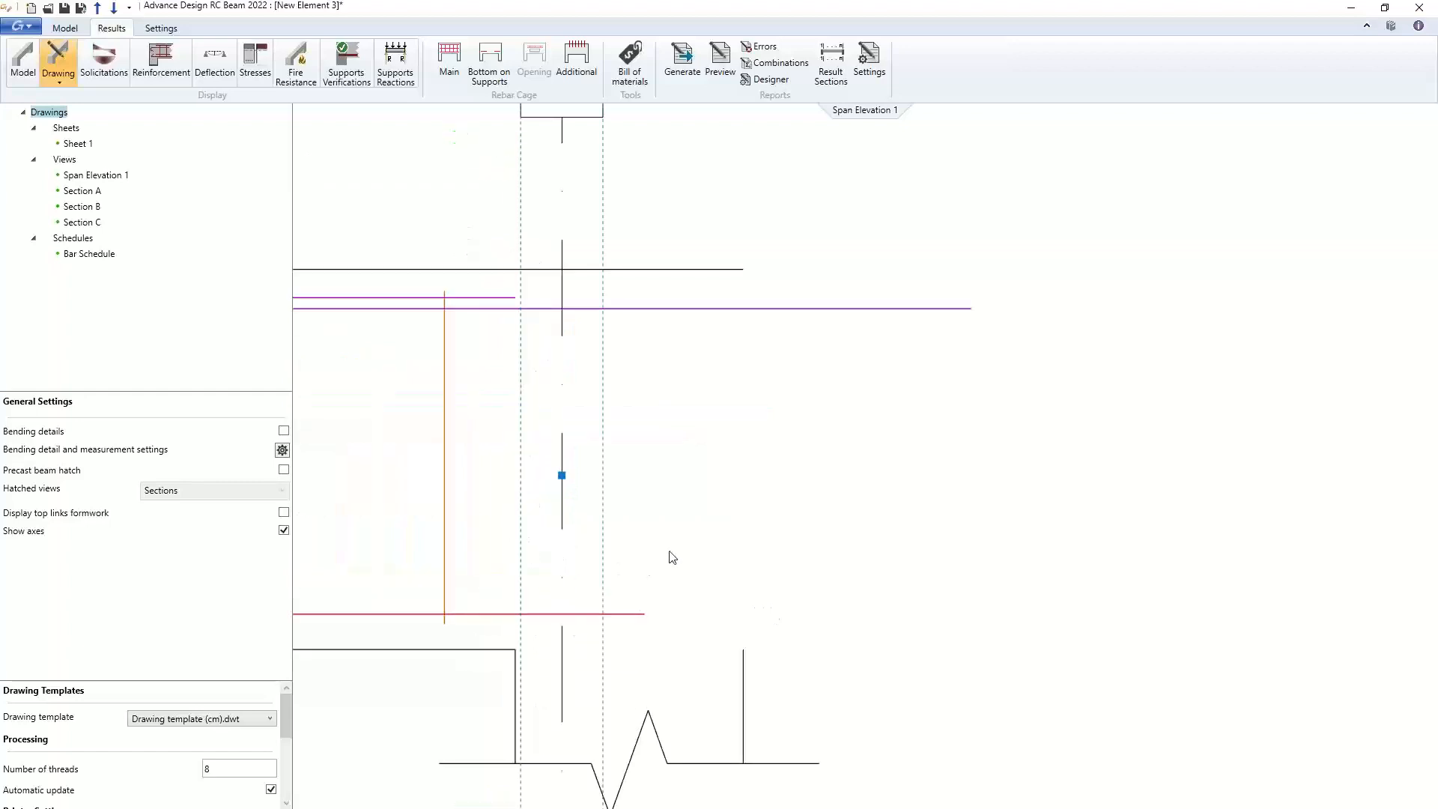
{"action": "scroll", "coordinate": [678, 550], "scroll_direction": "down", "scroll_amount": 2}
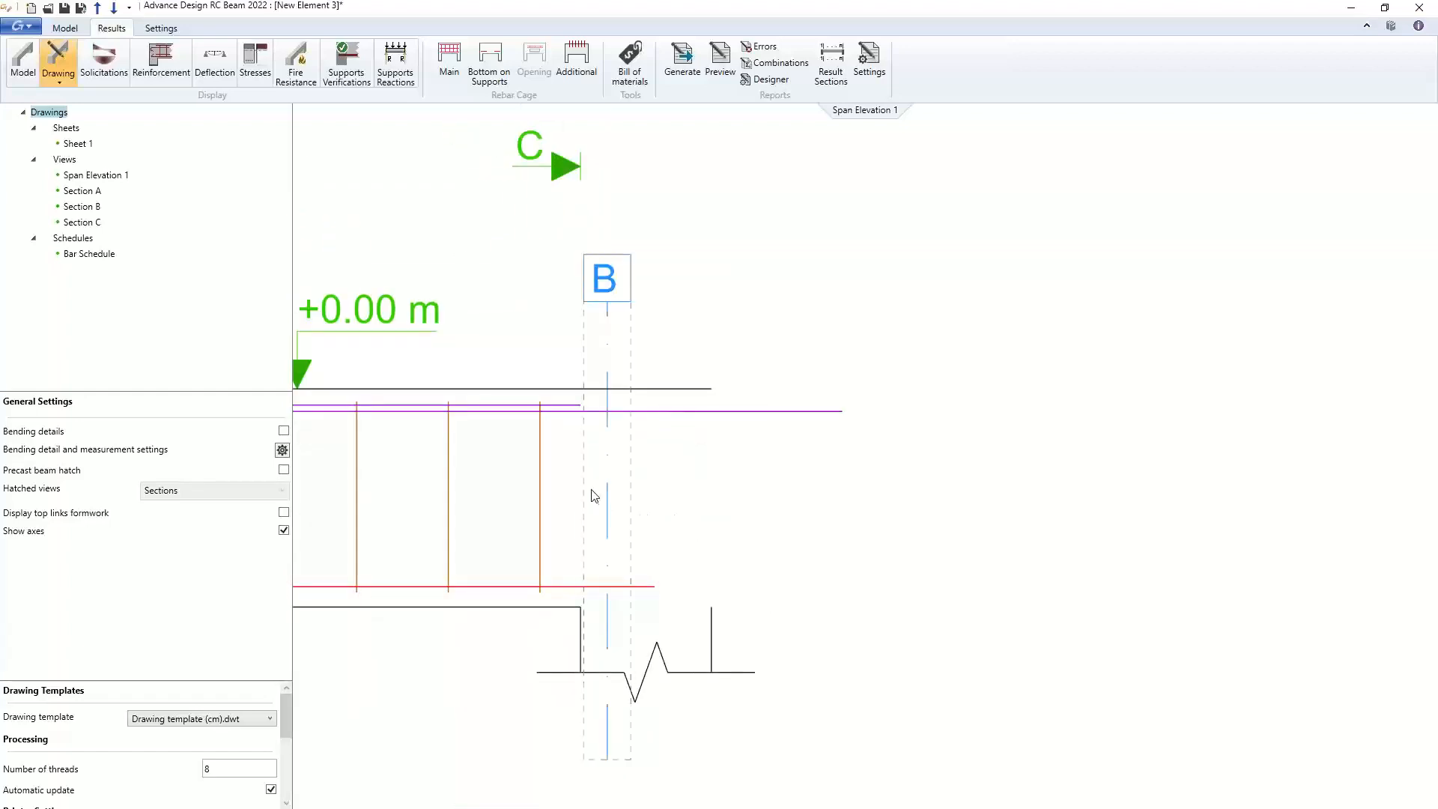
Dimension the full width of the support at axis B in Span Elevation 1
{"action": "right_click", "coordinate": [639, 485]}
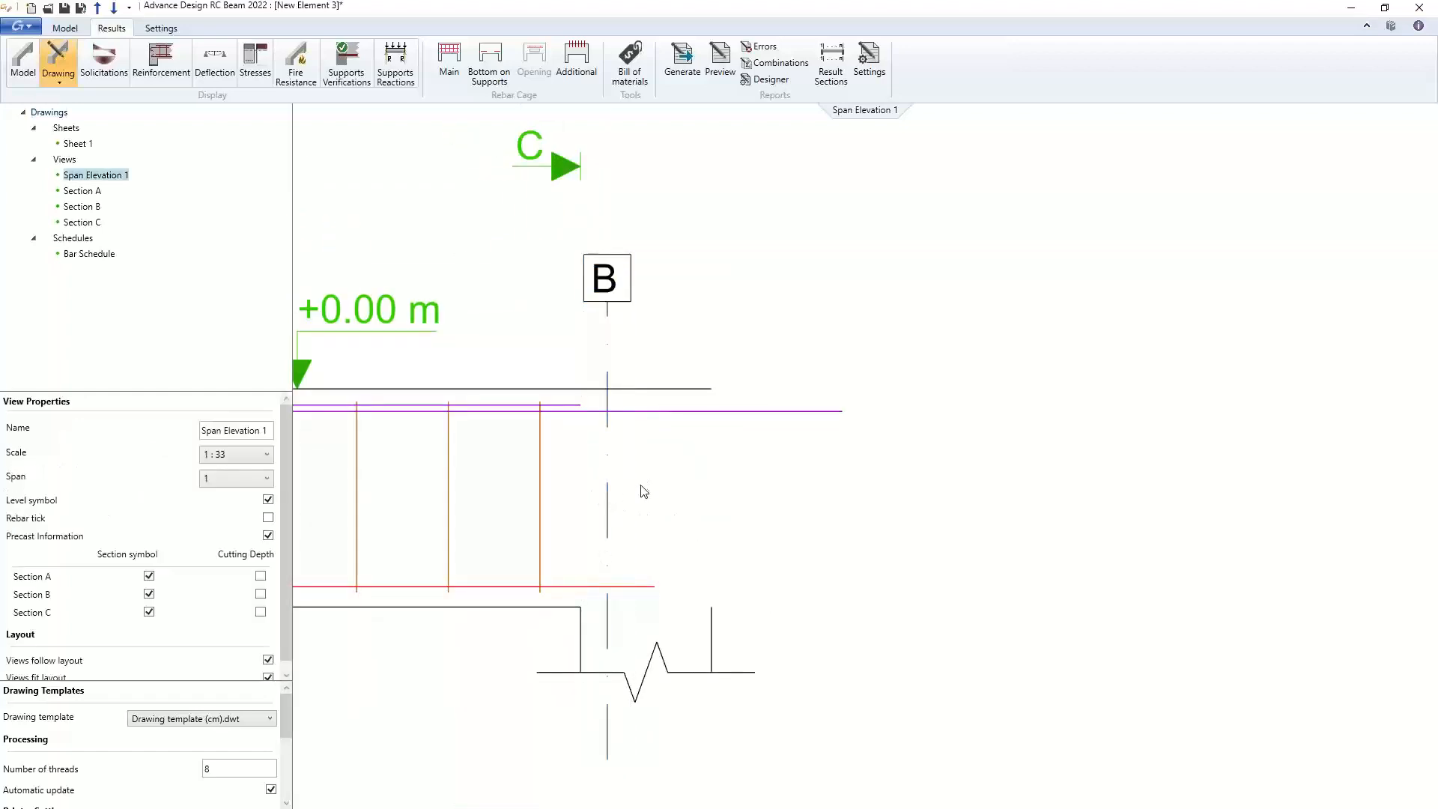
{"action": "left_click", "coordinate": [715, 590]}
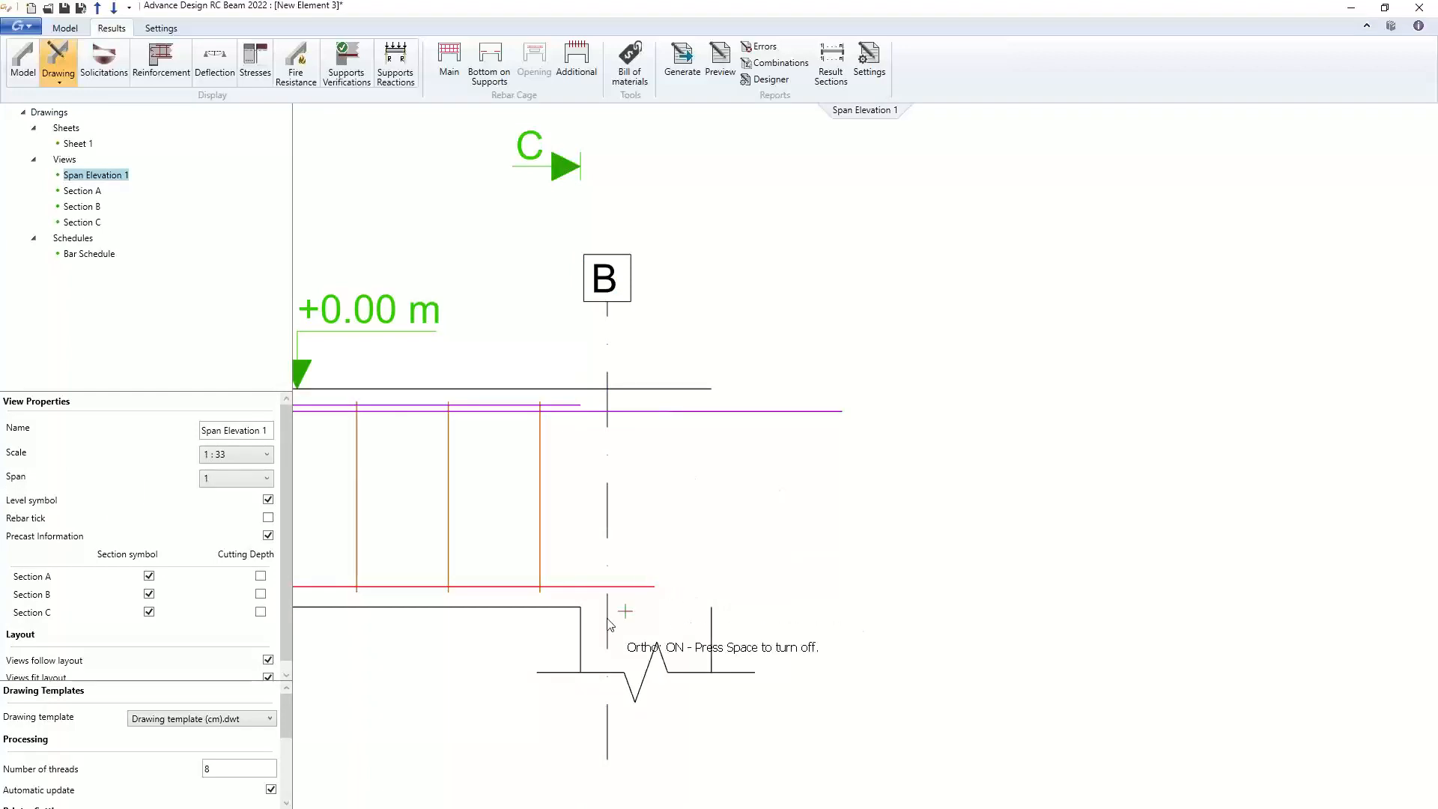
{"action": "left_click", "coordinate": [582, 618]}
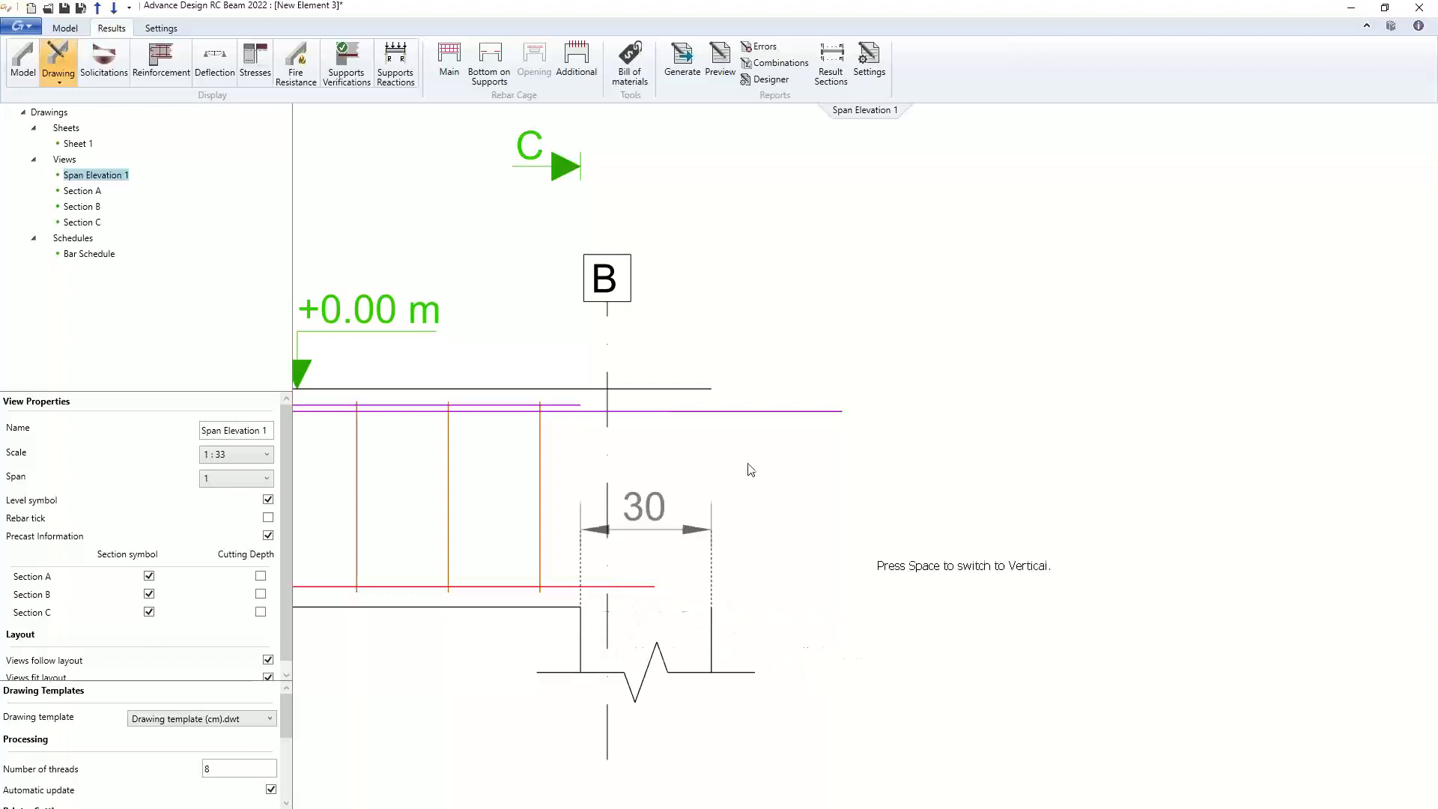
{"action": "left_click", "coordinate": [764, 485]}
Add a horizontal dimension from axis B to the support's right face, below the support width dimension
{"action": "right_click", "coordinate": [800, 497]}
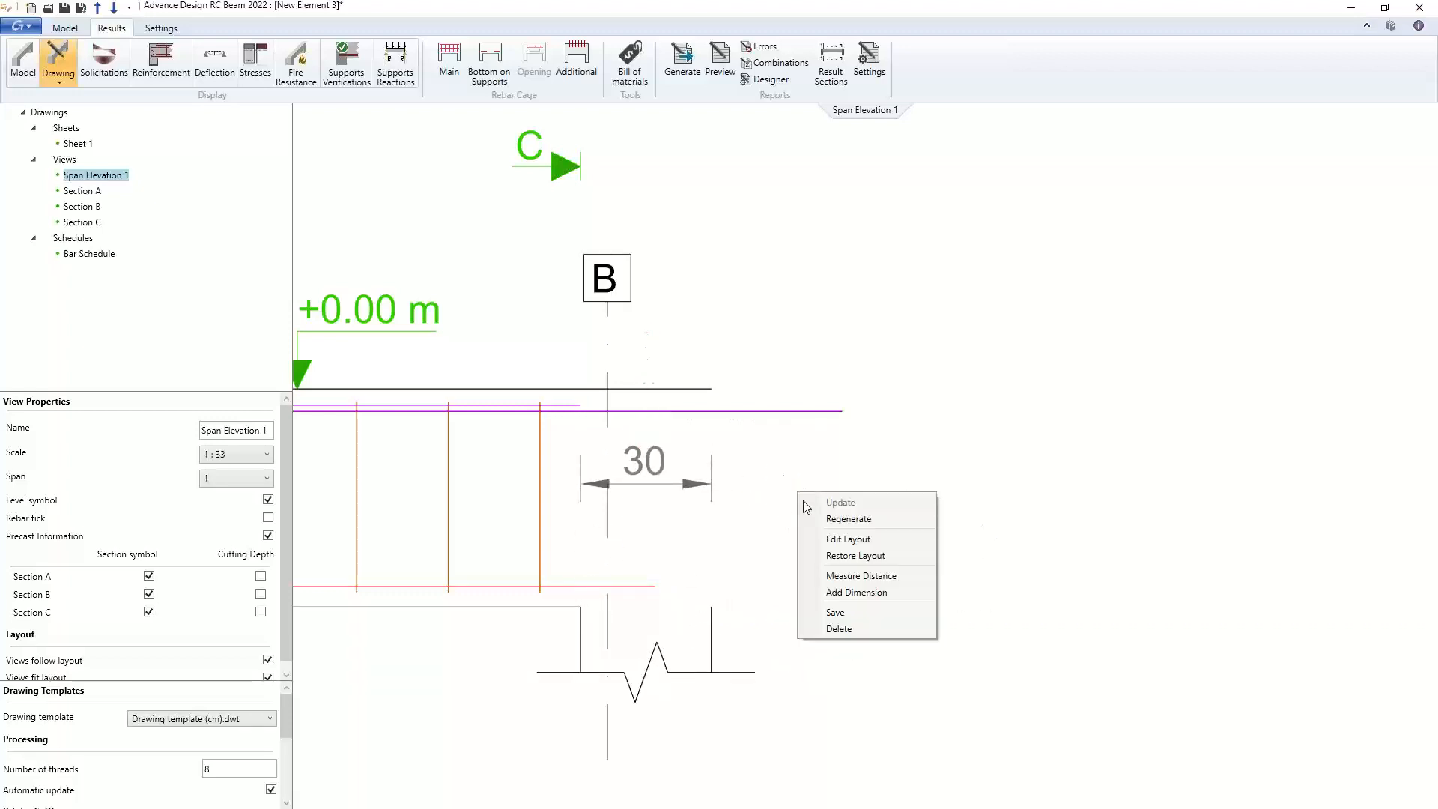
{"action": "left_click", "coordinate": [861, 592]}
{"action": "left_click", "coordinate": [711, 627]}
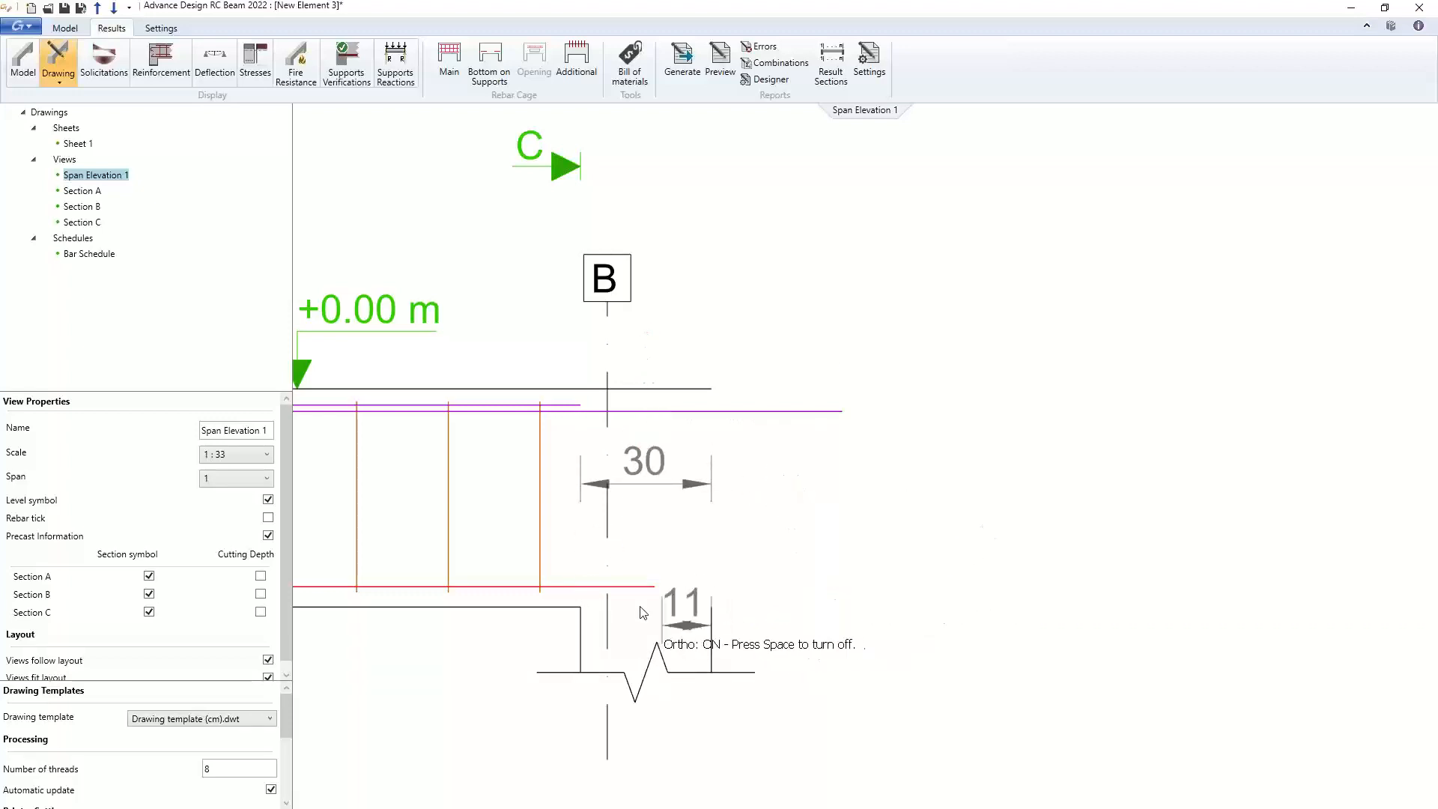
{"action": "left_click", "coordinate": [607, 599]}
{"action": "left_click", "coordinate": [755, 551]}
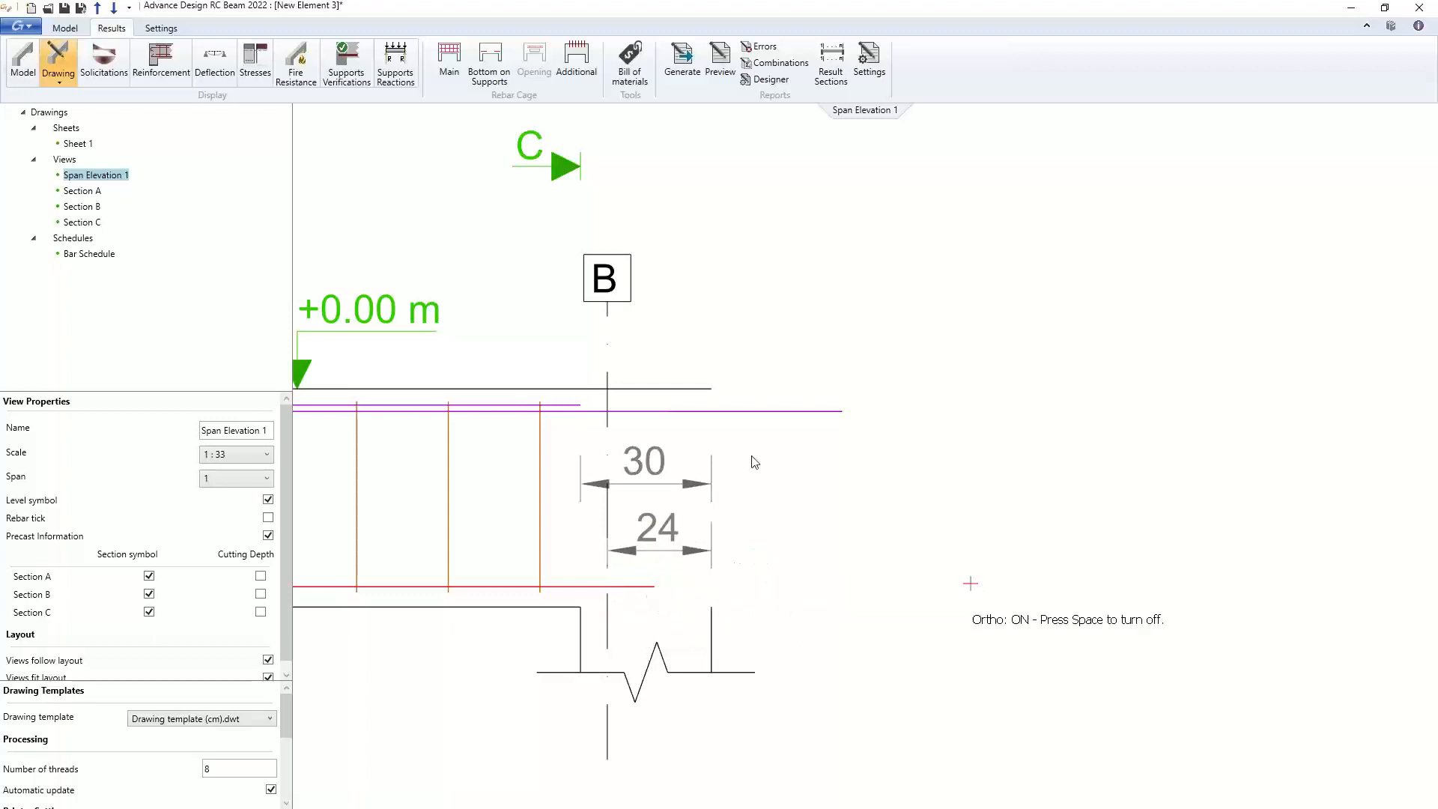
{"action": "scroll", "coordinate": [829, 345], "scroll_direction": "down", "scroll_amount": 2}
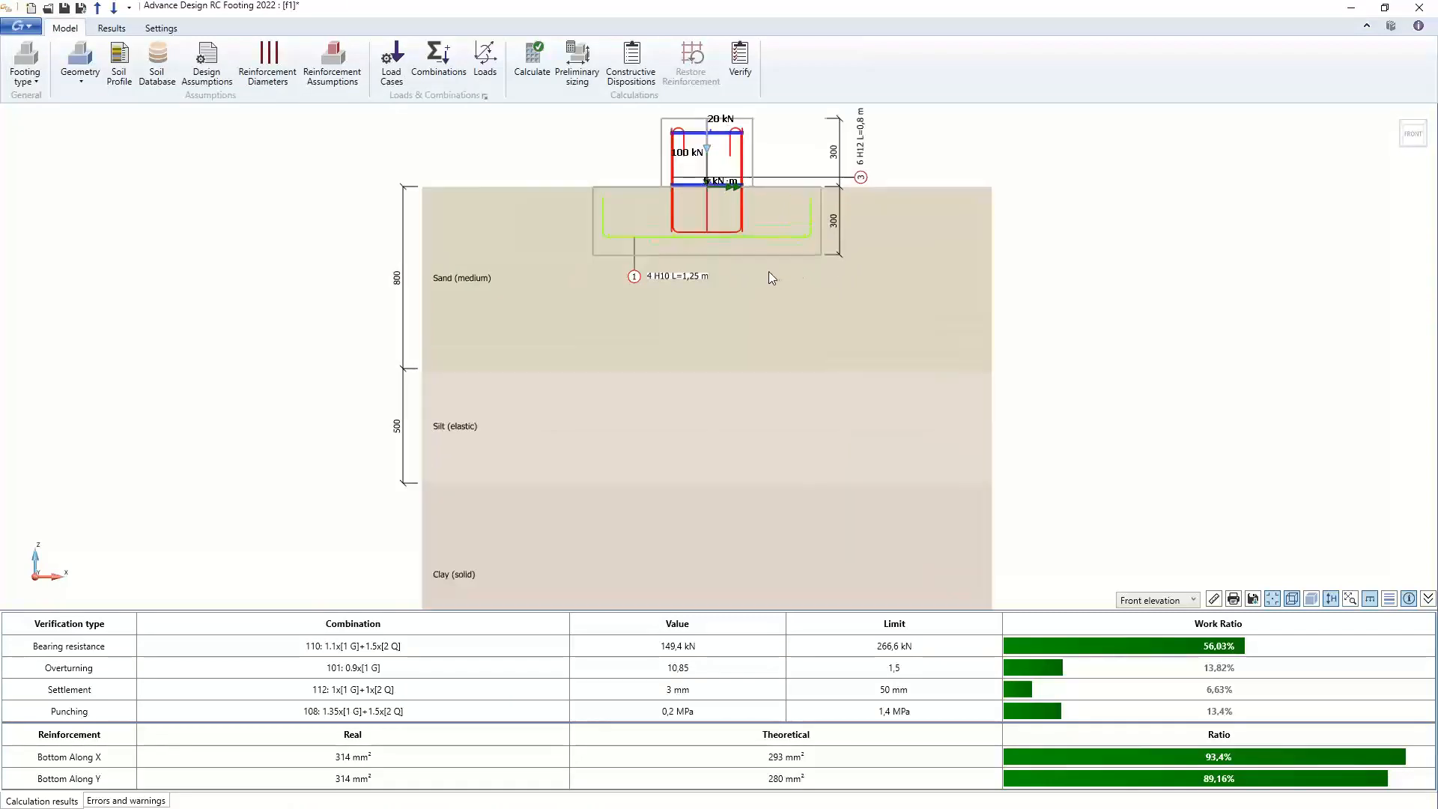
Compare the footing's mean soil layers and substitute foundation options for multilayered soil and read the substitute method's description
{"action": "scroll", "coordinate": [595, 244], "scroll_direction": "up", "scroll_amount": 5}
{"action": "scroll", "coordinate": [595, 244], "scroll_direction": "down", "scroll_amount": 3}
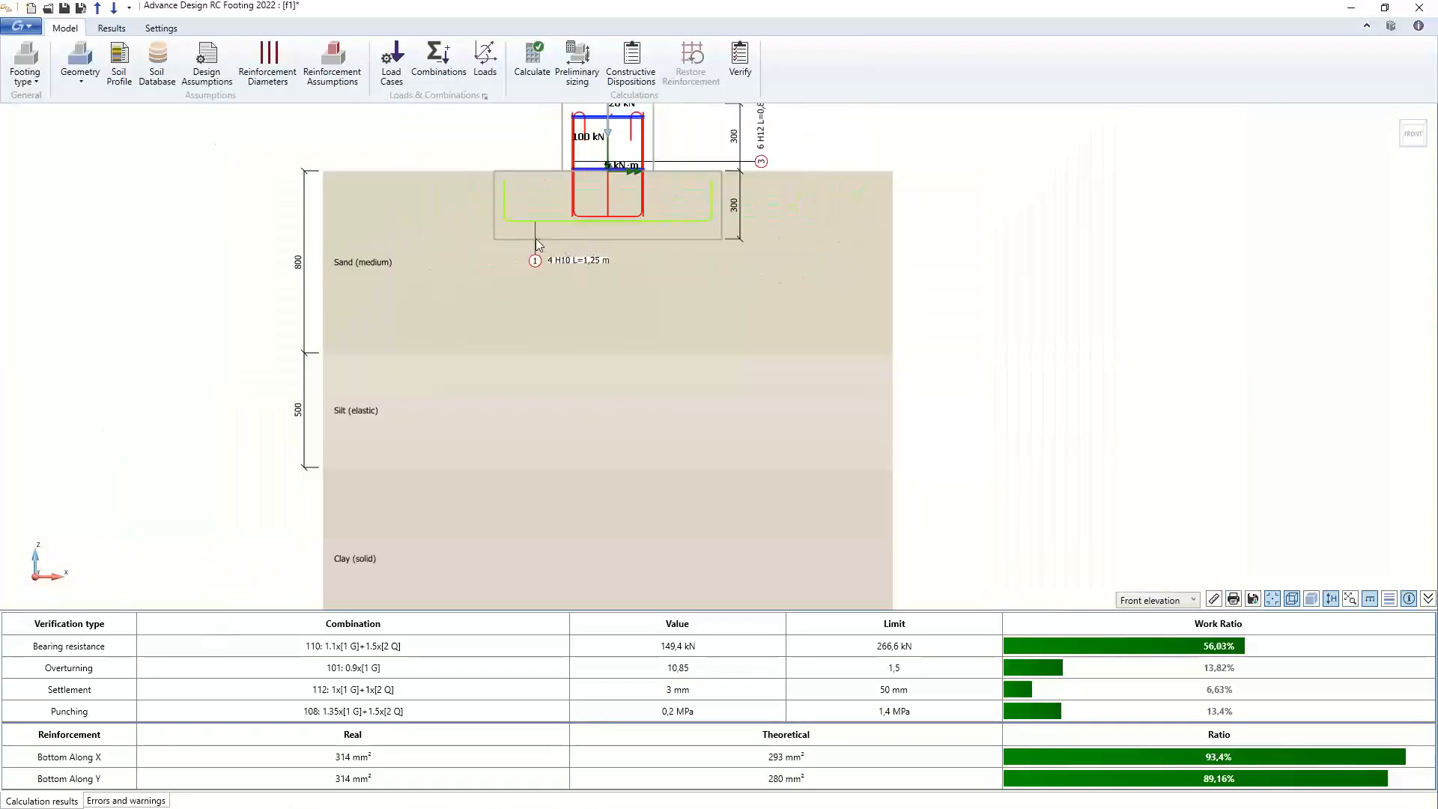
{"action": "left_click", "coordinate": [207, 64]}
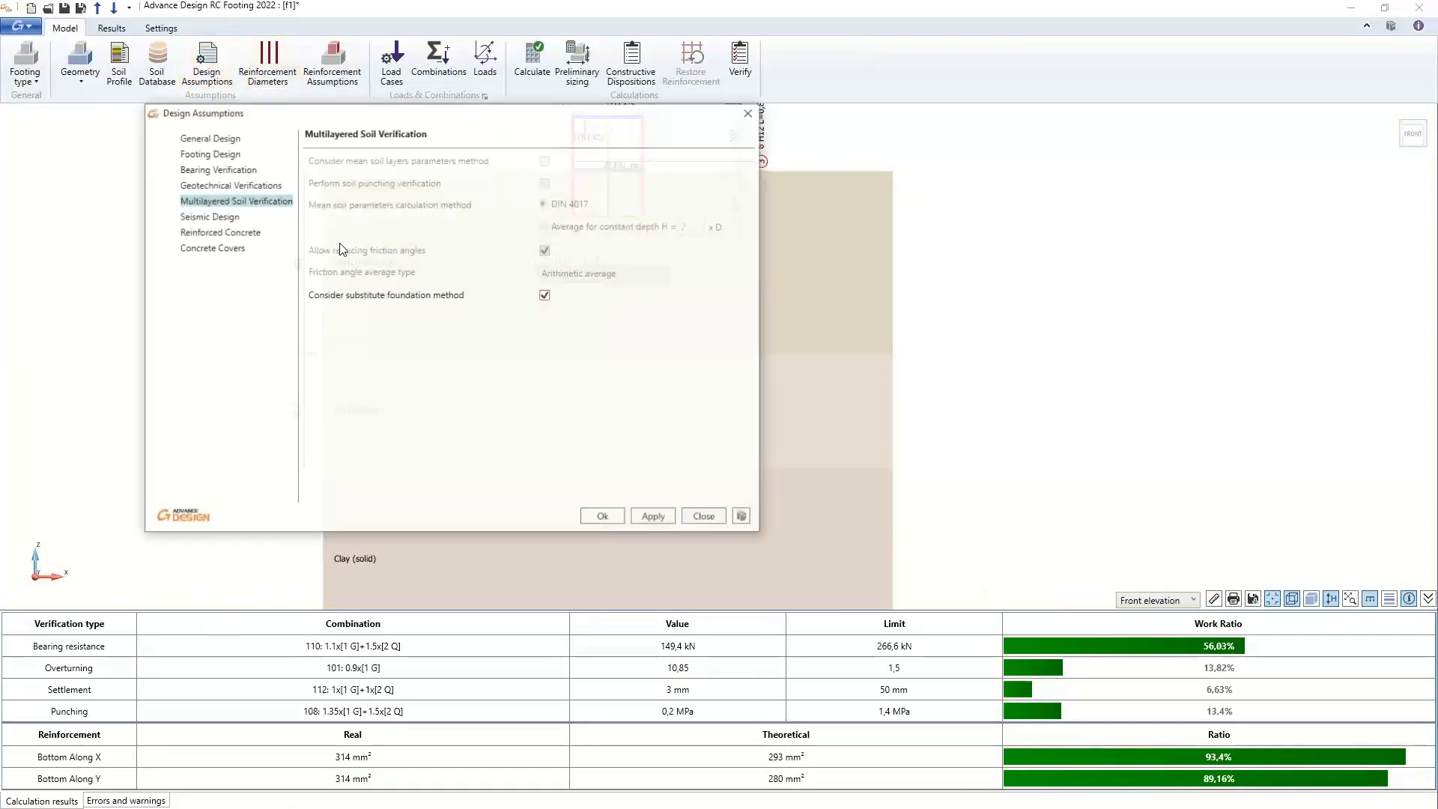
{"action": "left_click", "coordinate": [544, 295]}
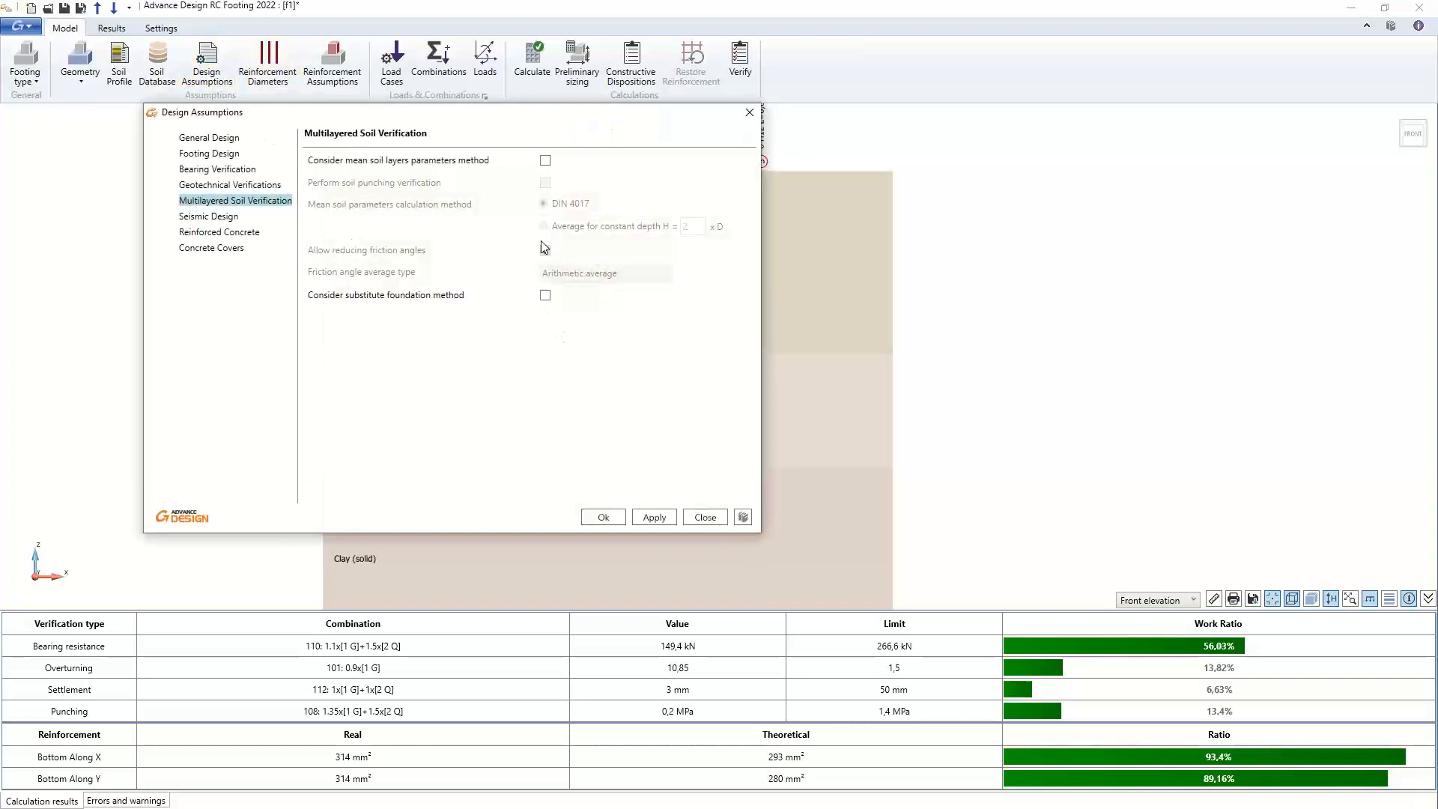
{"action": "left_click", "coordinate": [544, 160]}
{"action": "left_click", "coordinate": [545, 295]}
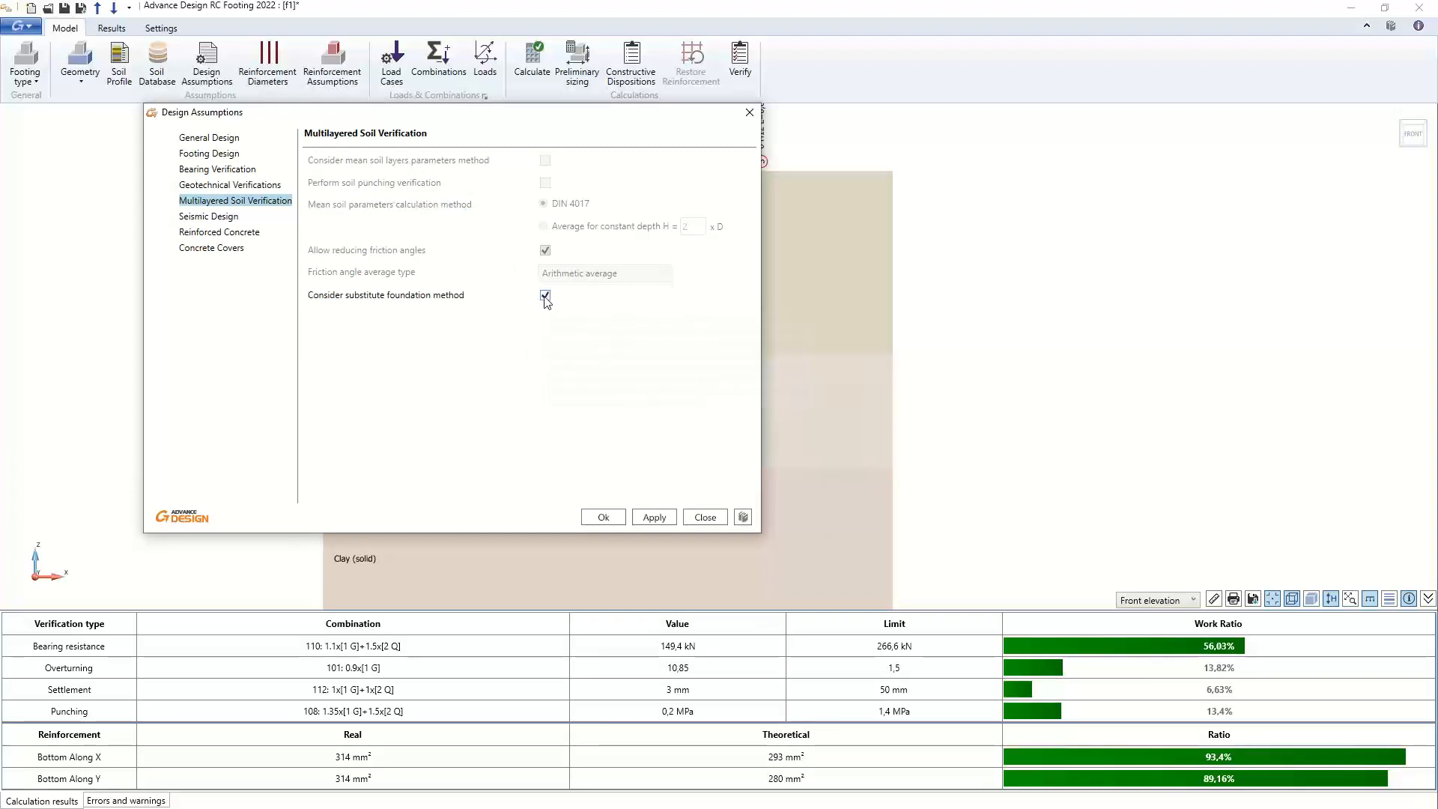
{"action": "mouse_move", "coordinate": [545, 298]}
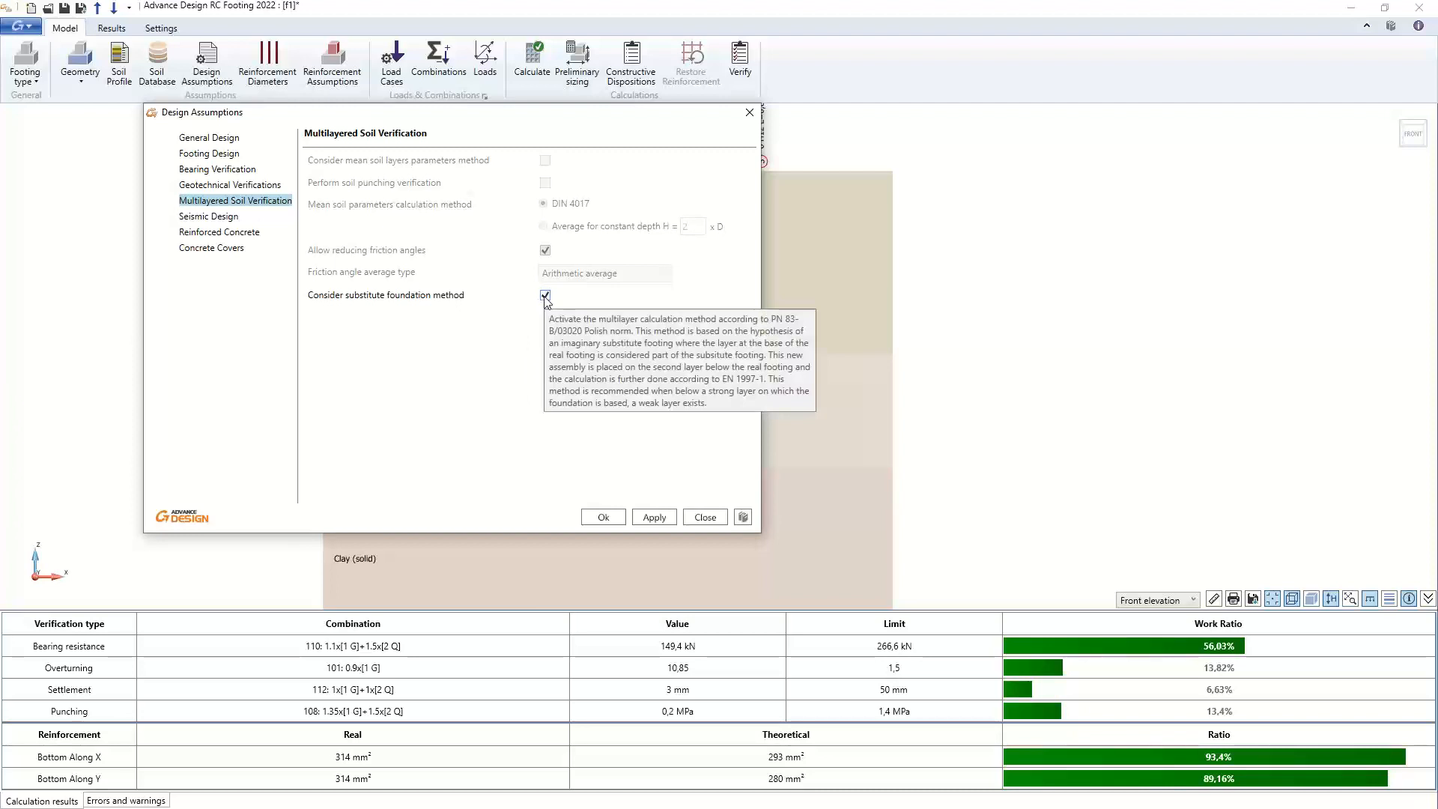
{"action": "left_click_drag", "start_coordinate": [496, 118], "coordinate": [1127, 105]}
{"action": "left_click", "coordinate": [1380, 99]}
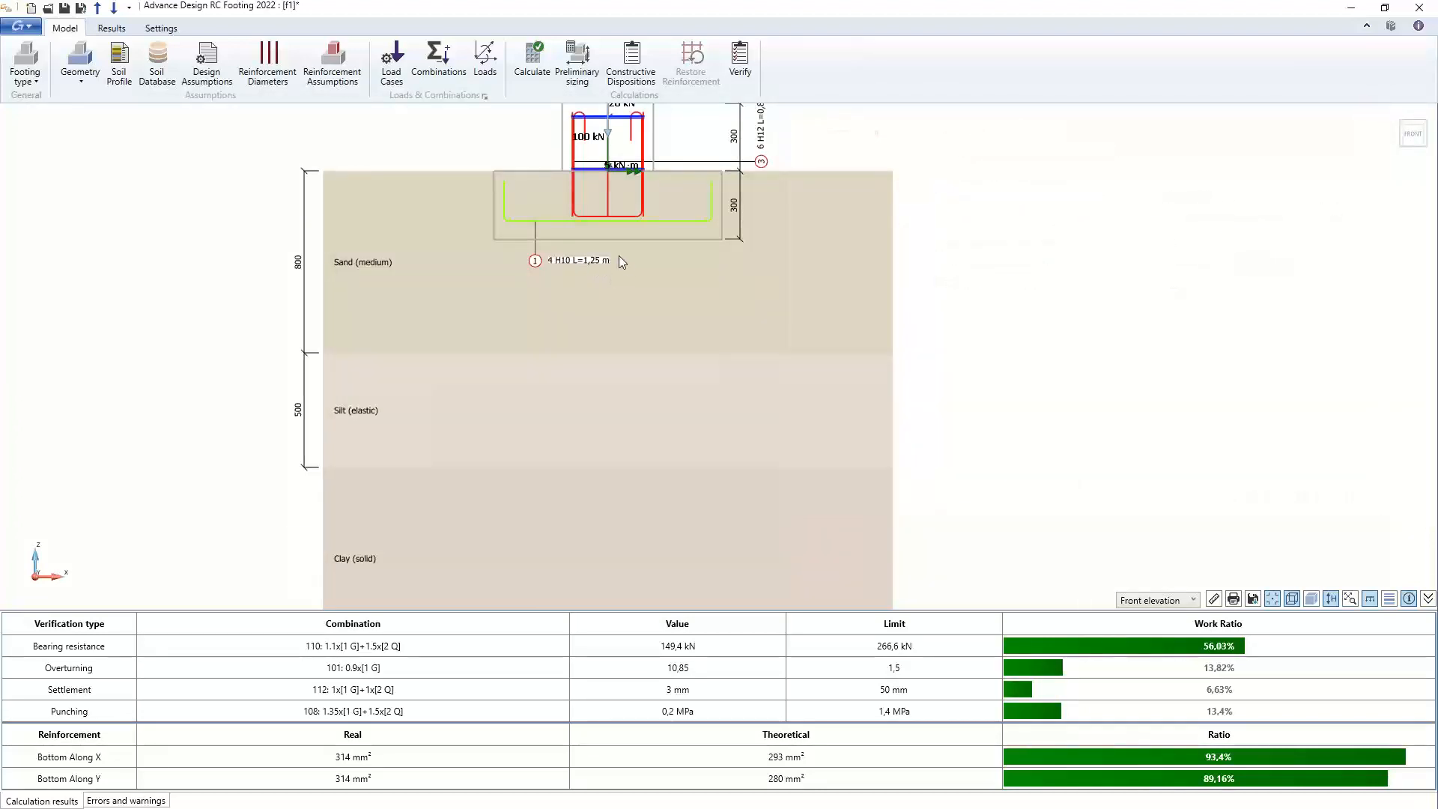
Try the mean soil layers parameters method for the footing, averaging over a constant depth H of 2 x D
{"action": "scroll", "coordinate": [619, 255], "scroll_direction": "up", "scroll_amount": 2}
{"action": "scroll", "coordinate": [495, 248], "scroll_direction": "down", "scroll_amount": 1}
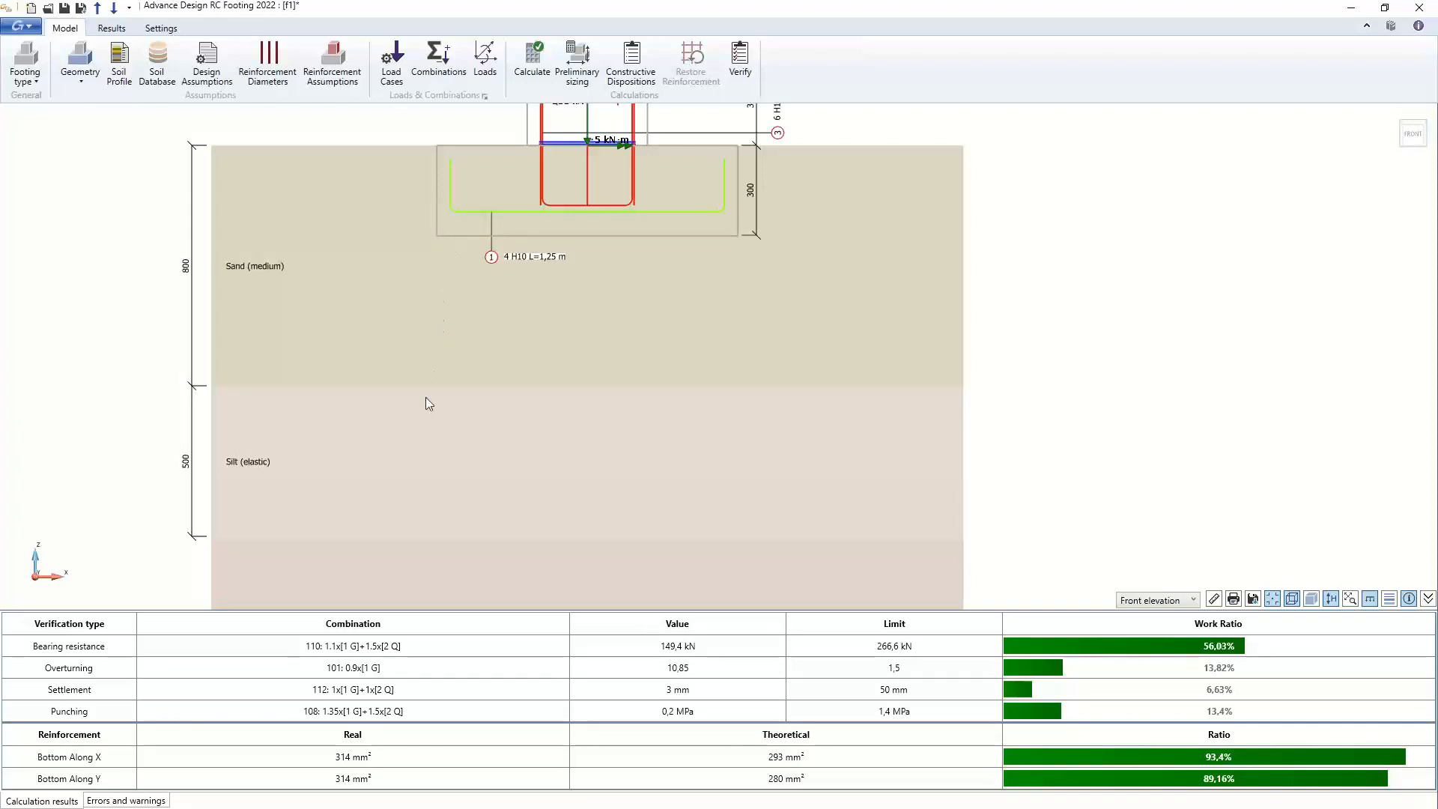
{"action": "scroll", "coordinate": [431, 483], "scroll_direction": "down", "scroll_amount": 2}
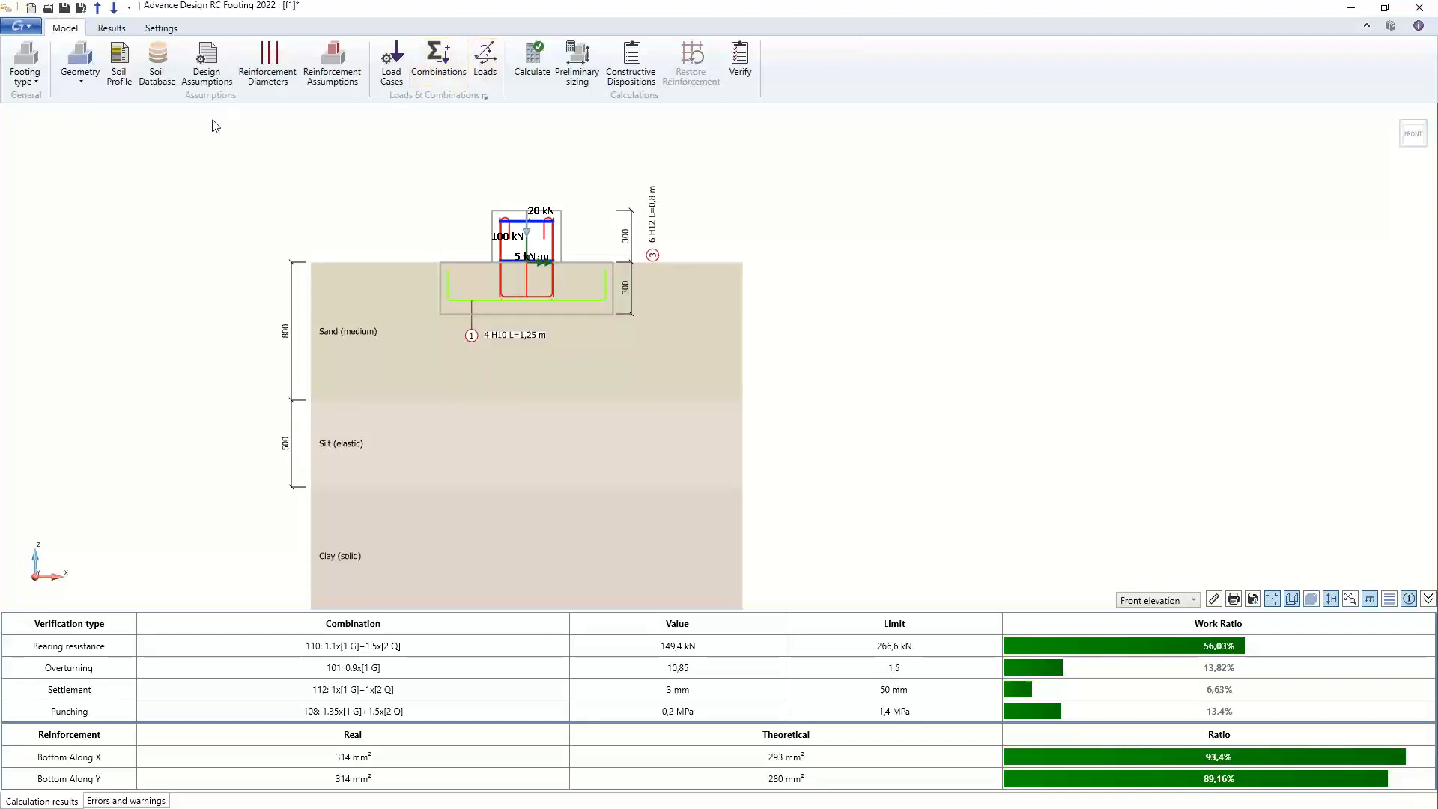
{"action": "left_click", "coordinate": [209, 55]}
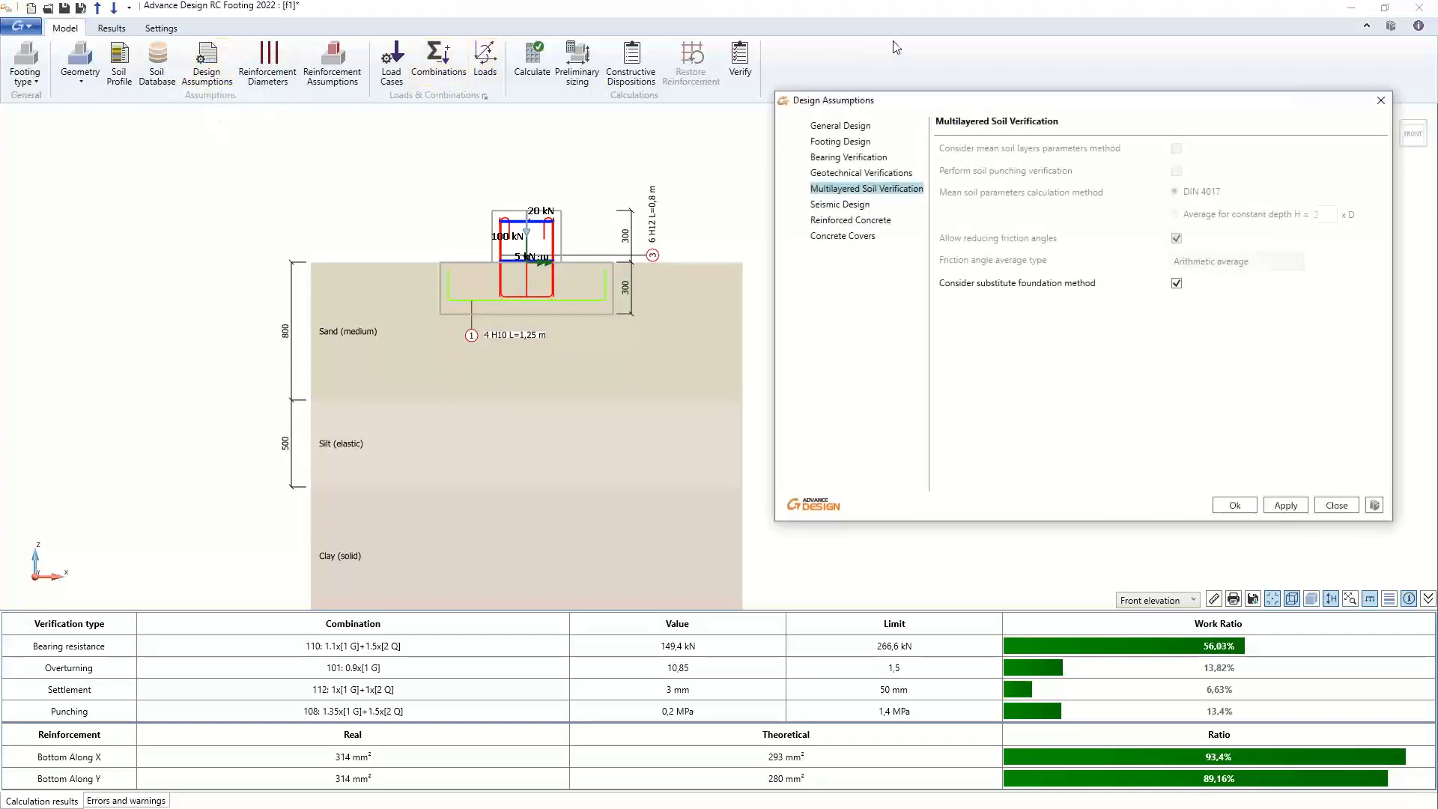
{"action": "left_click_drag", "start_coordinate": [949, 101], "coordinate": [442, 120]}
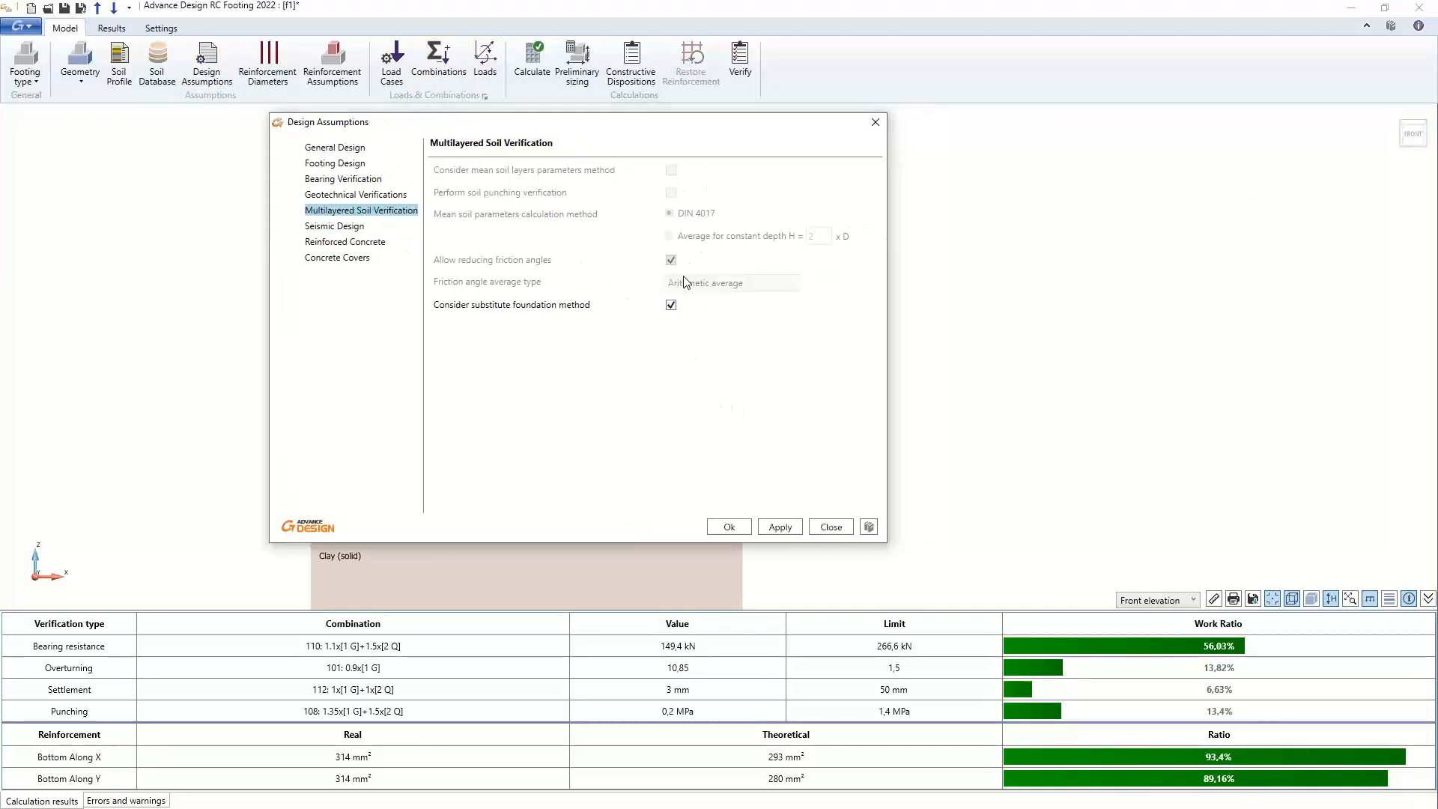
{"action": "left_click", "coordinate": [671, 305]}
{"action": "left_click", "coordinate": [671, 170]}
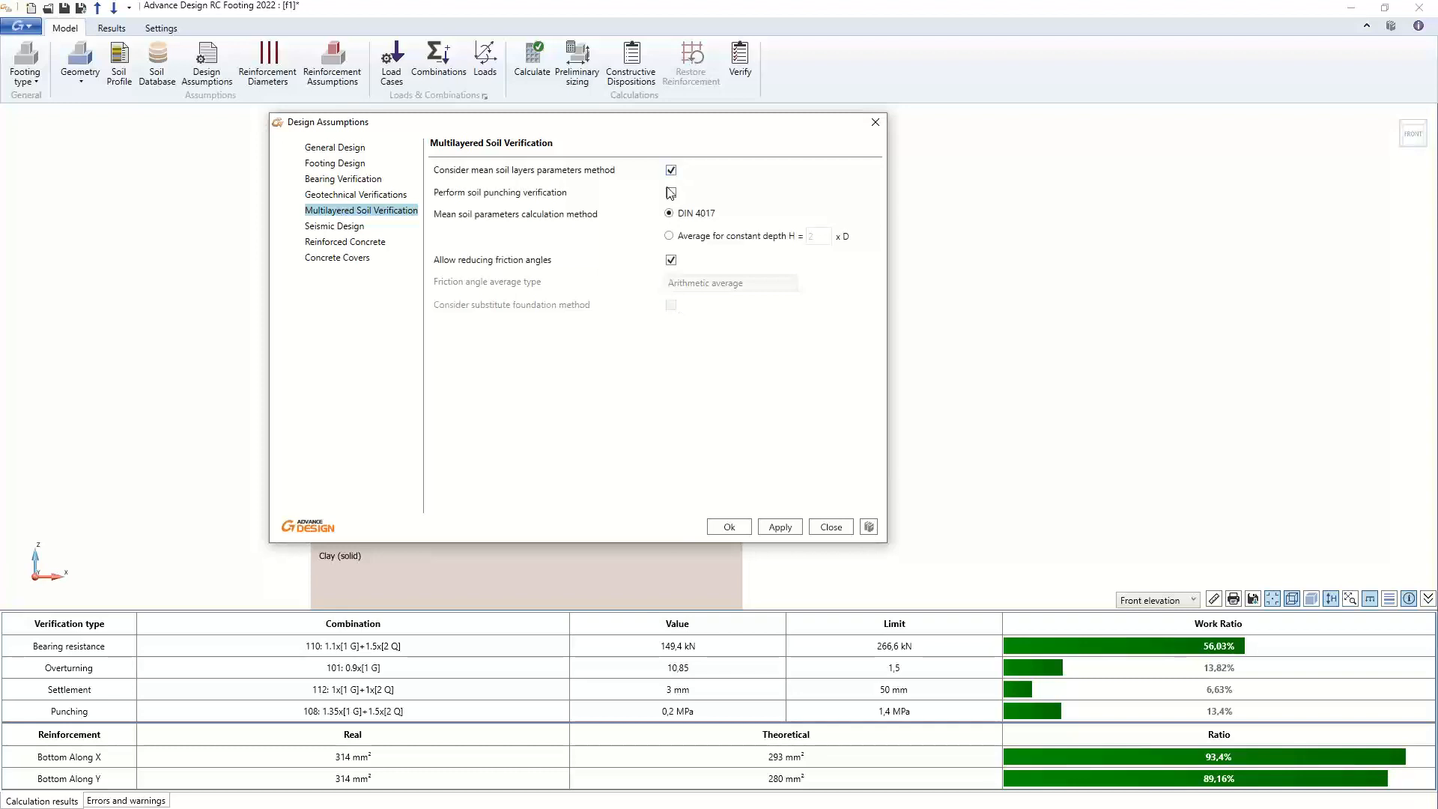
{"action": "left_click", "coordinate": [679, 238]}
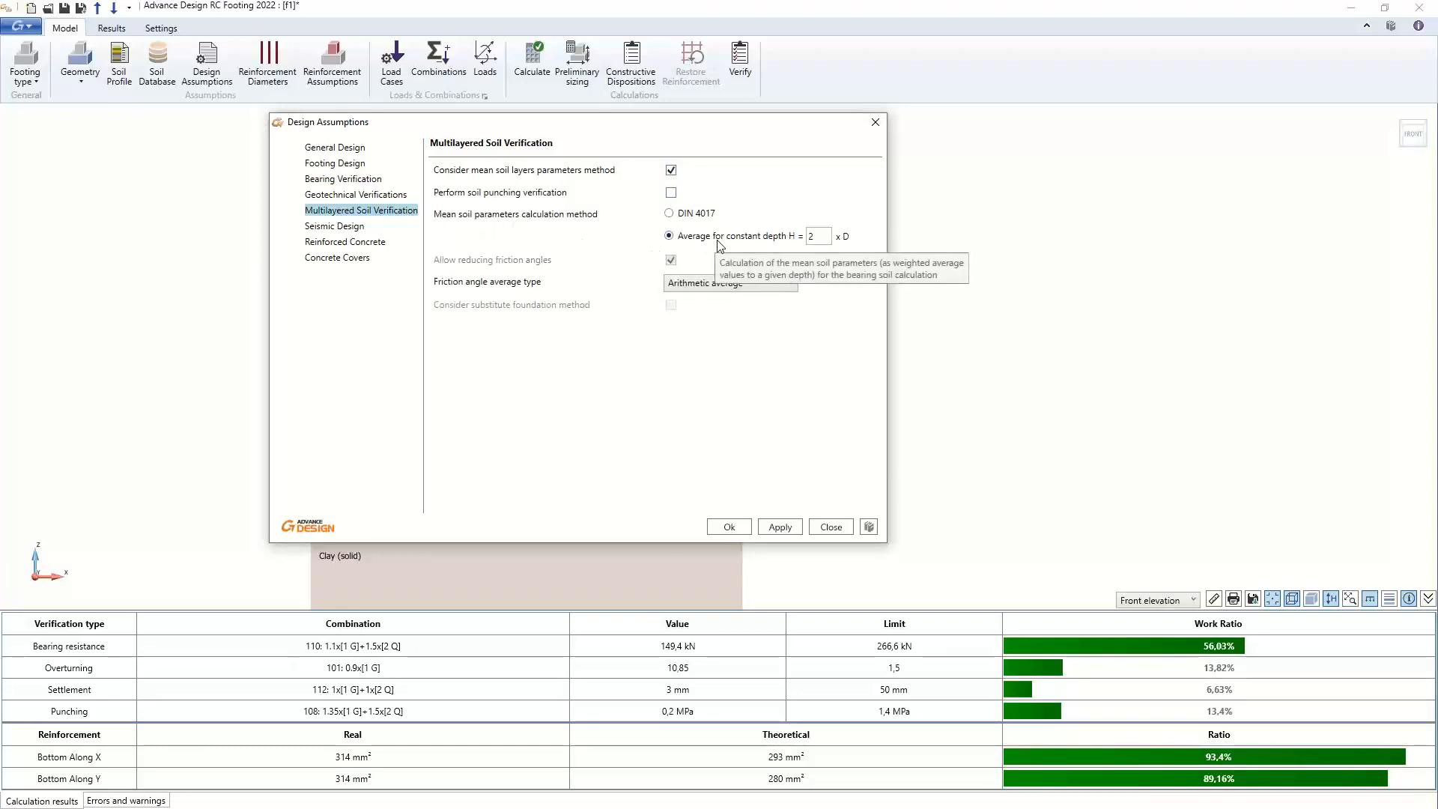
{"action": "double_click", "coordinate": [816, 237]}
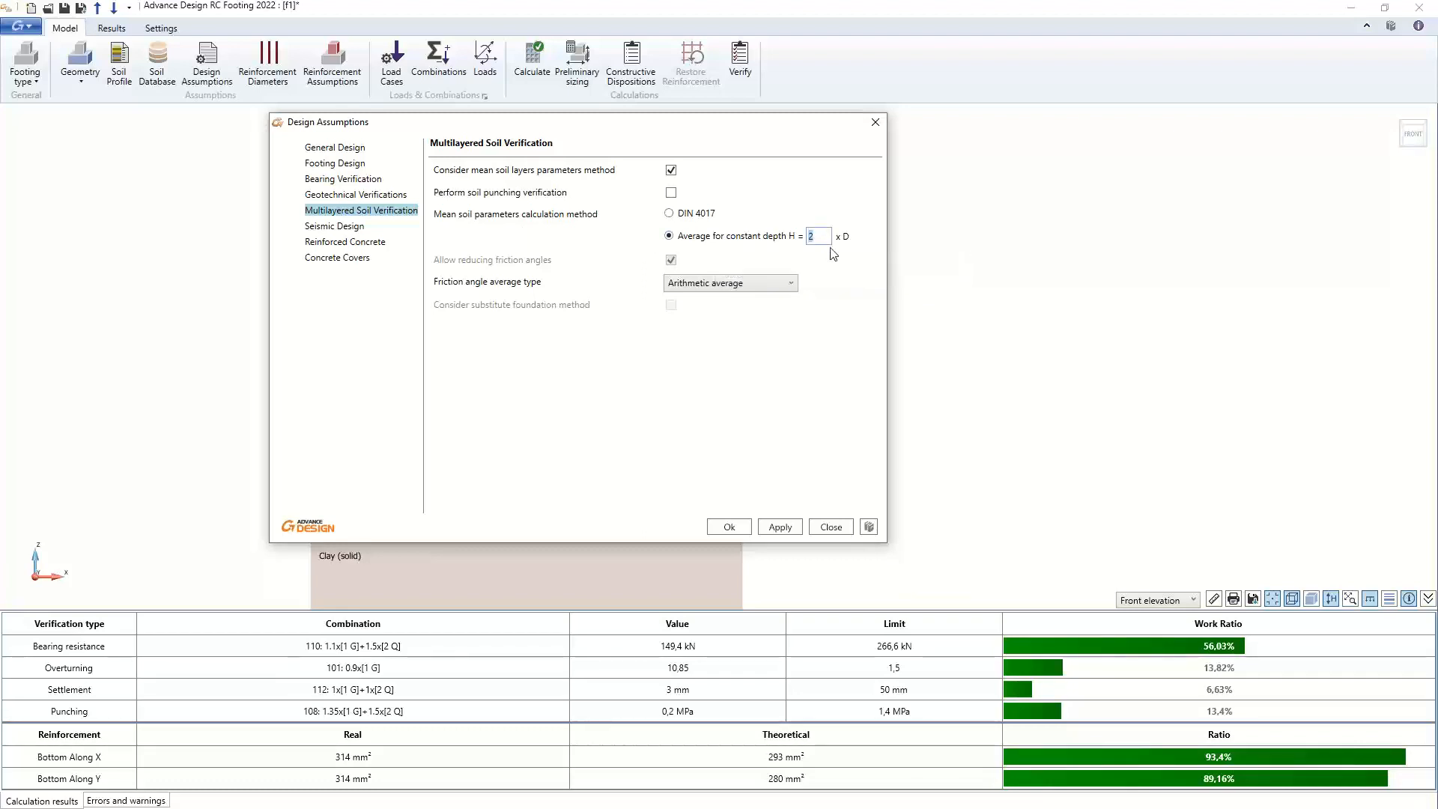
{"action": "left_click", "coordinate": [820, 237]}
Turn off the mean soil layers parameters method, leave the design assumptions and recalculate the footing
{"action": "left_click", "coordinate": [671, 170]}
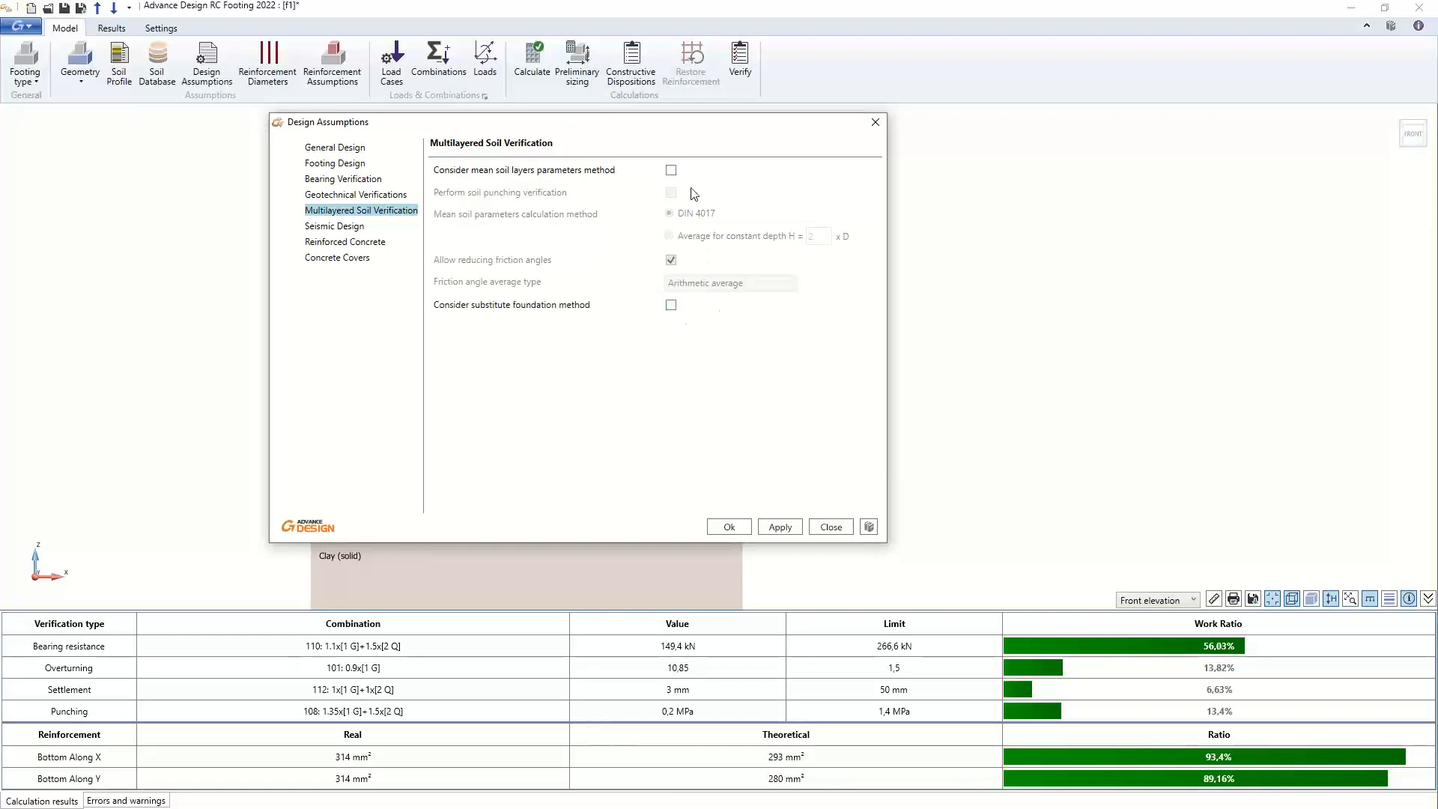
{"action": "left_click", "coordinate": [875, 122]}
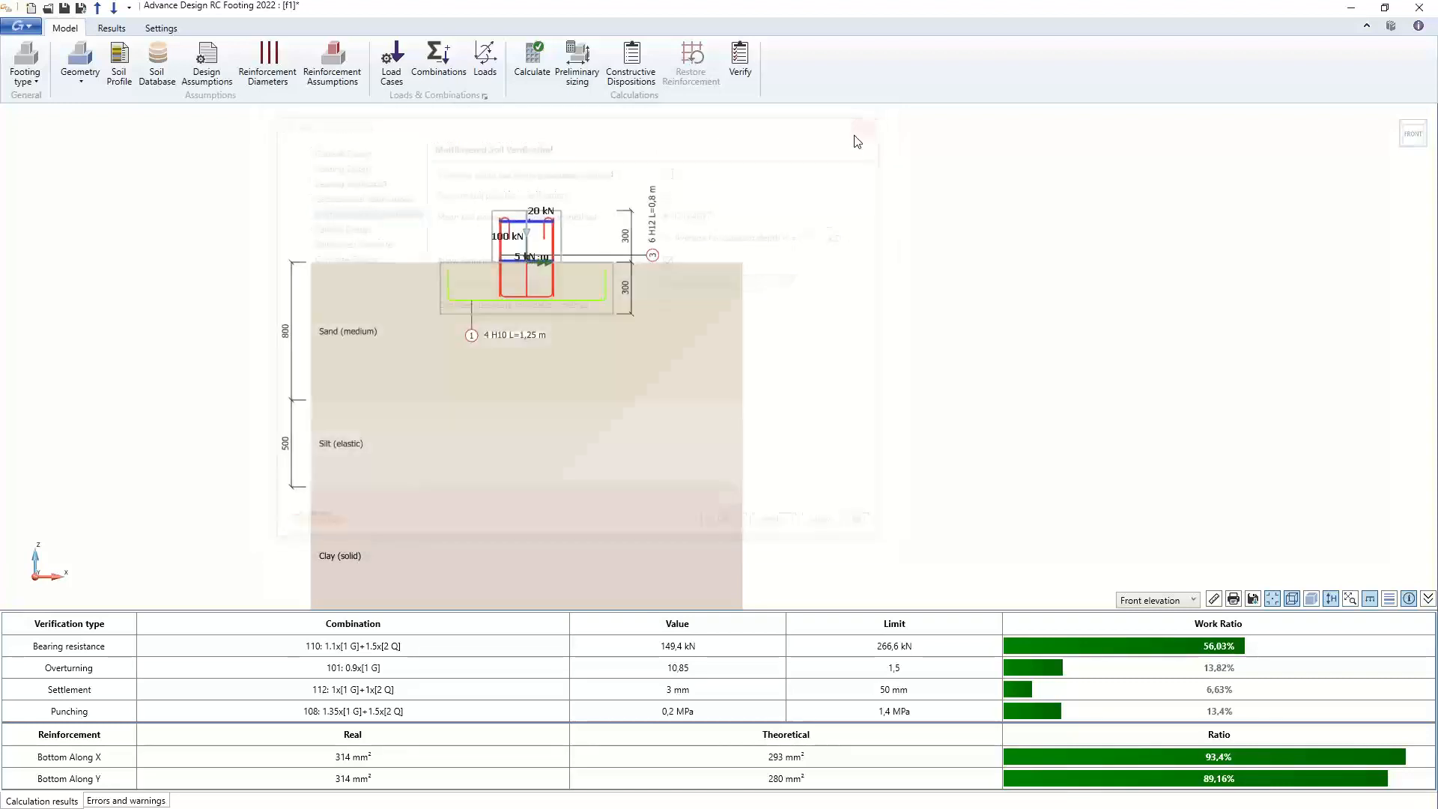
{"action": "left_click", "coordinate": [531, 60]}
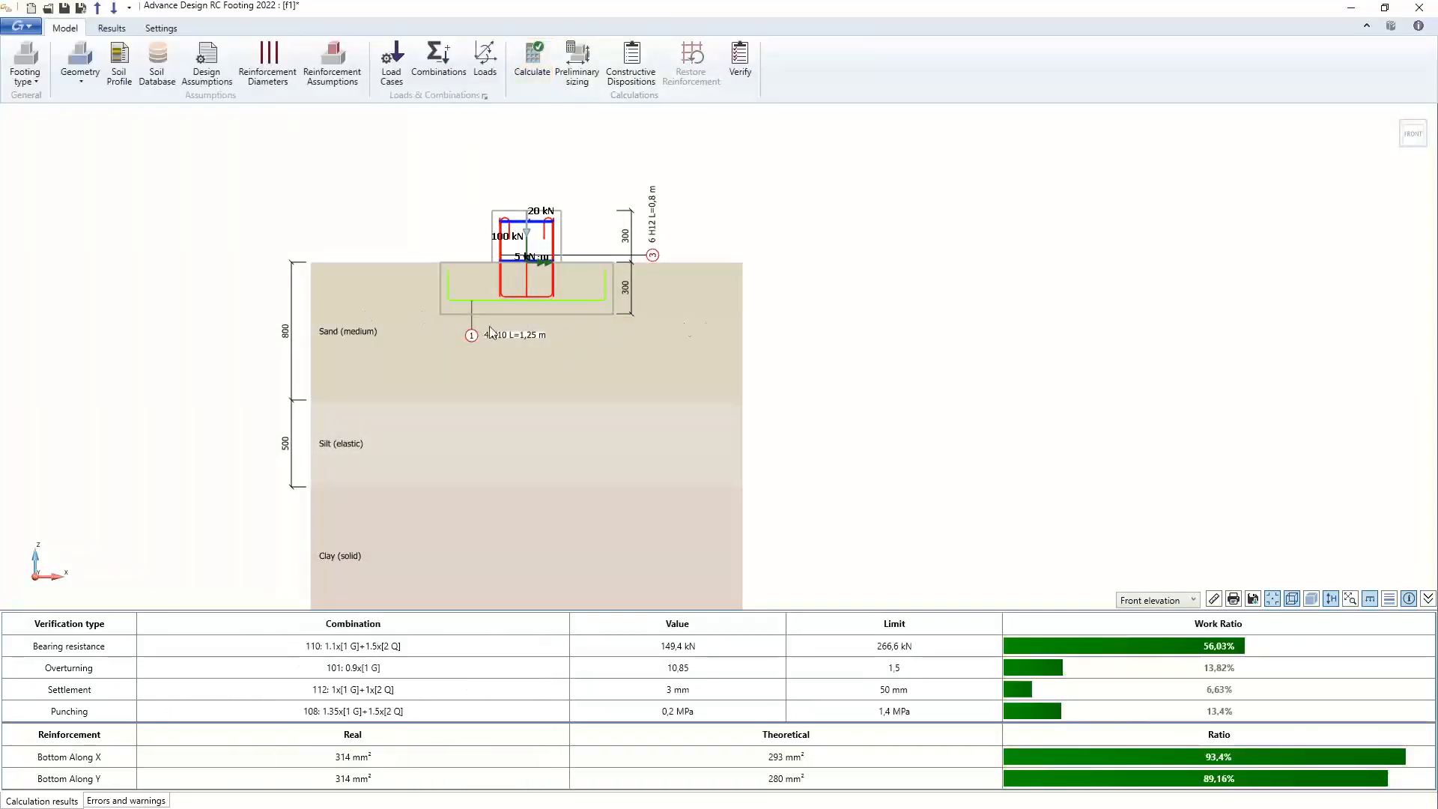